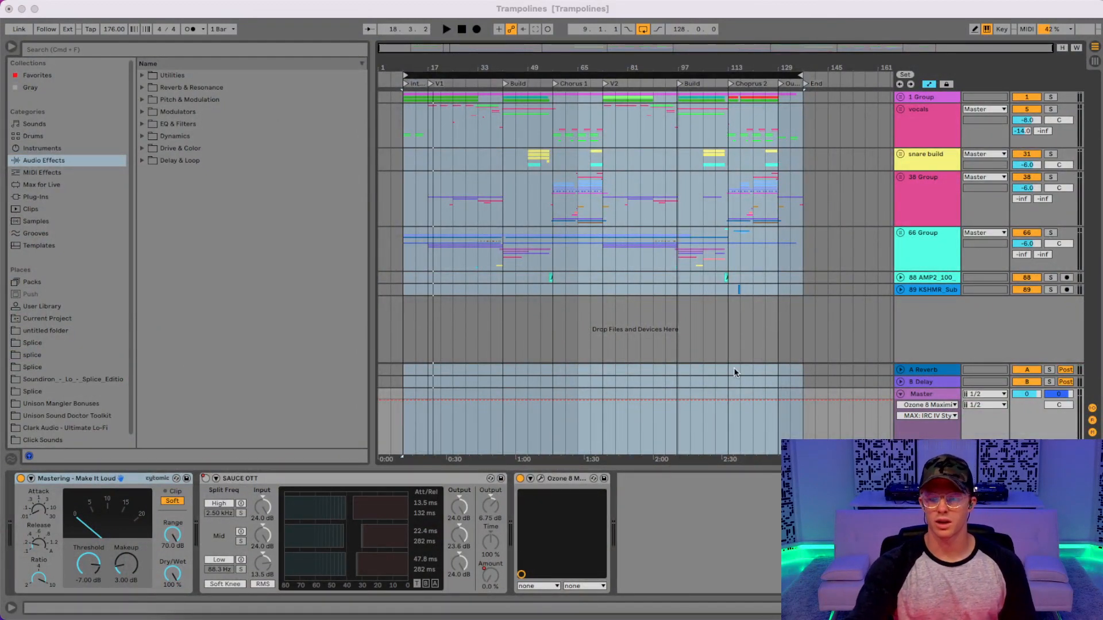
- Bypass and re-enable the Mastering - Make It Loud device on the Master track, and hide the device view
{"action": "left_click", "coordinate": [732, 512]}
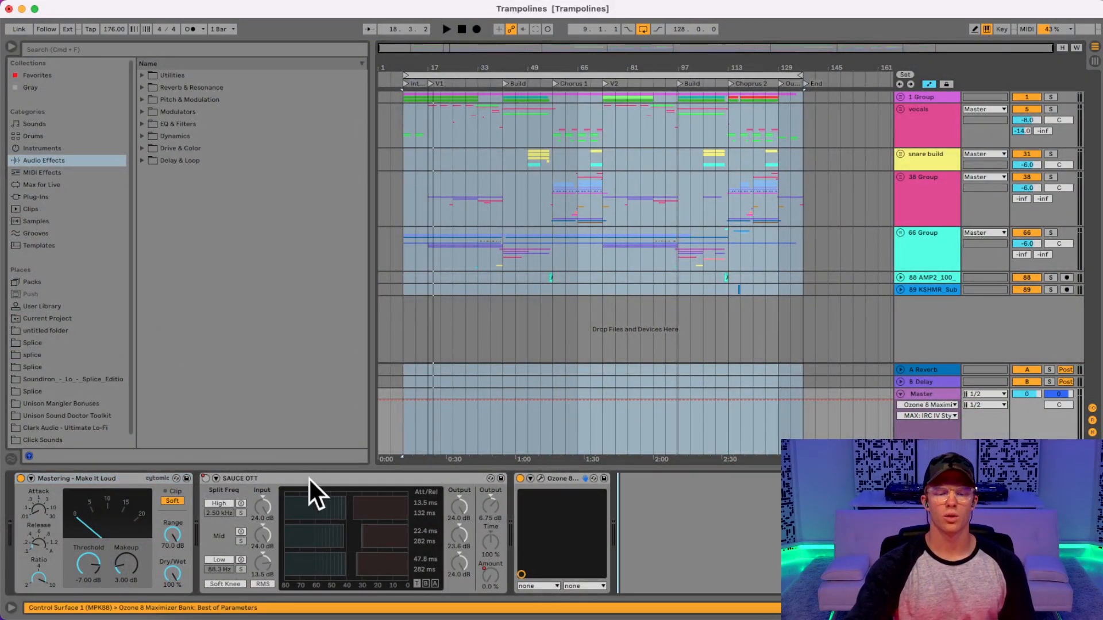
{"action": "left_click", "coordinate": [59, 476]}
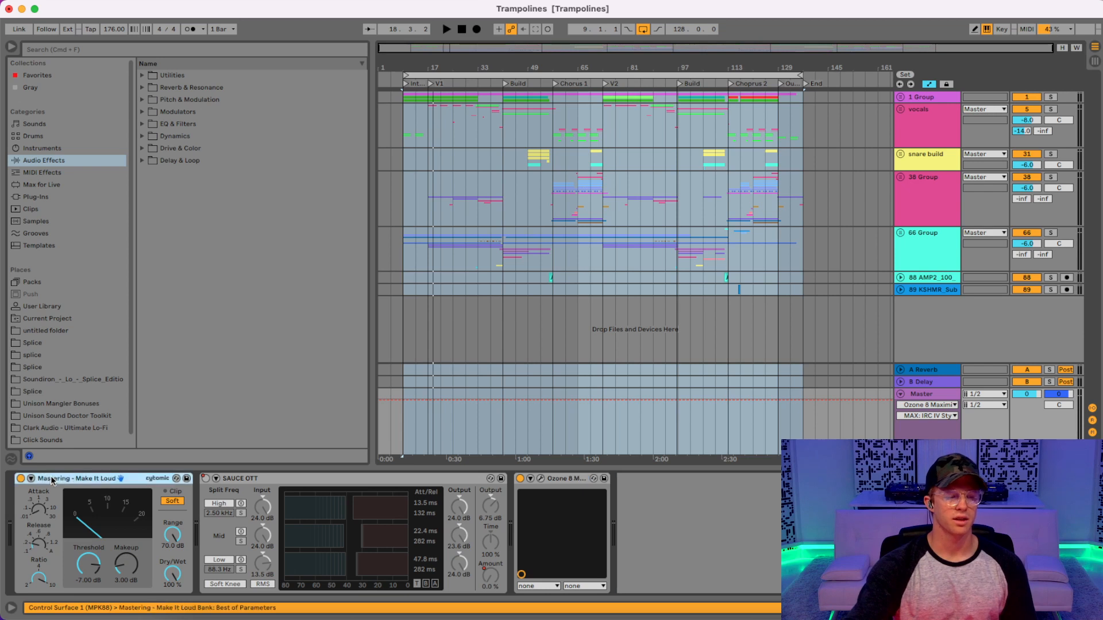
{"action": "left_click", "coordinate": [20, 478]}
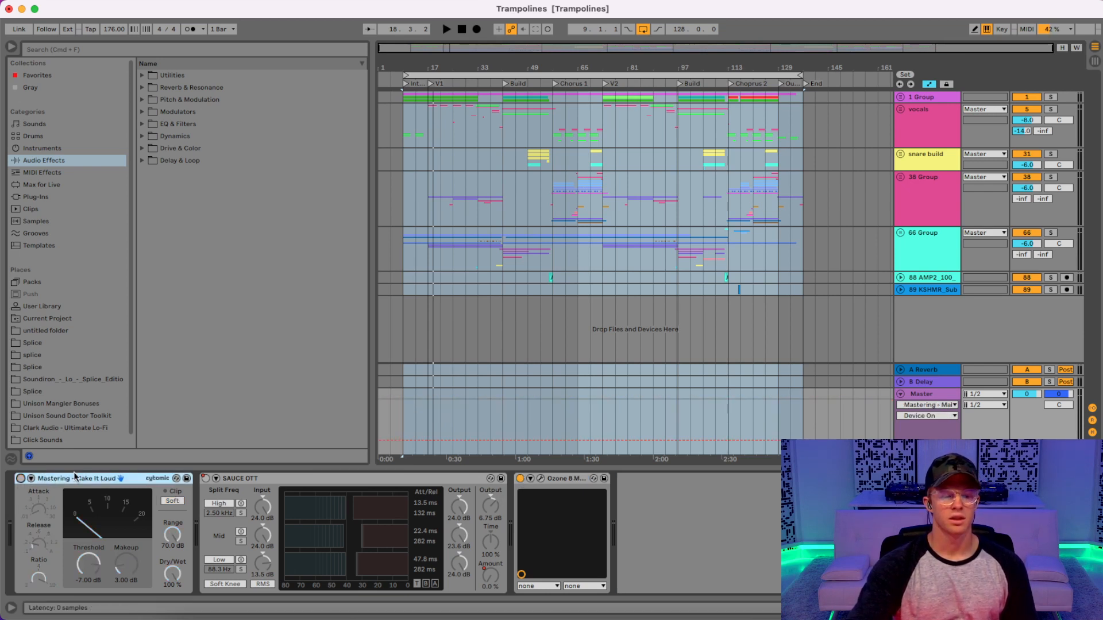
{"action": "left_click", "coordinate": [21, 479]}
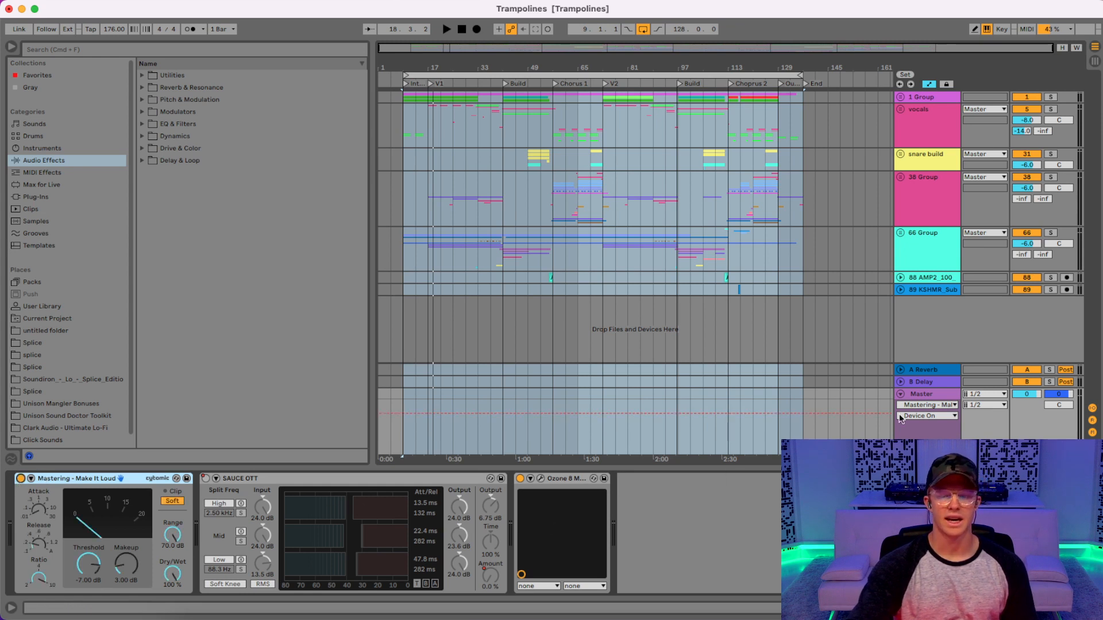
{"action": "left_click", "coordinate": [920, 395]}
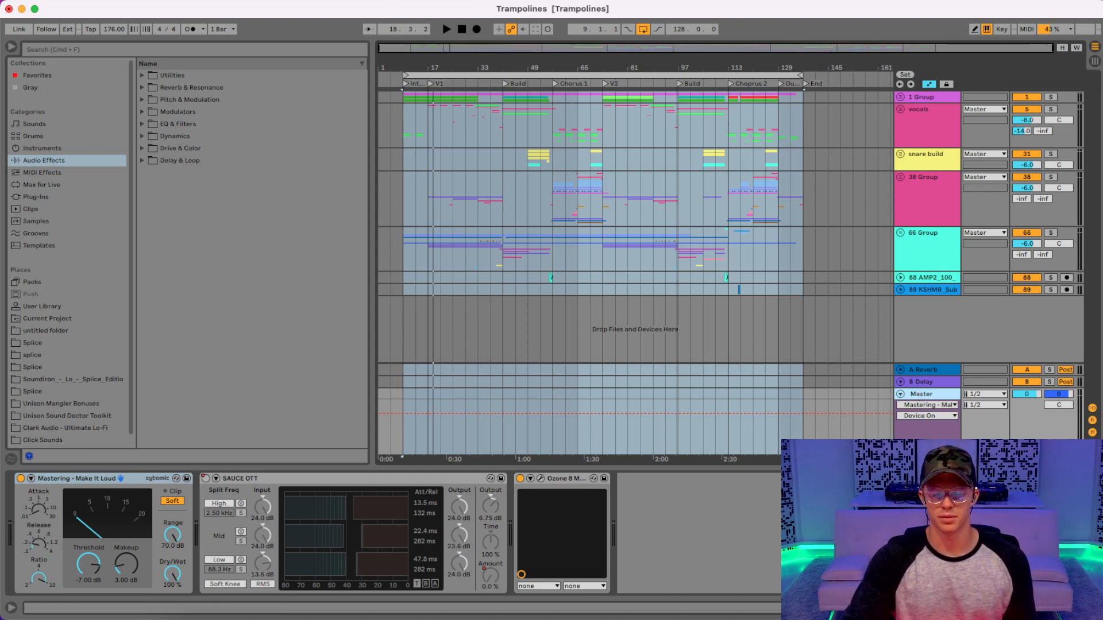
{"action": "left_click", "coordinate": [1094, 608]}
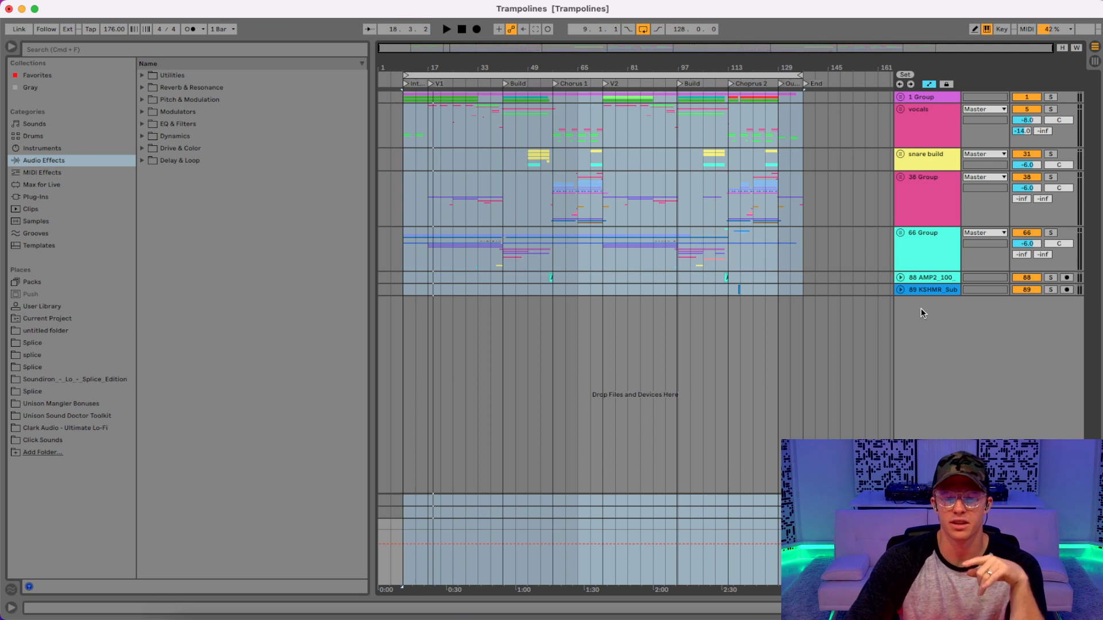
- Unfold the 1 Group track and highlight the full song range across the tracks inside it
{"action": "left_click", "coordinate": [670, 75]}
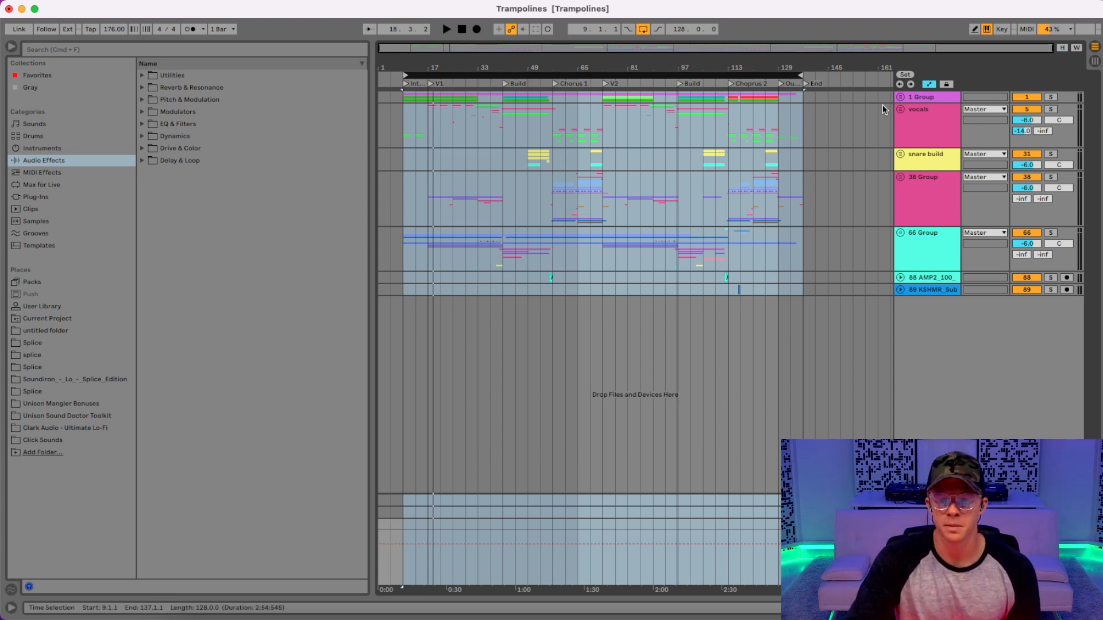
{"action": "left_click", "coordinate": [900, 98]}
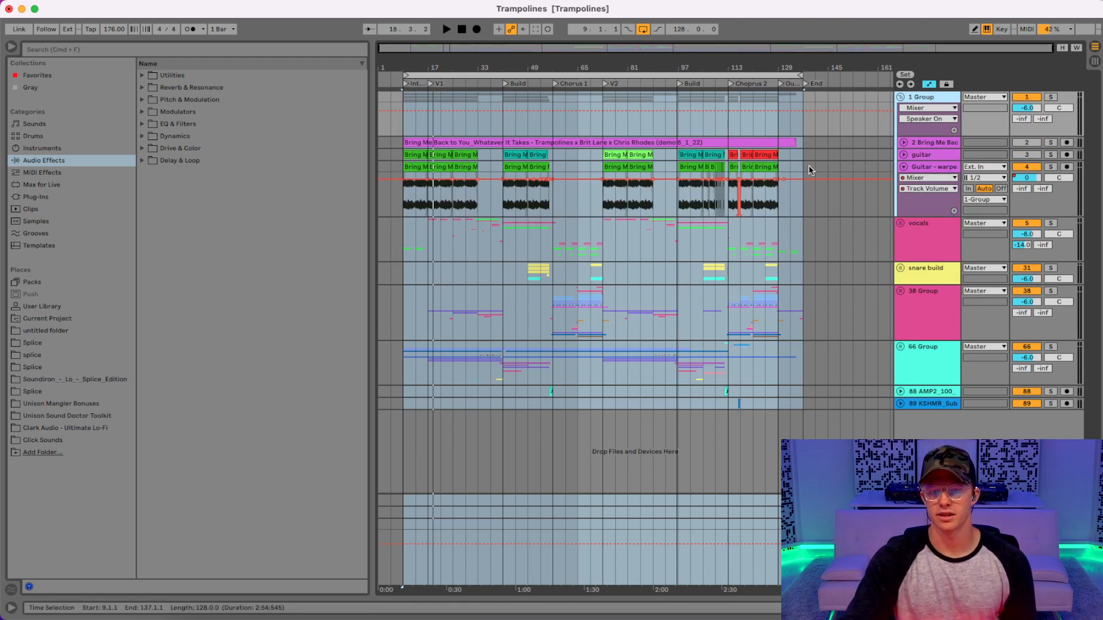
{"action": "left_click_drag", "start_coordinate": [851, 122], "coordinate": [386, 196]}
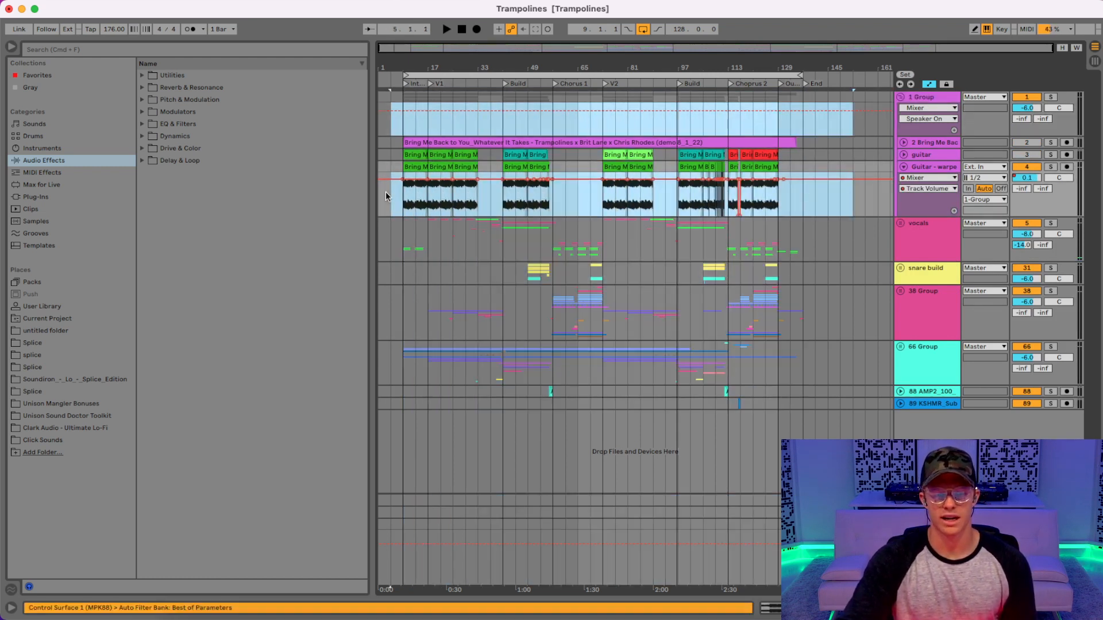
- Look through the tracks inside the 1 Group, selecting the demo, guitar and warped guitar tracks in turn
{"action": "left_click", "coordinate": [923, 153]}
{"action": "left_click", "coordinate": [930, 142]}
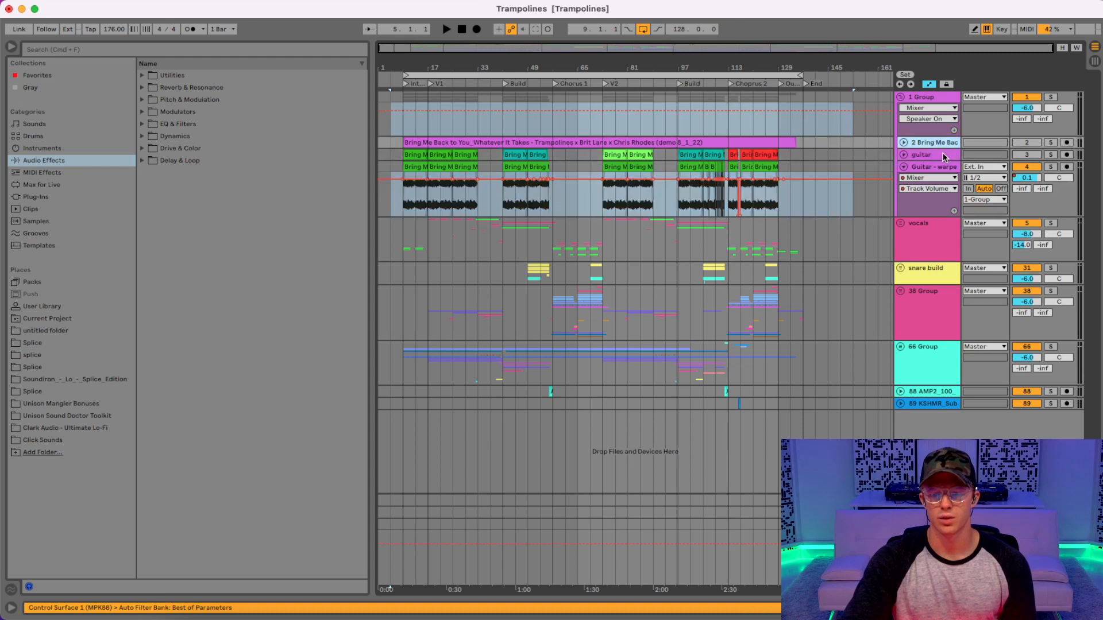
{"action": "left_click", "coordinate": [942, 155]}
{"action": "left_click", "coordinate": [944, 143]}
{"action": "left_click", "coordinate": [940, 153]}
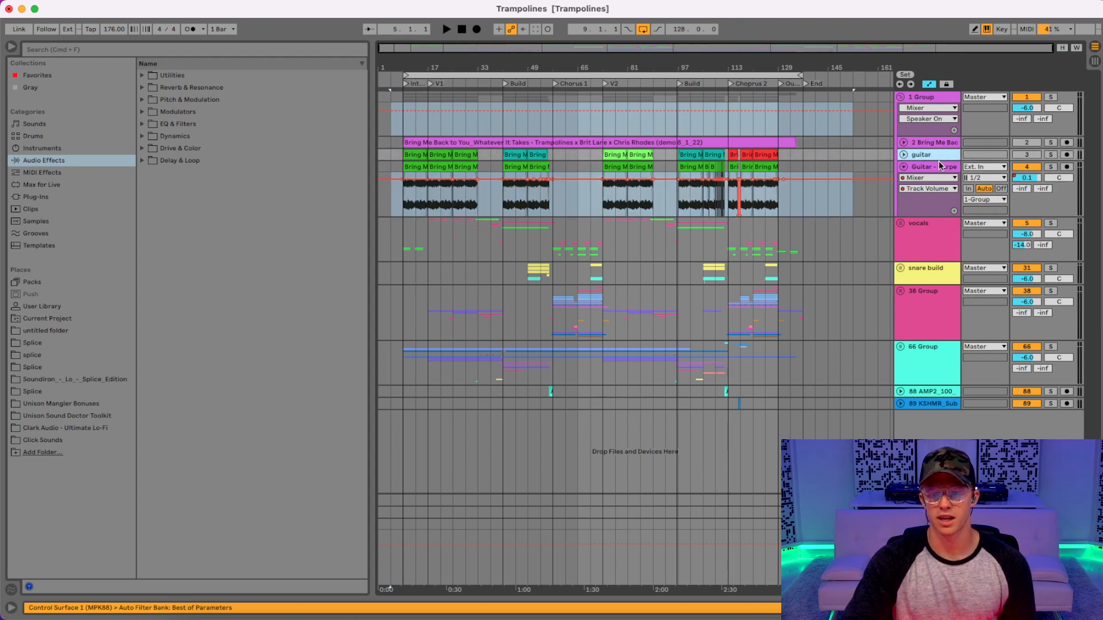
{"action": "left_click", "coordinate": [939, 164]}
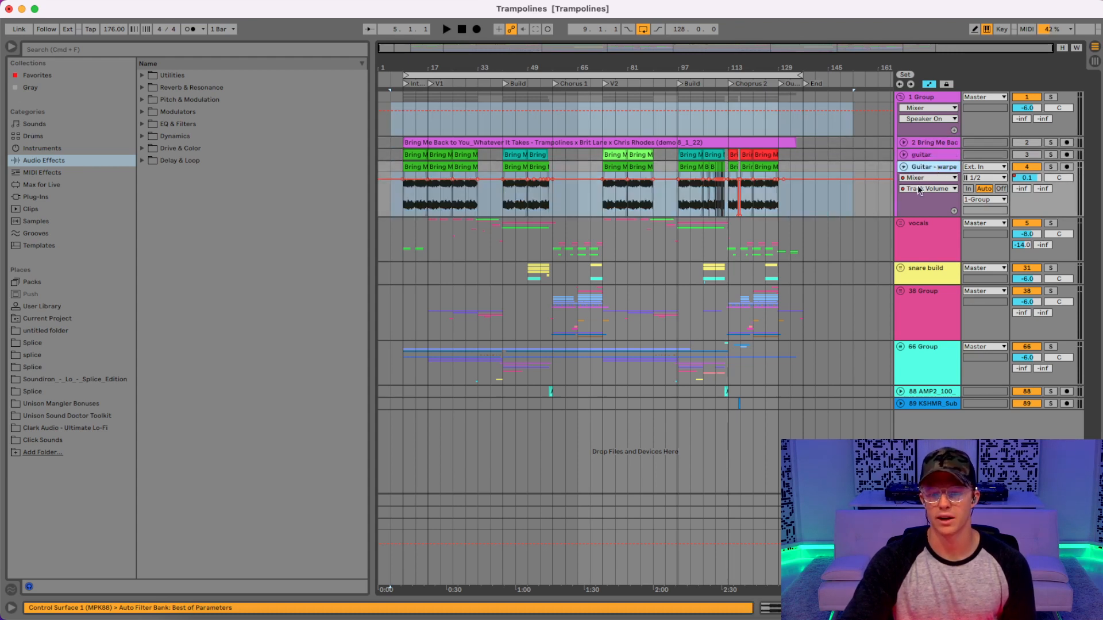
{"action": "left_click", "coordinate": [921, 157]}
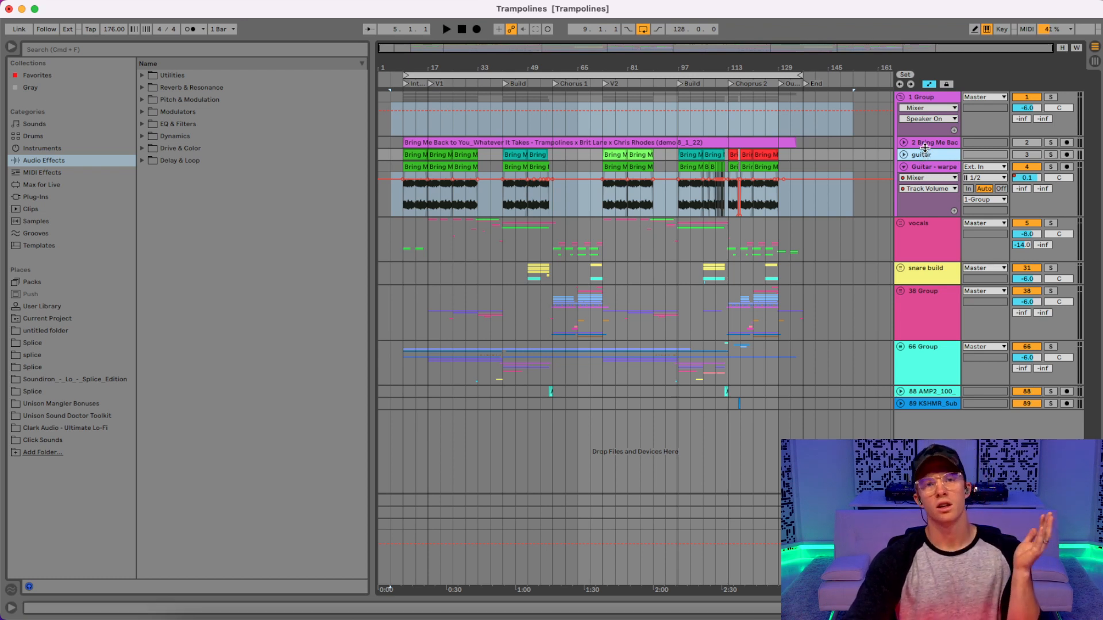
- Compare the 1 Group header with its warped guitar track, and view the group's track options without applying any
{"action": "left_click", "coordinate": [929, 99]}
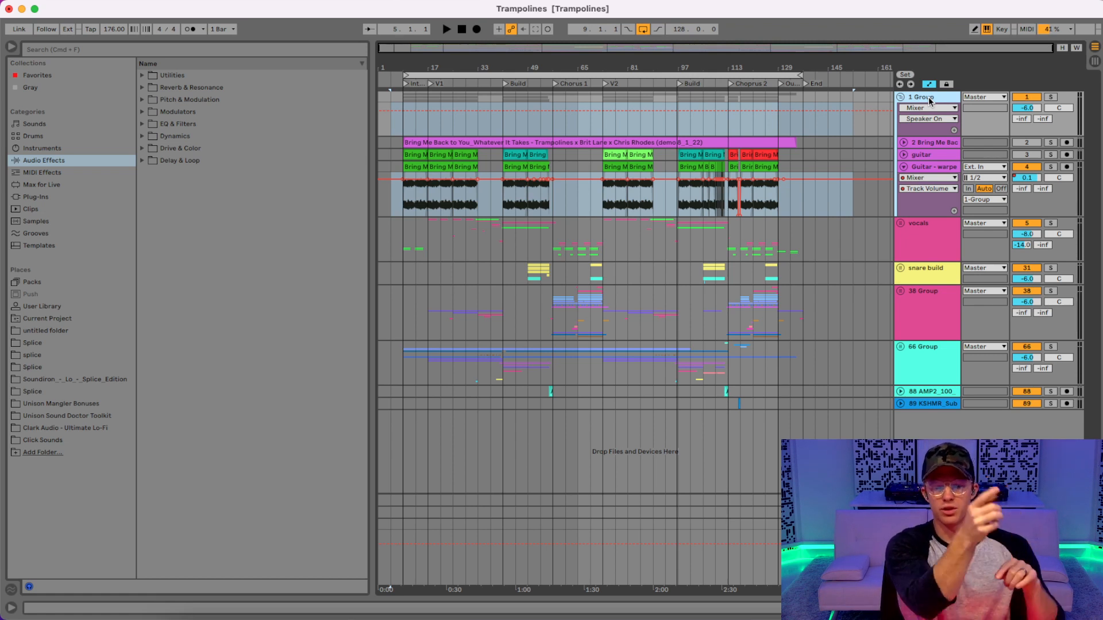
{"action": "left_click", "coordinate": [934, 166]}
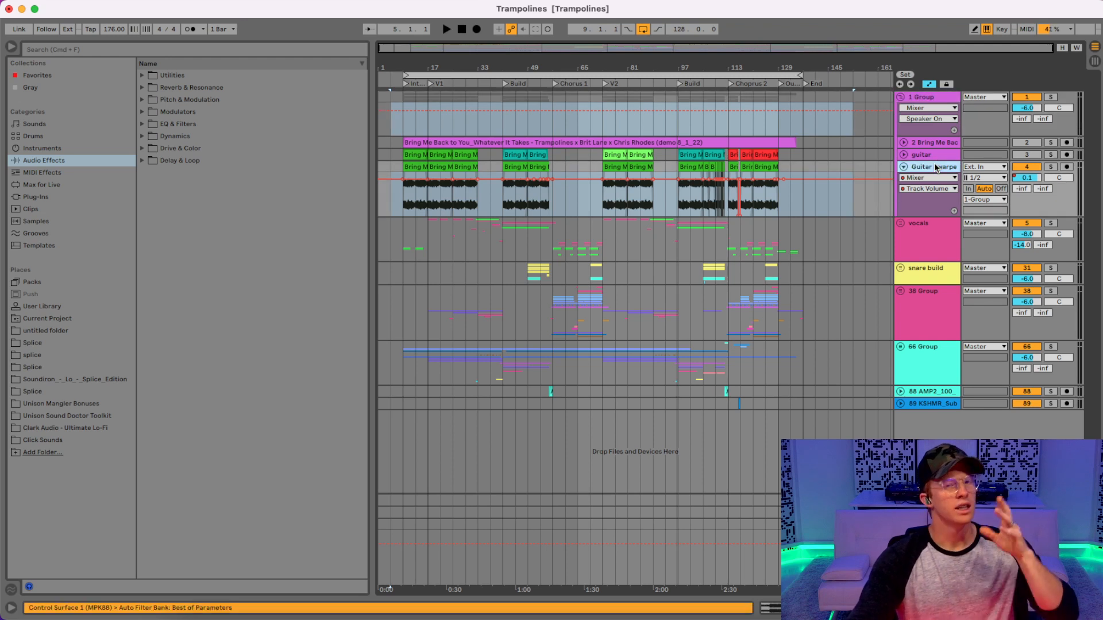
{"action": "left_click", "coordinate": [924, 98]}
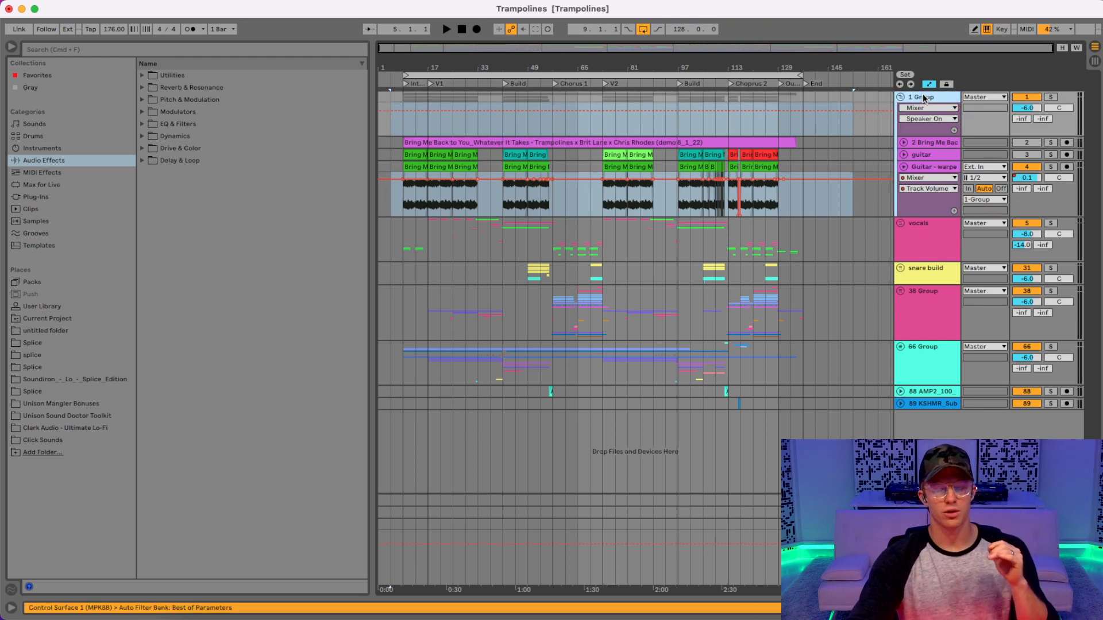
{"action": "right_click", "coordinate": [924, 97]}
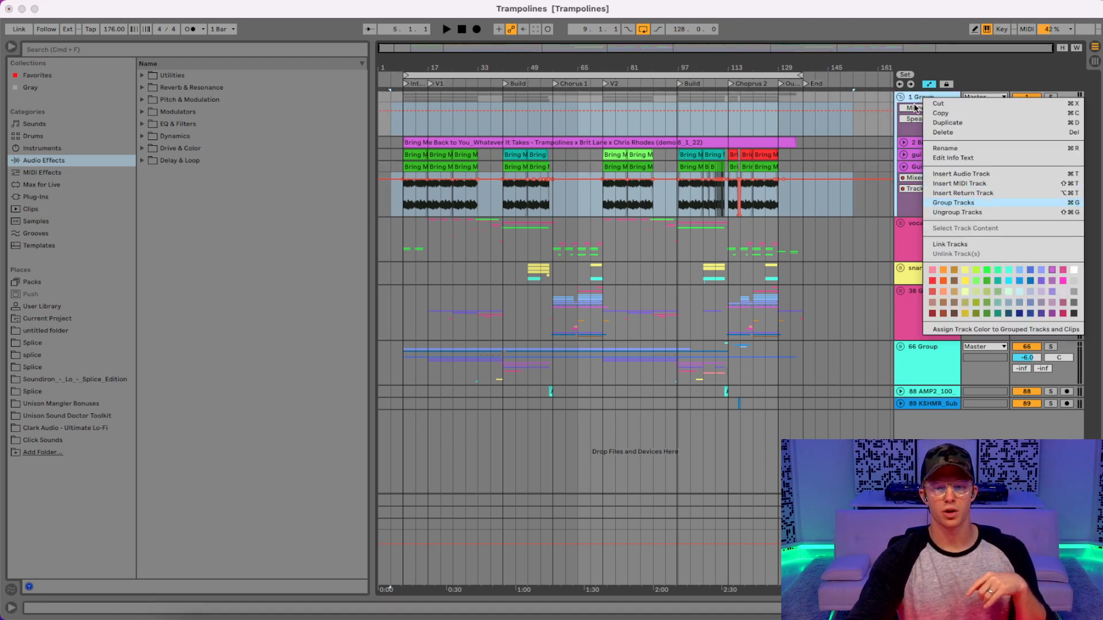
{"action": "left_click", "coordinate": [915, 98]}
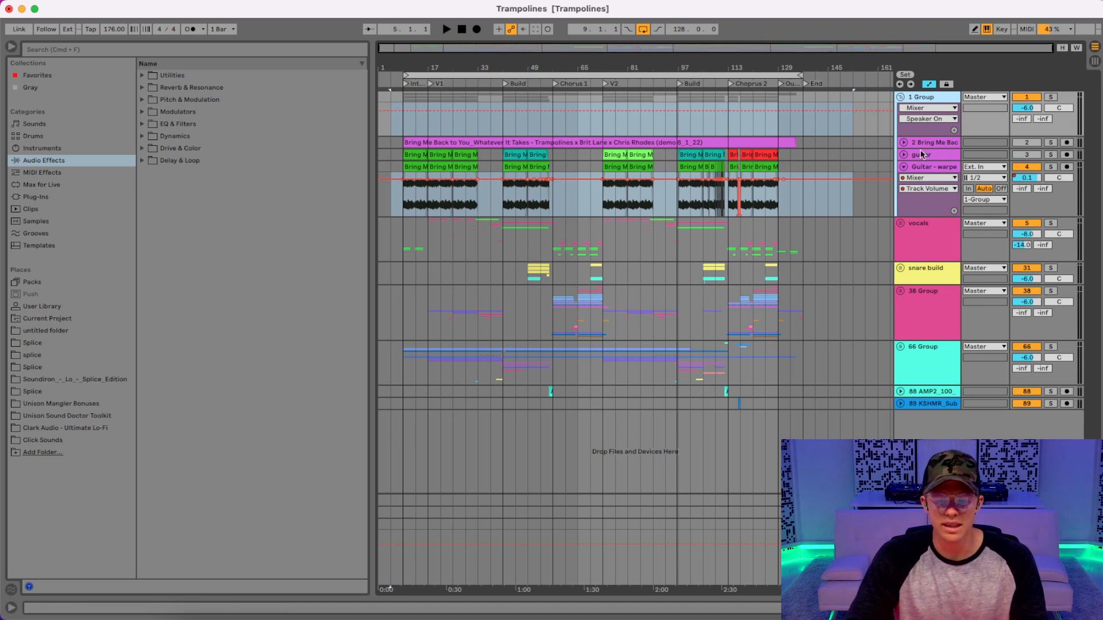
- Solo the warped guitar track, play it from the intro clip, and examine that clip's warp markers and waveform
{"action": "left_click", "coordinate": [1050, 166]}
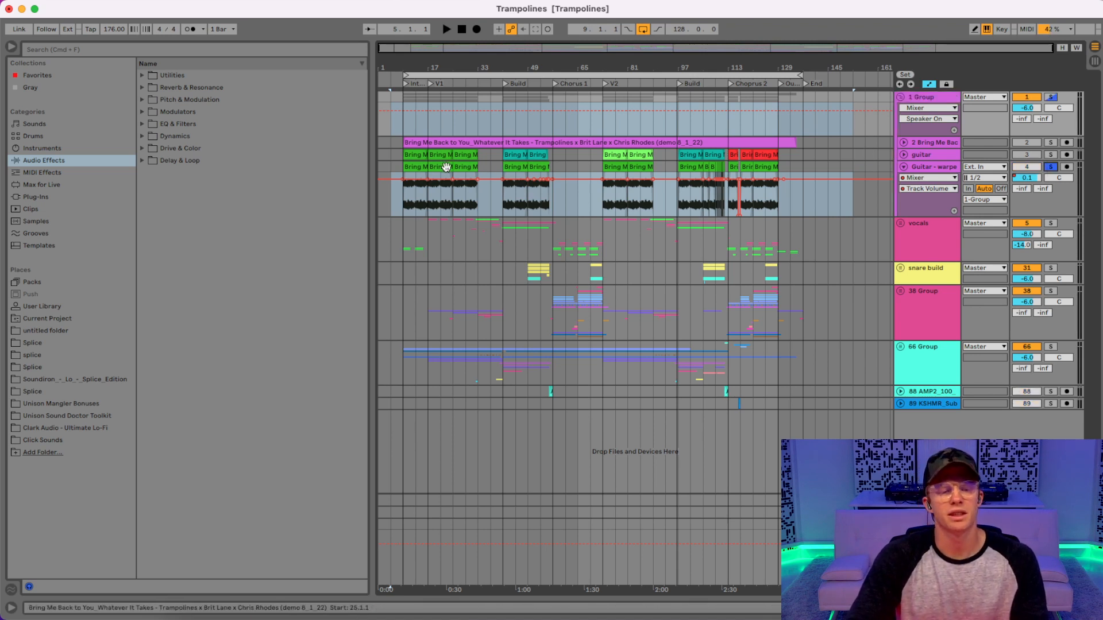
{"action": "left_click", "coordinate": [420, 166]}
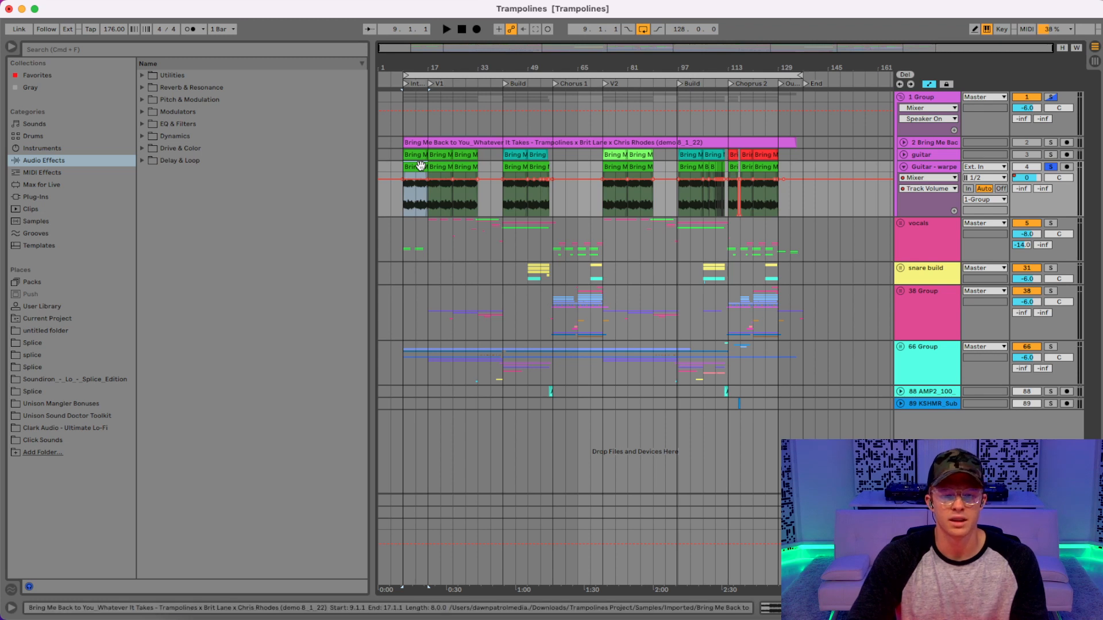
{"action": "key", "text": "space"}
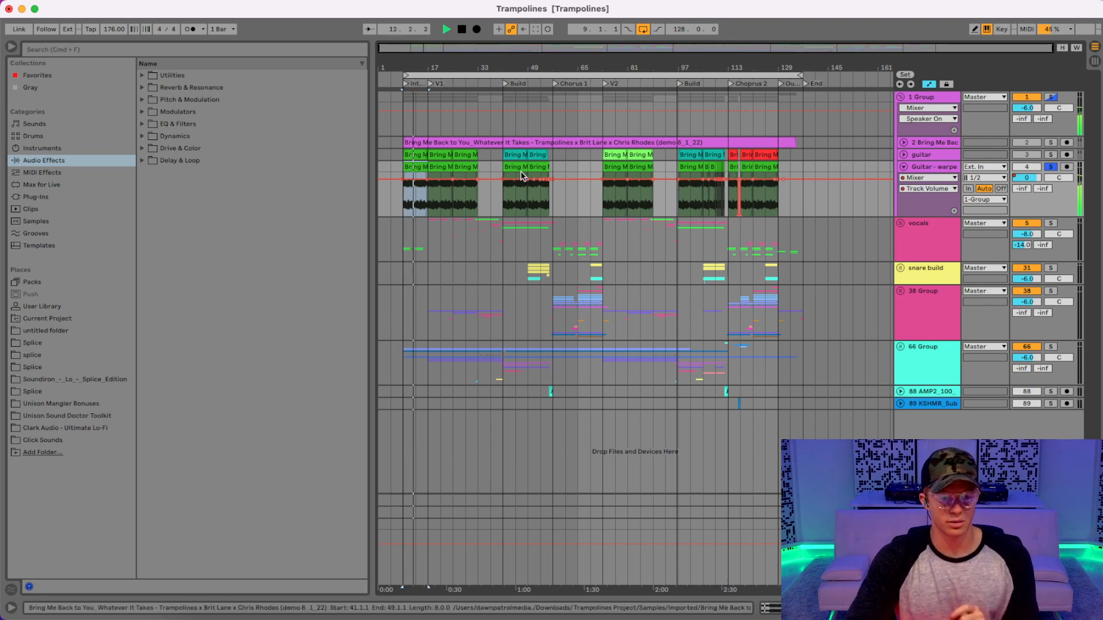
{"action": "double_click", "coordinate": [419, 168]}
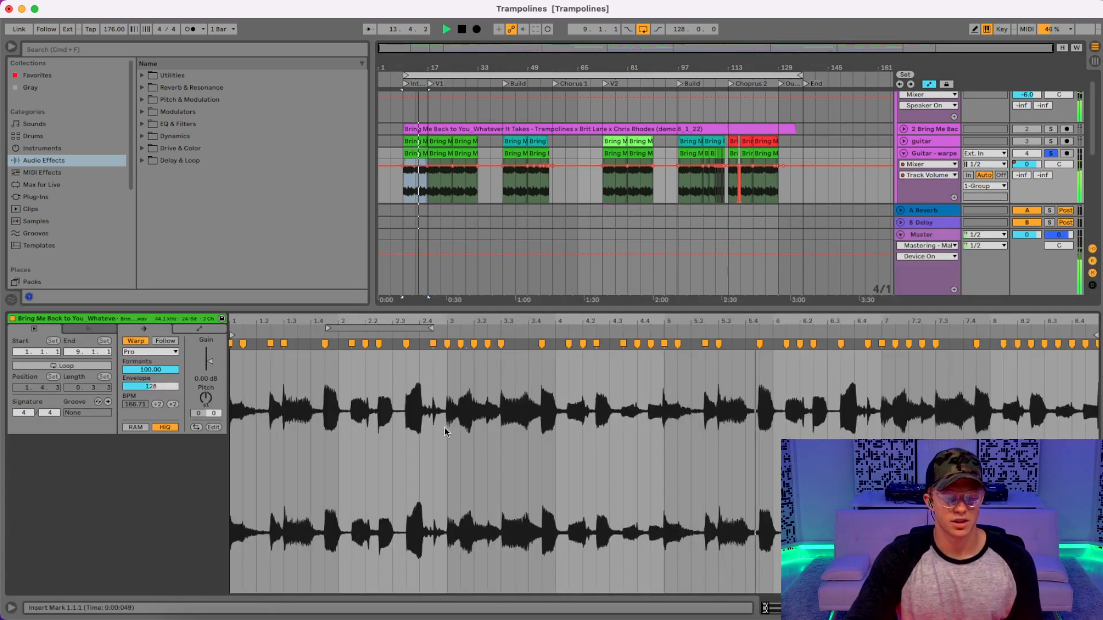
{"action": "left_click_drag", "start_coordinate": [232, 368], "coordinate": [1091, 415]}
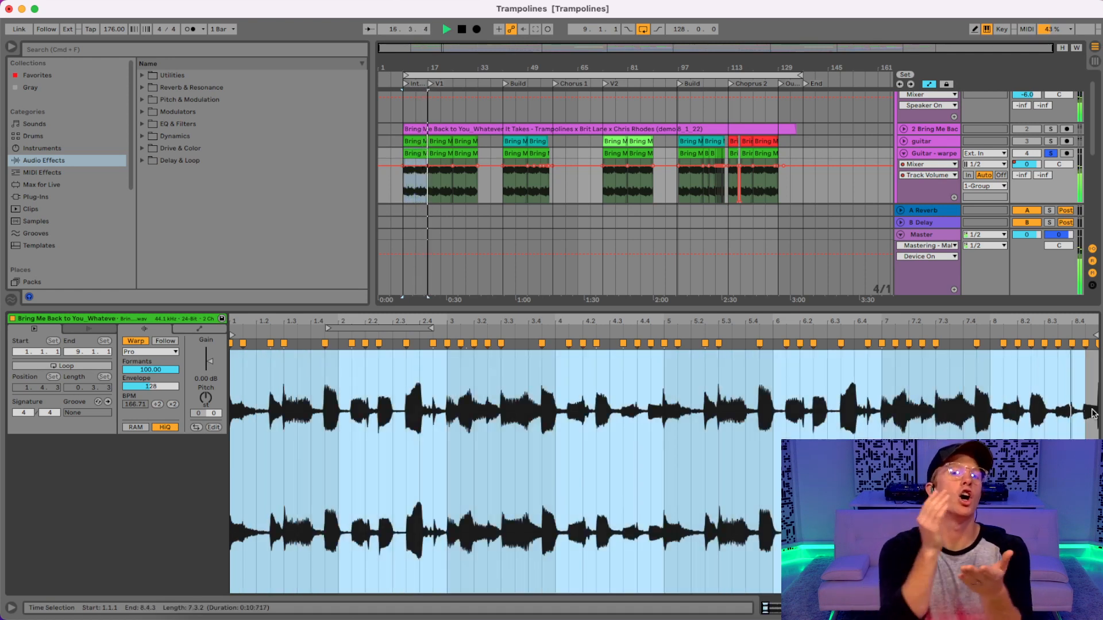
{"action": "key", "text": "space"}
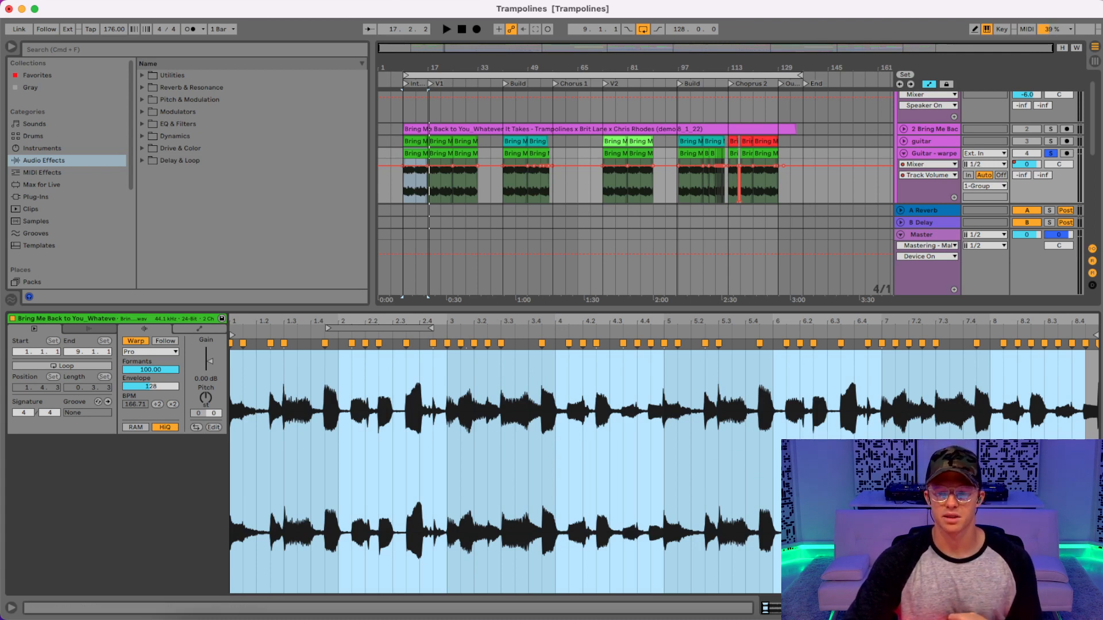
- Unsolo and fold the warped guitar track, and collapse the 1 Group containing it
{"action": "left_click", "coordinate": [1049, 151]}
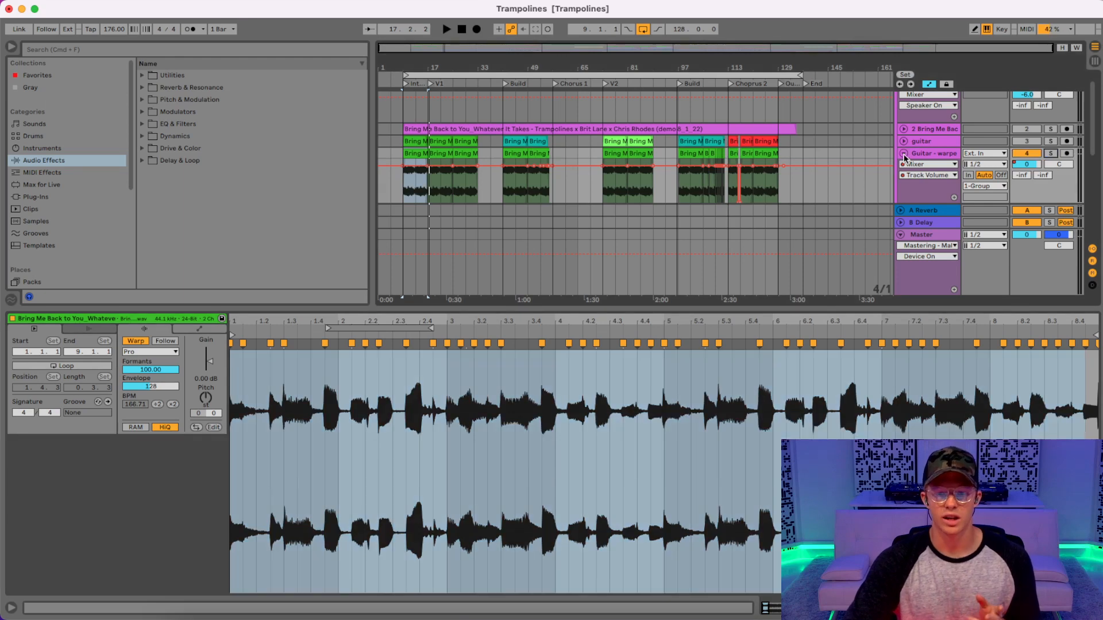
{"action": "left_click", "coordinate": [903, 154]}
{"action": "scroll", "coordinate": [915, 150], "scroll_direction": "up", "scroll_amount": 2}
{"action": "left_click", "coordinate": [900, 97]}
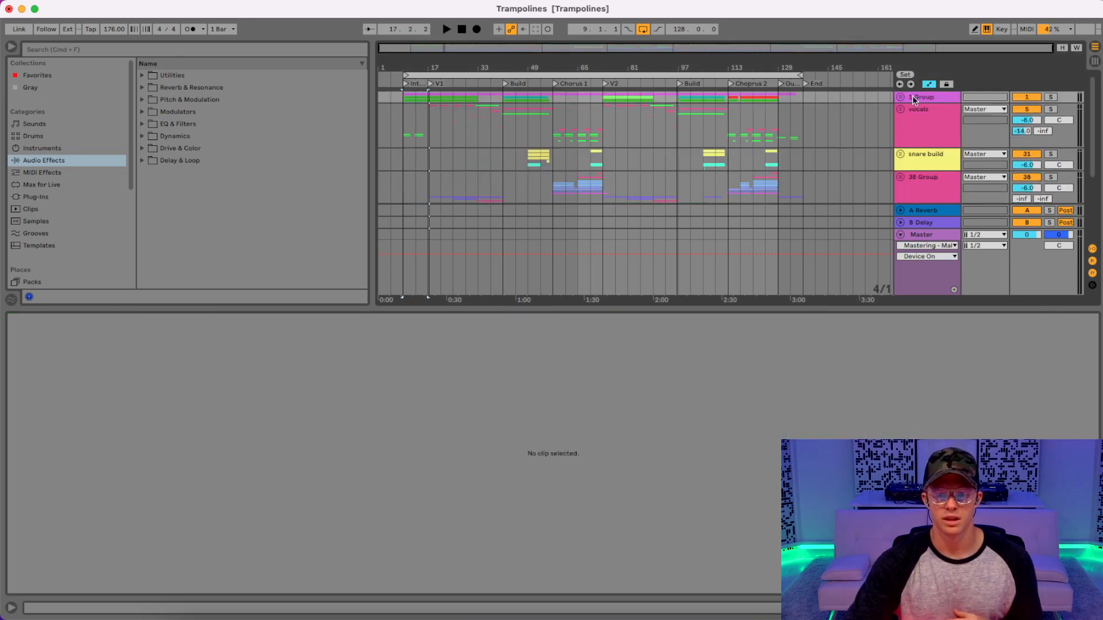
- Rename the 1 Group track as Guitar and color it bright red
{"action": "left_click", "coordinate": [922, 98]}
{"action": "type", "text": "Gui"}
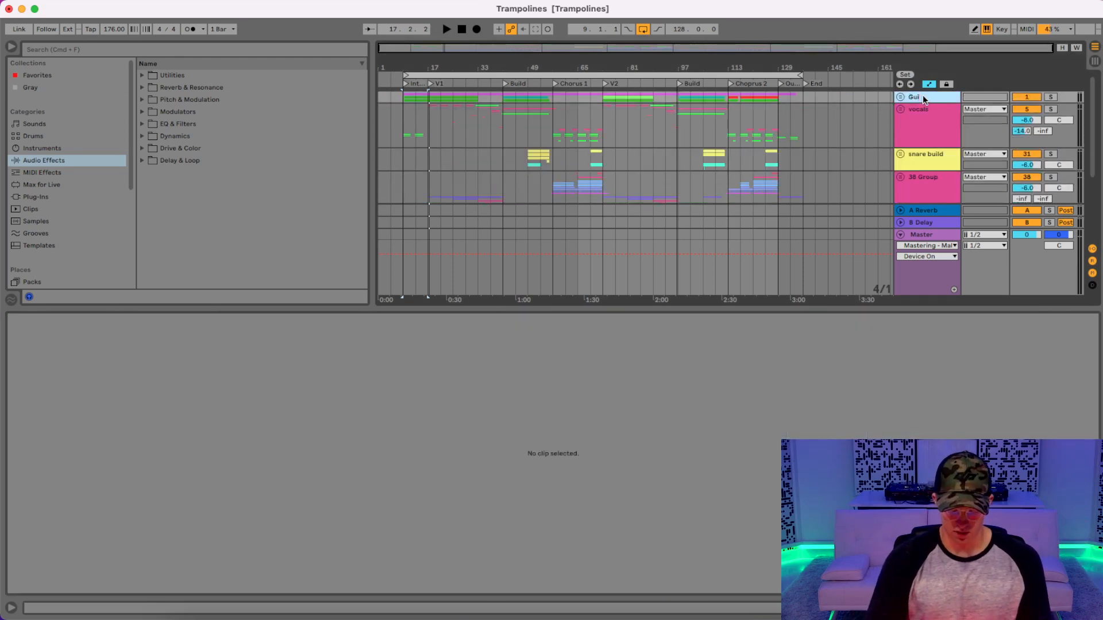
{"action": "type", "text": "tar"}
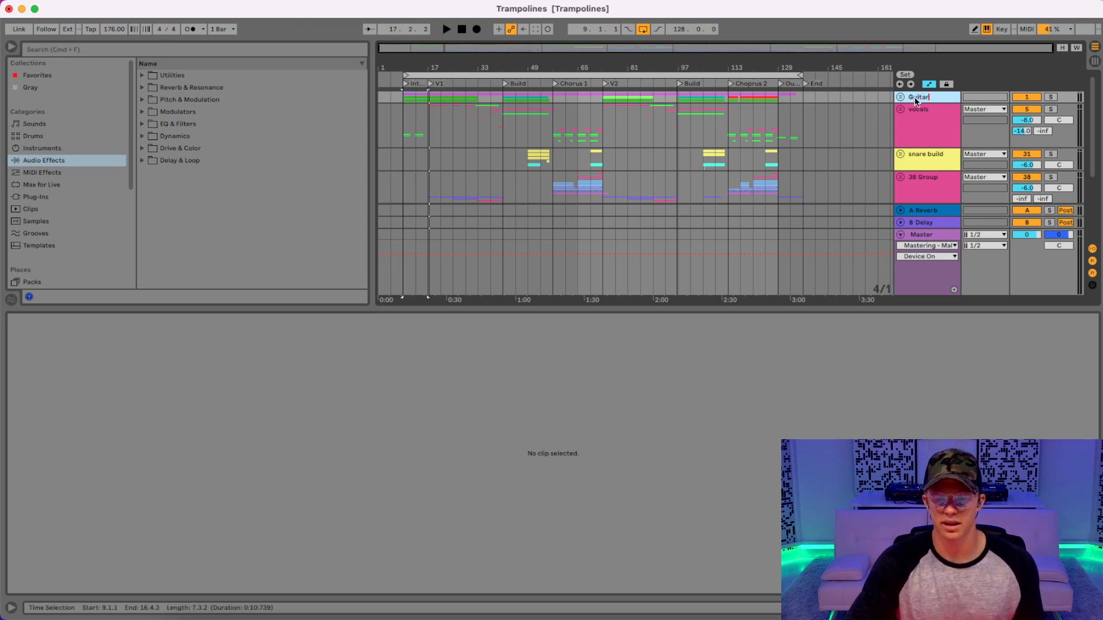
{"action": "key", "text": "Return"}
{"action": "right_click", "coordinate": [919, 95]}
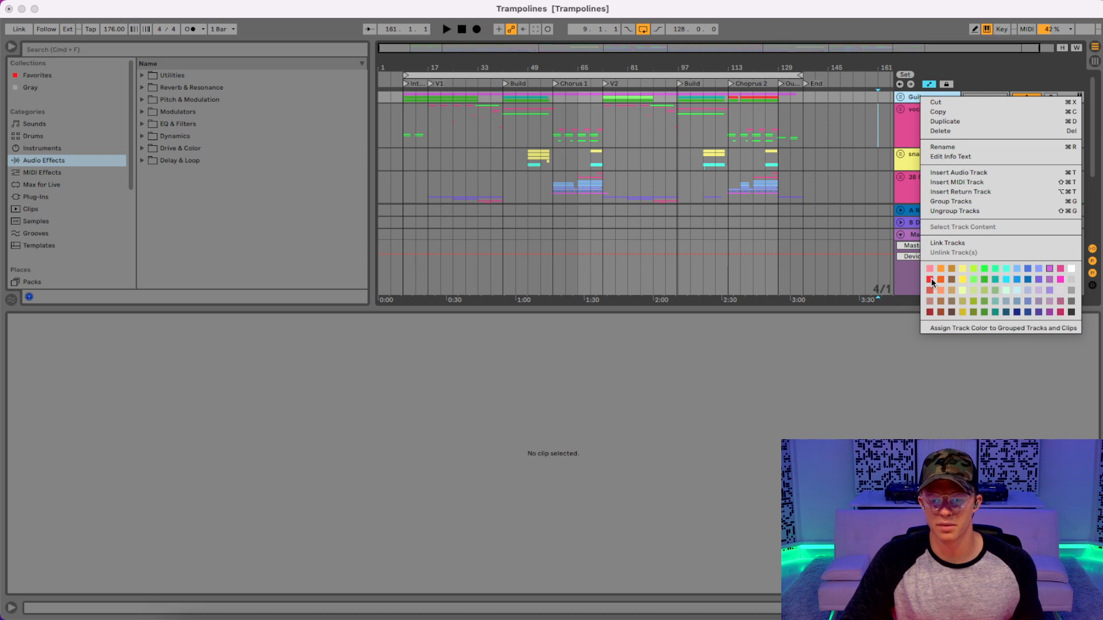
{"action": "left_click", "coordinate": [931, 280]}
- Color the vocals, snare build, 38 Group and 66 Group tracks bright green
{"action": "right_click", "coordinate": [925, 117]}
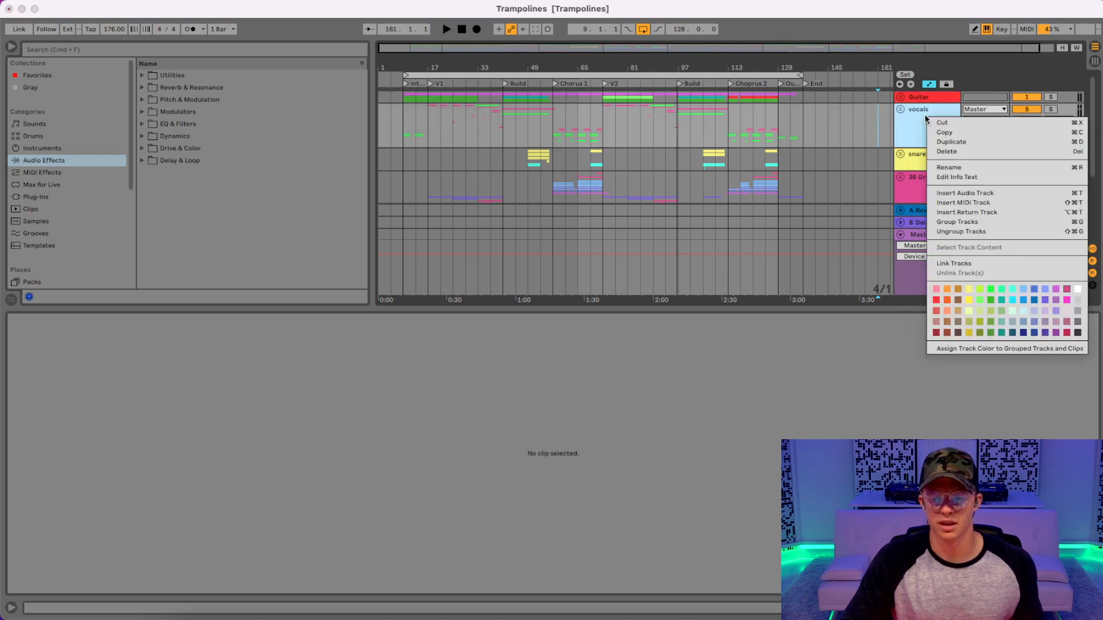
{"action": "left_click", "coordinate": [990, 291]}
{"action": "right_click", "coordinate": [927, 156]}
{"action": "left_click", "coordinate": [992, 326]}
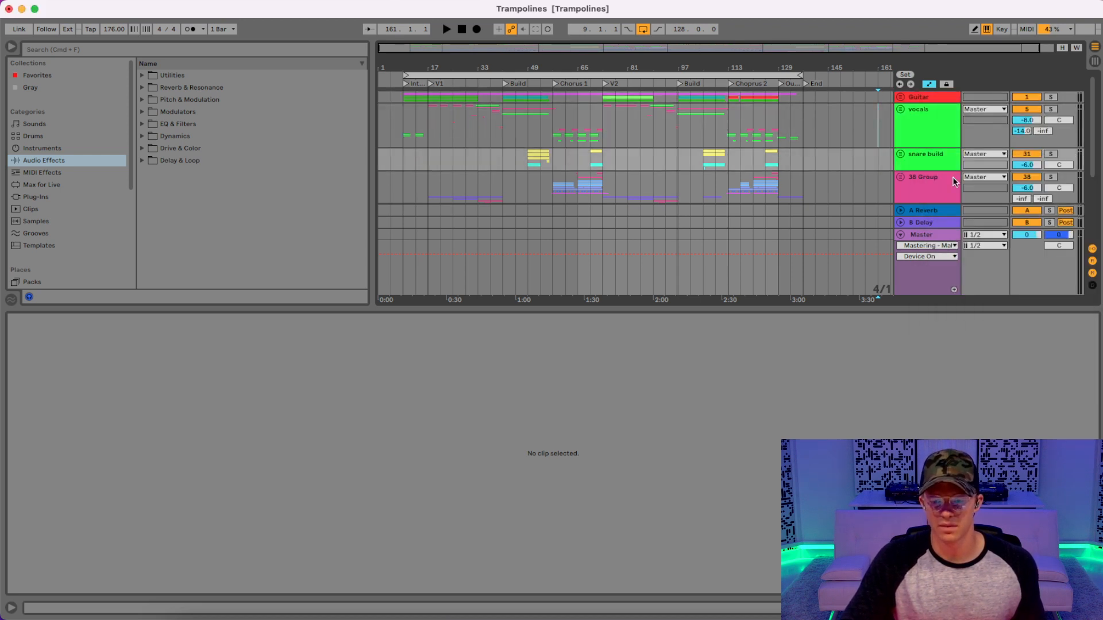
{"action": "right_click", "coordinate": [953, 182]}
{"action": "left_click", "coordinate": [1012, 385]}
{"action": "scroll", "coordinate": [925, 178], "scroll_direction": "down", "scroll_amount": 2}
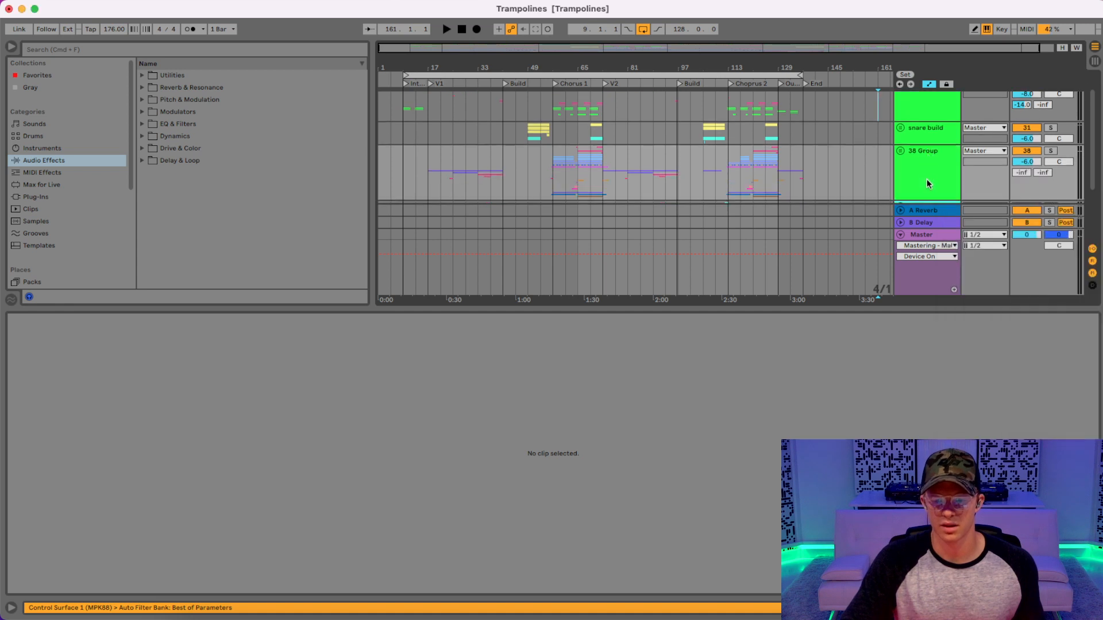
{"action": "scroll", "coordinate": [926, 178], "scroll_direction": "down", "scroll_amount": 1}
{"action": "right_click", "coordinate": [928, 185]}
{"action": "left_click", "coordinate": [992, 355]}
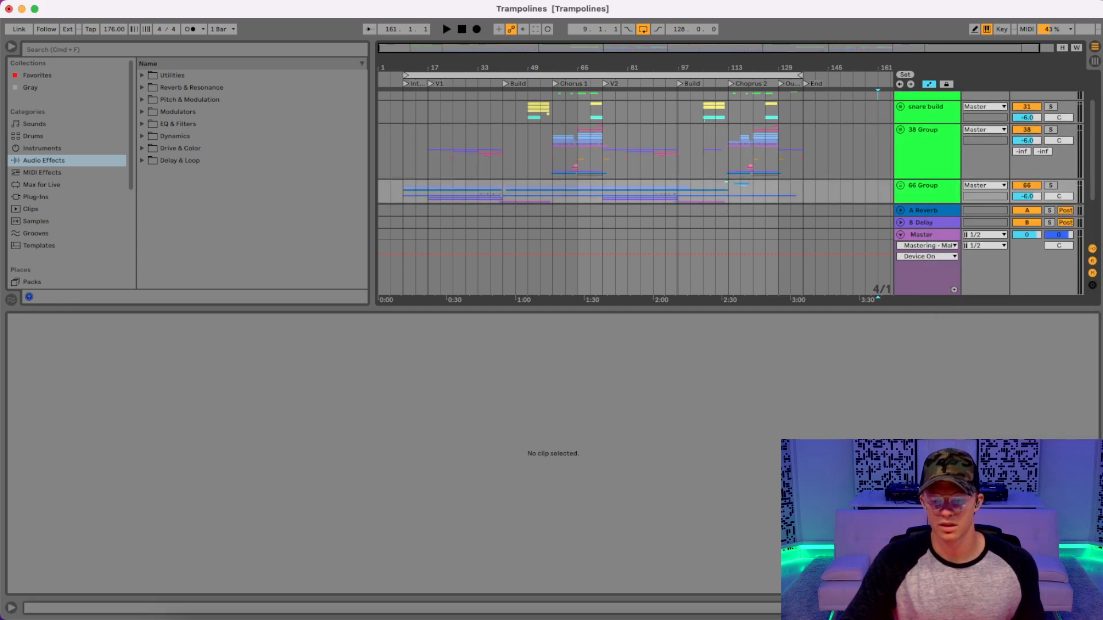
- Hide the clip detail view, and unfold and select the vocals group
{"action": "left_click", "coordinate": [1092, 608]}
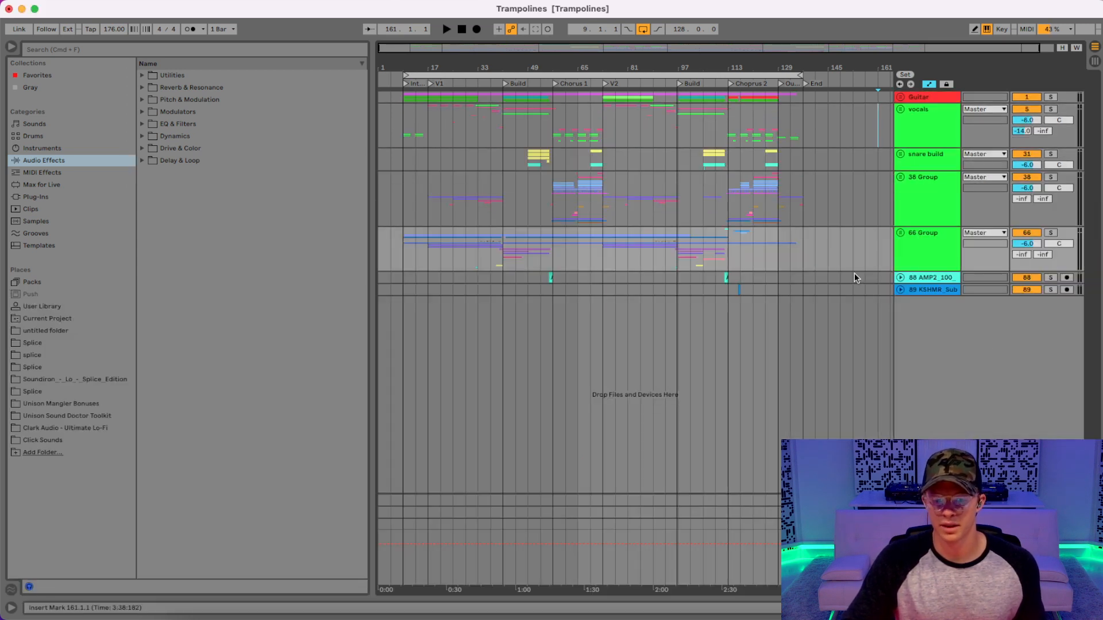
{"action": "left_click", "coordinate": [900, 110]}
{"action": "left_click", "coordinate": [922, 119]}
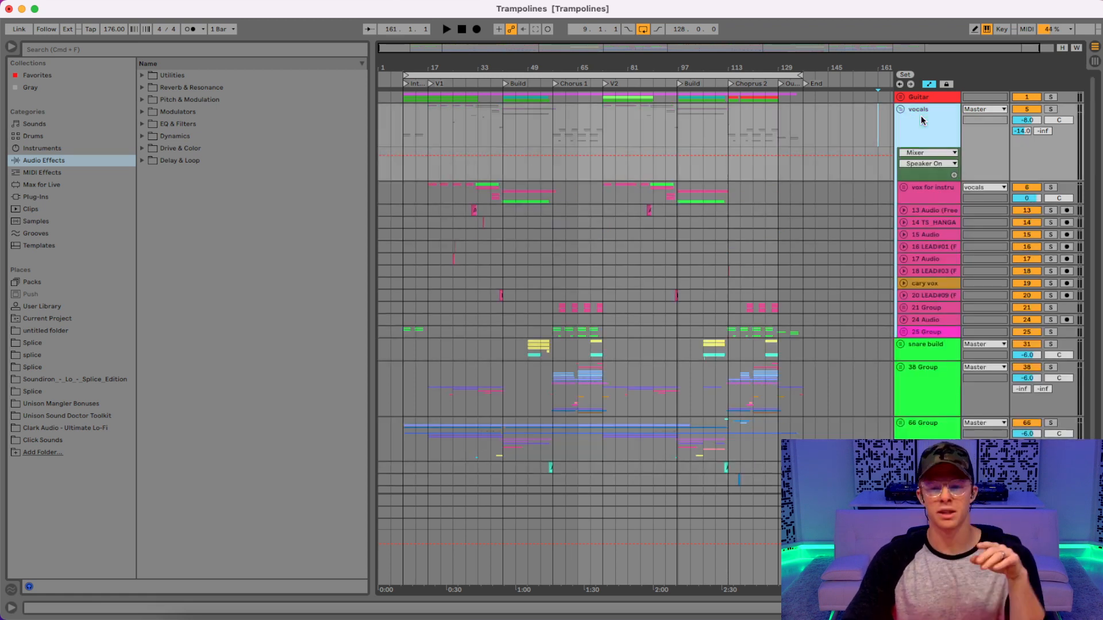
- Mute the vocals group and collapse it
{"action": "left_click", "coordinate": [1029, 112]}
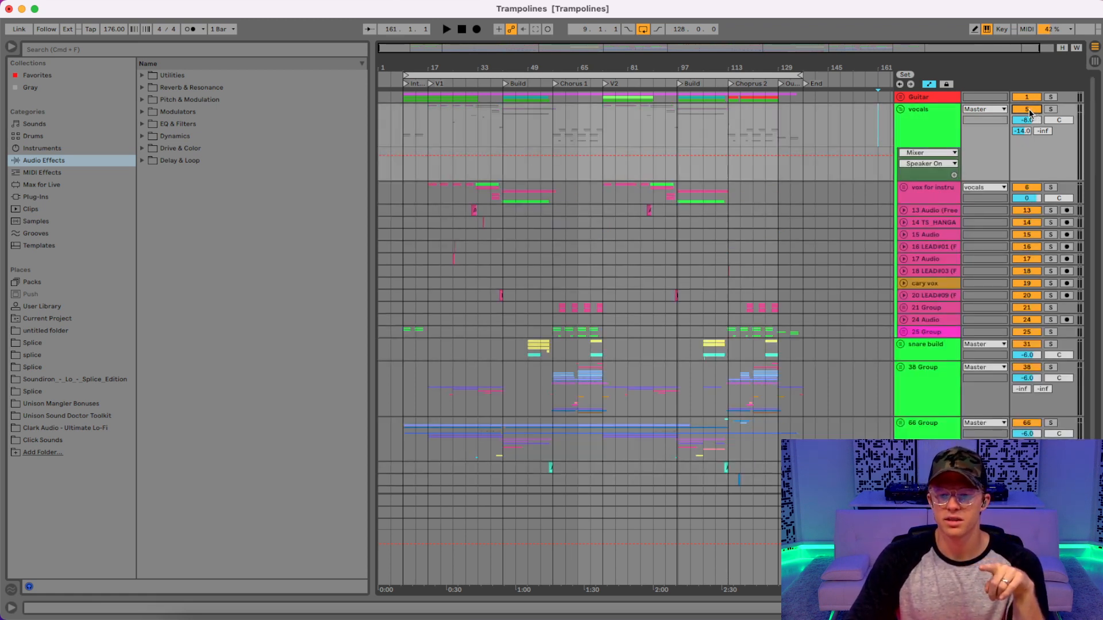
{"action": "left_click", "coordinate": [1029, 112]}
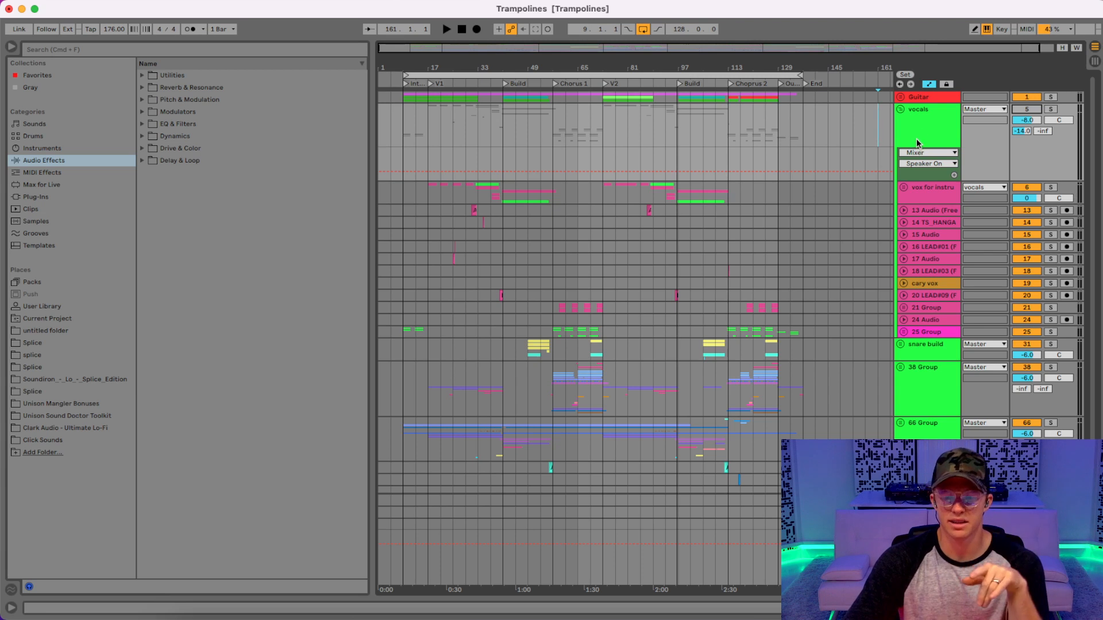
{"action": "left_click", "coordinate": [919, 128]}
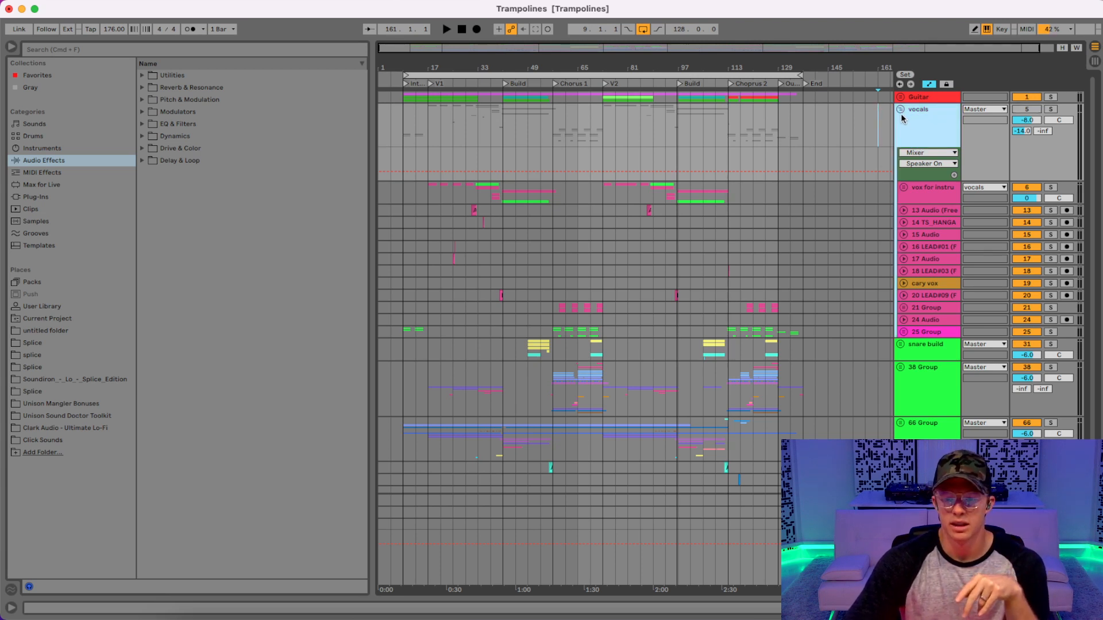
{"action": "left_click", "coordinate": [901, 110]}
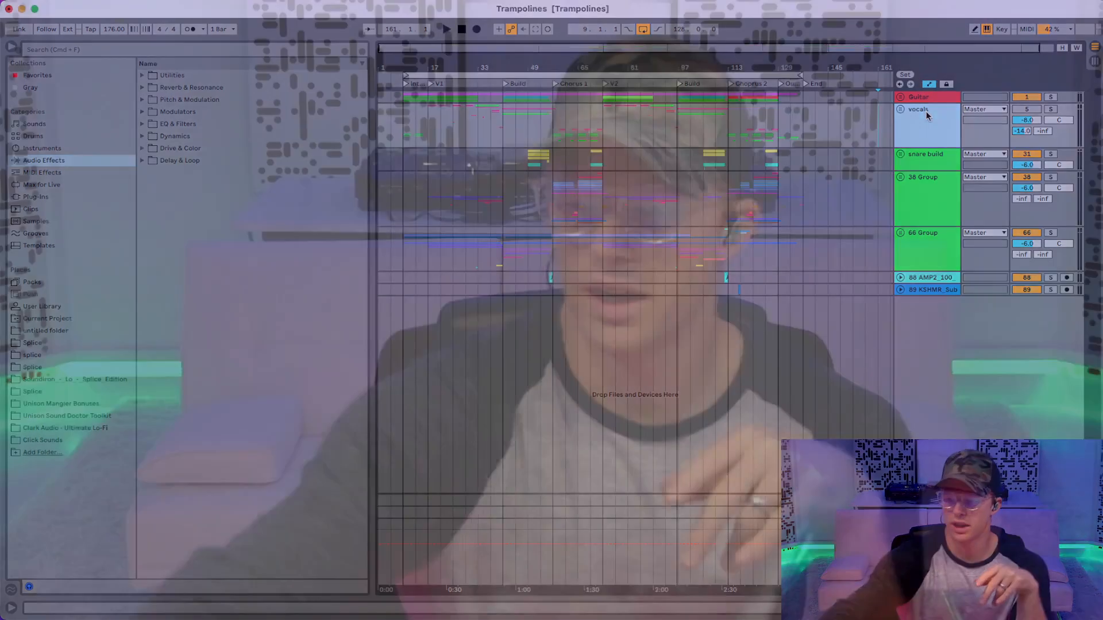
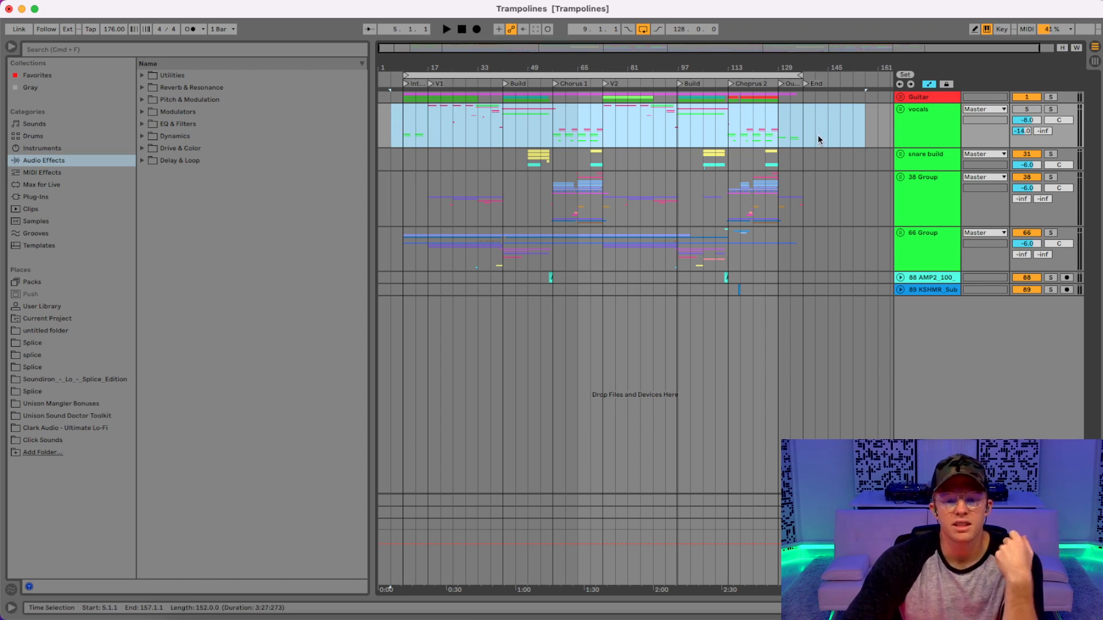
- Color the vocals group bright red to match the Guitar group
{"action": "left_click_drag", "start_coordinate": [802, 124], "coordinate": [404, 126]}
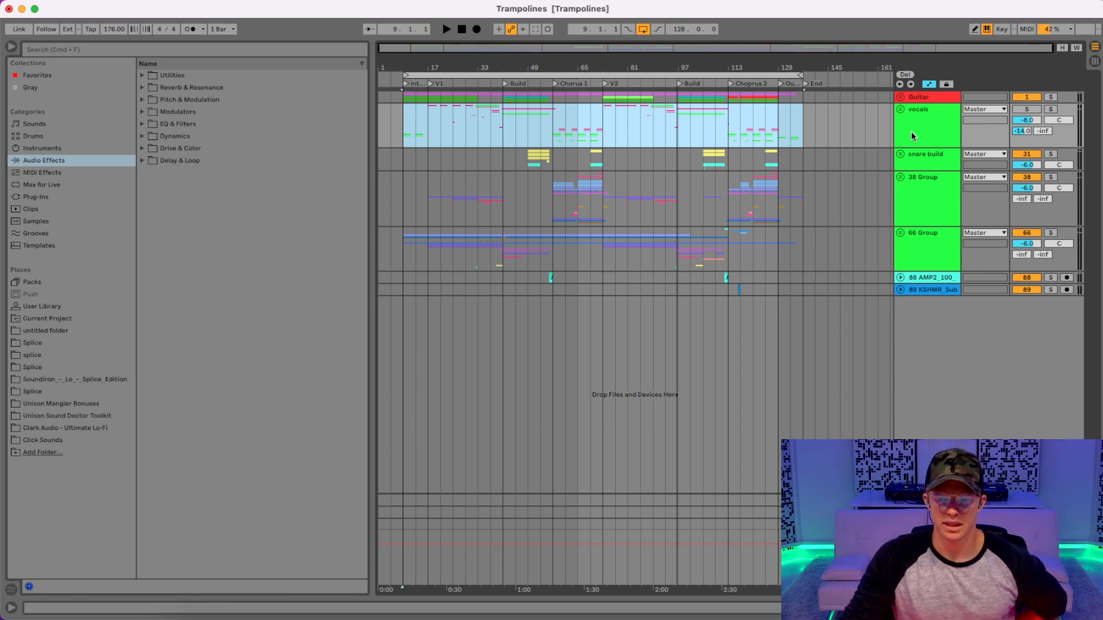
{"action": "right_click", "coordinate": [940, 135]}
{"action": "left_click", "coordinate": [949, 317]}
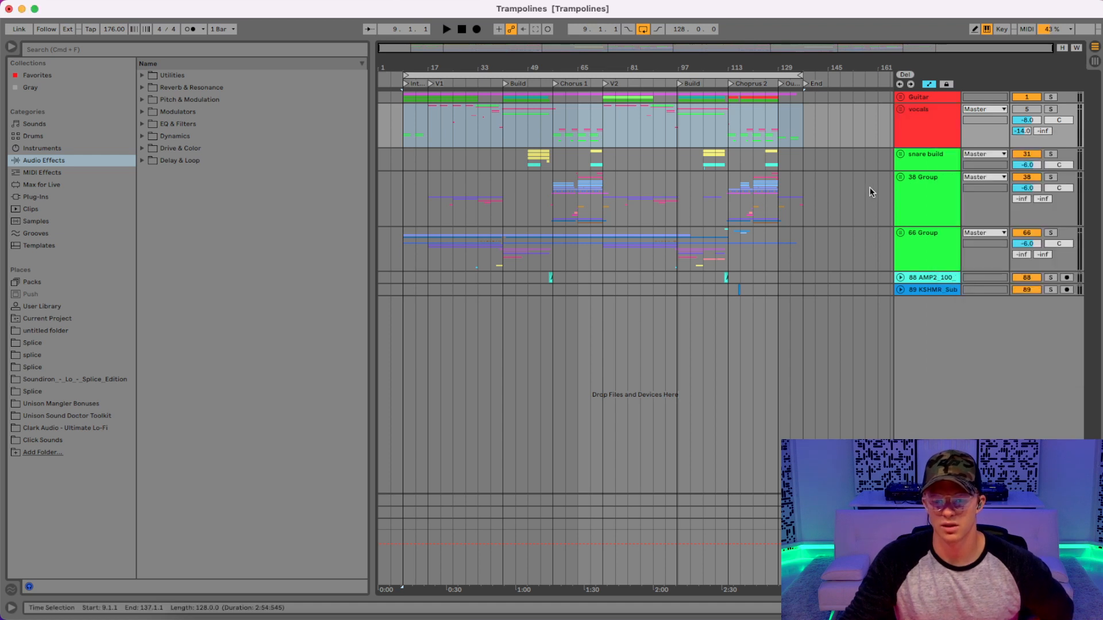
{"action": "left_click", "coordinate": [854, 124]}
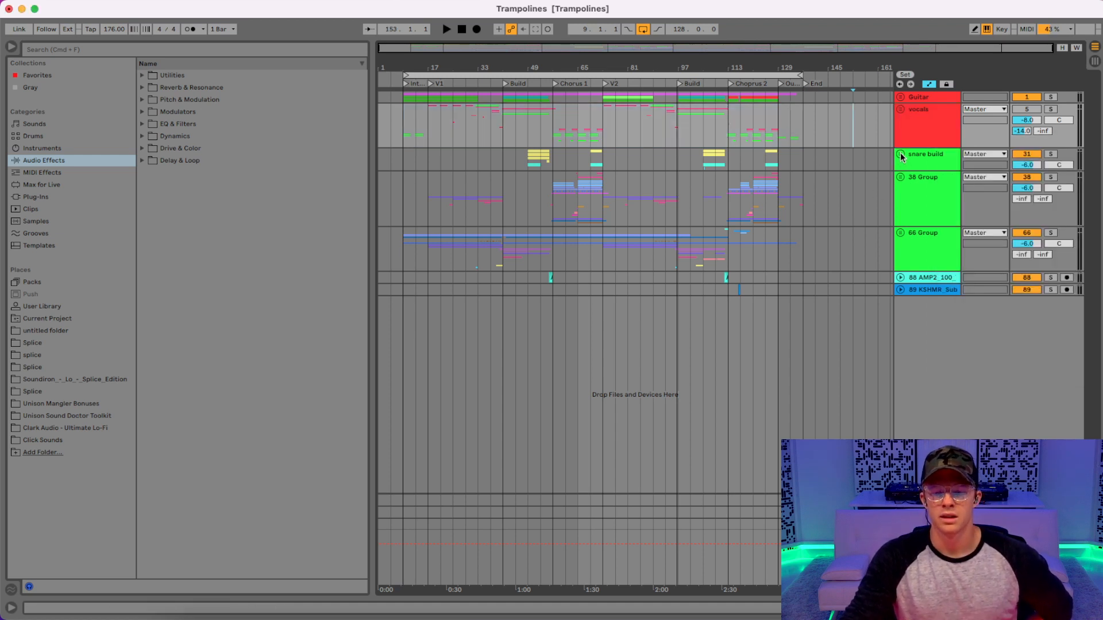
- Try to move the snare build group below the 38 Group
{"action": "left_click", "coordinate": [913, 159]}
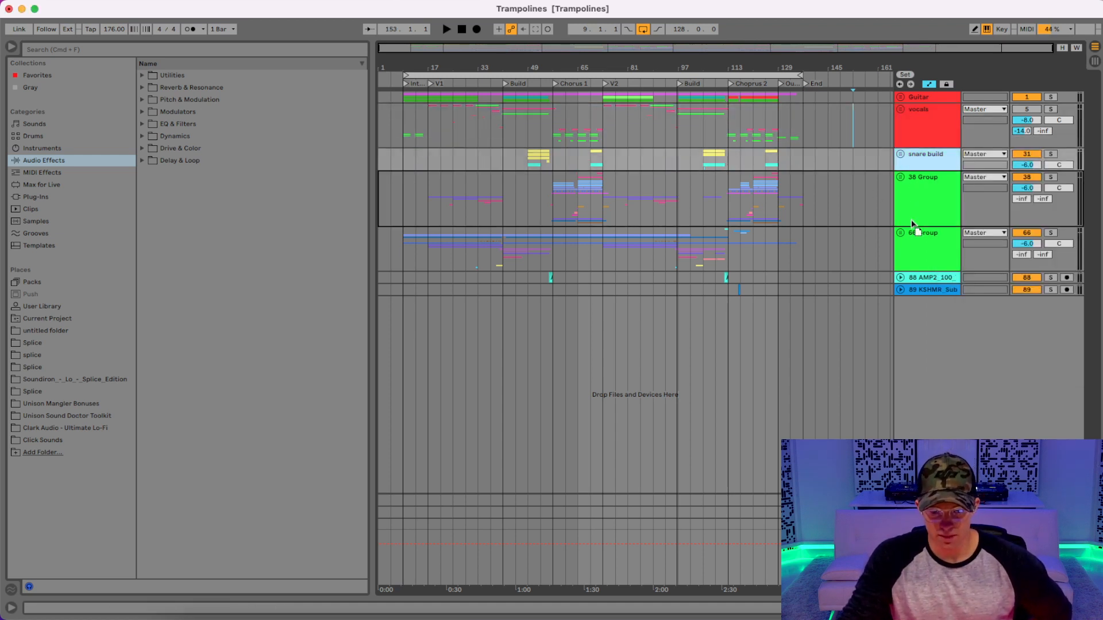
{"action": "left_click_drag", "start_coordinate": [899, 233], "coordinate": [900, 233]}
{"action": "left_click", "coordinate": [901, 233]}
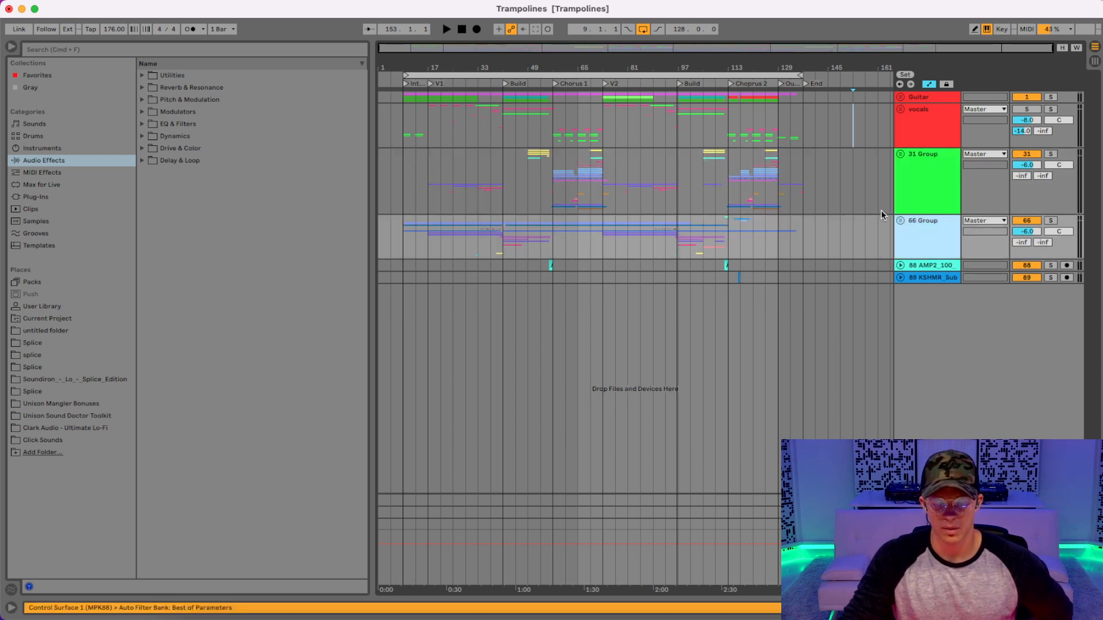
- Move the snare build group out of the 31 Group and place it on its own directly above the 66 Group
{"action": "left_click", "coordinate": [900, 155]}
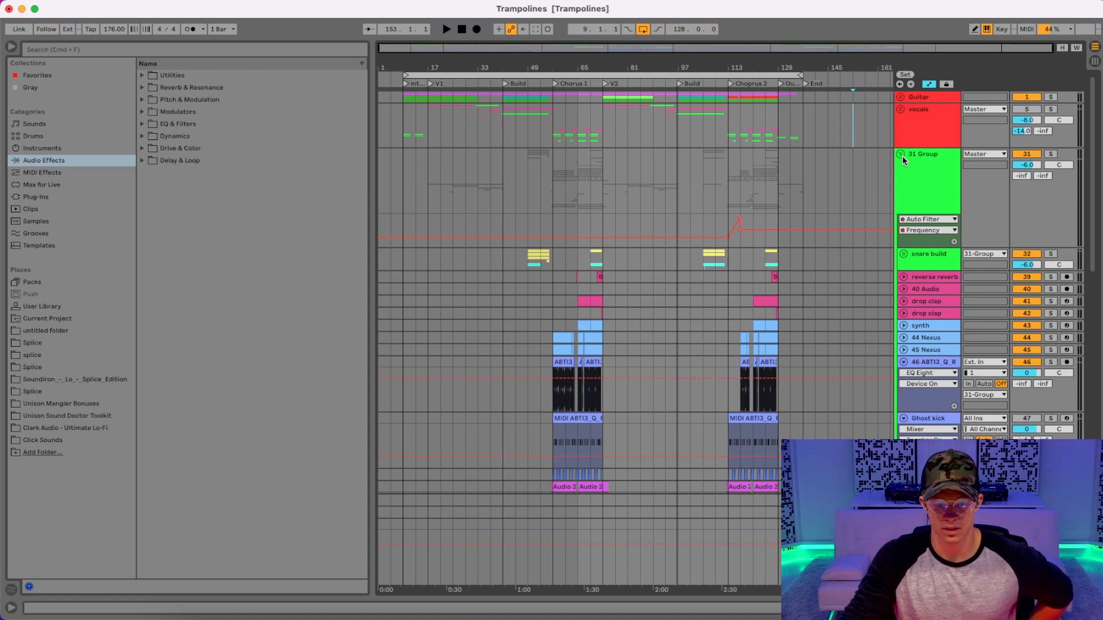
{"action": "left_click", "coordinate": [922, 258]}
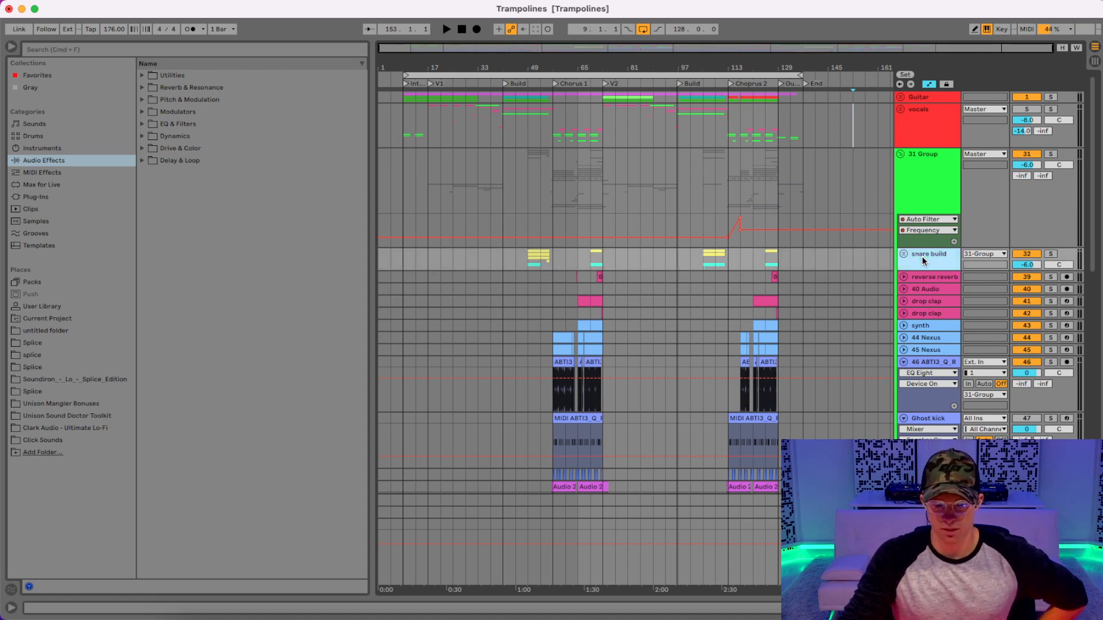
{"action": "right_click", "coordinate": [924, 261]}
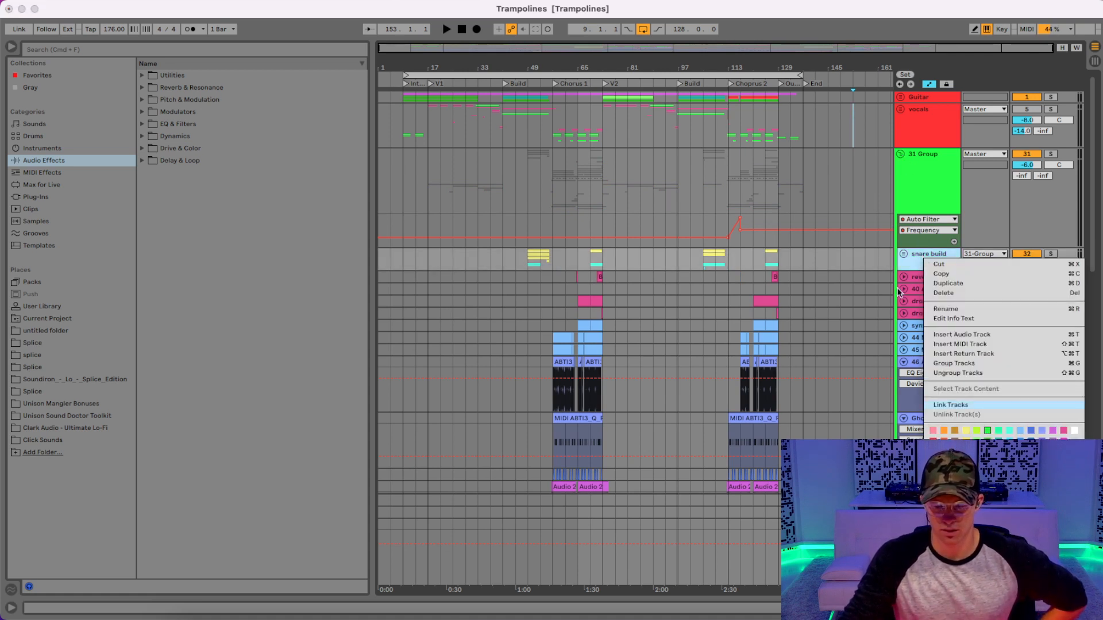
{"action": "left_click", "coordinate": [910, 258]}
{"action": "left_click_drag", "start_coordinate": [912, 256], "coordinate": [914, 163]}
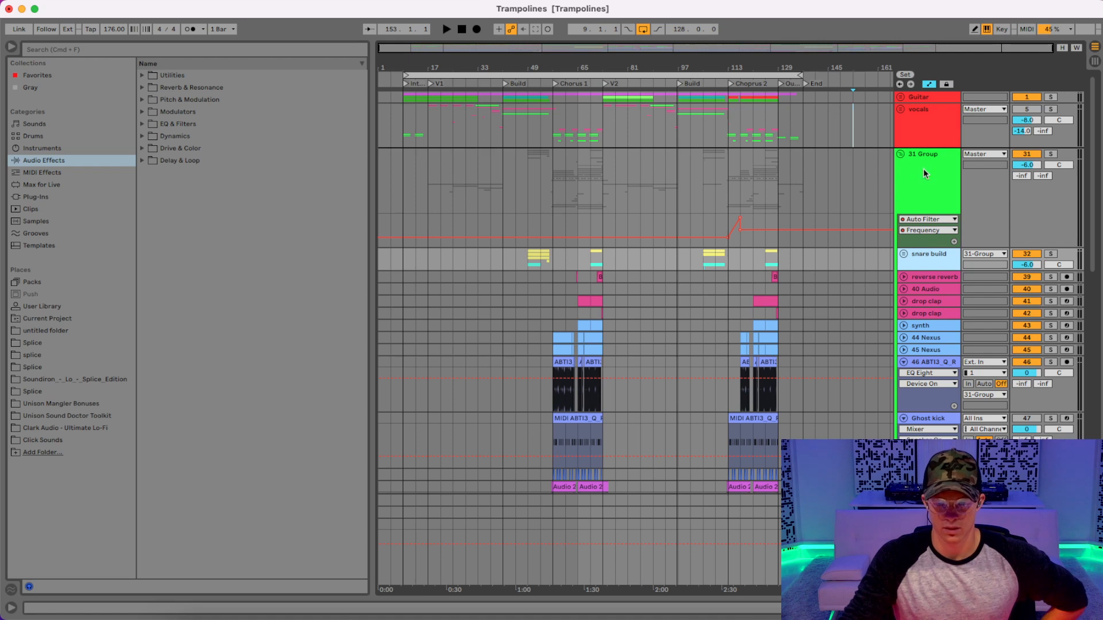
{"action": "left_click", "coordinate": [901, 177]}
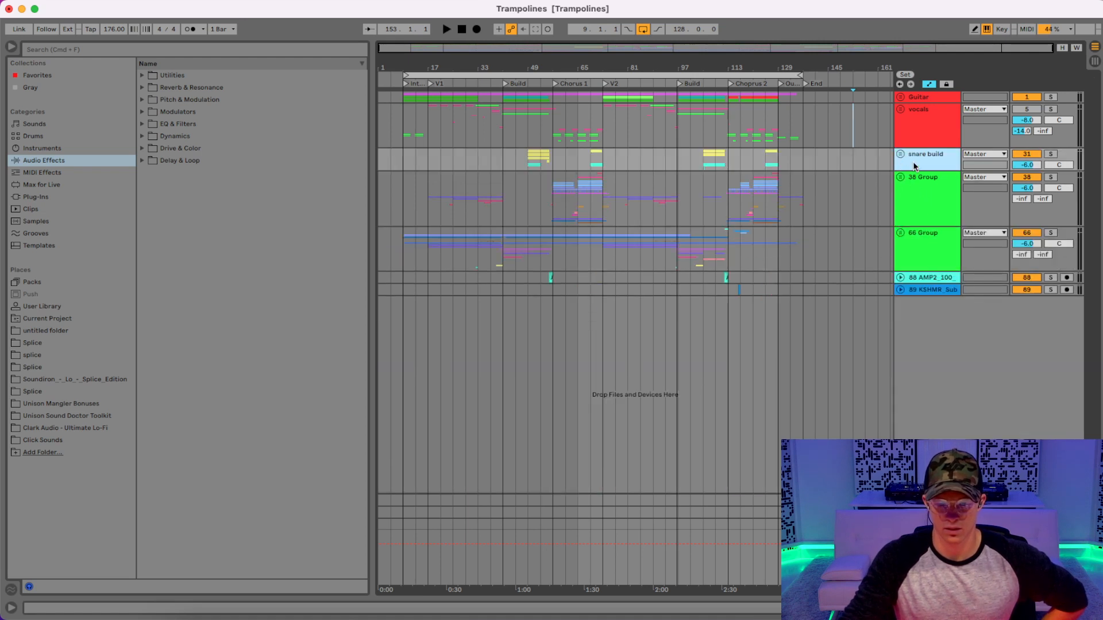
{"action": "left_click_drag", "start_coordinate": [913, 163], "coordinate": [911, 238]}
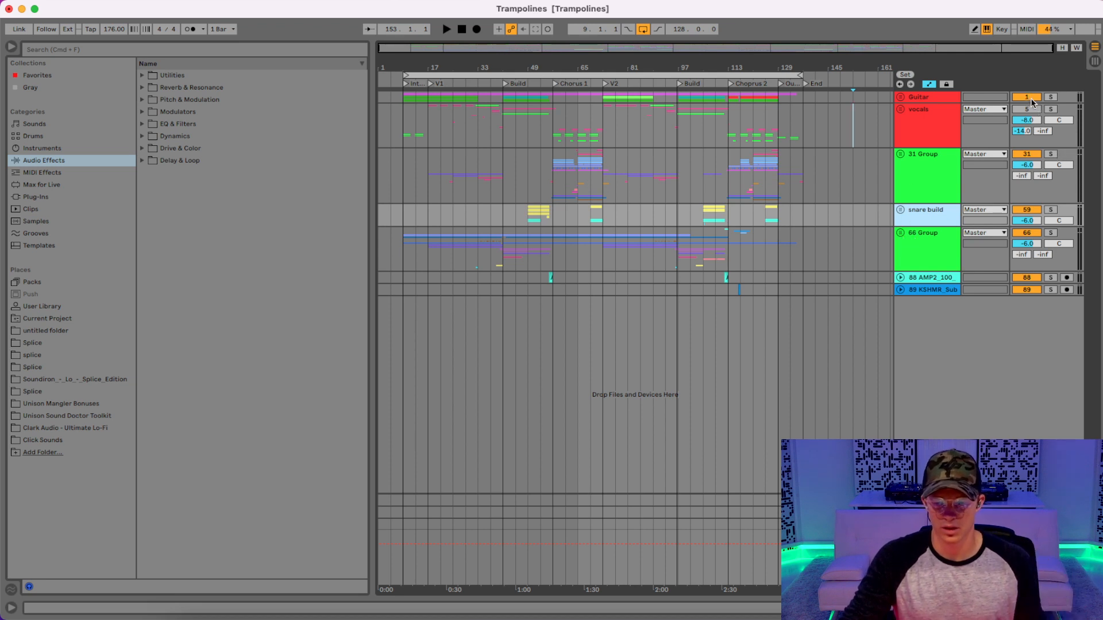
- Try to move the Guitar group into the vocals group, and undo the move
{"action": "left_click", "coordinate": [944, 101]}
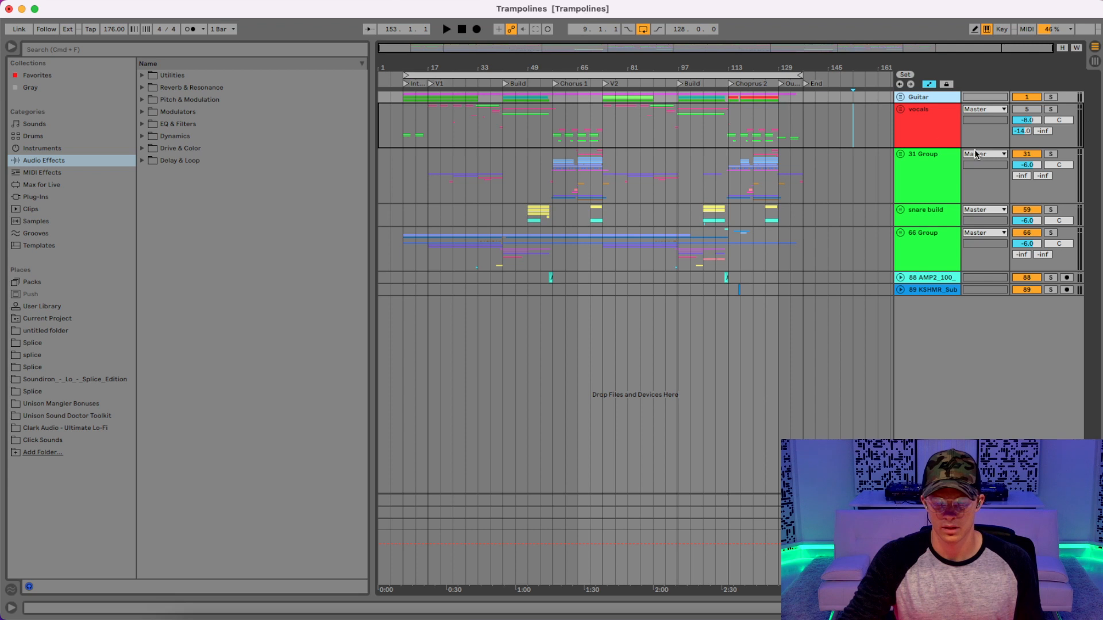
{"action": "key", "text": "Delete"}
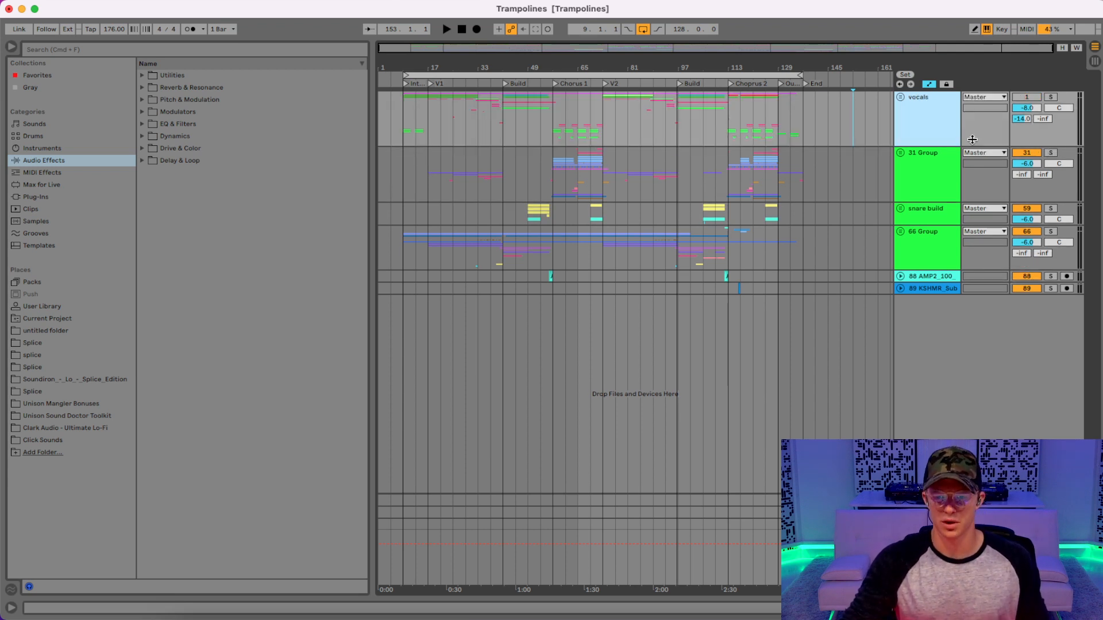
{"action": "key", "text": "super+z"}
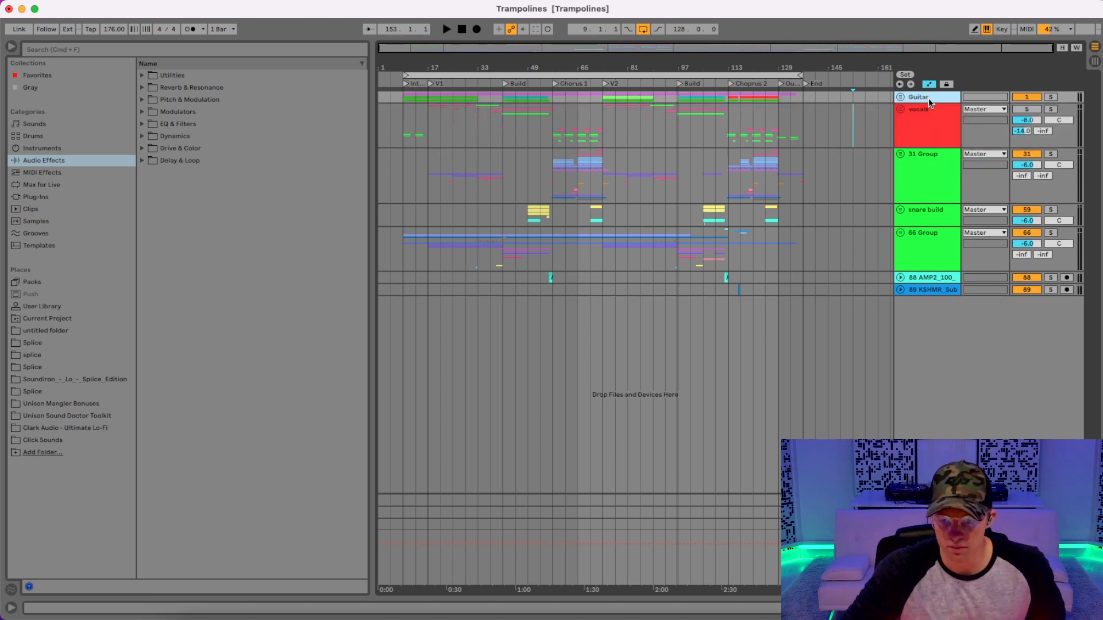
- Solo the Guitar group and the 31 Group, and clear both solos
{"action": "left_click", "coordinate": [1050, 97]}
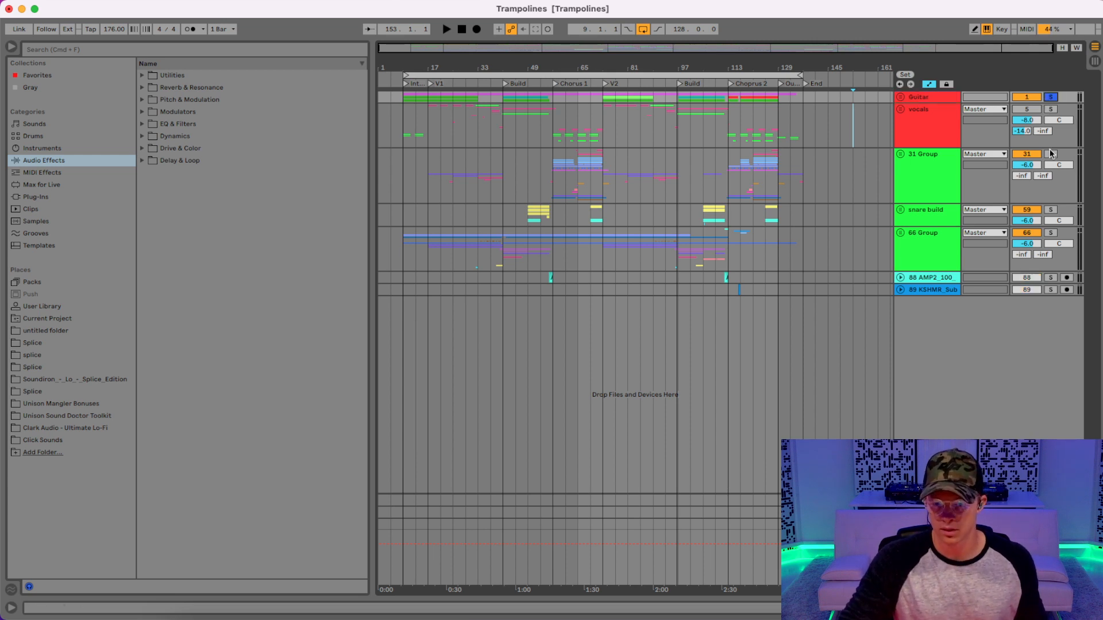
{"action": "left_click", "coordinate": [1051, 154]}
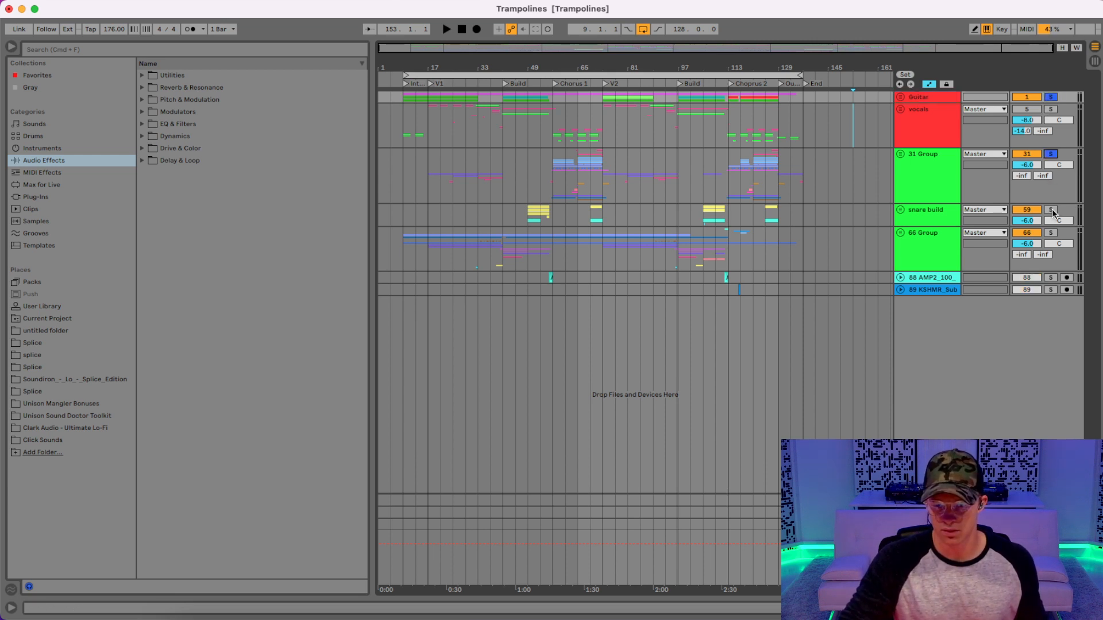
{"action": "left_click", "coordinate": [1051, 154]}
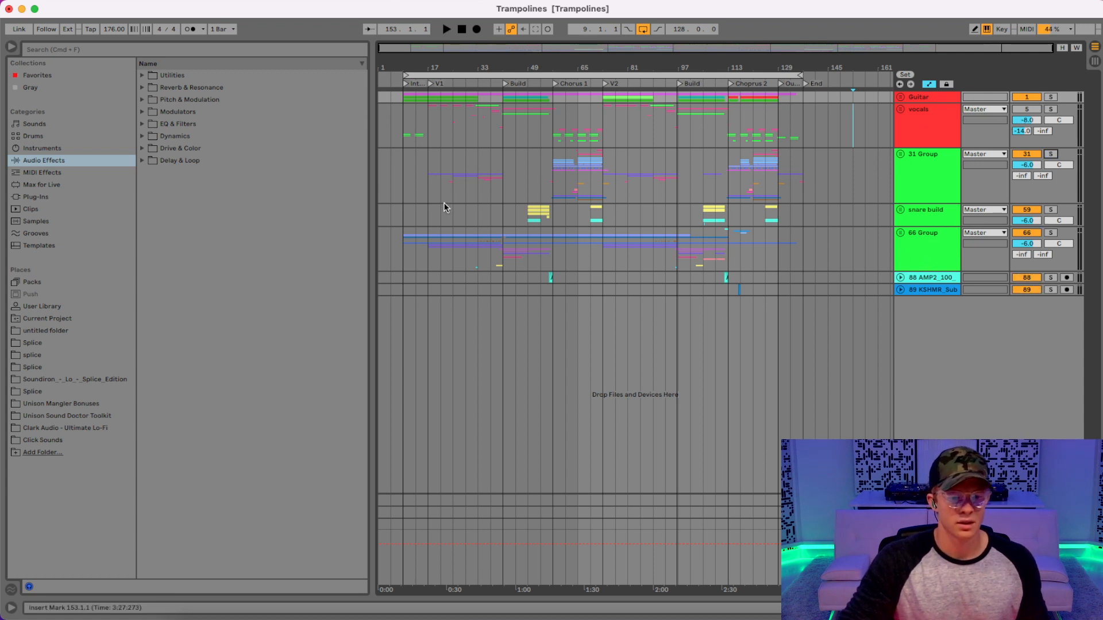
- Start playback from the Intro, and unfold the 66 Group and the Guitar group
{"action": "left_click", "coordinate": [401, 172]}
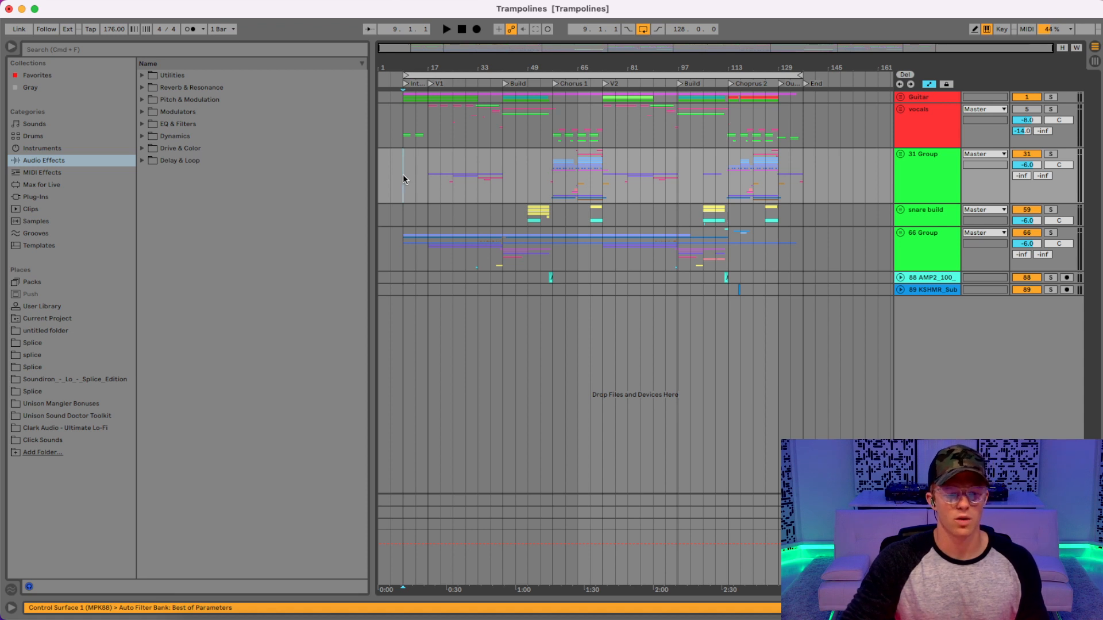
{"action": "key", "text": "space"}
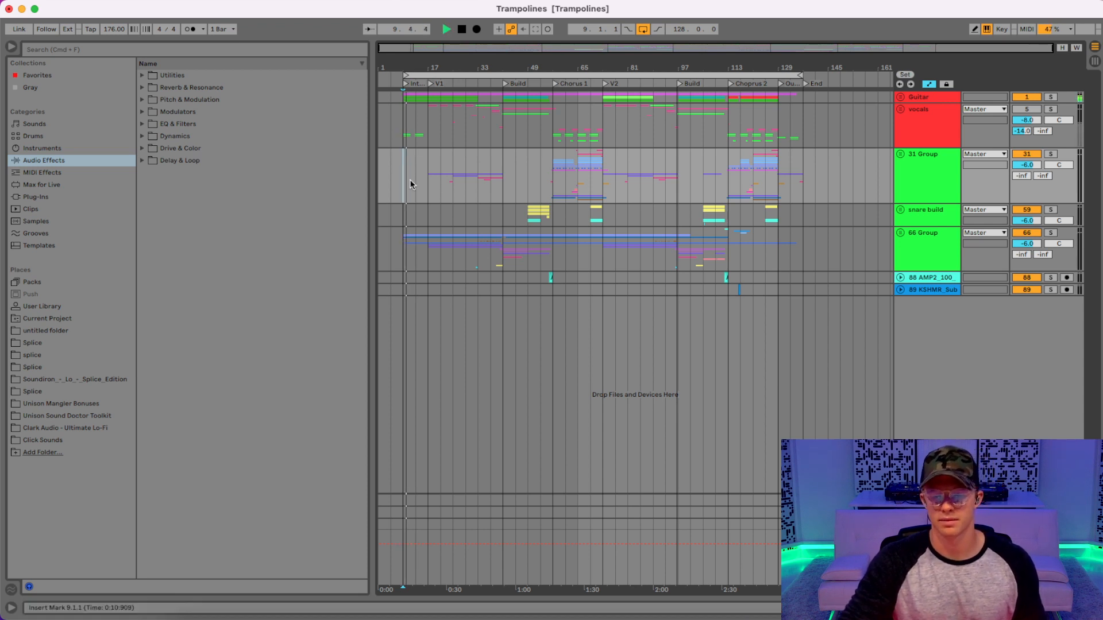
{"action": "left_click", "coordinate": [901, 232]}
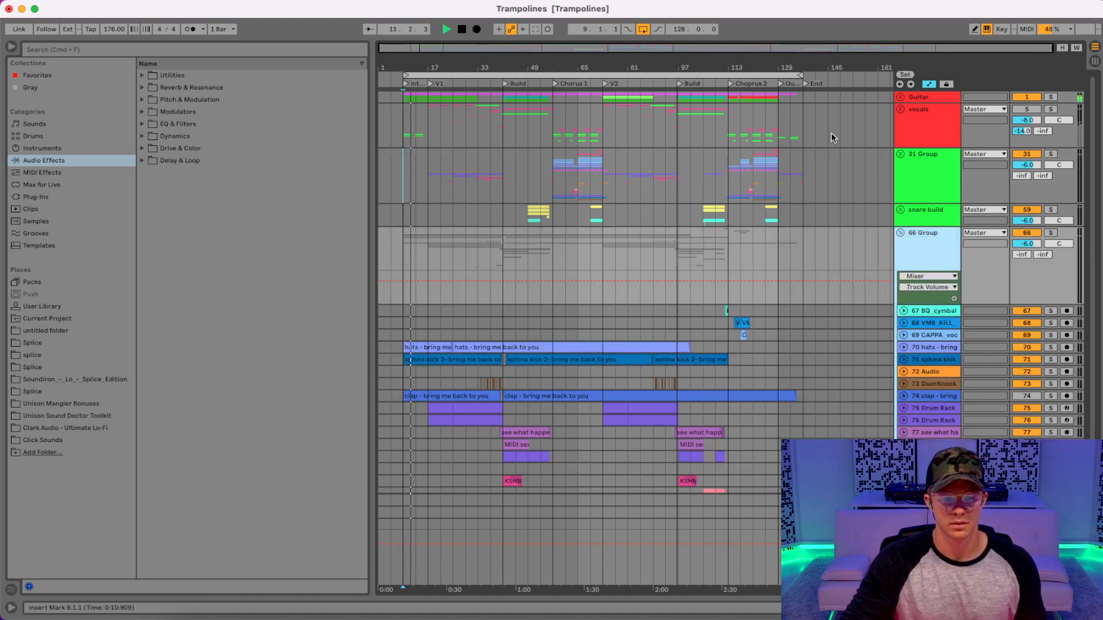
{"action": "left_click", "coordinate": [901, 109]}
{"action": "left_click", "coordinate": [900, 110]}
{"action": "left_click", "coordinate": [901, 97]}
{"action": "left_click", "coordinate": [914, 98]}
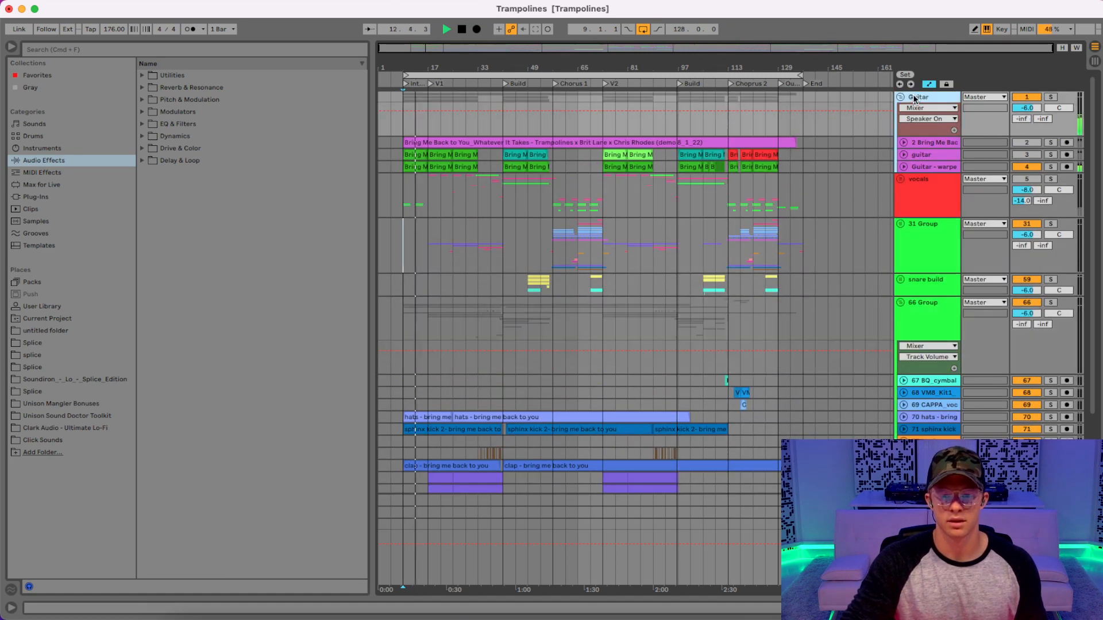
- Loop the eight-bar Intro section from bar 9 to bar 17
{"action": "left_click_drag", "start_coordinate": [430, 185], "coordinate": [401, 185]}
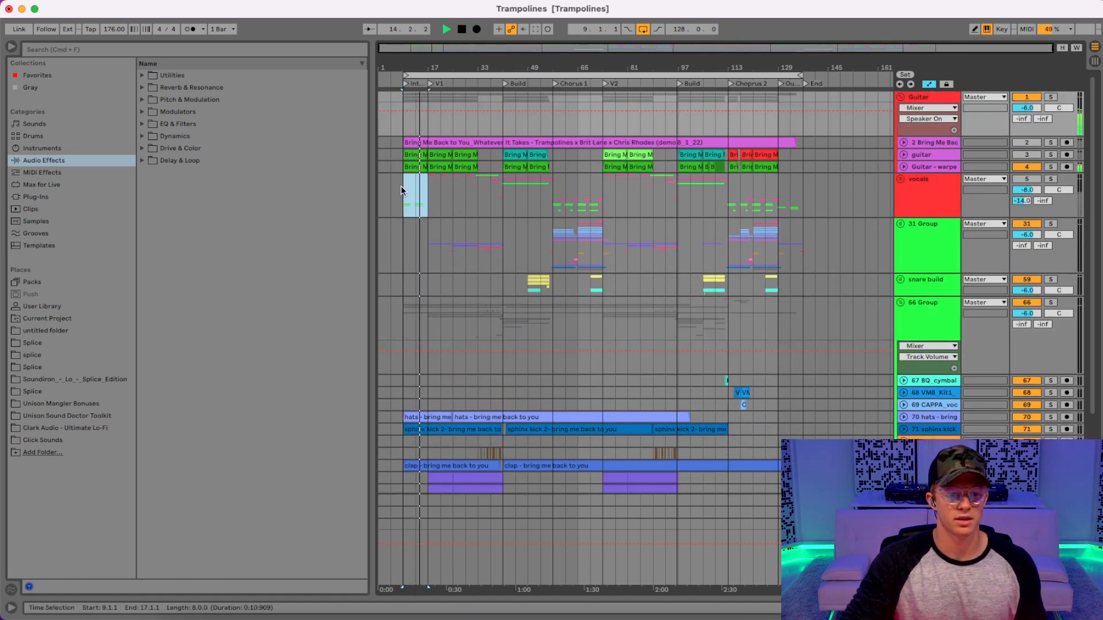
{"action": "key", "text": "super+l"}
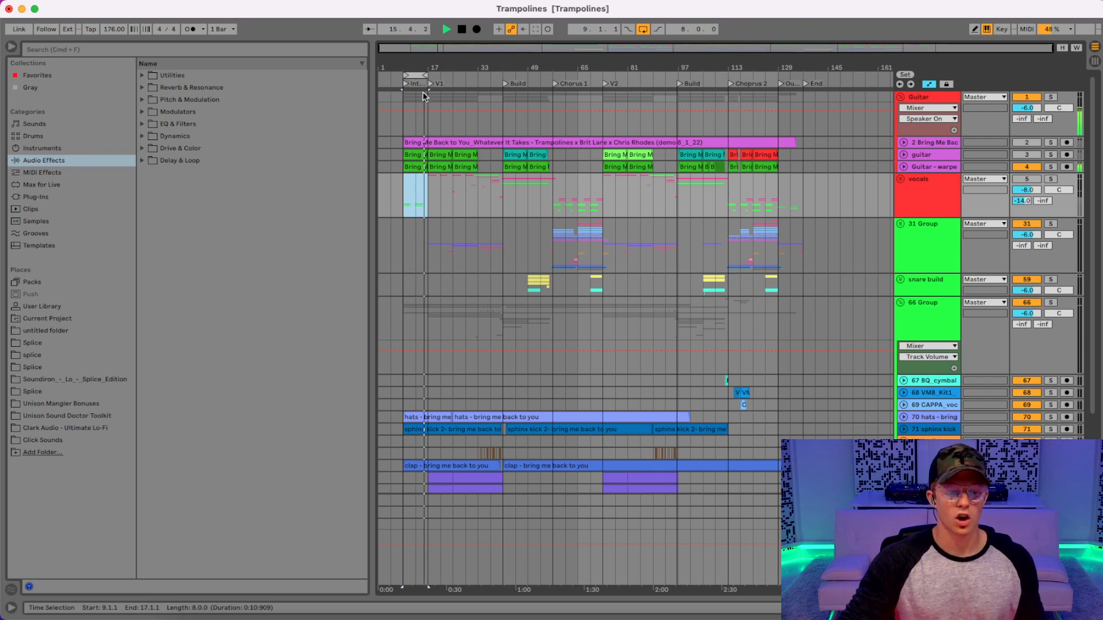
{"action": "left_click_drag", "start_coordinate": [409, 65], "coordinate": [448, 65]}
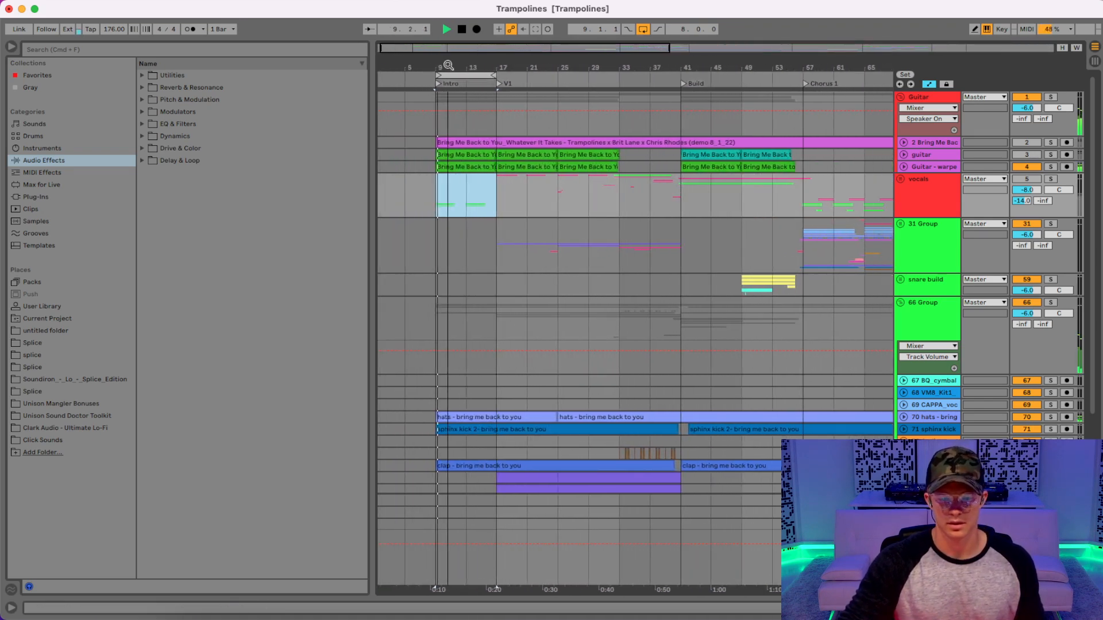
{"action": "scroll", "coordinate": [532, 154], "scroll_direction": "down", "scroll_amount": 2}
{"action": "scroll", "coordinate": [905, 143], "scroll_direction": "up", "scroll_amount": 2}
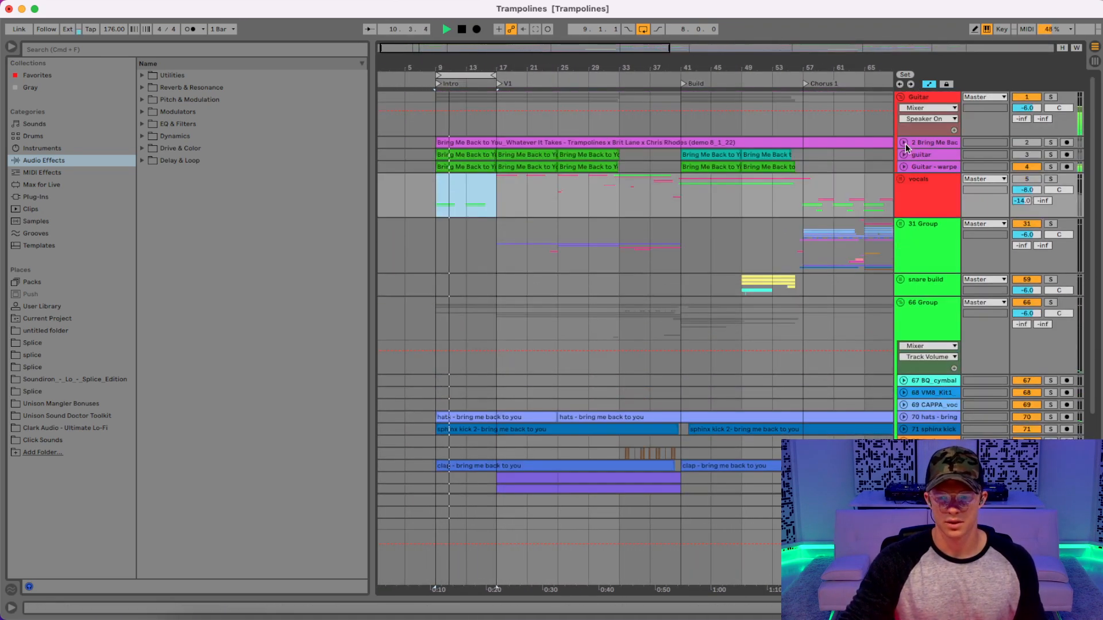
- Unfold the warped Guitar track and check each of its Auto Filters' automation, leaving the third filter's Frequency lane displayed
{"action": "left_click", "coordinate": [902, 166]}
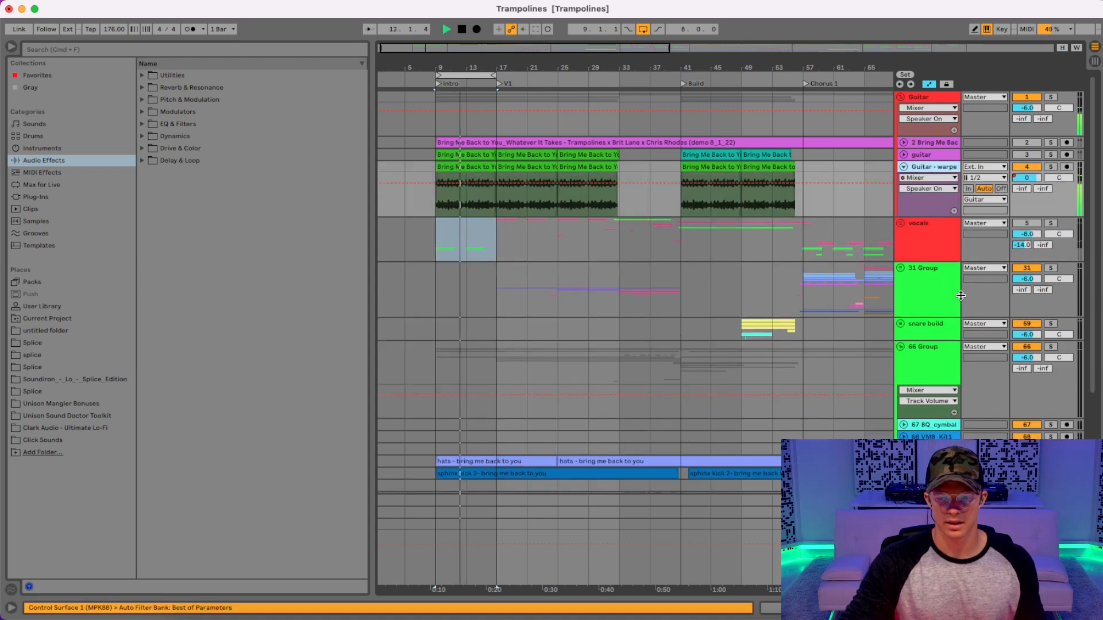
{"action": "left_click", "coordinate": [925, 177]}
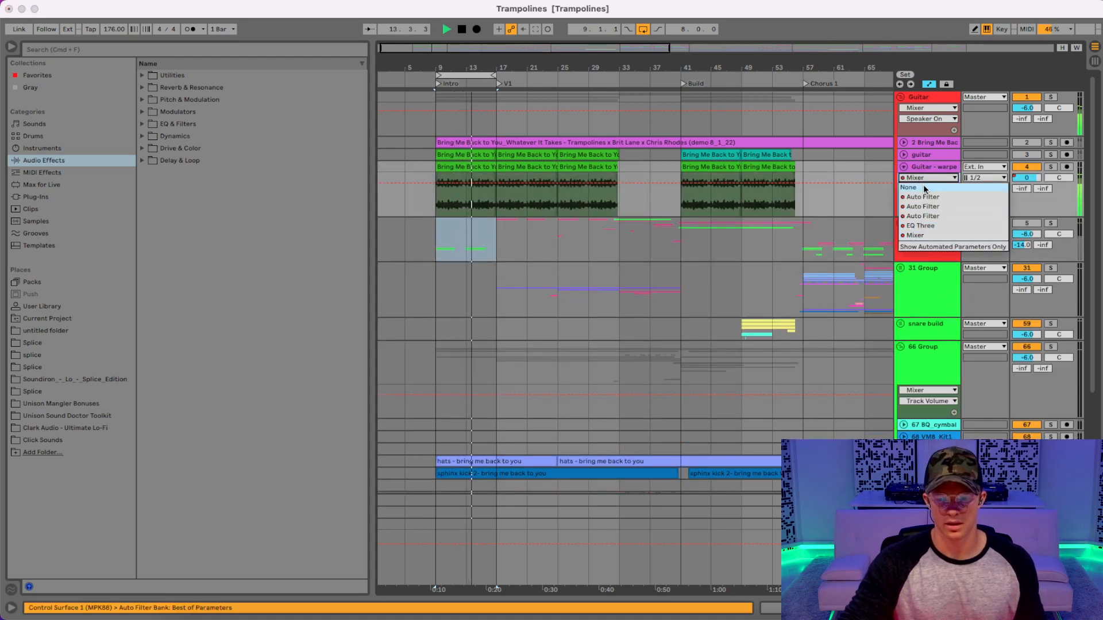
{"action": "left_click", "coordinate": [924, 180]}
{"action": "left_click", "coordinate": [922, 178]}
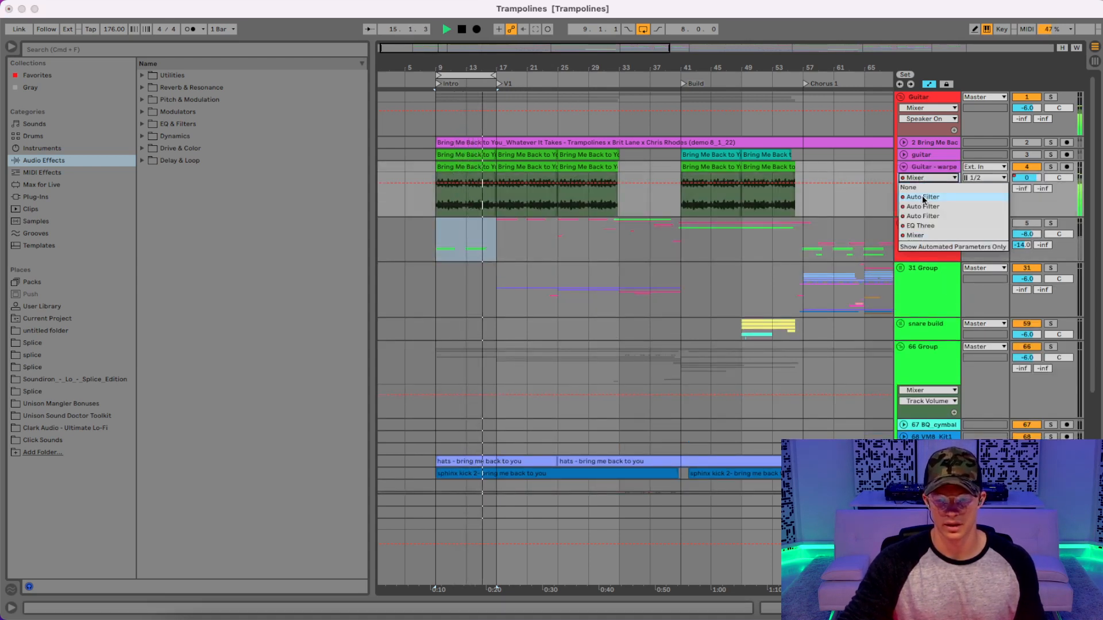
{"action": "left_click", "coordinate": [922, 197]}
{"action": "left_click", "coordinate": [926, 178]}
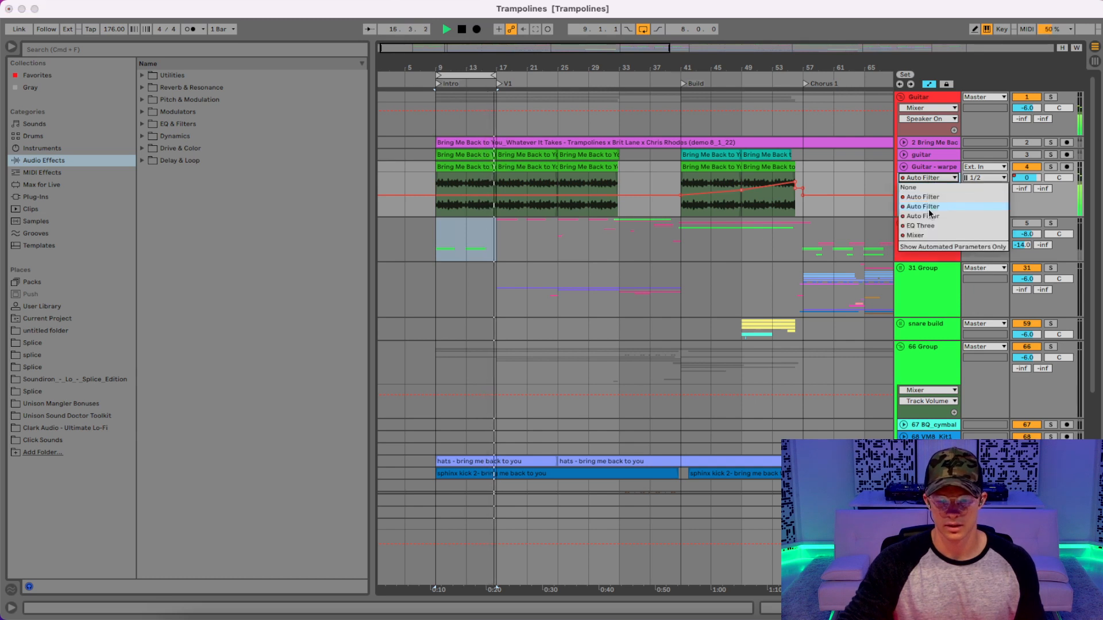
{"action": "left_click", "coordinate": [928, 207]}
{"action": "left_click", "coordinate": [925, 177]}
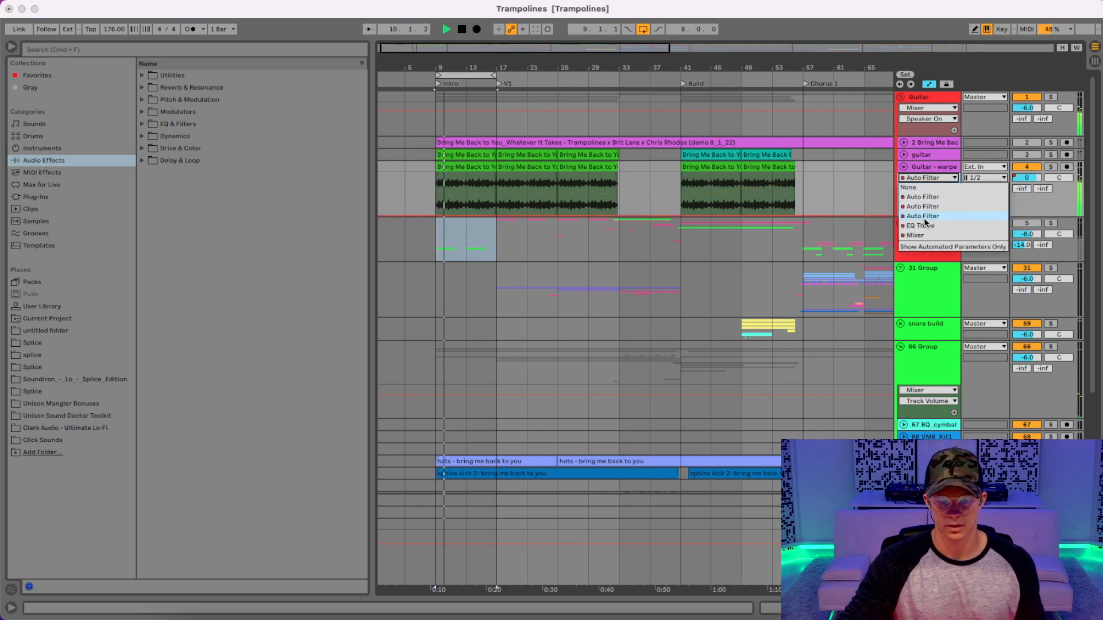
{"action": "left_click", "coordinate": [924, 216]}
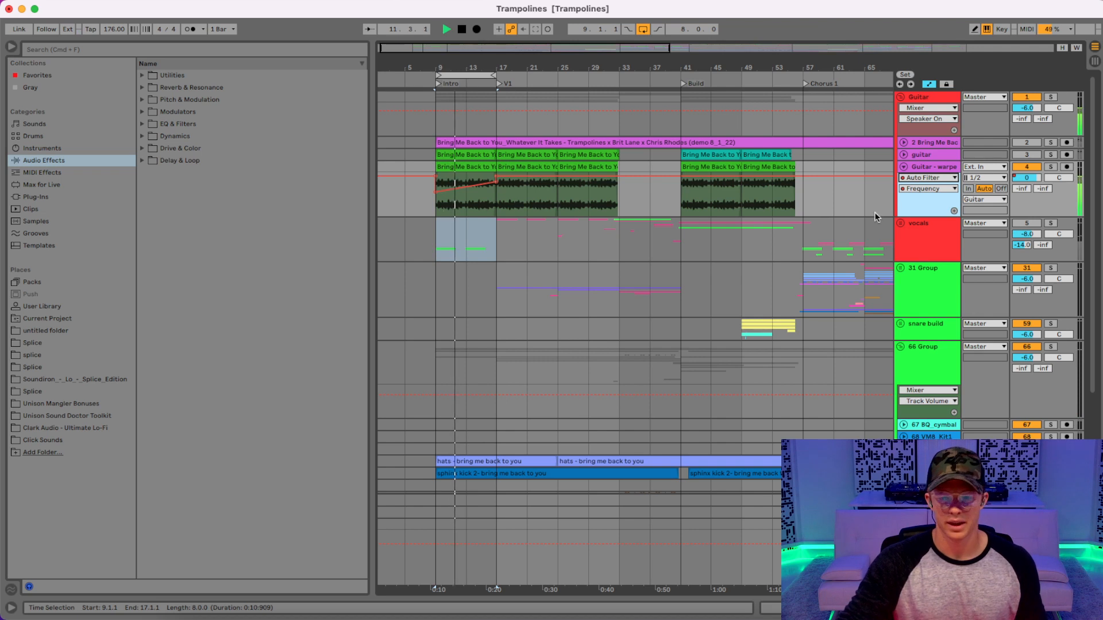
- Try raising the frequency and resonance of the warped guitar's third Auto Filter, undo the change and re-enable its automation
{"action": "double_click", "coordinate": [934, 167]}
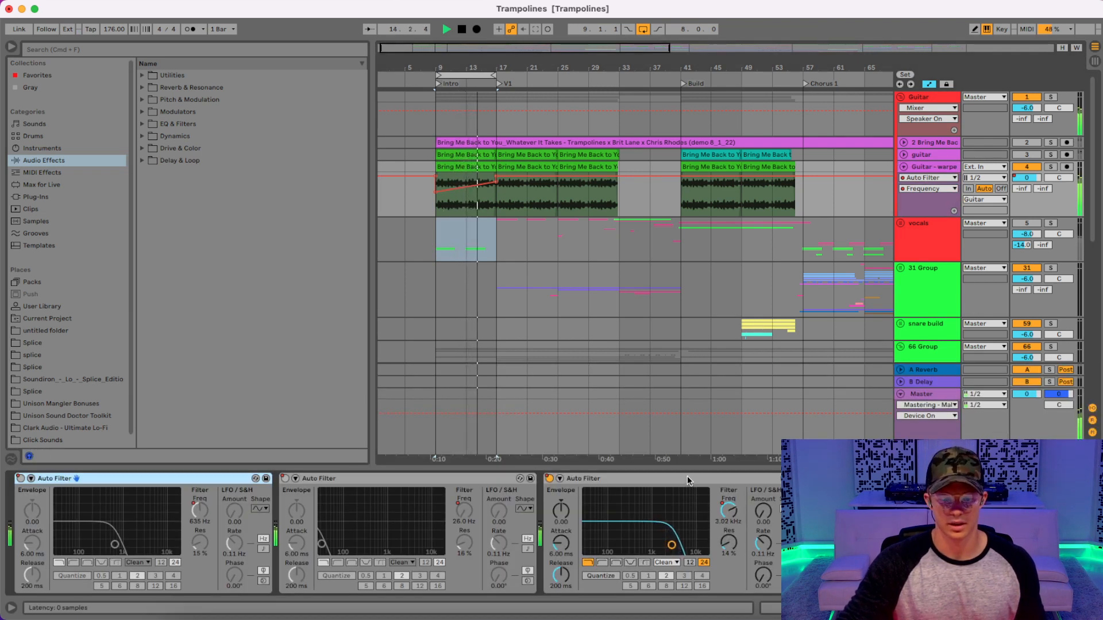
{"action": "left_click_drag", "start_coordinate": [671, 545], "coordinate": [687, 505]}
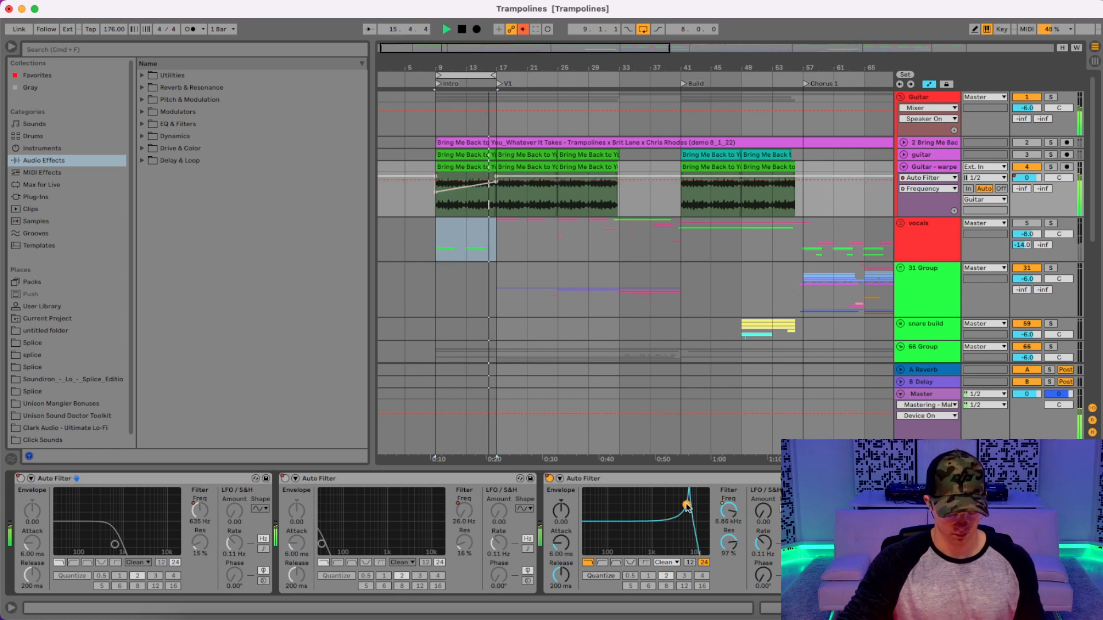
{"action": "key", "text": "super+z"}
{"action": "left_click", "coordinate": [522, 29]}
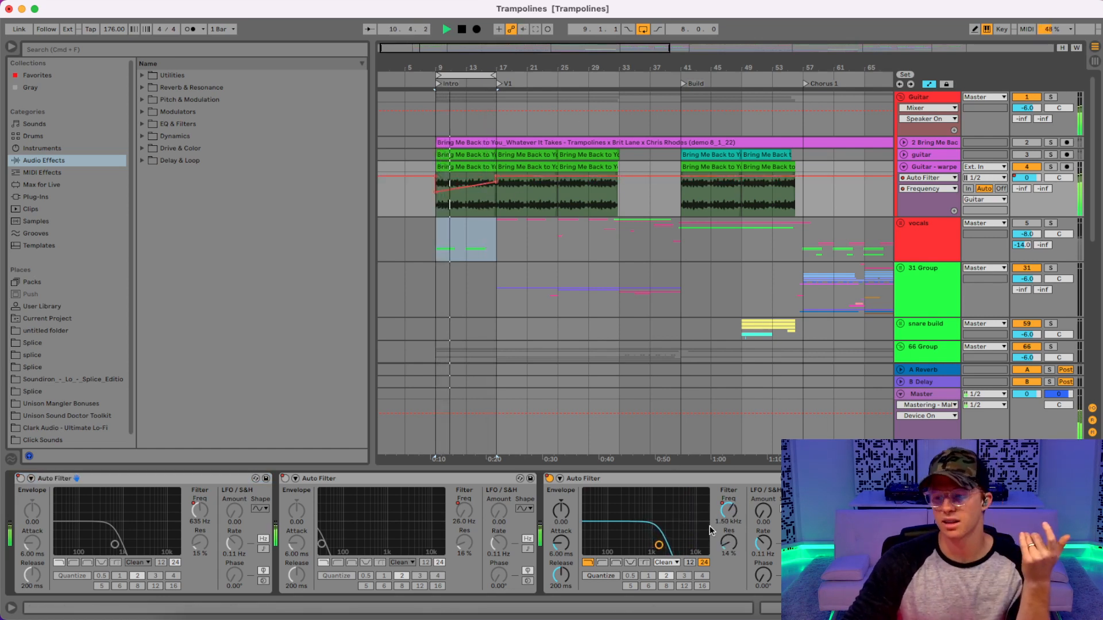
- Stop playback and extend the loop to 24 bars, from bar 9 to bar 33
{"action": "key", "text": "space"}
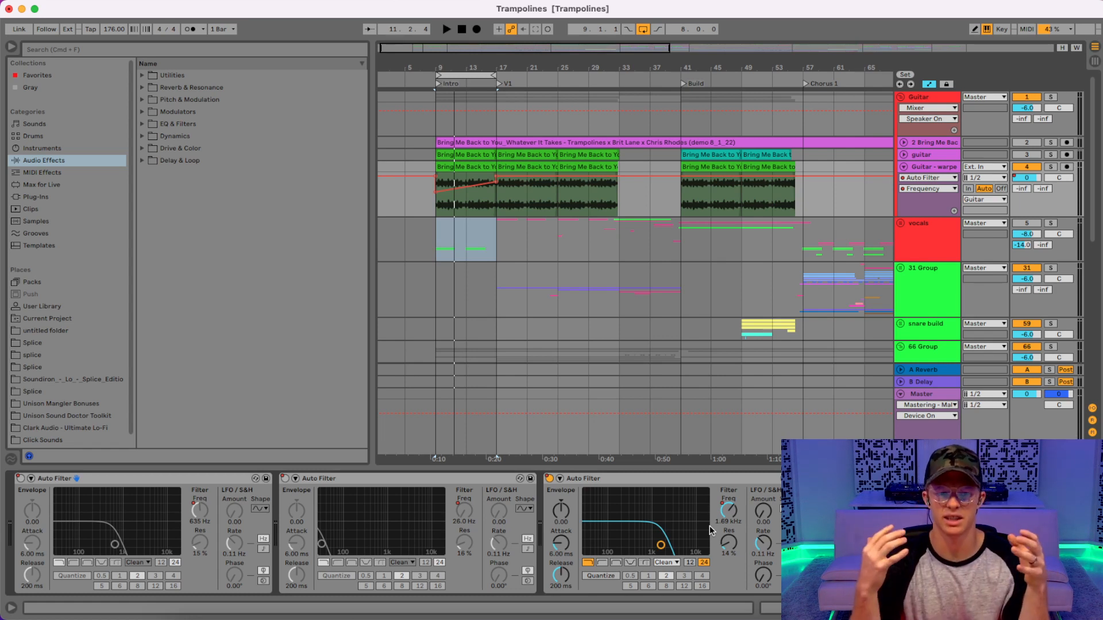
{"action": "left_click", "coordinate": [491, 73]}
{"action": "left_click_drag", "start_coordinate": [492, 74], "coordinate": [615, 75]}
{"action": "scroll", "coordinate": [618, 218], "scroll_direction": "down", "scroll_amount": 2}
{"action": "scroll", "coordinate": [618, 218], "scroll_direction": "up", "scroll_amount": 1}
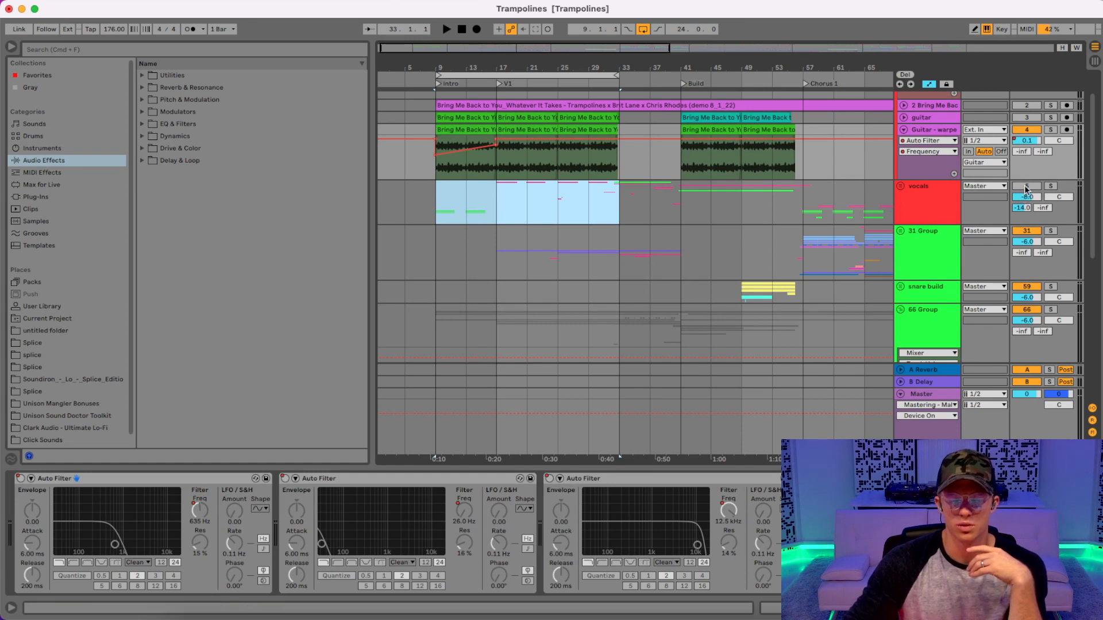
- Unmute the vocals group and play the extended loop from bar 9
{"action": "left_click", "coordinate": [1026, 187]}
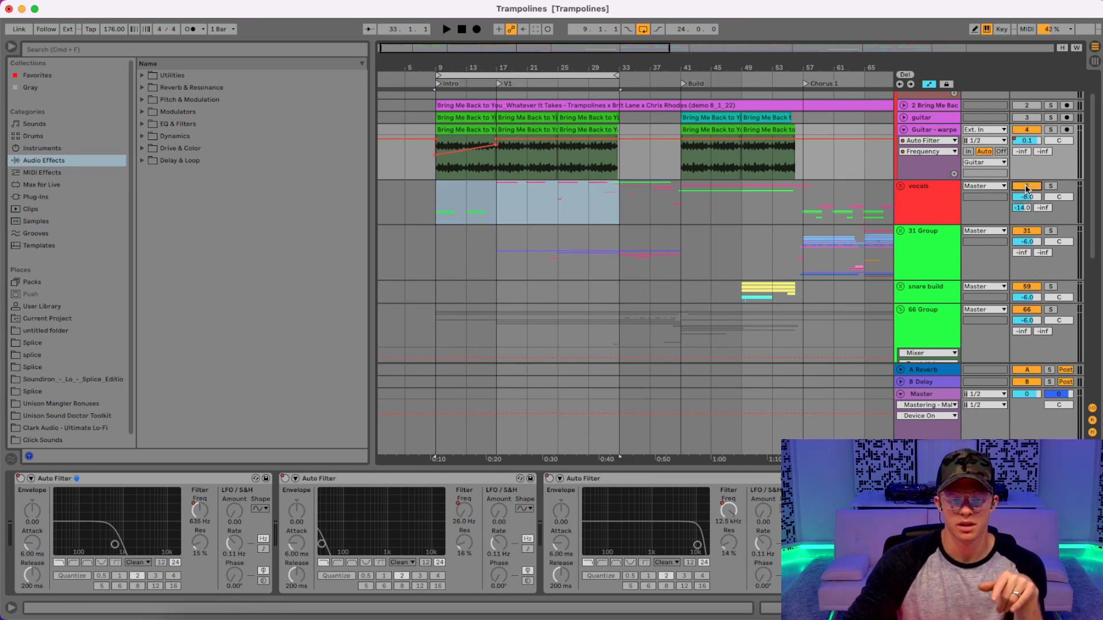
{"action": "left_click", "coordinate": [550, 76]}
{"action": "key", "text": "space"}
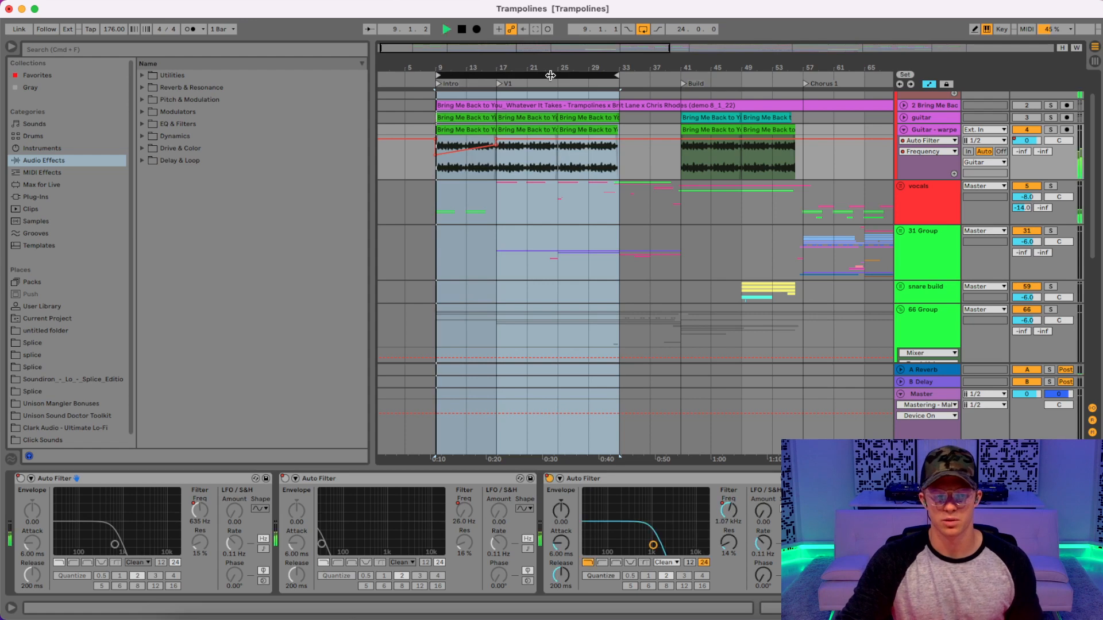
- Unfold the vocals group and the 25 Group inside it, and stop playback
{"action": "left_click", "coordinate": [901, 186]}
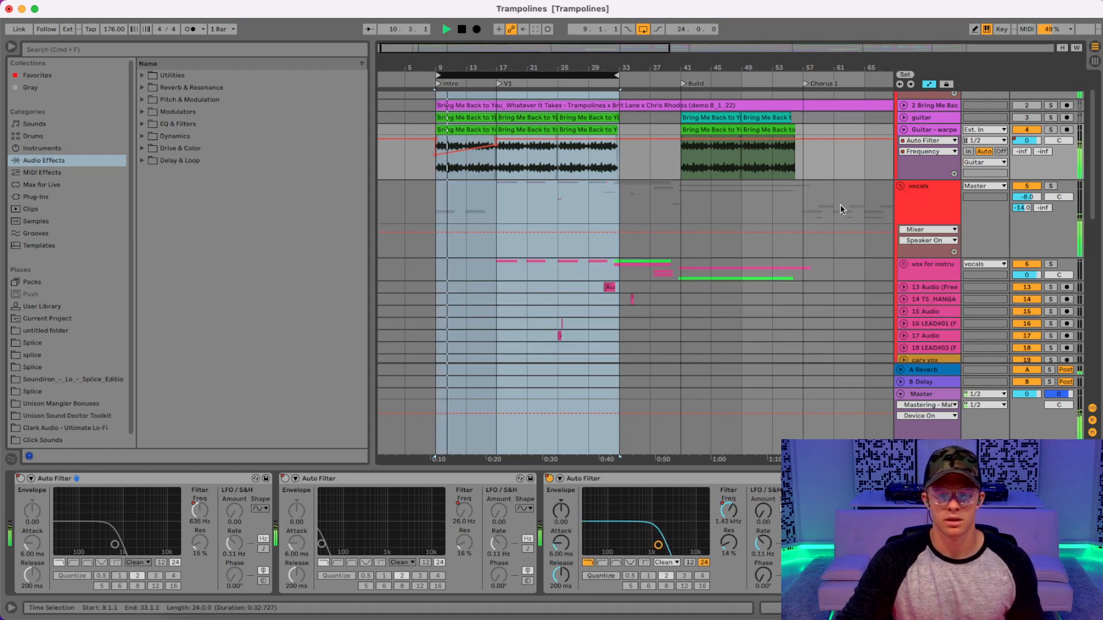
{"action": "scroll", "coordinate": [843, 250], "scroll_direction": "down", "scroll_amount": 10}
{"action": "left_click", "coordinate": [910, 164]}
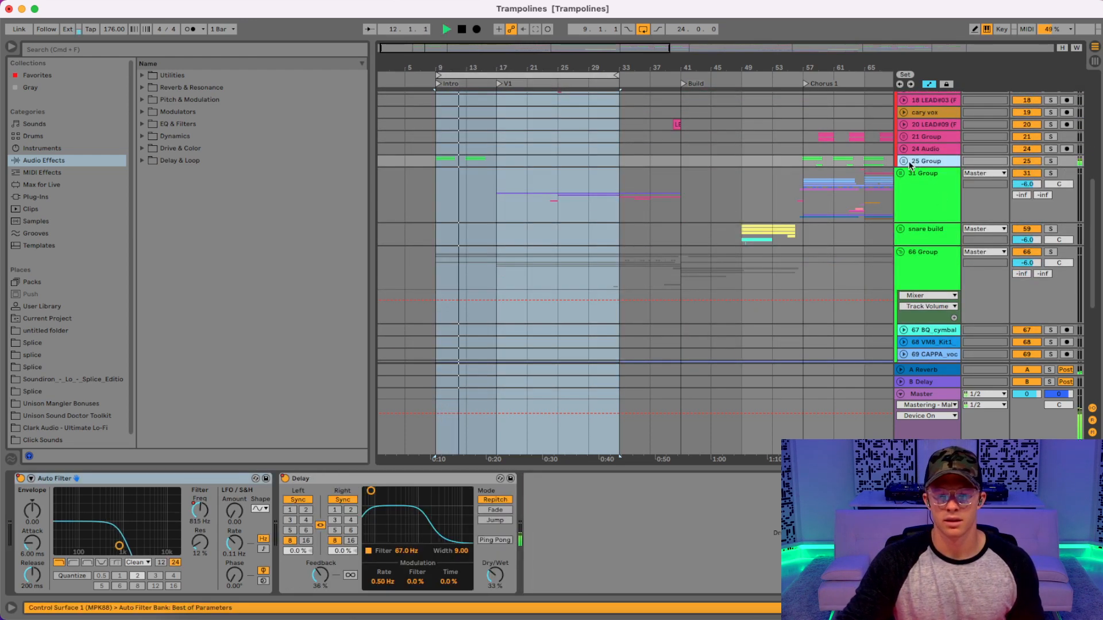
{"action": "left_click", "coordinate": [904, 161]}
{"action": "key", "text": "space"}
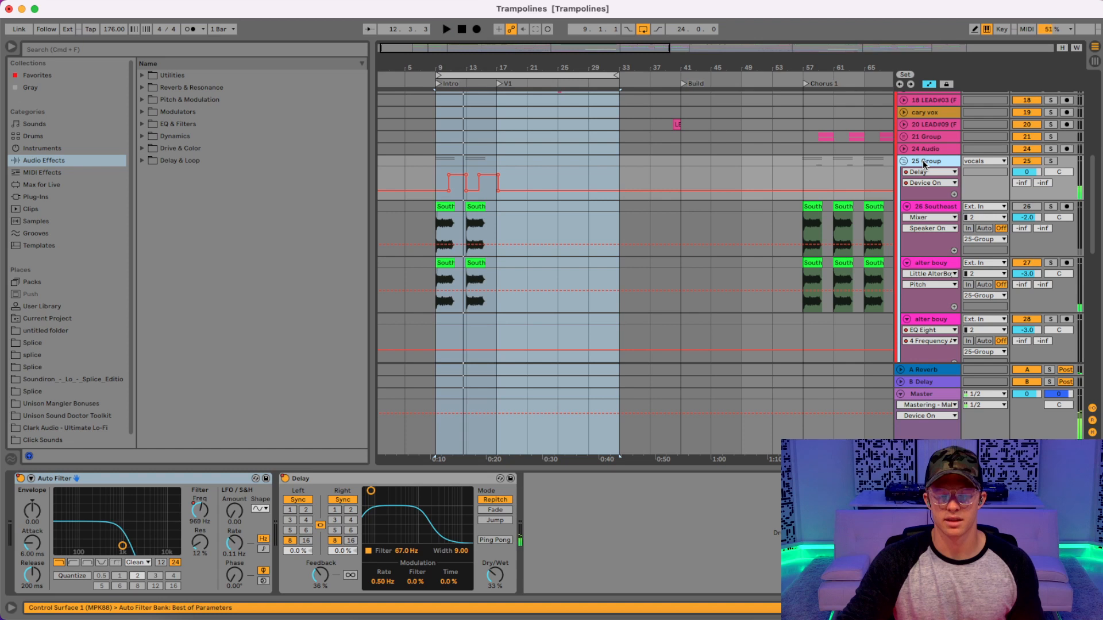
- Solo the 25 Group, play it from the Intro, and inspect the effects on alter bouy track 27 and on the group
{"action": "left_click", "coordinate": [1050, 162]}
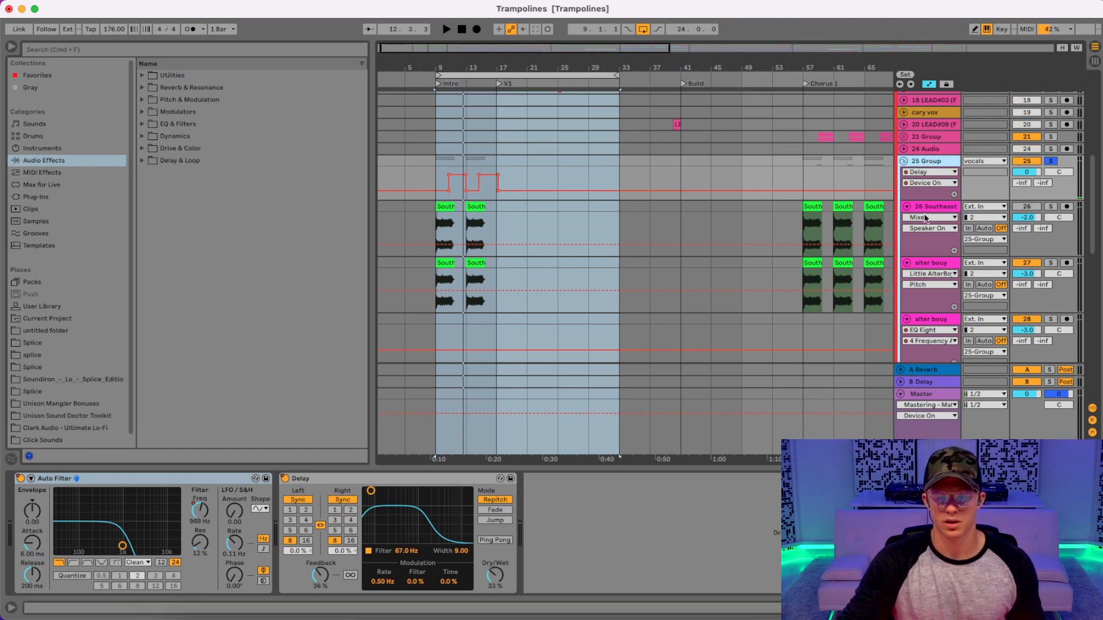
{"action": "key", "text": "space"}
{"action": "left_click", "coordinate": [938, 263]}
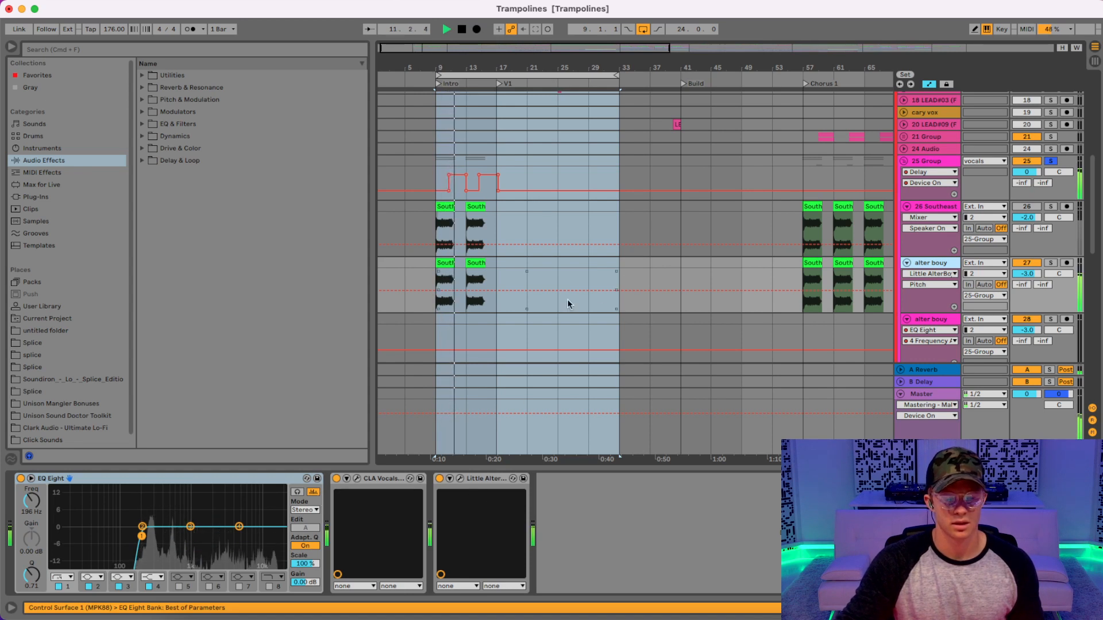
{"action": "left_click", "coordinate": [945, 161]}
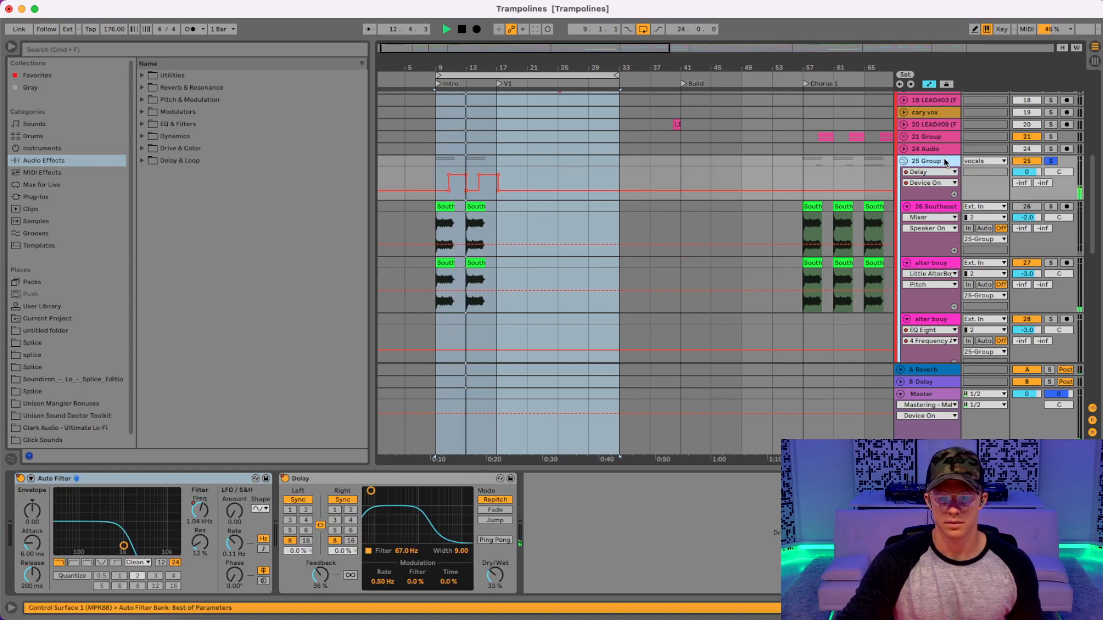
{"action": "left_click", "coordinate": [929, 173]}
{"action": "left_click", "coordinate": [111, 513]}
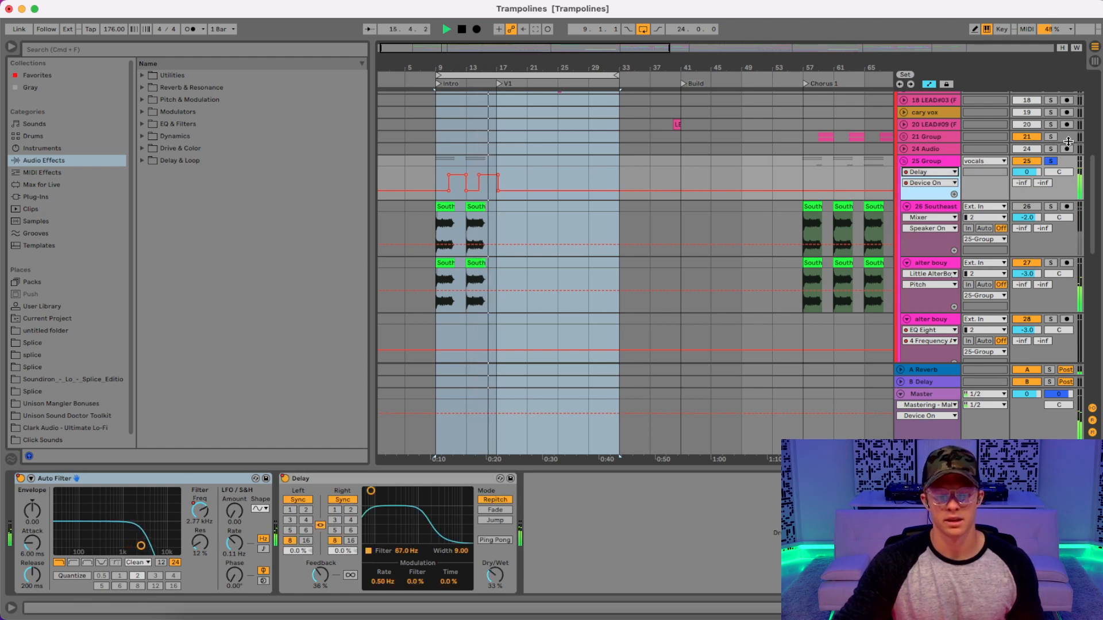
- Clear the 25 Group's solo, restart playback from bar 9 and fold the group
{"action": "left_click", "coordinate": [1051, 162]}
{"action": "key", "text": "space"}
{"action": "key", "text": "space"}
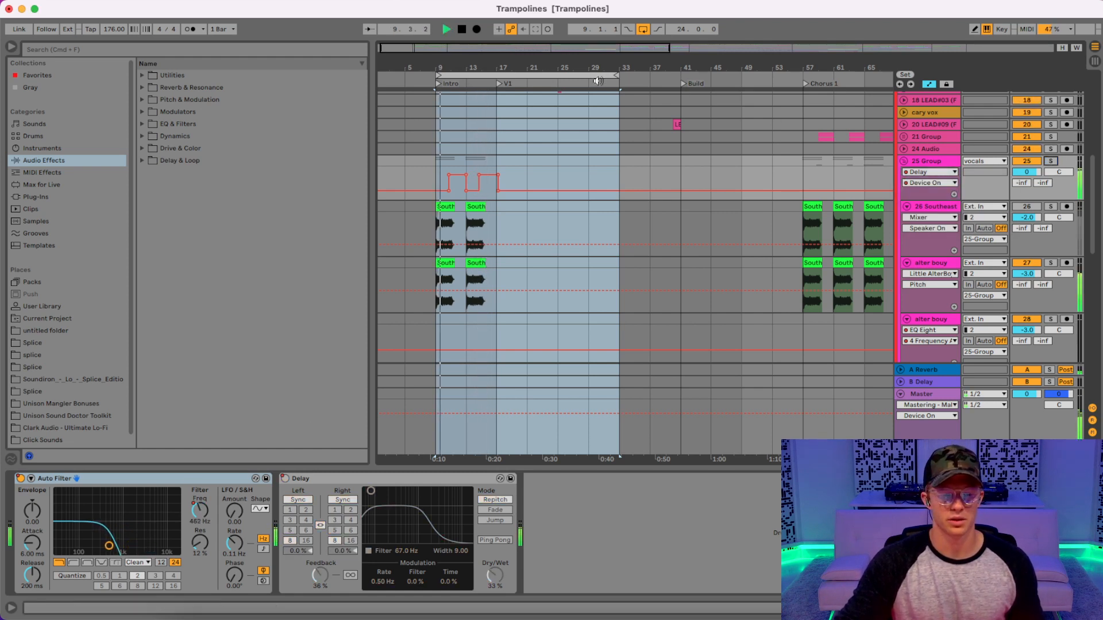
{"action": "left_click", "coordinate": [903, 162]}
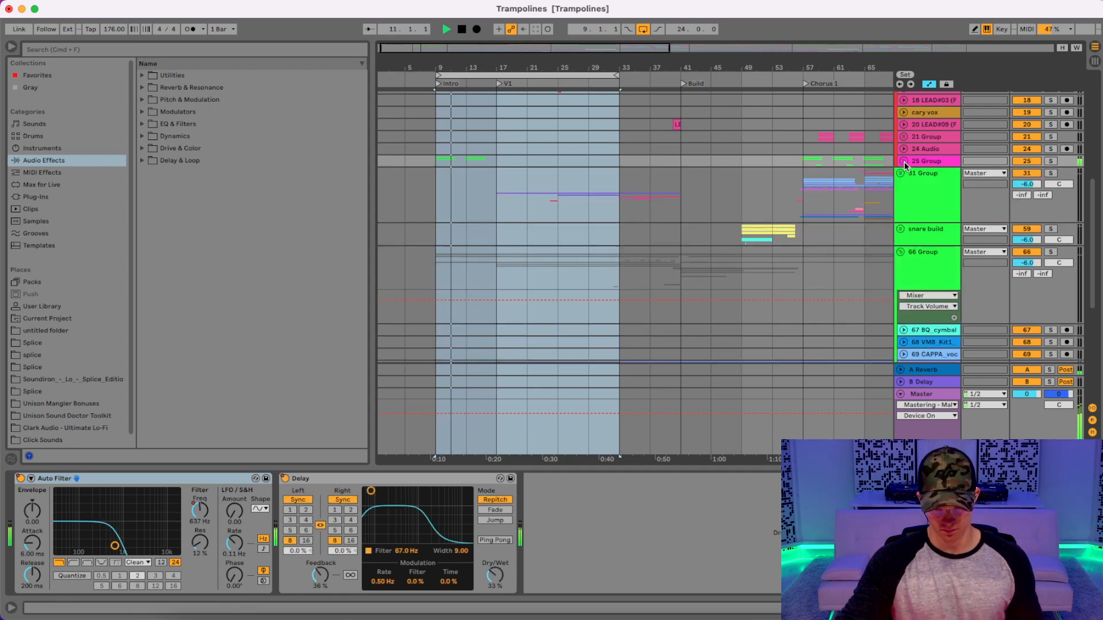
- Listen into V1, stop playback, and review how the guitar, vocal and drum tracks are laid out across the song sections
{"action": "scroll", "coordinate": [908, 179], "scroll_direction": "up", "scroll_amount": 3}
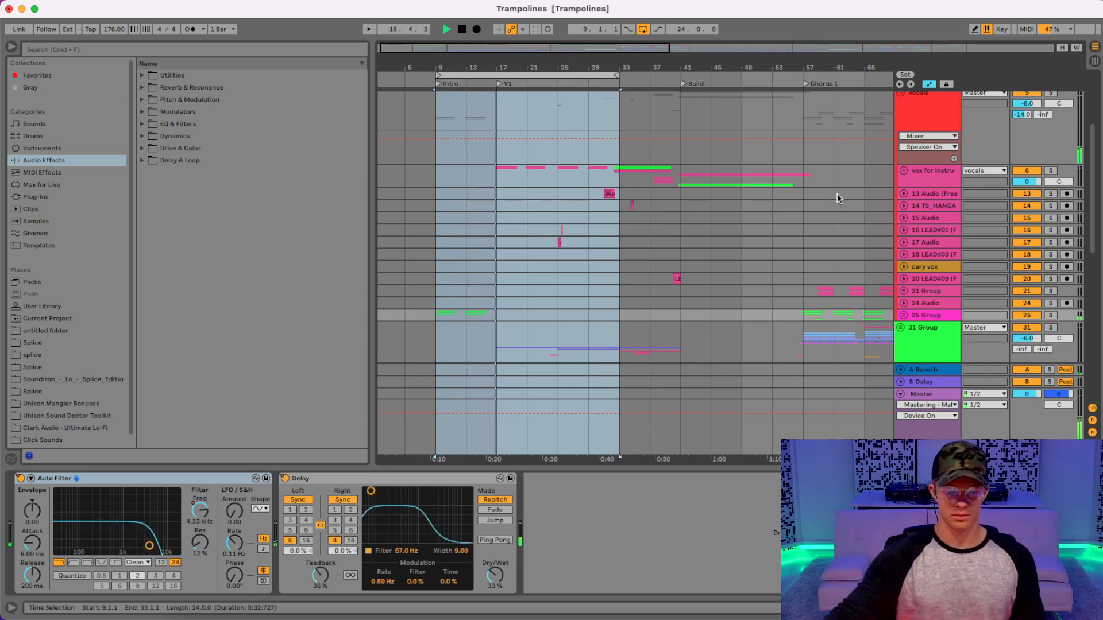
{"action": "scroll", "coordinate": [594, 200], "scroll_direction": "down", "scroll_amount": 10}
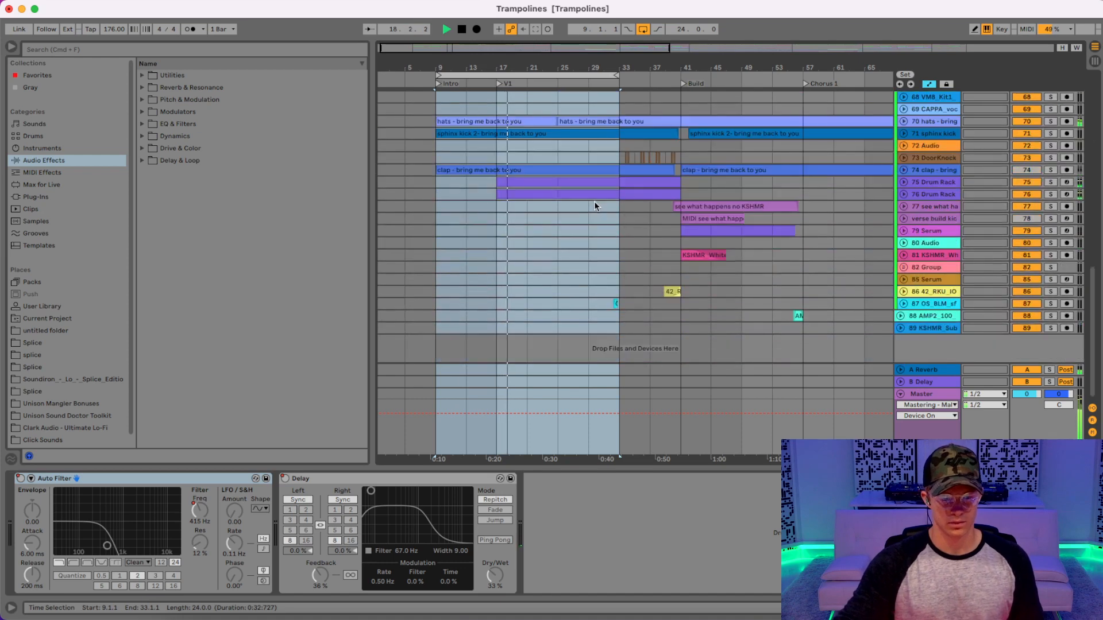
{"action": "scroll", "coordinate": [570, 212], "scroll_direction": "up", "scroll_amount": 12}
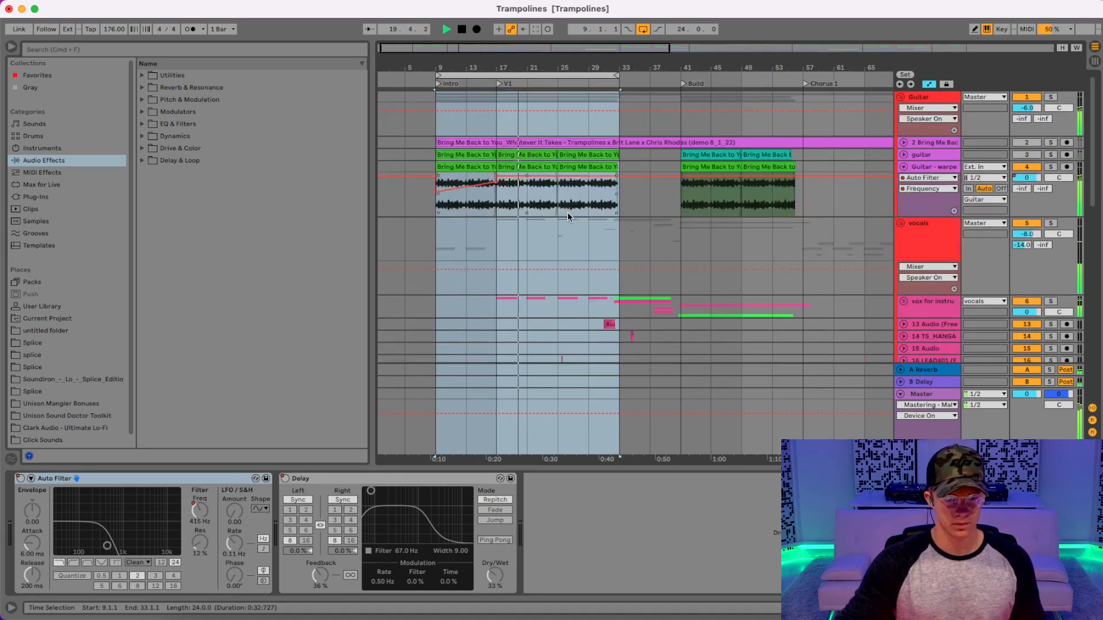
{"action": "key", "text": "space"}
{"action": "scroll", "coordinate": [538, 211], "scroll_direction": "down", "scroll_amount": 5}
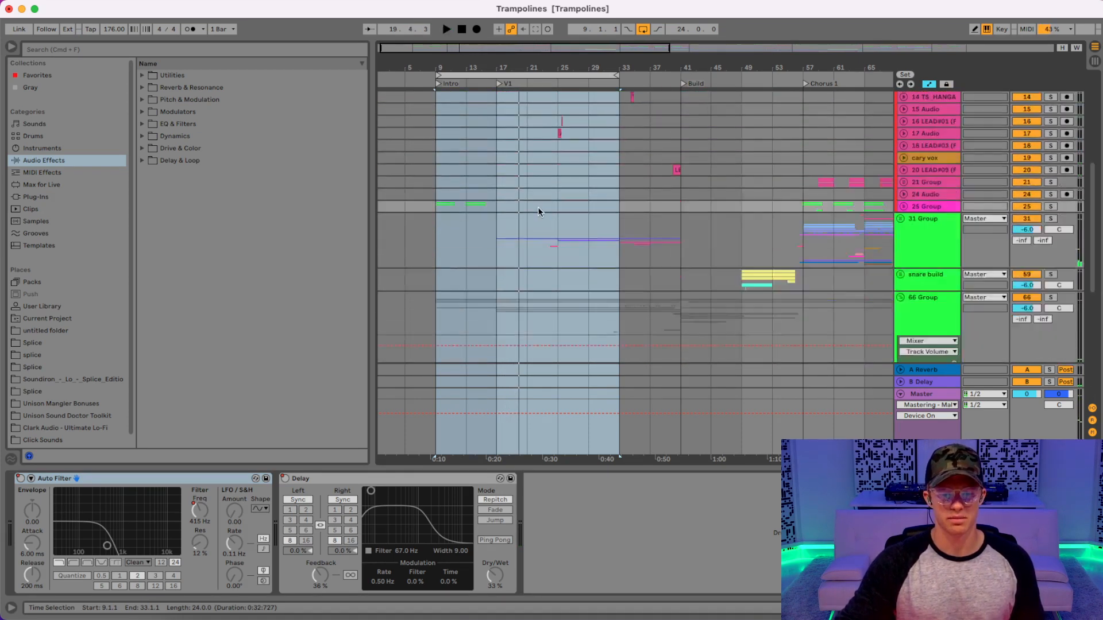
{"action": "scroll", "coordinate": [537, 207], "scroll_direction": "down", "scroll_amount": 8}
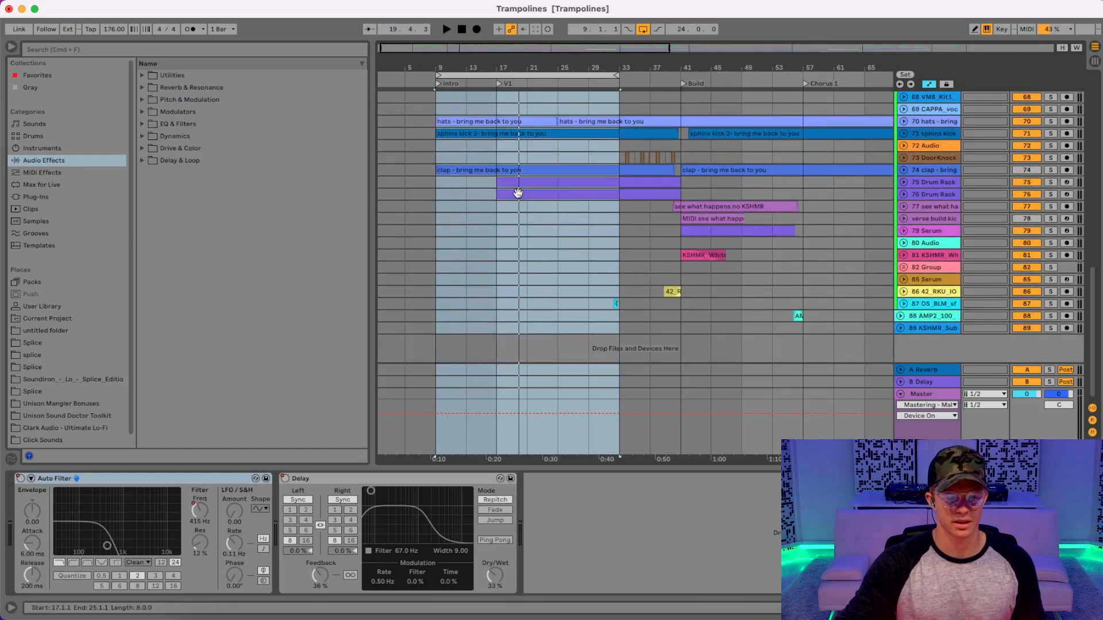
{"action": "left_click_drag", "start_coordinate": [500, 69], "coordinate": [499, 76]}
{"action": "left_click_drag", "start_coordinate": [582, 67], "coordinate": [603, 34]}
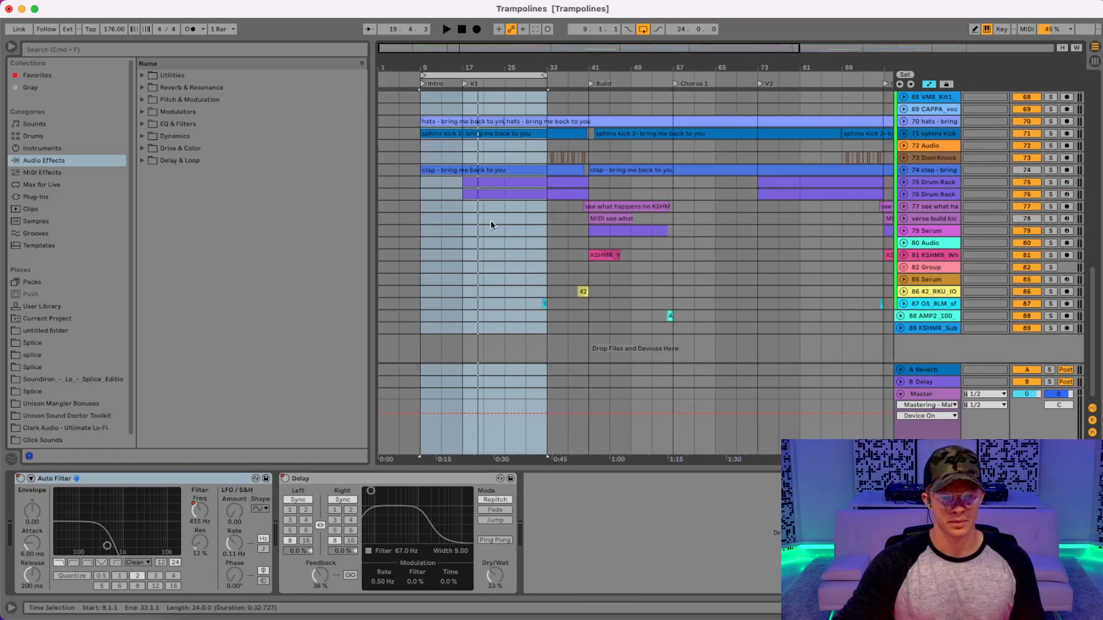
{"action": "scroll", "coordinate": [494, 230], "scroll_direction": "up", "scroll_amount": 15}
{"action": "scroll", "coordinate": [966, 131], "scroll_direction": "up", "scroll_amount": 5}
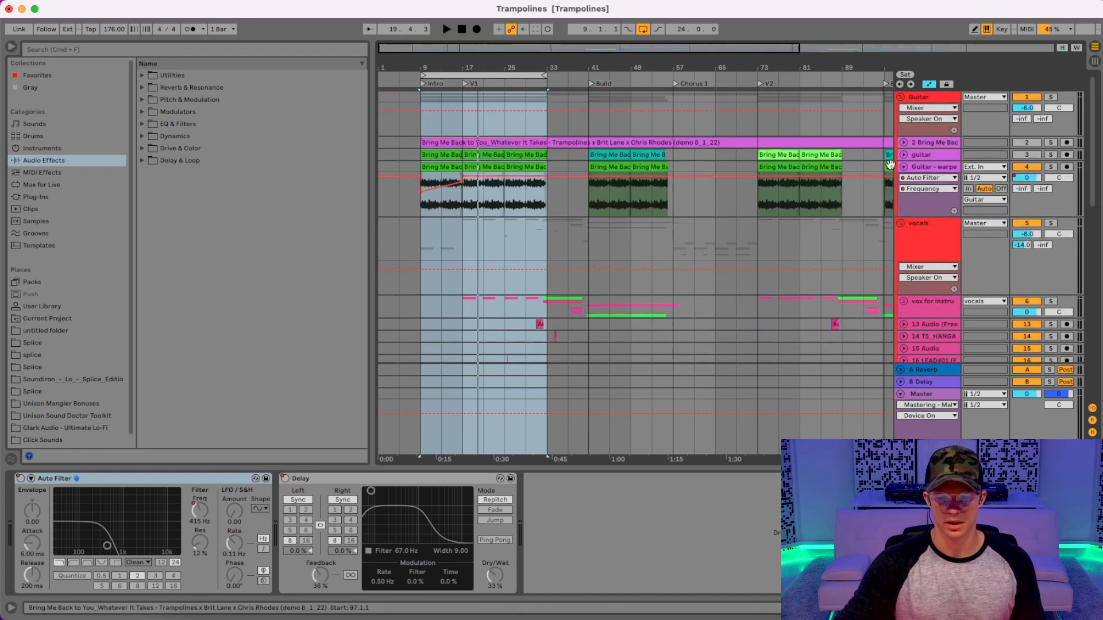
- Fold the vocals group, and mute and unmute it
{"action": "left_click", "coordinate": [905, 224]}
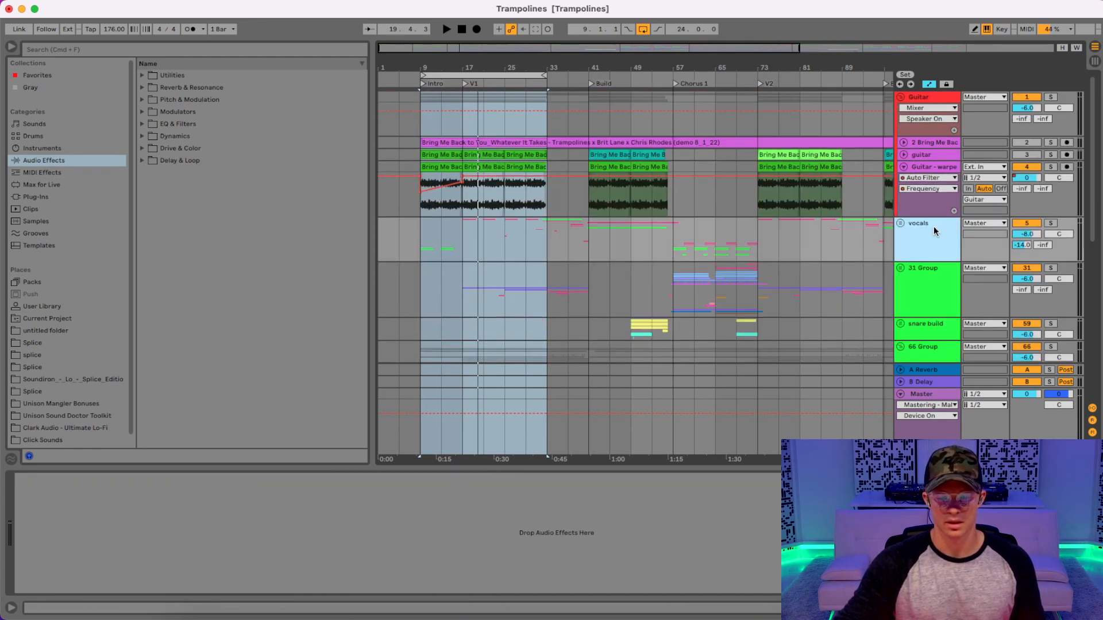
{"action": "left_click", "coordinate": [1023, 225]}
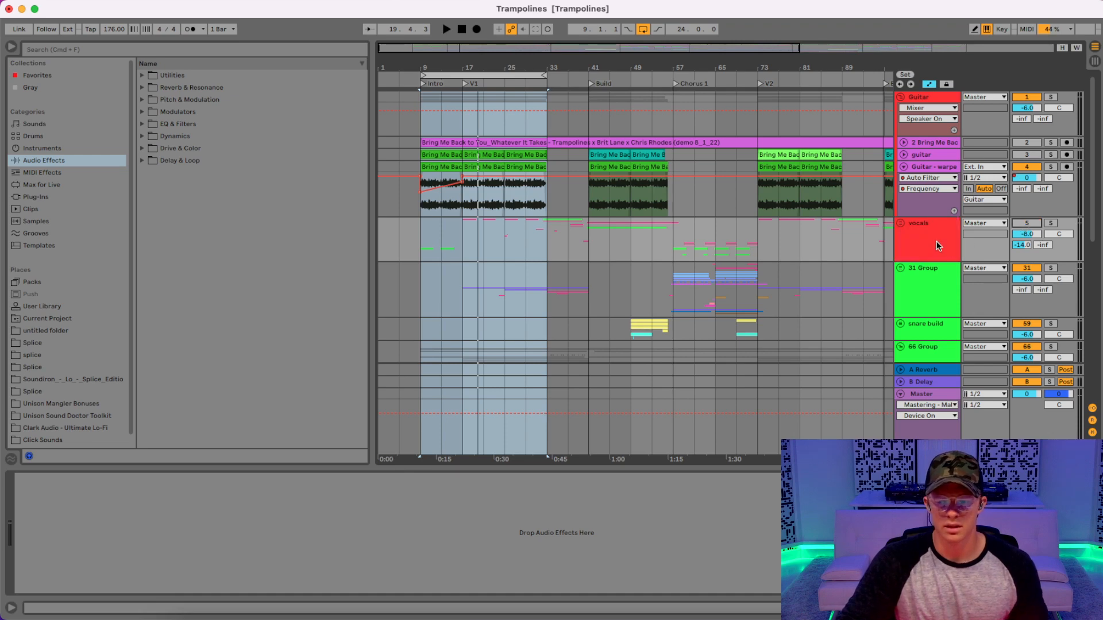
{"action": "left_click", "coordinate": [1026, 225]}
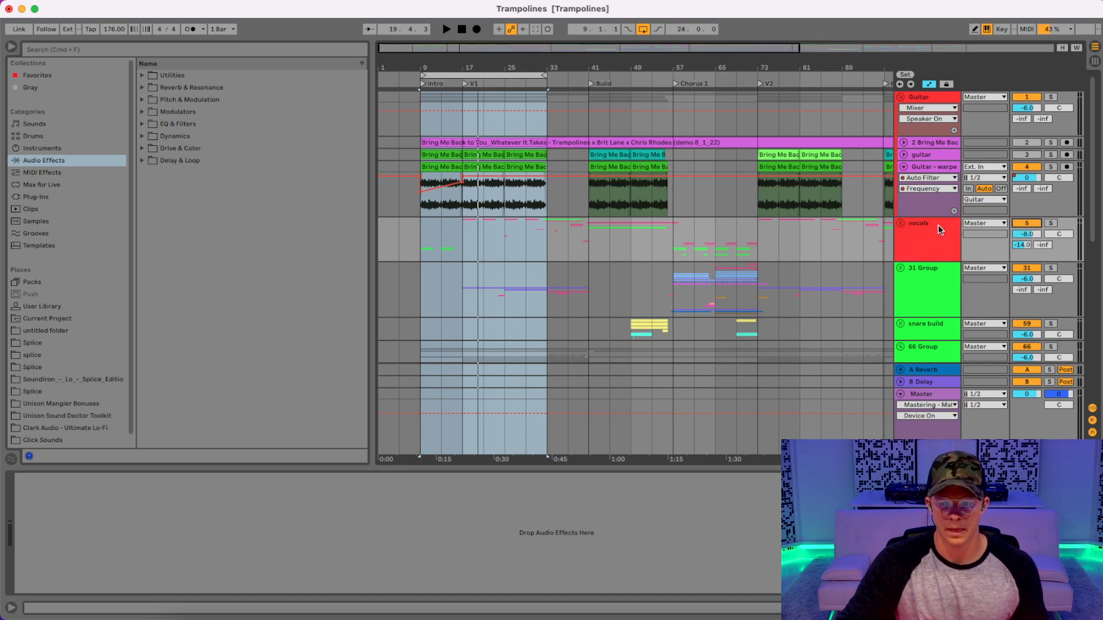
- Unfold the vocals group, mute its vox for instru group, and play from bar 17 while viewing the drum tracks
{"action": "left_click", "coordinate": [900, 224]}
{"action": "scroll", "coordinate": [916, 244], "scroll_direction": "down", "scroll_amount": 3}
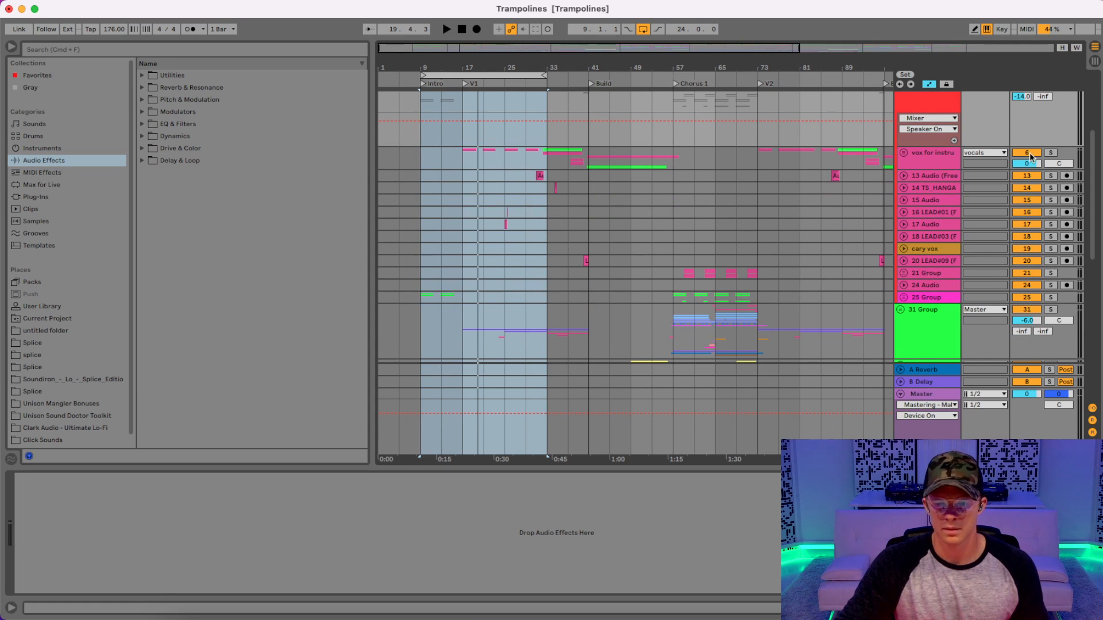
{"action": "left_click", "coordinate": [457, 158]}
{"action": "key", "text": "space"}
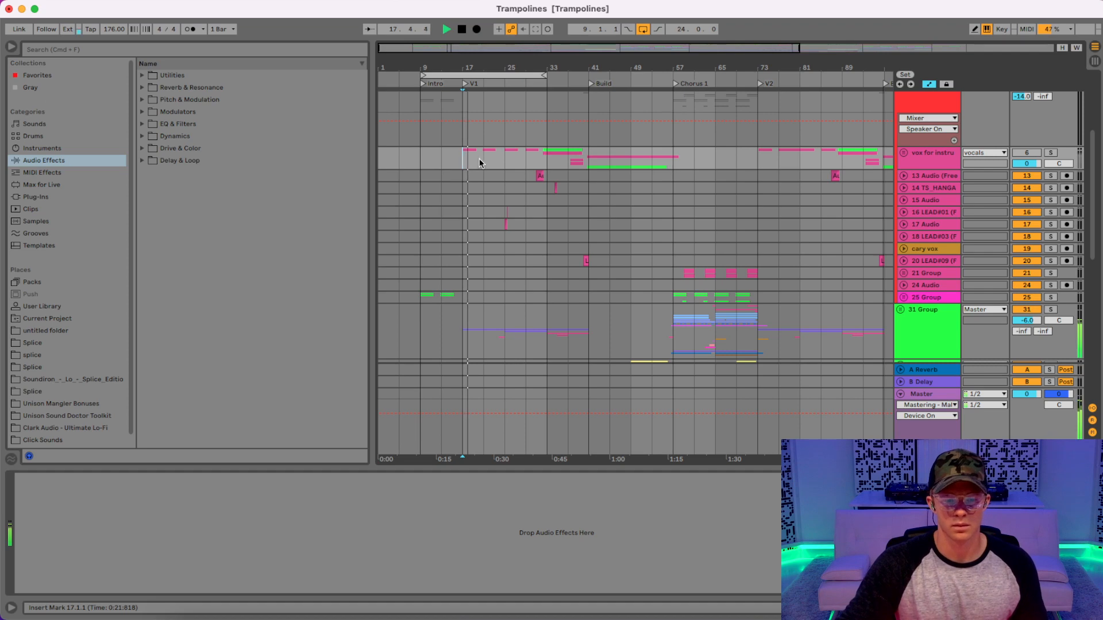
{"action": "scroll", "coordinate": [510, 201], "scroll_direction": "down", "scroll_amount": 15}
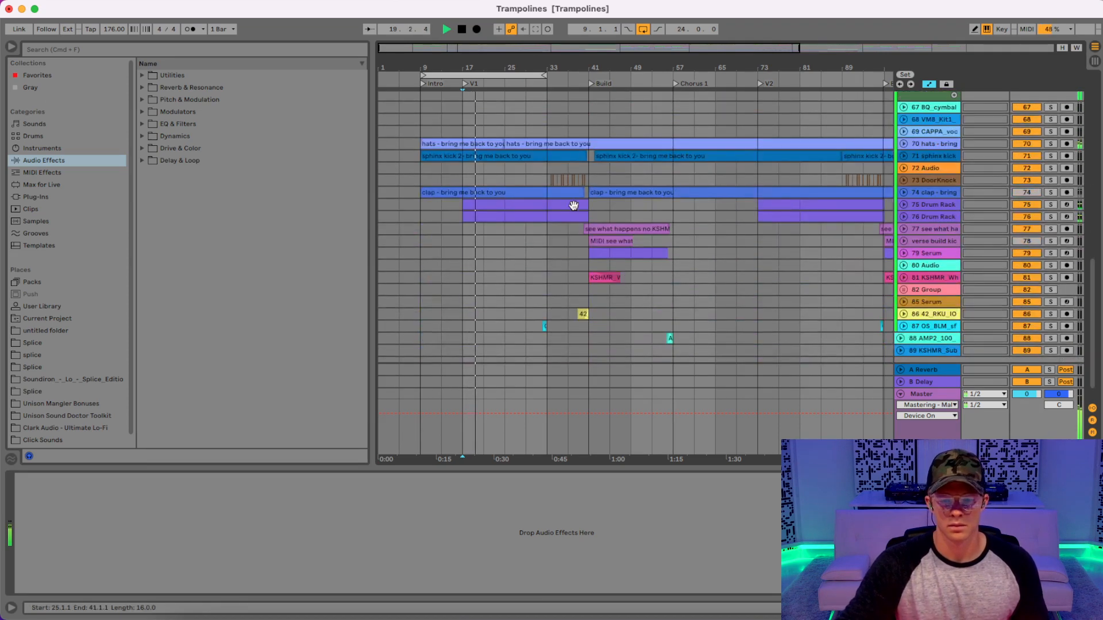
- Stop playback, set the loop to the 16 bars of V1 from bar 17 to 33, and play it
{"action": "key", "text": "space"}
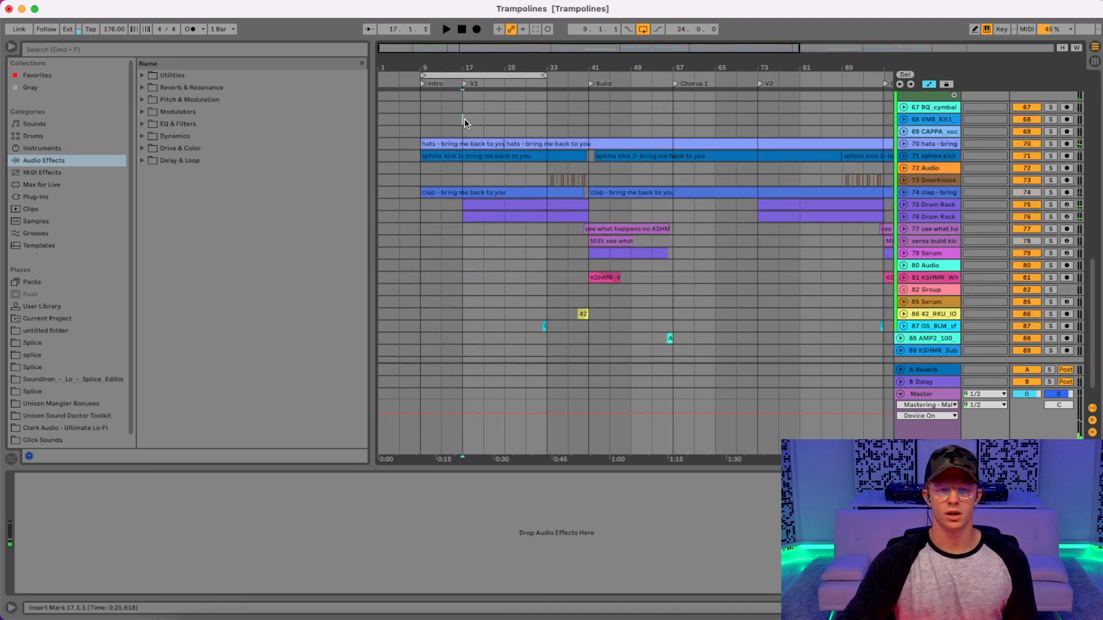
{"action": "left_click_drag", "start_coordinate": [464, 119], "coordinate": [503, 119]}
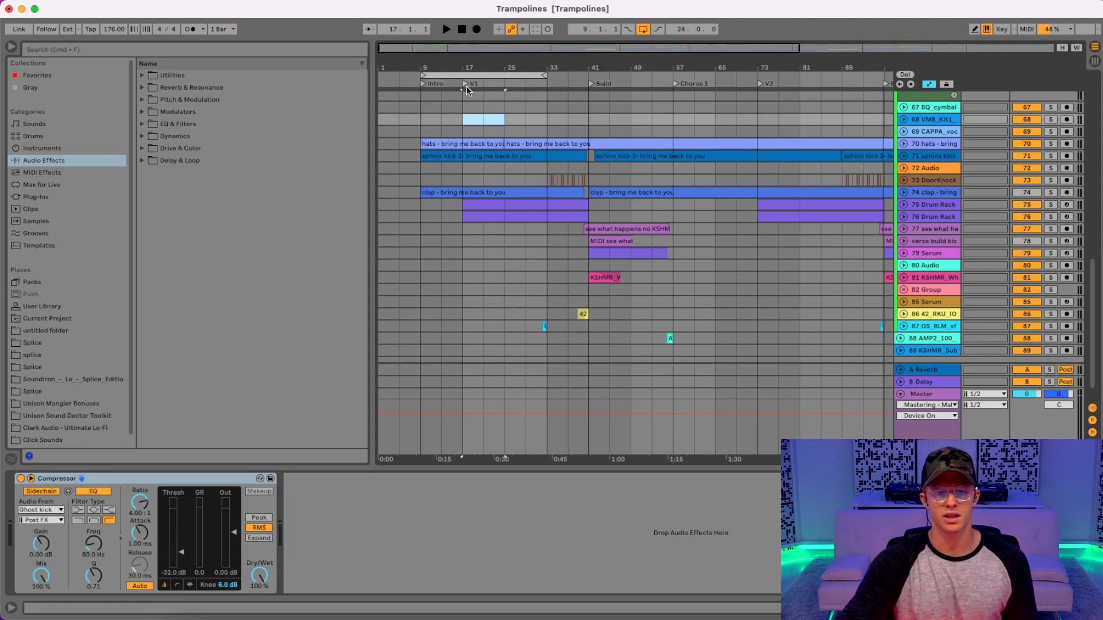
{"action": "double_click", "coordinate": [465, 83]}
{"action": "key", "text": "space"}
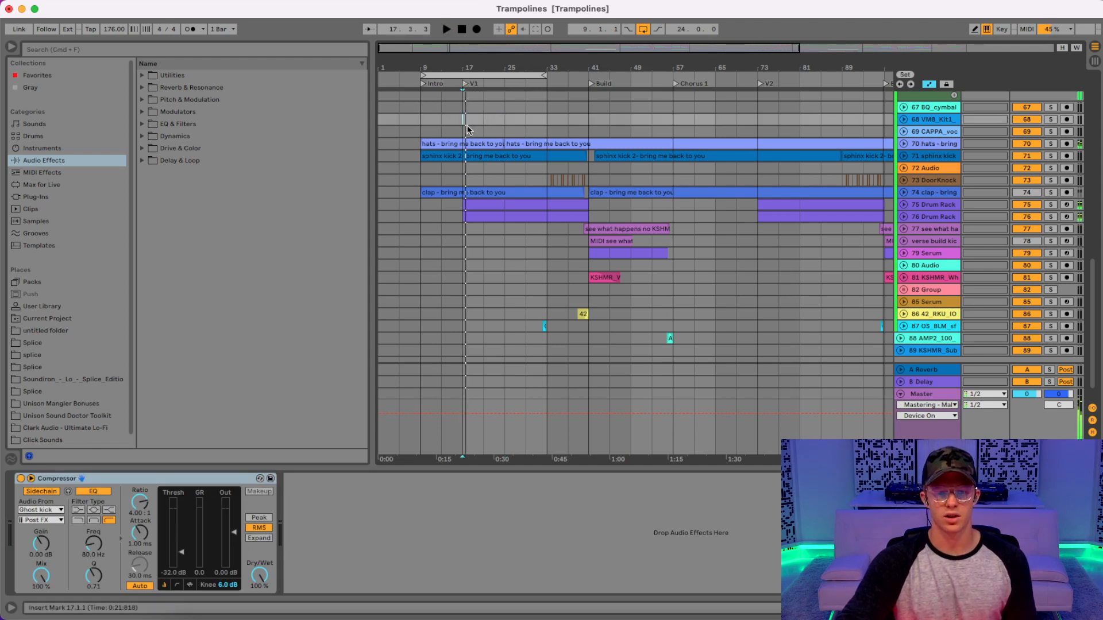
{"action": "left_click_drag", "start_coordinate": [466, 123], "coordinate": [541, 121]}
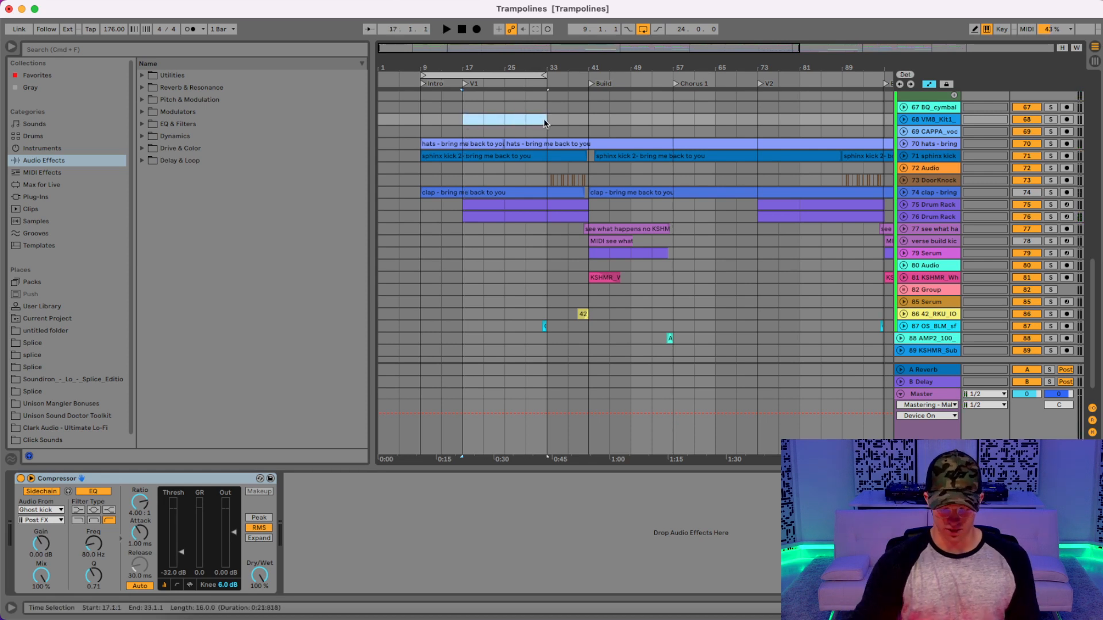
{"action": "key", "text": "super+l"}
{"action": "key", "text": "space"}
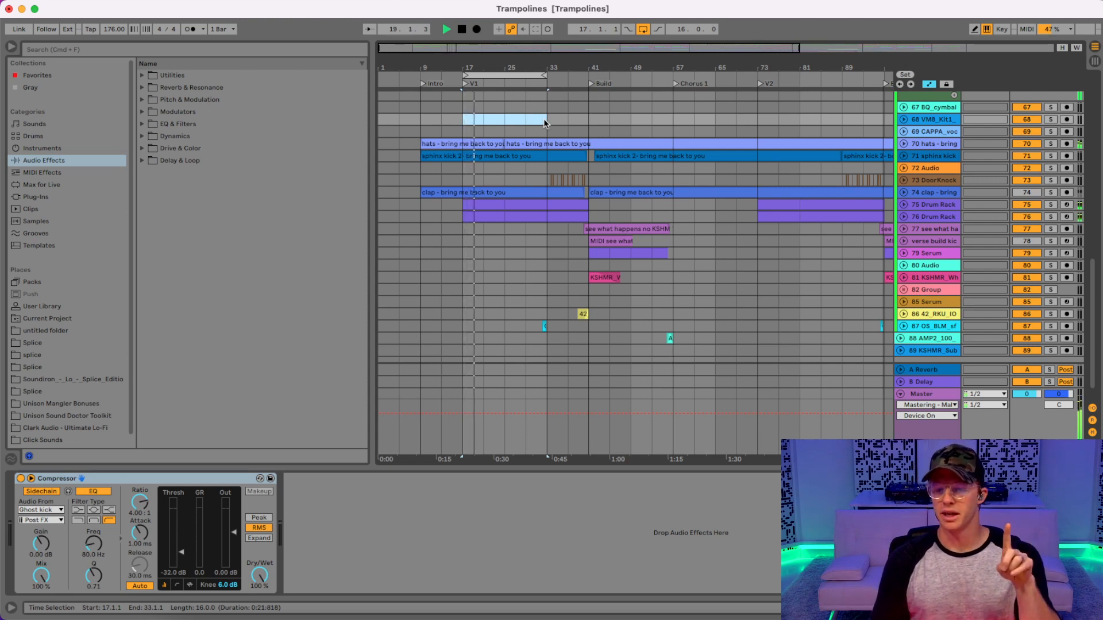
- Find Auto Filter among the audio effects and add it to the end of the Master track's device chain
{"action": "left_click", "coordinate": [923, 394]}
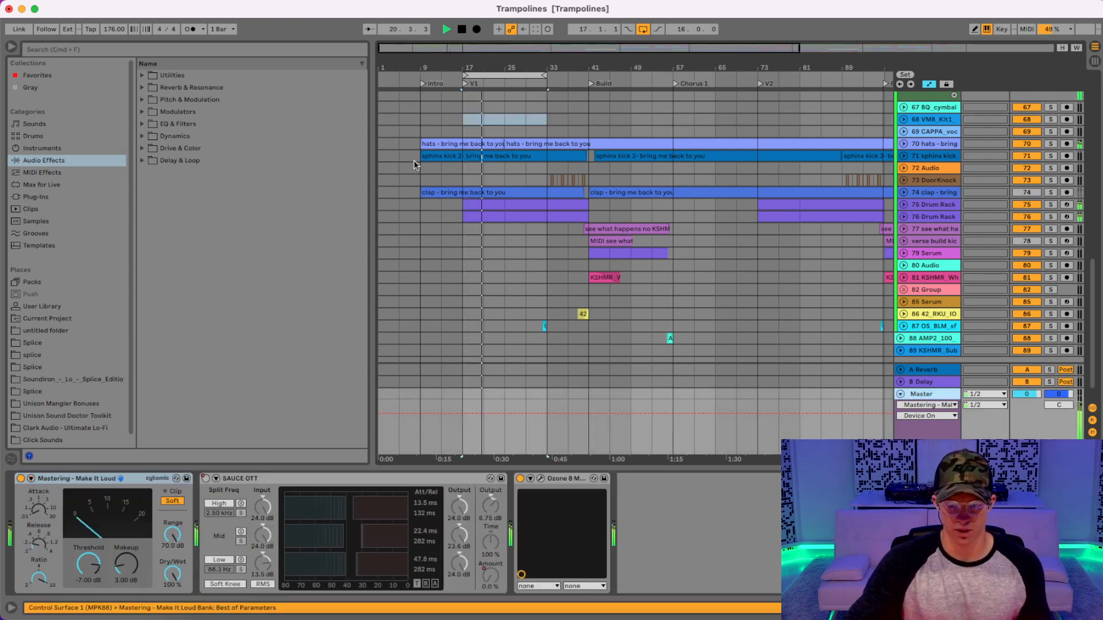
{"action": "left_click", "coordinate": [292, 49]}
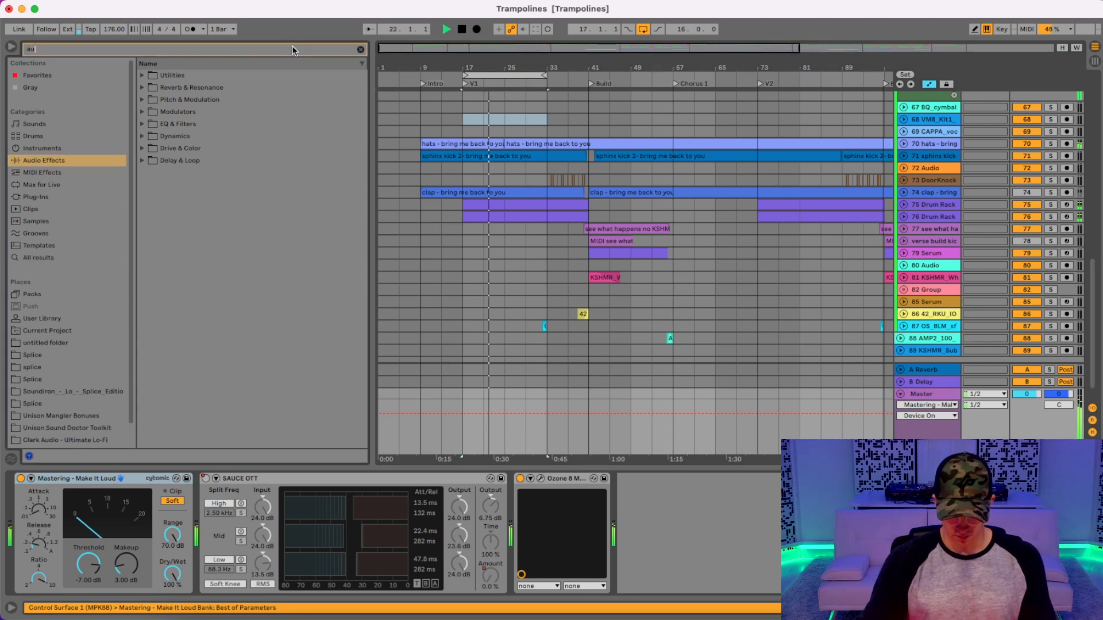
{"action": "type", "text": "auto"}
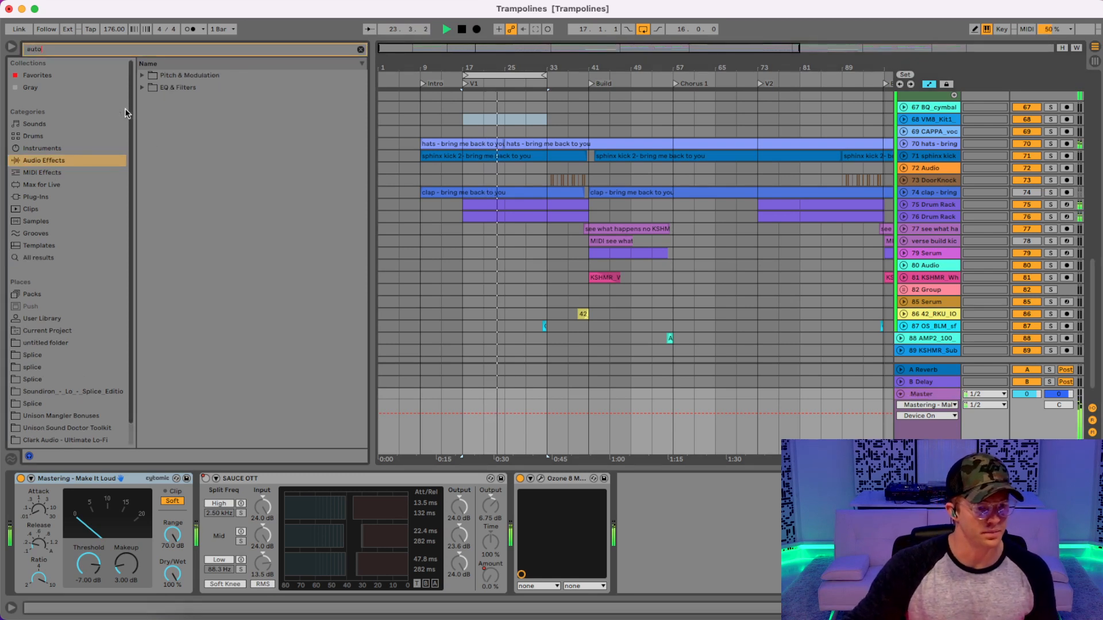
{"action": "left_click", "coordinate": [141, 87]}
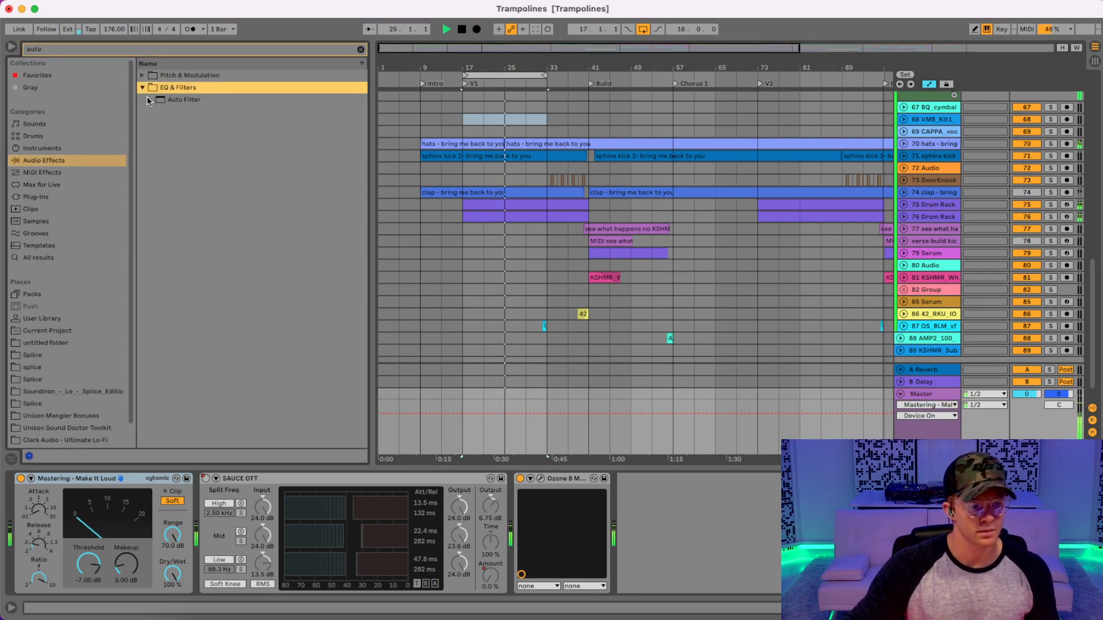
{"action": "double_click", "coordinate": [159, 100]}
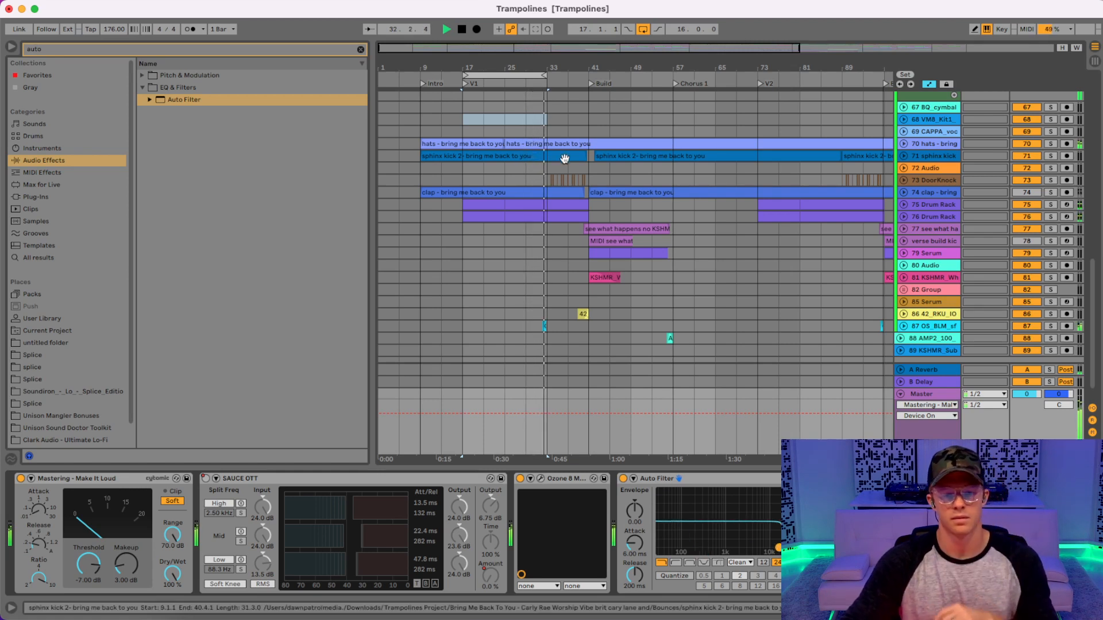
- Stop playback, unfold the 31 Group and select its 44 Serum track to show its devices
{"action": "scroll", "coordinate": [538, 261], "scroll_direction": "up", "scroll_amount": 3}
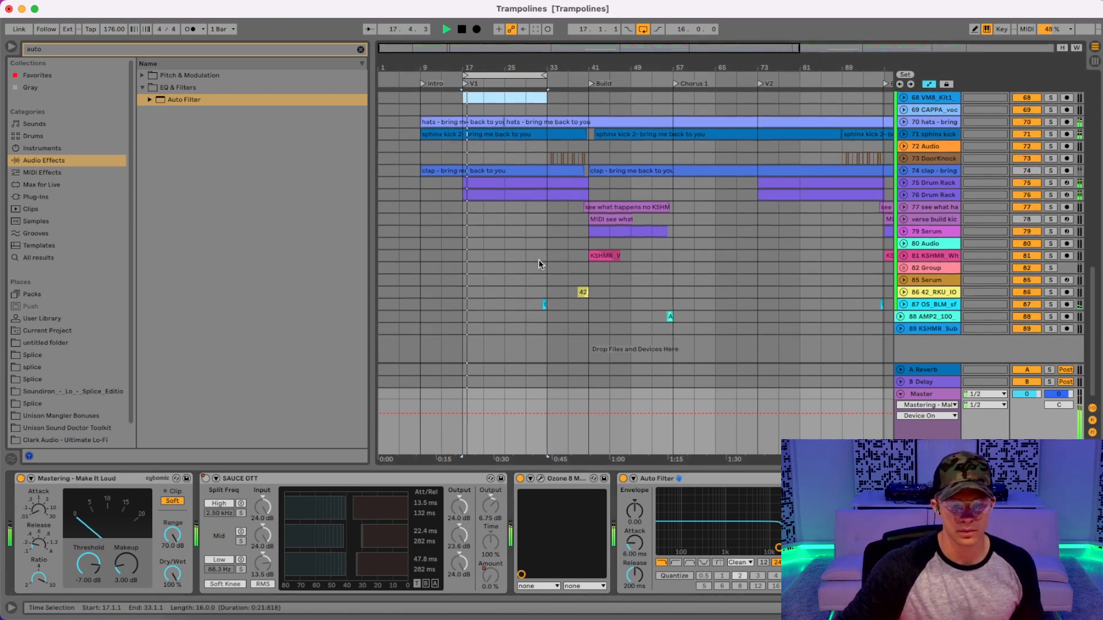
{"action": "key", "text": "space"}
{"action": "scroll", "coordinate": [672, 263], "scroll_direction": "down", "scroll_amount": 3}
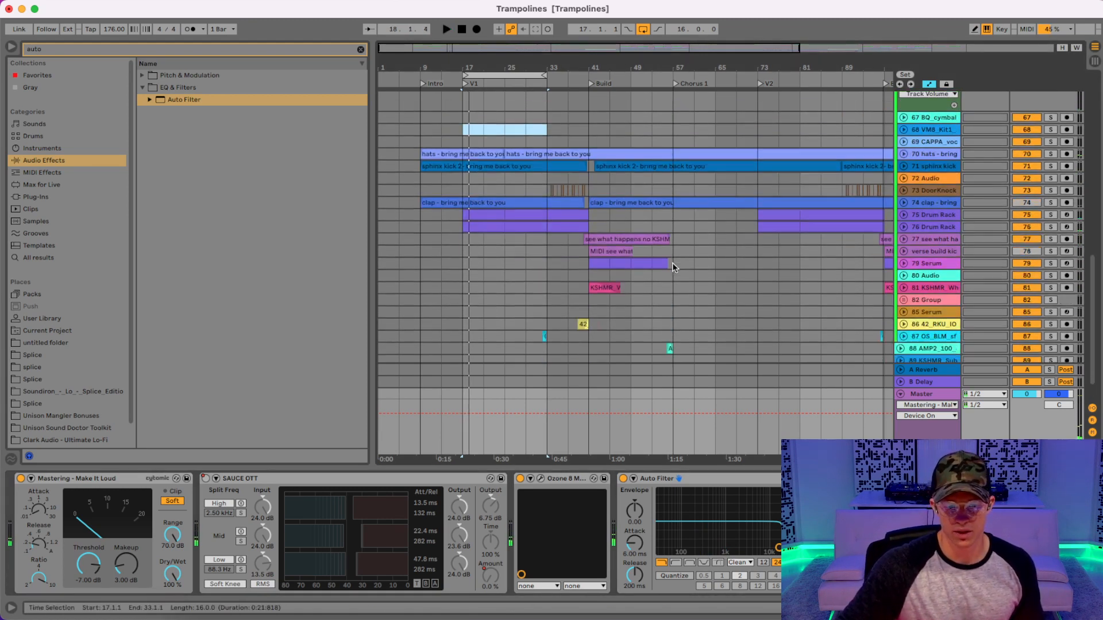
{"action": "scroll", "coordinate": [838, 256], "scroll_direction": "up", "scroll_amount": 10}
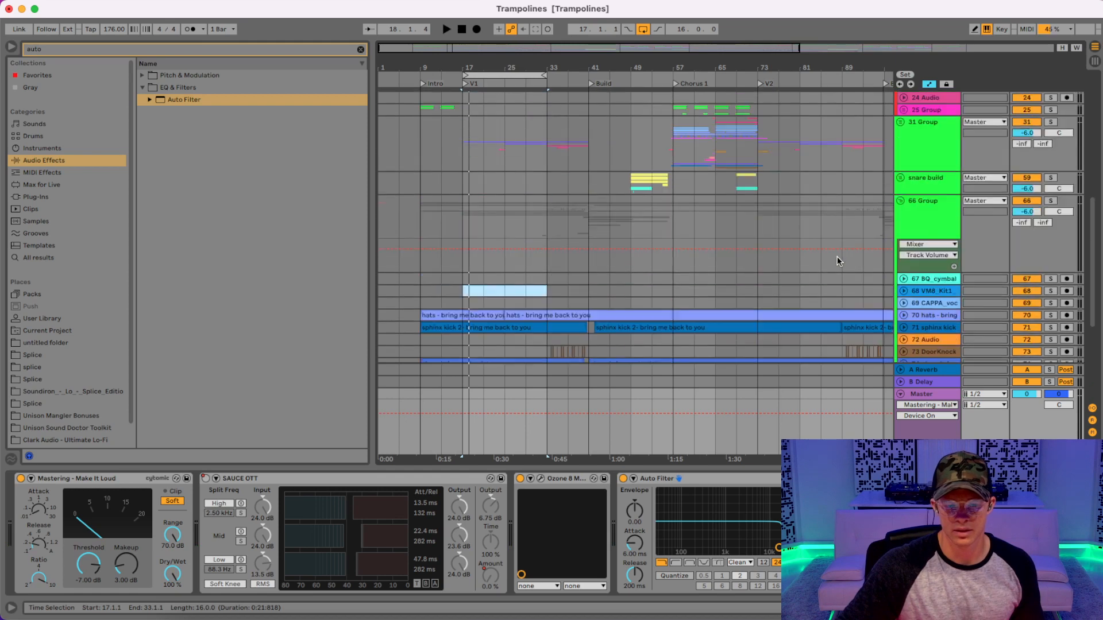
{"action": "left_click", "coordinate": [900, 270]}
{"action": "scroll", "coordinate": [706, 249], "scroll_direction": "down", "scroll_amount": 10}
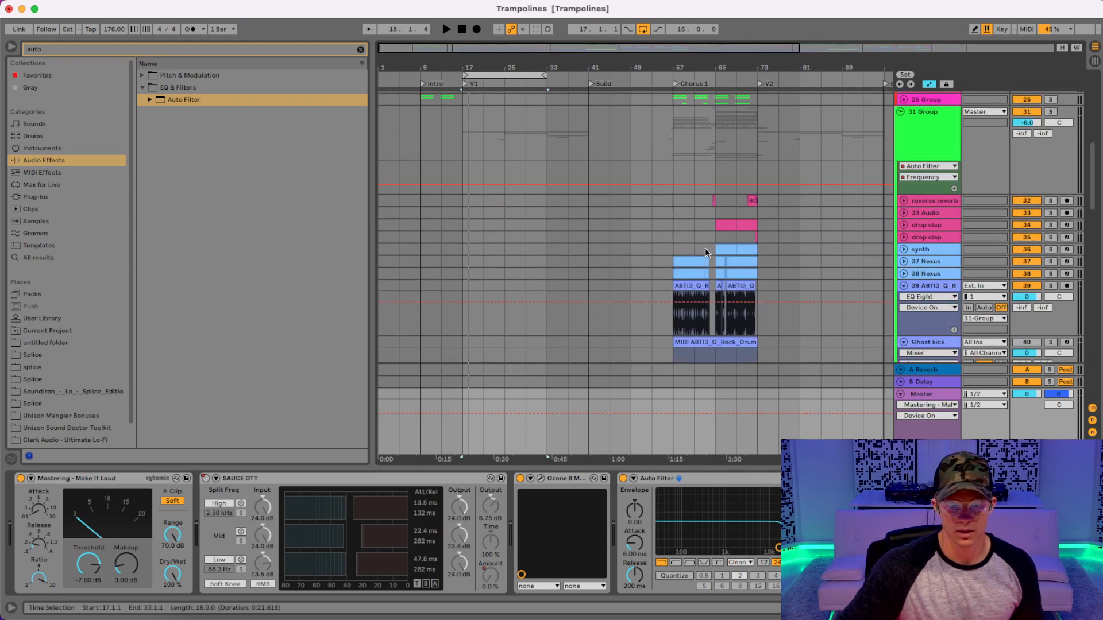
{"action": "left_click", "coordinate": [924, 171]}
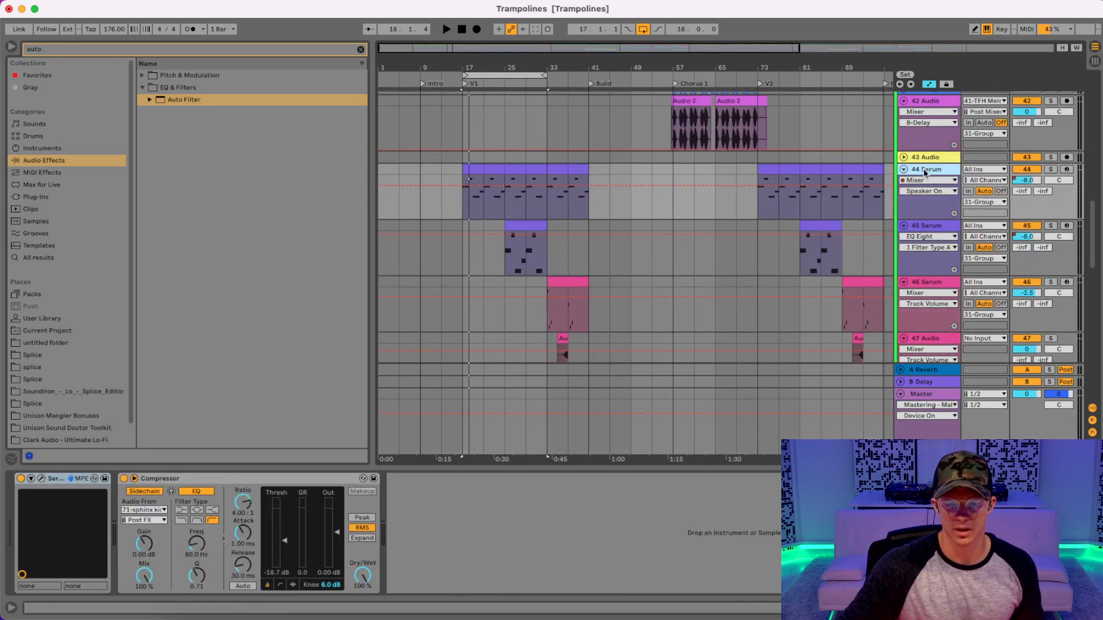
- Open the Serum synth on track 44, review its oscillator settings, and close its window
{"action": "left_click", "coordinate": [42, 479]}
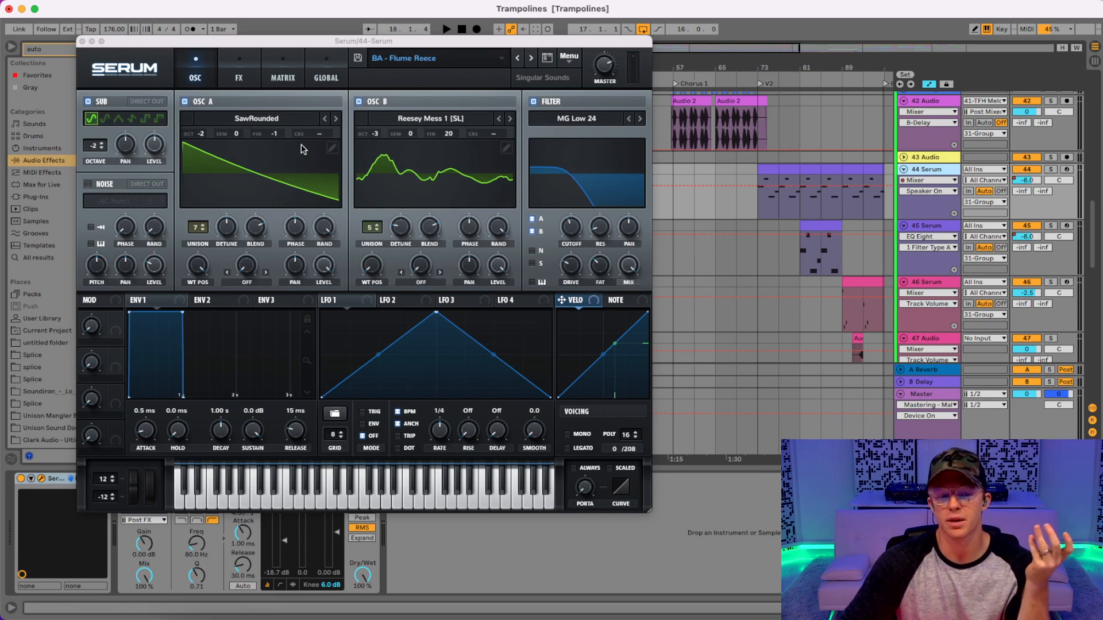
{"action": "left_click", "coordinate": [274, 101]}
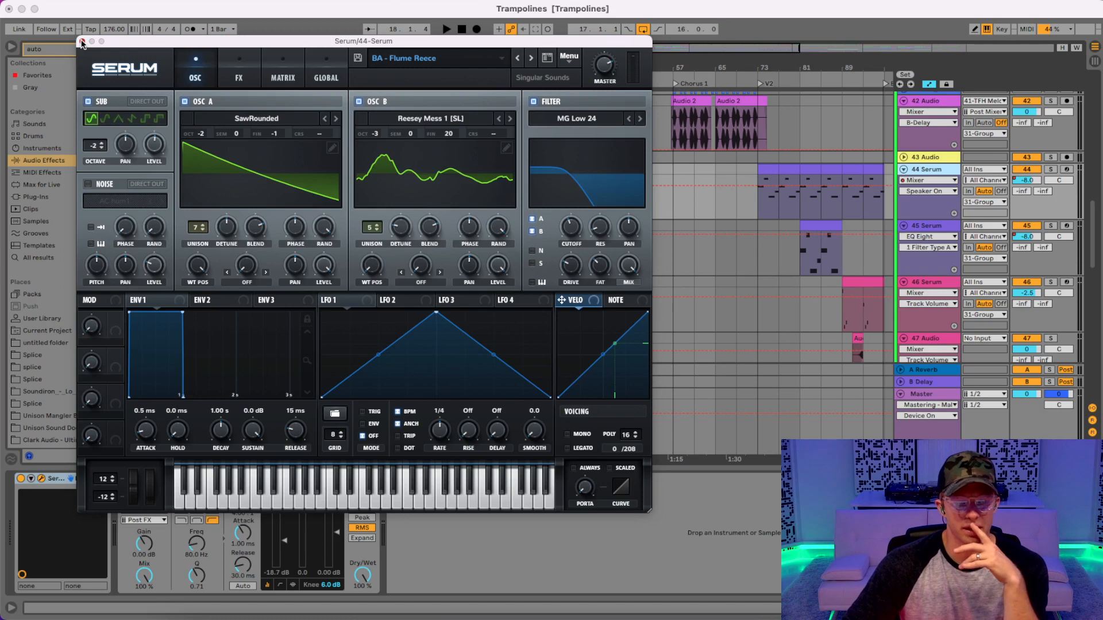
{"action": "left_click", "coordinate": [82, 41]}
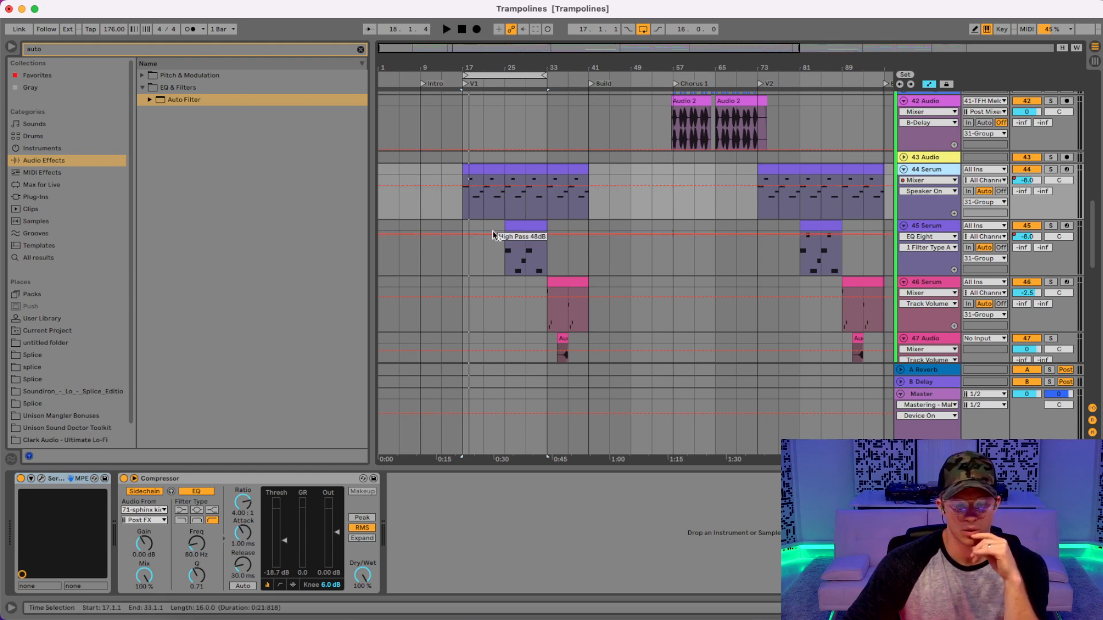
- Play briefly from bar 17 with the 31 Group selected, viewing its tracks, and stop
{"action": "scroll", "coordinate": [463, 216], "scroll_direction": "up", "scroll_amount": 5}
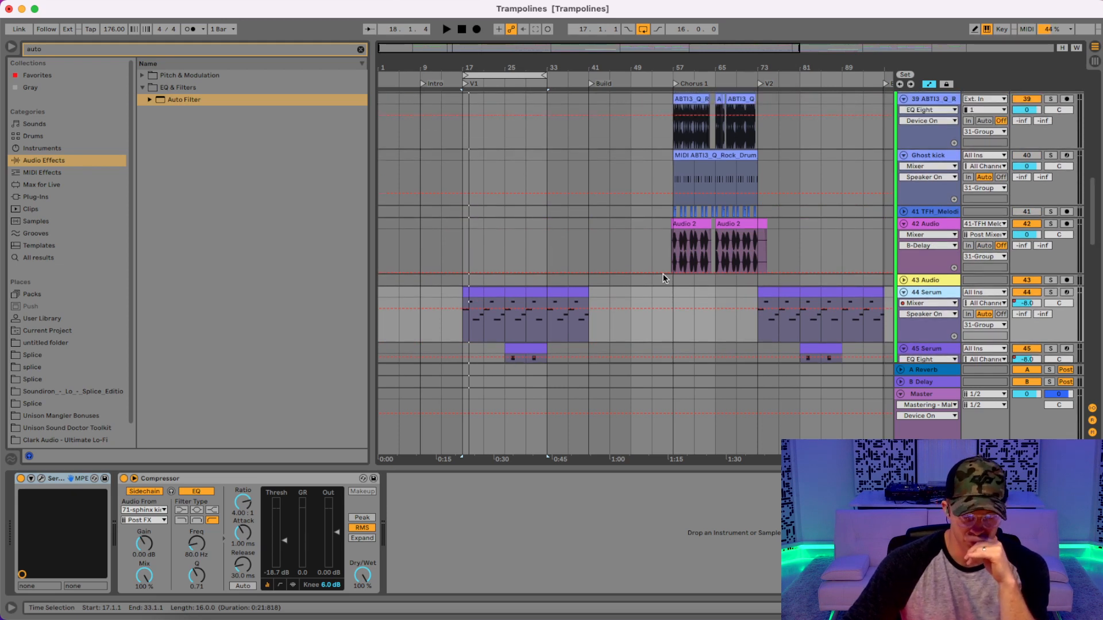
{"action": "scroll", "coordinate": [754, 281], "scroll_direction": "up", "scroll_amount": 1}
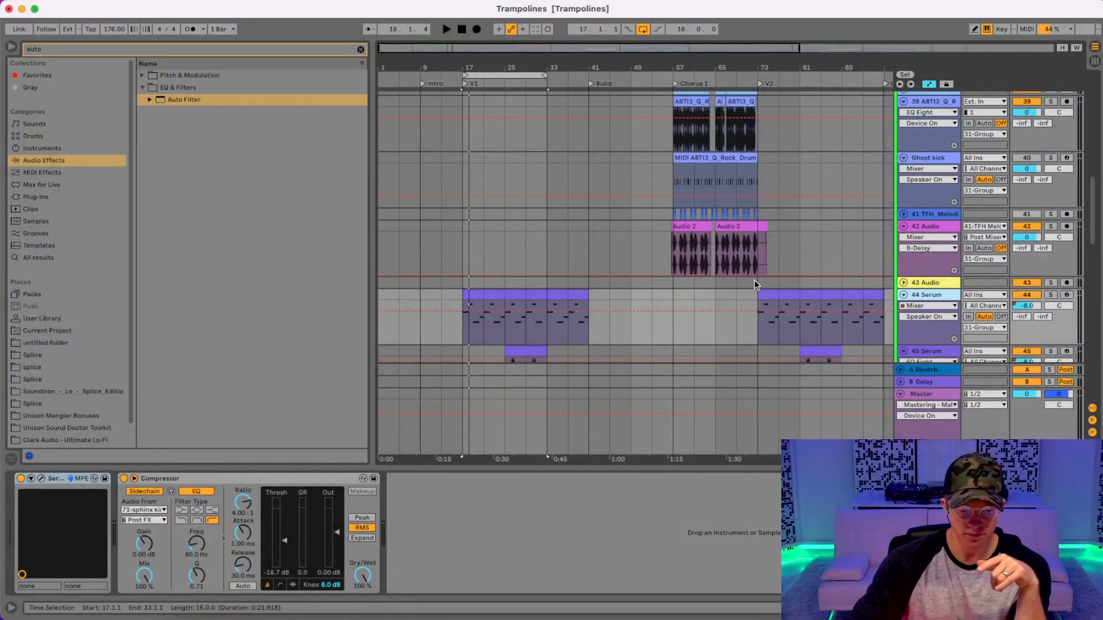
{"action": "scroll", "coordinate": [515, 235], "scroll_direction": "up", "scroll_amount": 10}
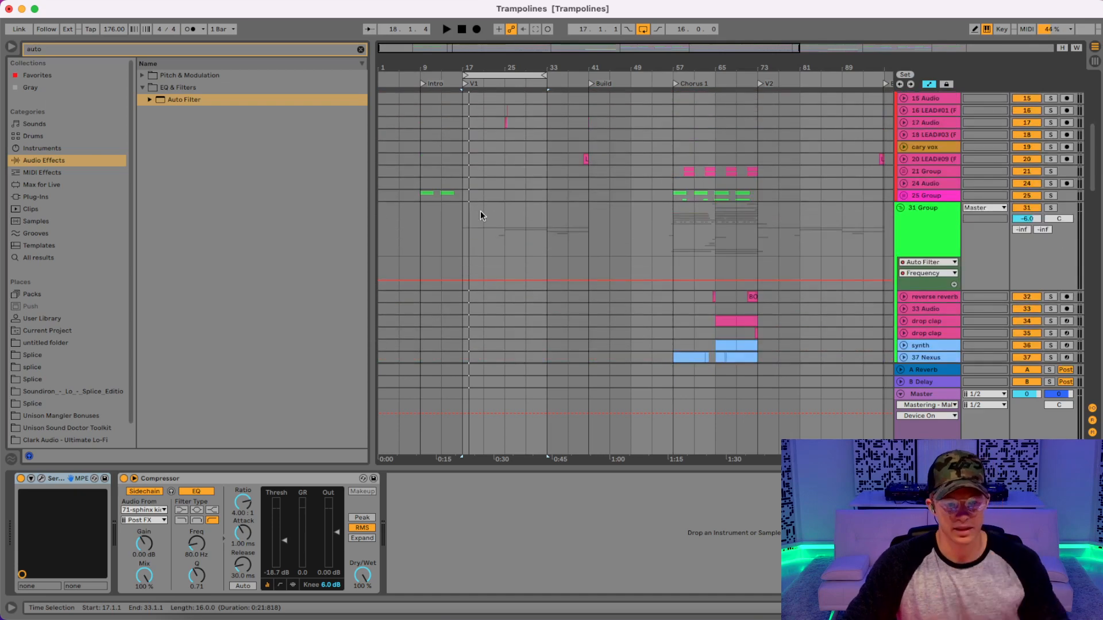
{"action": "left_click", "coordinate": [463, 222]}
{"action": "key", "text": "space"}
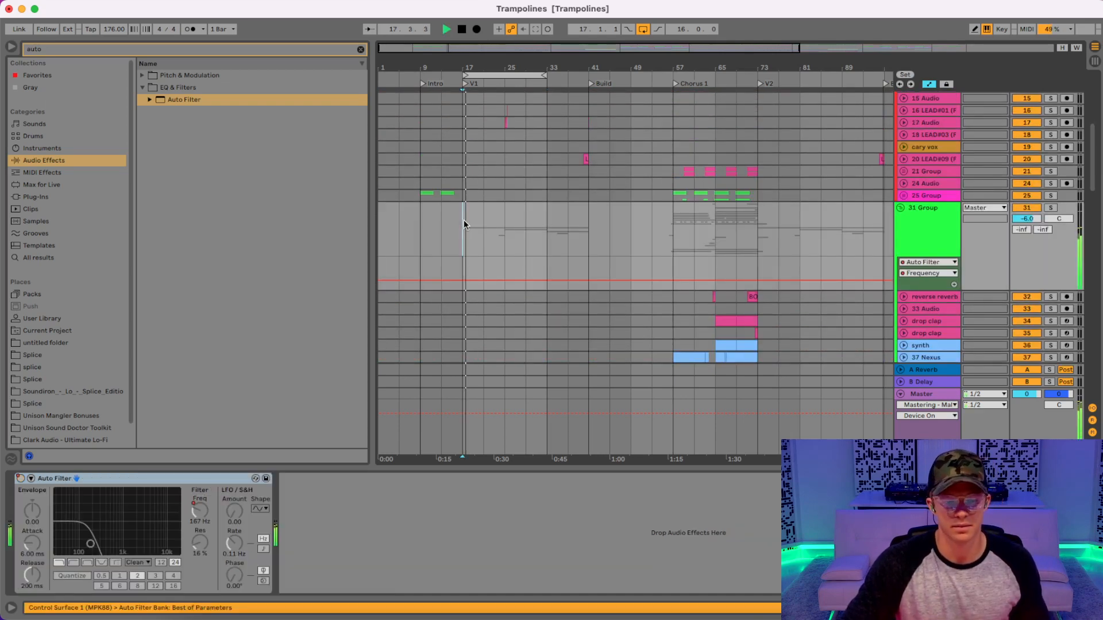
{"action": "scroll", "coordinate": [487, 222], "scroll_direction": "down", "scroll_amount": 10}
{"action": "key", "text": "space"}
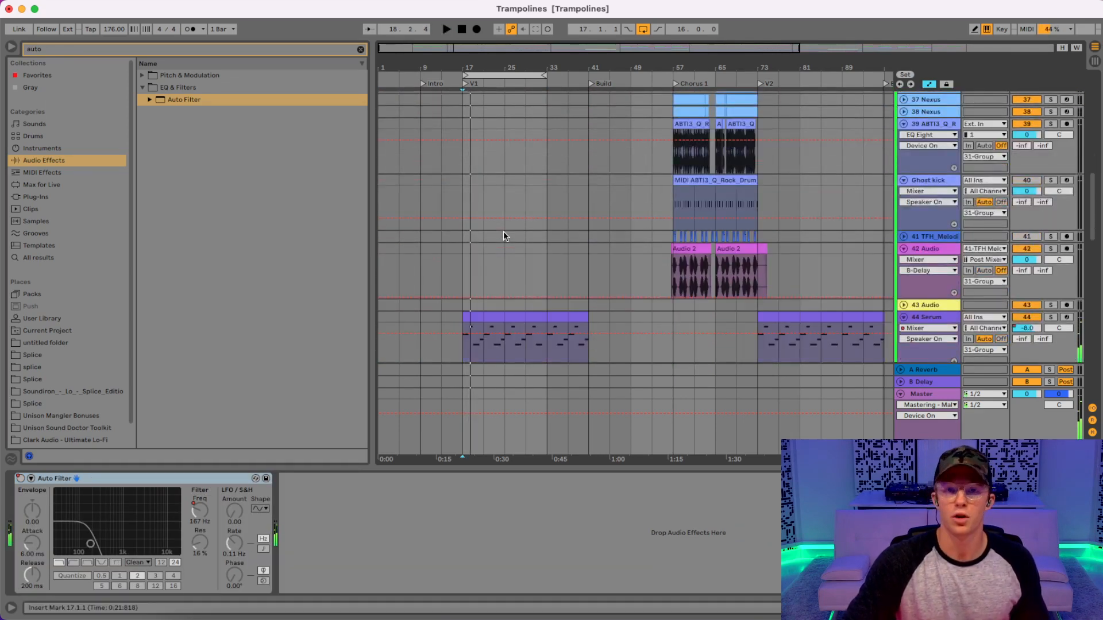
- Select the 44 Serum track and listen briefly to its parts from bar 73 and from bar 33
{"action": "left_click", "coordinate": [929, 318]}
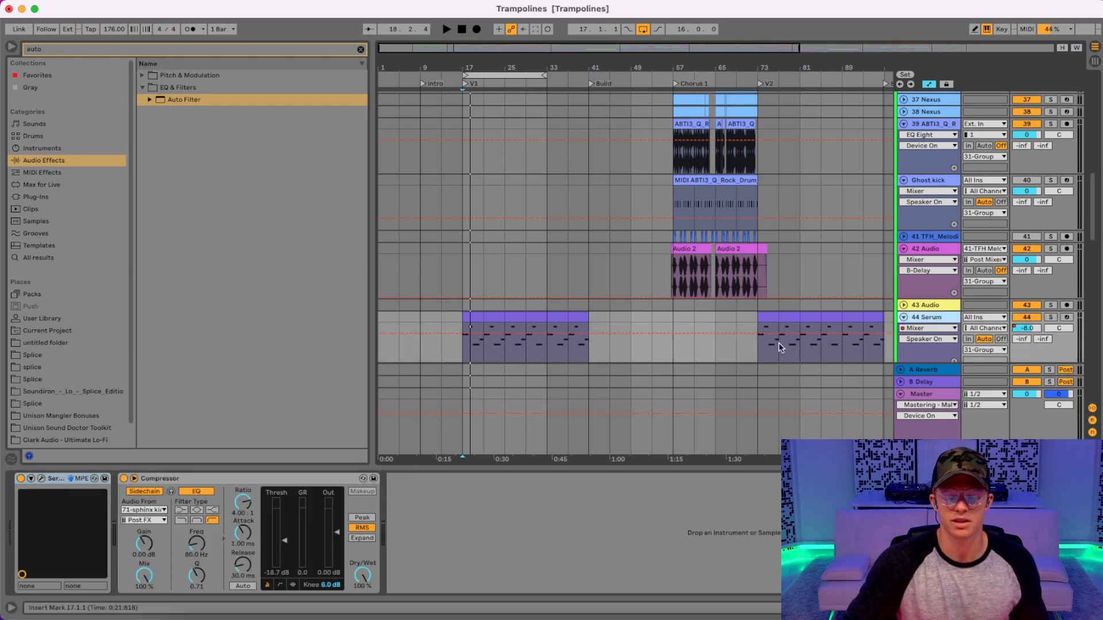
{"action": "left_click_drag", "start_coordinate": [777, 327], "coordinate": [758, 328]}
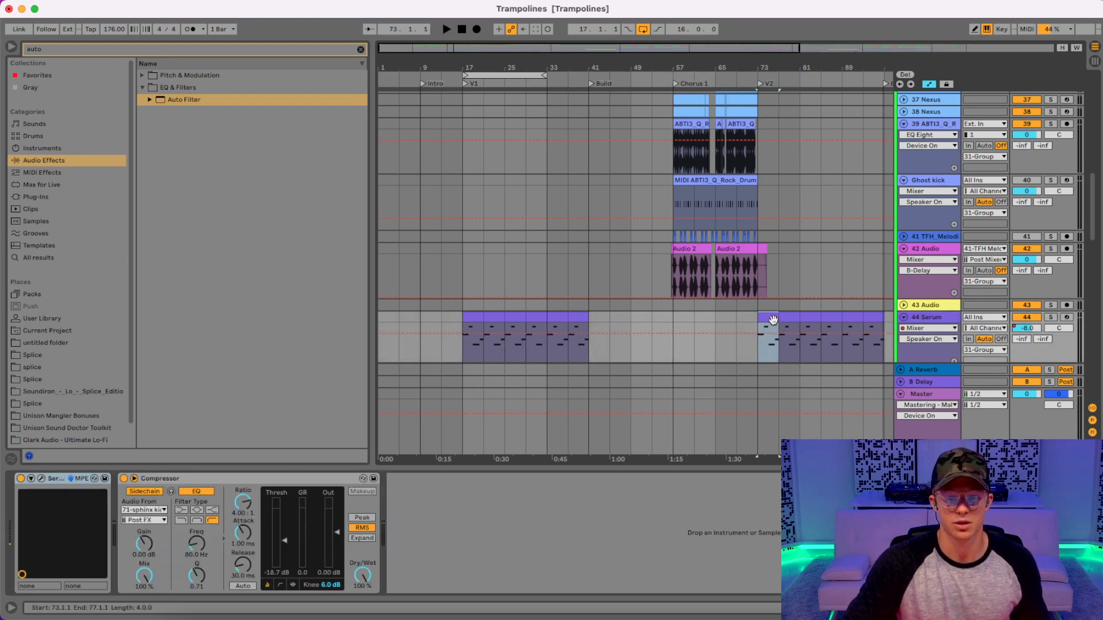
{"action": "key", "text": "space"}
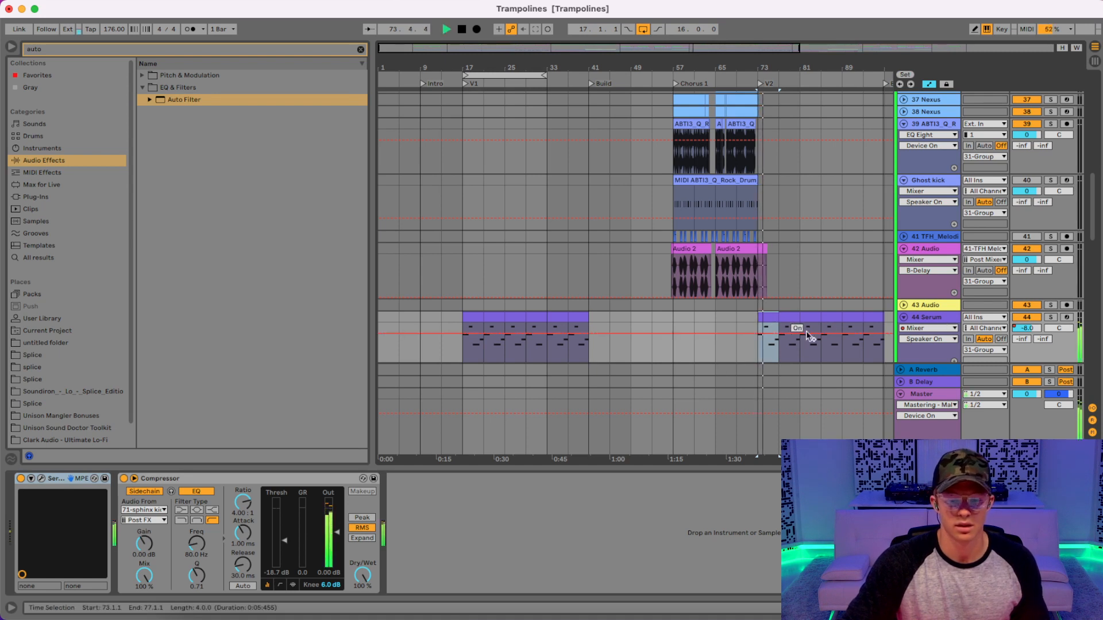
{"action": "key", "text": "space"}
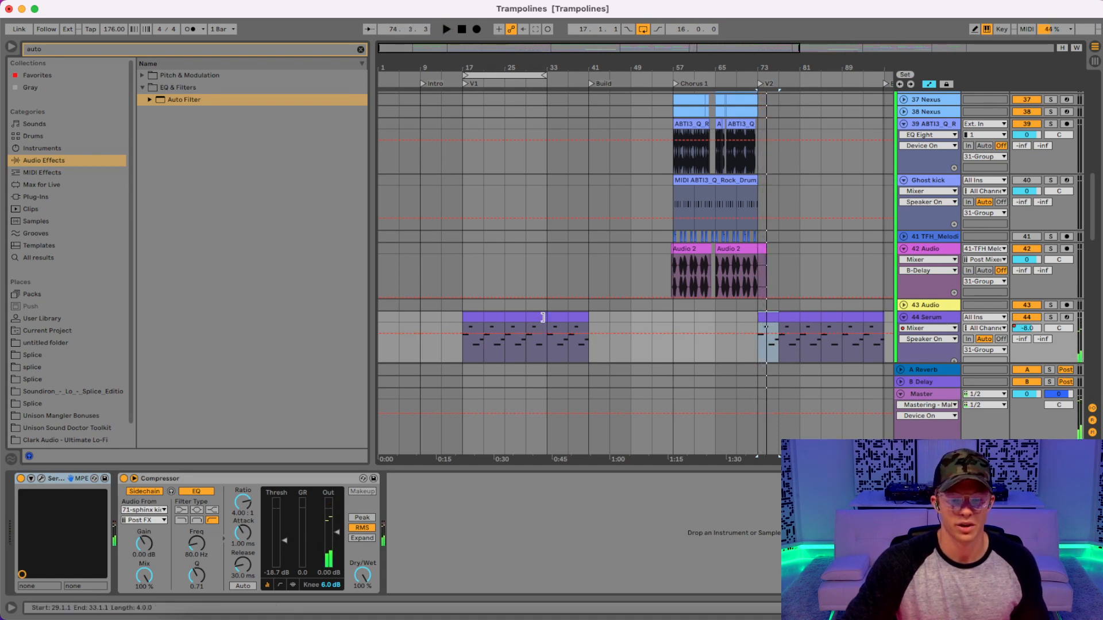
{"action": "left_click", "coordinate": [556, 328]}
{"action": "key", "text": "space"}
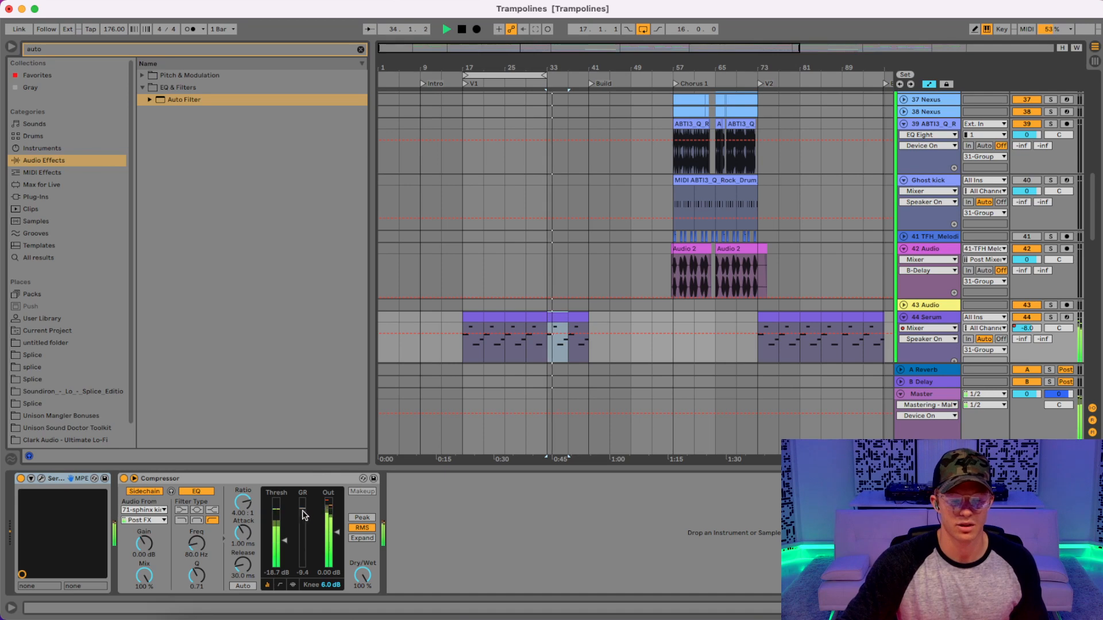
{"action": "key", "text": "space"}
- Fold the Guitar group and select the vocals group
{"action": "scroll", "coordinate": [505, 276], "scroll_direction": "up", "scroll_amount": 2}
{"action": "scroll", "coordinate": [503, 271], "scroll_direction": "up", "scroll_amount": 10}
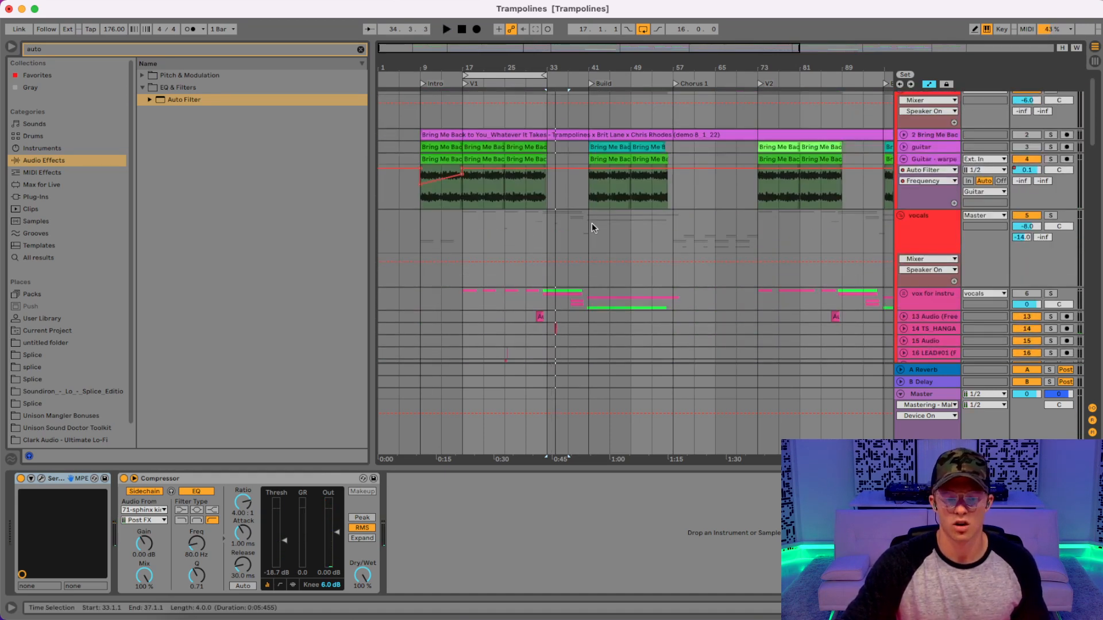
{"action": "scroll", "coordinate": [910, 190], "scroll_direction": "up", "scroll_amount": 1}
{"action": "left_click", "coordinate": [900, 98]}
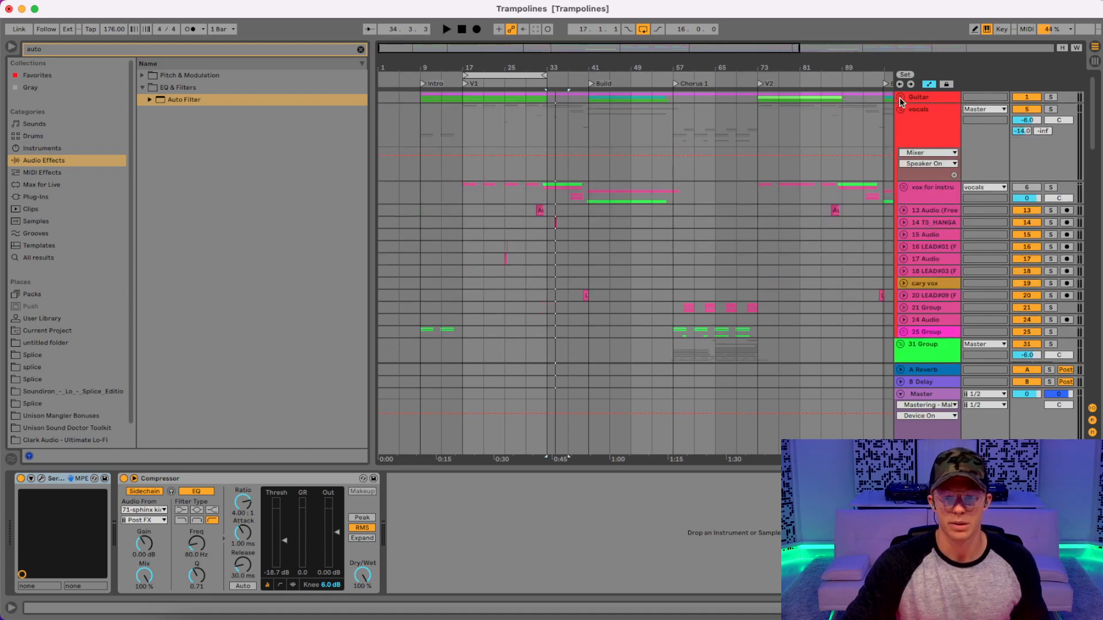
{"action": "left_click", "coordinate": [923, 117]}
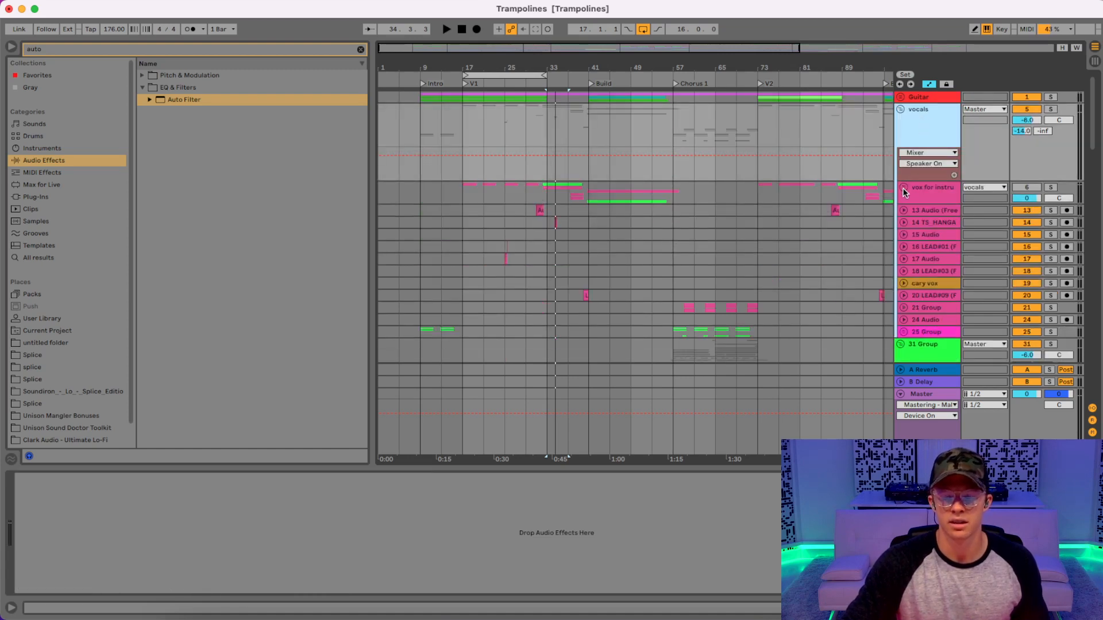
- Unfold the clap track 74 in the drum group to show its waveform, and briefly unfold the 75 Drum Rack track
{"action": "scroll", "coordinate": [767, 213], "scroll_direction": "down", "scroll_amount": 15}
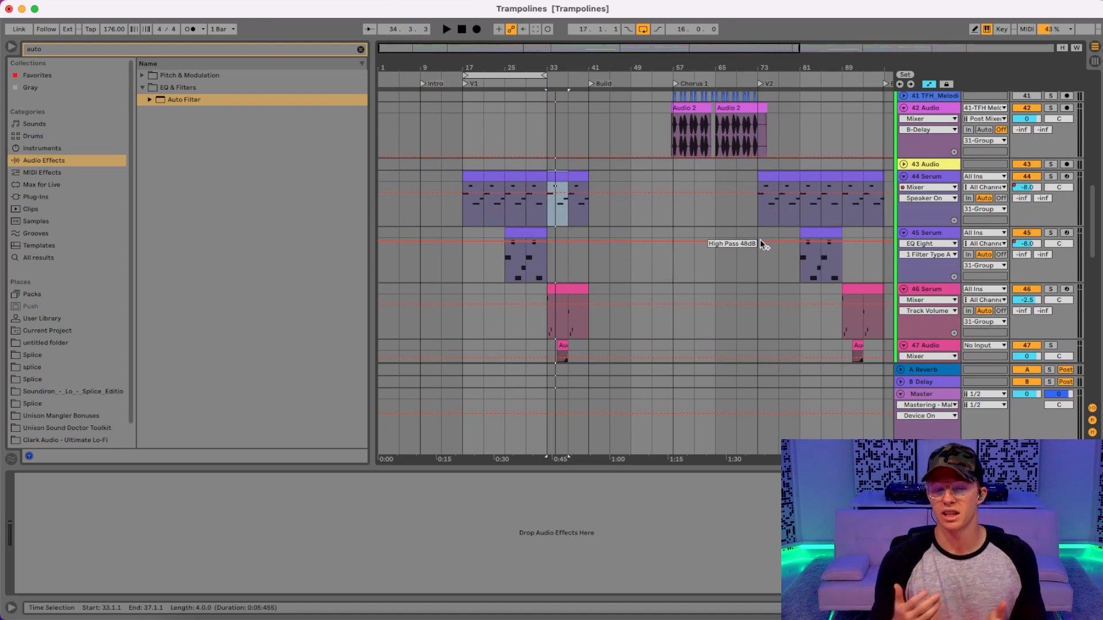
{"action": "scroll", "coordinate": [632, 224], "scroll_direction": "down", "scroll_amount": 5}
{"action": "scroll", "coordinate": [551, 229], "scroll_direction": "down", "scroll_amount": 8}
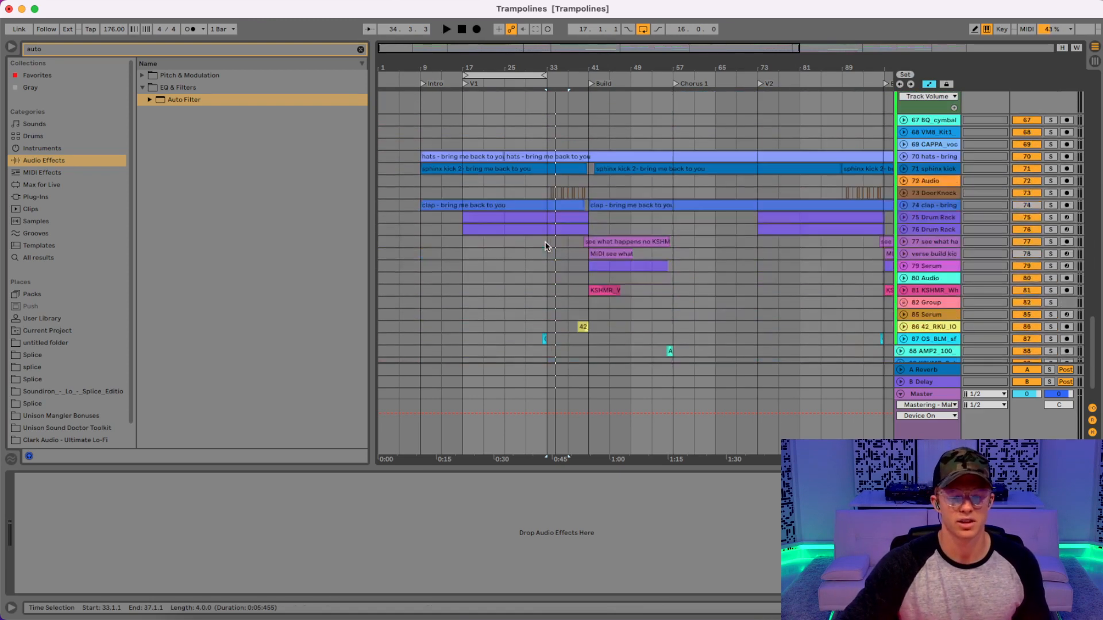
{"action": "left_click", "coordinate": [904, 205]}
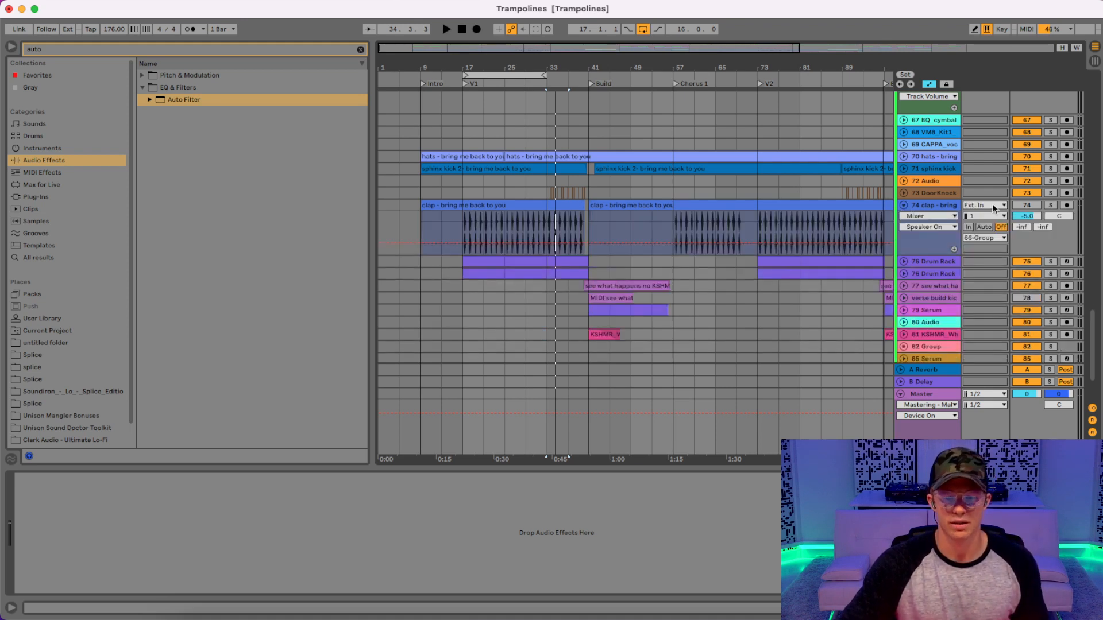
{"action": "left_click", "coordinate": [903, 263]}
{"action": "left_click", "coordinate": [902, 262]}
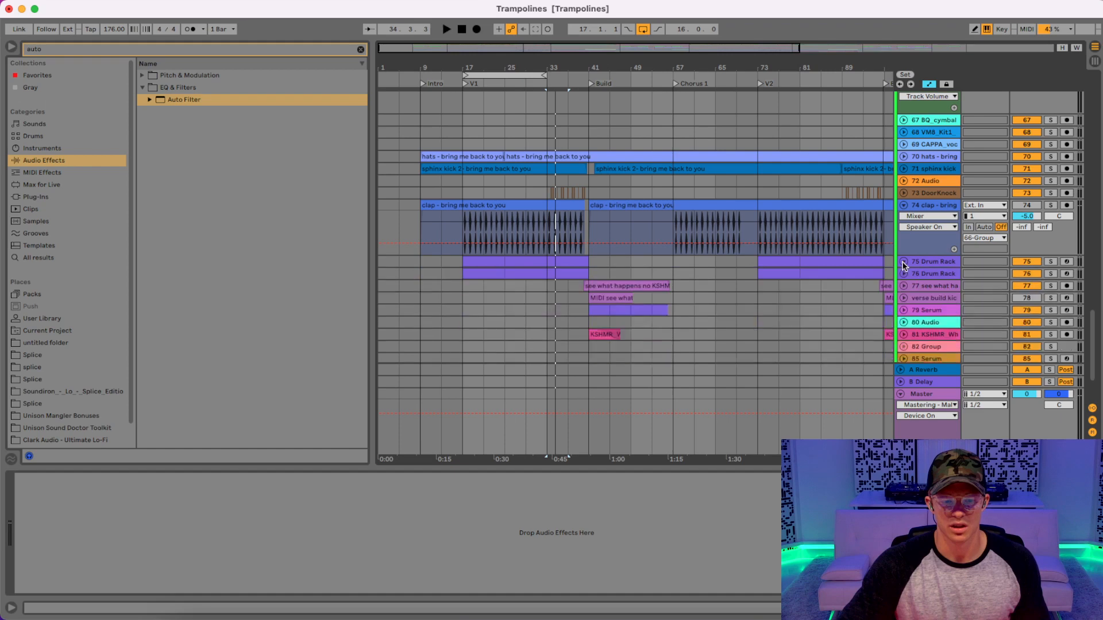
- Unfold the hats track 70, solo it, and play it from bar 17
{"action": "left_click", "coordinate": [903, 169]}
{"action": "left_click", "coordinate": [903, 169]}
{"action": "left_click", "coordinate": [903, 157]}
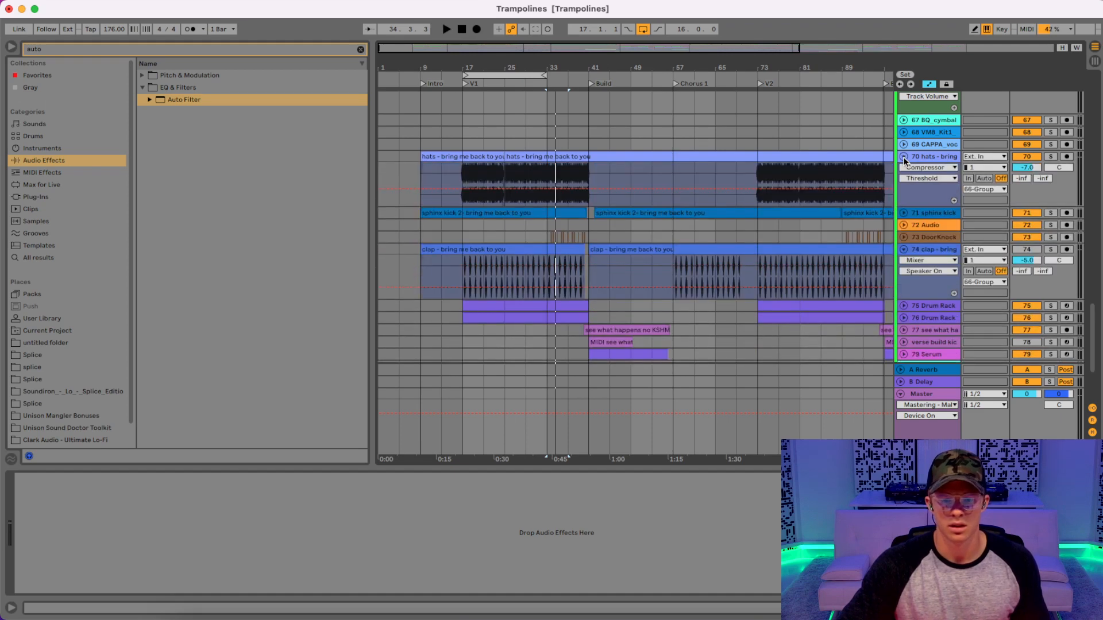
{"action": "left_click", "coordinate": [910, 156]}
{"action": "left_click", "coordinate": [1052, 157]}
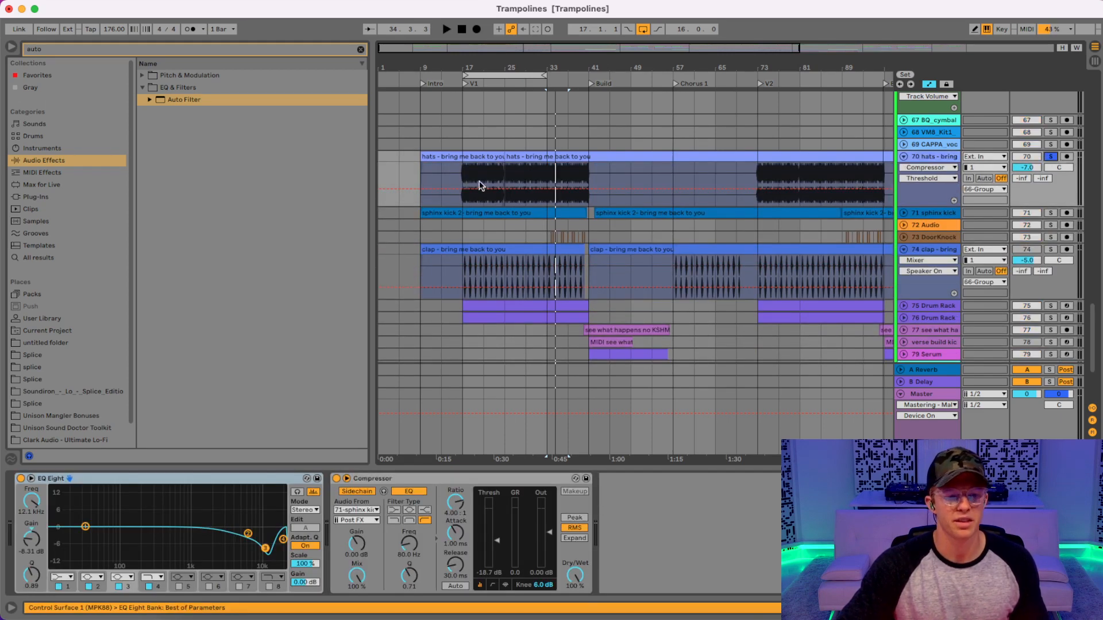
{"action": "key", "text": "space"}
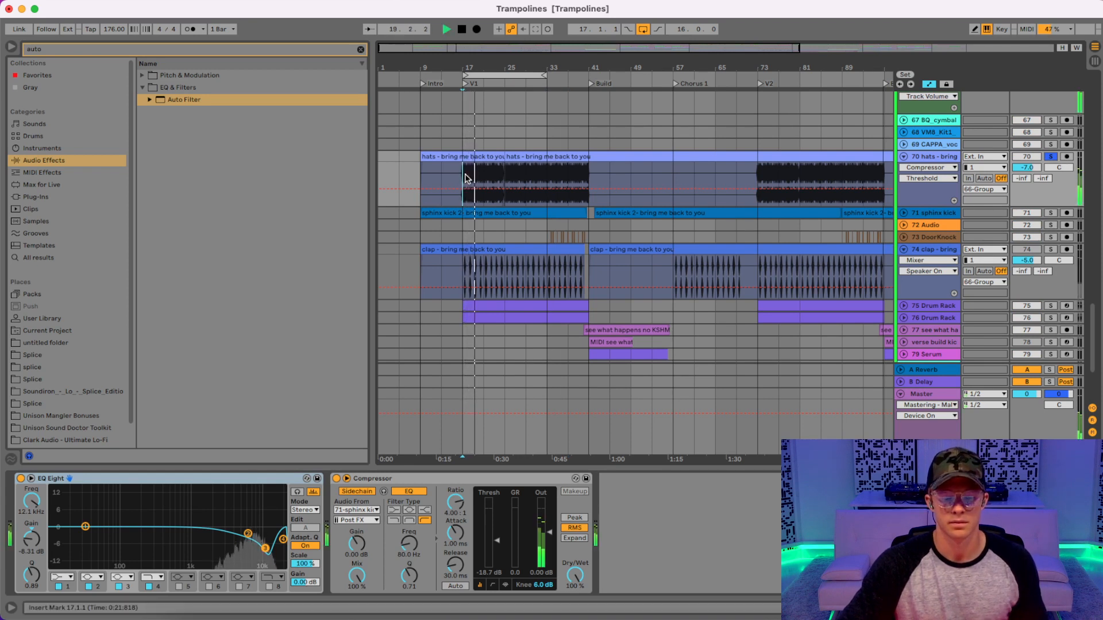
- Enlarge the hats track's EQ Eight curve, compare the sound with the EQ bypassed and re-enabled, then stop playback and hide the devices
{"action": "left_click", "coordinate": [297, 492]}
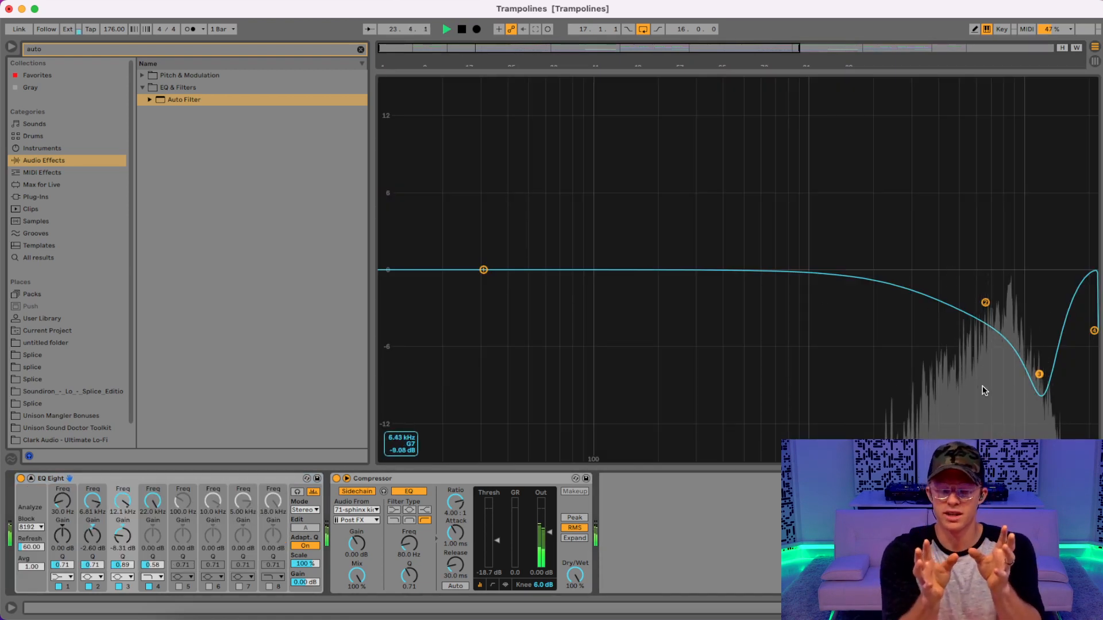
{"action": "left_click", "coordinate": [20, 478]}
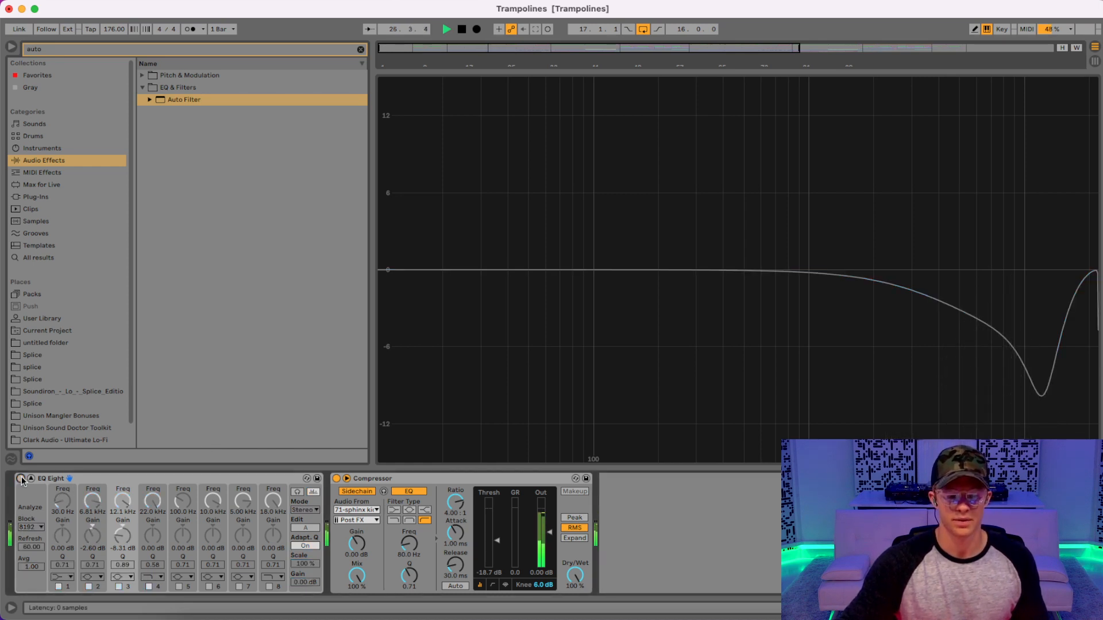
{"action": "left_click", "coordinate": [21, 478]}
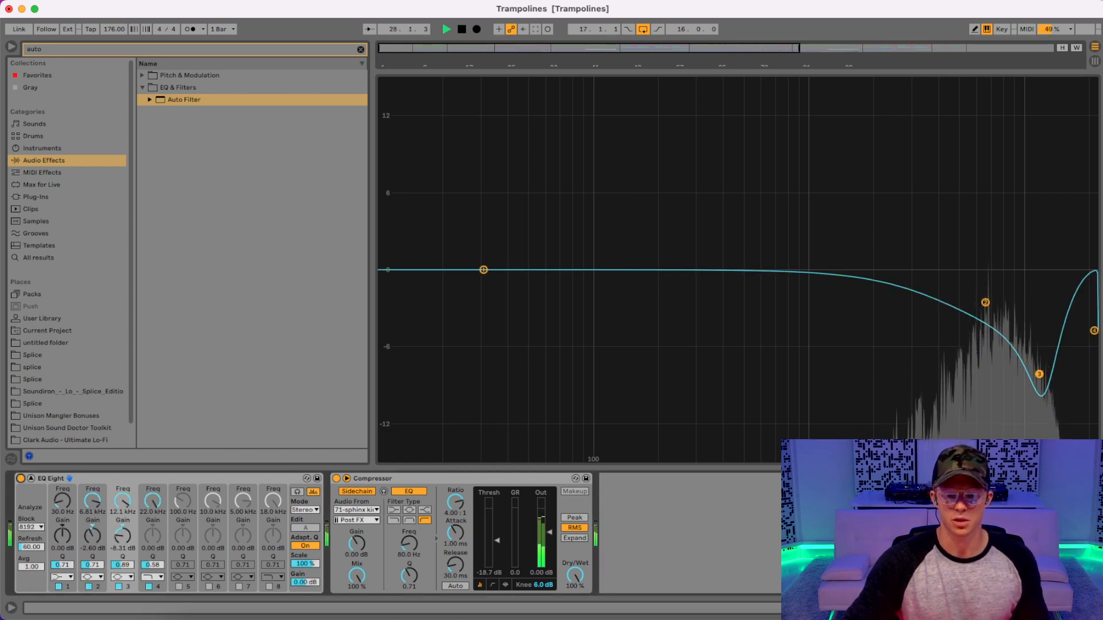
{"action": "left_click", "coordinate": [1095, 608]}
{"action": "key", "text": "space"}
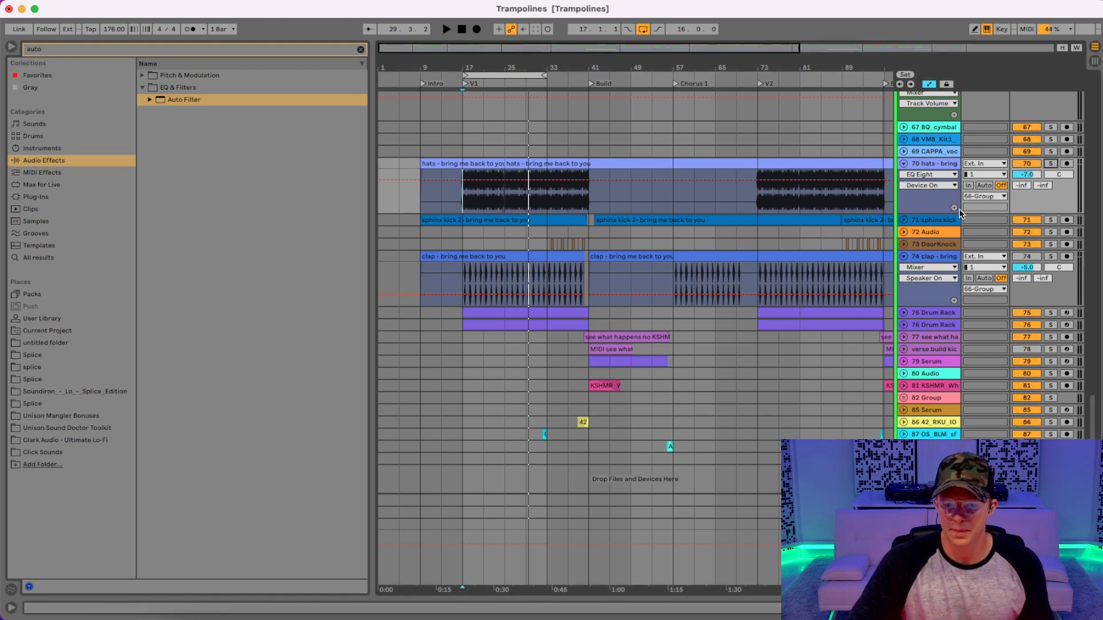
- Solo the clap track 74, listen to it briefly from bar 17, and unsolo it
{"action": "left_click", "coordinate": [904, 220]}
{"action": "left_click", "coordinate": [903, 220]}
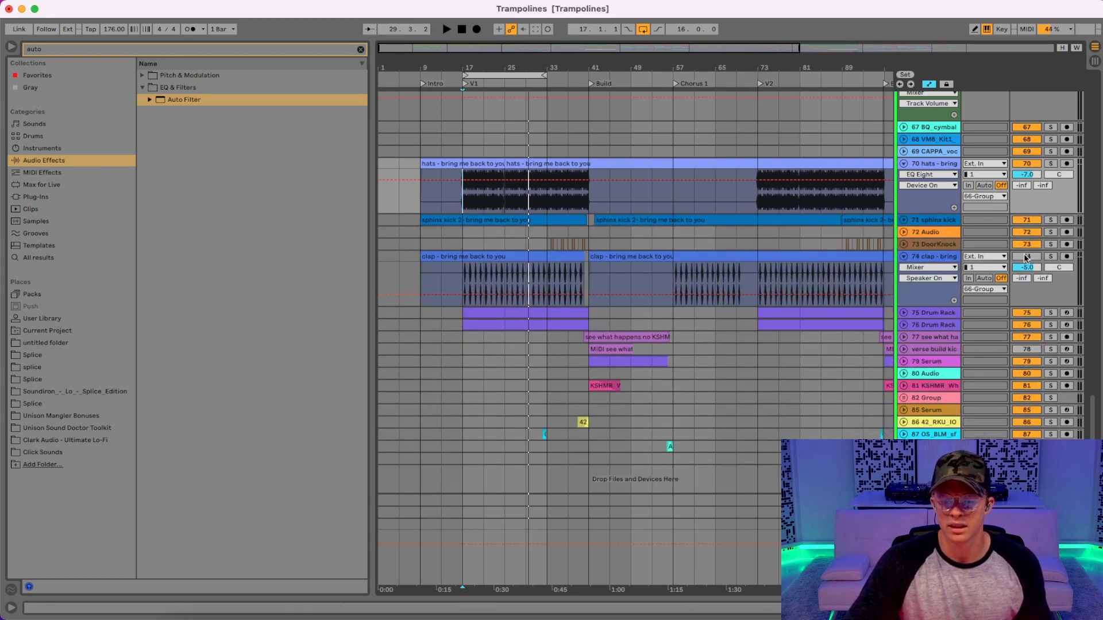
{"action": "left_click", "coordinate": [1050, 256]}
{"action": "key", "text": "space"}
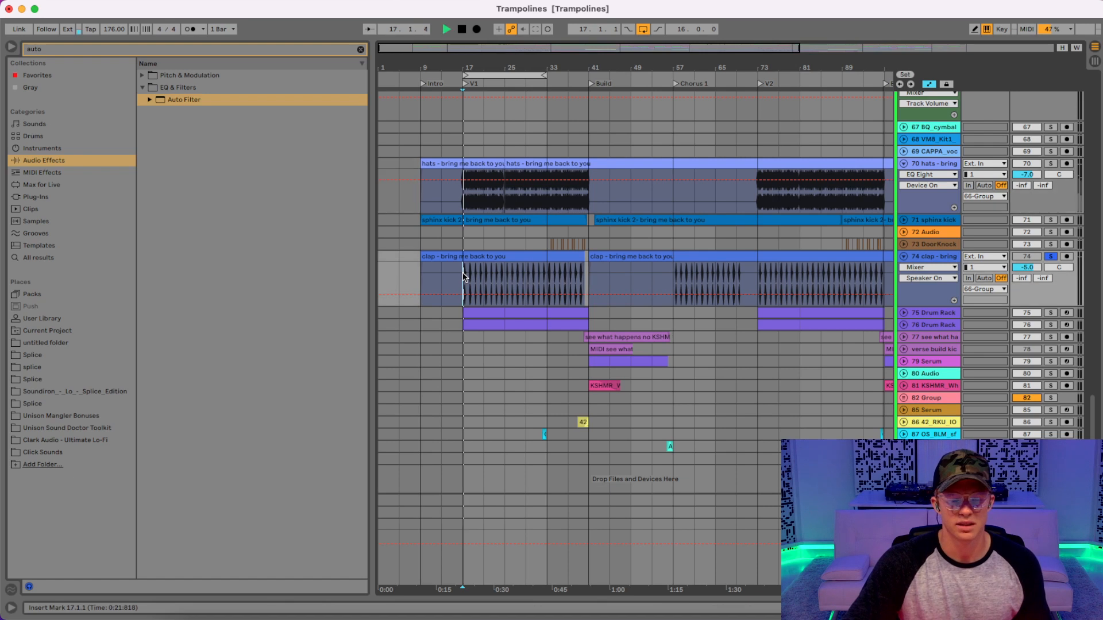
{"action": "key", "text": "space"}
{"action": "left_click", "coordinate": [1051, 256]}
- Unfold the 75 and 76 Drum Rack tracks, listen to each soloed from bar 17, and play again with the solos cleared
{"action": "left_click", "coordinate": [904, 325]}
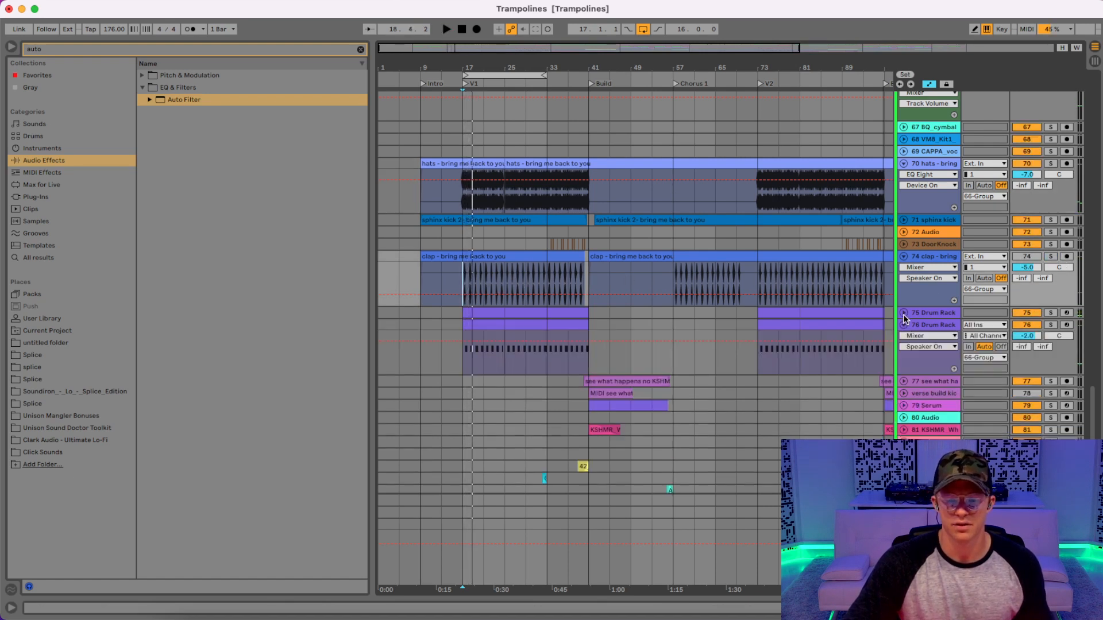
{"action": "left_click", "coordinate": [903, 314]}
{"action": "left_click", "coordinate": [1050, 313]}
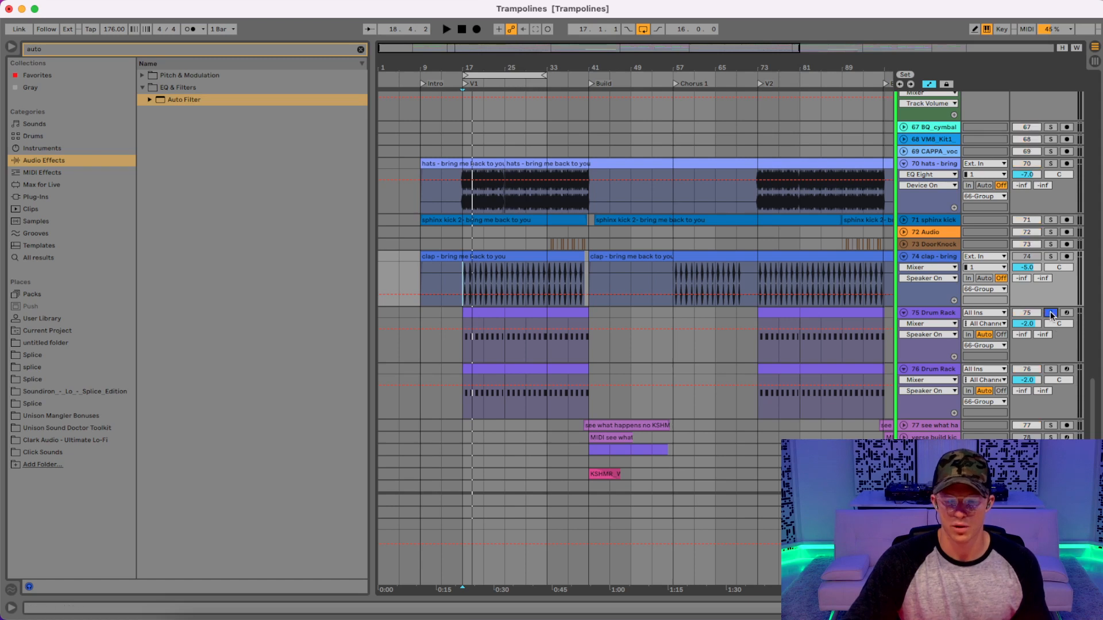
{"action": "key", "text": "space"}
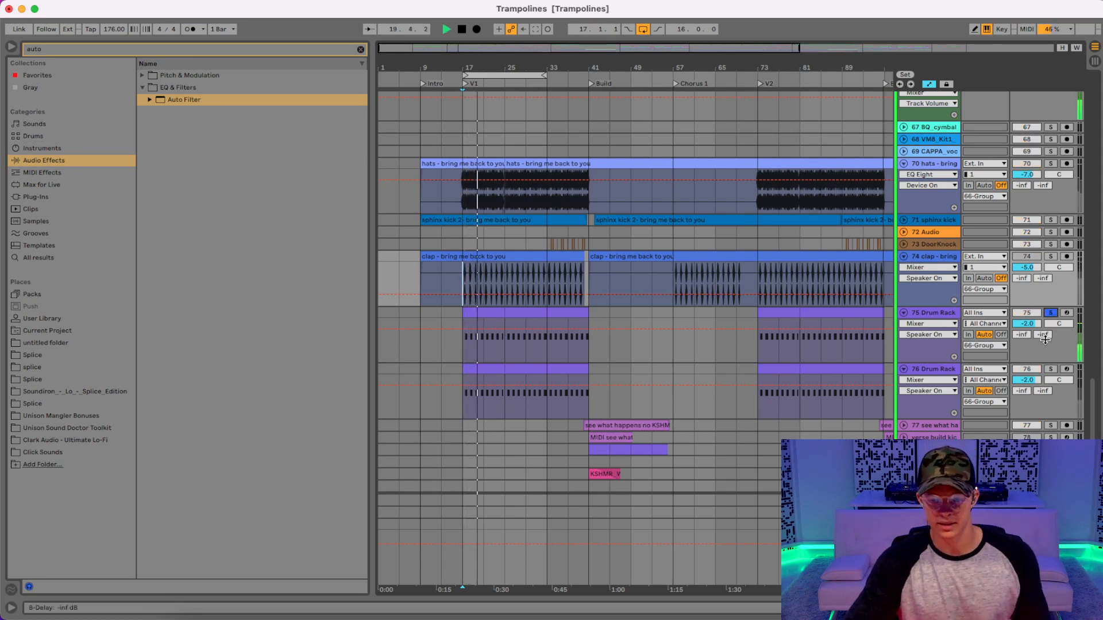
{"action": "left_click", "coordinate": [1051, 368]}
{"action": "key", "text": "space"}
{"action": "key", "text": "space"}
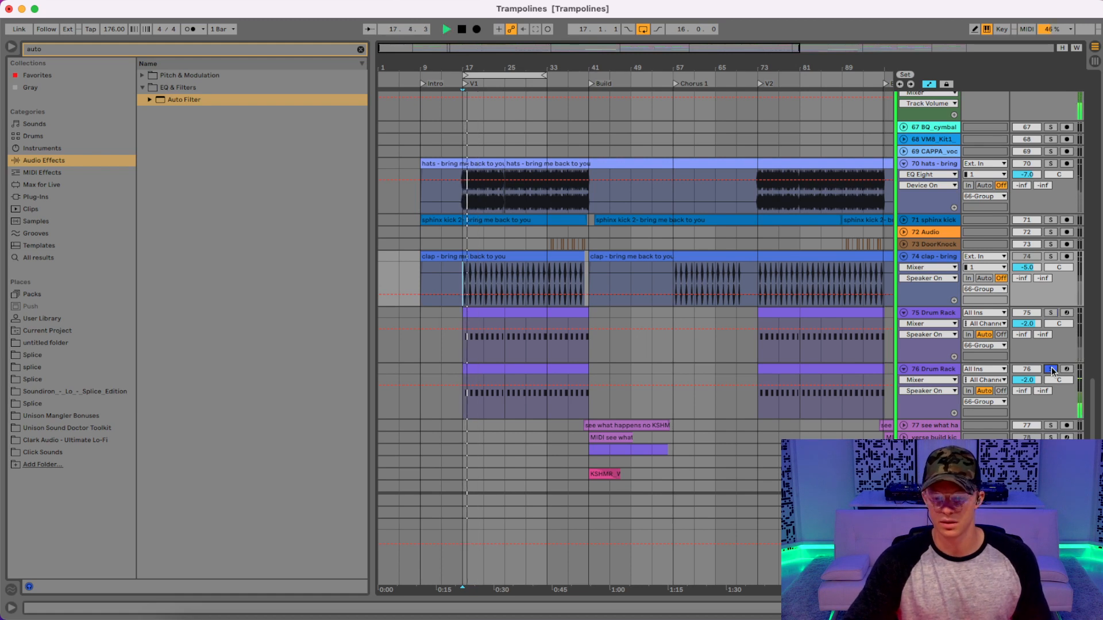
{"action": "key", "text": "space"}
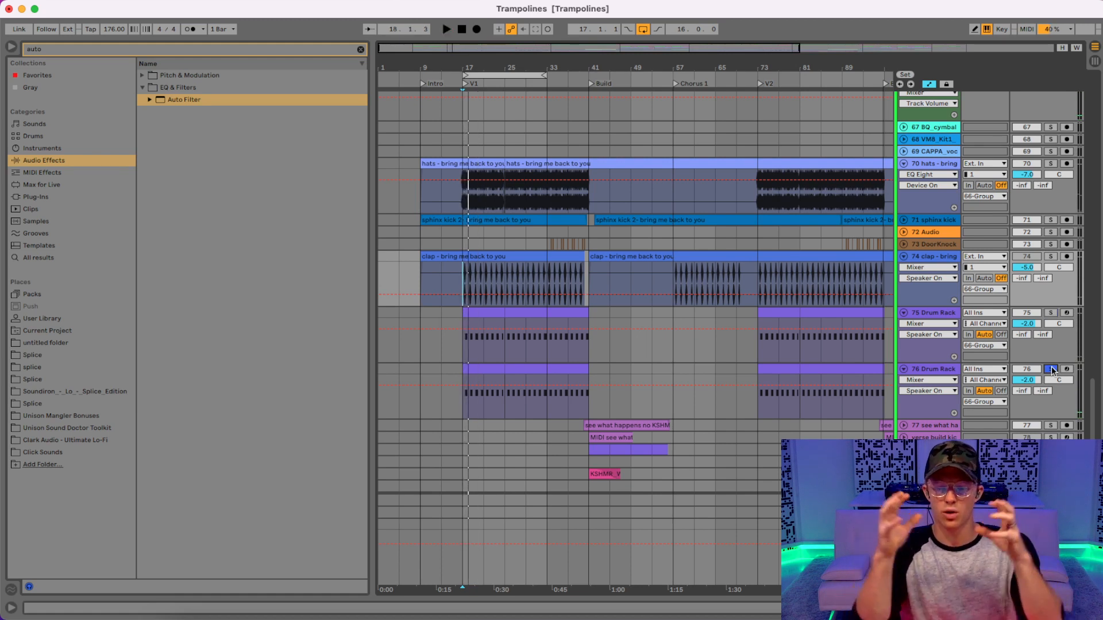
{"action": "left_click", "coordinate": [1051, 369]}
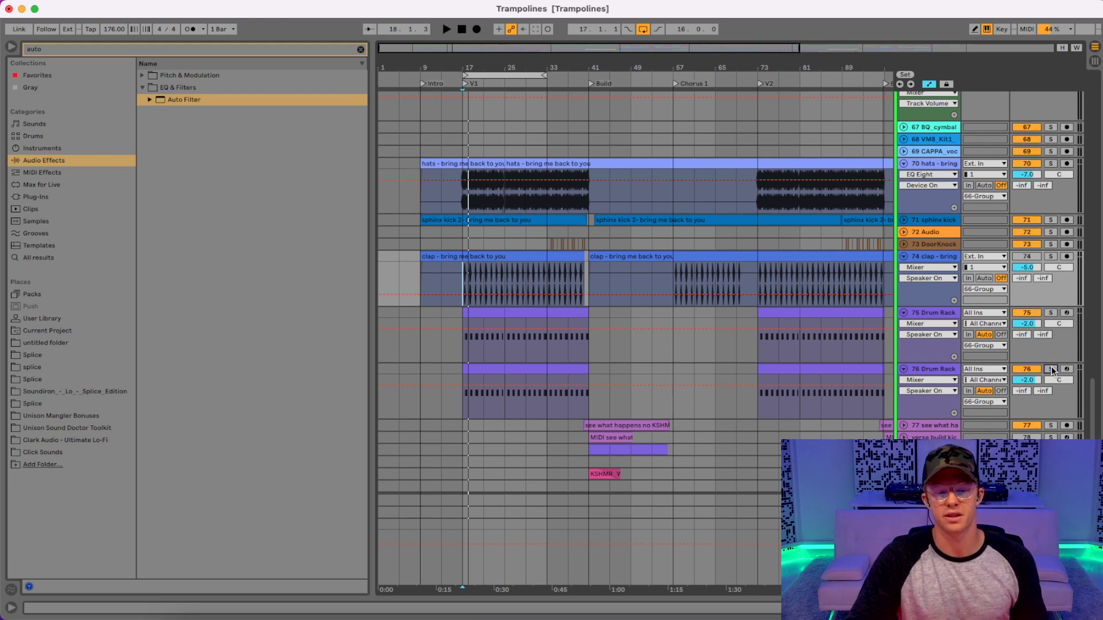
{"action": "key", "text": "space"}
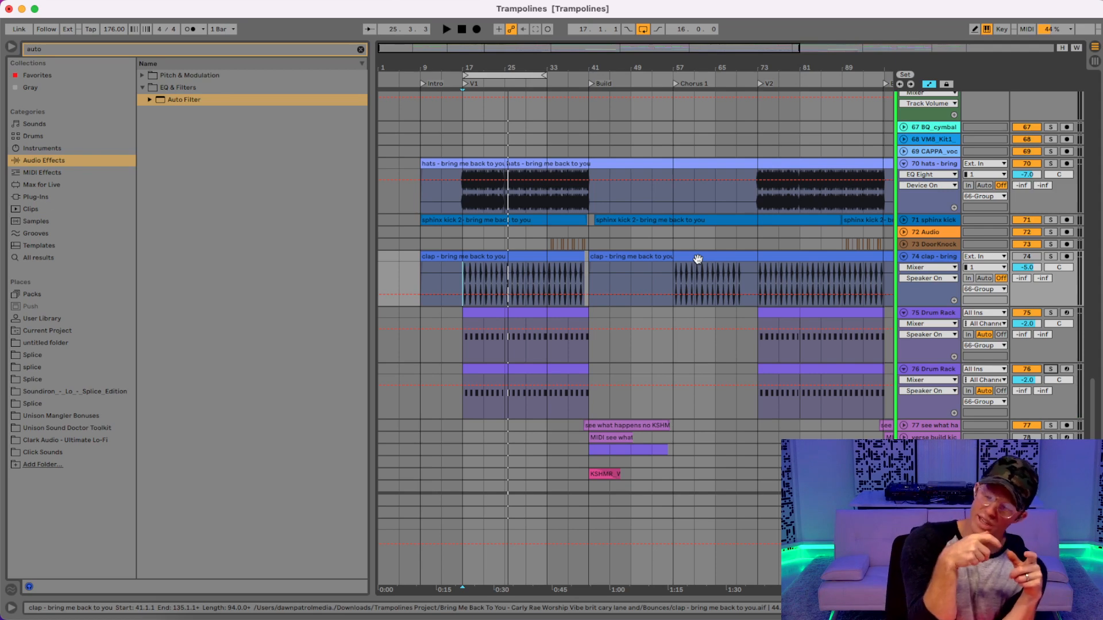
- Return to the 44 Serum bass track and examine V1 up close with the 48 Audio clip before bar 25
{"action": "scroll", "coordinate": [498, 291], "scroll_direction": "down", "scroll_amount": 3}
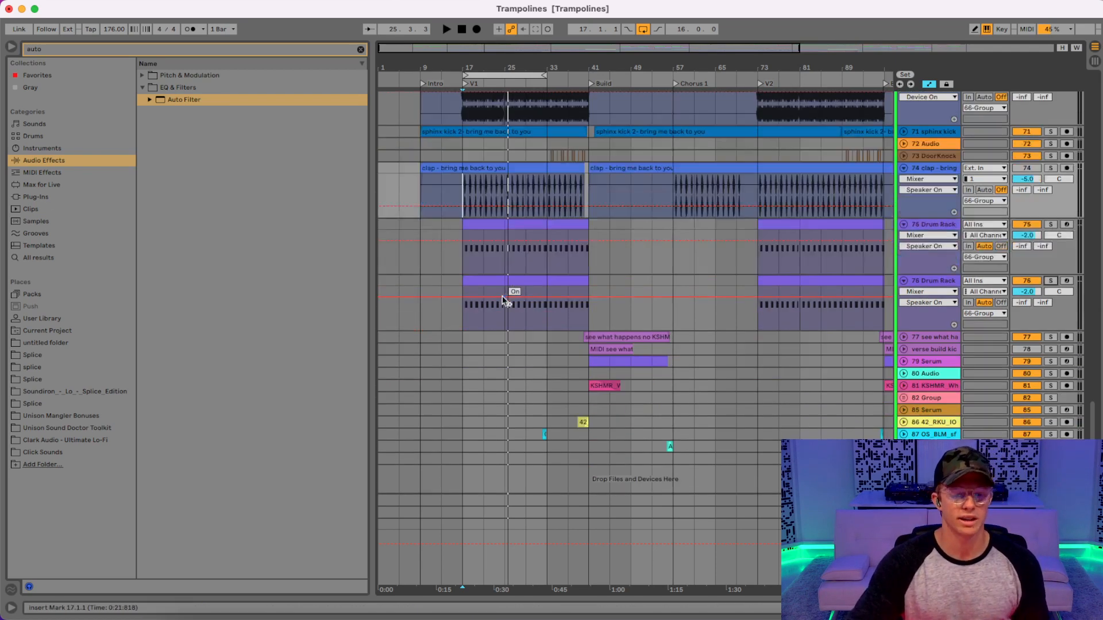
{"action": "scroll", "coordinate": [507, 298], "scroll_direction": "up", "scroll_amount": 3}
{"action": "scroll", "coordinate": [528, 311], "scroll_direction": "up", "scroll_amount": 5}
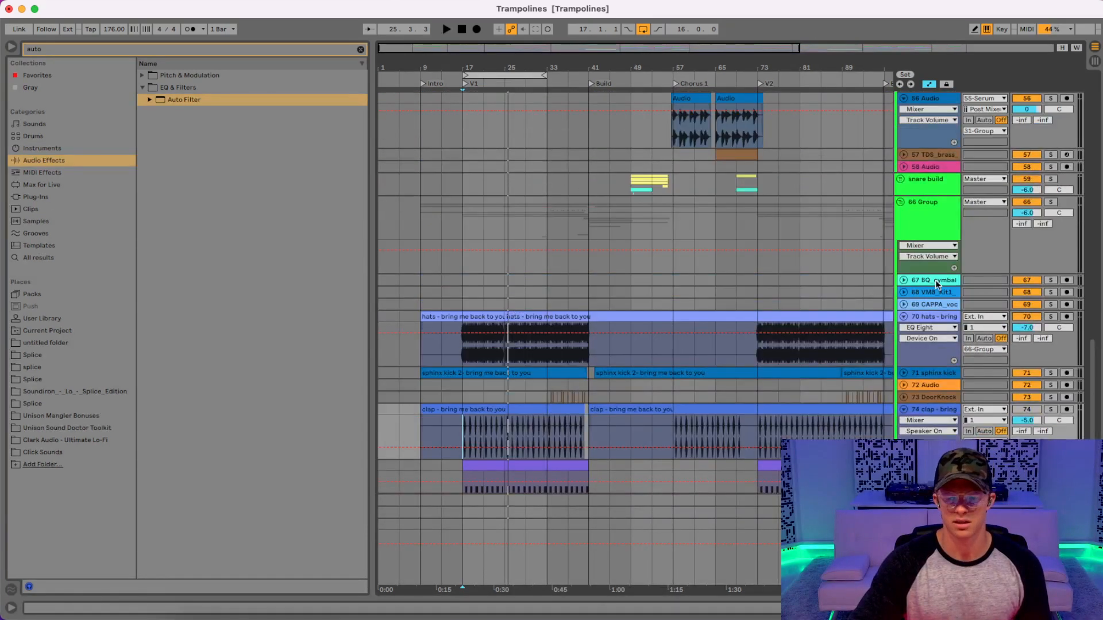
{"action": "scroll", "coordinate": [813, 302], "scroll_direction": "up", "scroll_amount": 20}
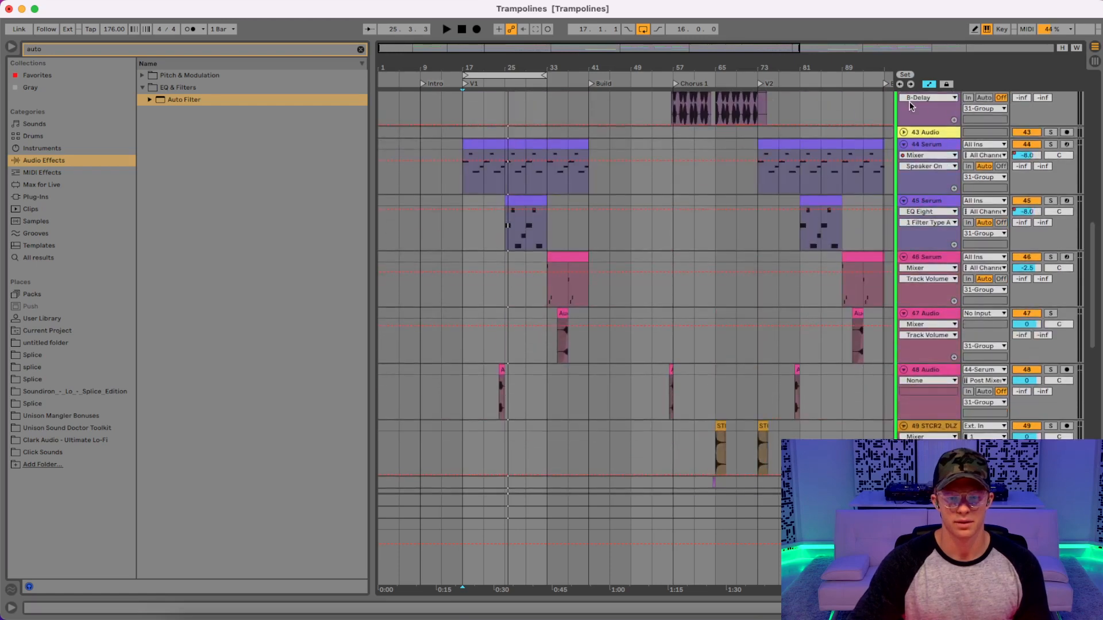
{"action": "left_click", "coordinate": [922, 143]}
{"action": "left_click_drag", "start_coordinate": [516, 69], "coordinate": [722, 382]}
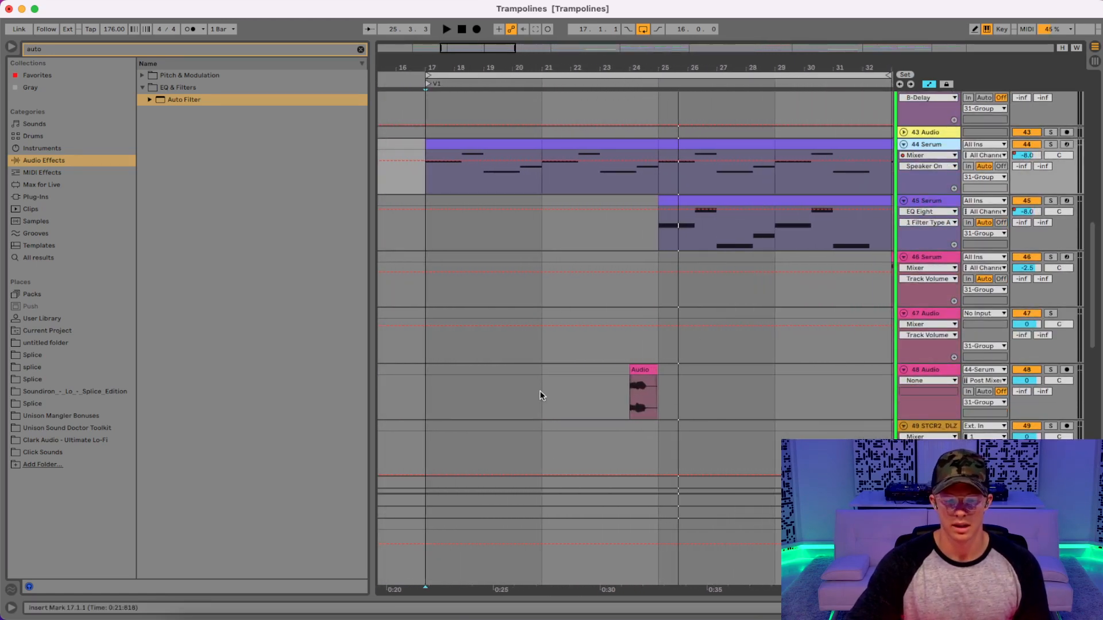
{"action": "left_click_drag", "start_coordinate": [540, 395], "coordinate": [684, 371]}
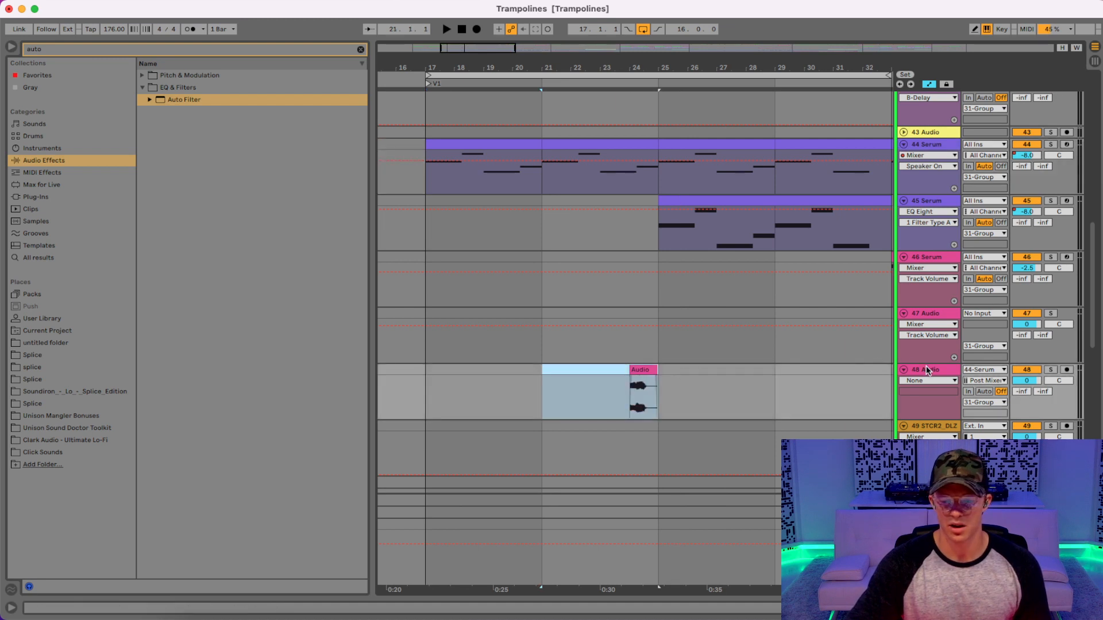
{"action": "left_click", "coordinate": [926, 144]}
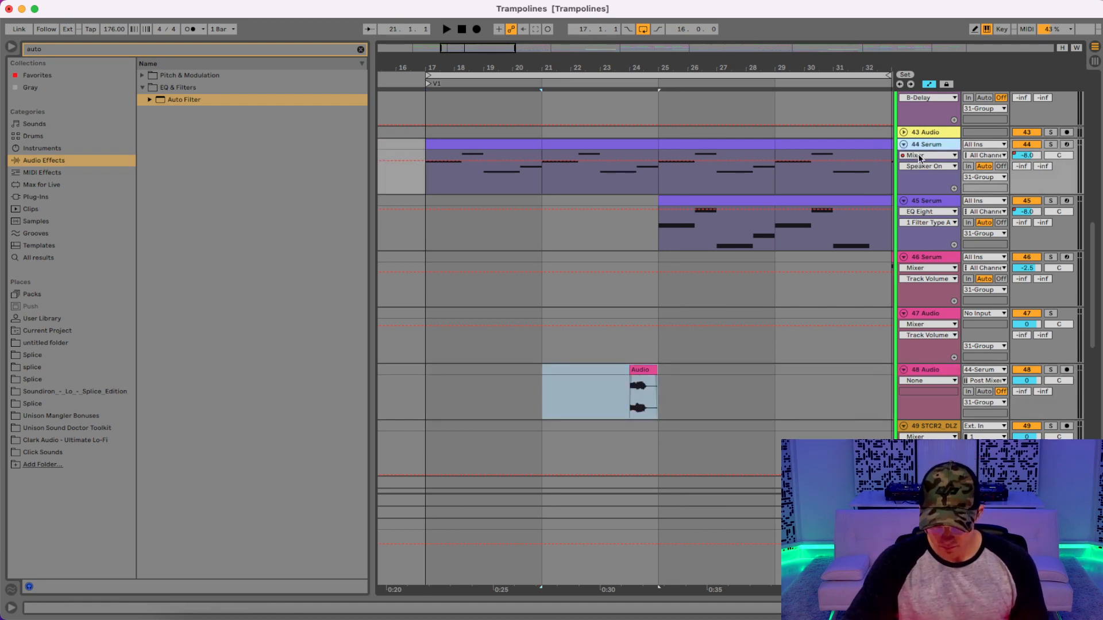
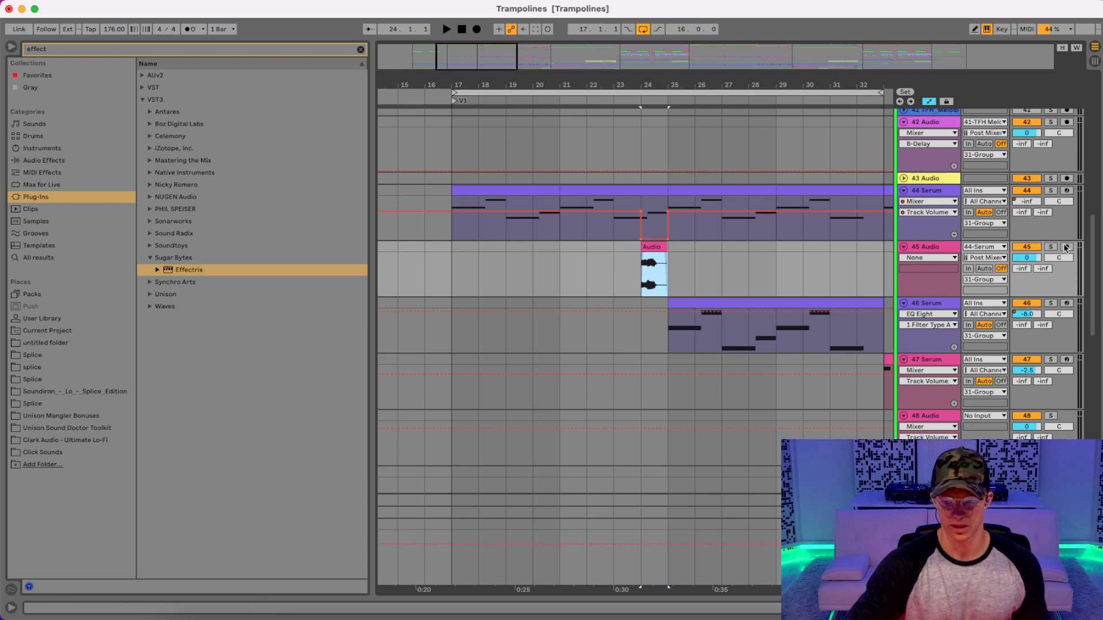
- Solo the 44 Serum and 45 Audio tracks, listen from bar 23 through the bass fill, and clear the solos
{"action": "left_click", "coordinate": [1050, 246]}
{"action": "left_click", "coordinate": [1050, 191]}
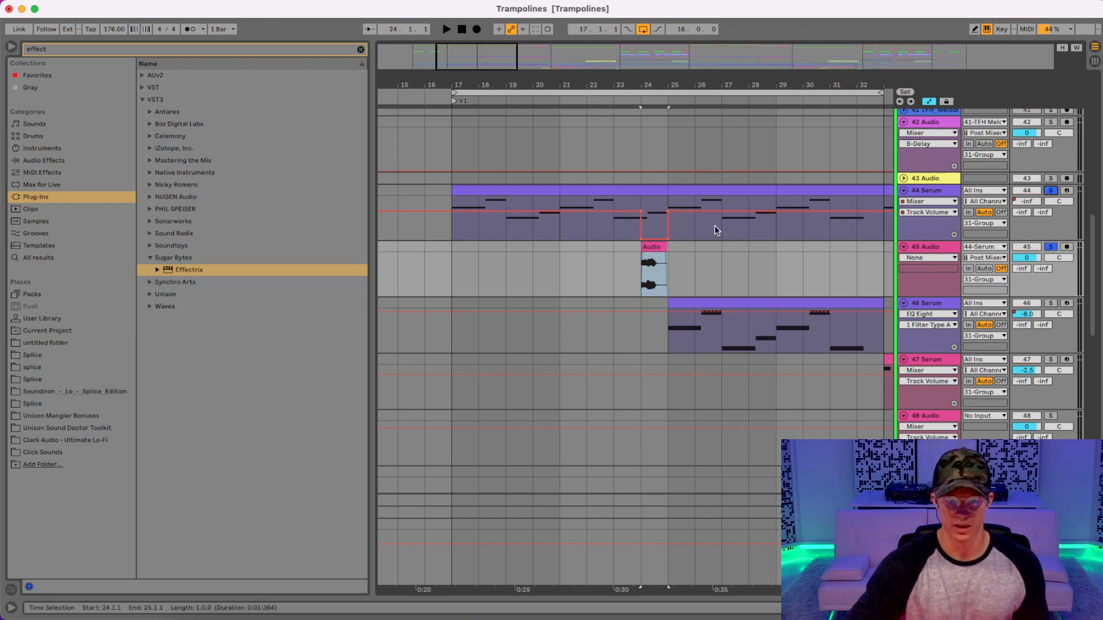
{"action": "left_click", "coordinate": [613, 195]}
{"action": "key", "text": "space"}
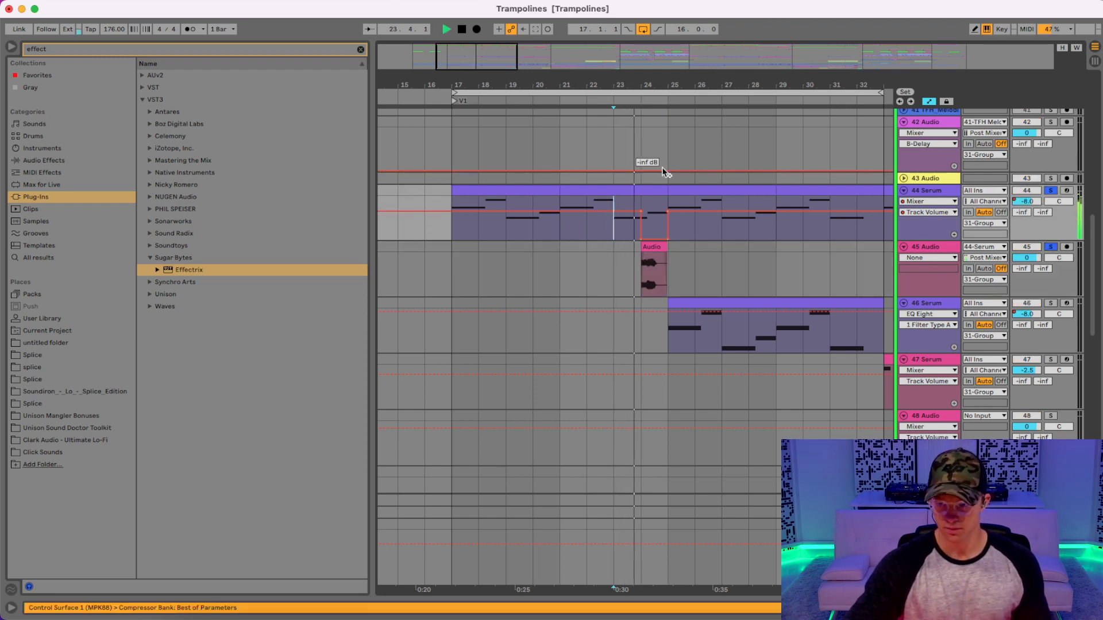
{"action": "key", "text": "space"}
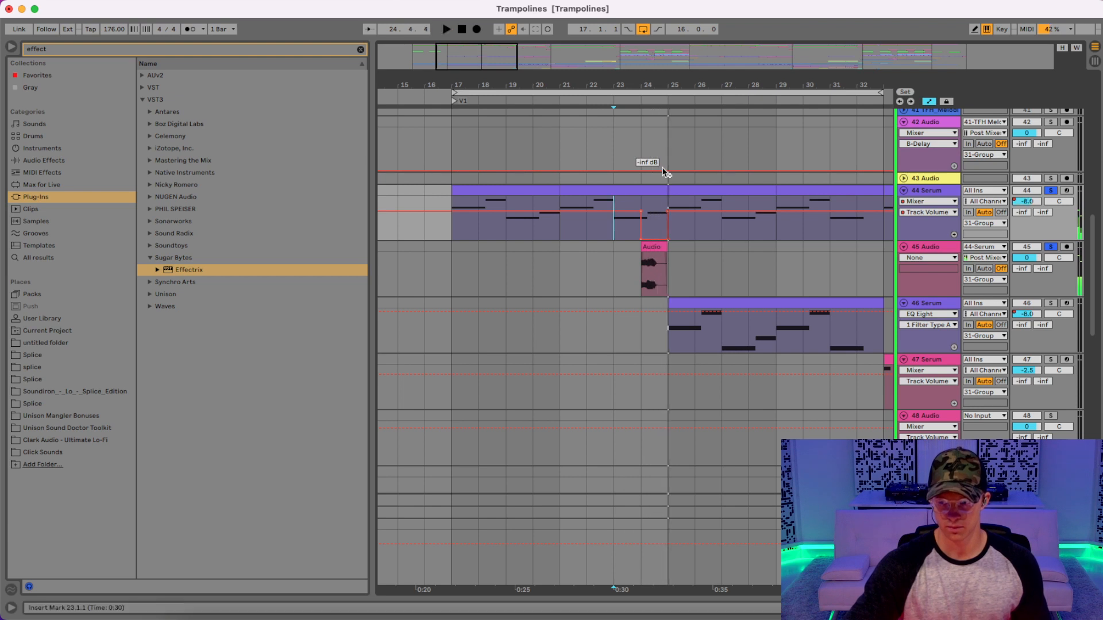
{"action": "left_click", "coordinate": [1050, 249]}
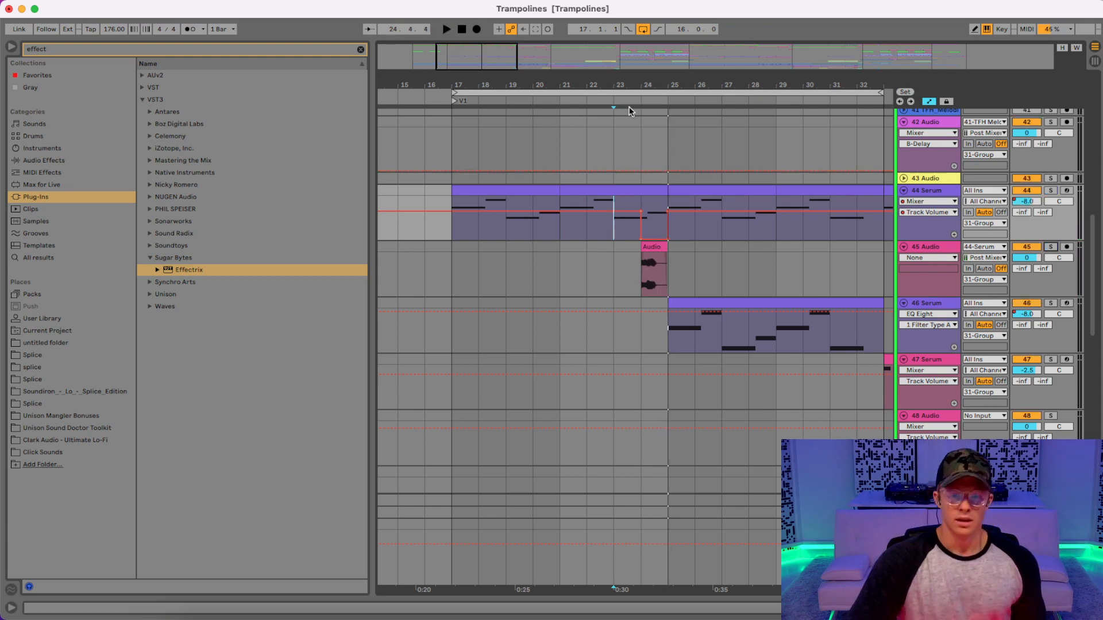
- Examine the fill in the wider arrangement, highlighting bars 23 to 26 and bars 29 to 73 across 44 Serum and 45 Audio
{"action": "left_click_drag", "start_coordinate": [634, 85], "coordinate": [634, 46]}
{"action": "left_click_drag", "start_coordinate": [576, 92], "coordinate": [532, 92]}
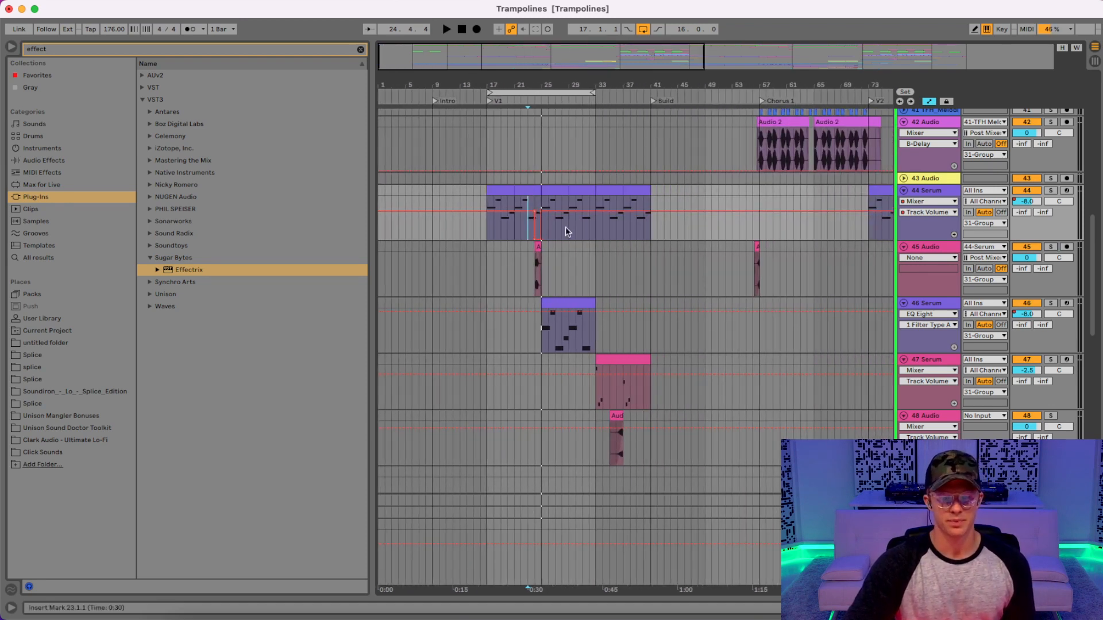
{"action": "left_click_drag", "start_coordinate": [489, 278], "coordinate": [592, 193]}
{"action": "left_click_drag", "start_coordinate": [528, 273], "coordinate": [547, 191]}
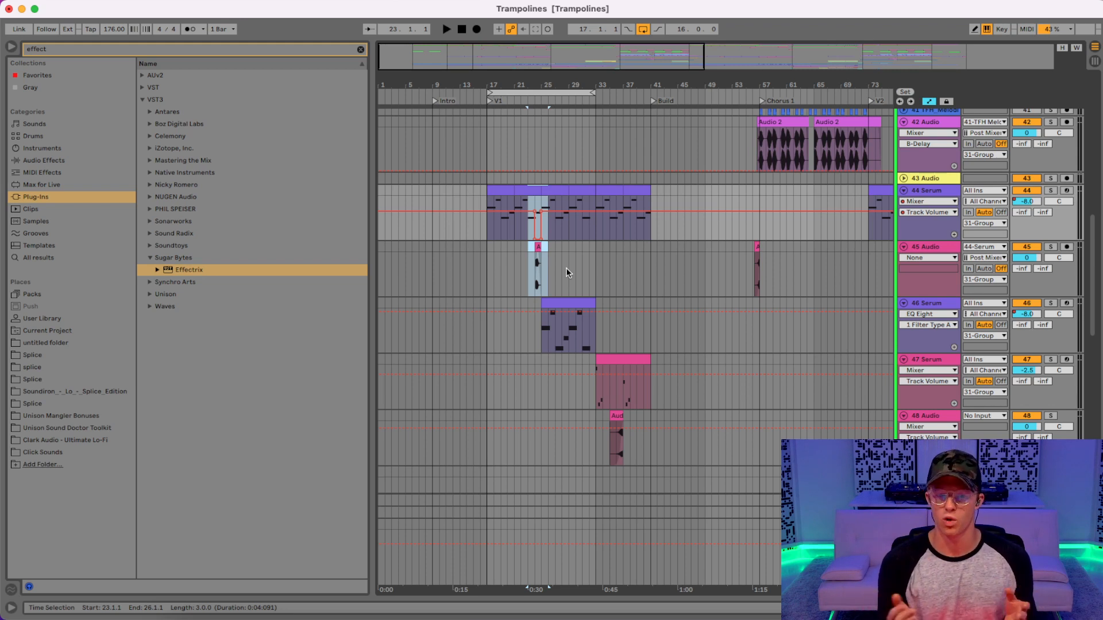
{"action": "left_click_drag", "start_coordinate": [489, 263], "coordinate": [873, 218]}
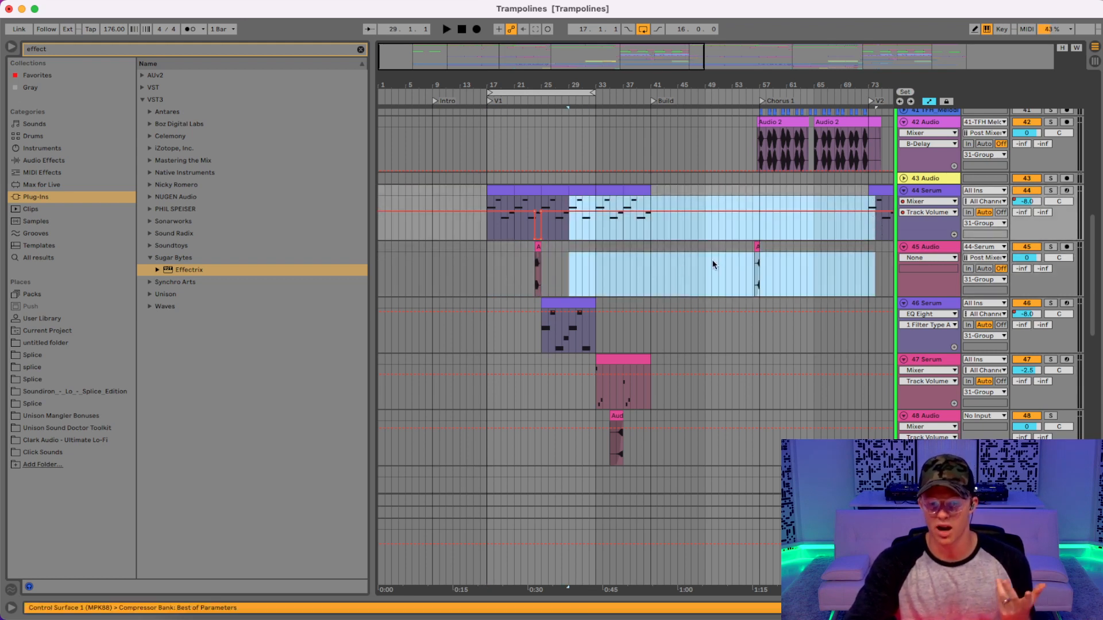
{"action": "left_click", "coordinate": [561, 269]}
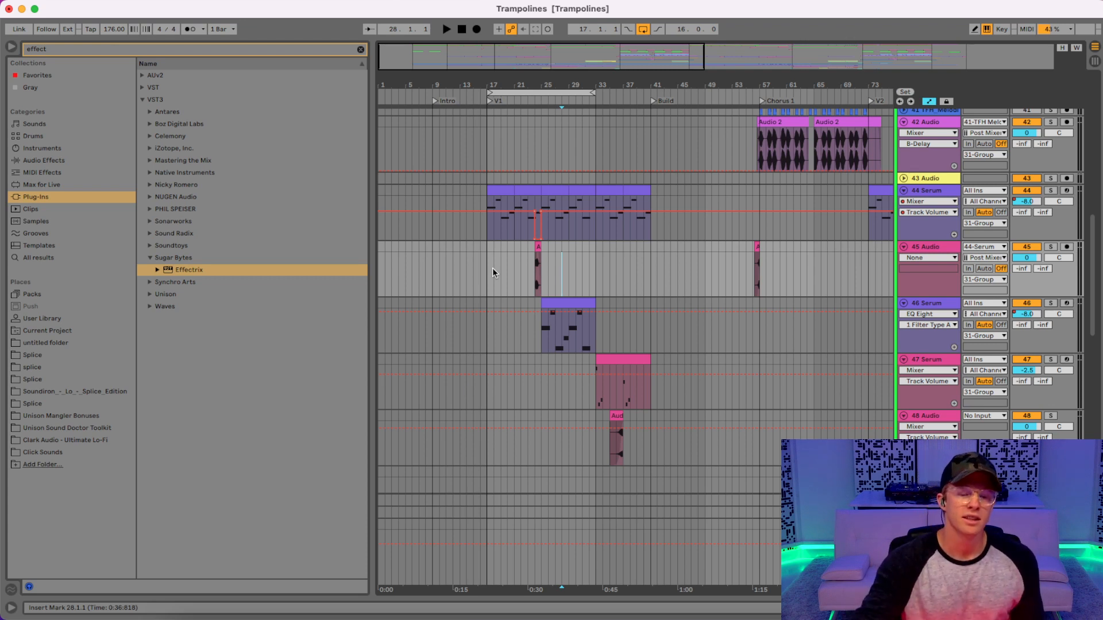
- Highlight bars 21 to 33 on the 45 Audio track, then bars 21 to 30 across tracks 42 to 45
{"action": "left_click_drag", "start_coordinate": [485, 262], "coordinate": [513, 257]}
{"action": "left_click", "coordinate": [595, 247]}
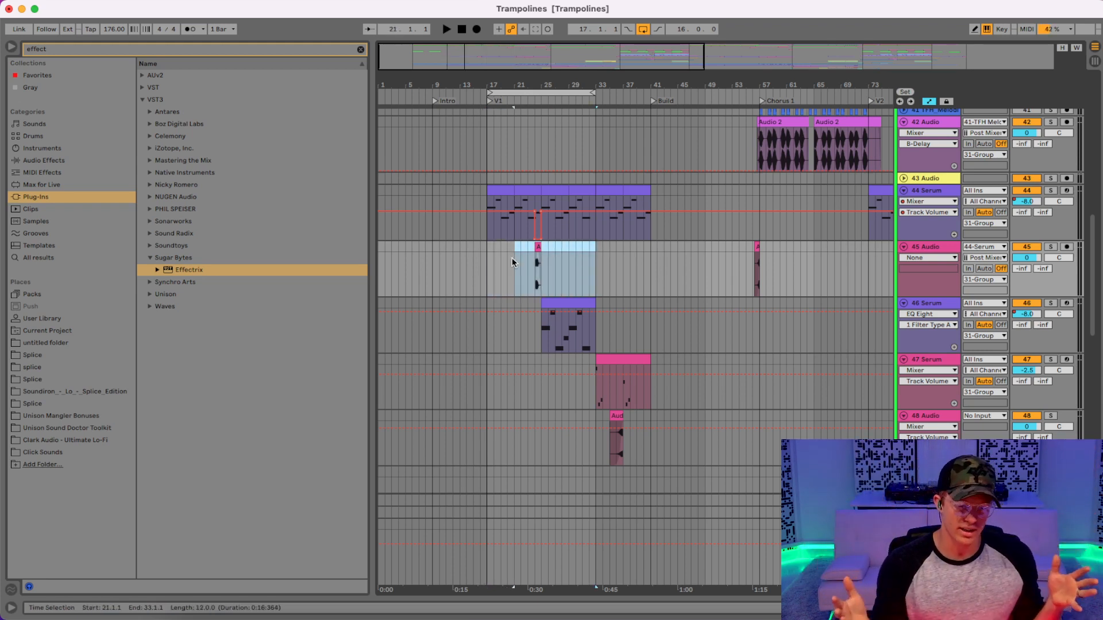
{"action": "left_click", "coordinate": [512, 257]}
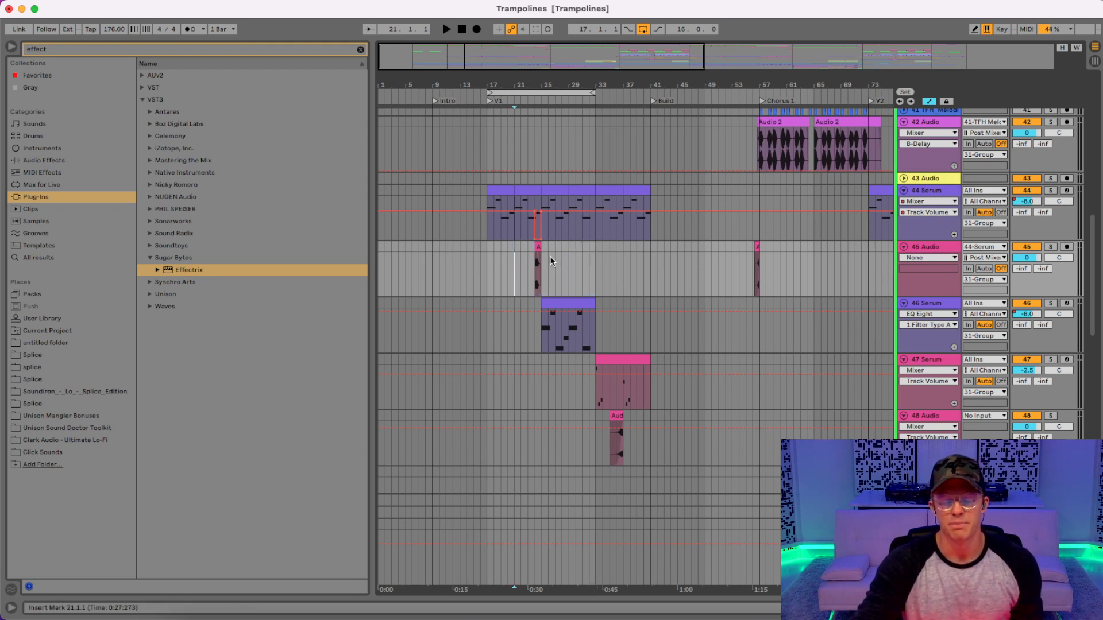
{"action": "left_click_drag", "start_coordinate": [514, 175], "coordinate": [575, 277]}
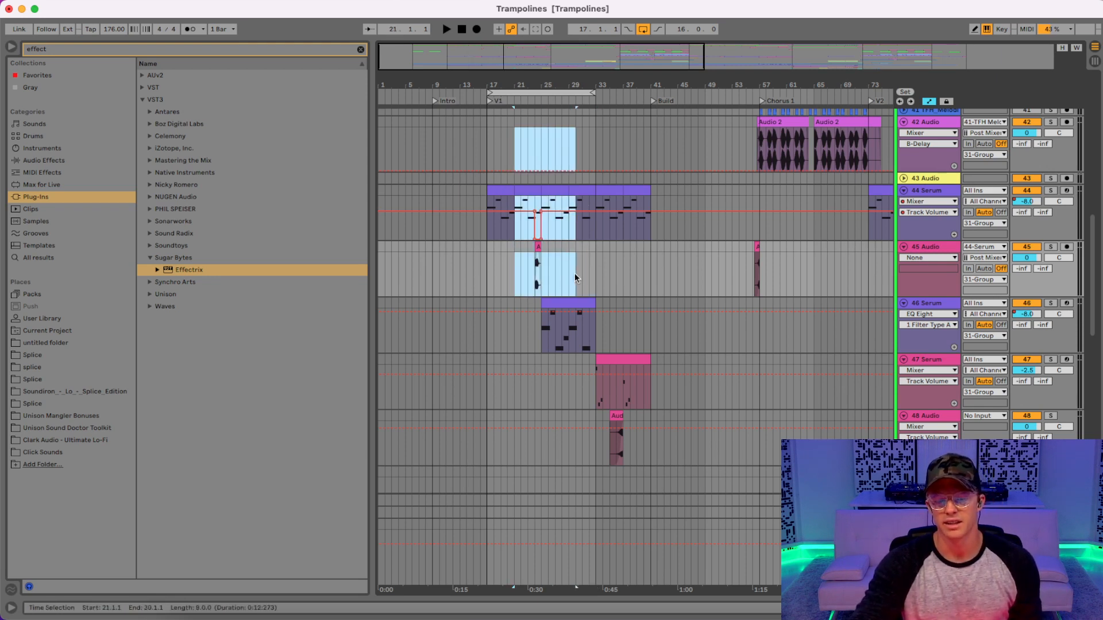
{"action": "left_click", "coordinate": [570, 271]}
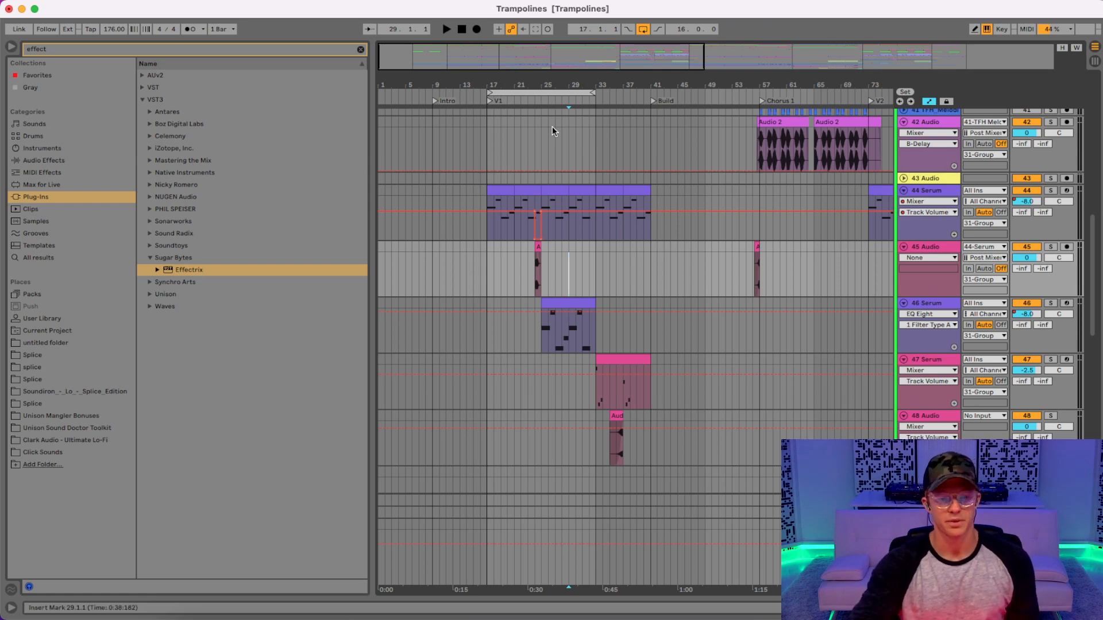
- Play the arrangement from bar 22 through the bass fill on the 45 Audio track
{"action": "left_click", "coordinate": [521, 273]}
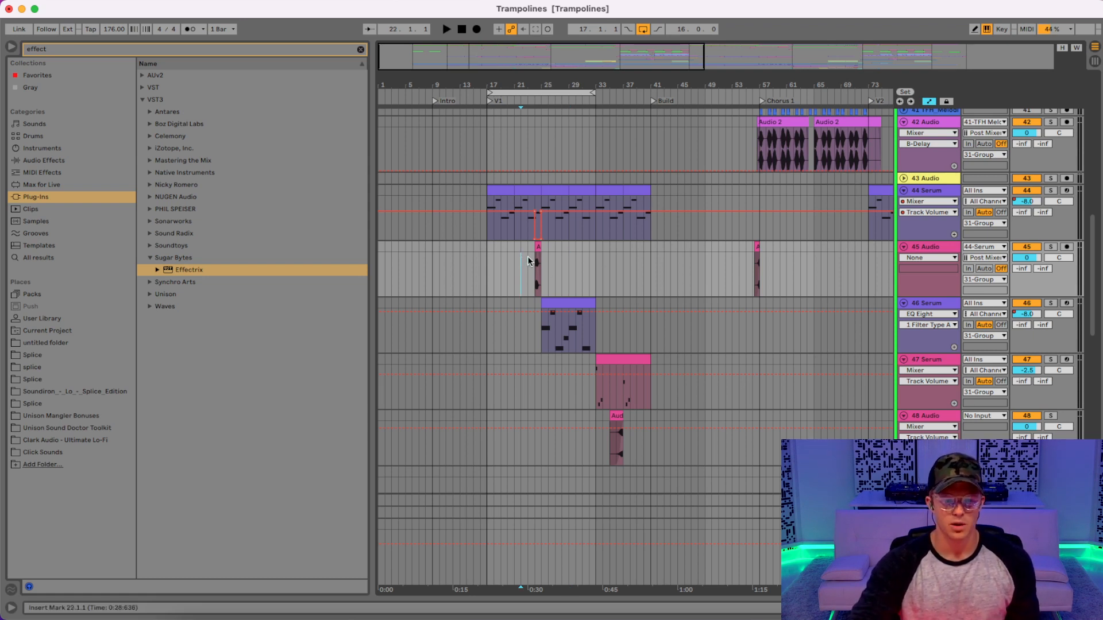
{"action": "key", "text": "space"}
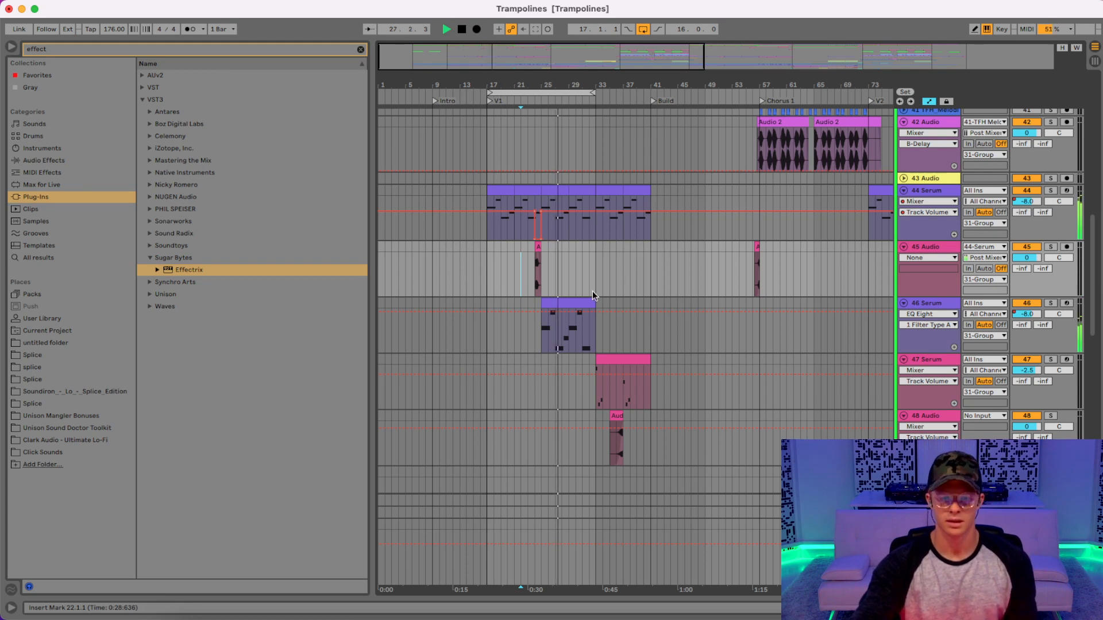
{"action": "key", "text": "space"}
- Solo the 46 Serum clip at bar 25, listen to it, and inspect its EQ Eight low cut in the enlarged display
{"action": "left_click", "coordinate": [574, 301]}
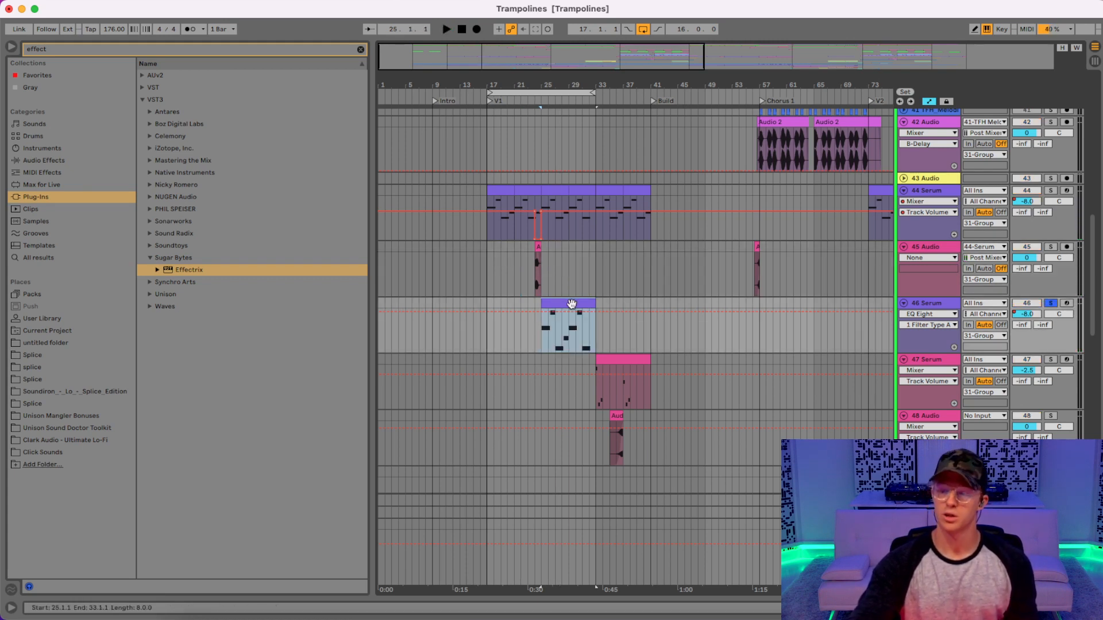
{"action": "key", "text": "space"}
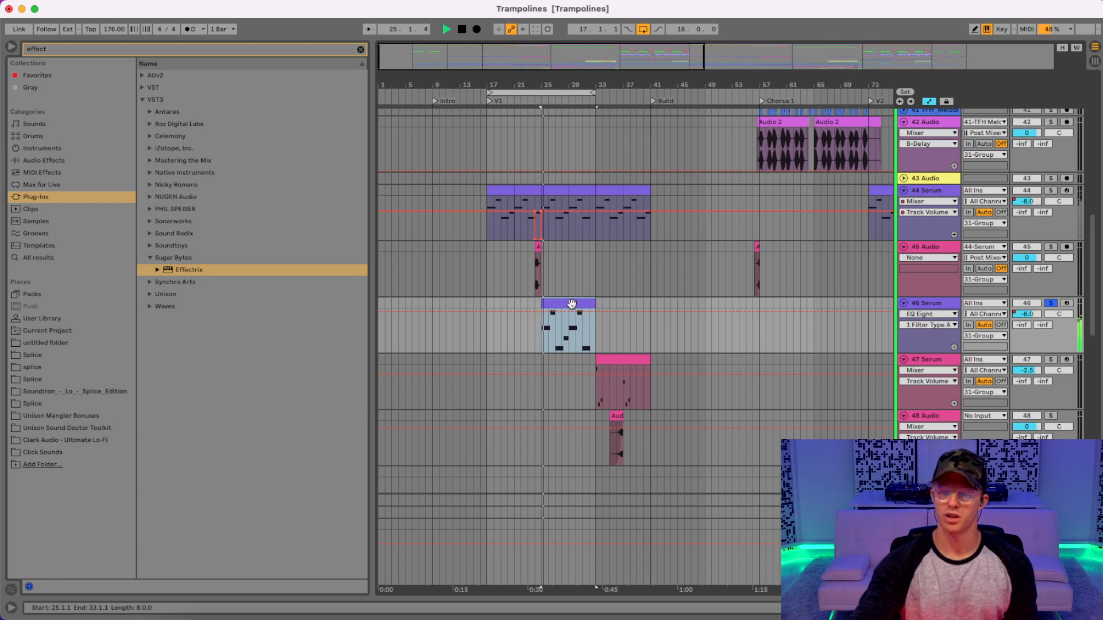
{"action": "left_click", "coordinate": [916, 303]}
{"action": "double_click", "coordinate": [917, 303]}
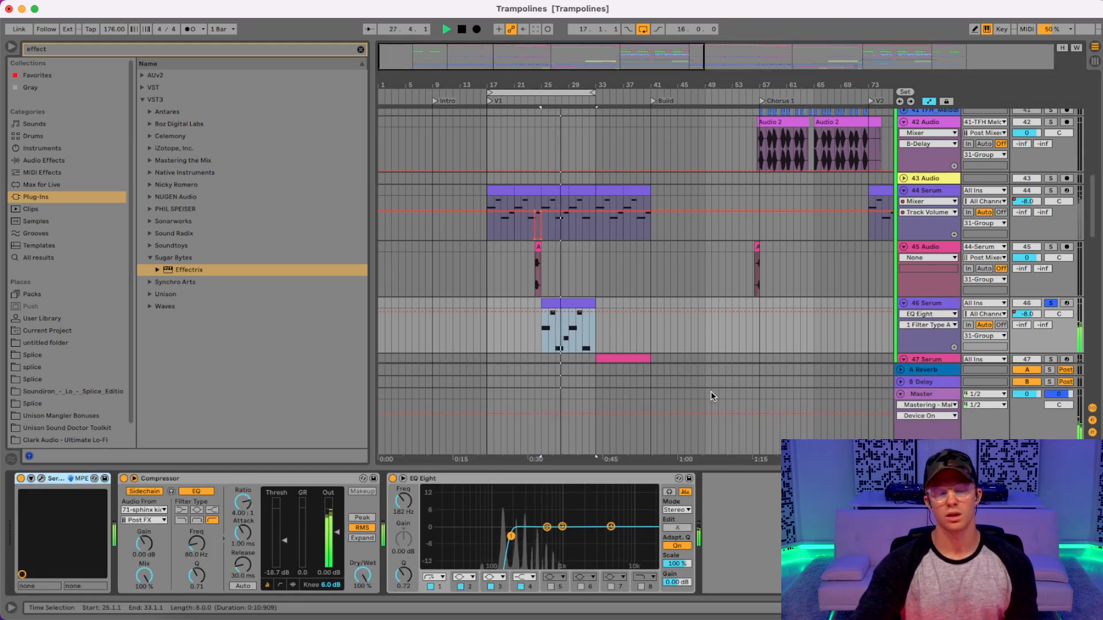
{"action": "double_click", "coordinate": [555, 497]}
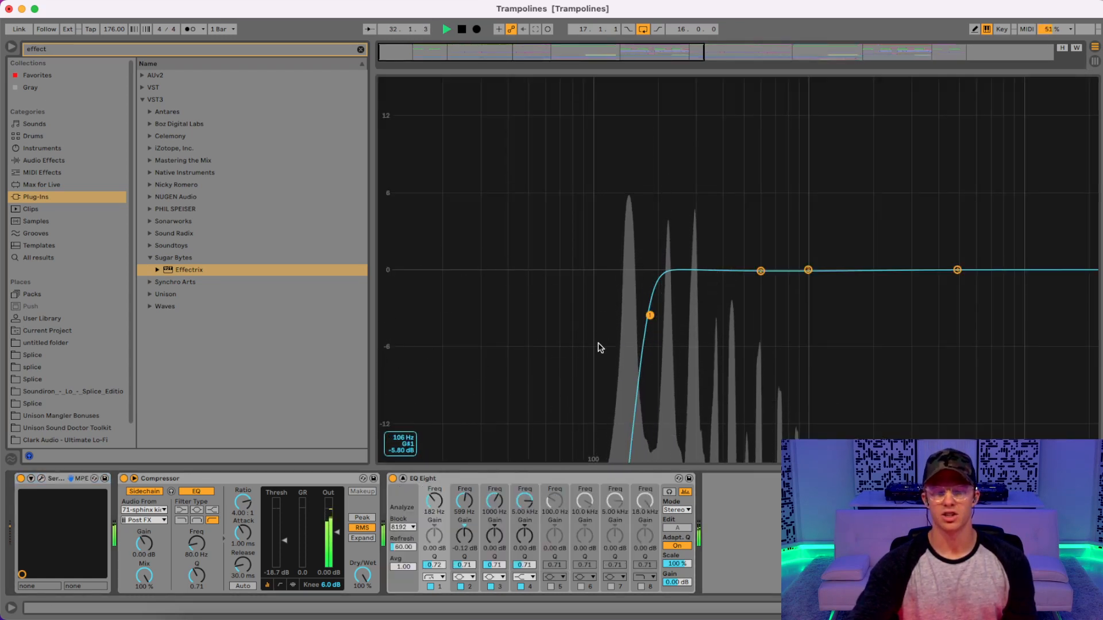
{"action": "double_click", "coordinate": [774, 166]}
{"action": "key", "text": "space"}
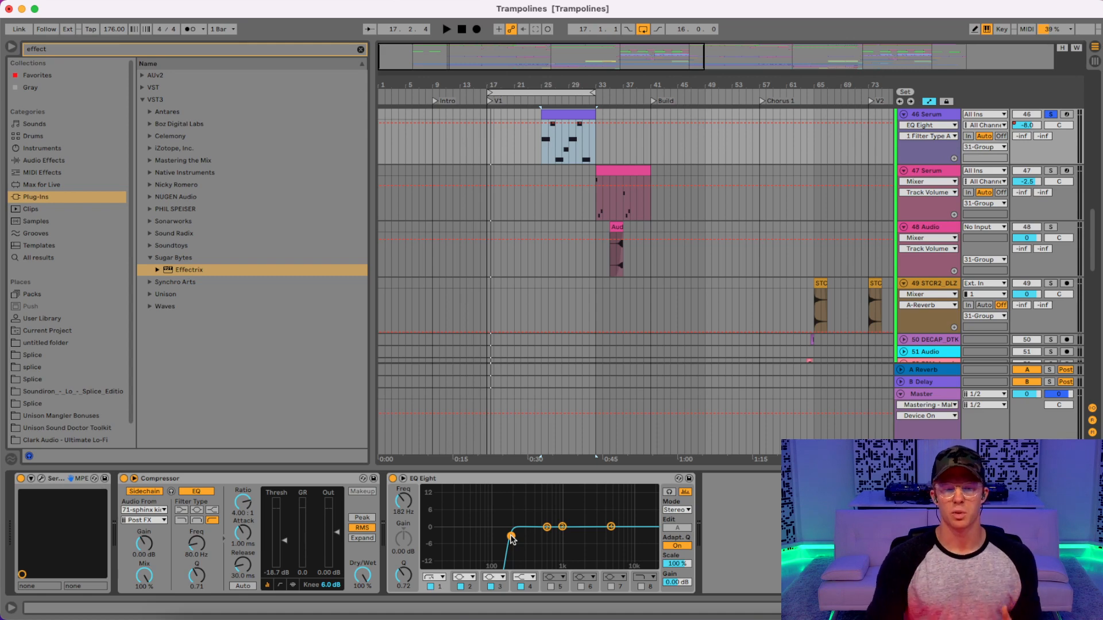
- Solo the 44 Serum and 45 Audio tracks together with 46 Serum, listen through V1, and clear the solos
{"action": "scroll", "coordinate": [670, 239], "scroll_direction": "up", "scroll_amount": 5}
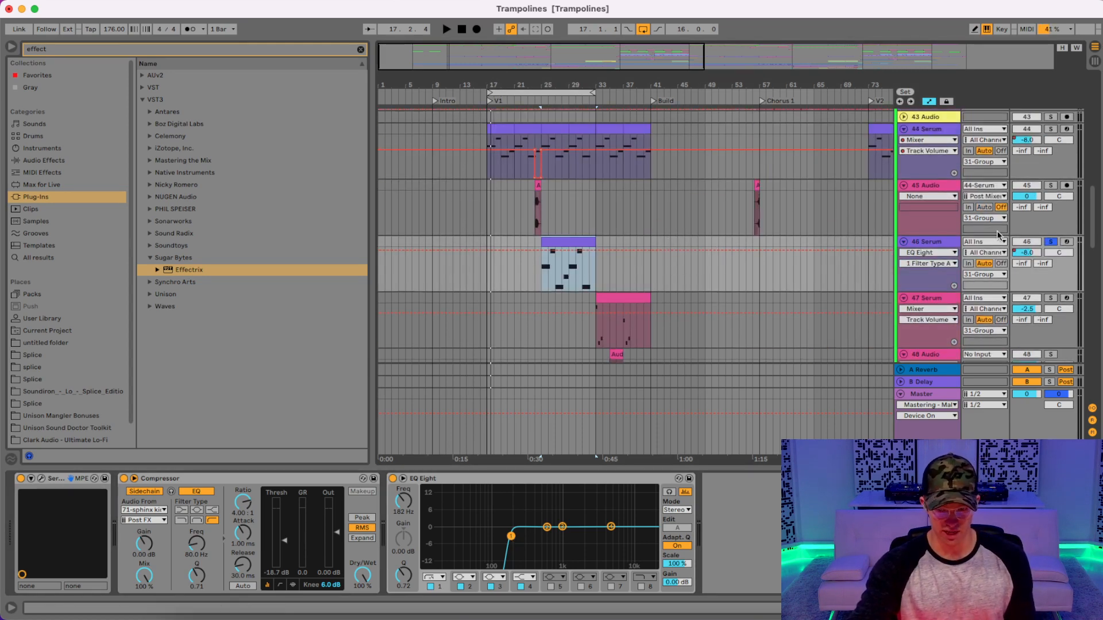
{"action": "left_click", "coordinate": [1050, 130]}
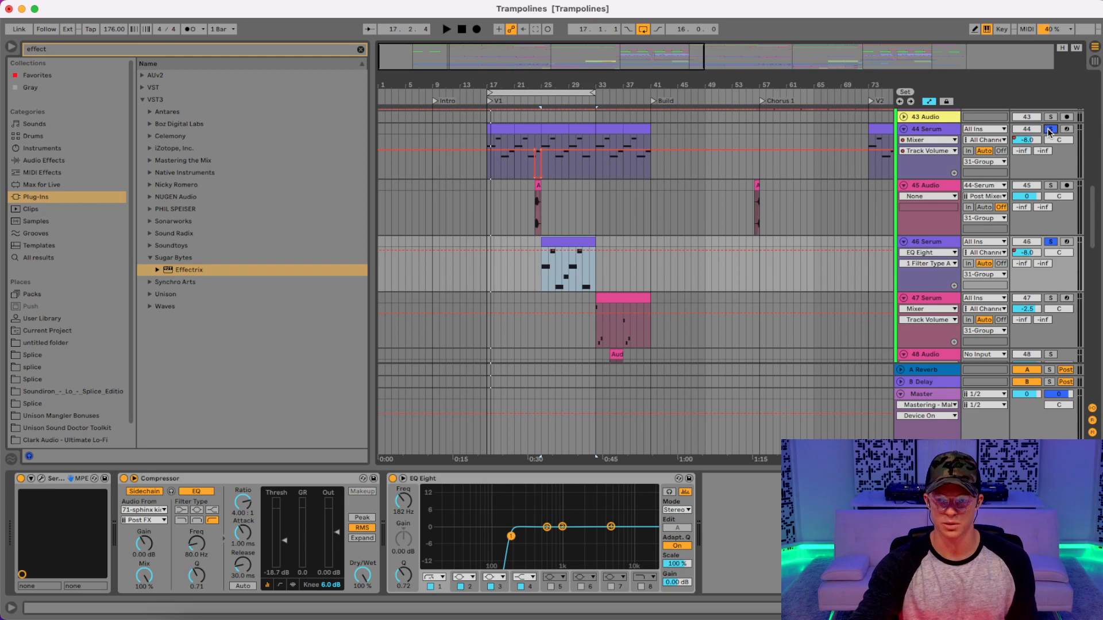
{"action": "left_click", "coordinate": [531, 98]}
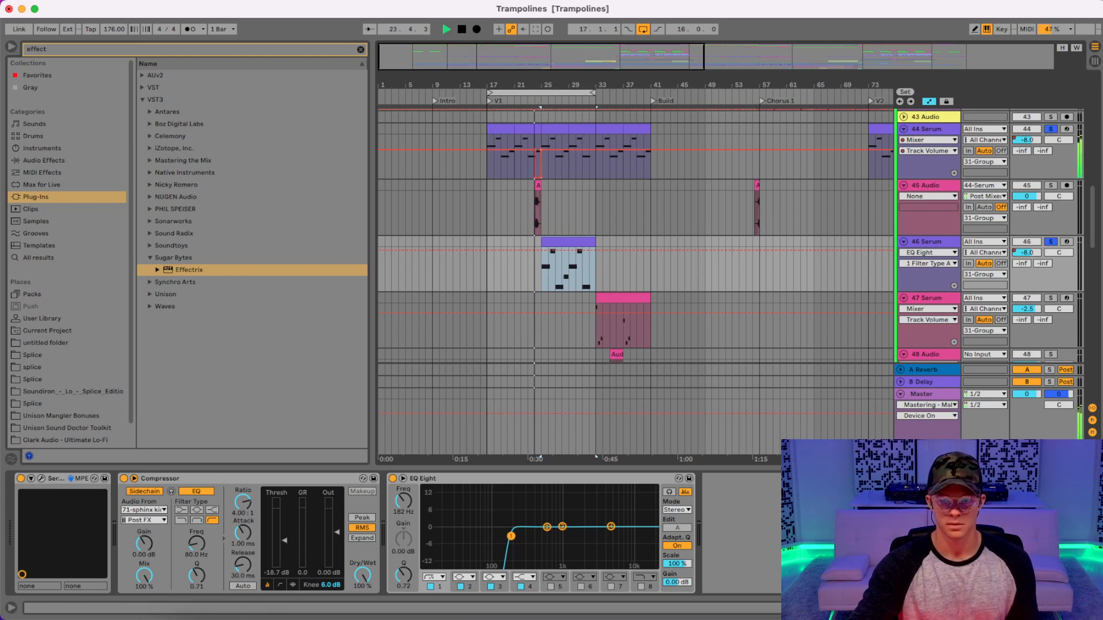
{"action": "left_click", "coordinate": [1050, 186]}
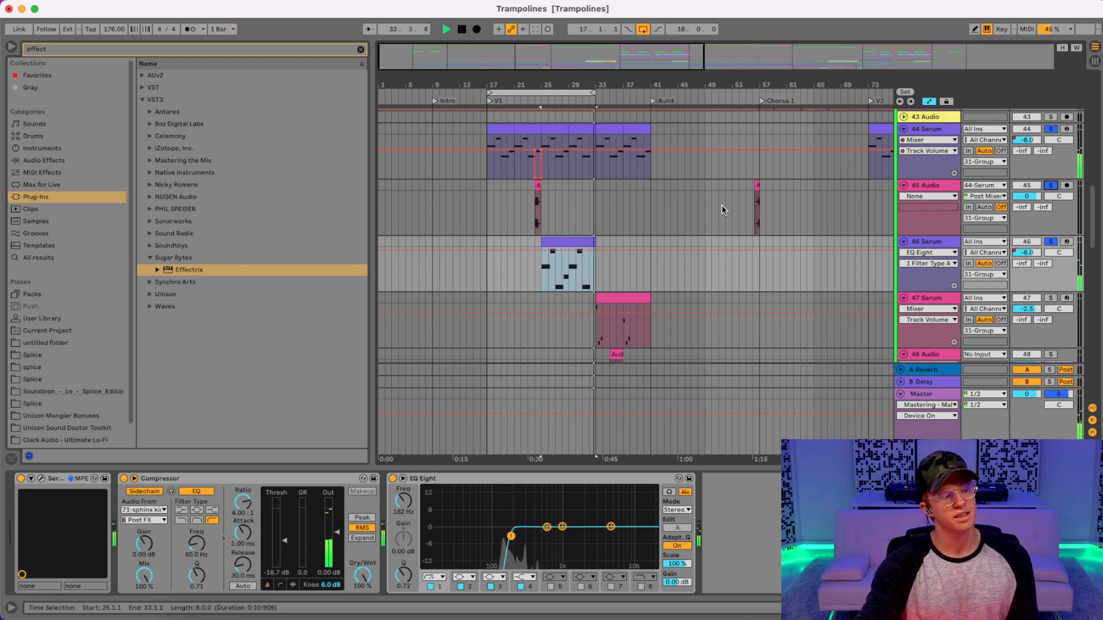
{"action": "key", "text": "space"}
{"action": "left_click", "coordinate": [1050, 186]}
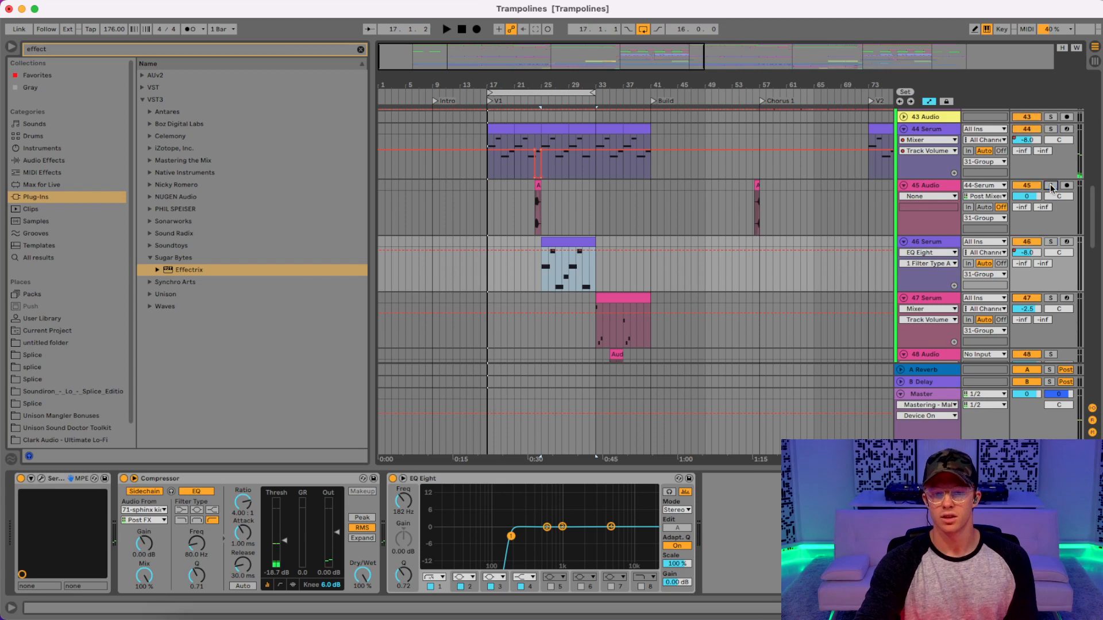
- Select the V1 loop from bars 17 to 33 and collapse tracks 44 to 47
{"action": "left_click", "coordinate": [564, 90]}
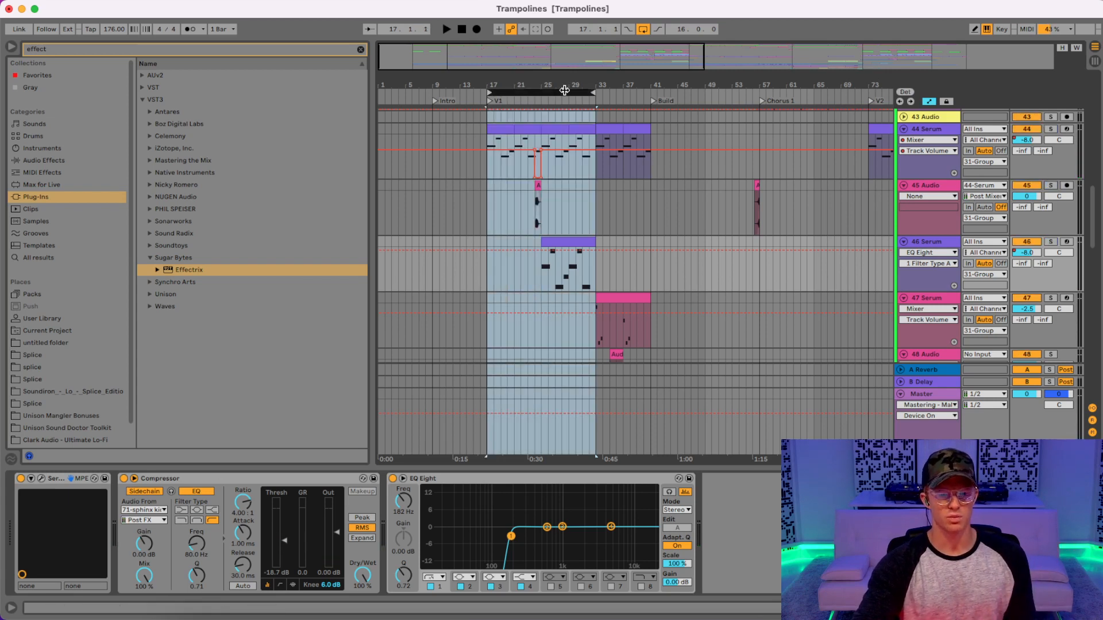
{"action": "left_click", "coordinate": [903, 242]}
{"action": "left_click", "coordinate": [903, 185]}
{"action": "left_click", "coordinate": [903, 129]}
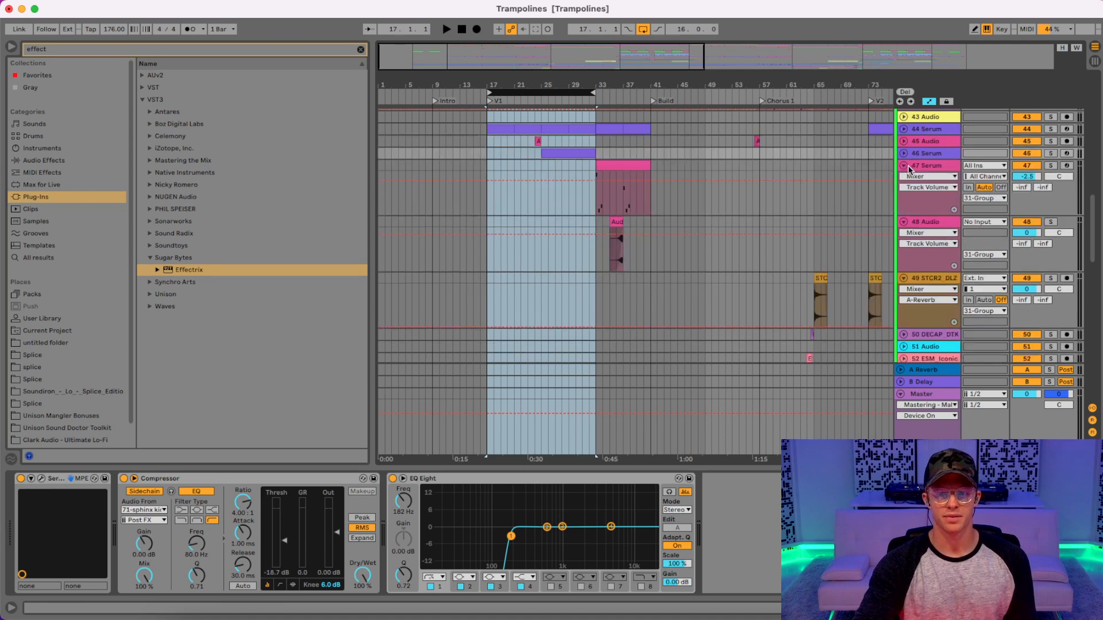
{"action": "left_click", "coordinate": [903, 166]}
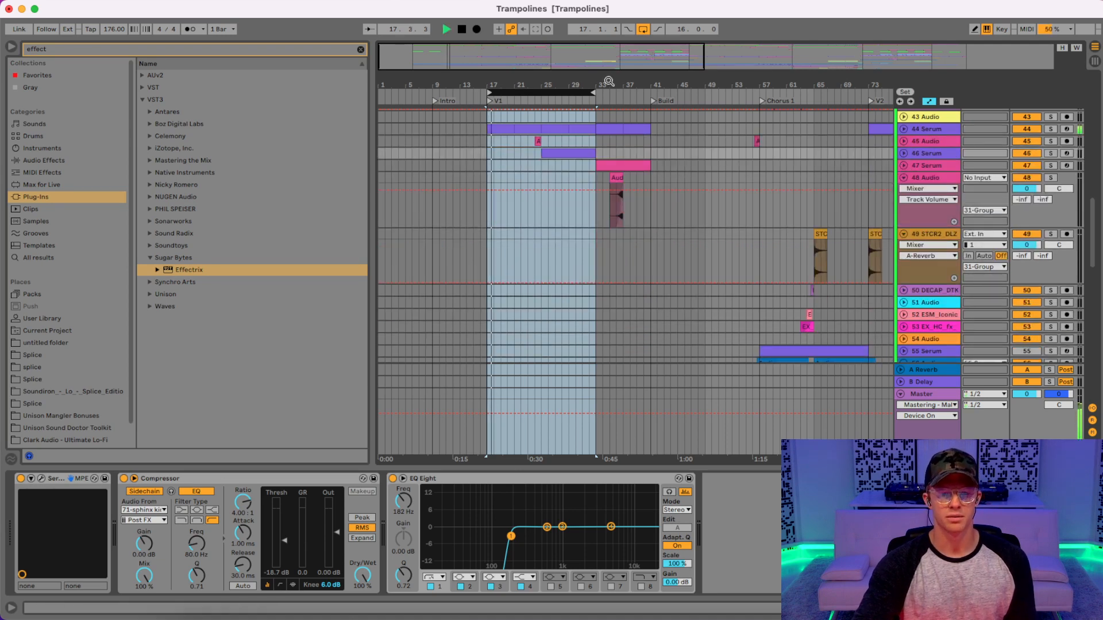
- Listen to V1 in the full mix while surveying the vocal, synth and bass tracks across the whole arrangement
{"action": "left_click_drag", "start_coordinate": [608, 84], "coordinate": [608, 49]}
{"action": "scroll", "coordinate": [502, 268], "scroll_direction": "up", "scroll_amount": 4}
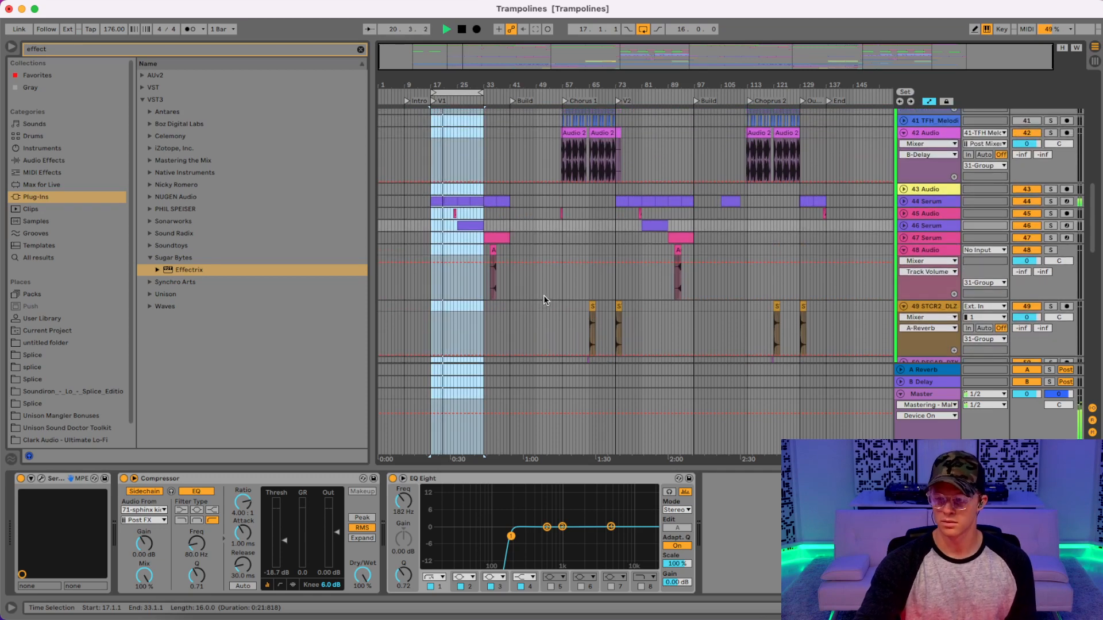
{"action": "scroll", "coordinate": [543, 296], "scroll_direction": "up", "scroll_amount": 10}
{"action": "scroll", "coordinate": [544, 301], "scroll_direction": "down", "scroll_amount": 10}
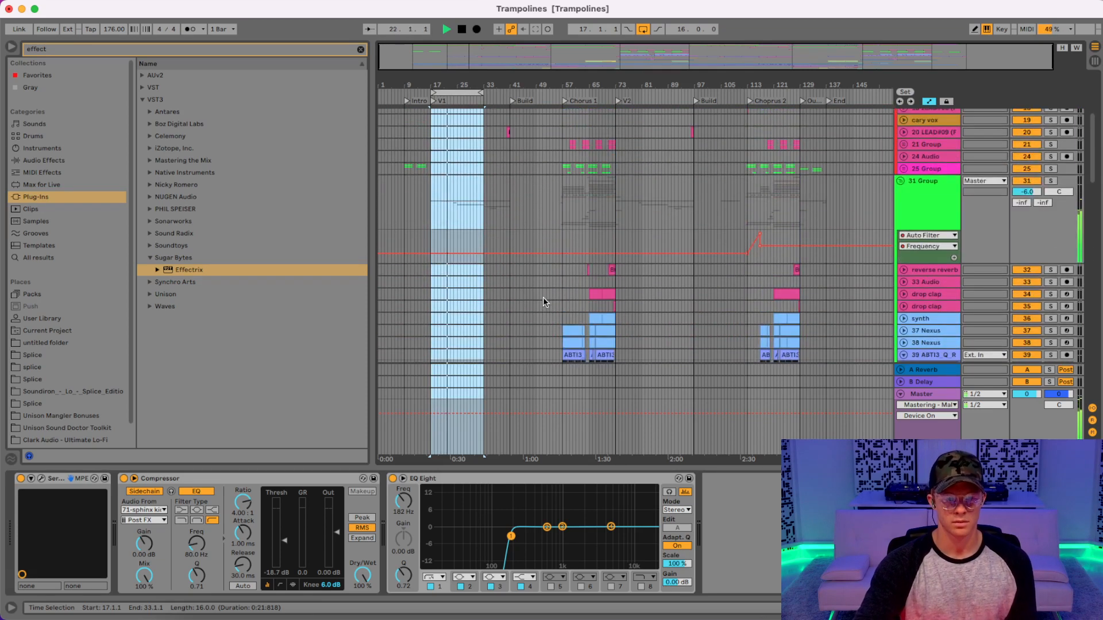
{"action": "scroll", "coordinate": [542, 300], "scroll_direction": "up", "scroll_amount": 3}
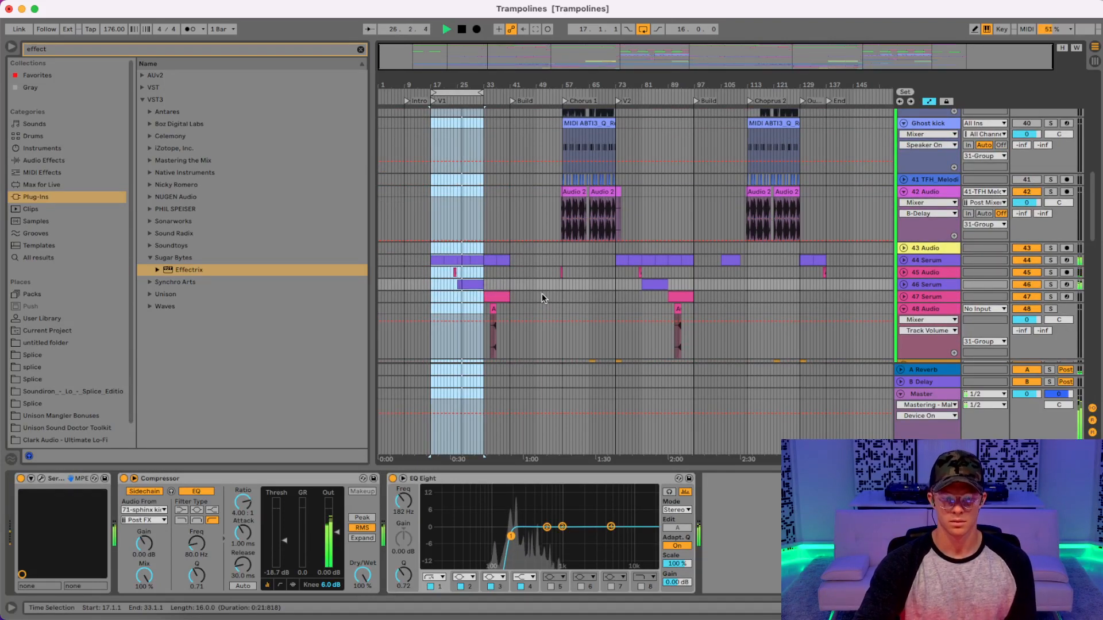
{"action": "key", "text": "space"}
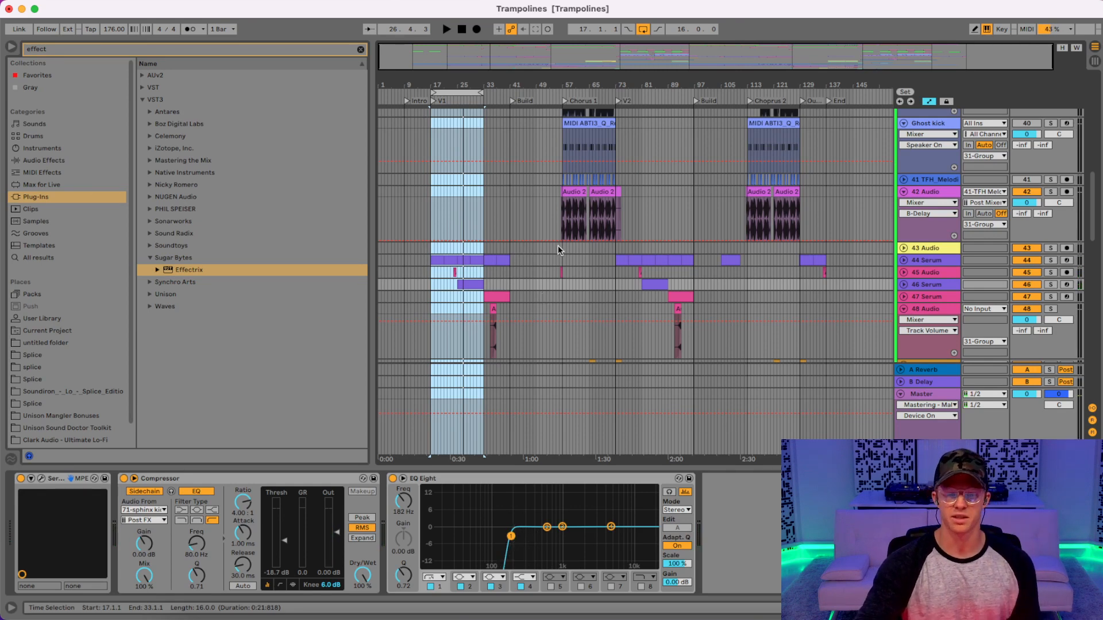
- Examine V1's drum, bass and vocal tracks from the 66 Group up to the vocal layers
{"action": "scroll", "coordinate": [491, 291], "scroll_direction": "down", "scroll_amount": 15}
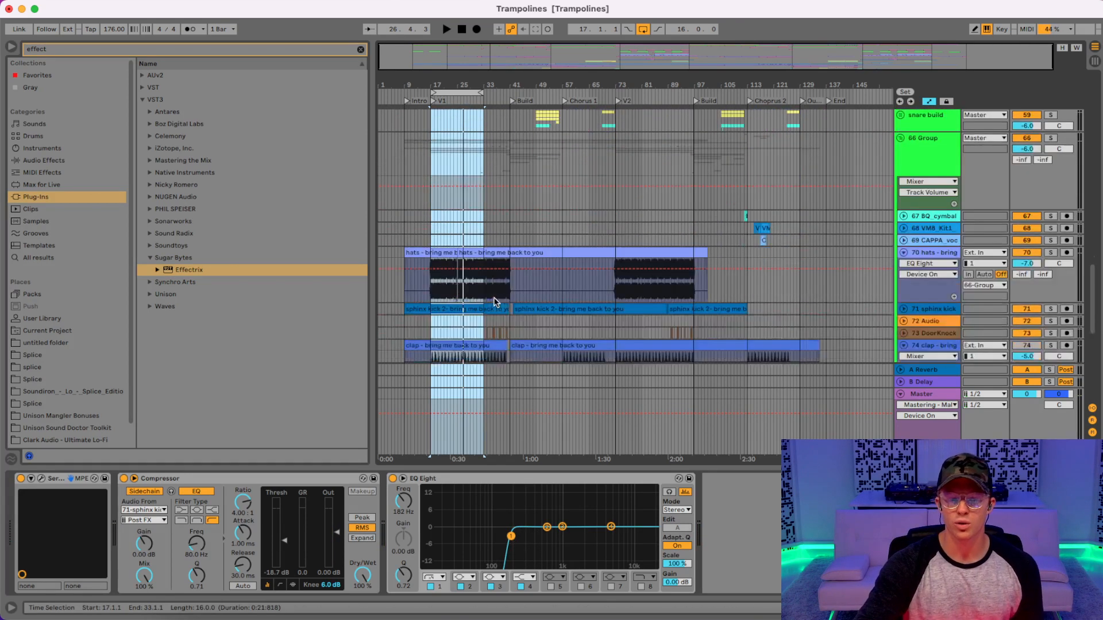
{"action": "scroll", "coordinate": [493, 302], "scroll_direction": "up", "scroll_amount": 15}
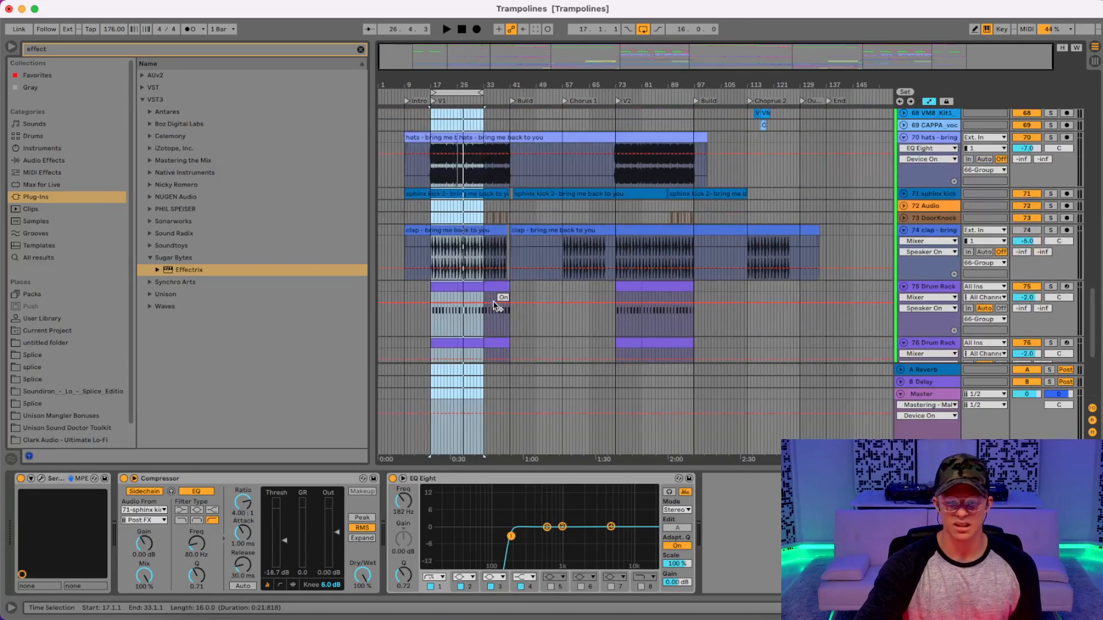
{"action": "scroll", "coordinate": [493, 303], "scroll_direction": "up", "scroll_amount": 5}
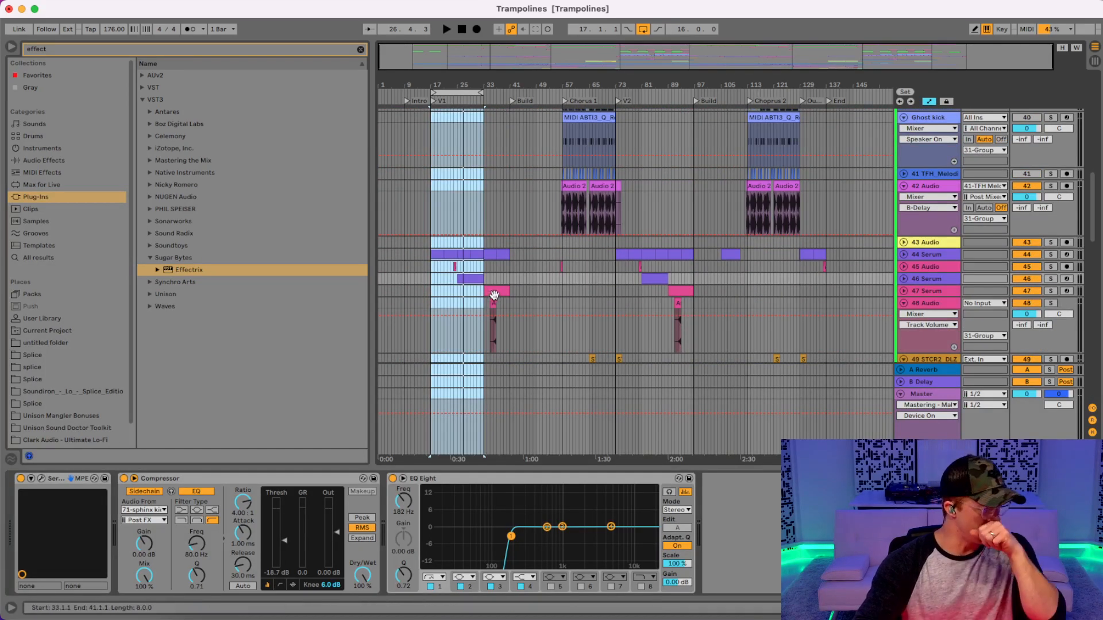
{"action": "scroll", "coordinate": [490, 292], "scroll_direction": "up", "scroll_amount": 5}
{"action": "scroll", "coordinate": [489, 287], "scroll_direction": "up", "scroll_amount": 12}
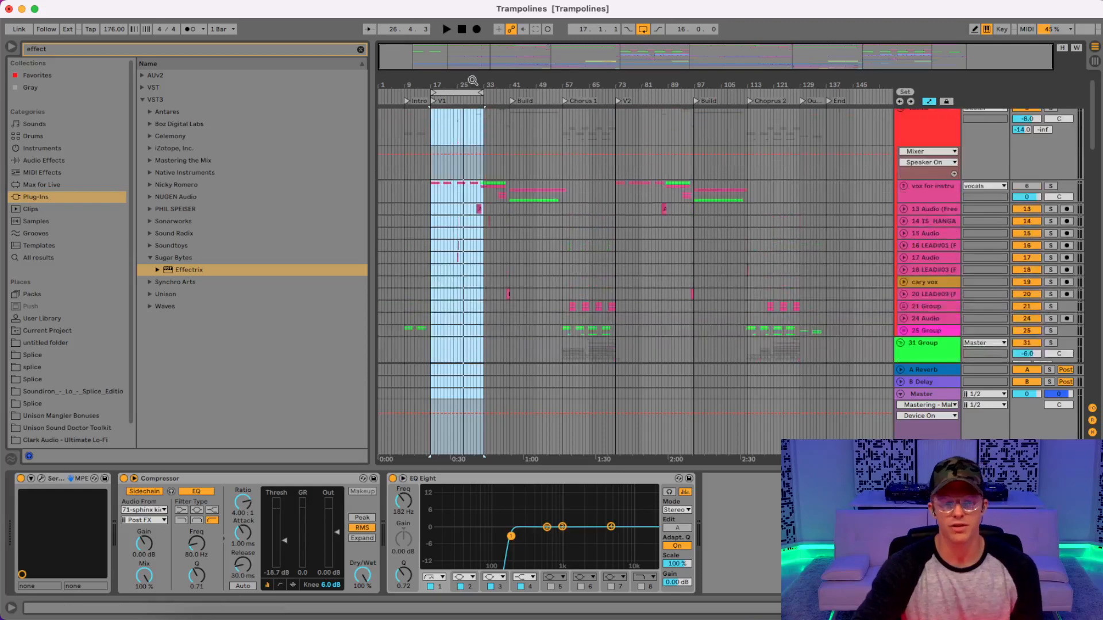
- Solo the 17 Audio track and listen to its short vocal clip at bar 25
{"action": "left_click_drag", "start_coordinate": [460, 87], "coordinate": [611, 88]}
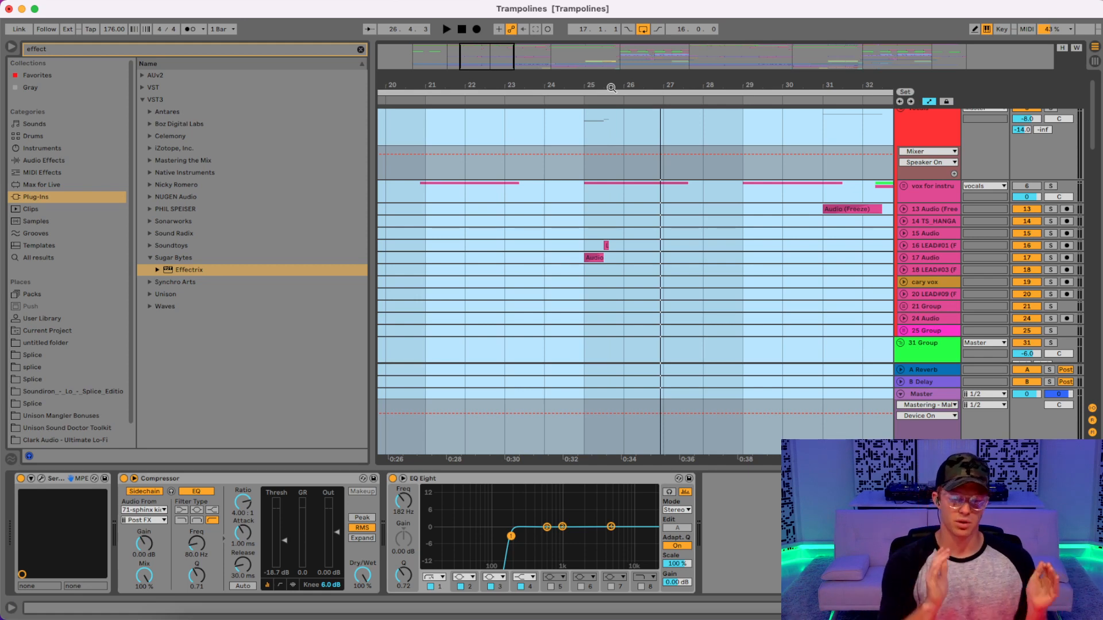
{"action": "left_click", "coordinate": [585, 251]}
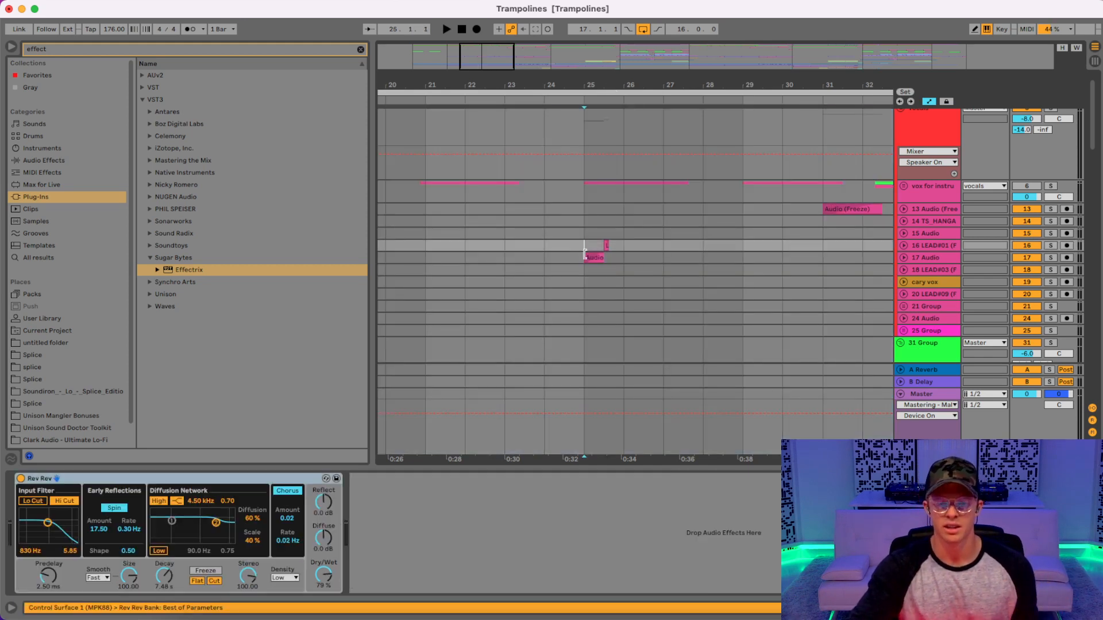
{"action": "left_click", "coordinate": [595, 259]}
{"action": "left_click", "coordinate": [1051, 257]}
{"action": "key", "text": "space"}
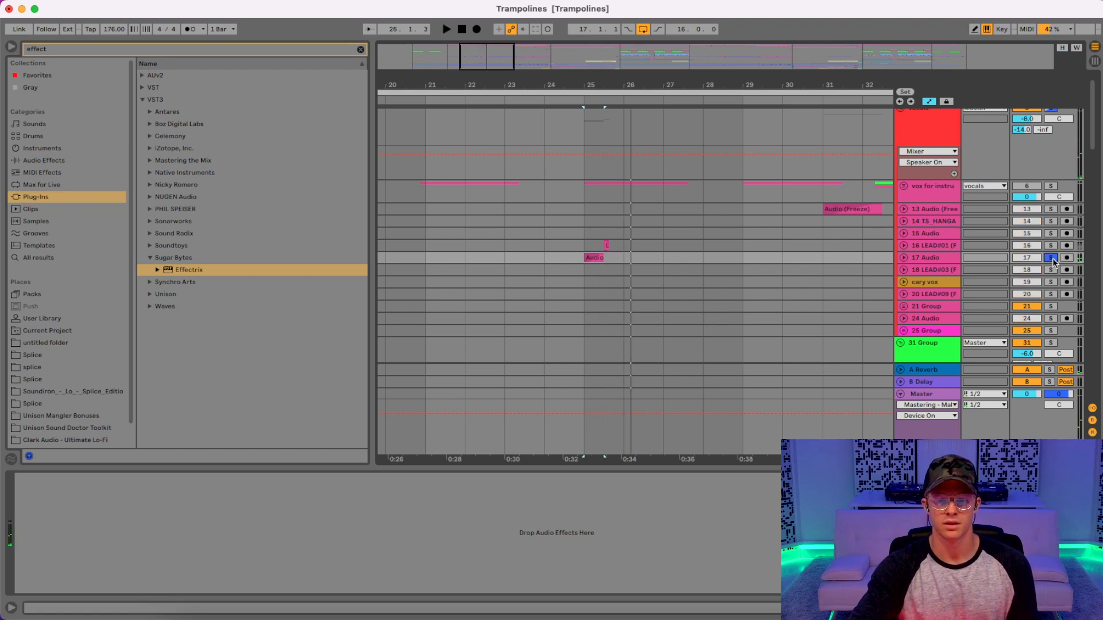
- Move the loop to bars 25 to 41, play it in the full mix, and highlight bars 33 to 41 on 42 Audio
{"action": "scroll", "coordinate": [686, 199], "scroll_direction": "down", "scroll_amount": 10}
{"action": "left_click_drag", "start_coordinate": [650, 85], "coordinate": [648, 40]}
{"action": "scroll", "coordinate": [598, 248], "scroll_direction": "down", "scroll_amount": 7}
{"action": "scroll", "coordinate": [598, 251], "scroll_direction": "up", "scroll_amount": 3}
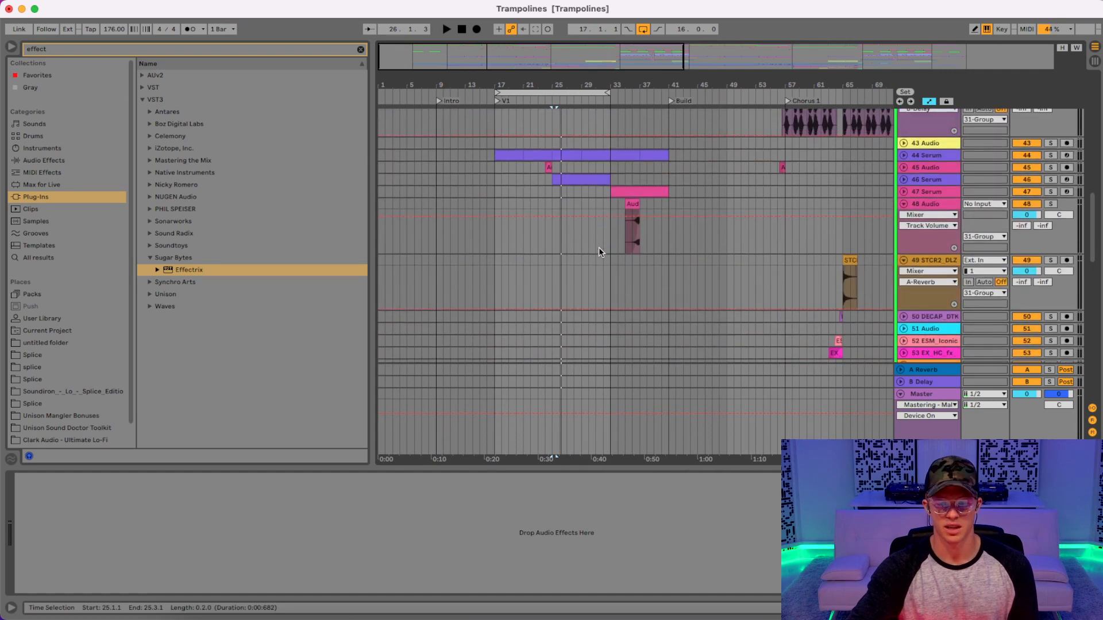
{"action": "scroll", "coordinate": [598, 251], "scroll_direction": "up", "scroll_amount": 4}
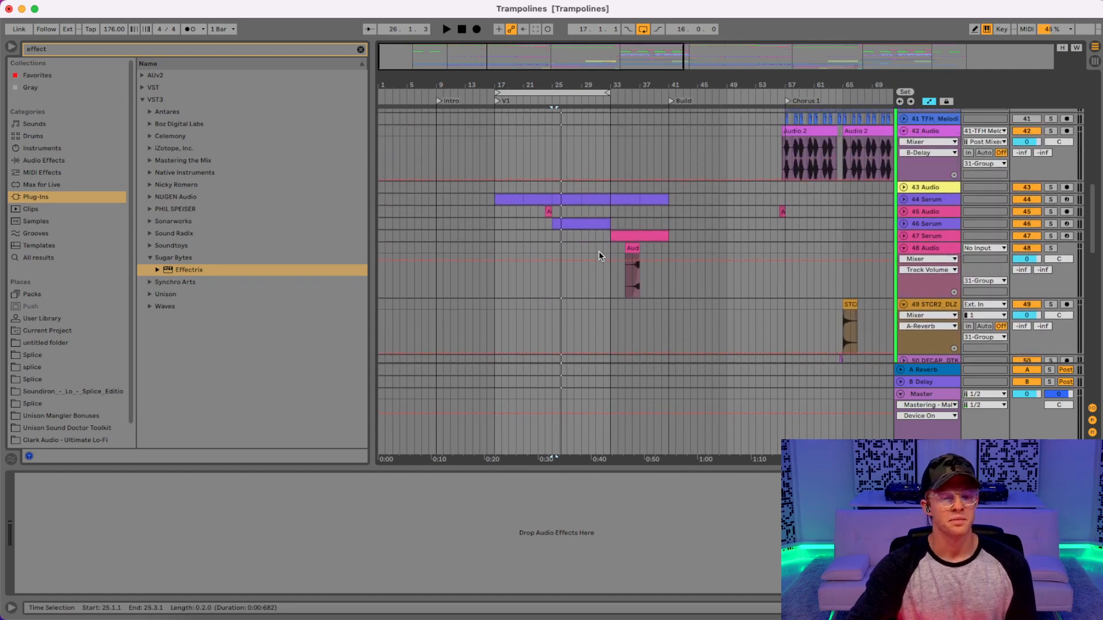
{"action": "left_click_drag", "start_coordinate": [538, 92], "coordinate": [592, 92]}
{"action": "key", "text": "space"}
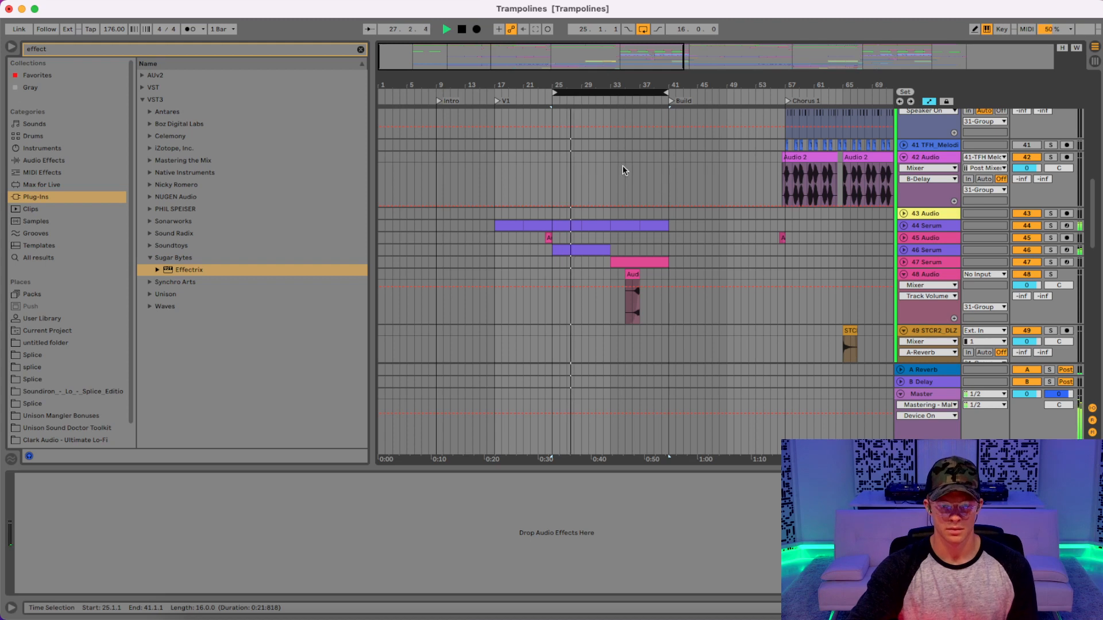
{"action": "left_click_drag", "start_coordinate": [611, 167], "coordinate": [665, 150]}
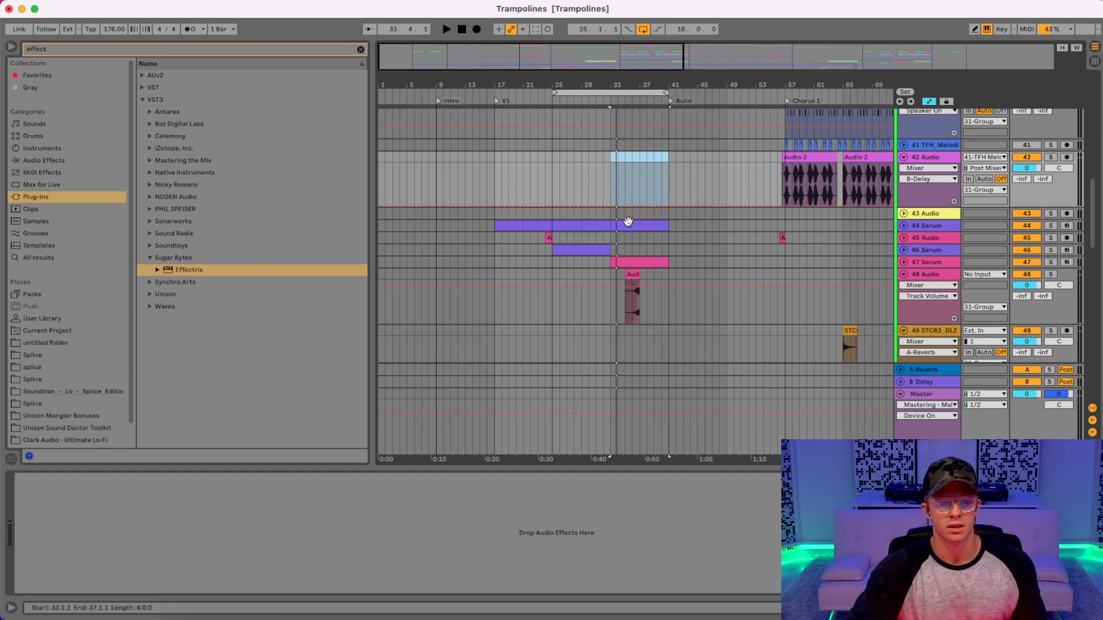
- Expand the 87 OS_BLM track and listen to its clip before bar 33 in solo
{"action": "scroll", "coordinate": [626, 223], "scroll_direction": "down", "scroll_amount": 15}
{"action": "scroll", "coordinate": [625, 221], "scroll_direction": "down", "scroll_amount": 5}
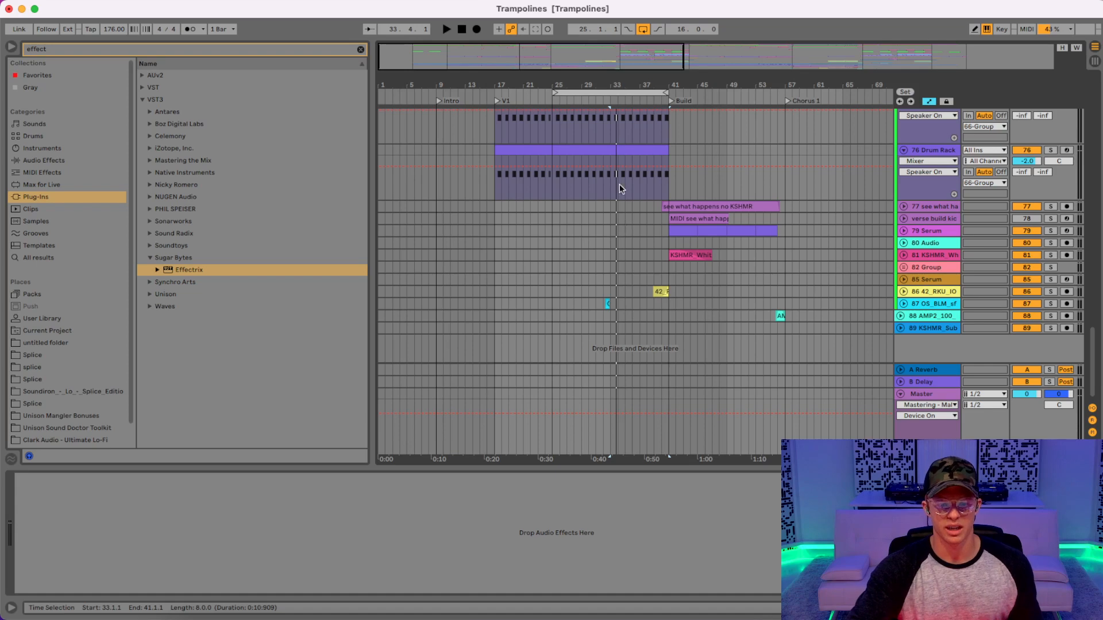
{"action": "left_click_drag", "start_coordinate": [608, 86], "coordinate": [615, 106]}
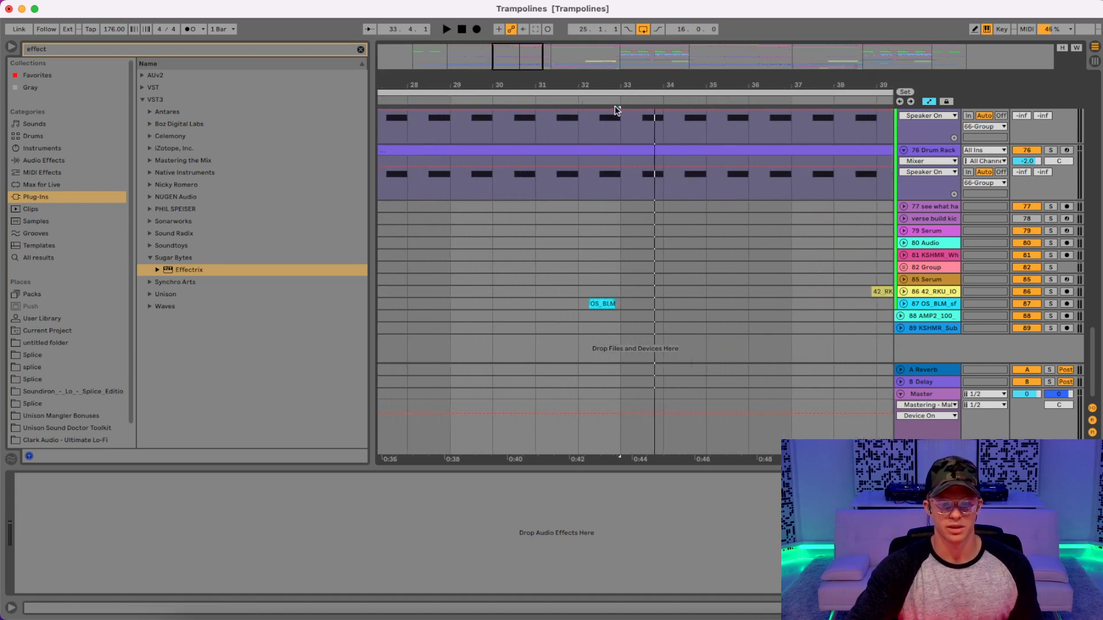
{"action": "left_click", "coordinate": [904, 304]}
{"action": "left_click", "coordinate": [599, 303]}
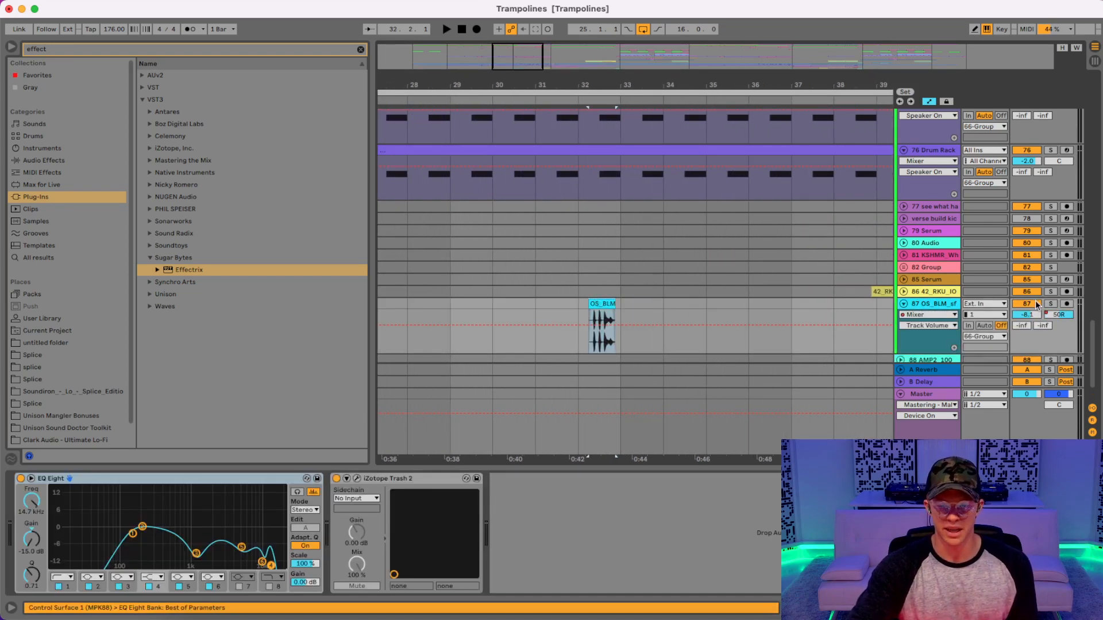
{"action": "left_click", "coordinate": [1050, 304]}
{"action": "key", "text": "space"}
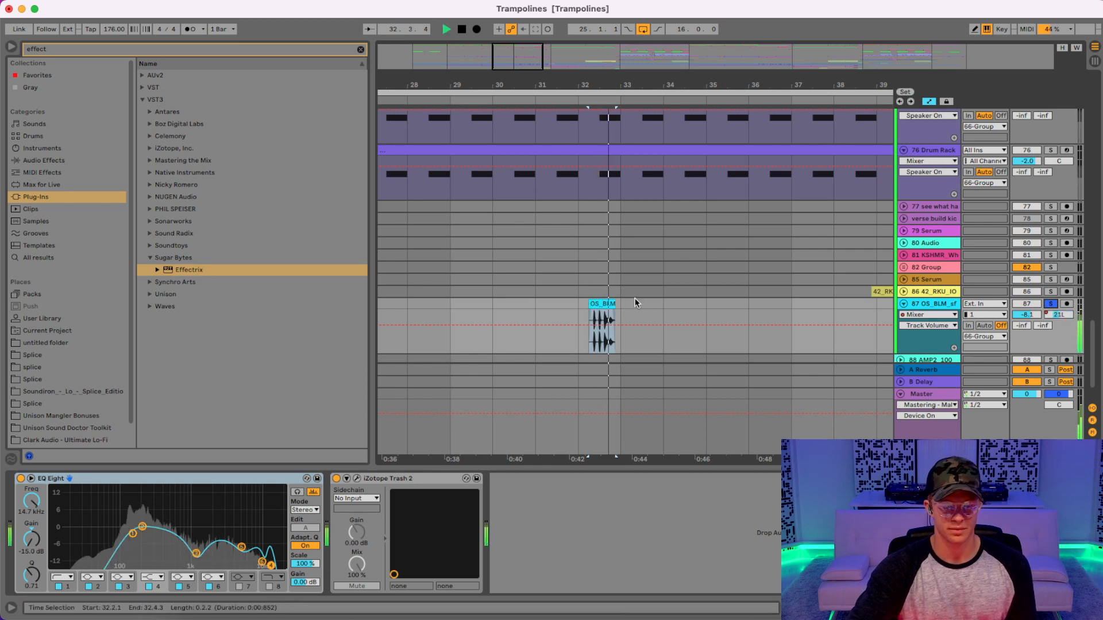
{"action": "key", "text": "space"}
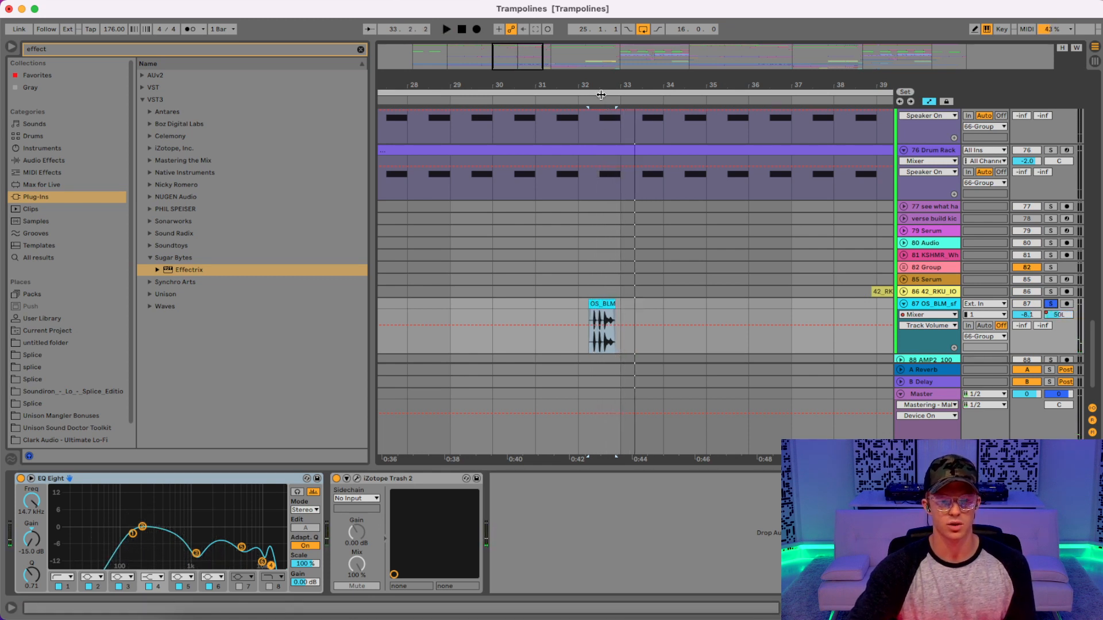
- Zoom in on the OS_BLM drum fill clip before bar 33 and inspect its waveform
{"action": "left_click_drag", "start_coordinate": [603, 86], "coordinate": [603, 145]}
{"action": "key", "text": "space"}
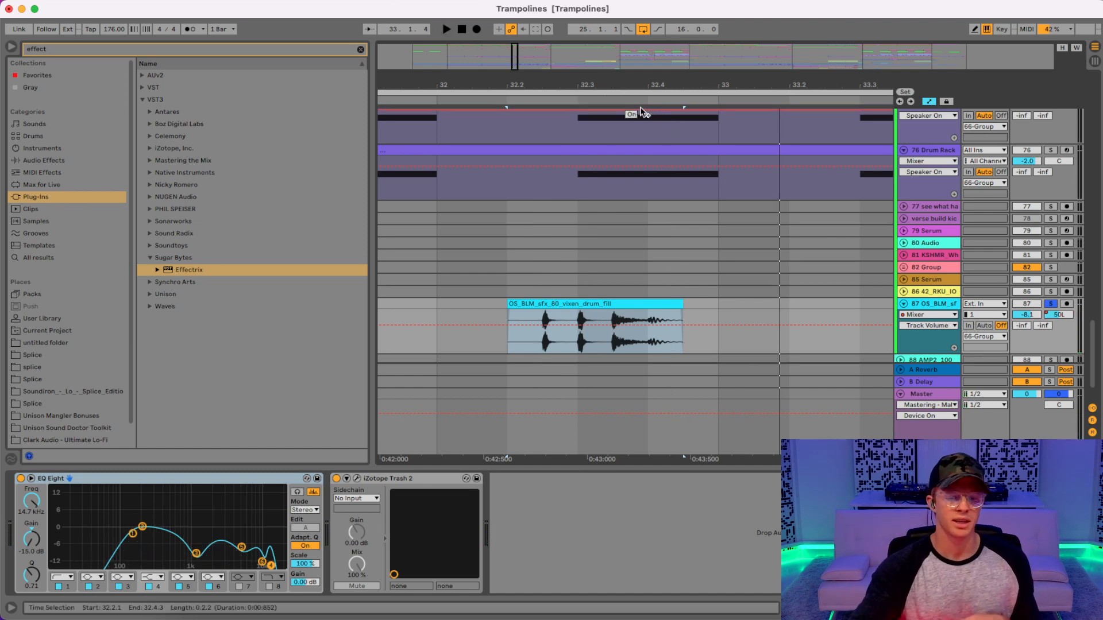
{"action": "scroll", "coordinate": [642, 238], "scroll_direction": "down", "scroll_amount": 3}
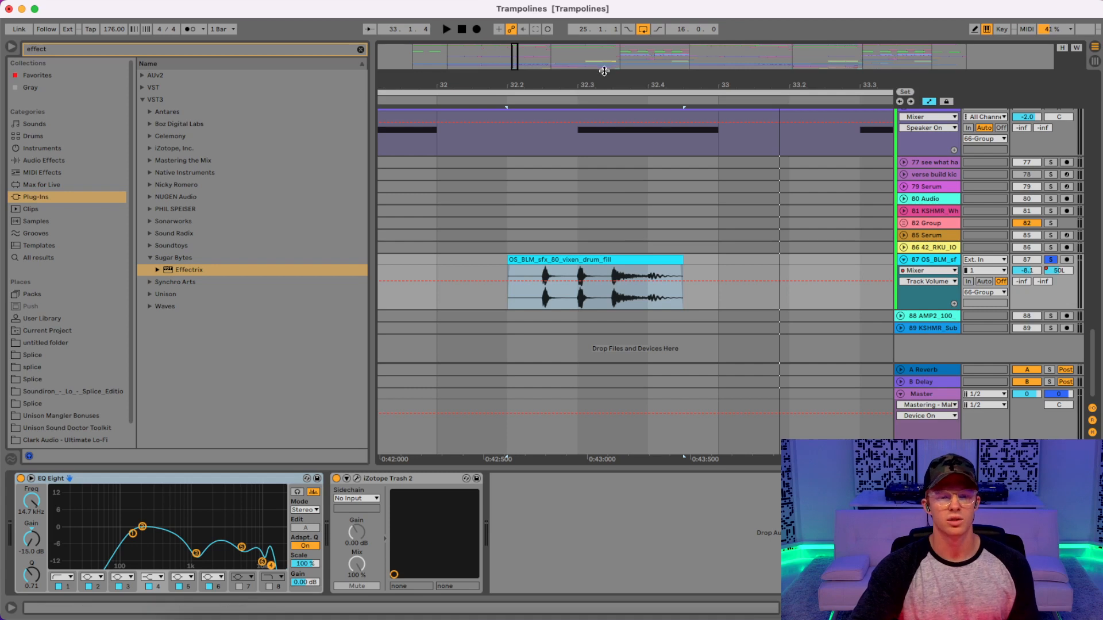
{"action": "left_click_drag", "start_coordinate": [605, 79], "coordinate": [605, 29]}
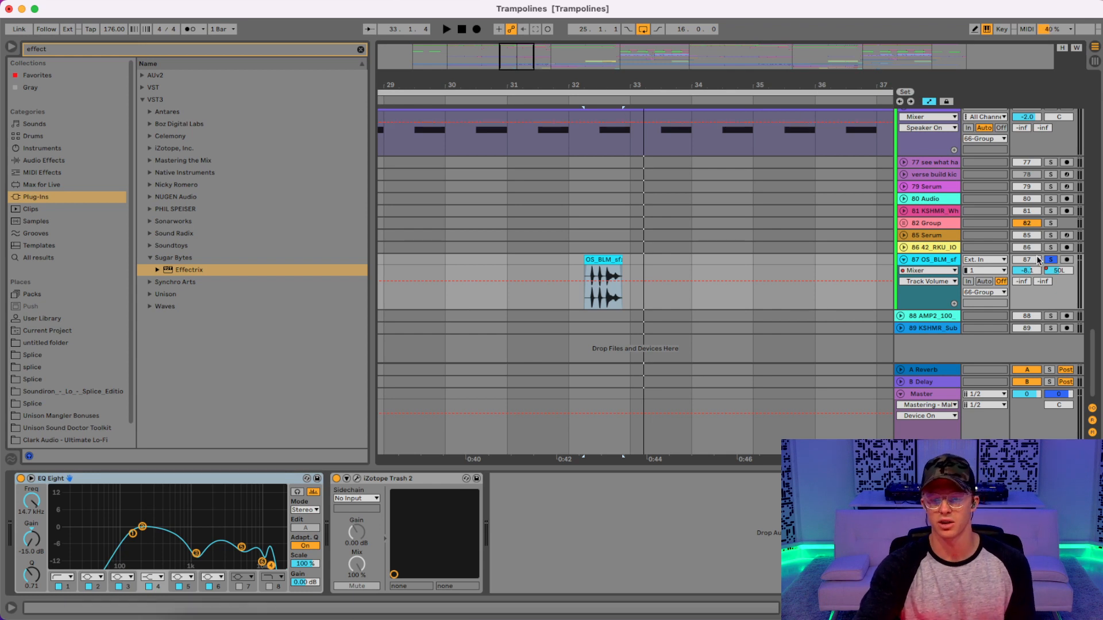
- Unsolo the 87 OS_BLM track and listen to its drum fill in the full mix from bar 31
{"action": "left_click", "coordinate": [1050, 260]}
{"action": "left_click", "coordinate": [509, 284]}
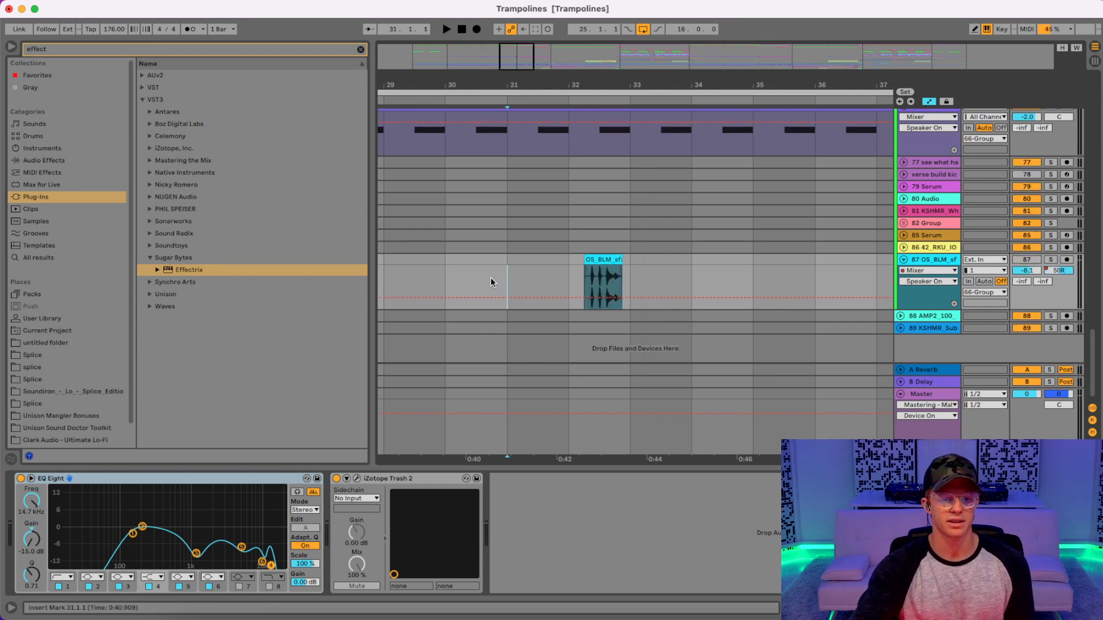
{"action": "key", "text": "space"}
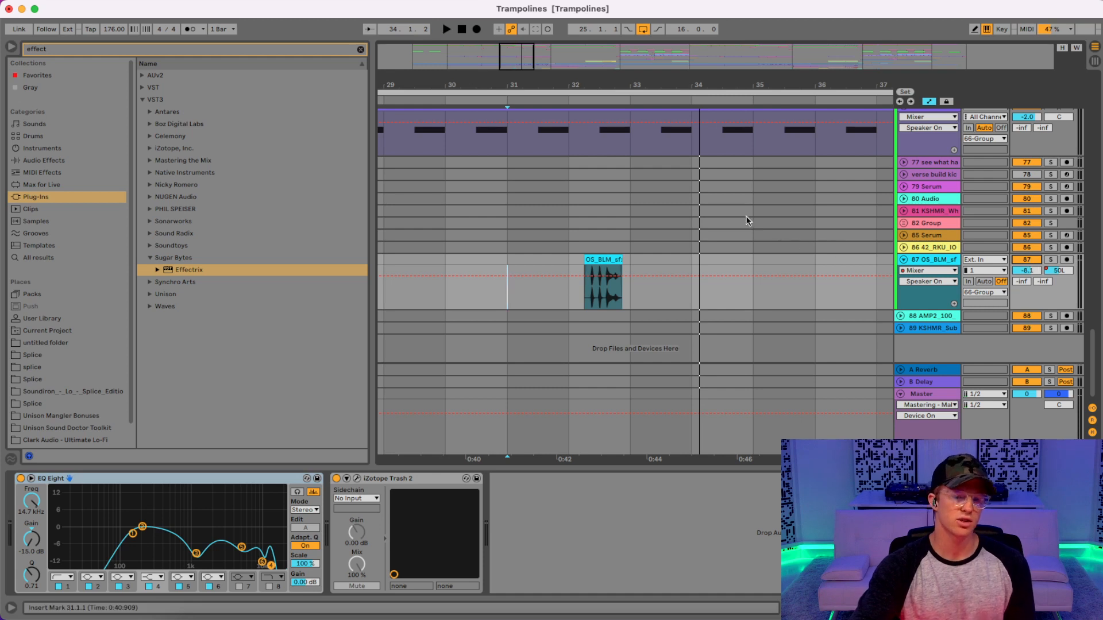
{"action": "key", "text": "space"}
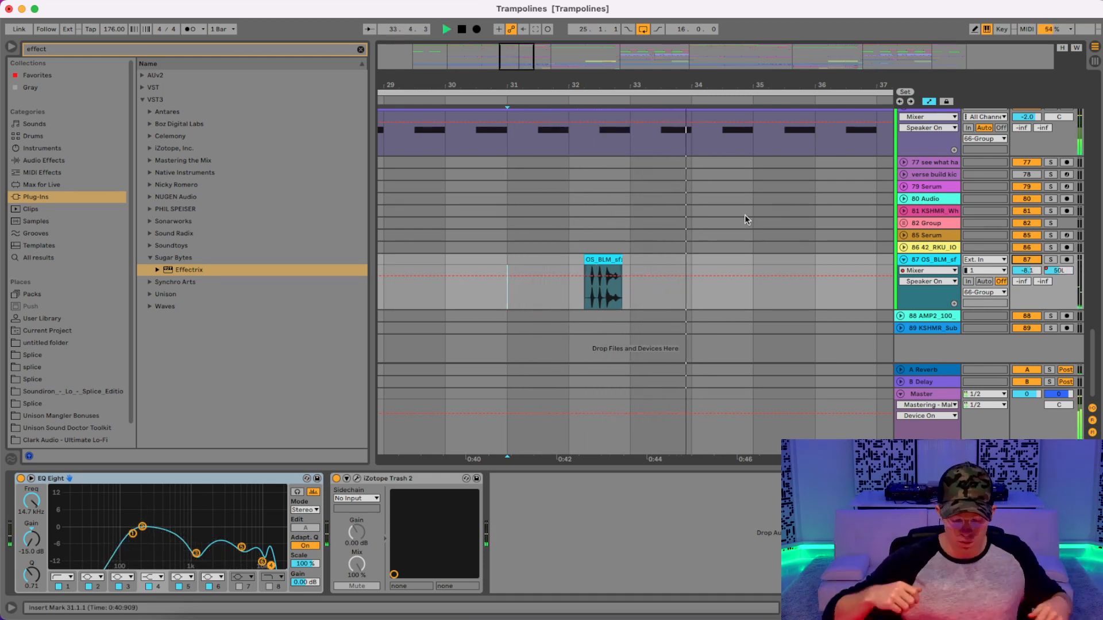
{"action": "key", "text": "space"}
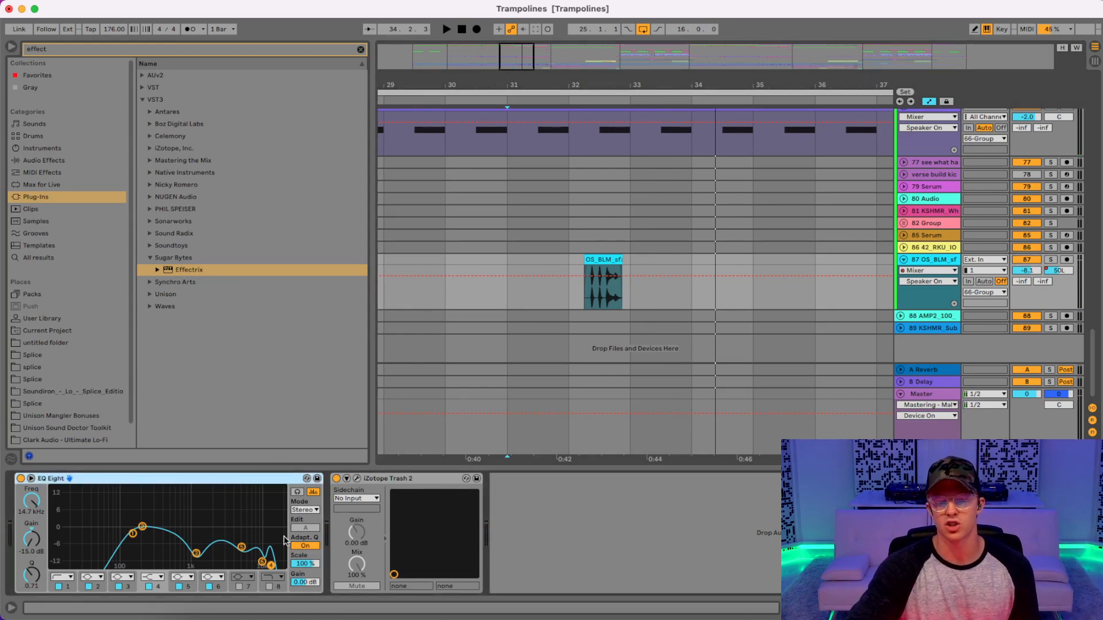
- Bypass EQ Eight and iZotope Trash 2 on 87 OS_BLM to hear the drum fill dry, and re-enable both effects
{"action": "left_click", "coordinate": [21, 478]}
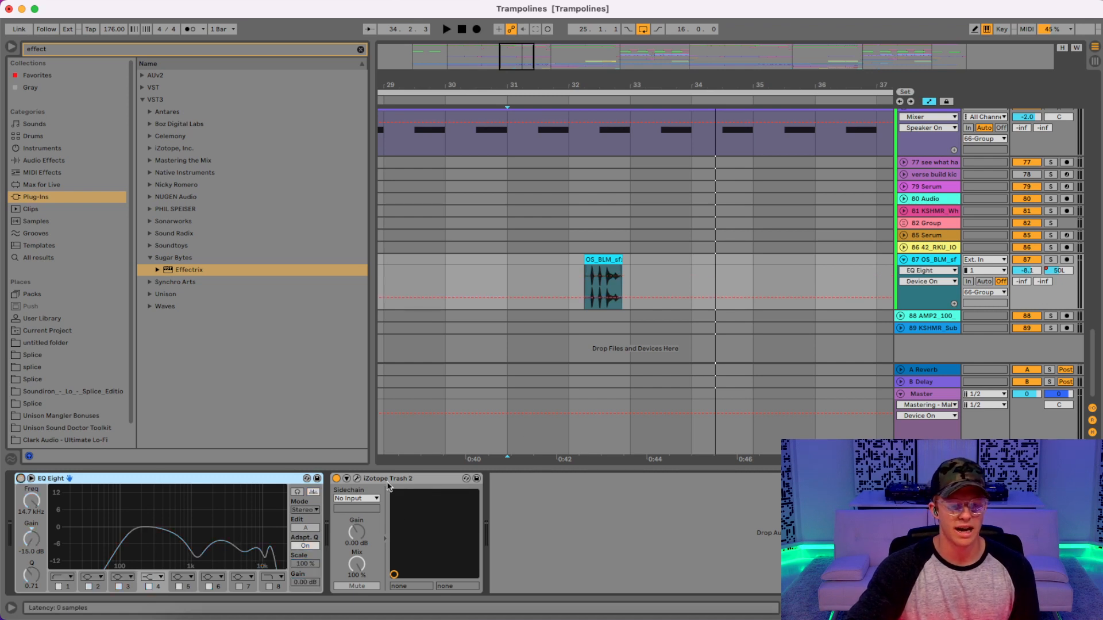
{"action": "left_click", "coordinate": [336, 479]}
{"action": "left_click", "coordinate": [606, 261]}
{"action": "key", "text": "space"}
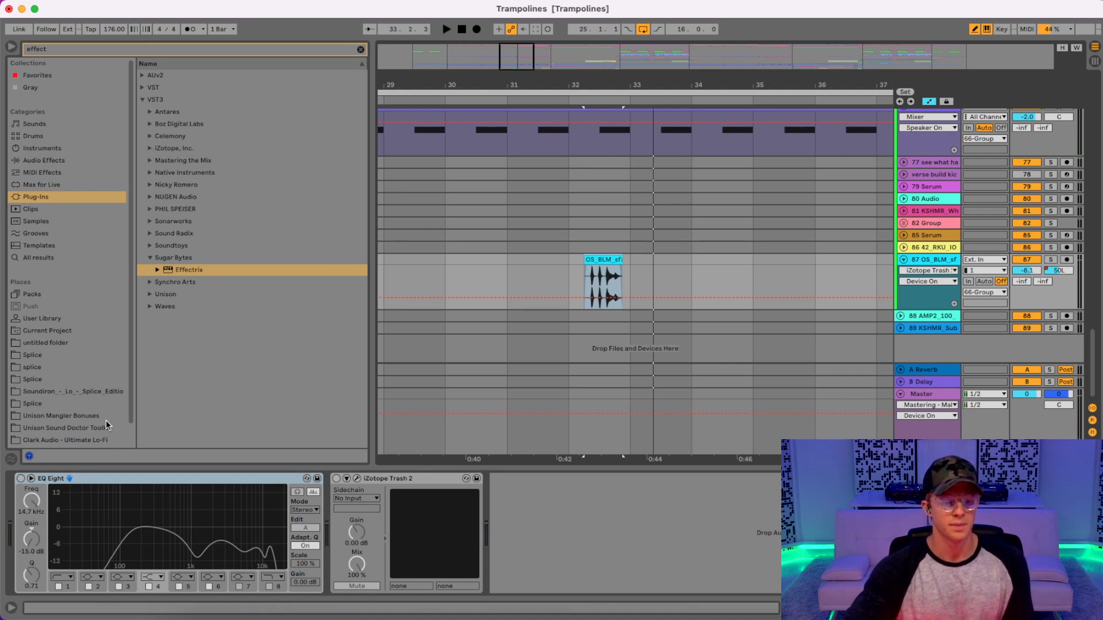
{"action": "left_click", "coordinate": [22, 477]}
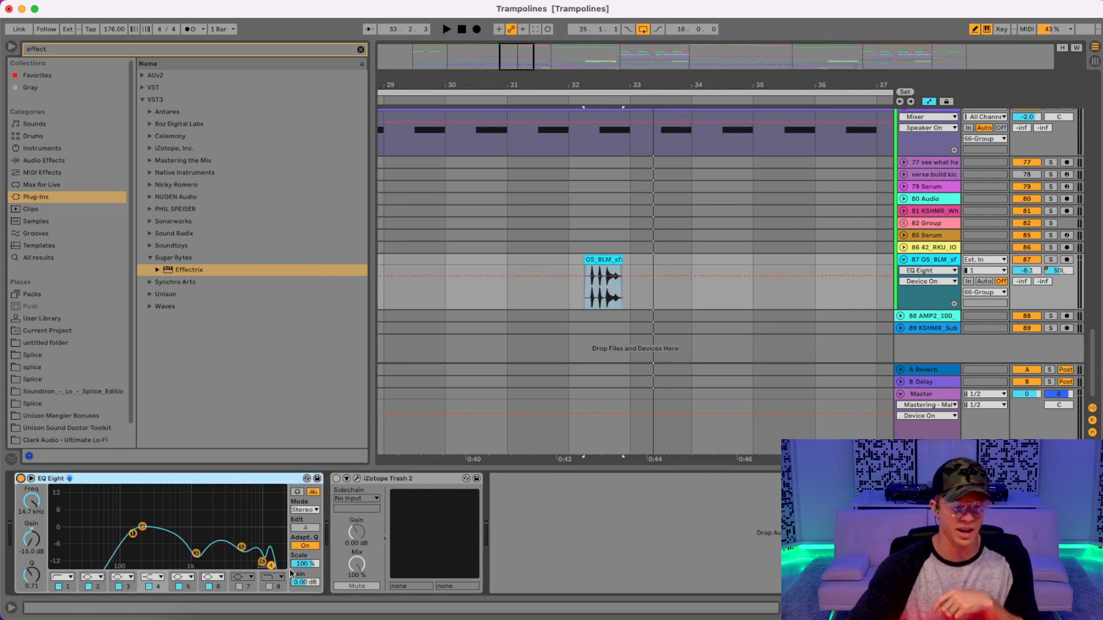
{"action": "left_click", "coordinate": [337, 479]}
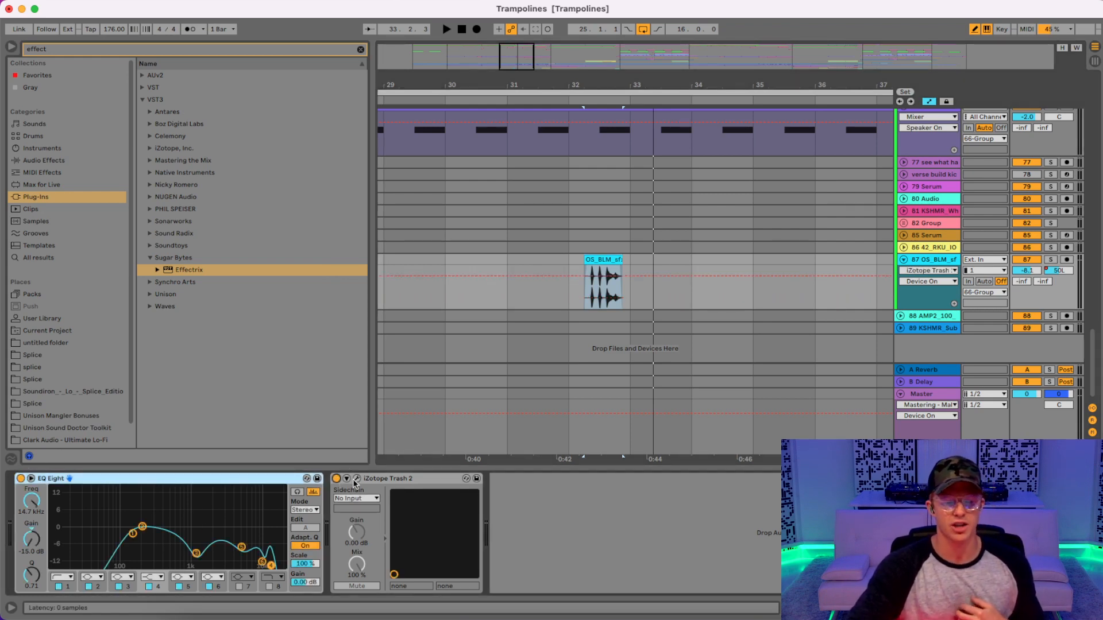
- View the iZotope Trash 2 settings on 87 OS_BLM and listen to the processed drum fill
{"action": "left_click", "coordinate": [357, 479]}
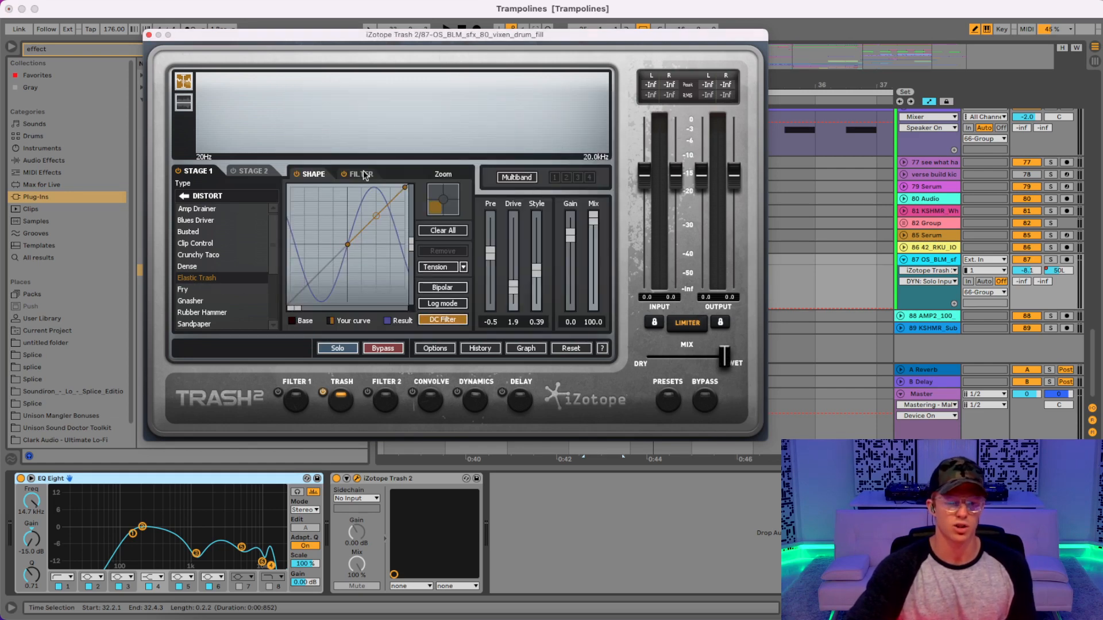
{"action": "left_click", "coordinate": [148, 35]}
{"action": "key", "text": "space"}
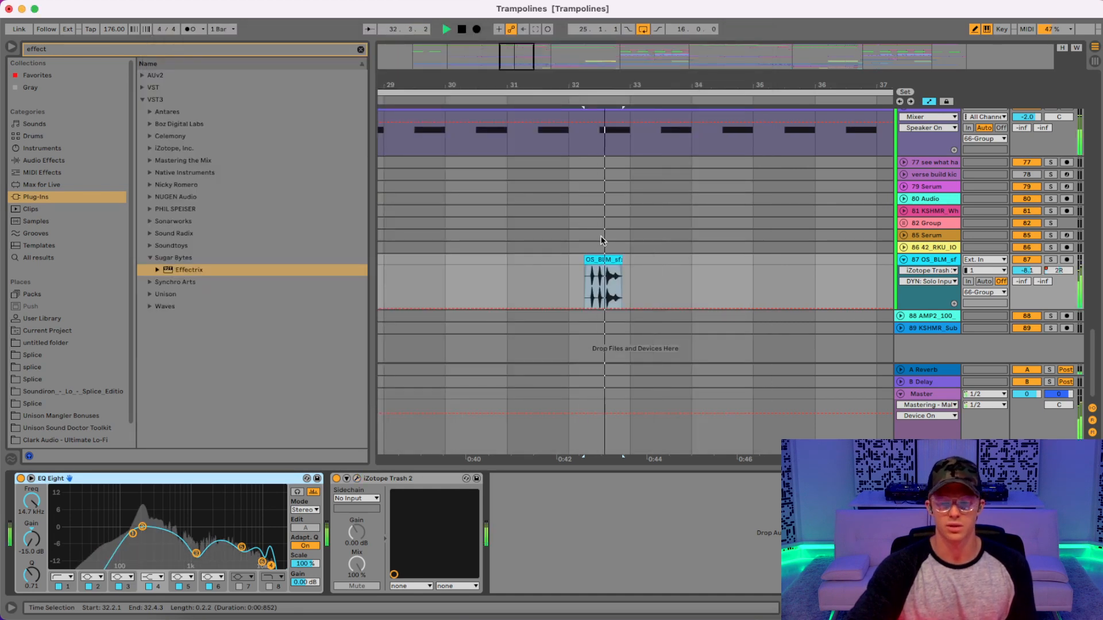
{"action": "key", "text": "space"}
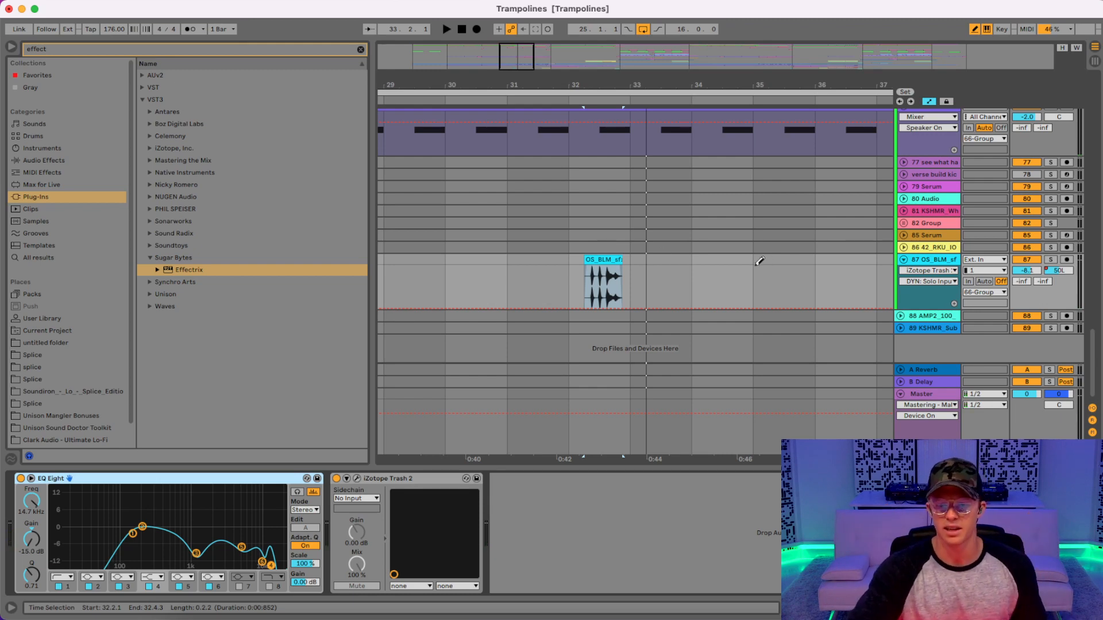
- Collapse the 87 OS_BLM track and play the full mix from bar 31 through the transition at bar 33
{"action": "left_click", "coordinate": [903, 259]}
{"action": "scroll", "coordinate": [709, 229], "scroll_direction": "up", "scroll_amount": 8}
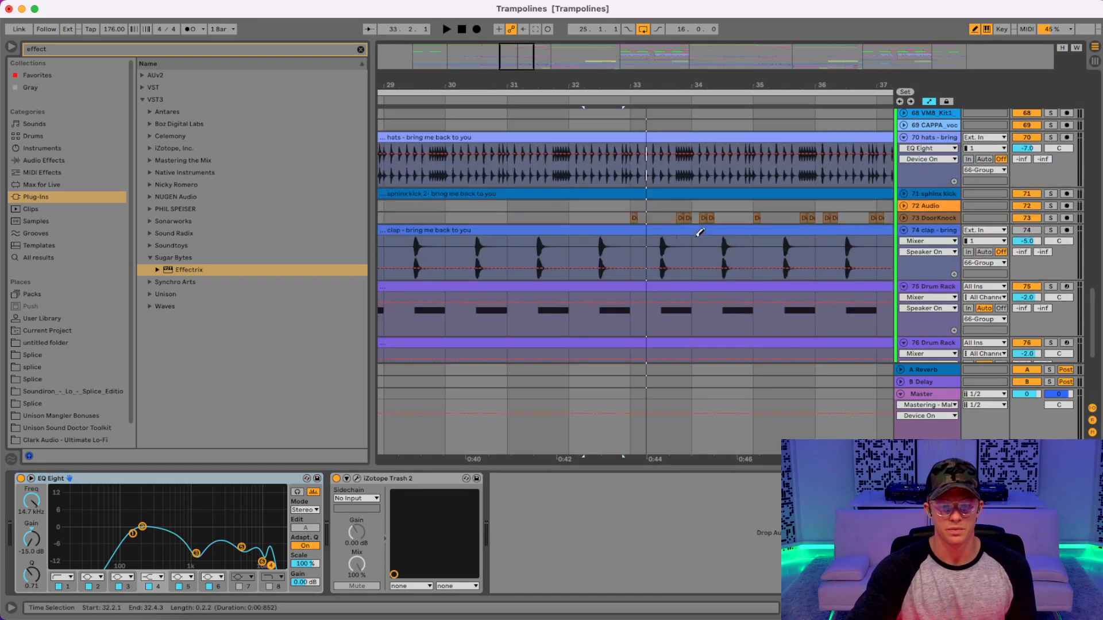
{"action": "left_click_drag", "start_coordinate": [637, 83], "coordinate": [605, 89]}
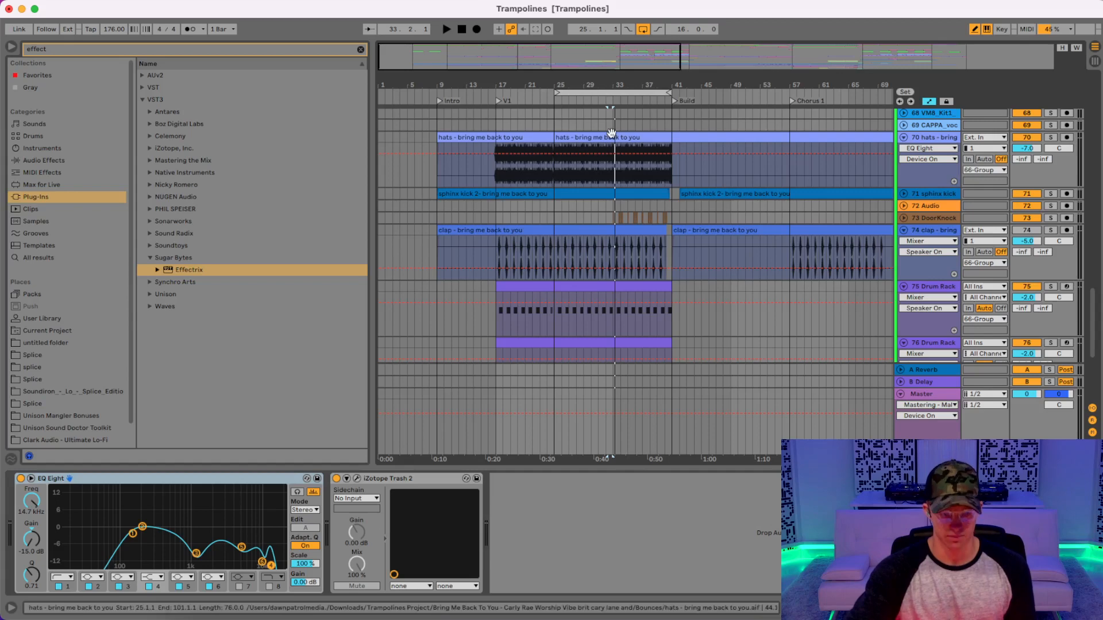
{"action": "right_click", "coordinate": [626, 122]}
{"action": "left_click", "coordinate": [714, 237]}
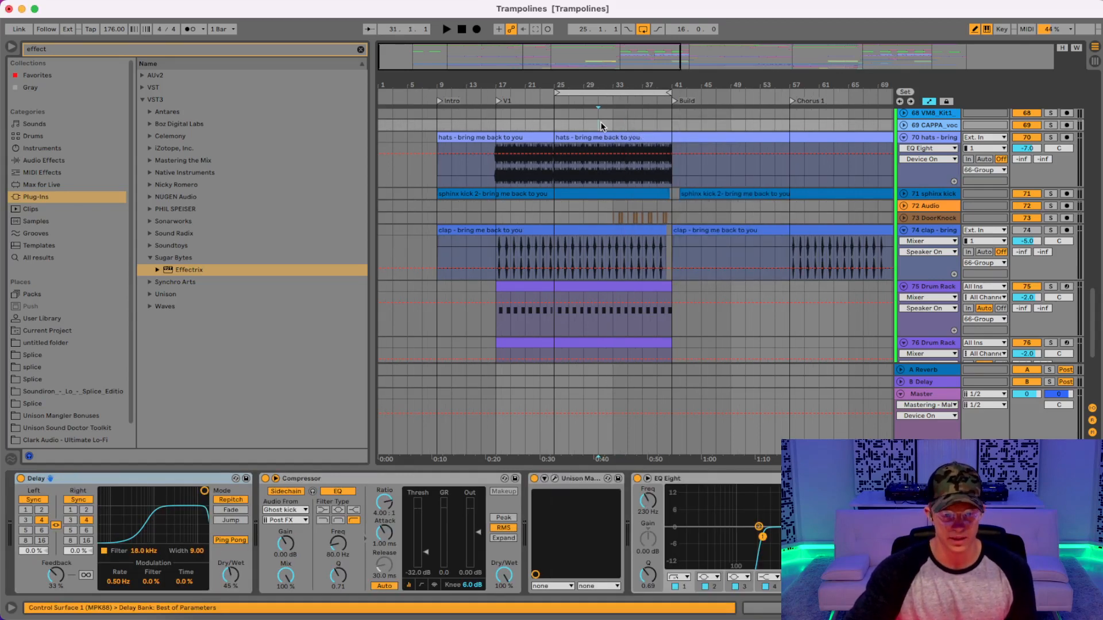
{"action": "key", "text": "space"}
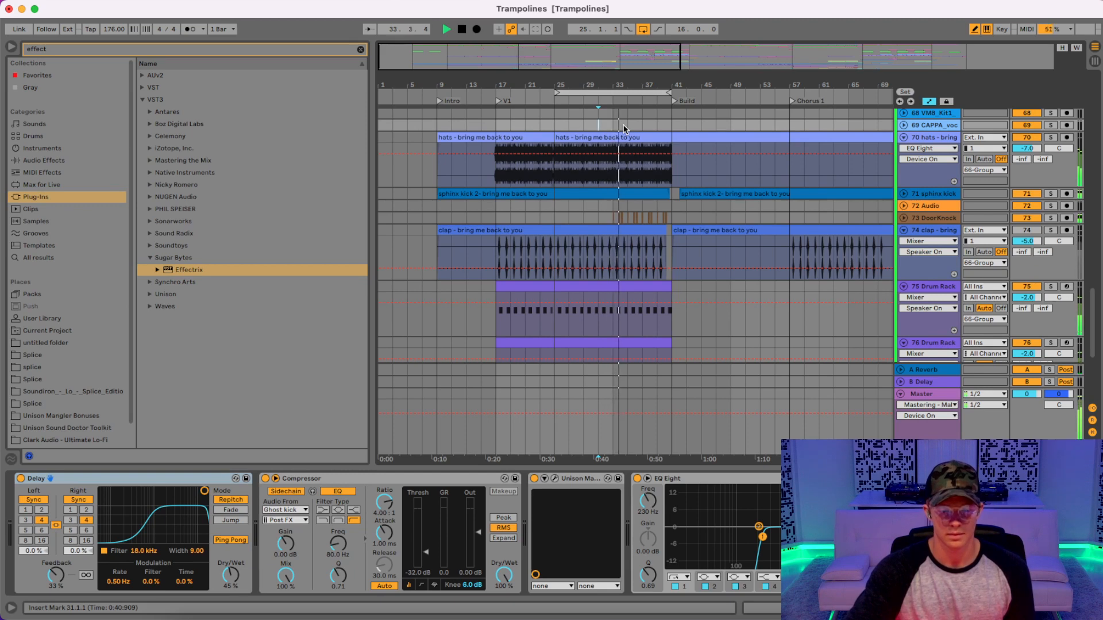
{"action": "key", "text": "space"}
- Unfold the Guitar group and zoom in on the end of the warped guitar clip just before bar 33
{"action": "left_click_drag", "start_coordinate": [621, 85], "coordinate": [616, 185]}
{"action": "scroll", "coordinate": [616, 185], "scroll_direction": "up", "scroll_amount": 15}
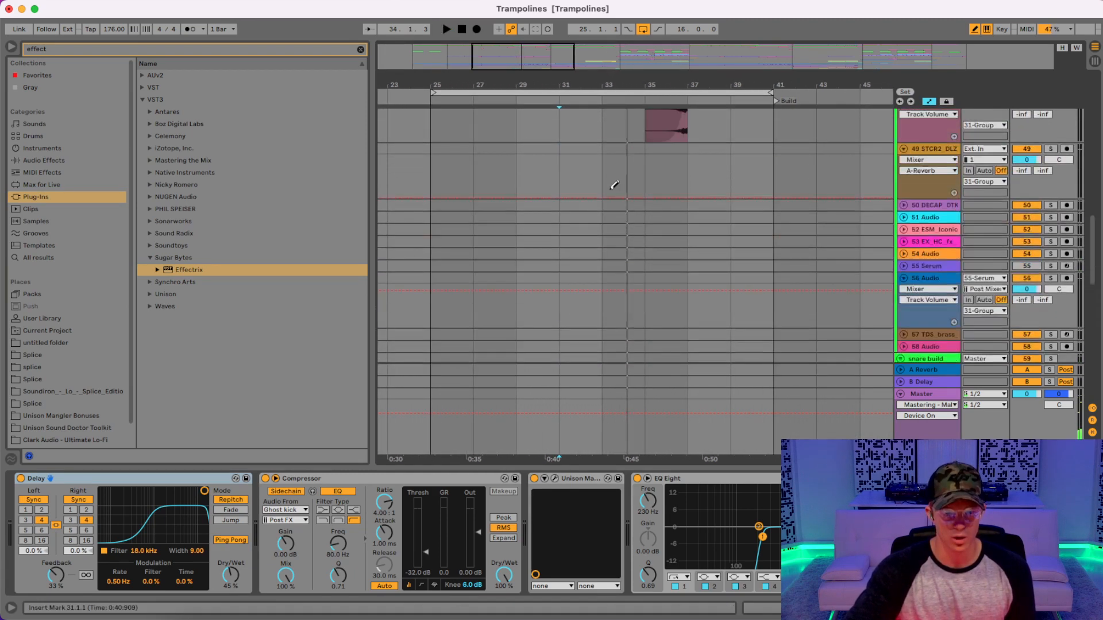
{"action": "scroll", "coordinate": [614, 185], "scroll_direction": "up", "scroll_amount": 15}
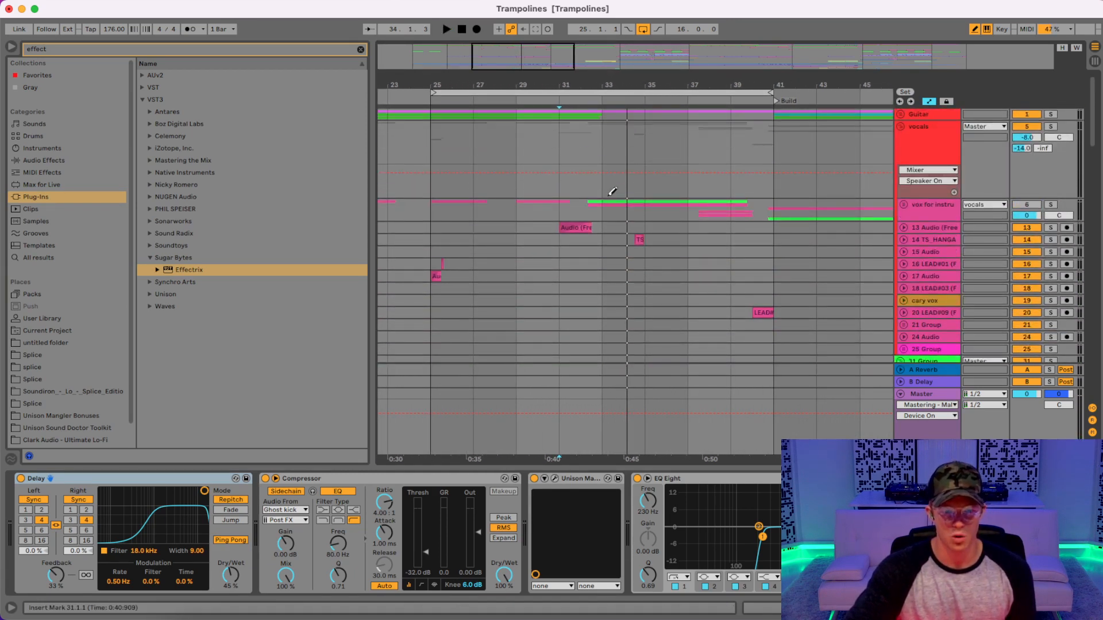
{"action": "left_click", "coordinate": [900, 115]}
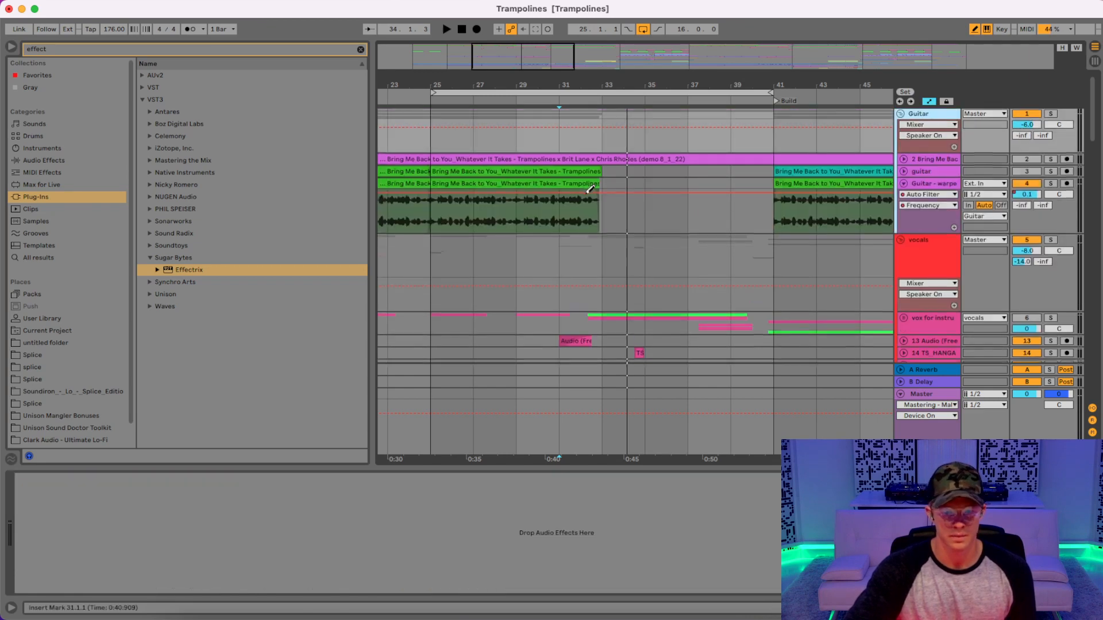
{"action": "scroll", "coordinate": [592, 188], "scroll_direction": "down", "scroll_amount": 3}
{"action": "left_click_drag", "start_coordinate": [597, 87], "coordinate": [642, 164]}
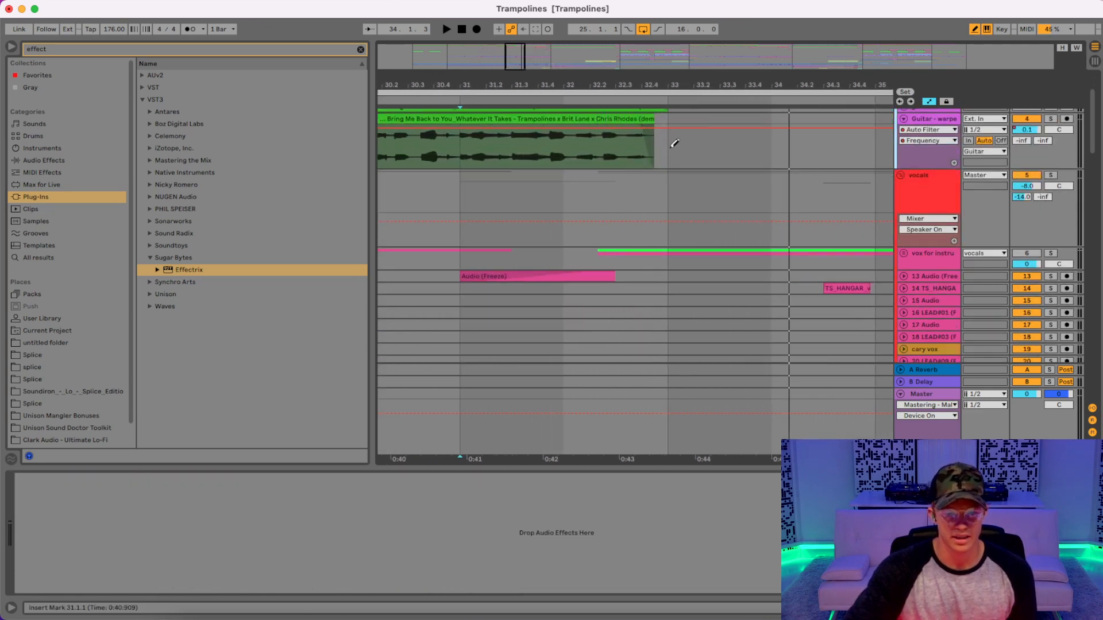
- Turn off draw mode and highlight the gap from 32.4.3 to 33.1.1 after the warped guitar clip
{"action": "key", "text": "b"}
{"action": "left_click", "coordinate": [681, 149]}
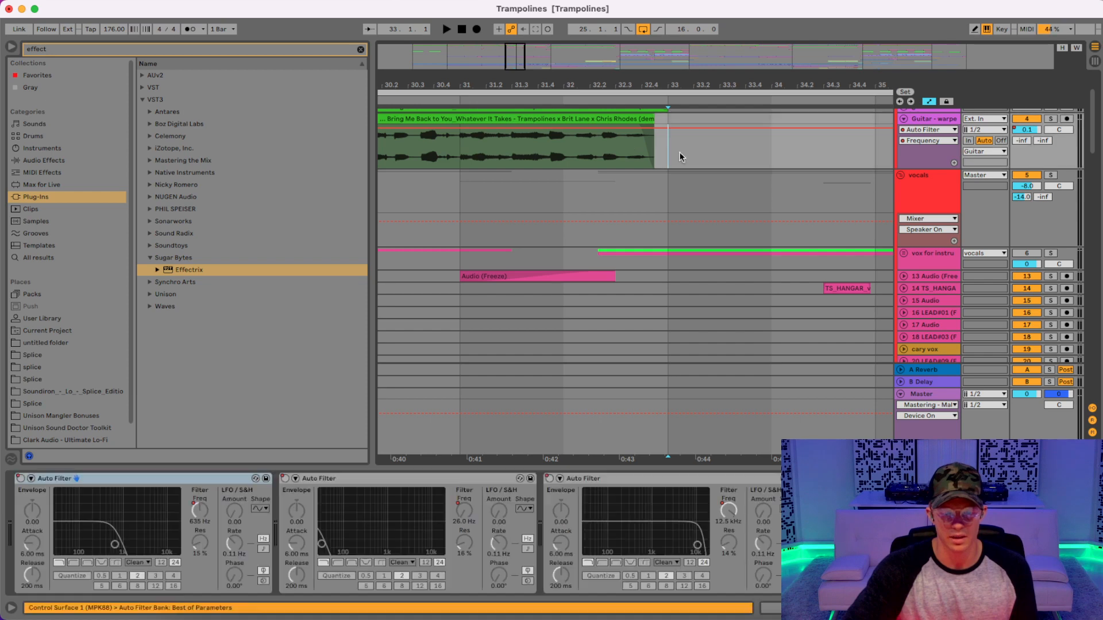
{"action": "right_click", "coordinate": [687, 151]}
{"action": "left_click", "coordinate": [767, 331]}
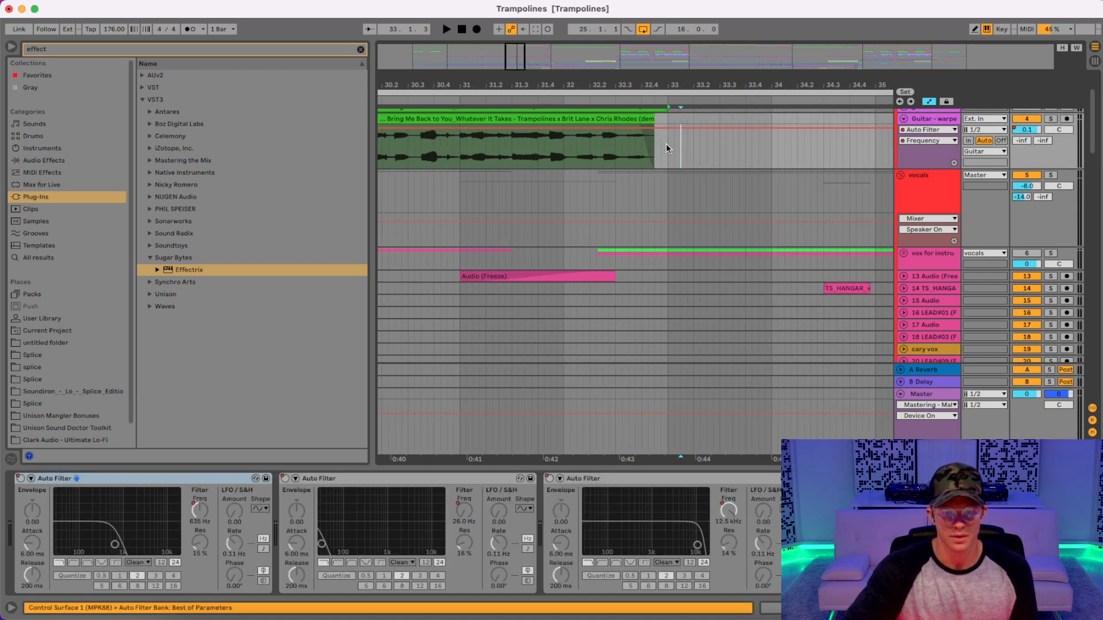
{"action": "left_click_drag", "start_coordinate": [667, 143], "coordinate": [655, 146]}
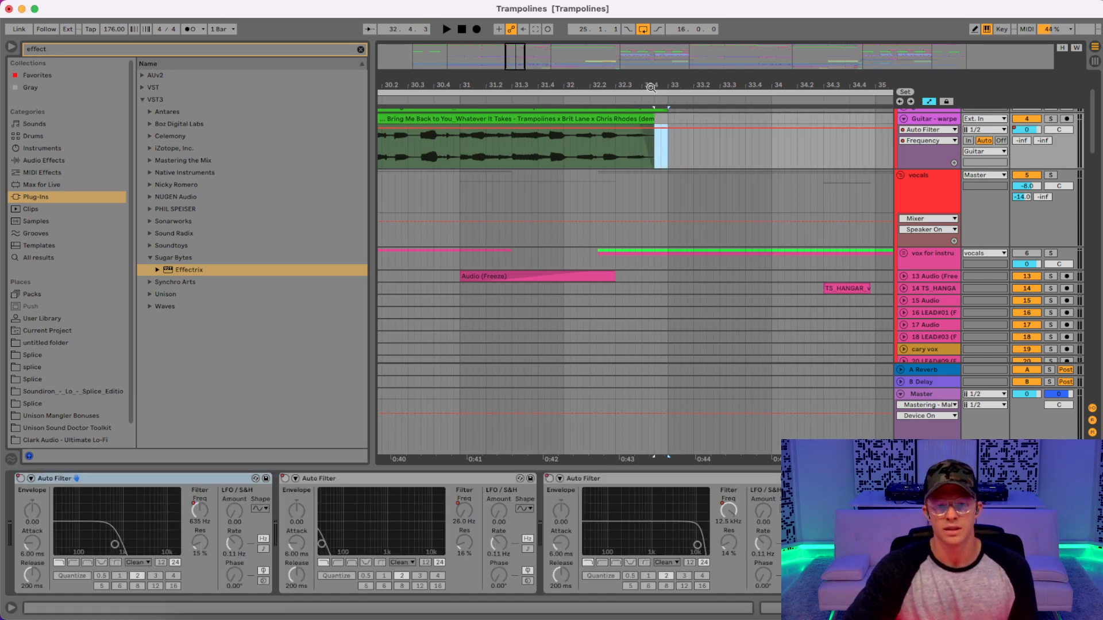
- Review the melodic tracks below the guitar and play the guitar cut-out transition from 31.2.4 past bar 33
{"action": "left_click_drag", "start_coordinate": [651, 87], "coordinate": [652, 13]}
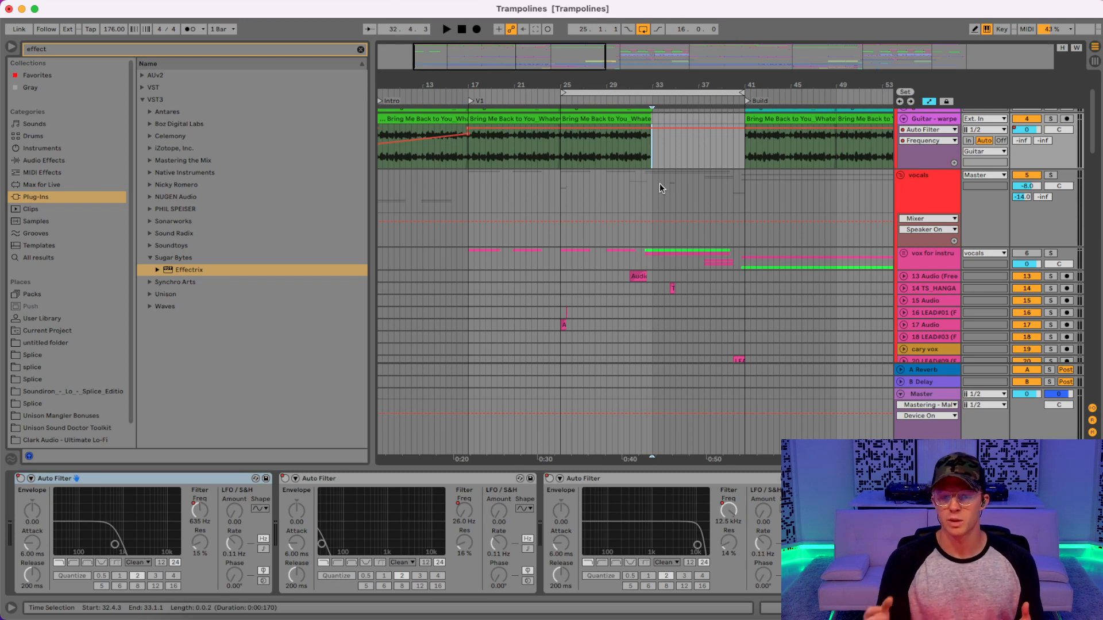
{"action": "left_click", "coordinate": [634, 156]}
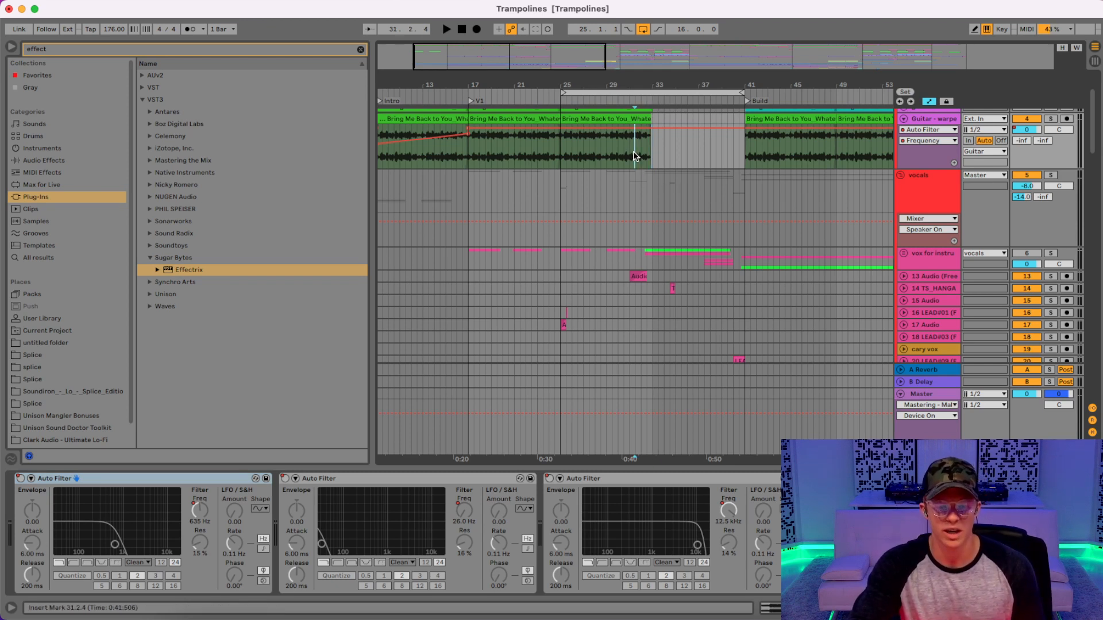
{"action": "scroll", "coordinate": [664, 263], "scroll_direction": "down", "scroll_amount": 10}
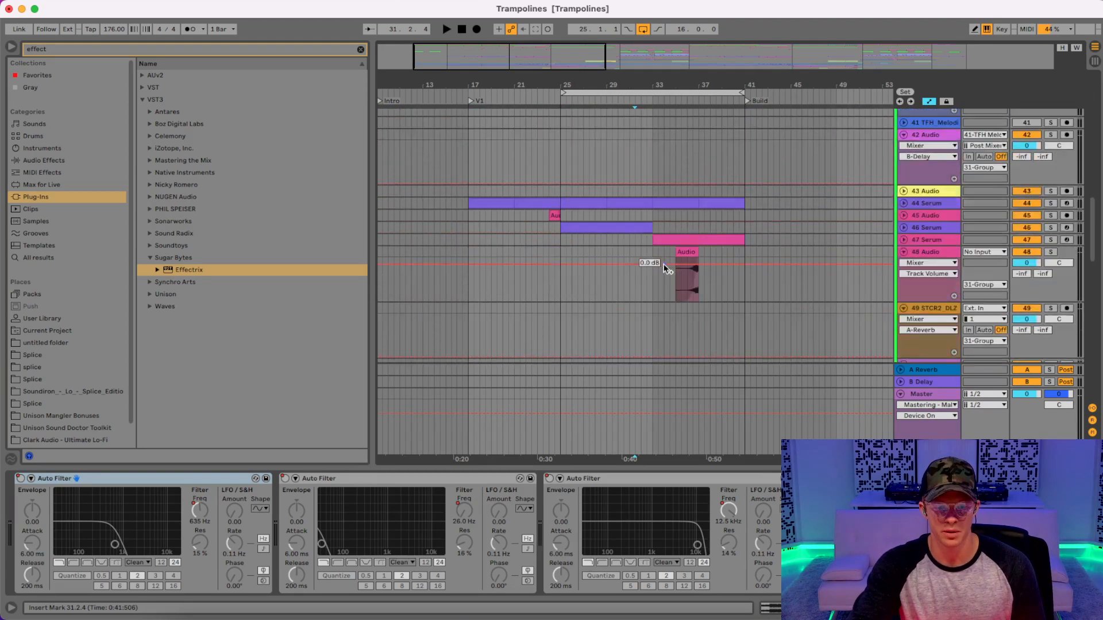
{"action": "scroll", "coordinate": [666, 269], "scroll_direction": "down", "scroll_amount": 3}
{"action": "scroll", "coordinate": [670, 172], "scroll_direction": "up", "scroll_amount": 6}
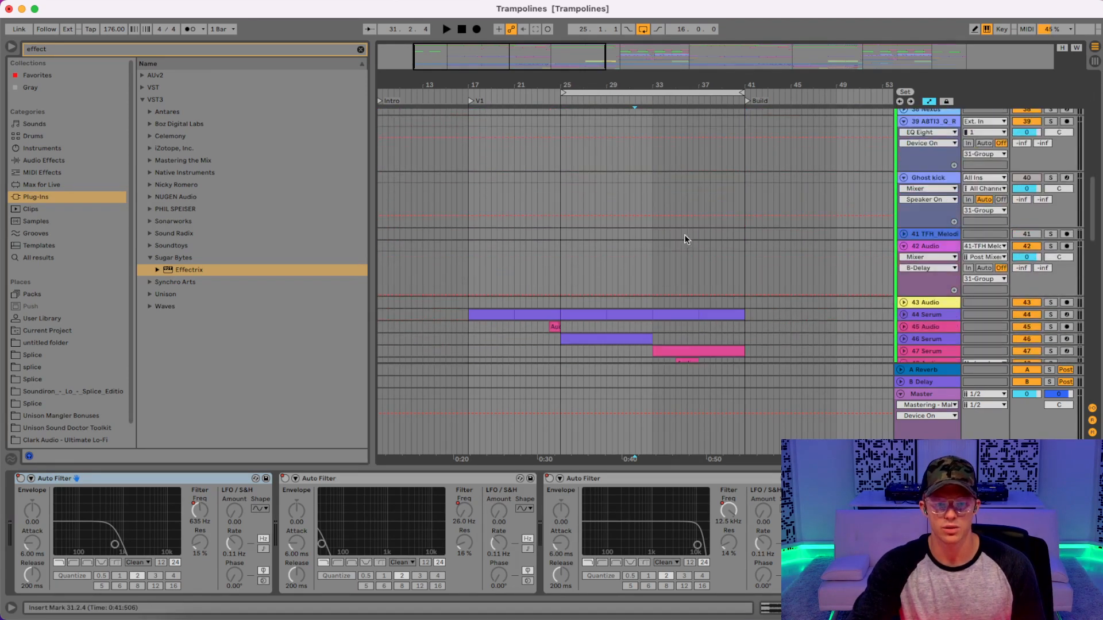
{"action": "scroll", "coordinate": [684, 240], "scroll_direction": "up", "scroll_amount": 3}
{"action": "left_click", "coordinate": [634, 101]}
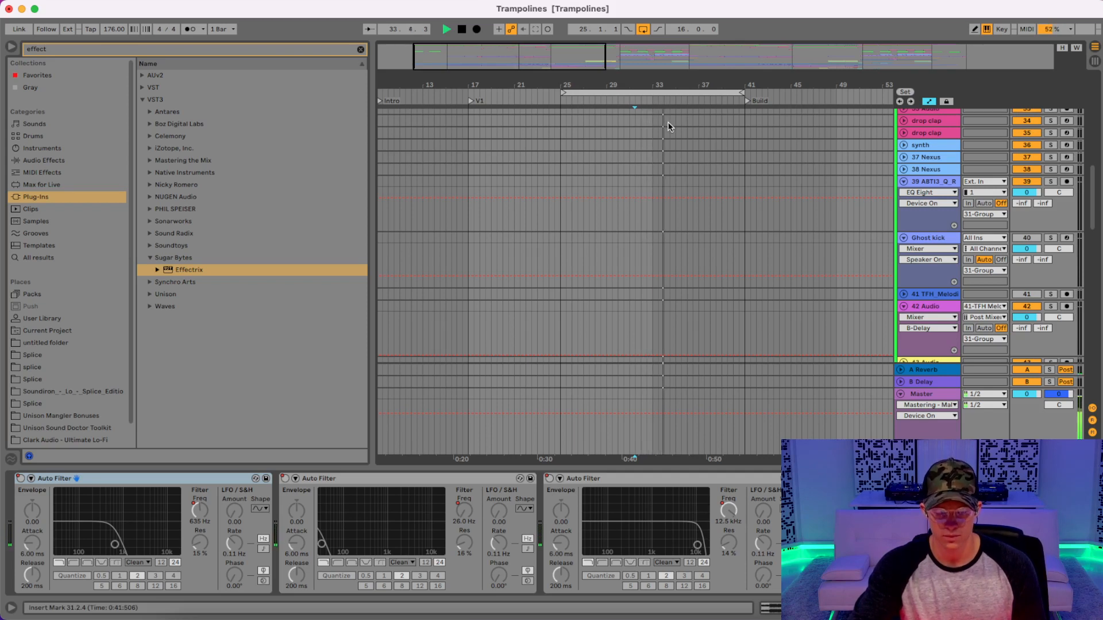
{"action": "key", "text": "space"}
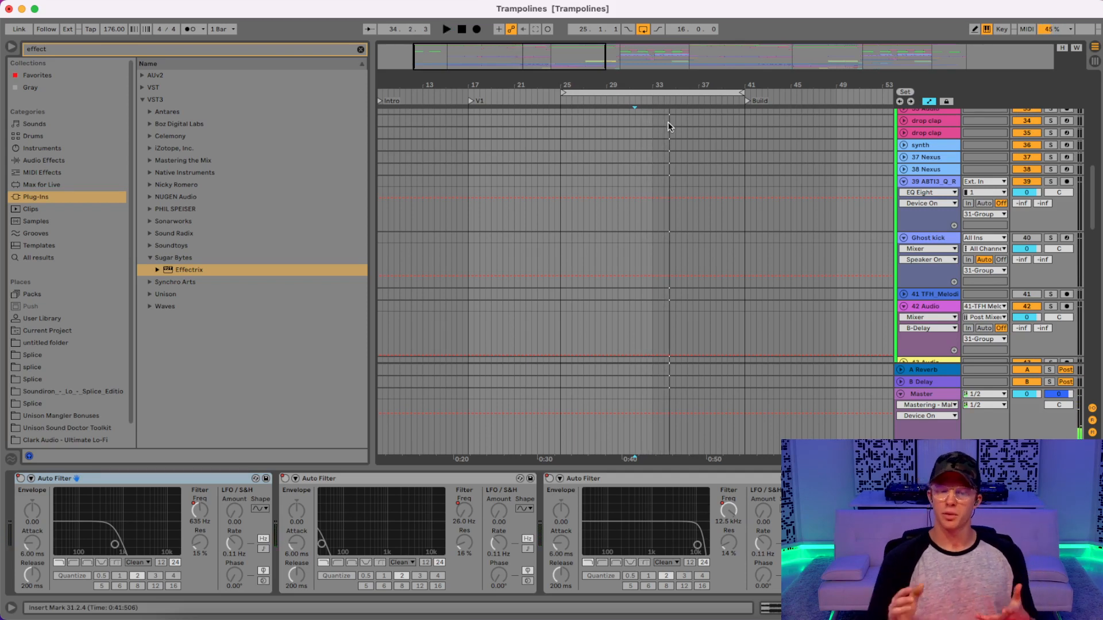
- Set the loop to bars 33 to 41, select that range across all tracks, and play its opening
{"action": "left_click_drag", "start_coordinate": [562, 92], "coordinate": [653, 92]}
{"action": "right_click", "coordinate": [678, 153]}
{"action": "key", "text": "Escape"}
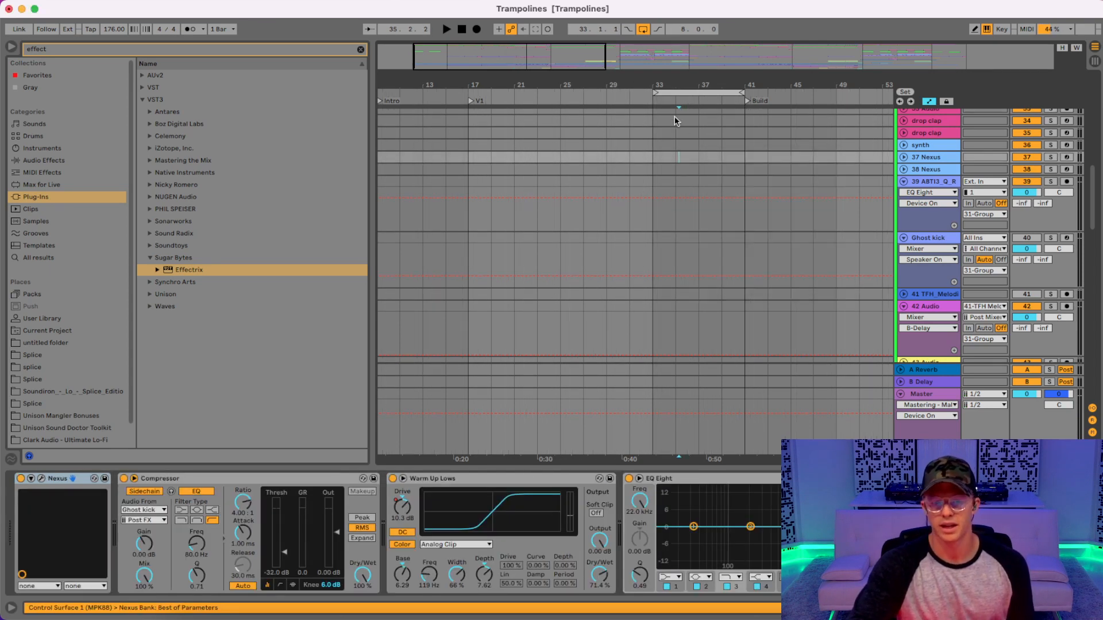
{"action": "left_click", "coordinate": [676, 93]}
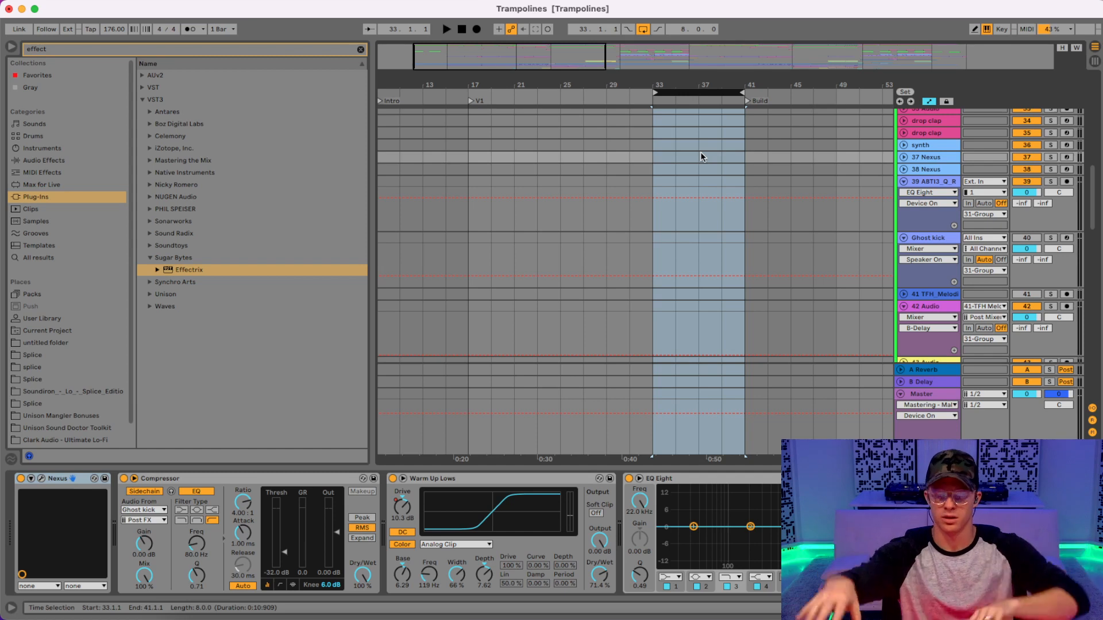
{"action": "key", "text": "space"}
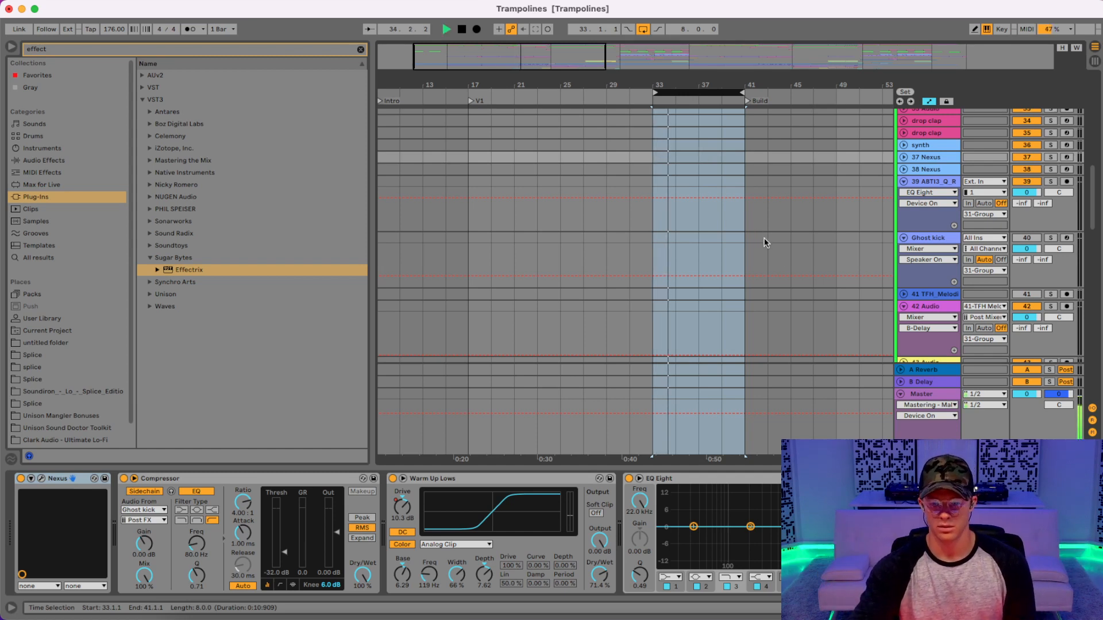
{"action": "key", "text": "space"}
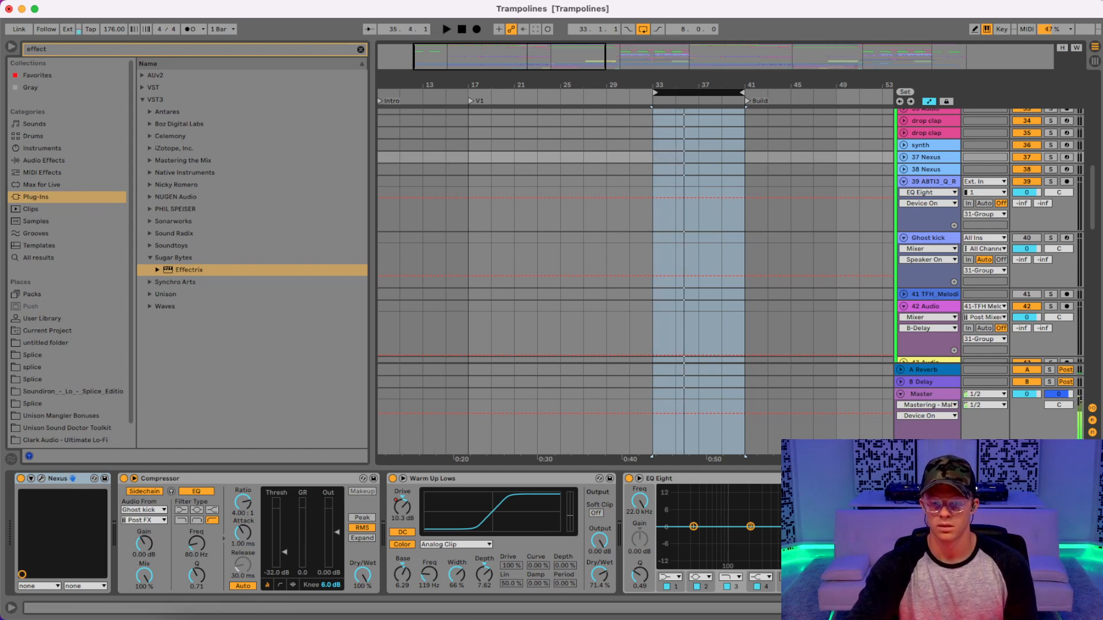
- Hide the device view and unfold the 44 Serum track to show its notes from V1 through bars 33 to 41
{"action": "left_click", "coordinate": [1092, 608]}
{"action": "scroll", "coordinate": [811, 429], "scroll_direction": "up", "scroll_amount": 1}
{"action": "scroll", "coordinate": [810, 428], "scroll_direction": "down", "scroll_amount": 5}
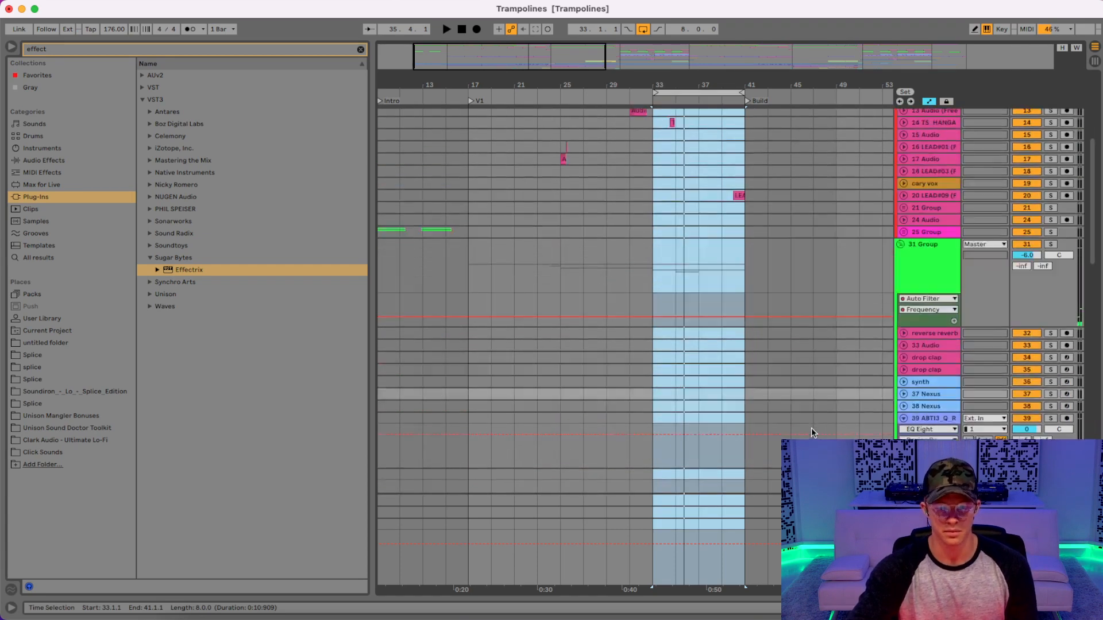
{"action": "scroll", "coordinate": [811, 431], "scroll_direction": "down", "scroll_amount": 3}
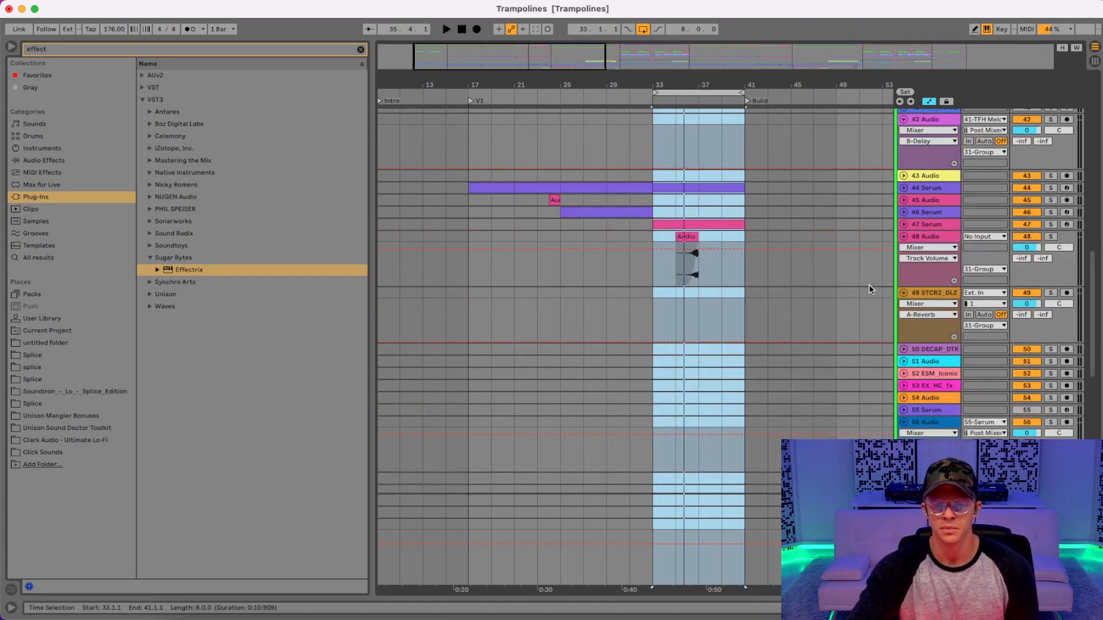
{"action": "left_click", "coordinate": [903, 187]}
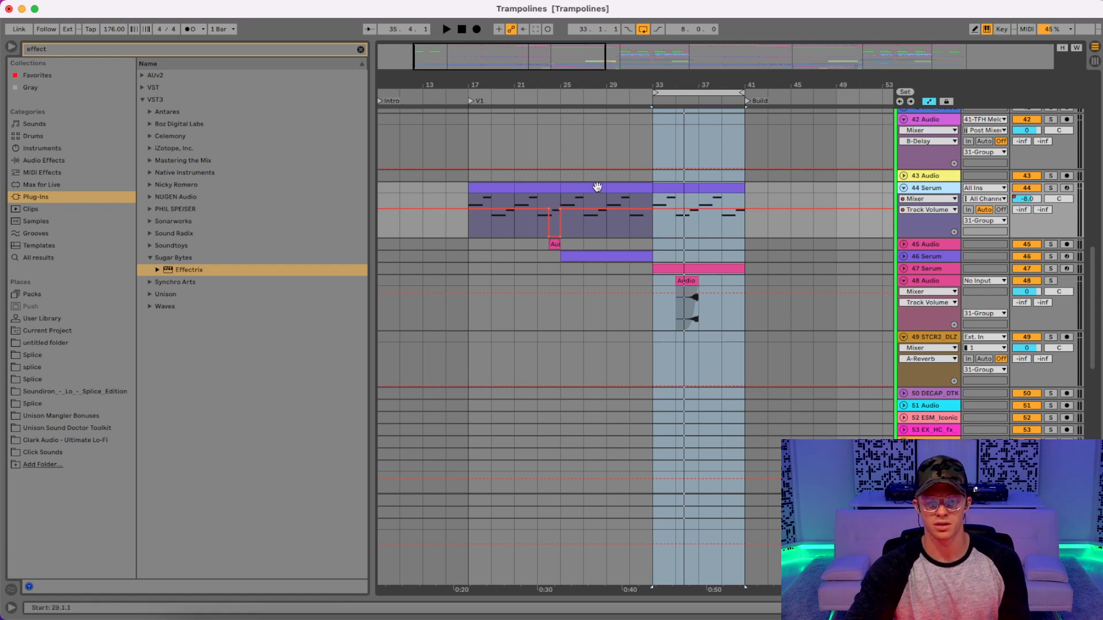
{"action": "left_click_drag", "start_coordinate": [544, 88], "coordinate": [478, 84]}
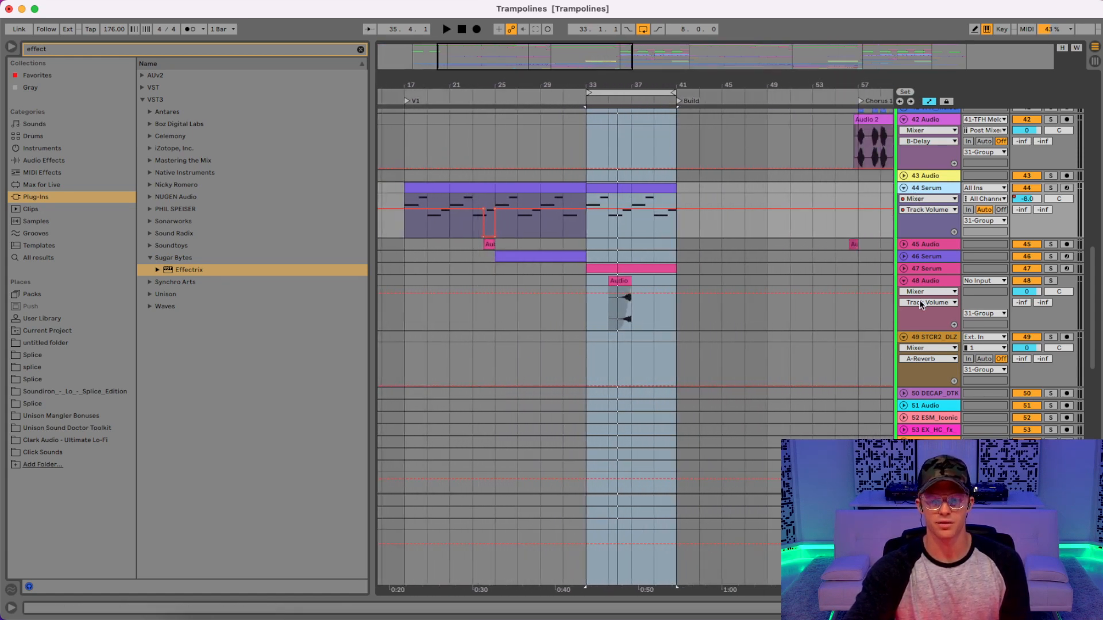
- Show track 44's devices, examine its Serum patch and close the plug-in window
{"action": "left_click", "coordinate": [1054, 608]}
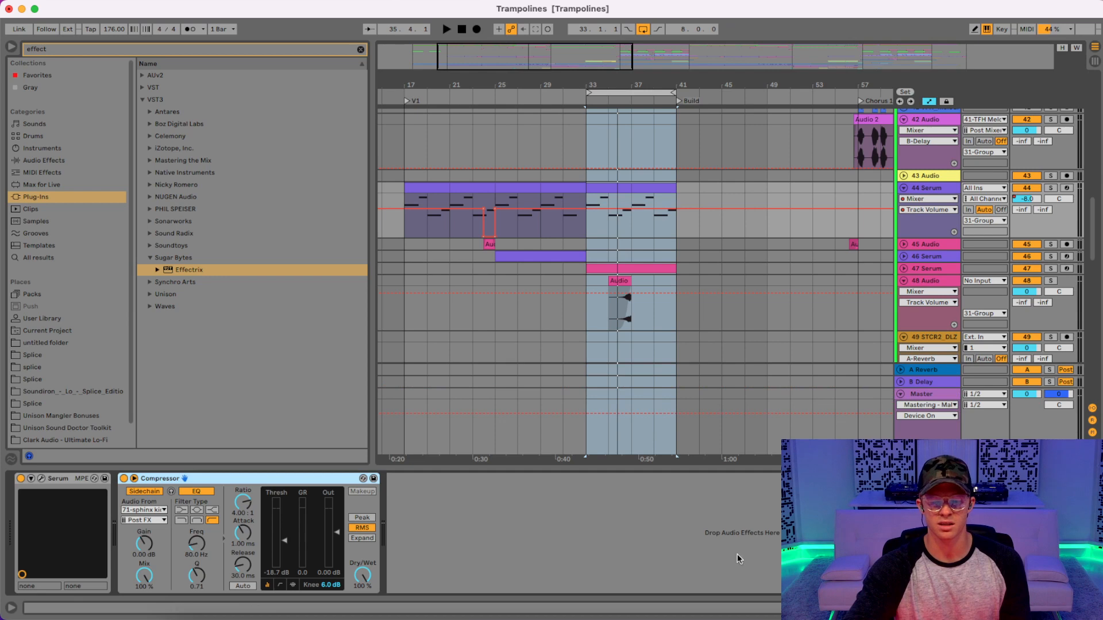
{"action": "left_click", "coordinate": [41, 478]}
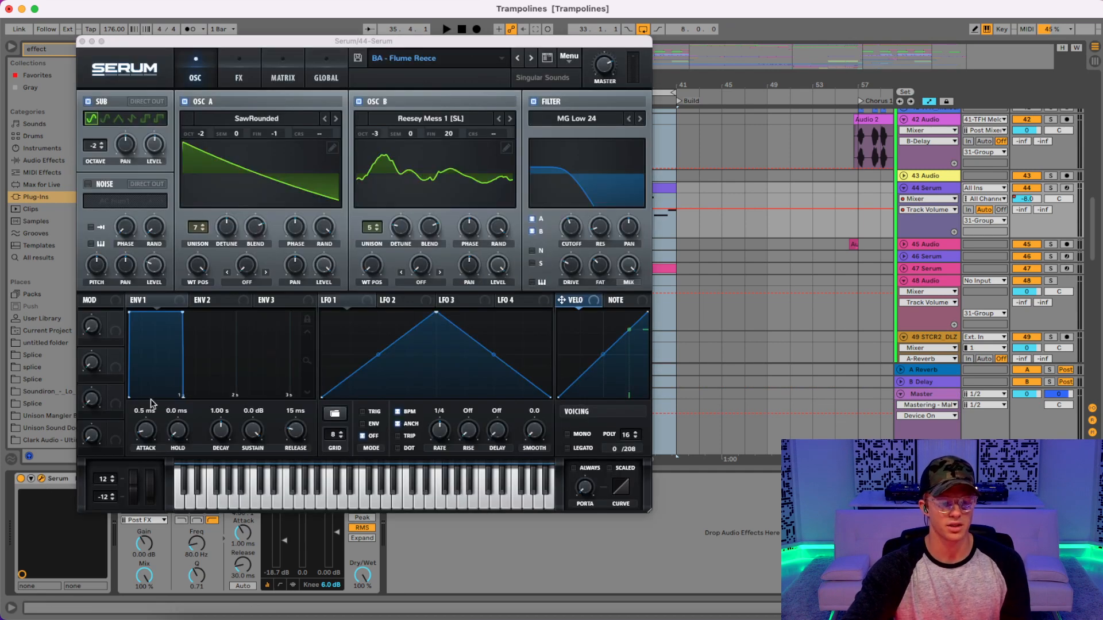
{"action": "left_click", "coordinate": [82, 42]}
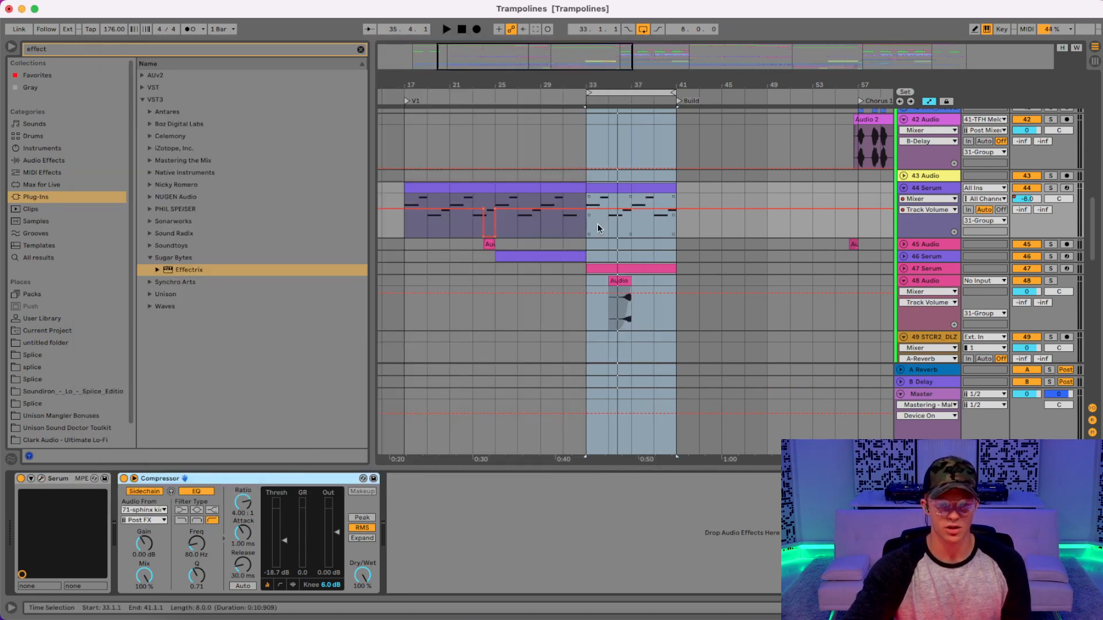
- Play the loop from bar 33 in the full mix and with track 44 Serum soloed, and clear the solo
{"action": "key", "text": "space"}
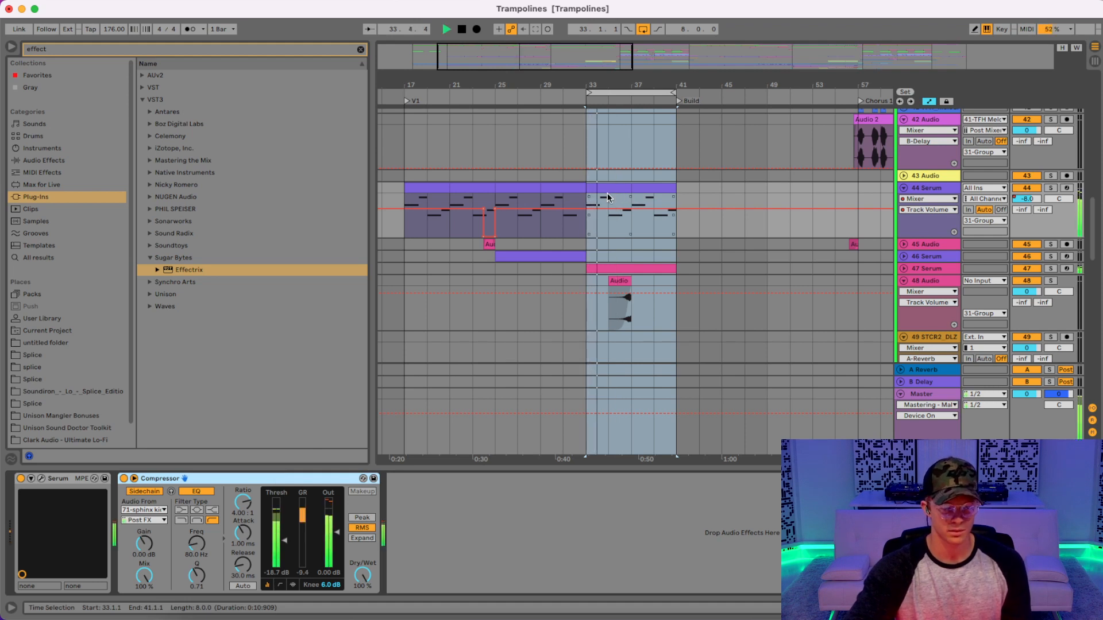
{"action": "key", "text": "space"}
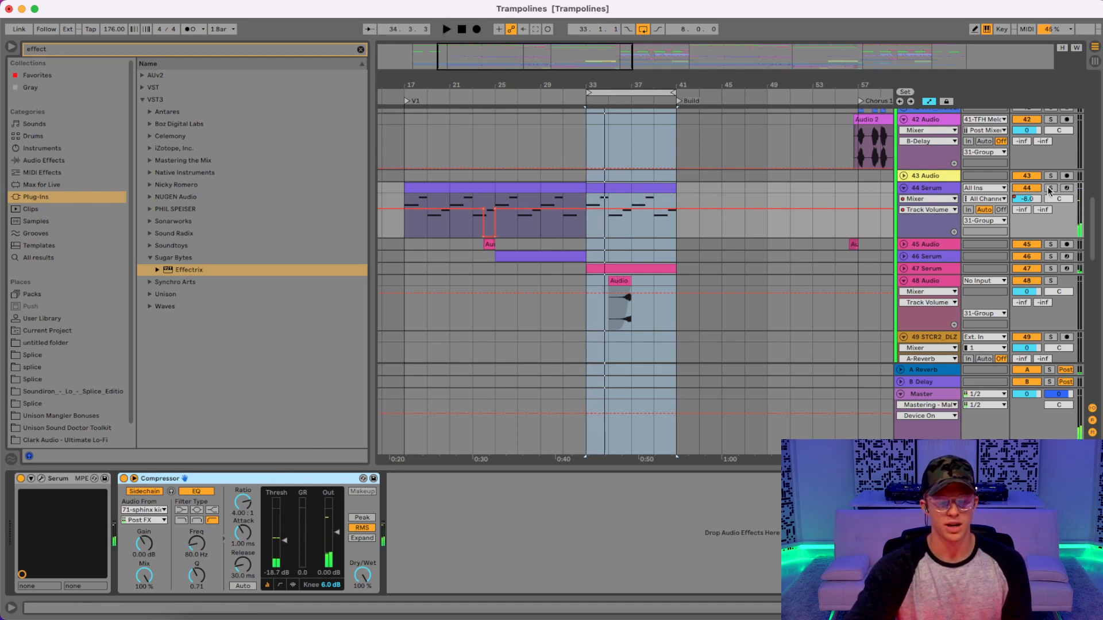
{"action": "left_click", "coordinate": [1049, 188]}
{"action": "key", "text": "space"}
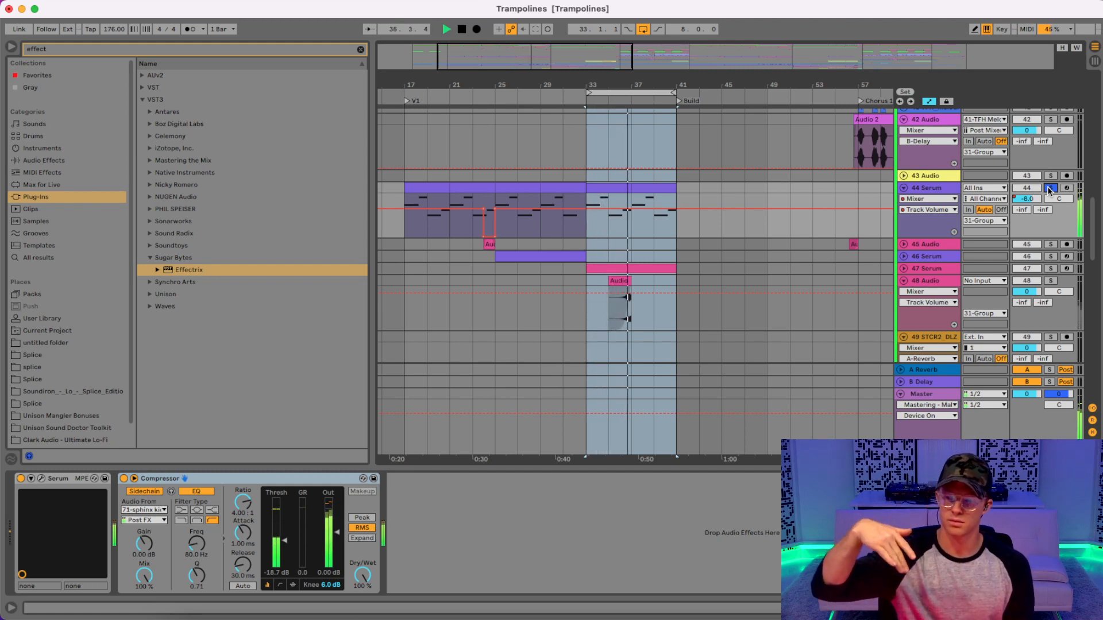
{"action": "left_click", "coordinate": [1048, 188]}
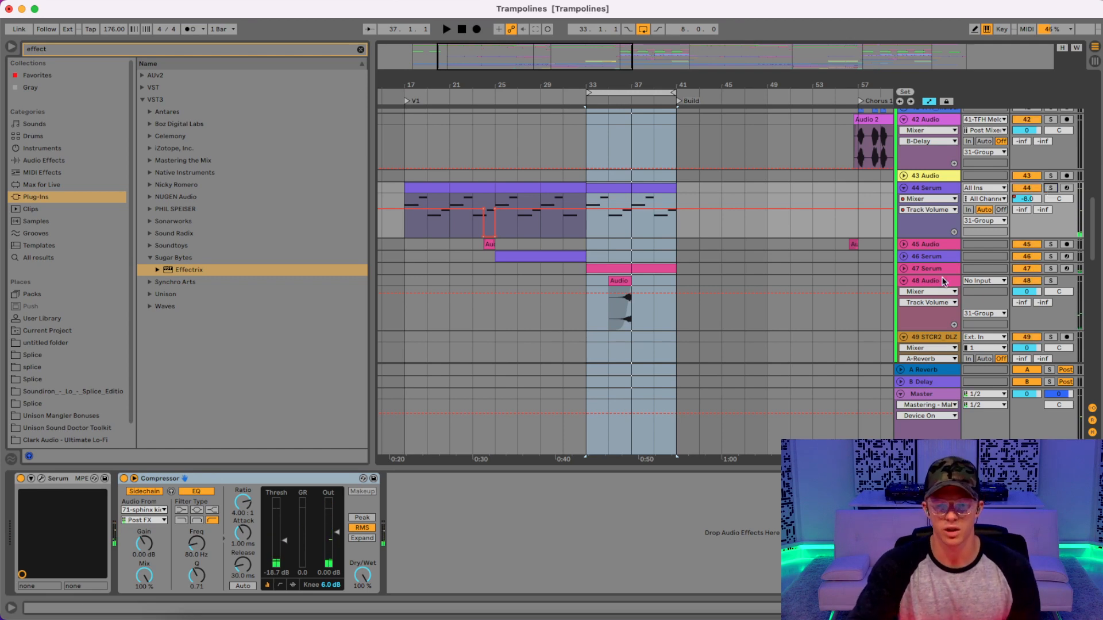
- Unfold the 47 Serum track, solo it and play it from bar 33
{"action": "left_click", "coordinate": [903, 269]}
{"action": "left_click", "coordinate": [922, 269]}
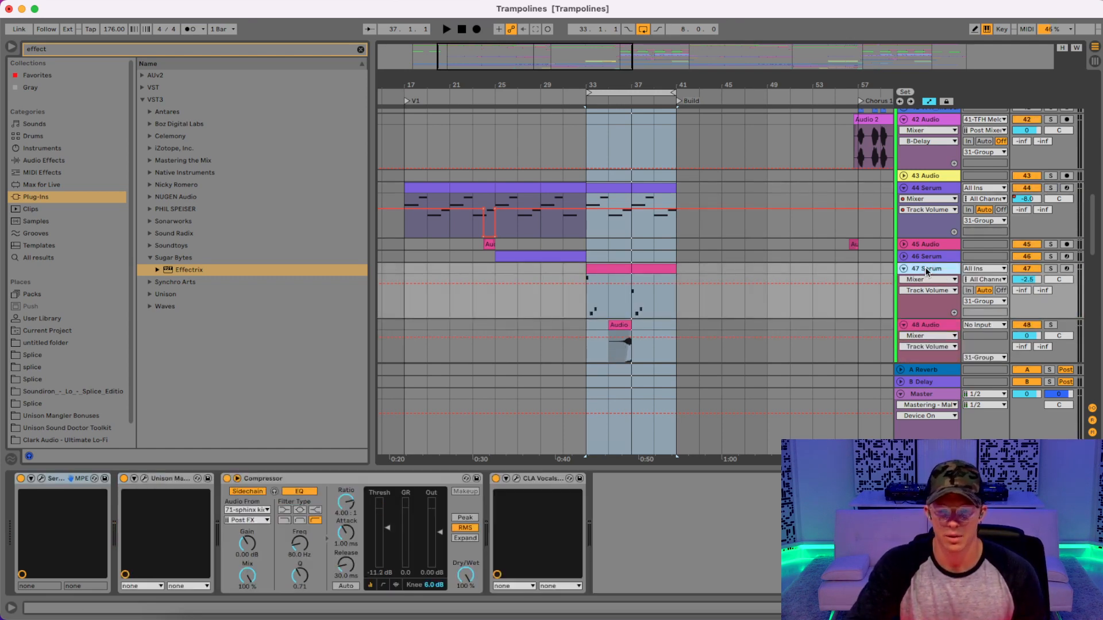
{"action": "scroll", "coordinate": [838, 258], "scroll_direction": "down", "scroll_amount": 2}
{"action": "left_click", "coordinate": [1050, 203]}
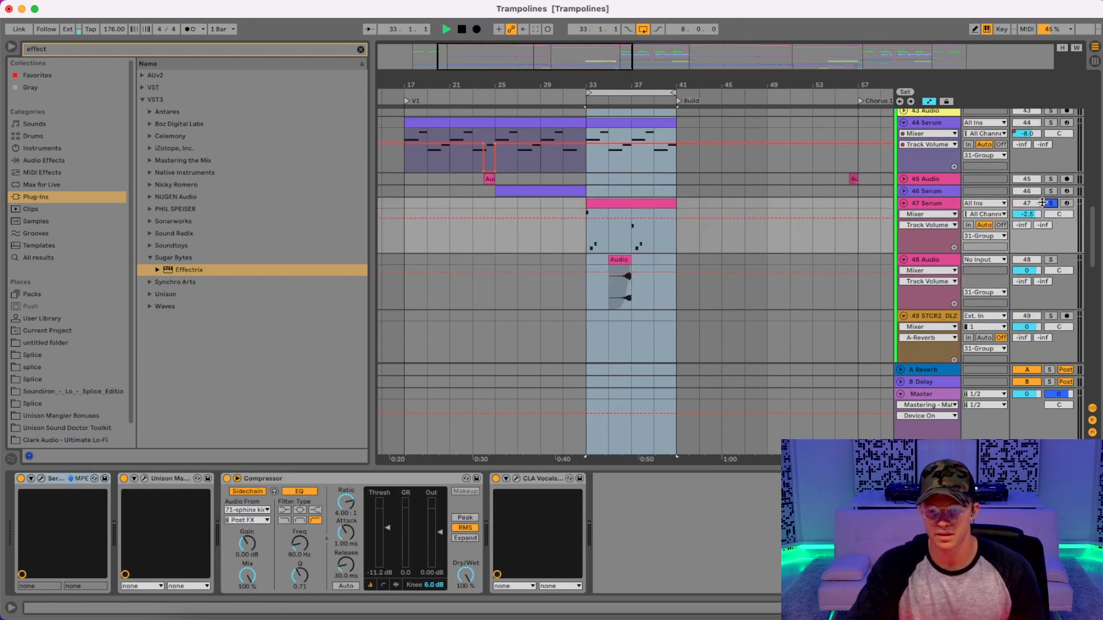
{"action": "key", "text": "space"}
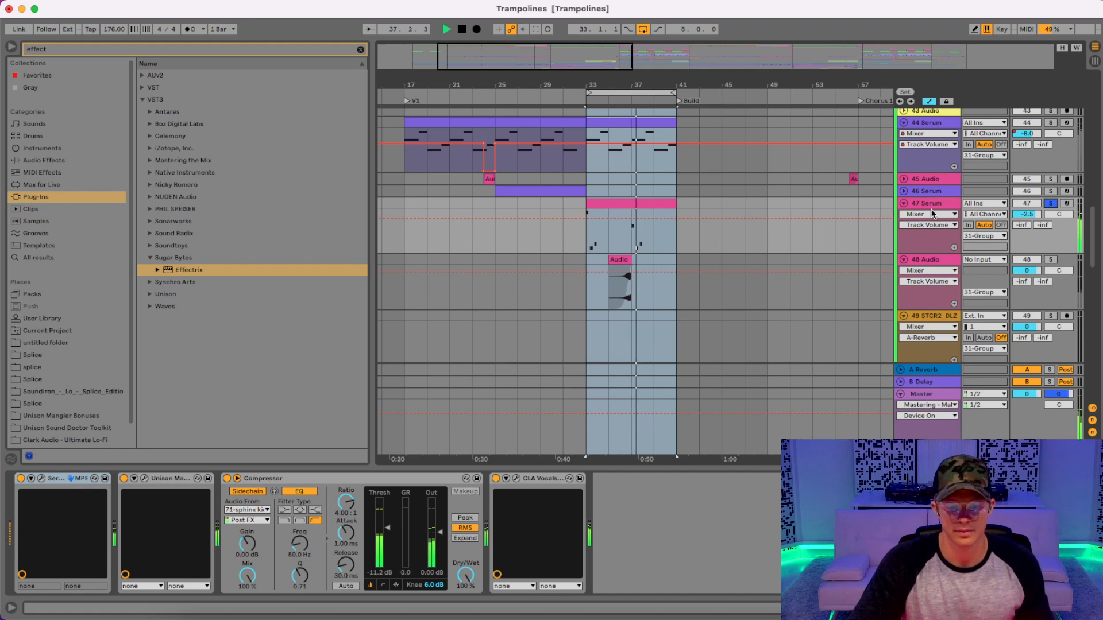
{"action": "key", "text": "space"}
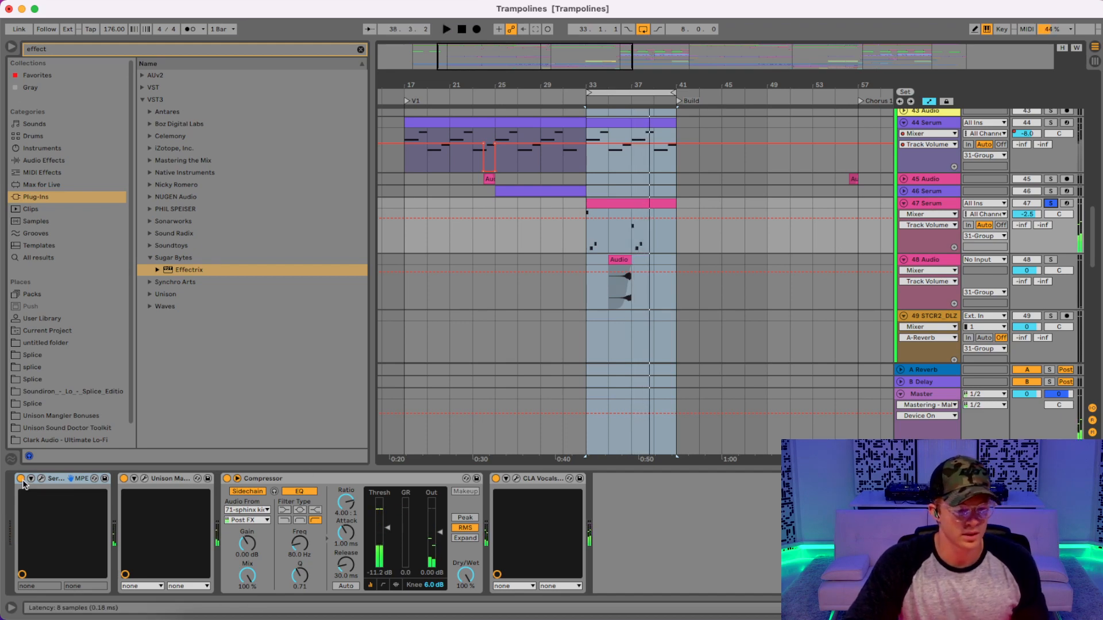
- Examine track 47's Serum patch, its Unison Mangler settings and its sidechain Compressor
{"action": "left_click", "coordinate": [42, 479]}
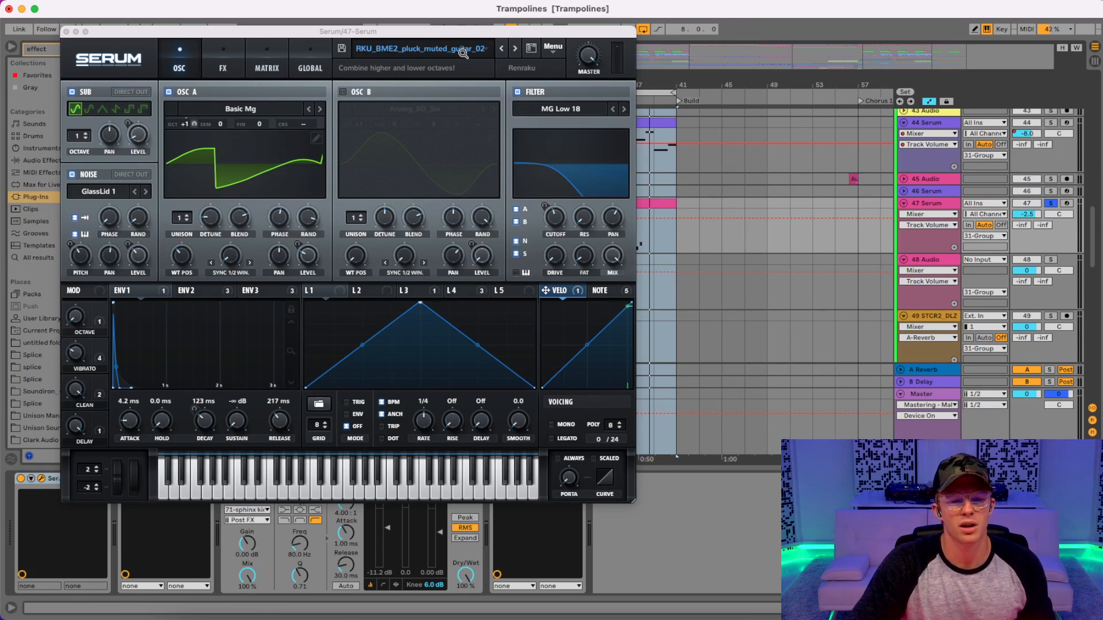
{"action": "left_click", "coordinate": [66, 32]}
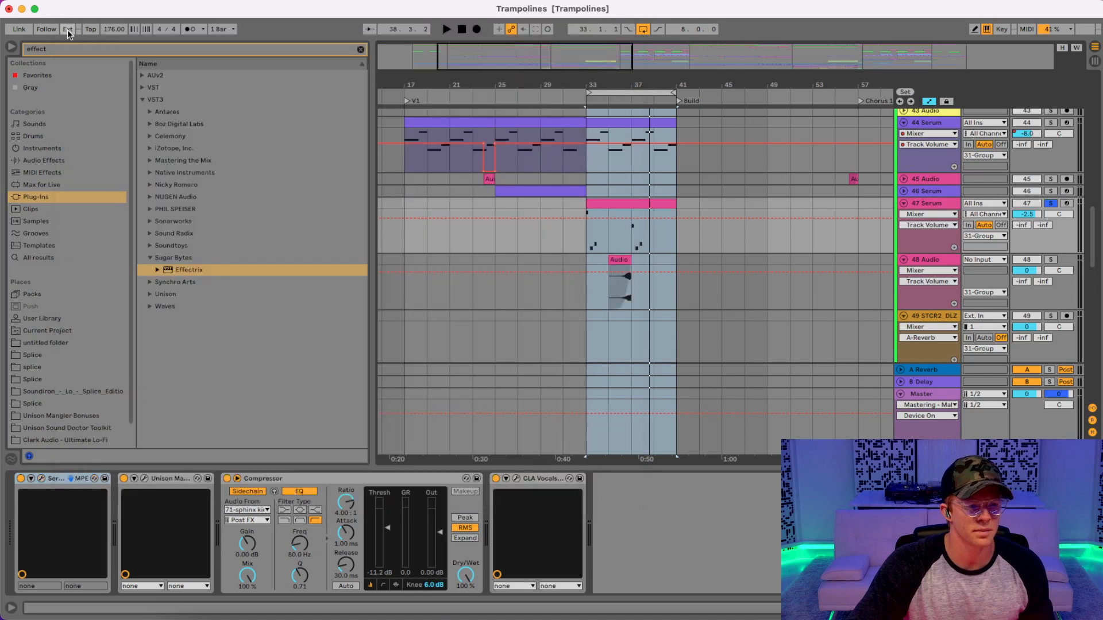
{"action": "left_click", "coordinate": [144, 479]}
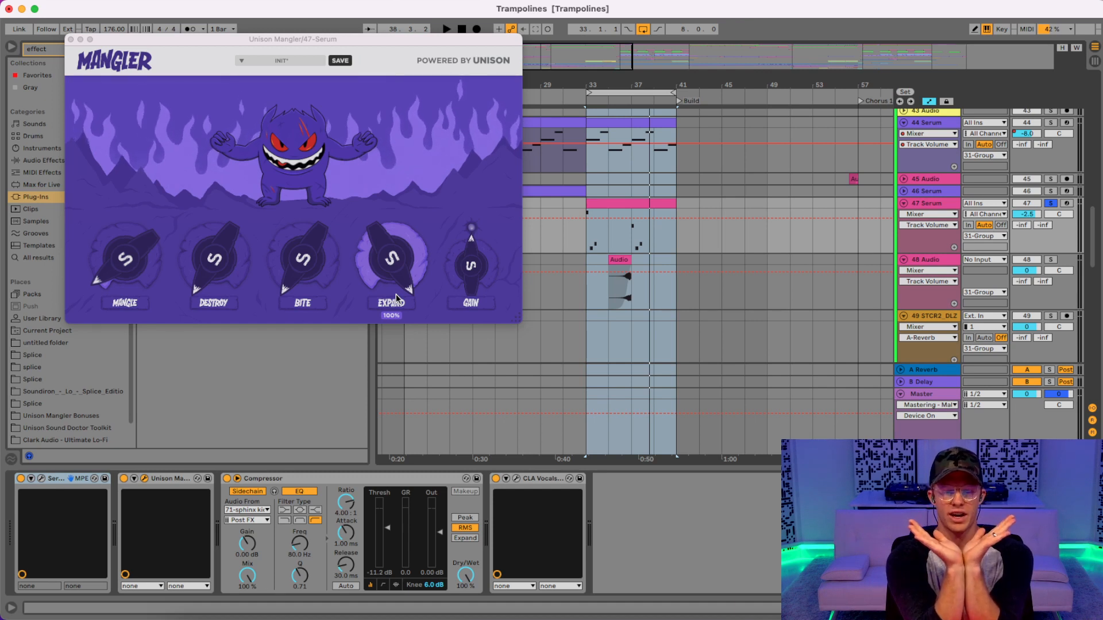
{"action": "left_click", "coordinate": [71, 39]}
{"action": "left_click", "coordinate": [320, 481]}
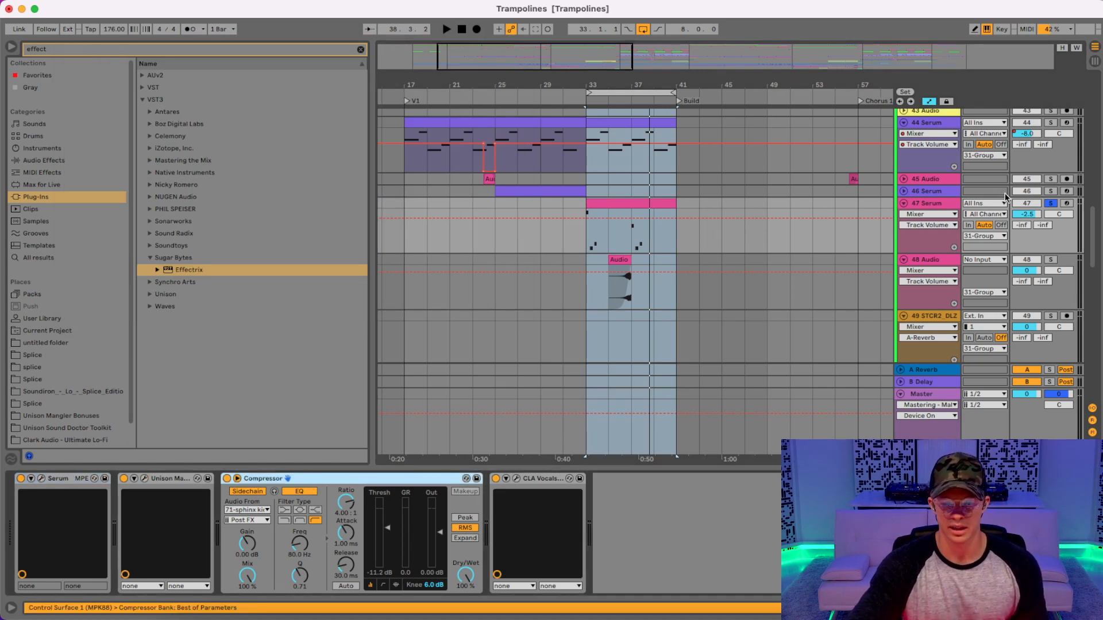
- Select the 47 Serum clip spanning bars 33 to 41 and play its opening
{"action": "left_click", "coordinate": [639, 202]}
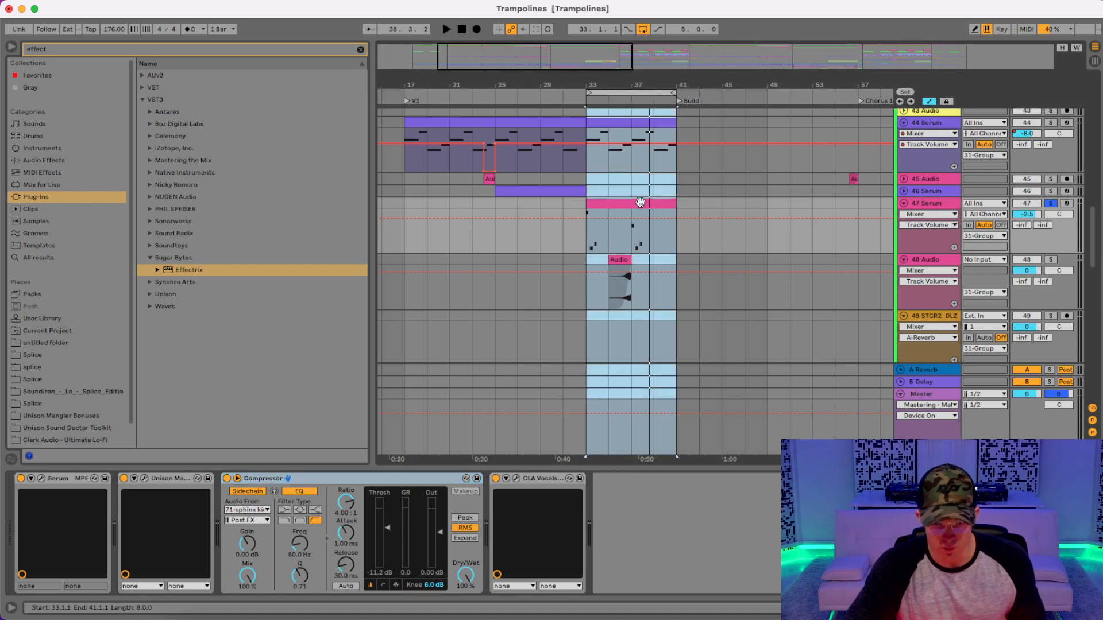
{"action": "key", "text": "space"}
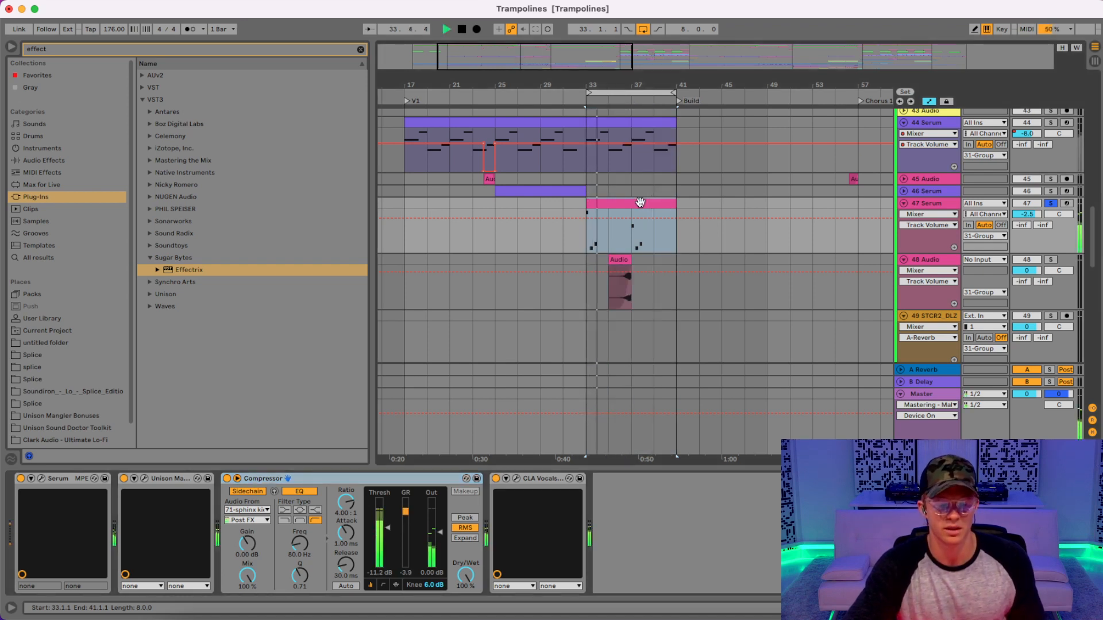
{"action": "key", "text": "space"}
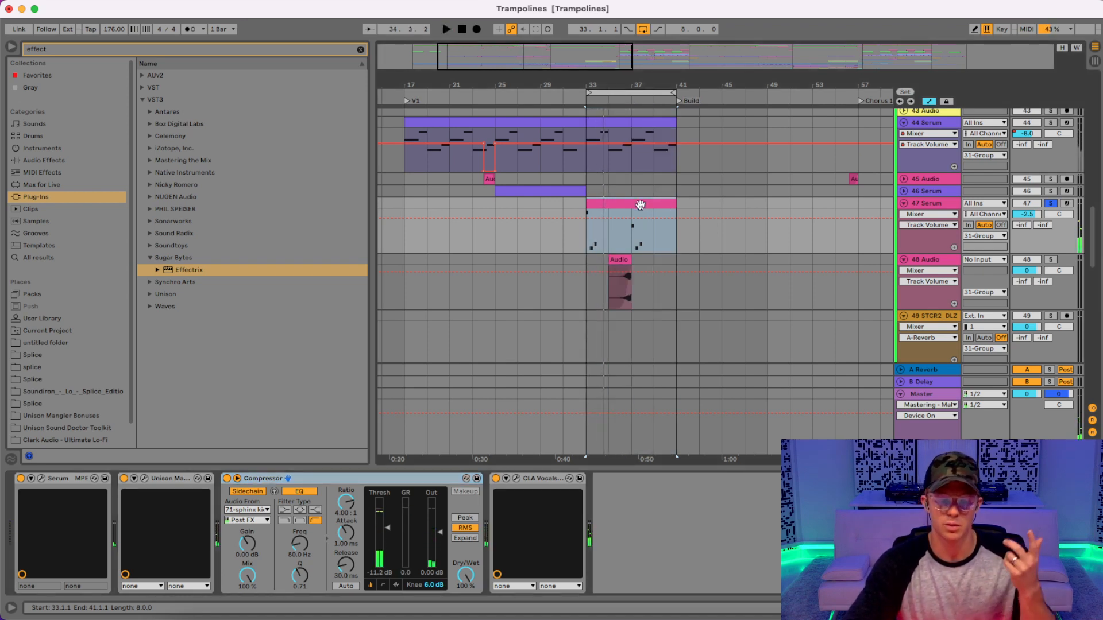
- Examine the CLA Vocals settings on track 47 and replay the soloed track from bar 33
{"action": "left_click", "coordinate": [517, 479]}
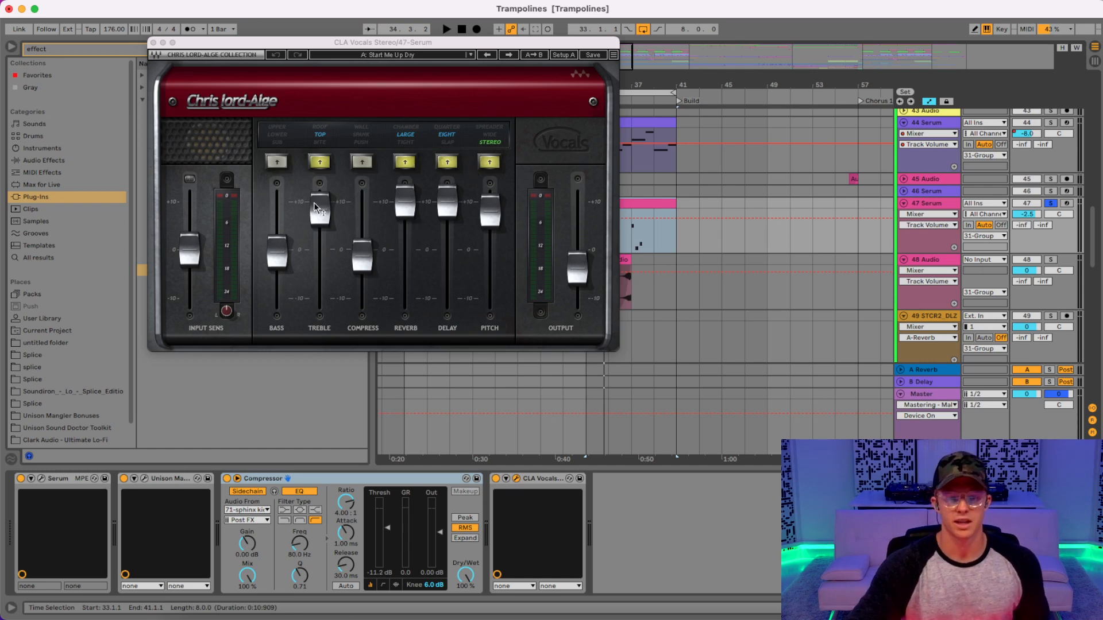
{"action": "left_click", "coordinate": [154, 43]}
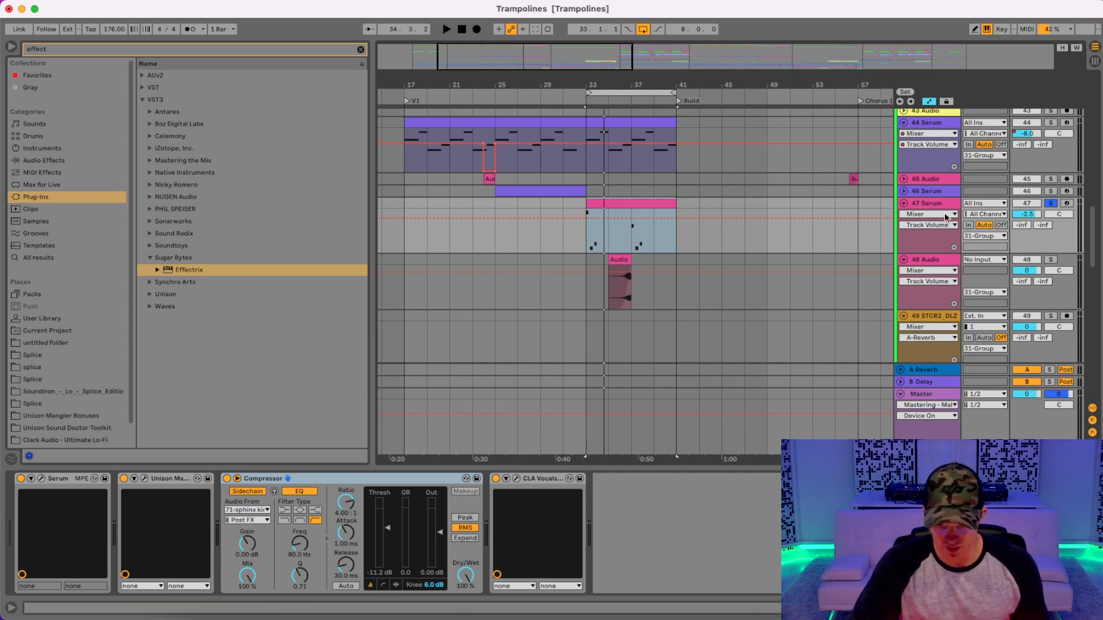
{"action": "left_click", "coordinate": [924, 205]}
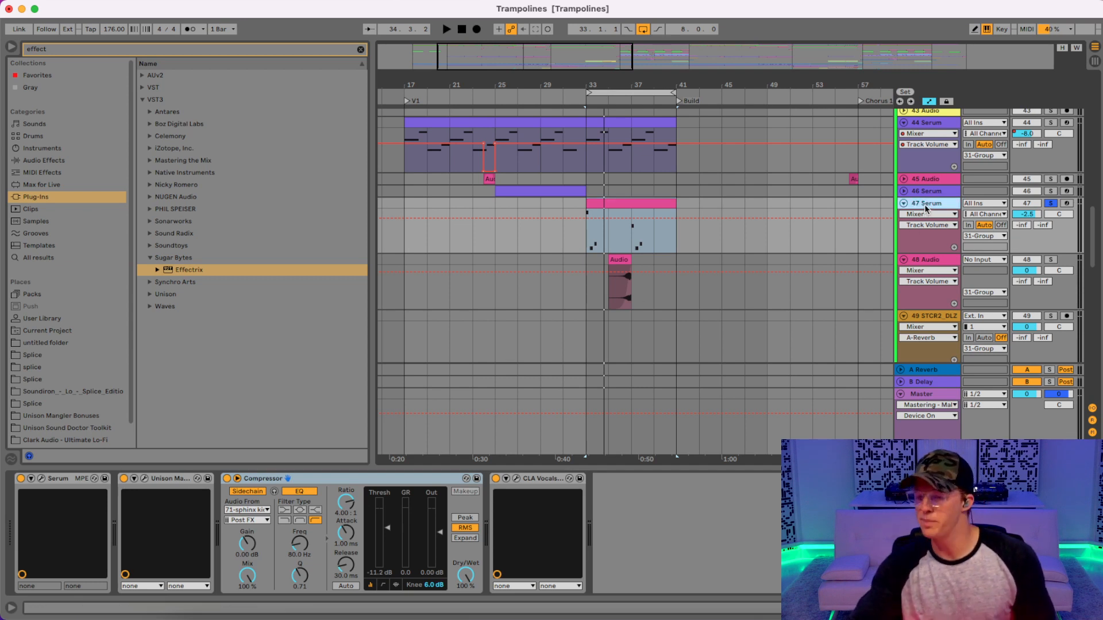
{"action": "key", "text": "space"}
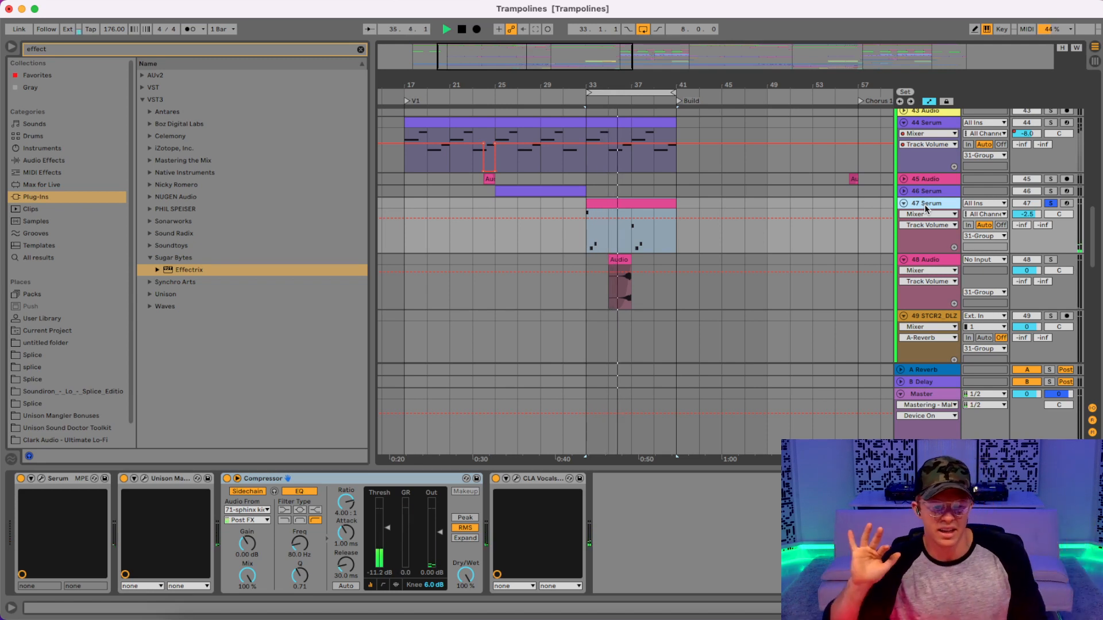
{"action": "key", "text": "space"}
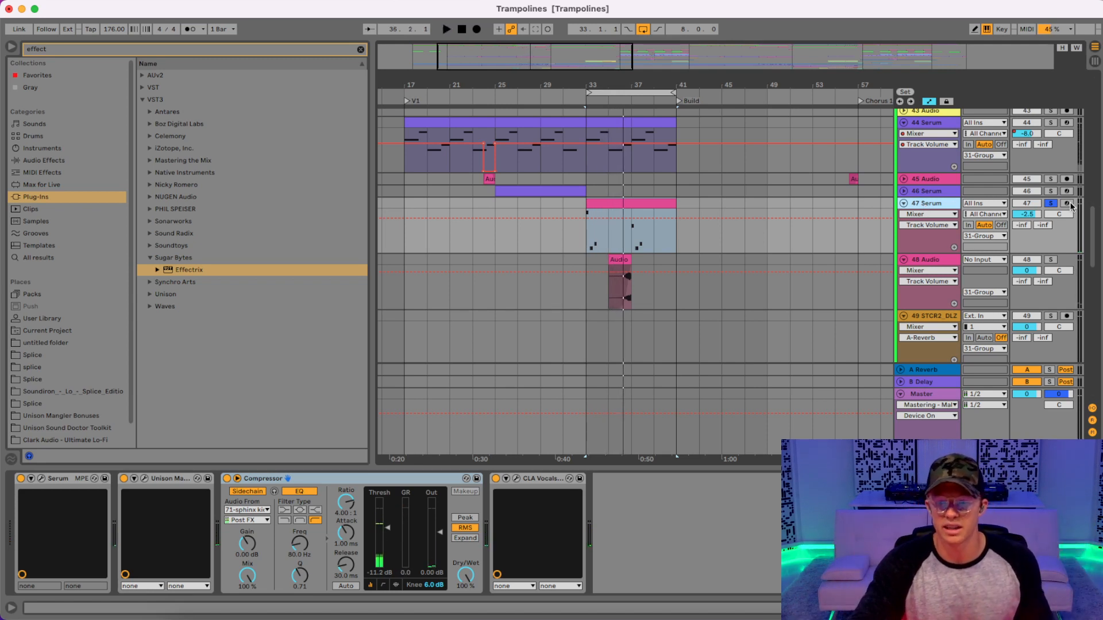
- Review the other tracks across bars 33 to 41, from the lower synths up to the vocals, and play the unsoloed mix
{"action": "scroll", "coordinate": [667, 279], "scroll_direction": "down", "scroll_amount": 5}
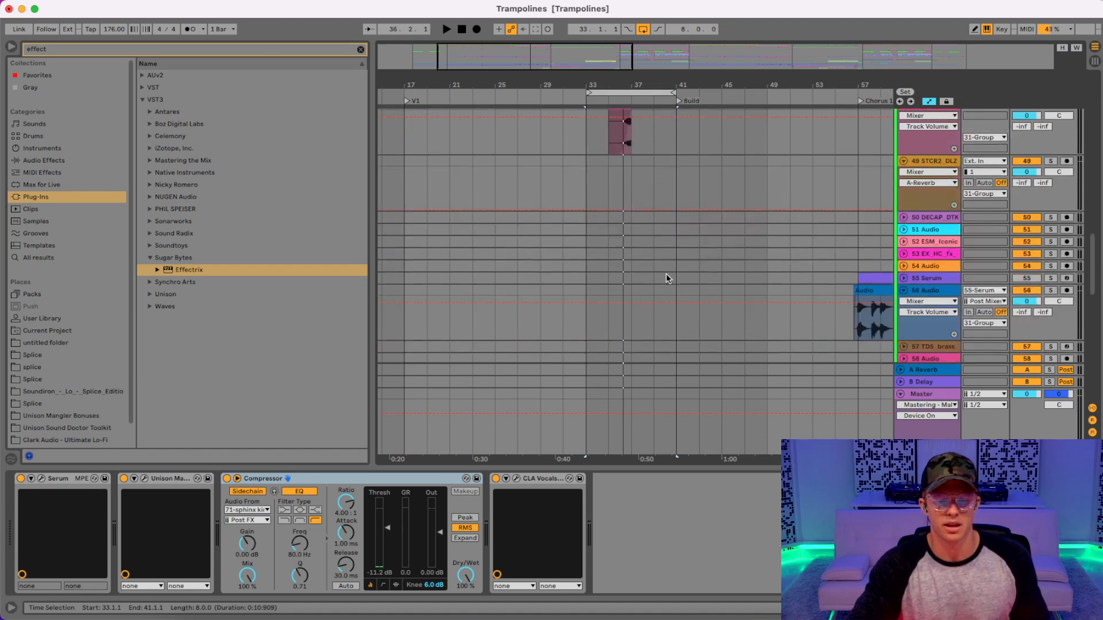
{"action": "scroll", "coordinate": [666, 279], "scroll_direction": "down", "scroll_amount": 10}
{"action": "scroll", "coordinate": [666, 278], "scroll_direction": "up", "scroll_amount": 15}
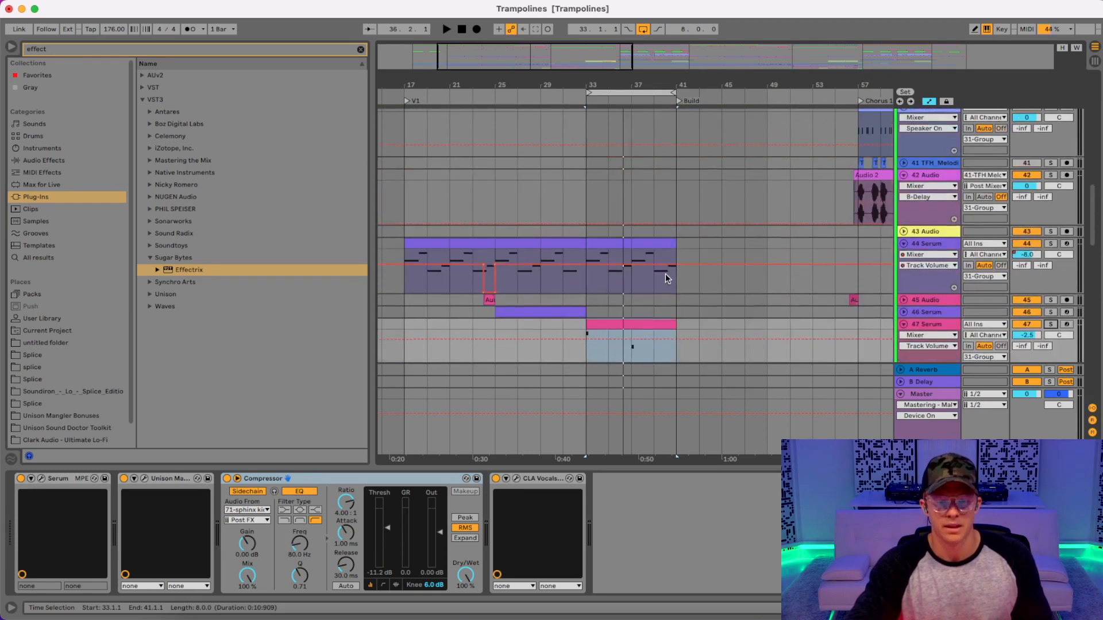
{"action": "scroll", "coordinate": [665, 274], "scroll_direction": "up", "scroll_amount": 15}
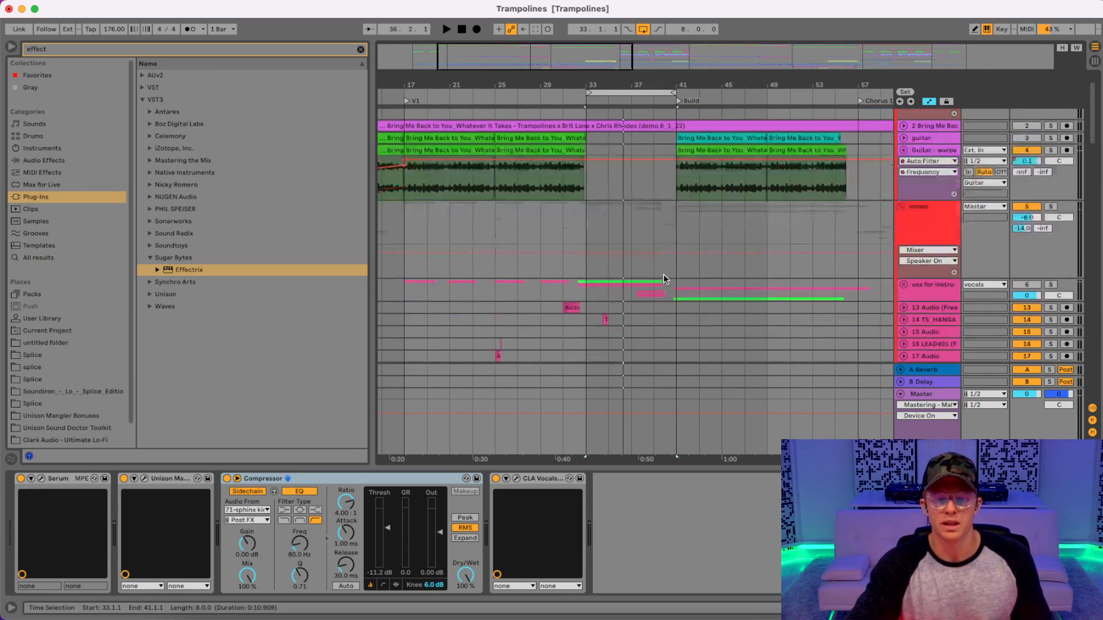
{"action": "scroll", "coordinate": [664, 280], "scroll_direction": "down", "scroll_amount": 10}
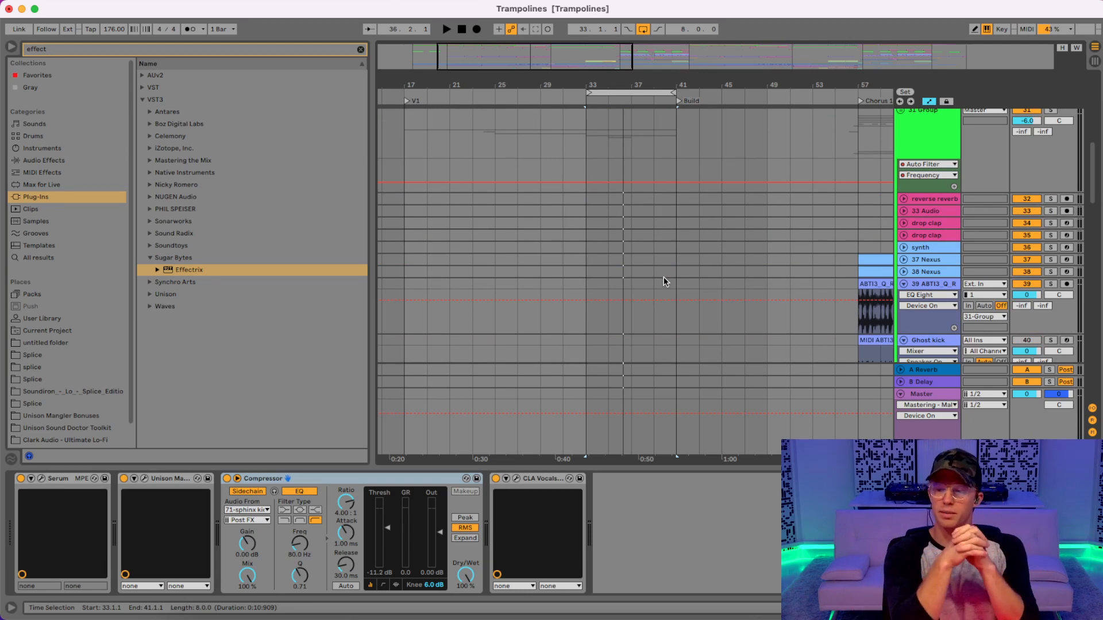
{"action": "scroll", "coordinate": [663, 277], "scroll_direction": "up", "scroll_amount": 5}
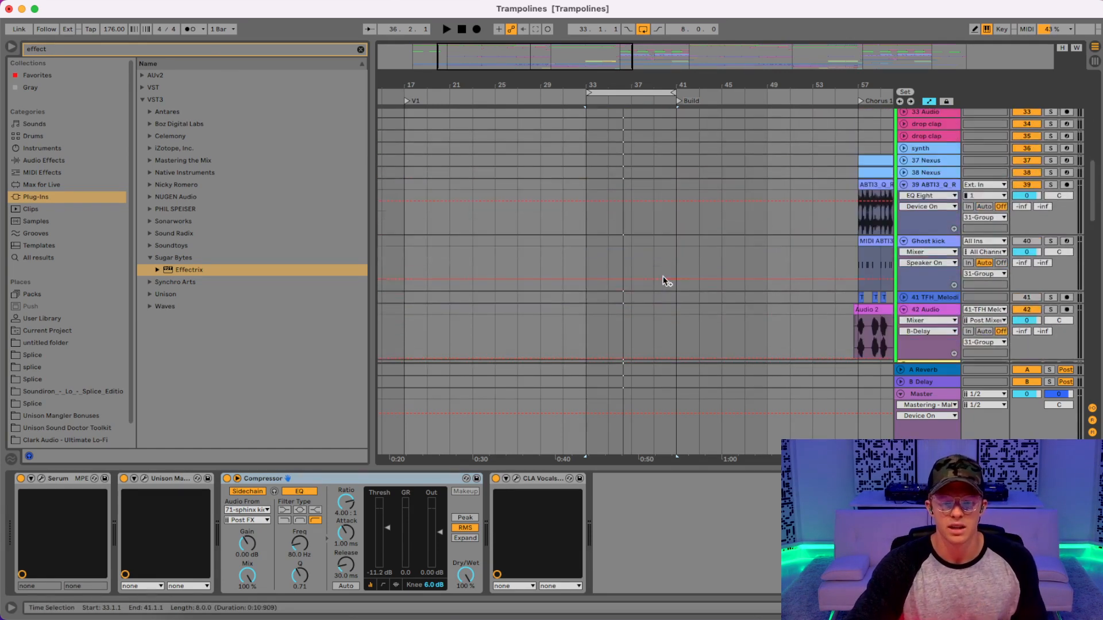
{"action": "scroll", "coordinate": [664, 279], "scroll_direction": "up", "scroll_amount": 5}
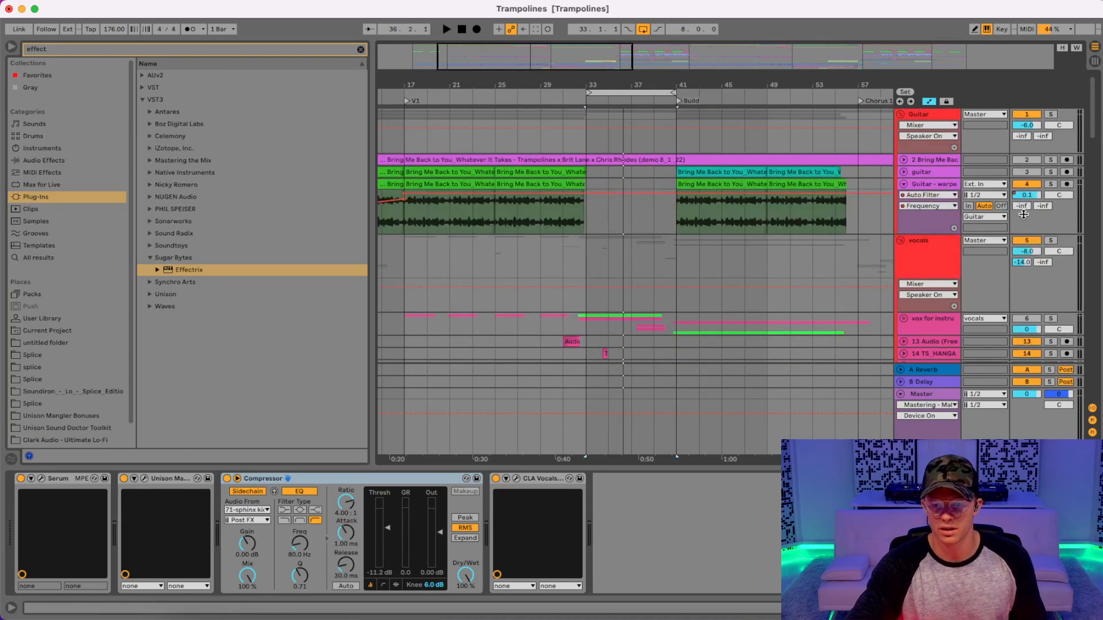
{"action": "scroll", "coordinate": [930, 242], "scroll_direction": "down", "scroll_amount": 3}
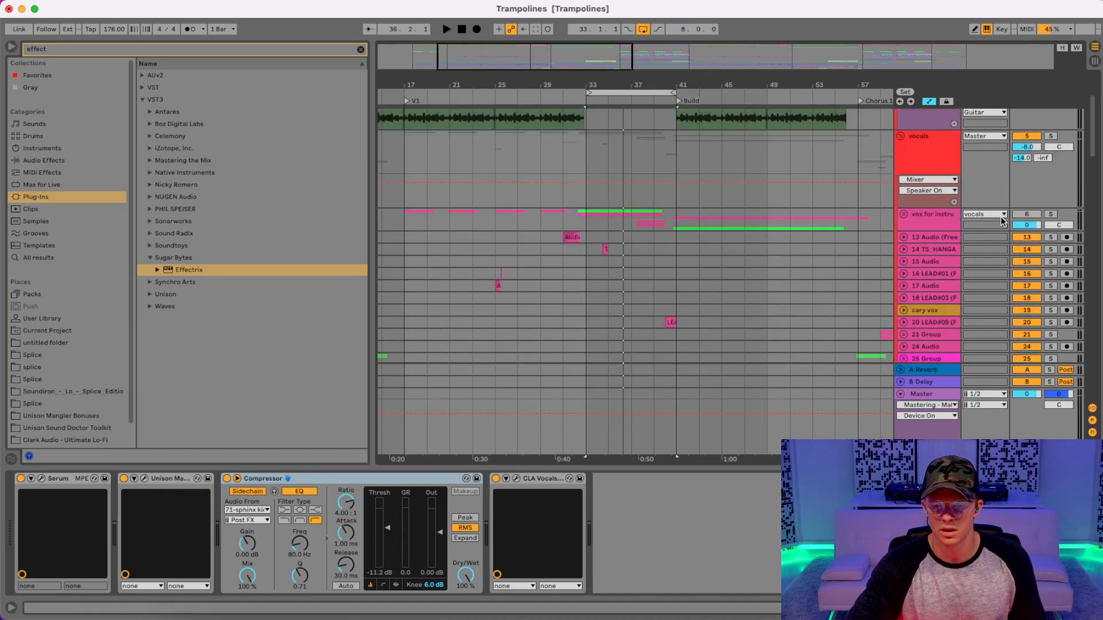
{"action": "key", "text": "space"}
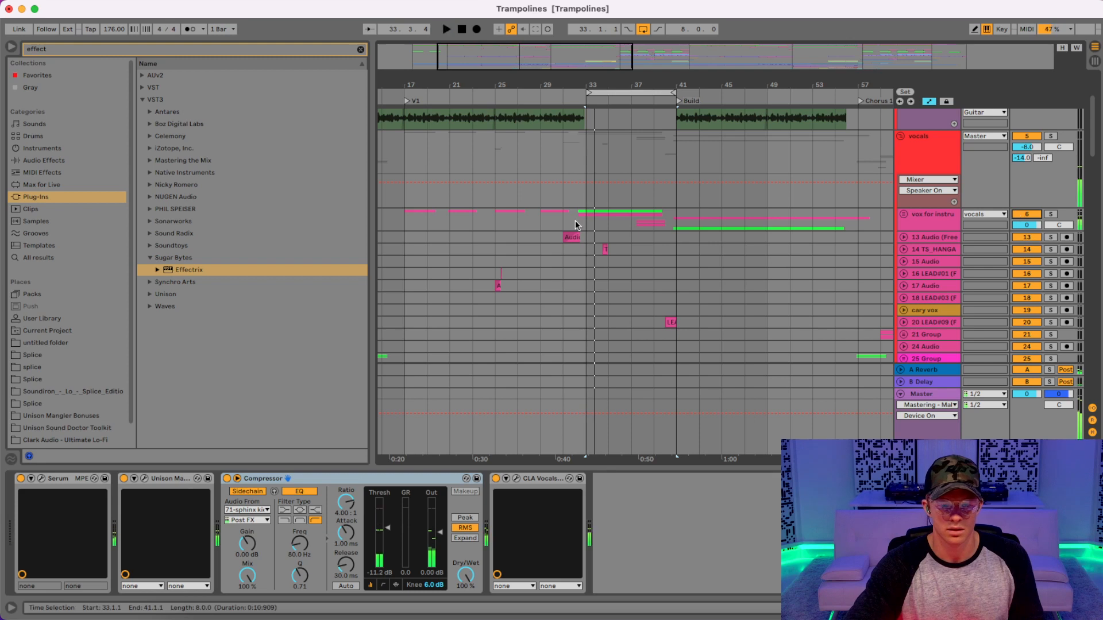
- Unfold track 73 DoorKnock, solo it, and play its DoorKnockHard clip at the start of bar 33
{"action": "left_click", "coordinate": [569, 224]}
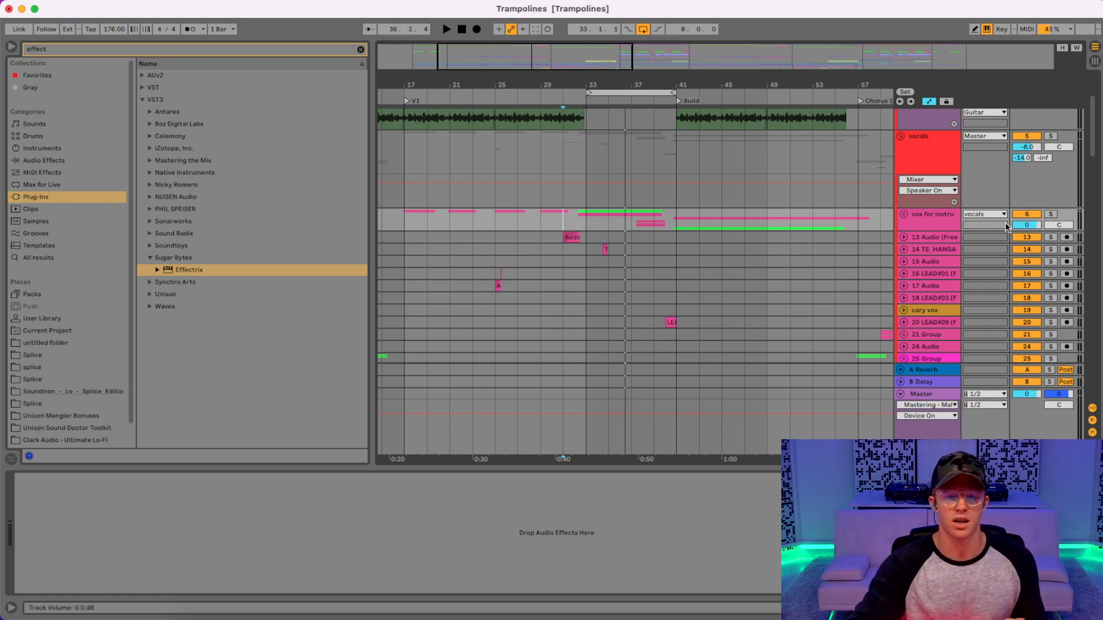
{"action": "scroll", "coordinate": [564, 229], "scroll_direction": "down", "scroll_amount": 20}
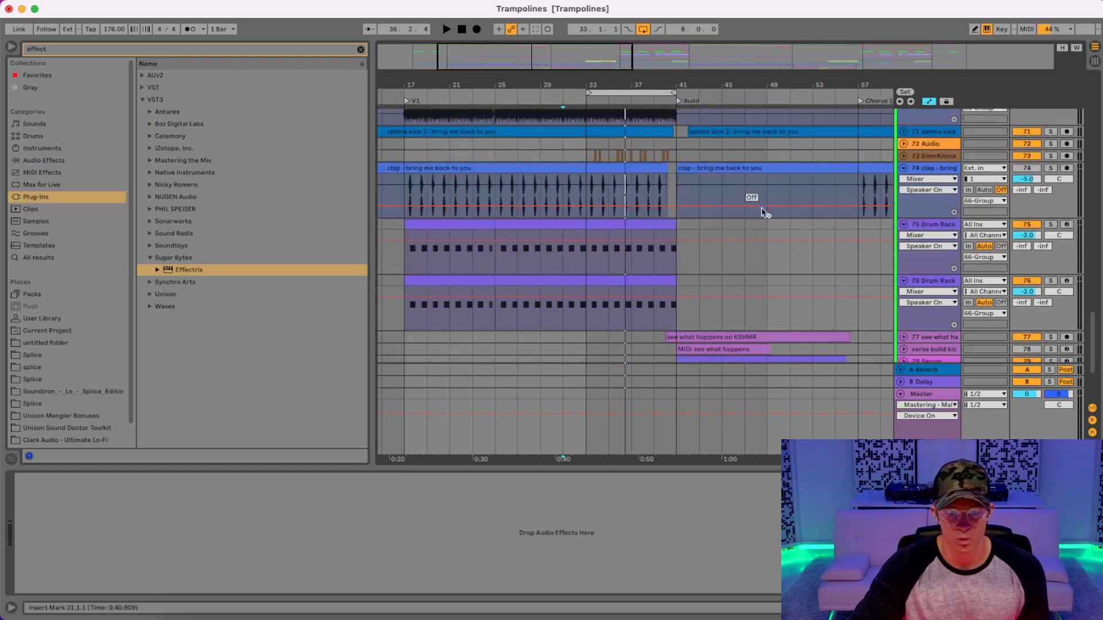
{"action": "left_click", "coordinate": [903, 155]}
{"action": "left_click_drag", "start_coordinate": [595, 85], "coordinate": [609, 155]}
{"action": "left_click_drag", "start_coordinate": [495, 82], "coordinate": [853, 123]}
{"action": "left_click", "coordinate": [1051, 156]}
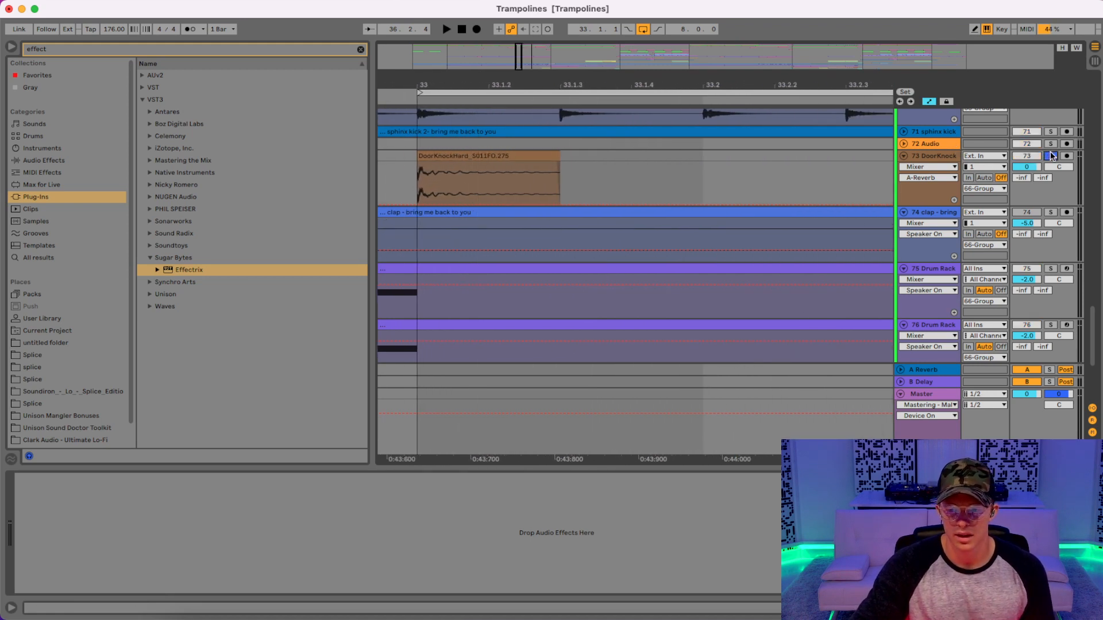
{"action": "left_click", "coordinate": [534, 156]}
{"action": "key", "text": "space"}
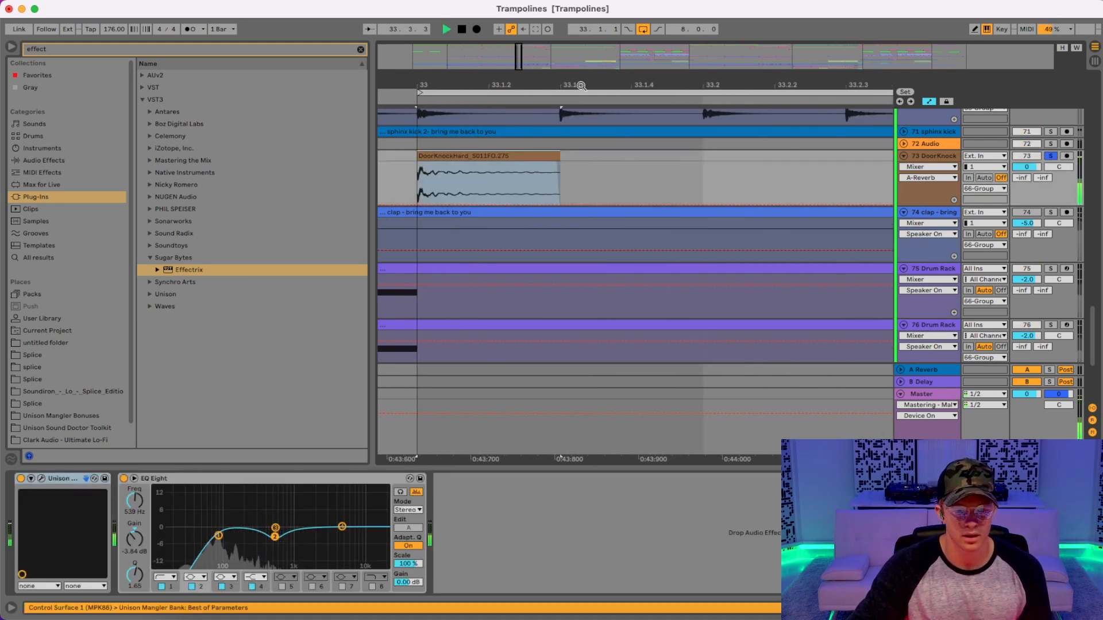
- Review the sphinx kick and DoorKnock tracks soloed together across bars 31 to 41, and unsolo them after playback
{"action": "left_click_drag", "start_coordinate": [576, 85], "coordinate": [509, 9]}
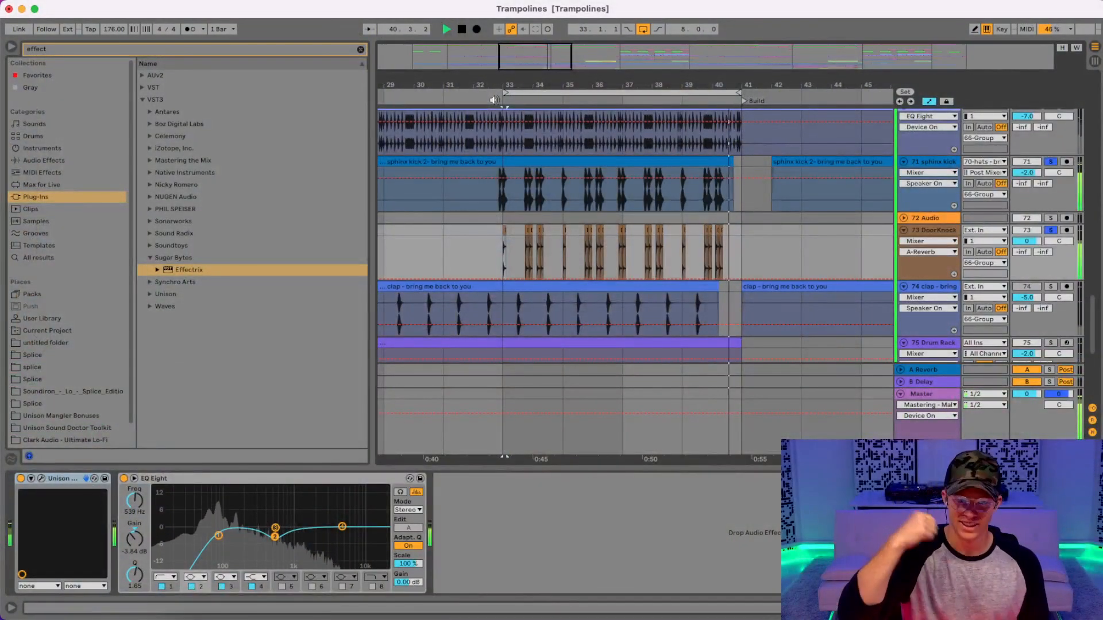
{"action": "key", "text": "space"}
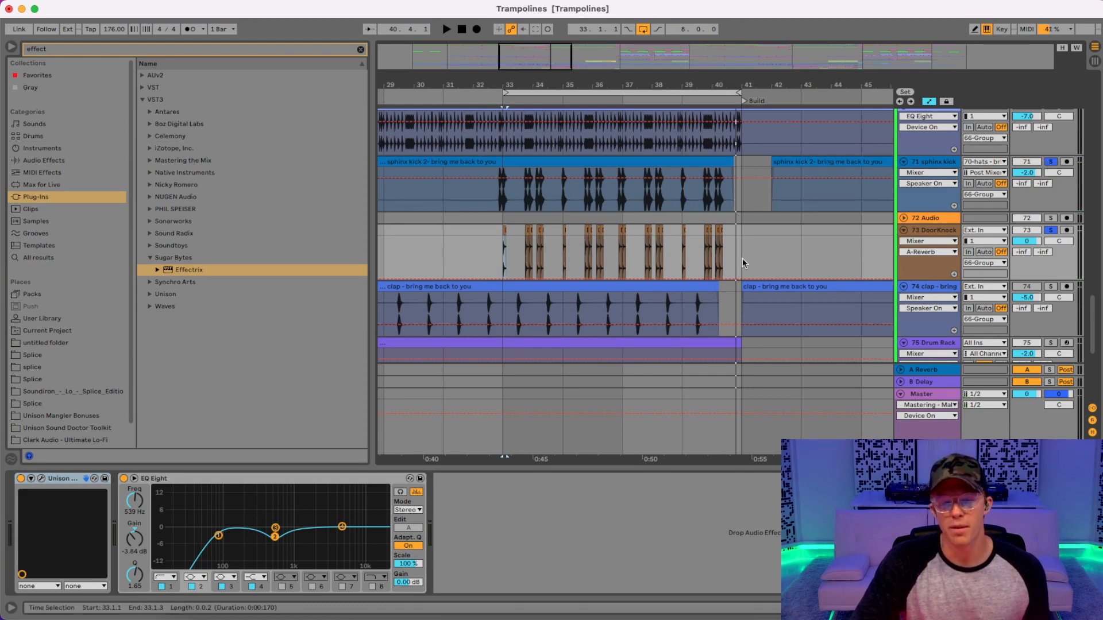
{"action": "left_click_drag", "start_coordinate": [742, 258], "coordinate": [464, 169]}
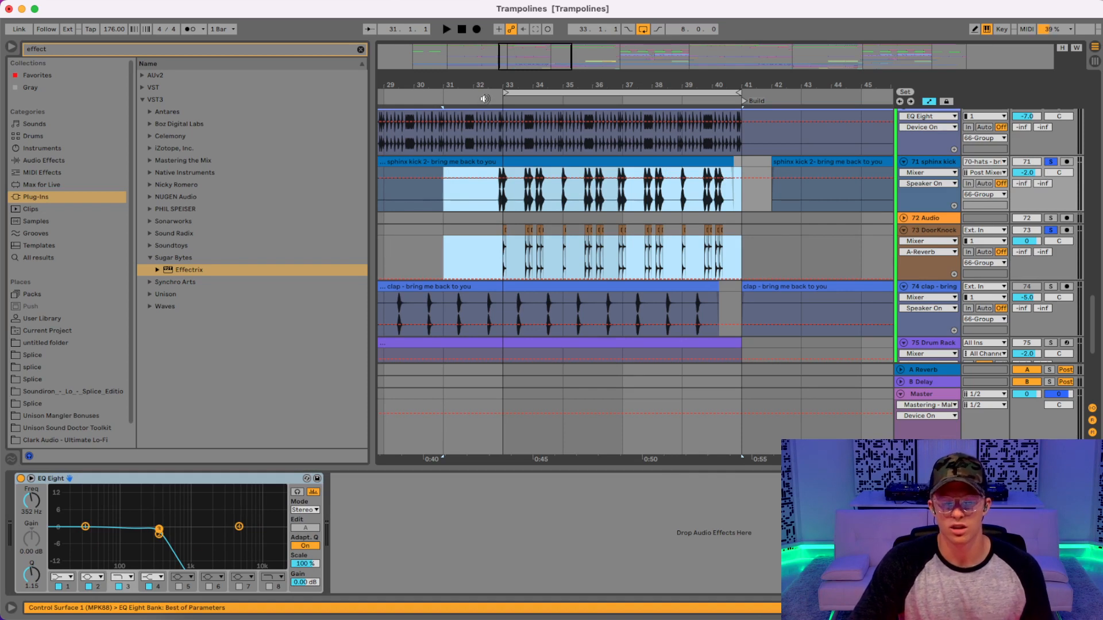
{"action": "key", "text": "space"}
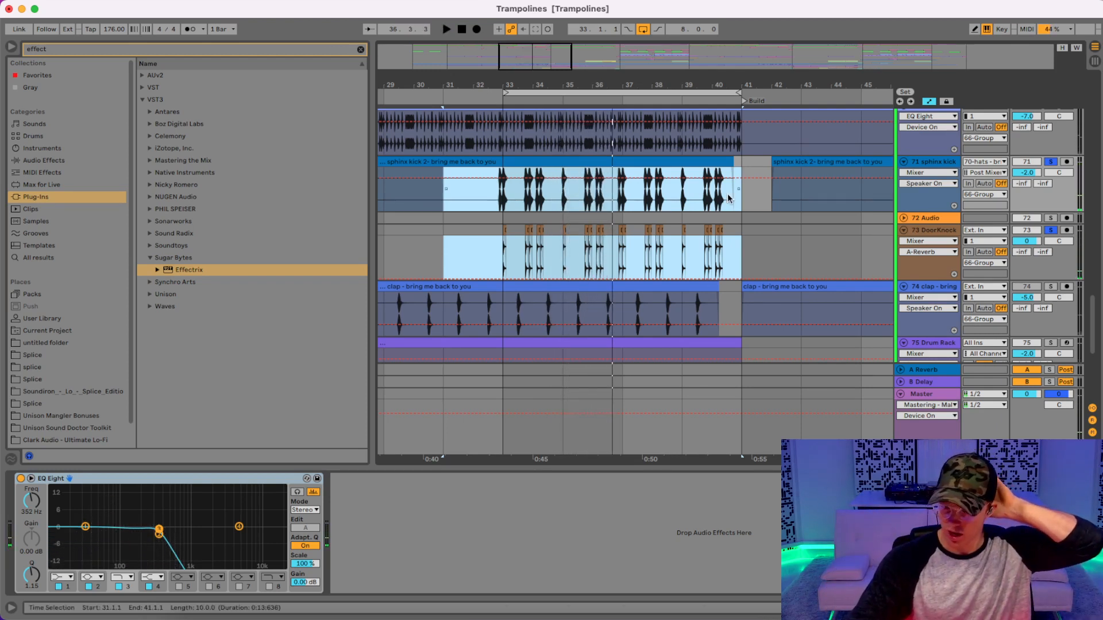
{"action": "left_click", "coordinate": [1052, 230]}
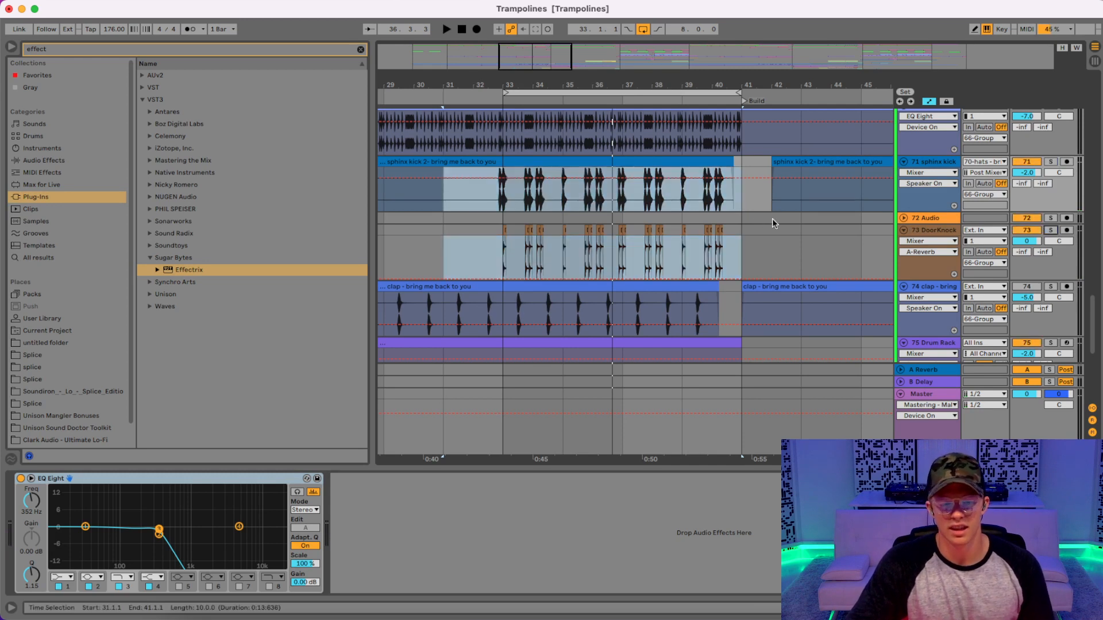
- Solo the 75 Drum Rack track and play it from bar 33, and audition the 76 Drum Rack track as well
{"action": "scroll", "coordinate": [742, 227], "scroll_direction": "down", "scroll_amount": 3}
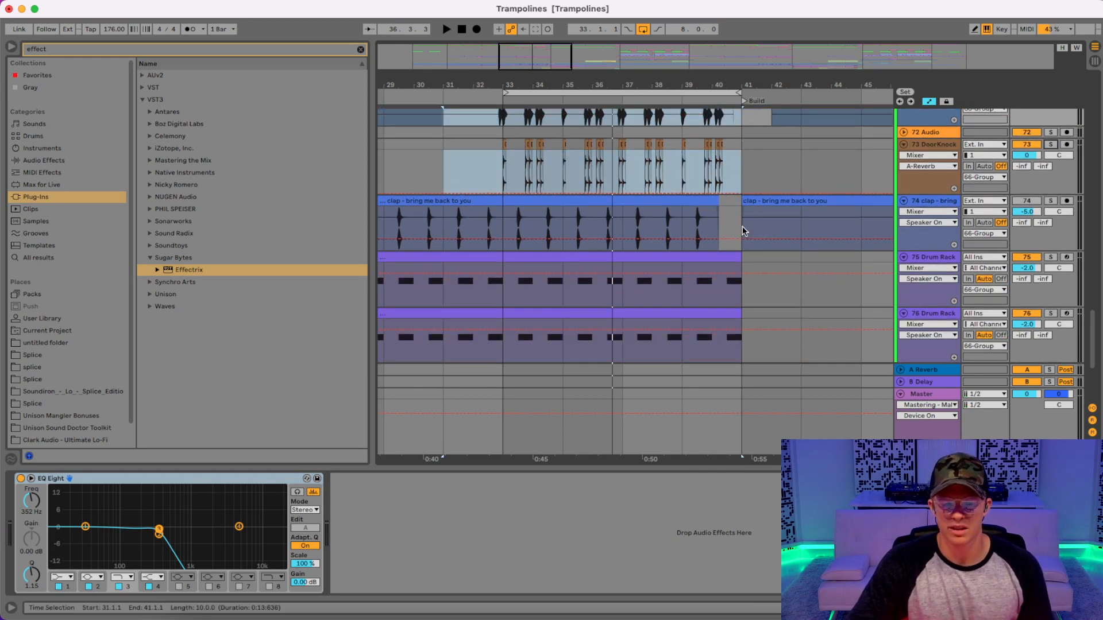
{"action": "scroll", "coordinate": [785, 267], "scroll_direction": "down", "scroll_amount": 1}
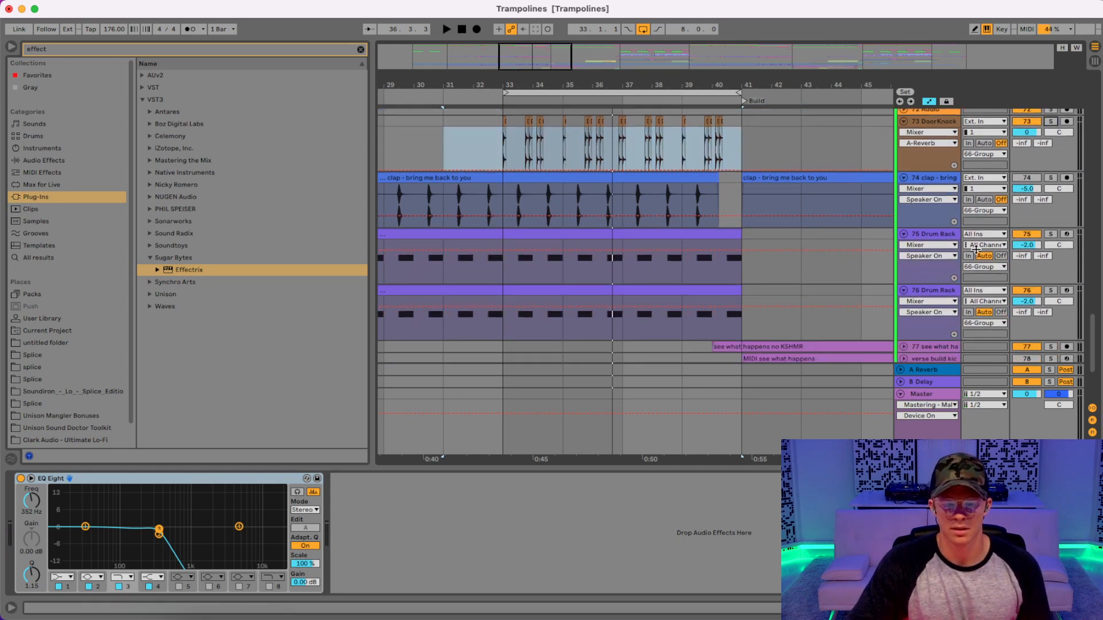
{"action": "left_click", "coordinate": [1050, 234]}
{"action": "left_click", "coordinate": [509, 280]}
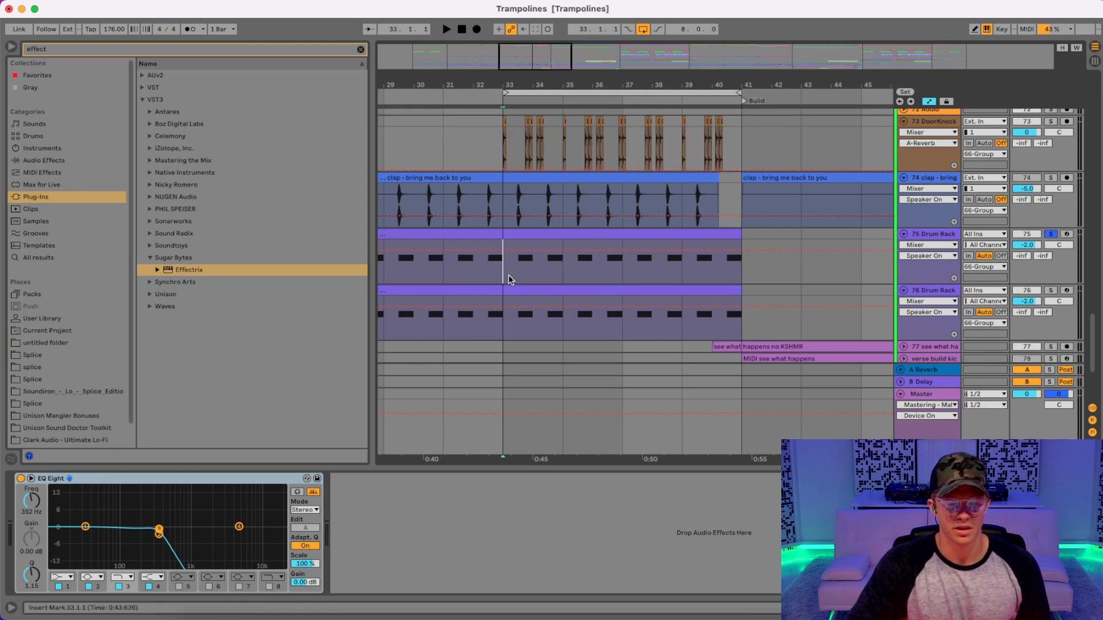
{"action": "left_click", "coordinate": [508, 275]}
{"action": "key", "text": "space"}
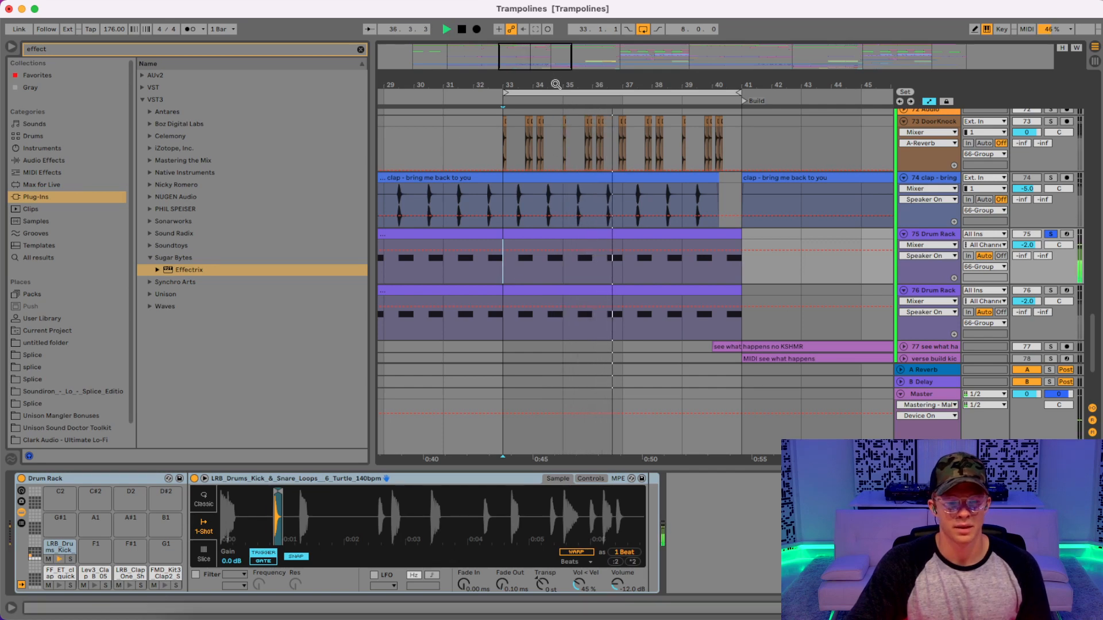
{"action": "left_click_drag", "start_coordinate": [555, 85], "coordinate": [591, 35]}
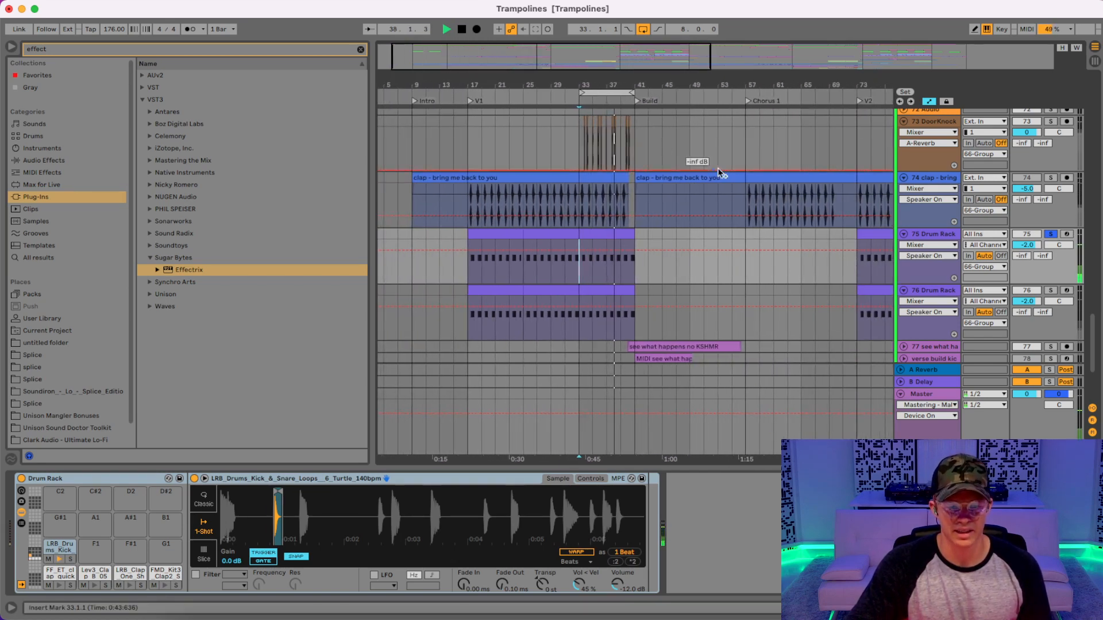
{"action": "left_click", "coordinate": [1052, 290]}
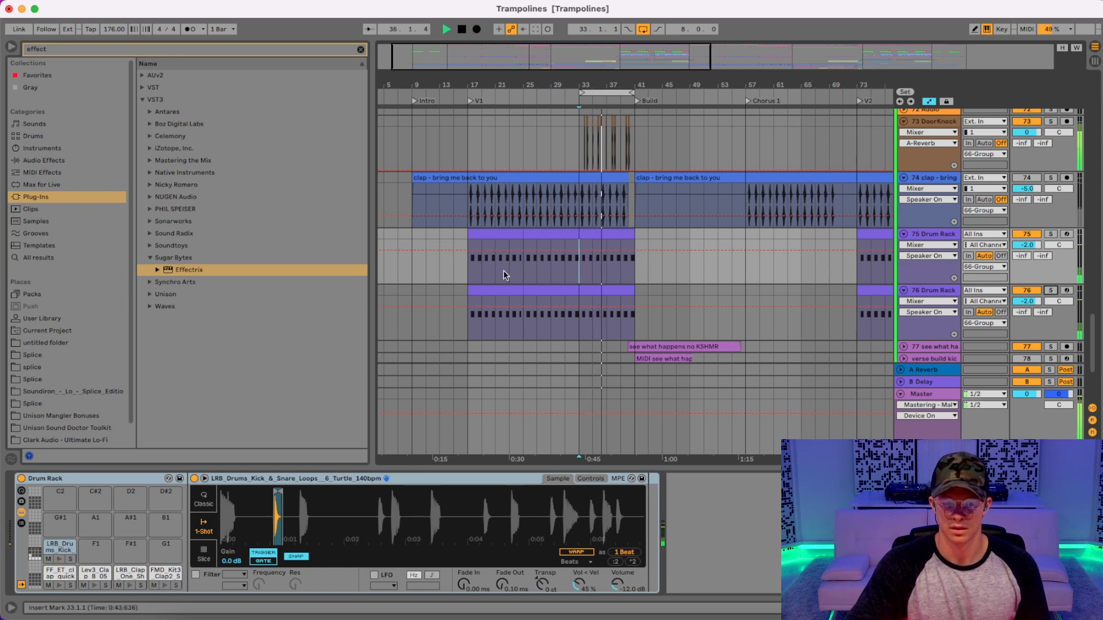
- Play the unsoloed mix from bar 17 and again from bar 33
{"action": "left_click", "coordinate": [473, 271]}
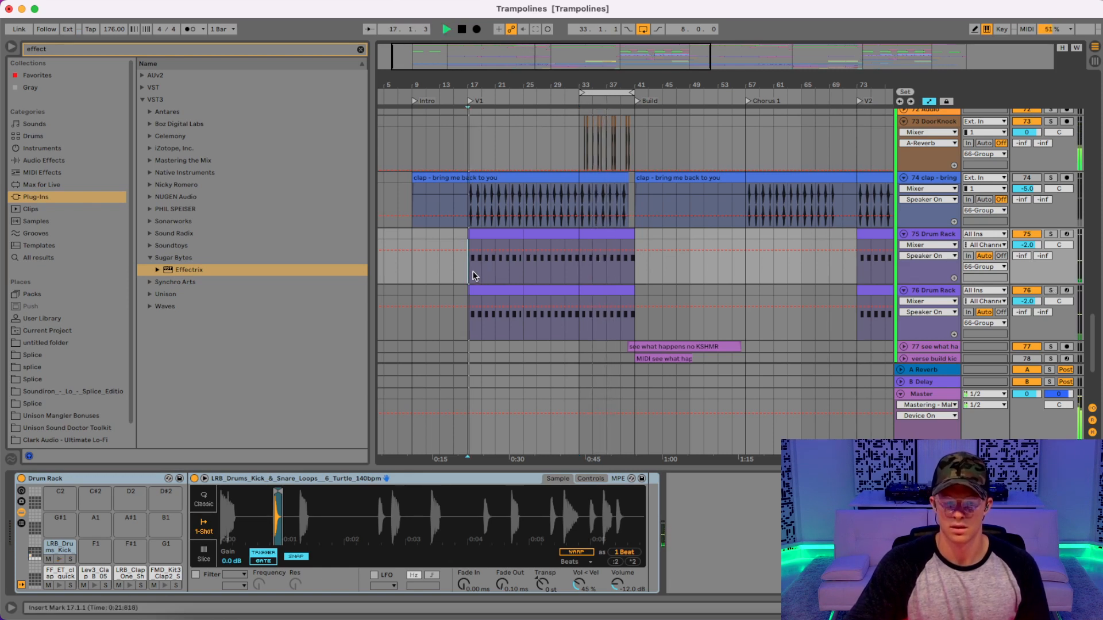
{"action": "left_click", "coordinate": [579, 277]}
{"action": "key", "text": "space"}
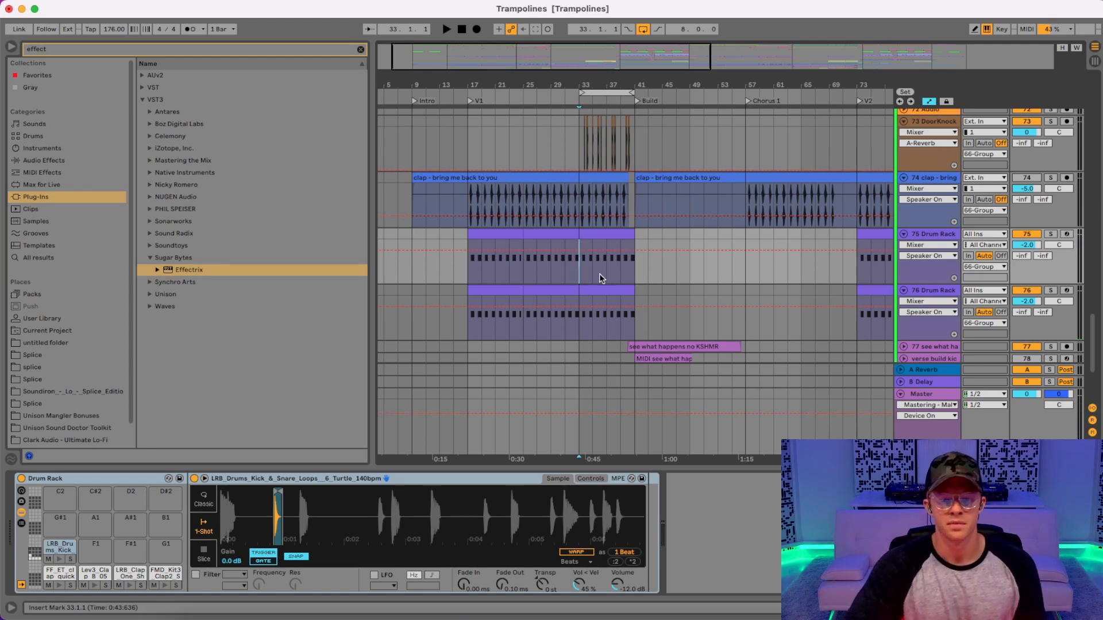
{"action": "scroll", "coordinate": [598, 275], "scroll_direction": "down", "scroll_amount": 5}
{"action": "key", "text": "space"}
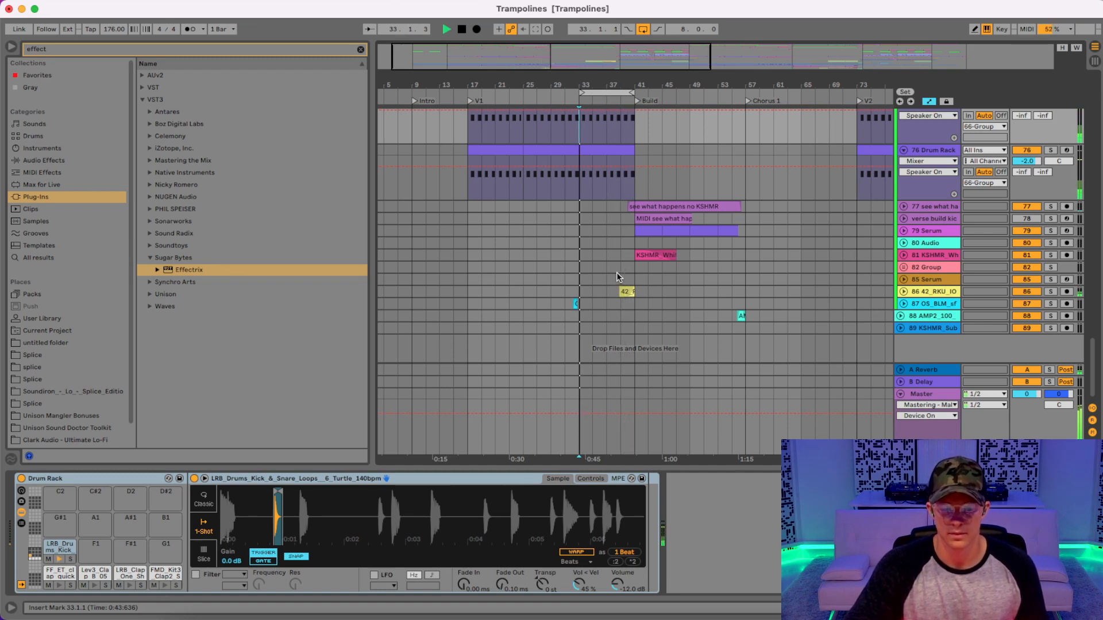
- Unfold track 86, select its 42_RKU_IOG_Fx_Sweep_Up_Gm clip before bar 41, and solo the track
{"action": "left_click", "coordinate": [903, 293]}
{"action": "left_click", "coordinate": [926, 297]}
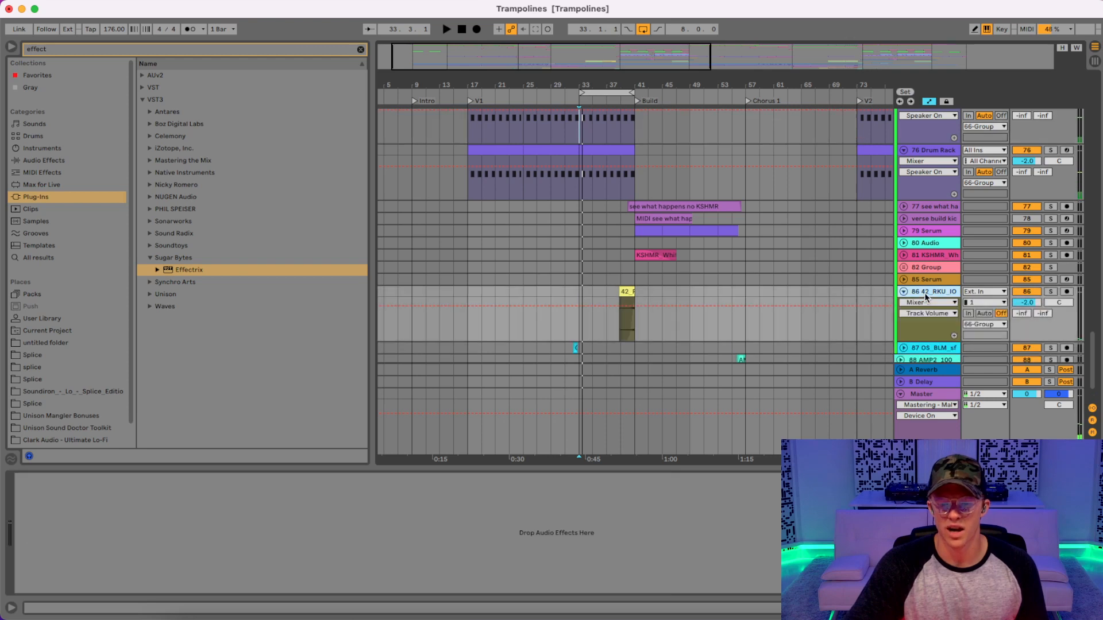
{"action": "left_click_drag", "start_coordinate": [642, 106], "coordinate": [654, 133]}
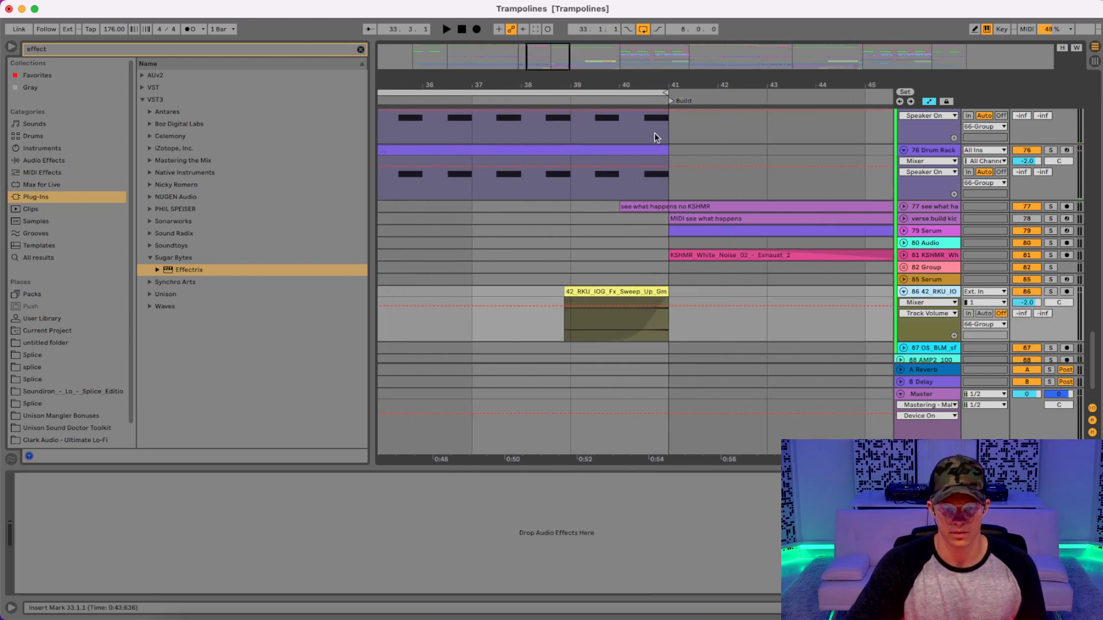
{"action": "left_click", "coordinate": [645, 292]}
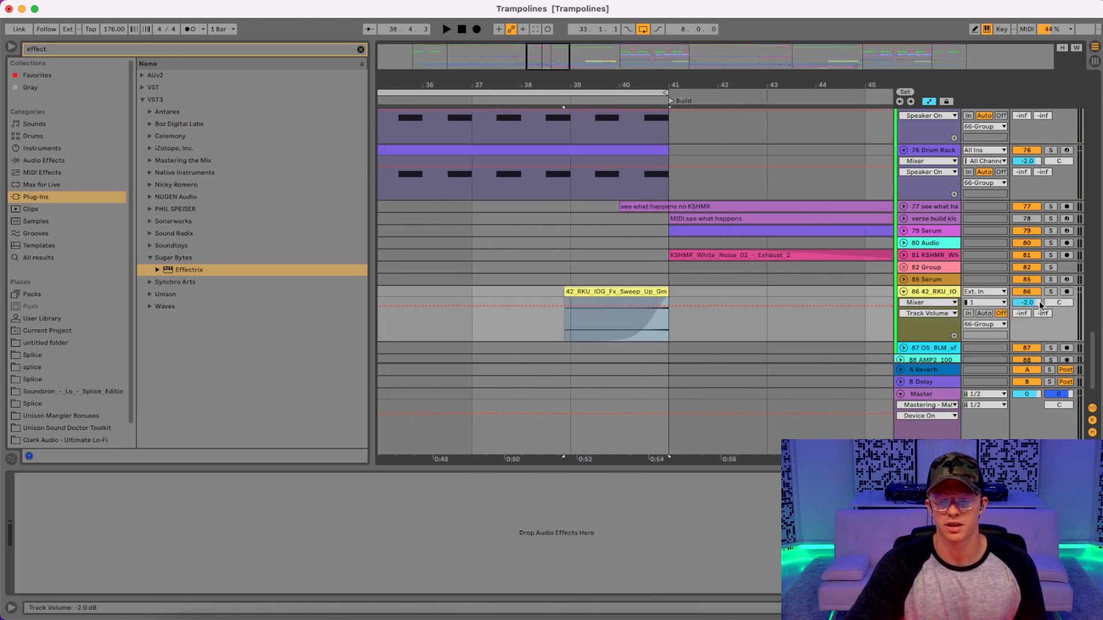
{"action": "left_click", "coordinate": [1050, 291]}
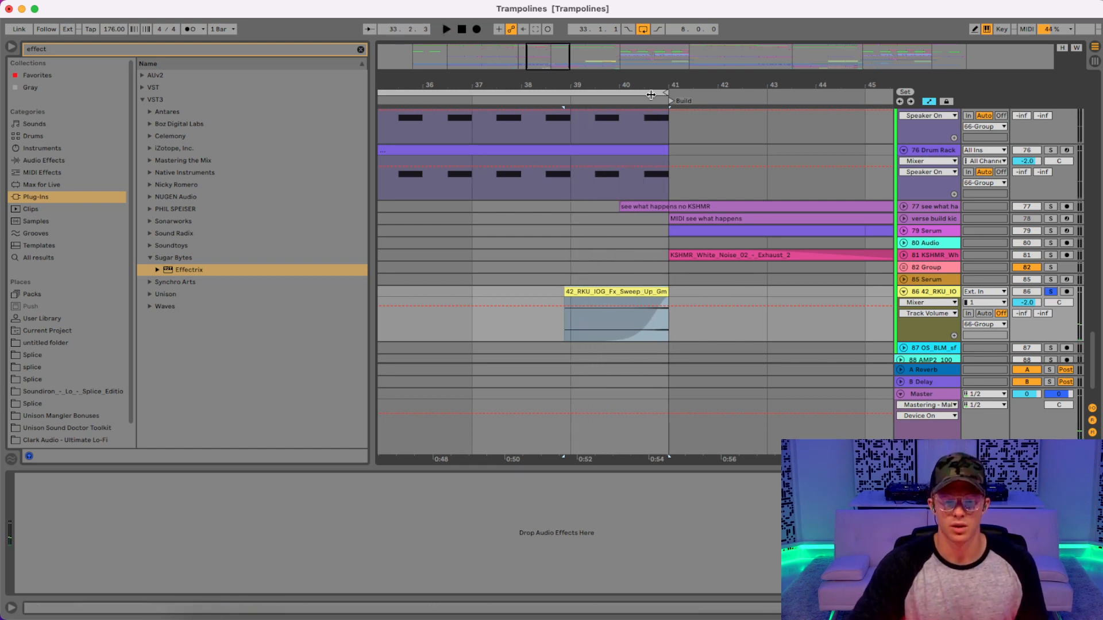
{"action": "left_click_drag", "start_coordinate": [646, 86], "coordinate": [646, 160]}
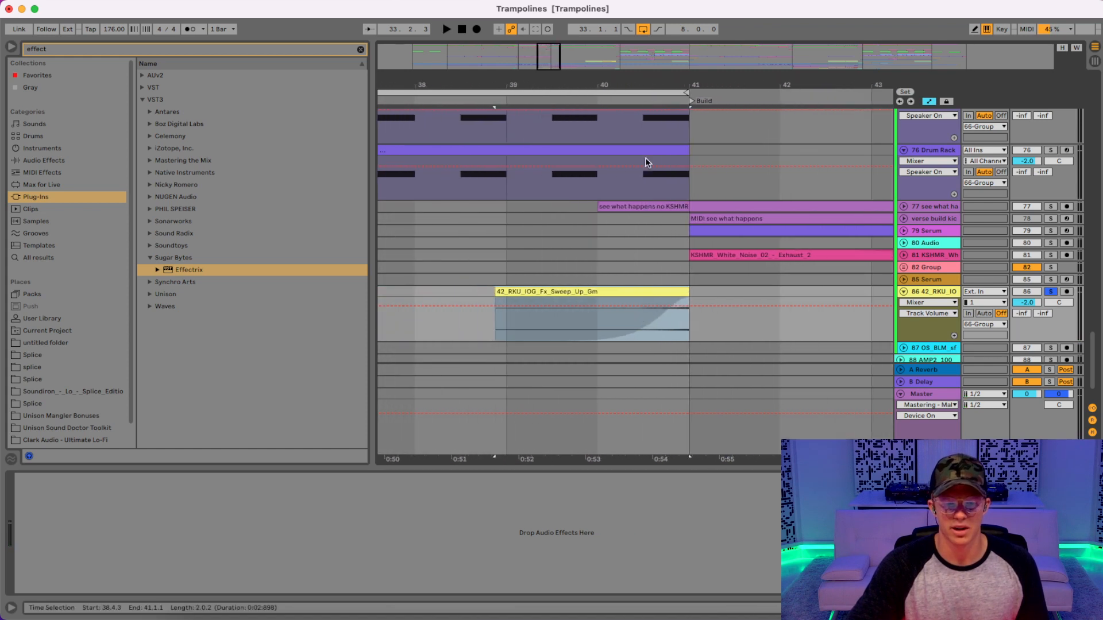
- Examine the sweep-up clip's sample settings, show its Clip Transposition envelope, and hide the clip details
{"action": "double_click", "coordinate": [647, 291]}
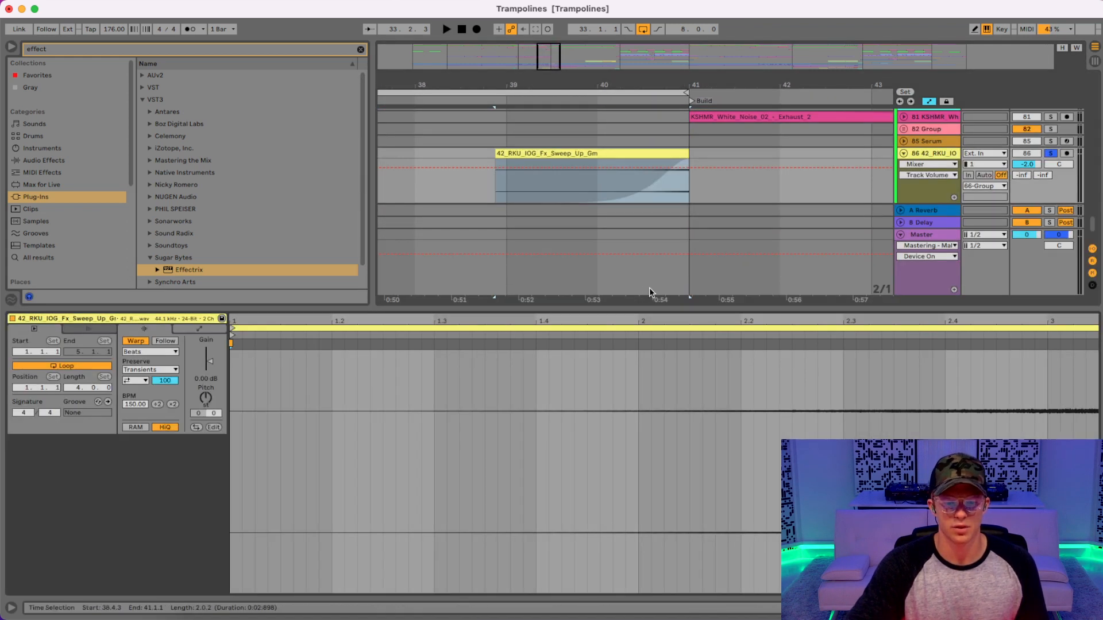
{"action": "left_click", "coordinate": [166, 356]}
{"action": "left_click", "coordinate": [191, 326]}
{"action": "left_click", "coordinate": [191, 325]}
{"action": "left_click", "coordinate": [159, 352]}
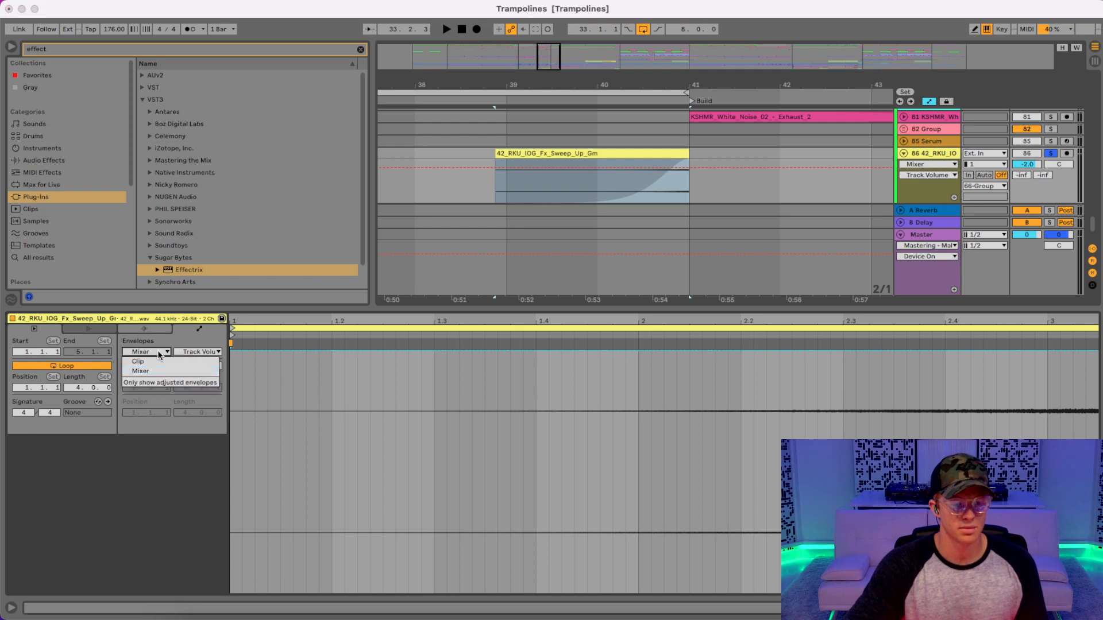
{"action": "left_click", "coordinate": [159, 361]}
{"action": "left_click", "coordinate": [198, 352]}
{"action": "left_click", "coordinate": [197, 367]}
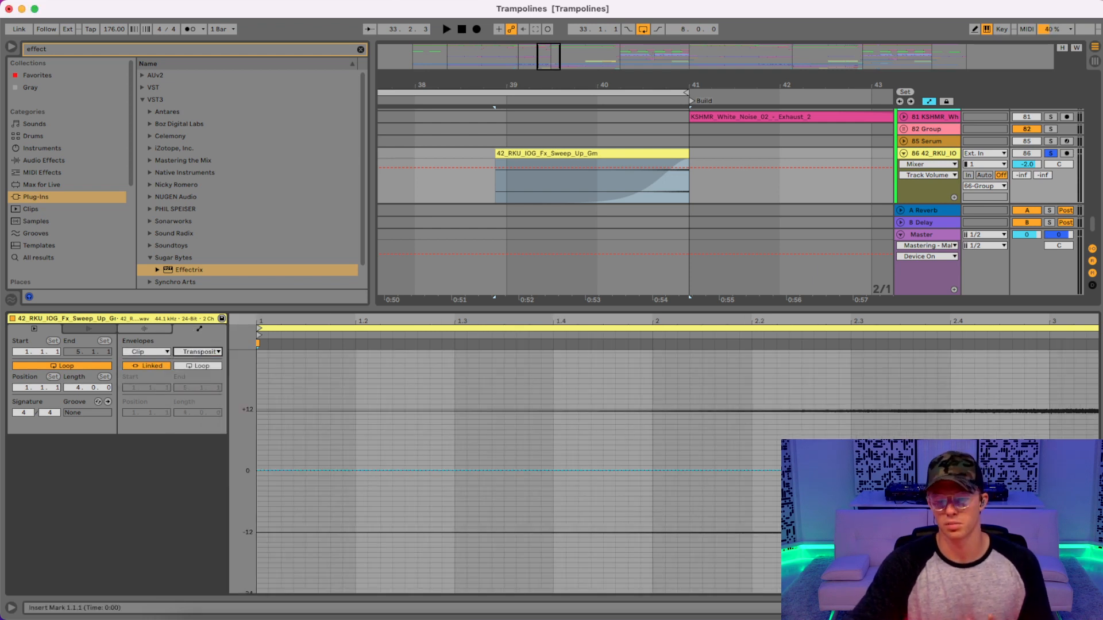
{"action": "key", "text": "super+alt+l"}
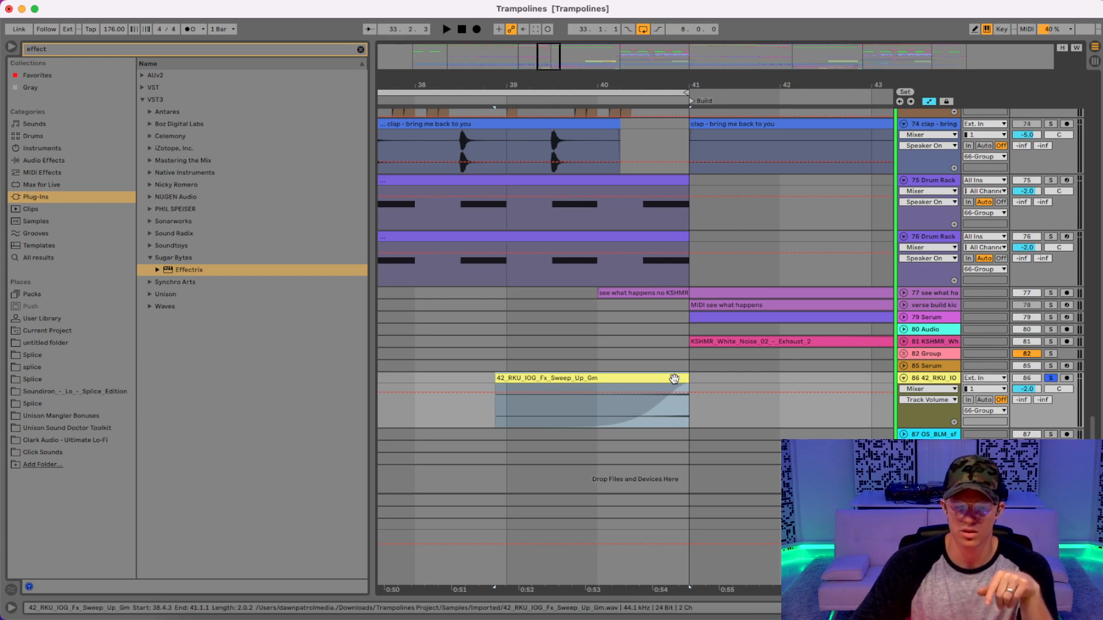
- Extend the arrangement loop from bars 33–41 to bars 33–57, covering the whole Build section
{"action": "left_click_drag", "start_coordinate": [647, 83], "coordinate": [570, 84]}
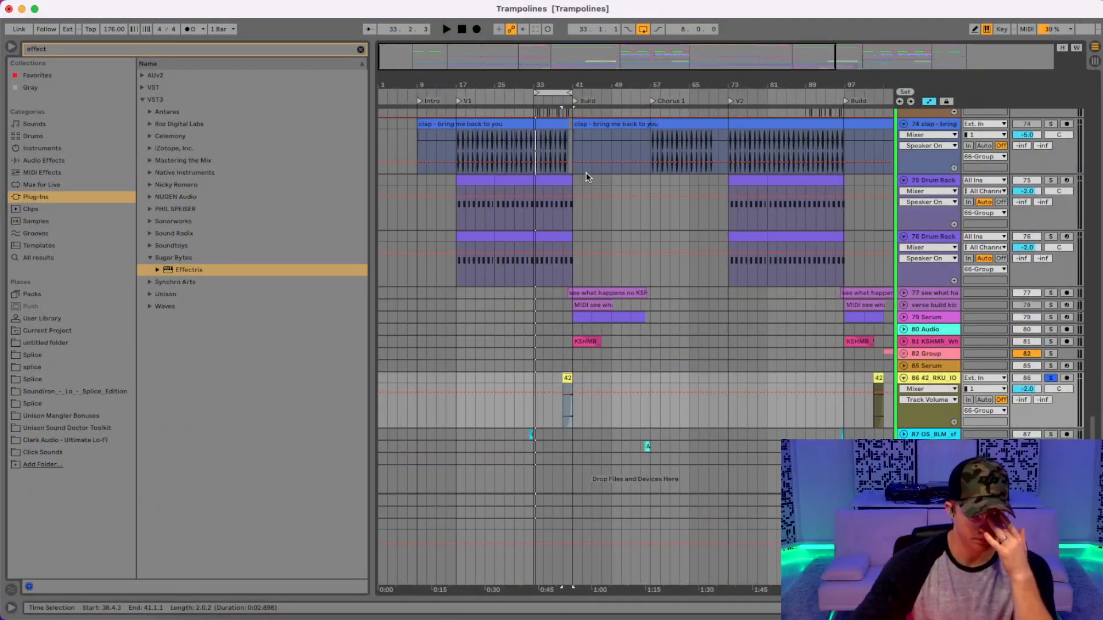
{"action": "left_click", "coordinate": [555, 91]}
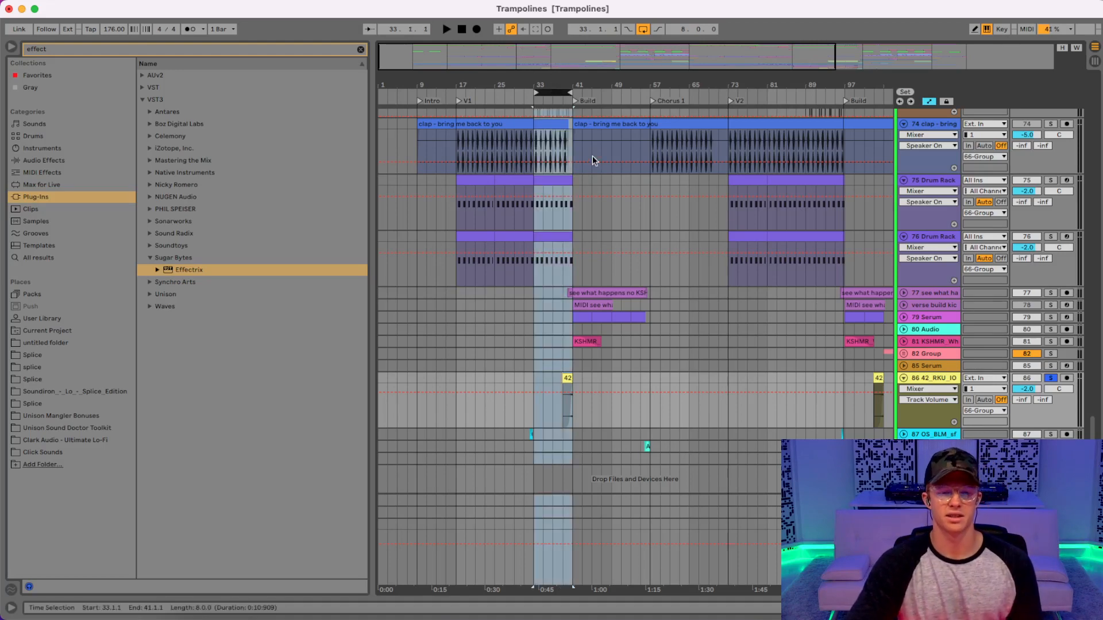
{"action": "scroll", "coordinate": [562, 297], "scroll_direction": "up", "scroll_amount": 5}
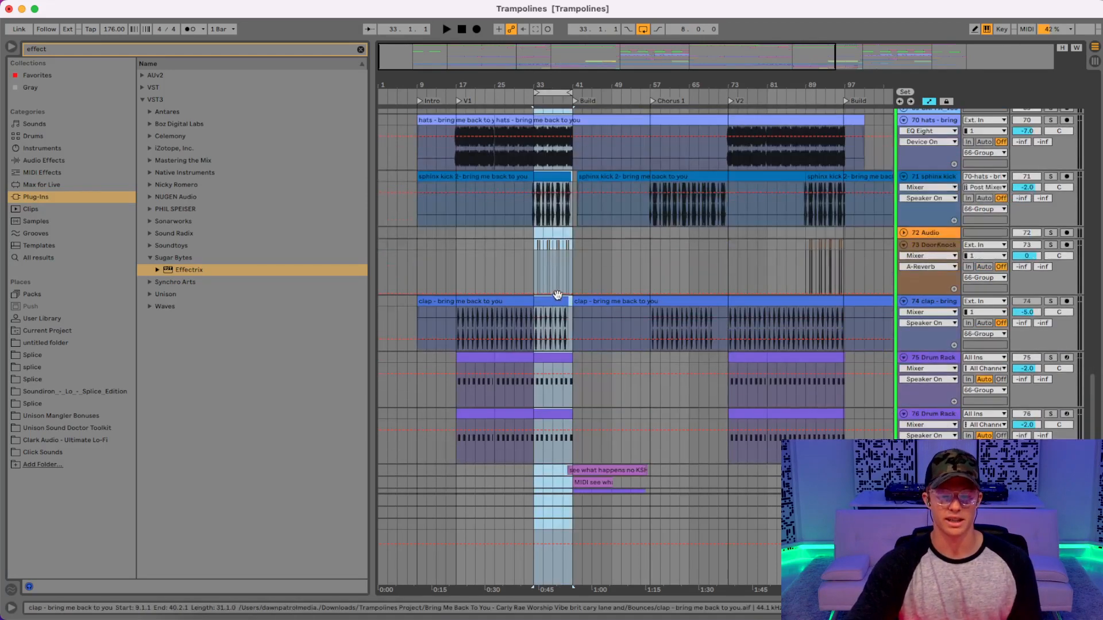
{"action": "scroll", "coordinate": [558, 295], "scroll_direction": "up", "scroll_amount": 2}
{"action": "left_click_drag", "start_coordinate": [556, 93], "coordinate": [646, 93]}
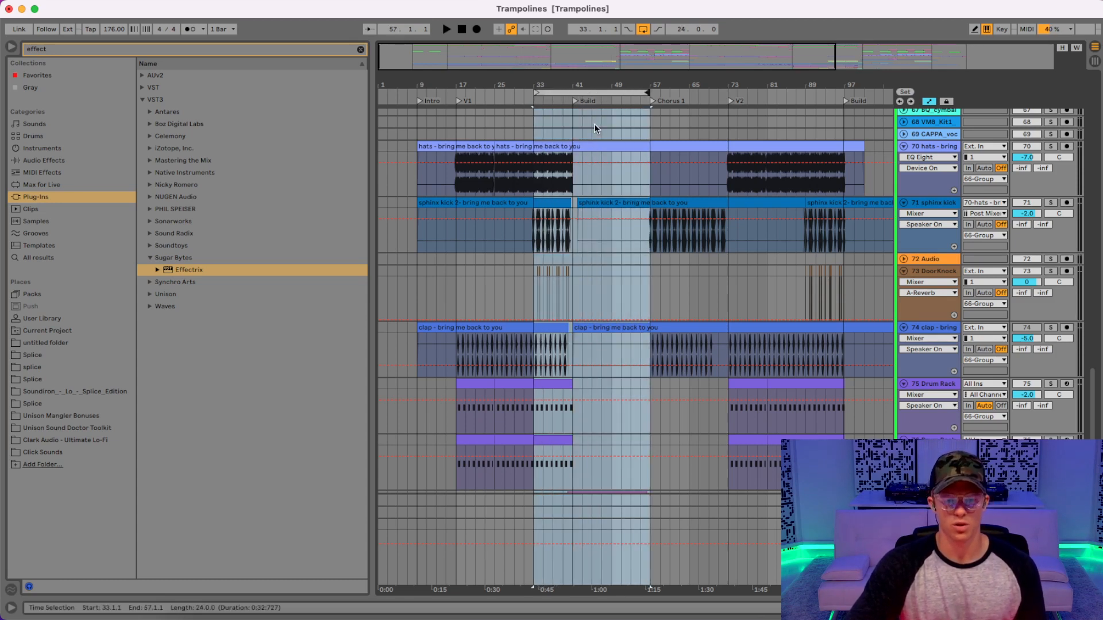
- Play the extended loop from bar 33 with all tracks unsoloed, and collapse the 31 Group and vocals group
{"action": "key", "text": "space"}
{"action": "scroll", "coordinate": [992, 205], "scroll_direction": "up", "scroll_amount": 10}
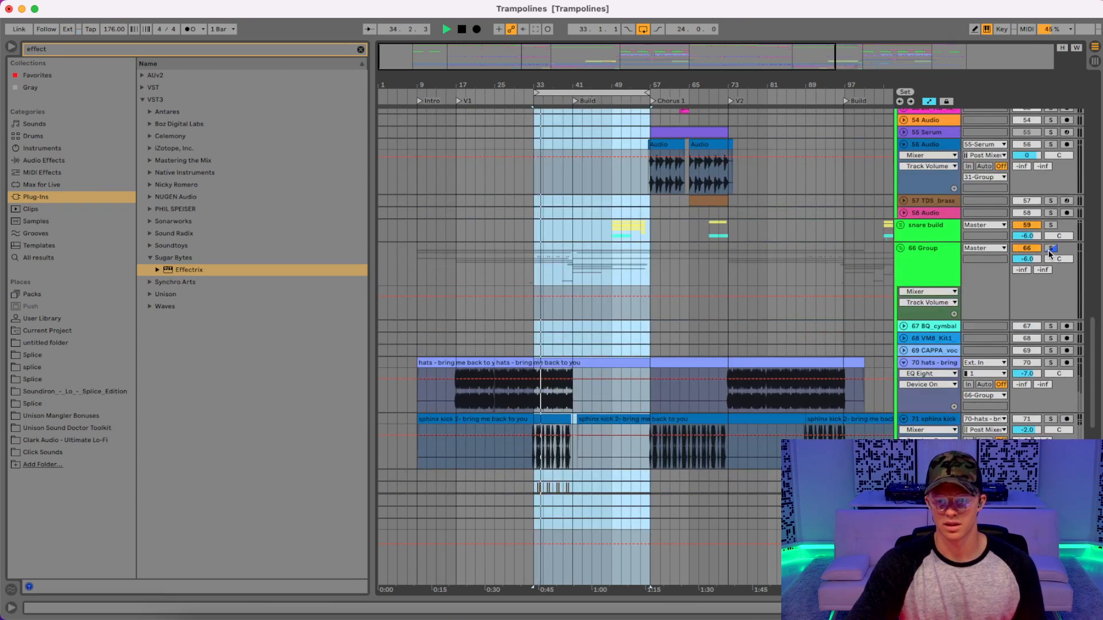
{"action": "scroll", "coordinate": [887, 262], "scroll_direction": "up", "scroll_amount": 15}
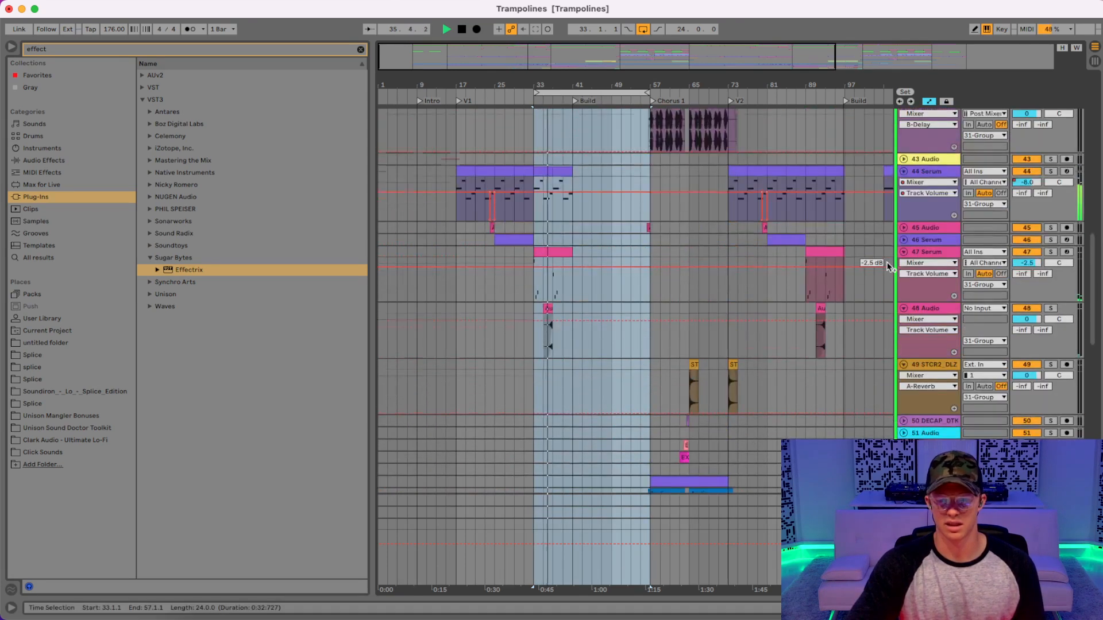
{"action": "scroll", "coordinate": [888, 262], "scroll_direction": "up", "scroll_amount": 10}
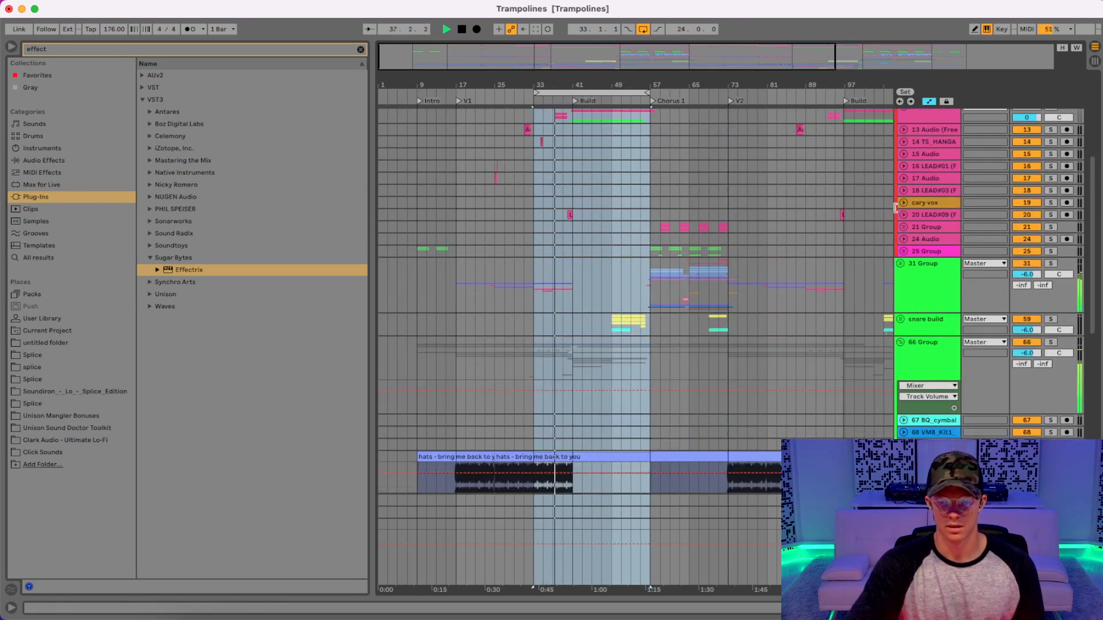
{"action": "scroll", "coordinate": [896, 207], "scroll_direction": "up", "scroll_amount": 10}
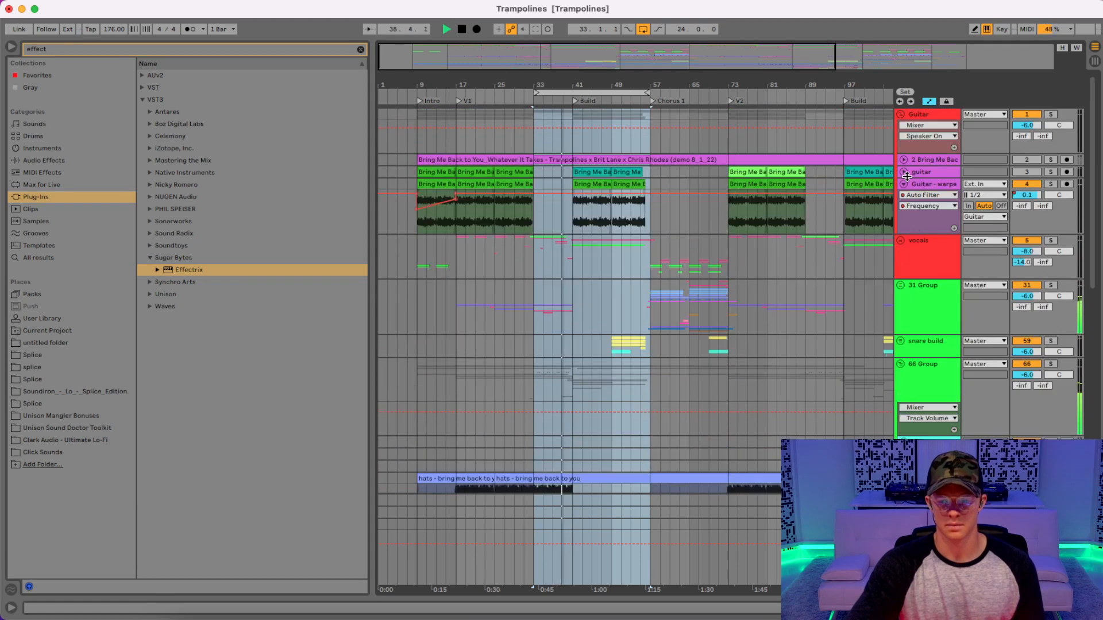
- Look through the tracks of the 66 Group during the Build section, down to the effect tracks, and stop playback
{"action": "scroll", "coordinate": [906, 176], "scroll_direction": "down", "scroll_amount": 3}
{"action": "scroll", "coordinate": [707, 240], "scroll_direction": "down", "scroll_amount": 4}
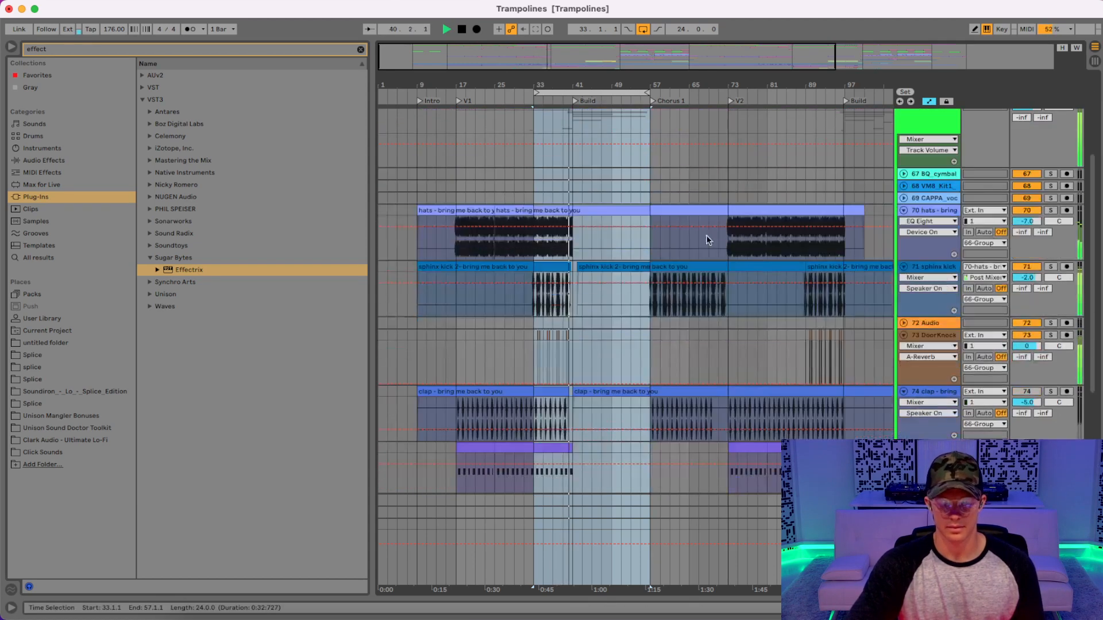
{"action": "scroll", "coordinate": [677, 220], "scroll_direction": "down", "scroll_amount": 5}
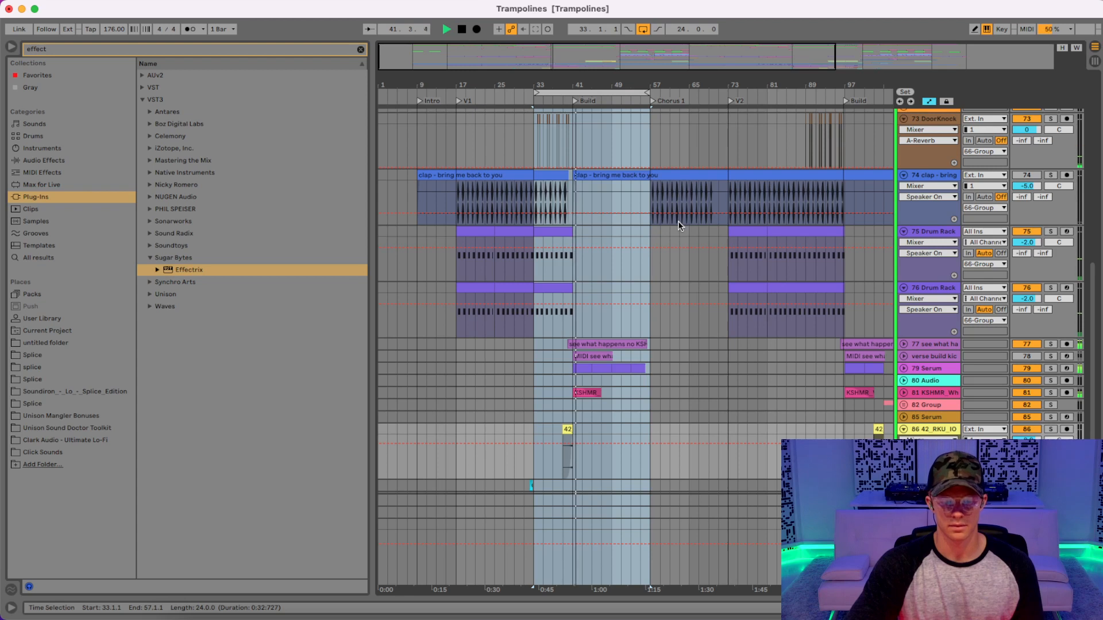
{"action": "scroll", "coordinate": [650, 215], "scroll_direction": "down", "scroll_amount": 2}
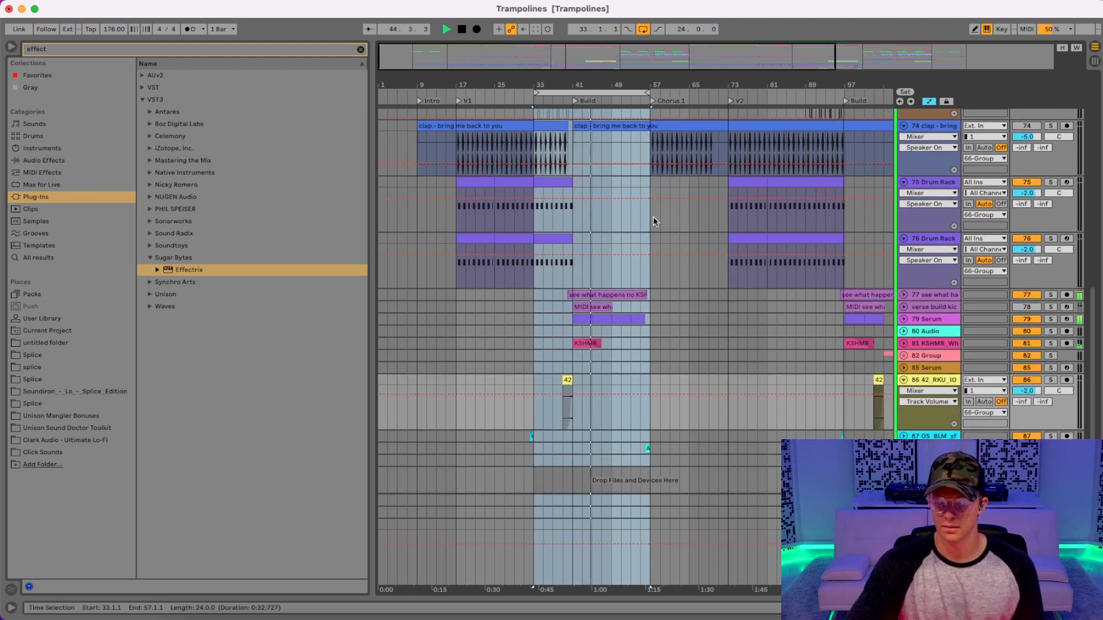
{"action": "key", "text": "space"}
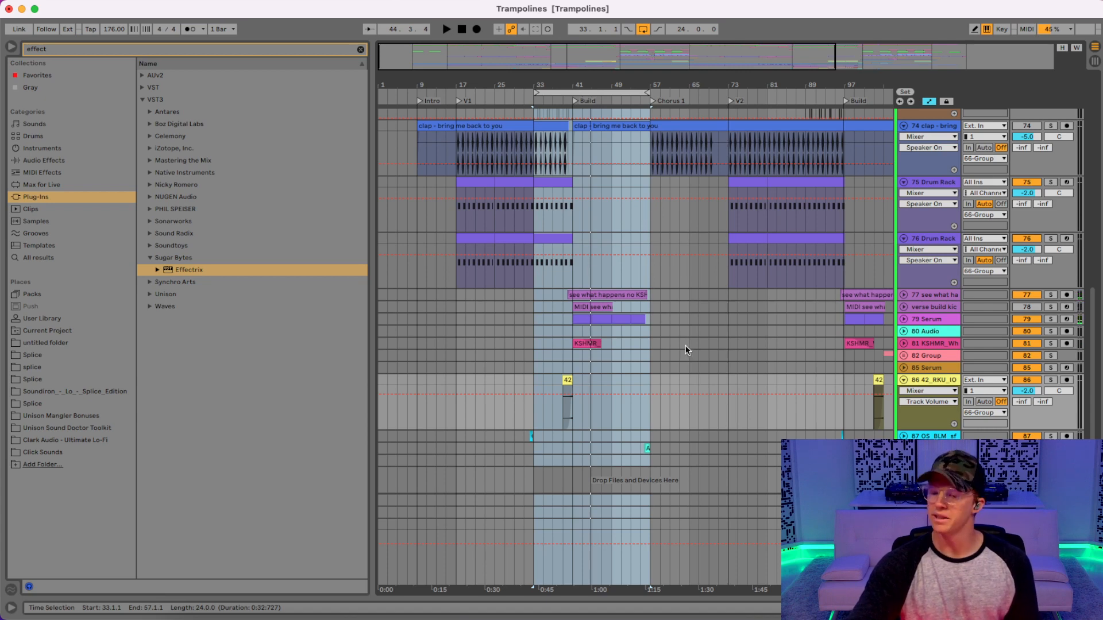
- Return to the Guitar group and unfold it to show its tracks in the Build section
{"action": "scroll", "coordinate": [639, 334], "scroll_direction": "up", "scroll_amount": 1}
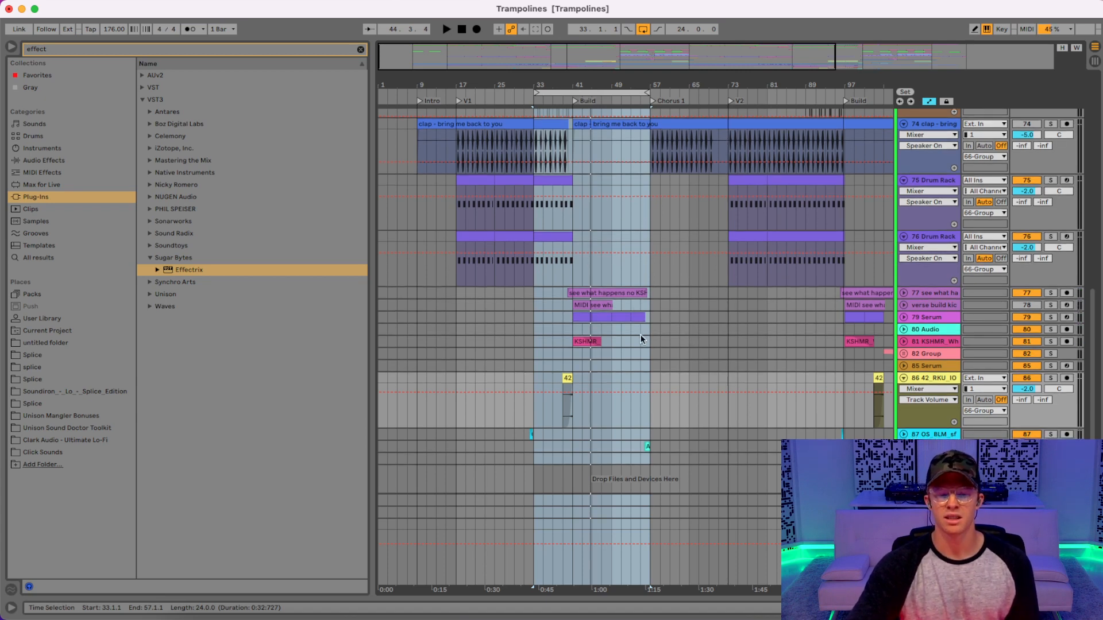
{"action": "scroll", "coordinate": [609, 252], "scroll_direction": "up", "scroll_amount": 4}
{"action": "scroll", "coordinate": [610, 252], "scroll_direction": "up", "scroll_amount": 3}
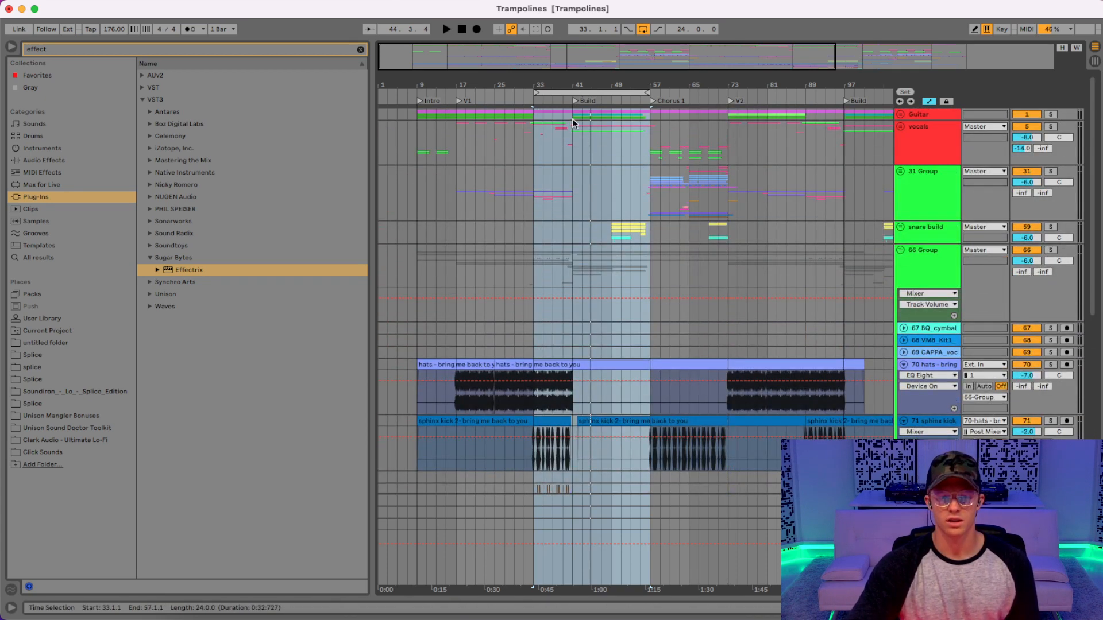
{"action": "left_click", "coordinate": [900, 116]}
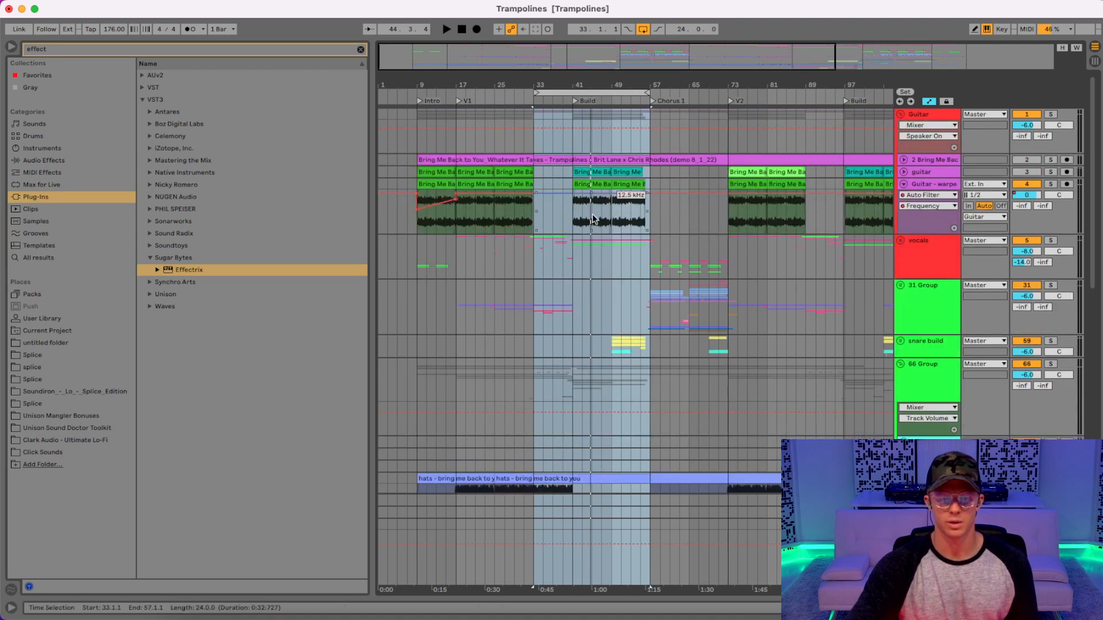
- Audition the looped section from bar 33 and the warped guitar track's clip at bar 41
{"action": "left_click", "coordinate": [553, 219]}
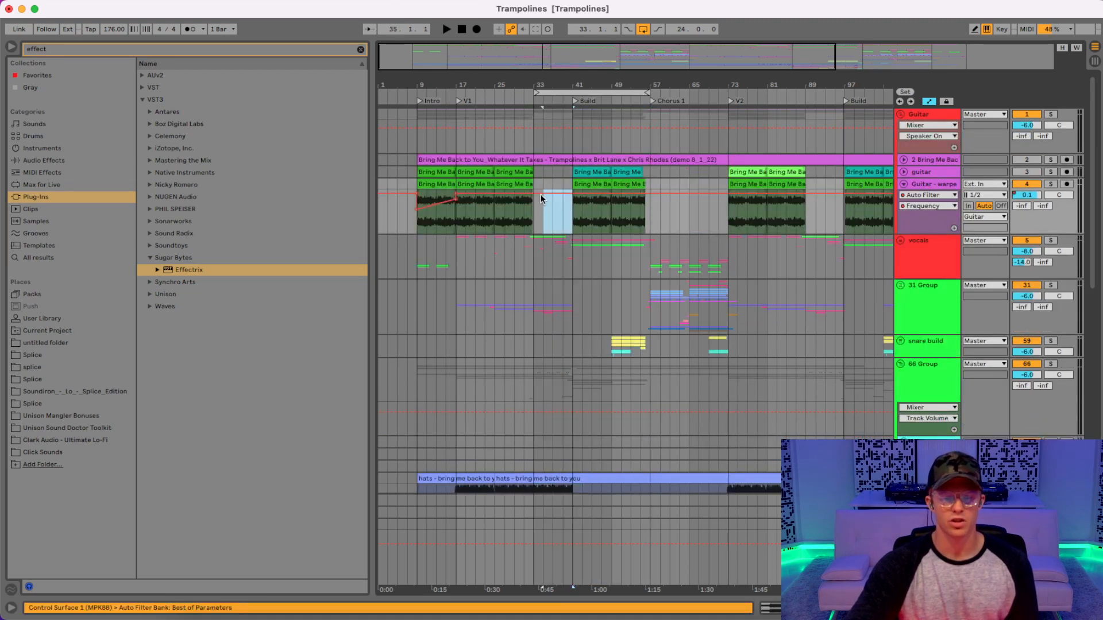
{"action": "left_click", "coordinate": [564, 92]}
{"action": "key", "text": "space"}
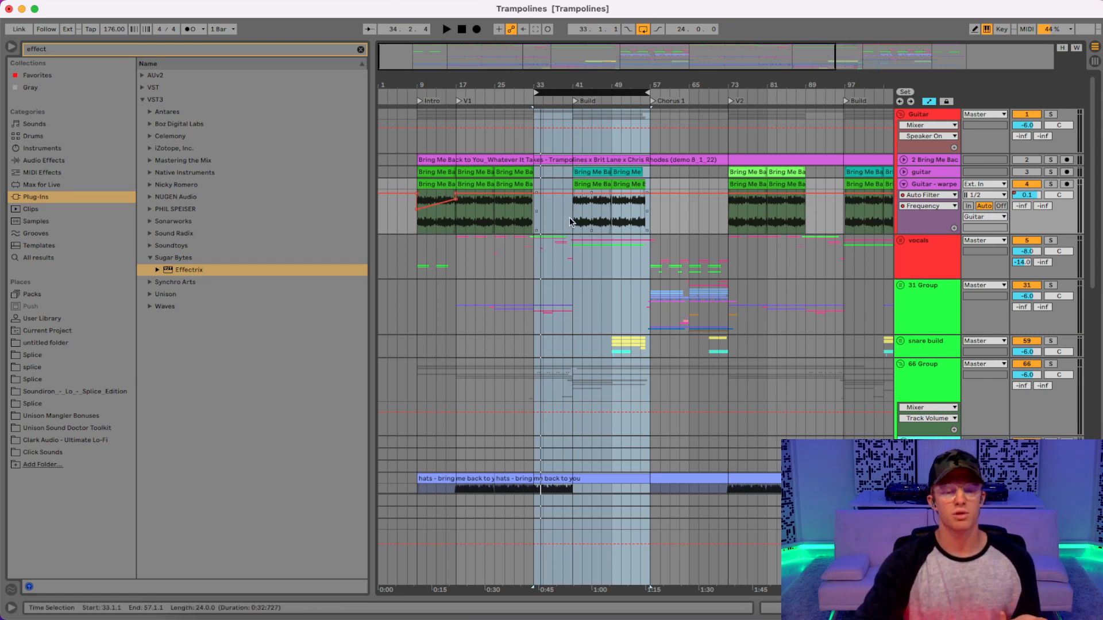
{"action": "left_click_drag", "start_coordinate": [570, 221], "coordinate": [534, 187]}
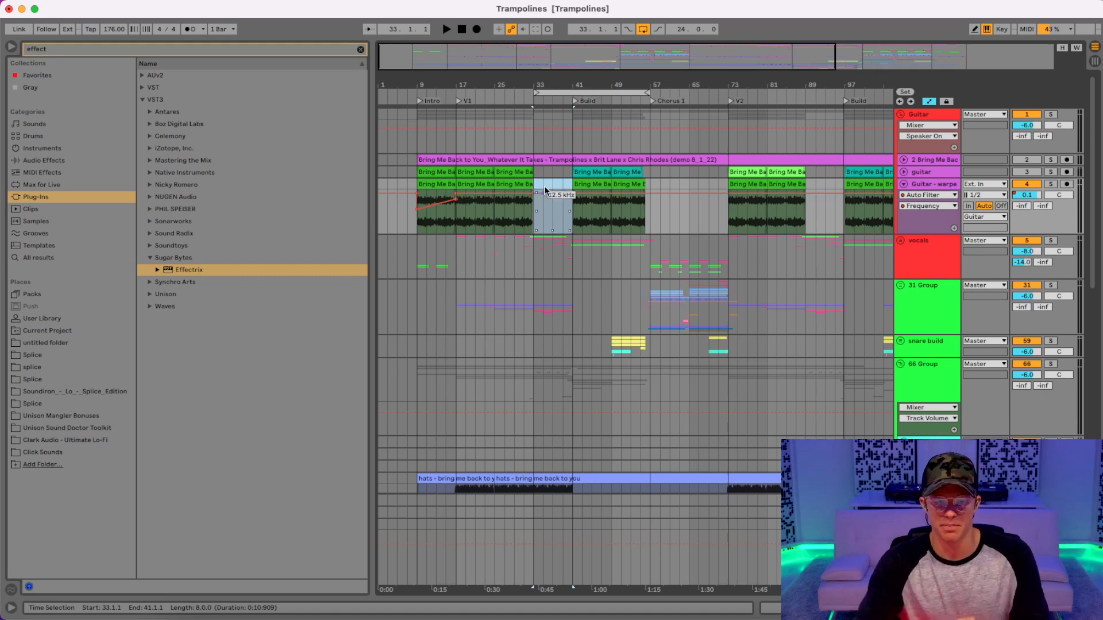
{"action": "left_click", "coordinate": [583, 183]}
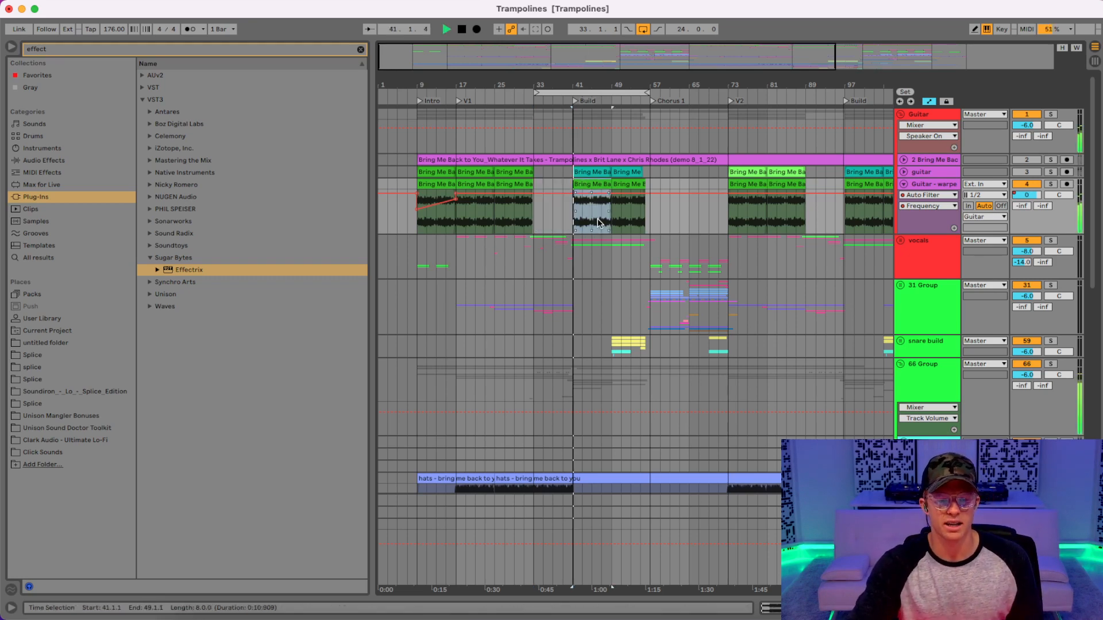
- Unfold the KSHMR white noise track and inspect its clip at the start of the Build
{"action": "scroll", "coordinate": [606, 256], "scroll_direction": "down", "scroll_amount": 20}
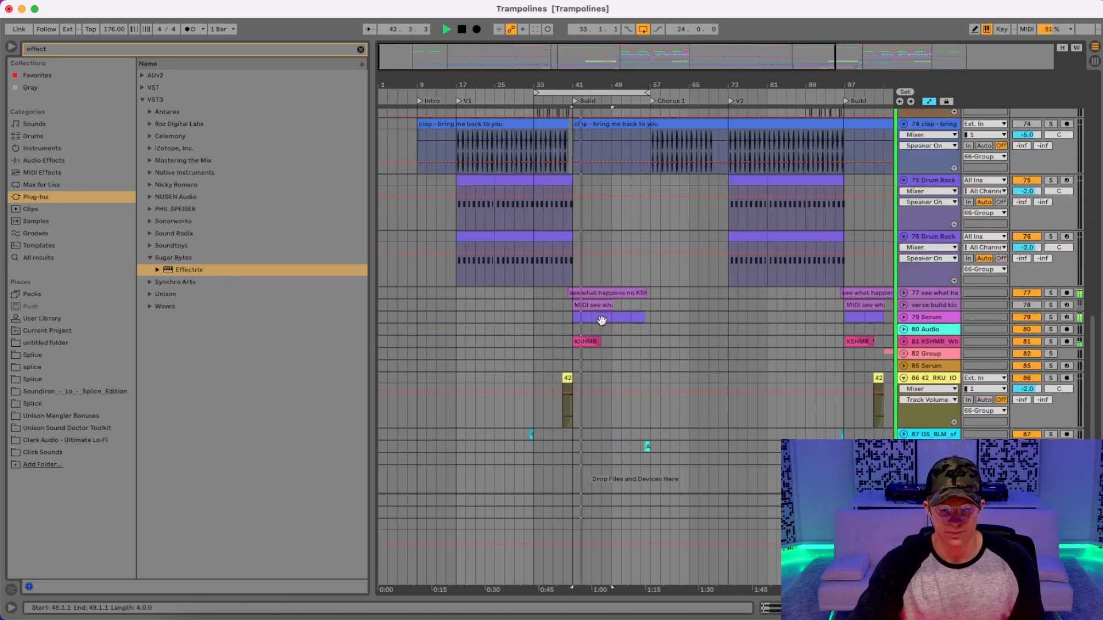
{"action": "left_click", "coordinate": [904, 341]}
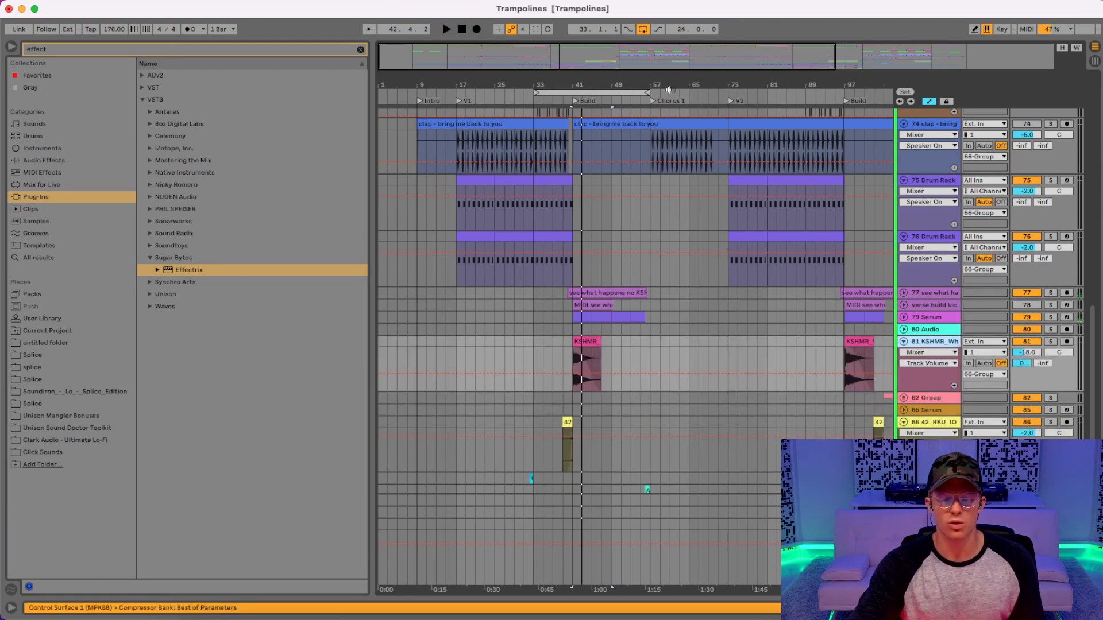
{"action": "left_click_drag", "start_coordinate": [583, 87], "coordinate": [605, 88]}
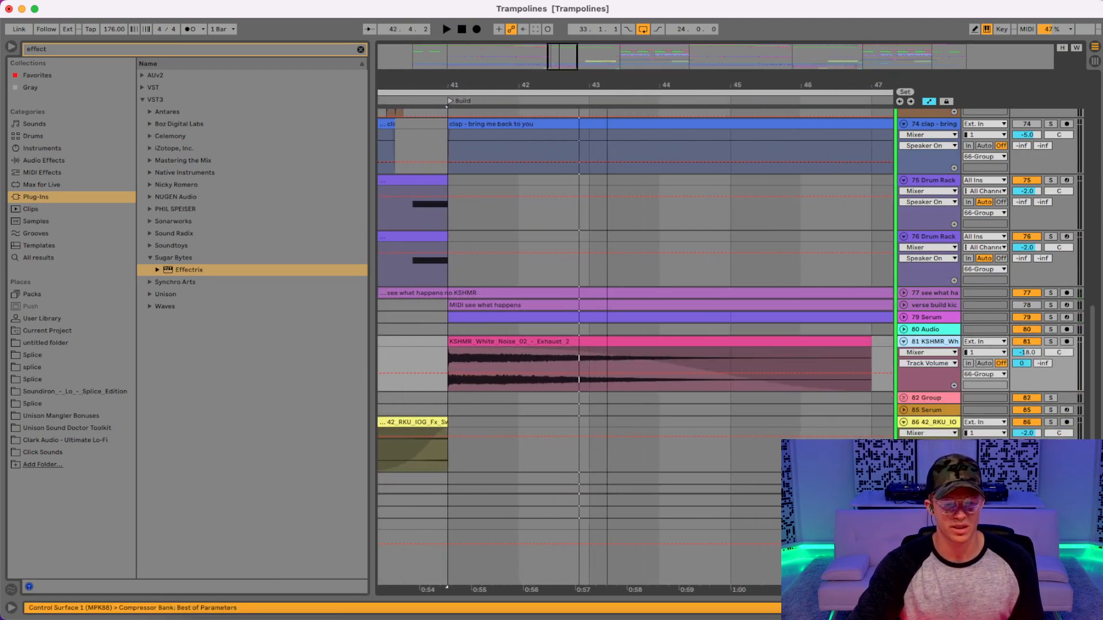
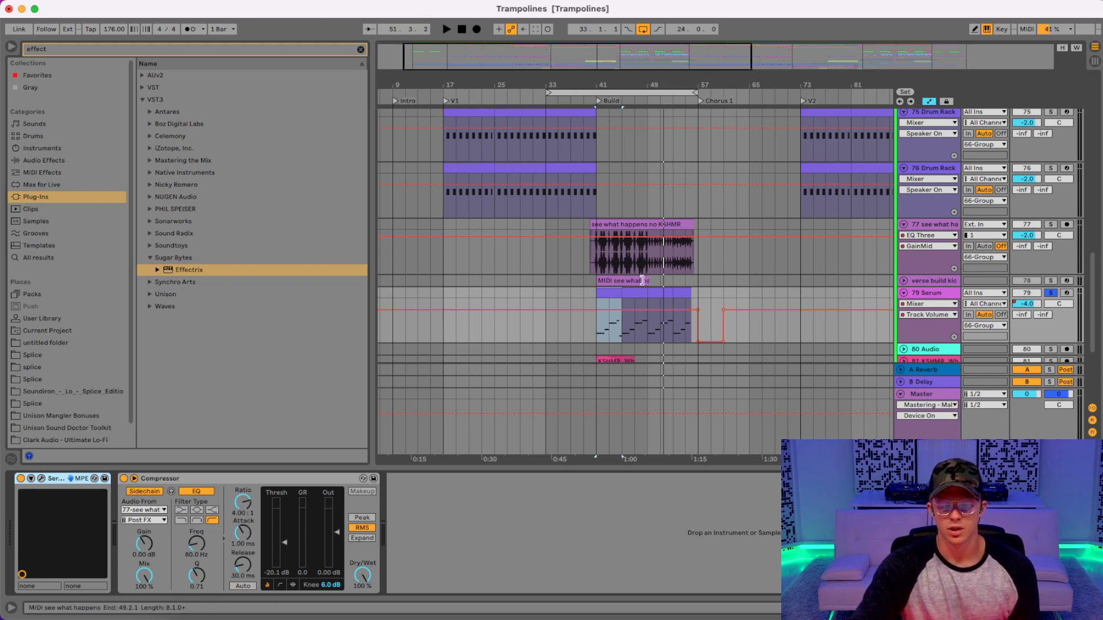
- Solo the "see what happens no KSHMR" track and play its clip through the Build
{"action": "scroll", "coordinate": [1002, 154], "scroll_direction": "down", "scroll_amount": 3}
{"action": "left_click", "coordinate": [1050, 162]}
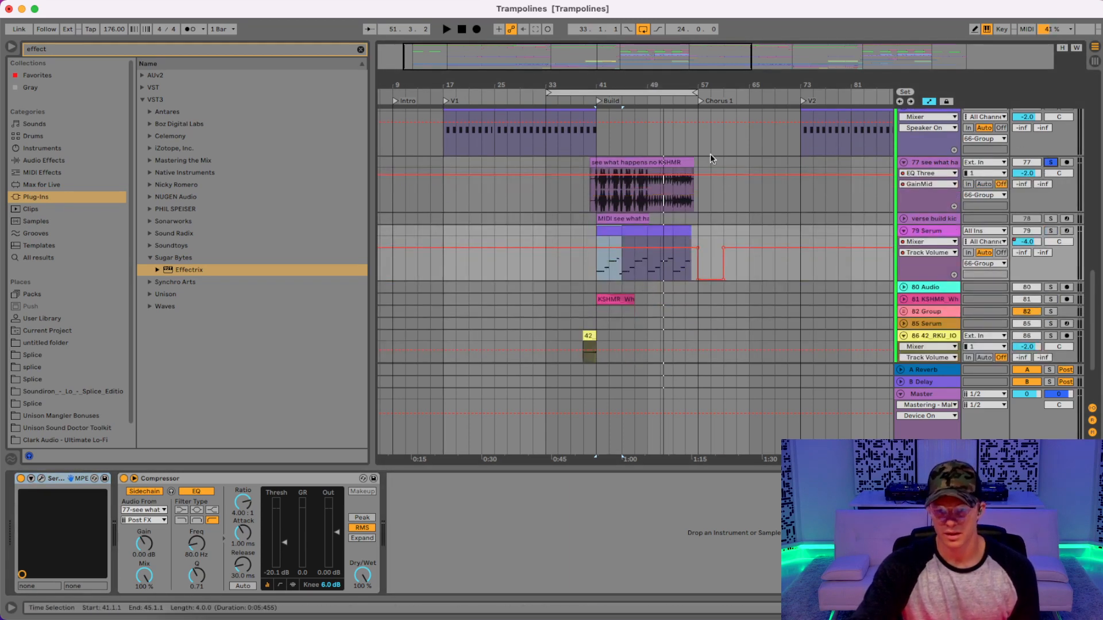
{"action": "left_click", "coordinate": [646, 160]}
{"action": "key", "text": "space"}
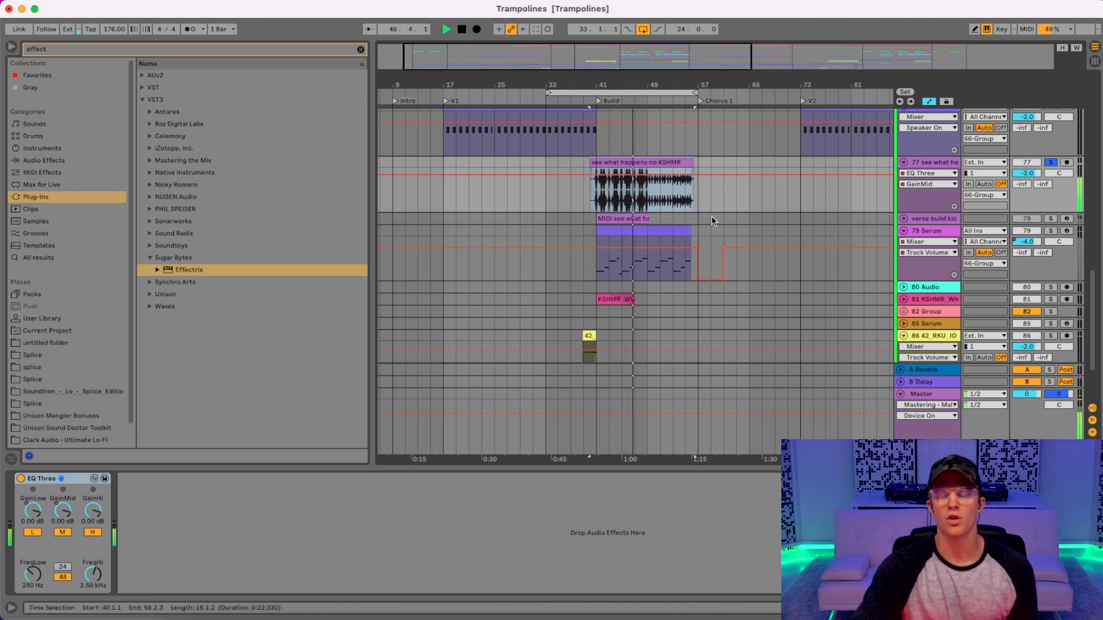
{"action": "left_click_drag", "start_coordinate": [625, 88], "coordinate": [625, 86]}
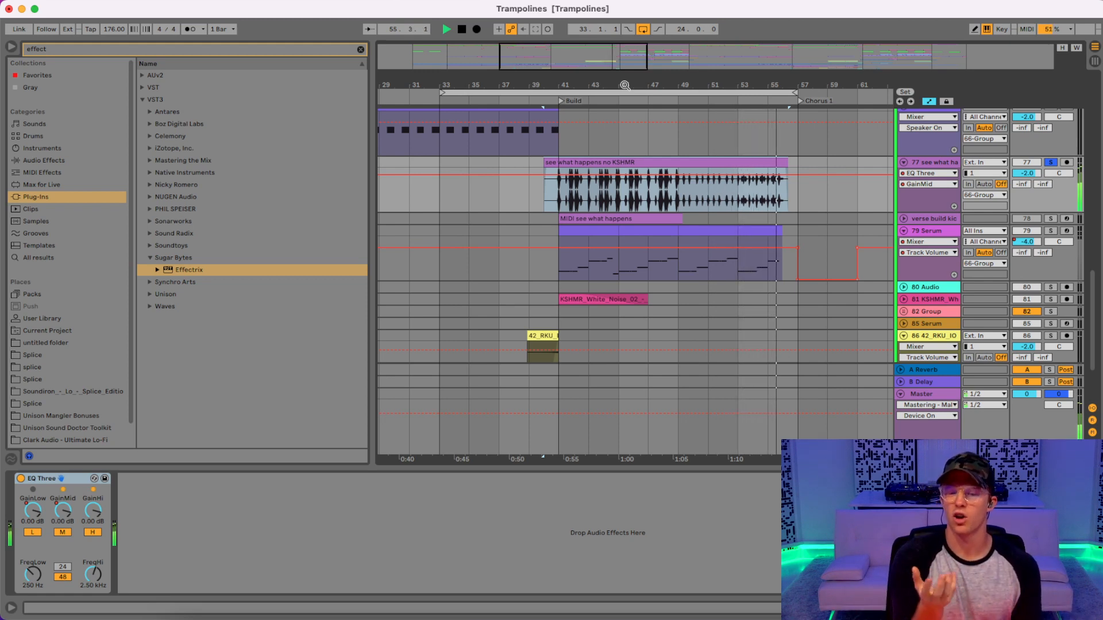
{"action": "key", "text": "space"}
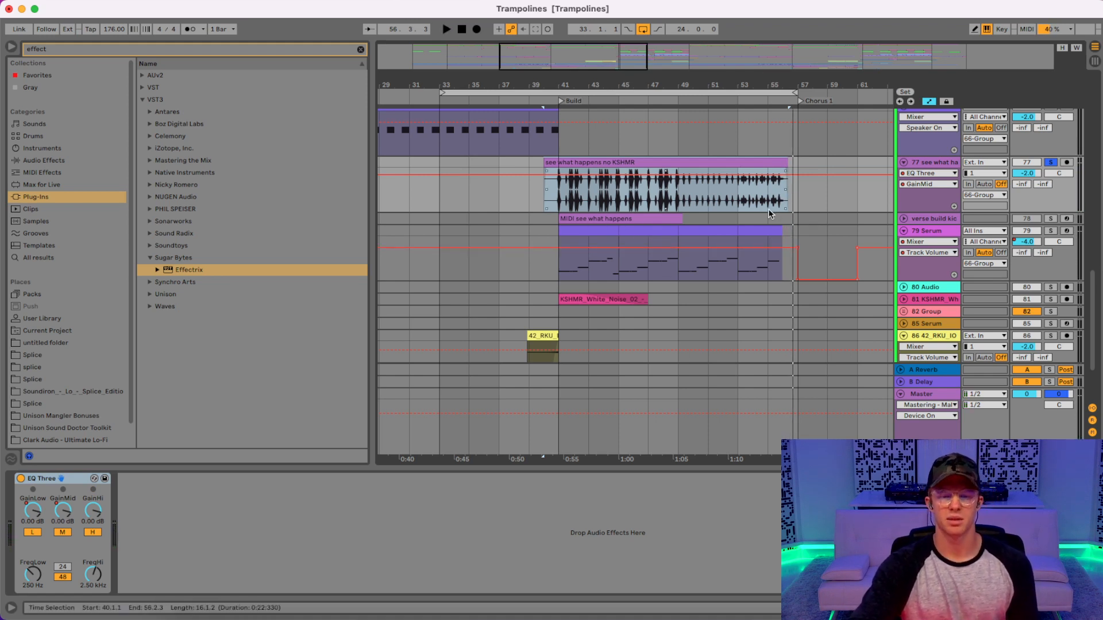
- Unfold the verse build kick track, inspect its "MIDI see what happens" clip and drum rack, and fold the track again
{"action": "left_click", "coordinate": [903, 219]}
{"action": "left_click", "coordinate": [936, 219]}
{"action": "mouse_move", "coordinate": [632, 81]}
{"action": "left_mouse_down"}
{"action": "mouse_move", "coordinate": [631, 139]}
{"action": "mouse_move", "coordinate": [632, 106]}
{"action": "mouse_move", "coordinate": [615, 91]}
{"action": "left_mouse_up"}
{"action": "left_click", "coordinate": [647, 220]}
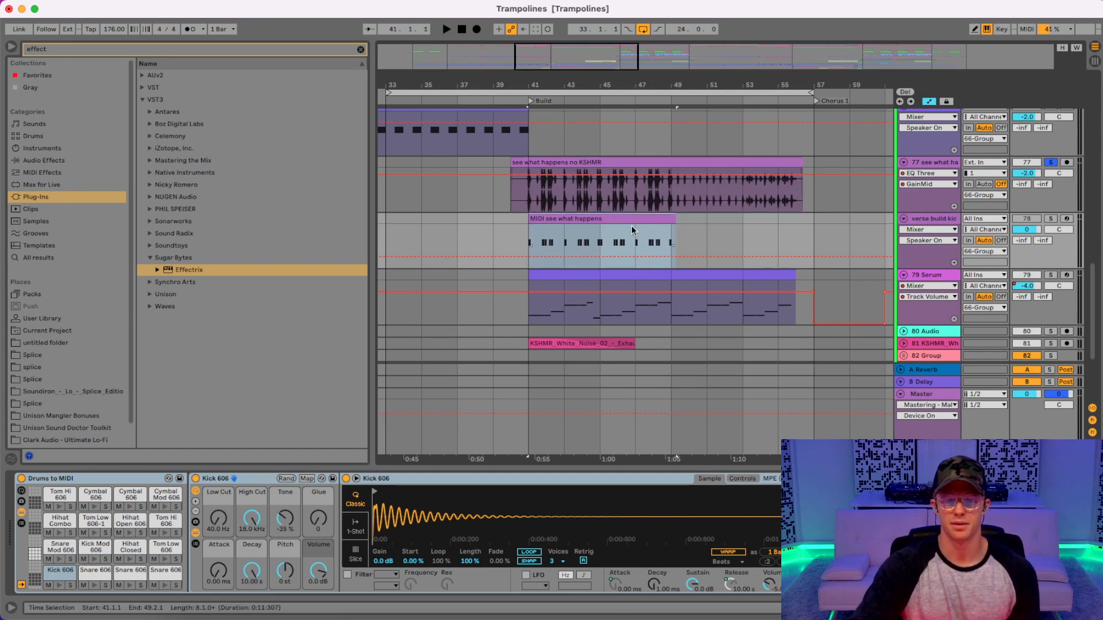
{"action": "left_click", "coordinate": [933, 220]}
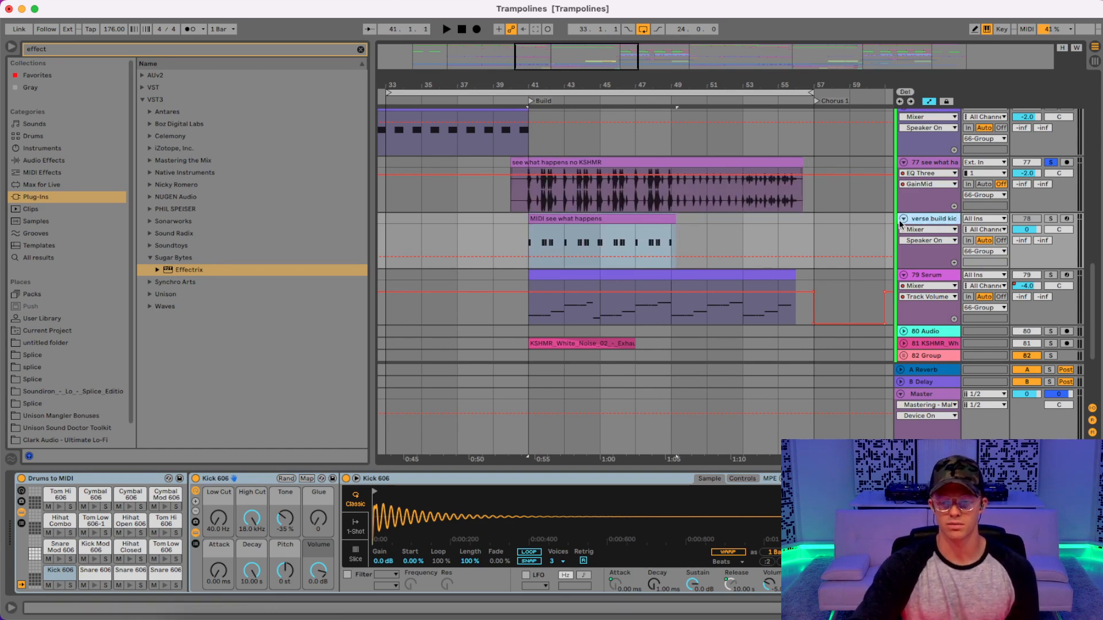
{"action": "left_click", "coordinate": [903, 219]}
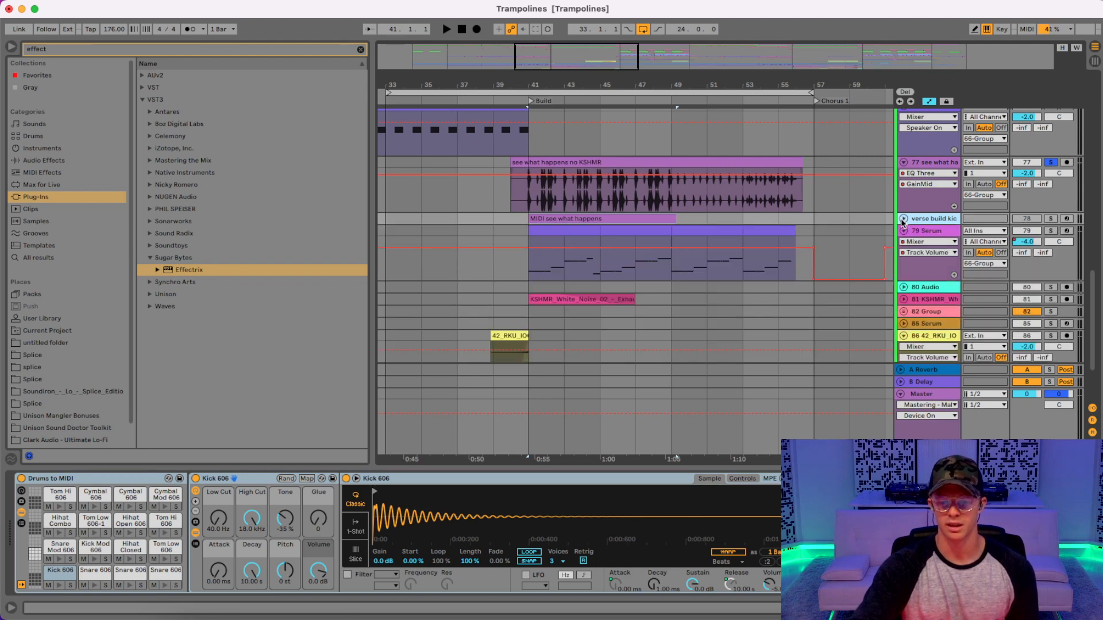
- Solo the Serum track alongside track 77, play both from bar 41, and show the Serum track's device chain
{"action": "left_click", "coordinate": [925, 231]}
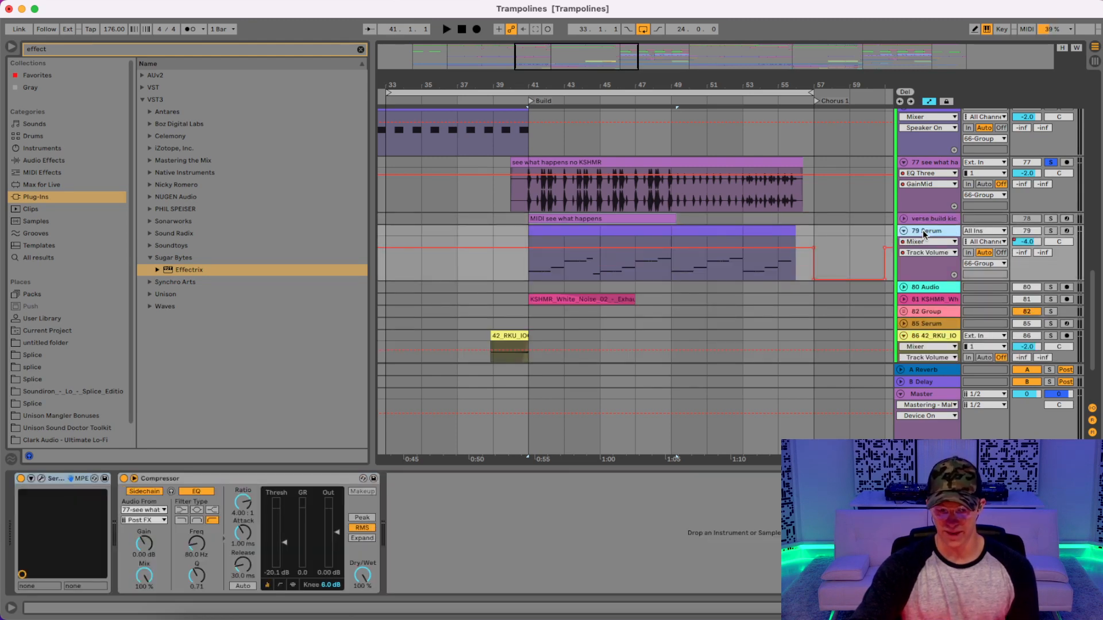
{"action": "left_click_drag", "start_coordinate": [707, 198], "coordinate": [529, 199]}
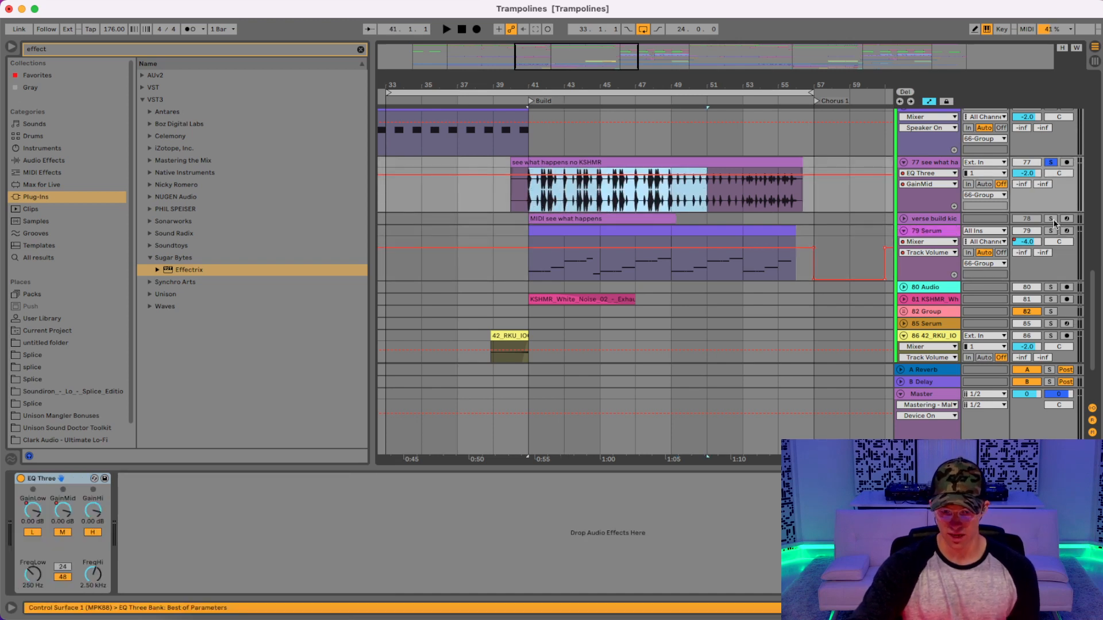
{"action": "left_click", "coordinate": [1050, 231]}
{"action": "key", "text": "space"}
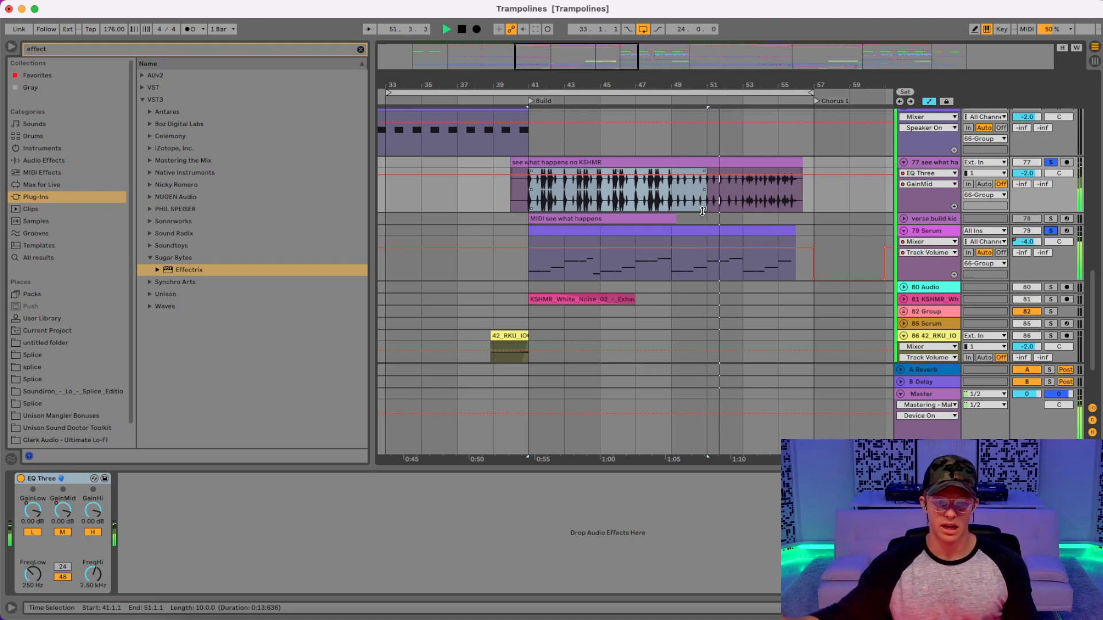
{"action": "left_click", "coordinate": [922, 227]}
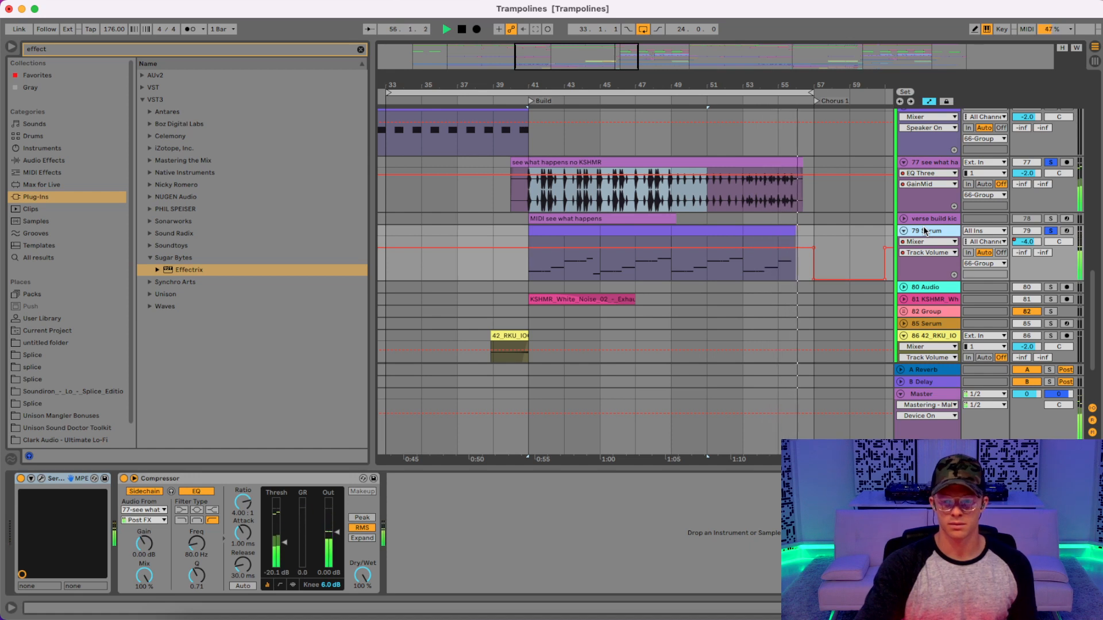
{"action": "key", "text": "space"}
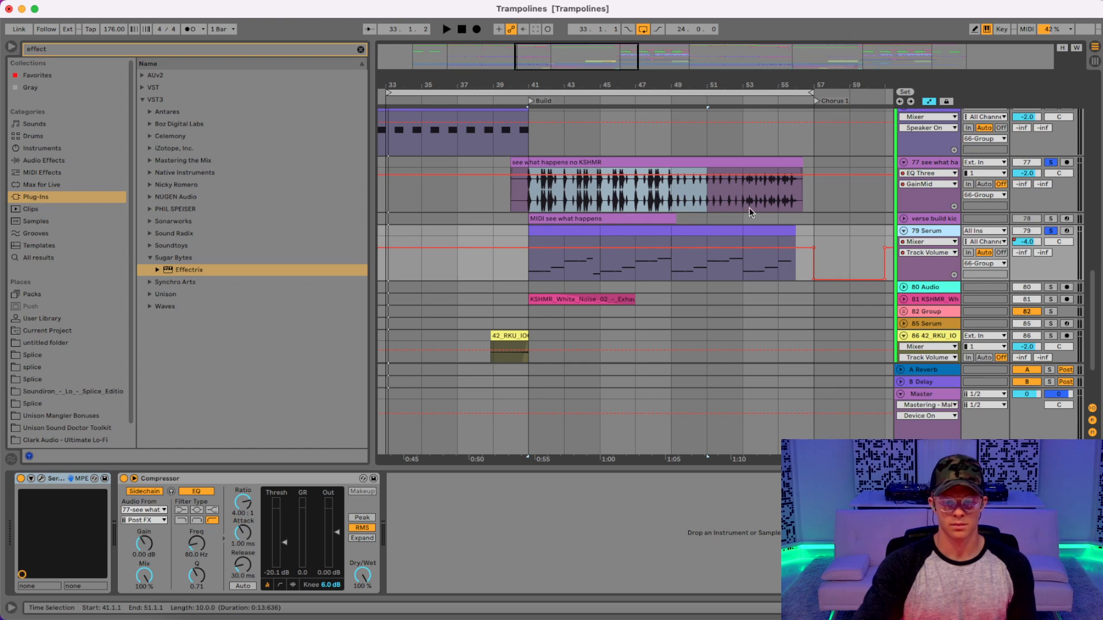
- Play the Serum track from bar 49 and compare its sound with the sidechain Compressor off and on
{"action": "left_click_drag", "start_coordinate": [673, 198], "coordinate": [664, 163]}
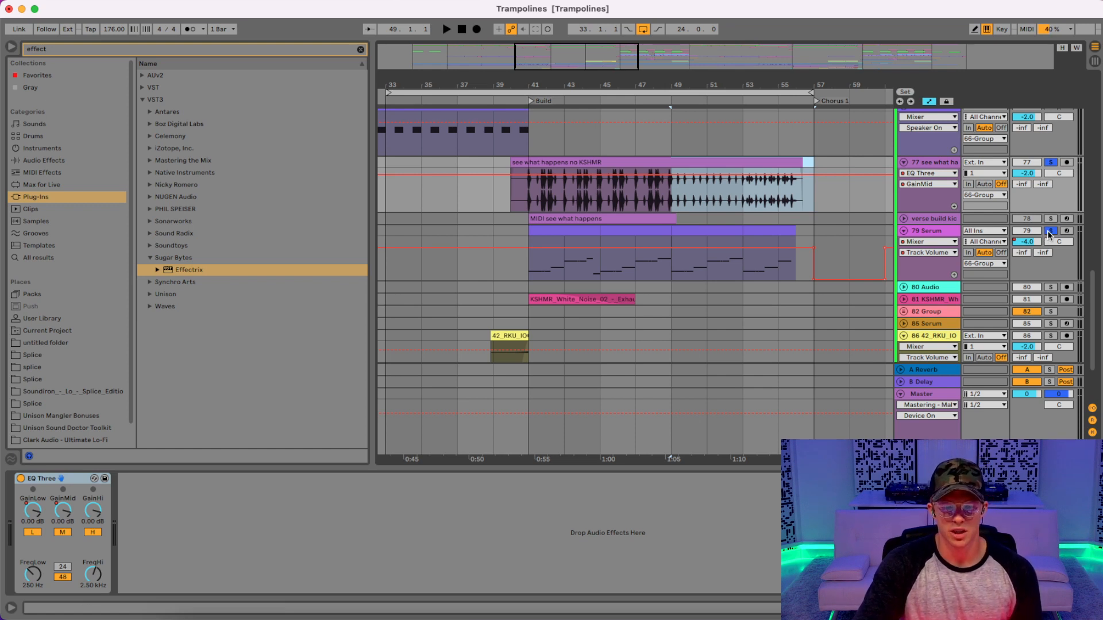
{"action": "left_click", "coordinate": [665, 271]}
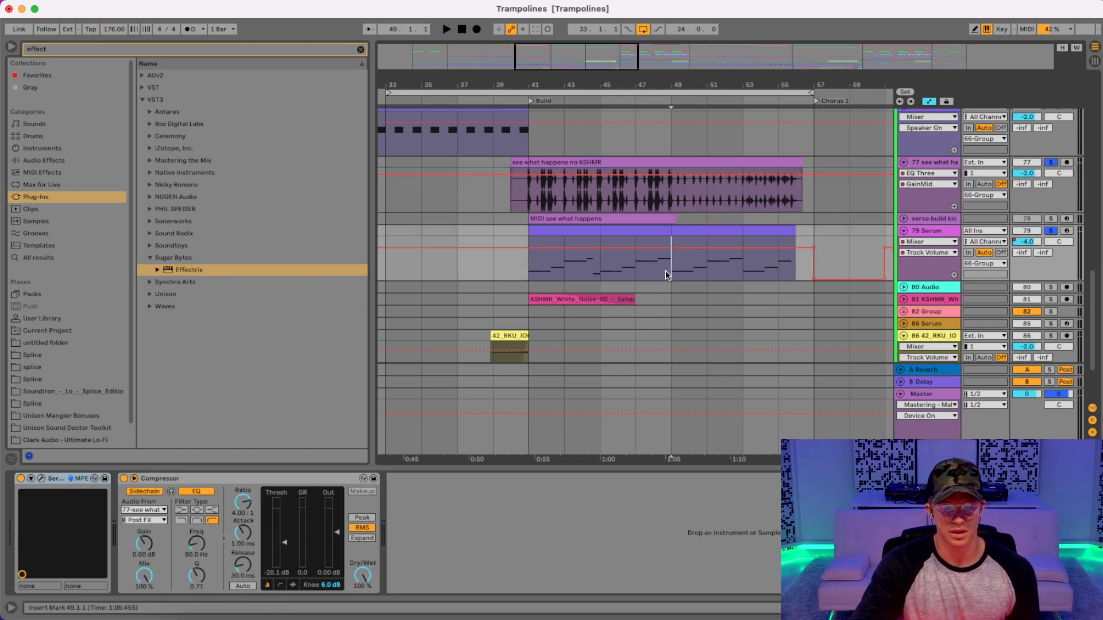
{"action": "key", "text": "space"}
{"action": "left_click", "coordinate": [124, 479]}
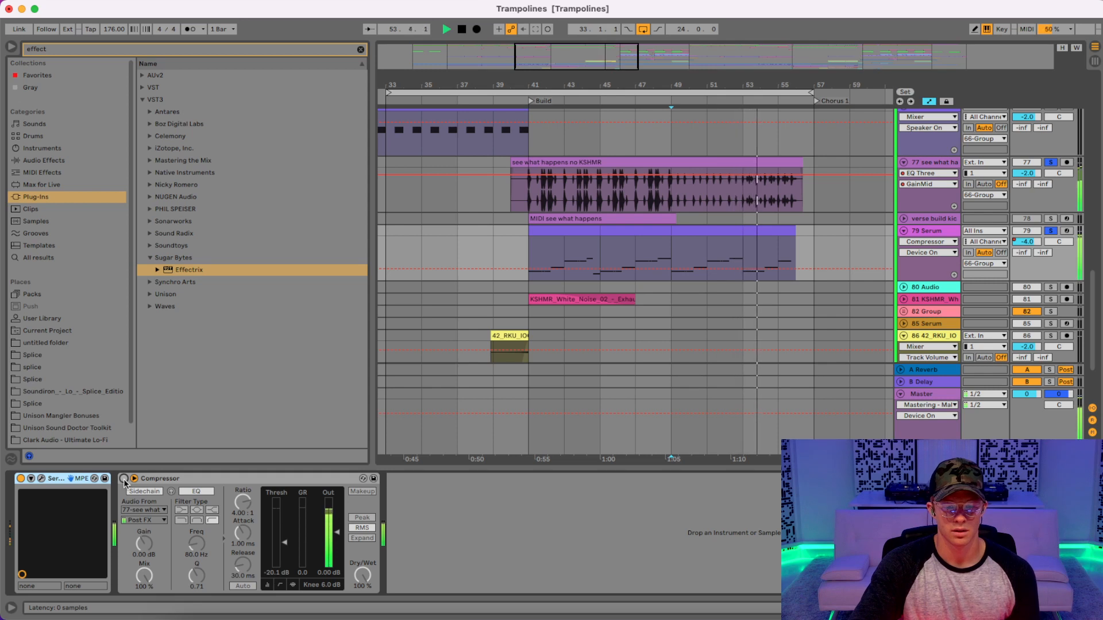
{"action": "left_click", "coordinate": [124, 479]}
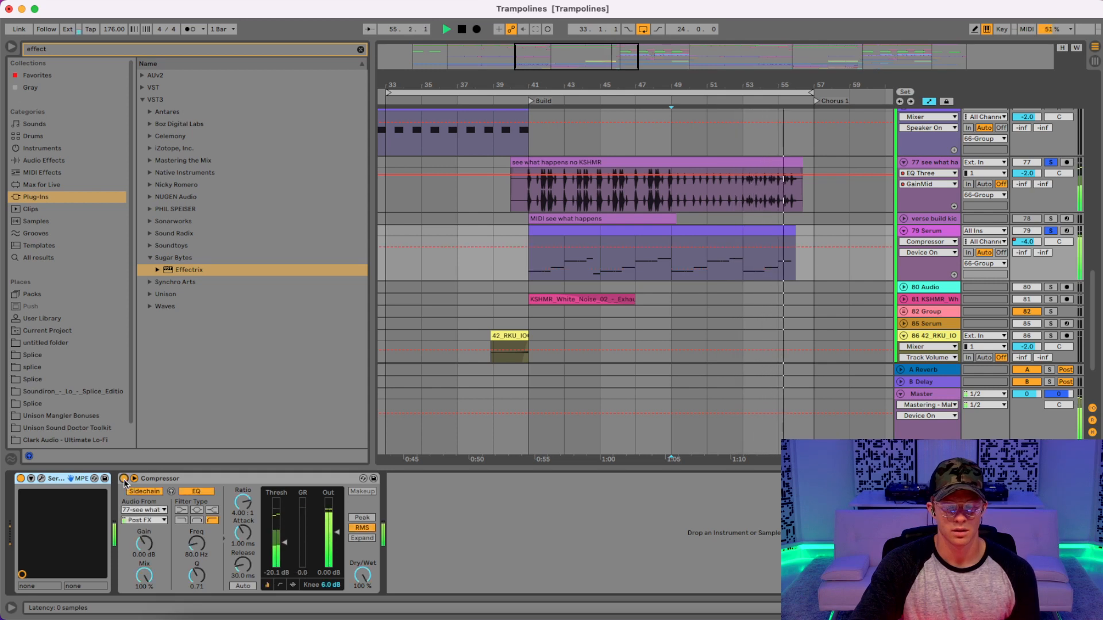
{"action": "key", "text": "space"}
{"action": "key", "text": "space"}
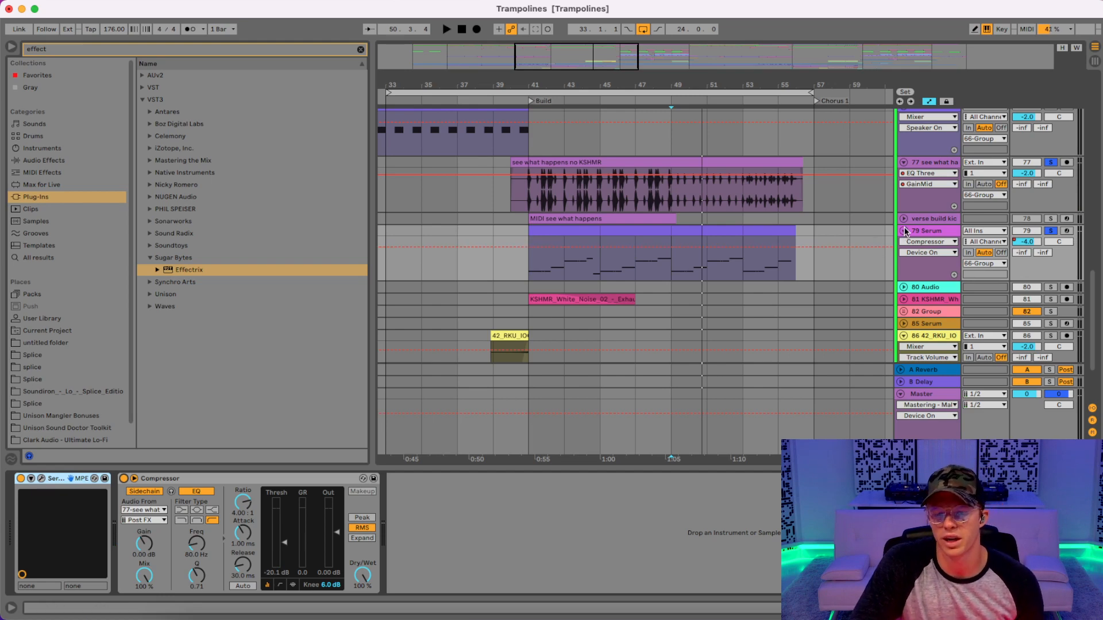
- Unsolo tracks 77 and 79 and fold the Serum track
{"action": "left_click", "coordinate": [1051, 230]}
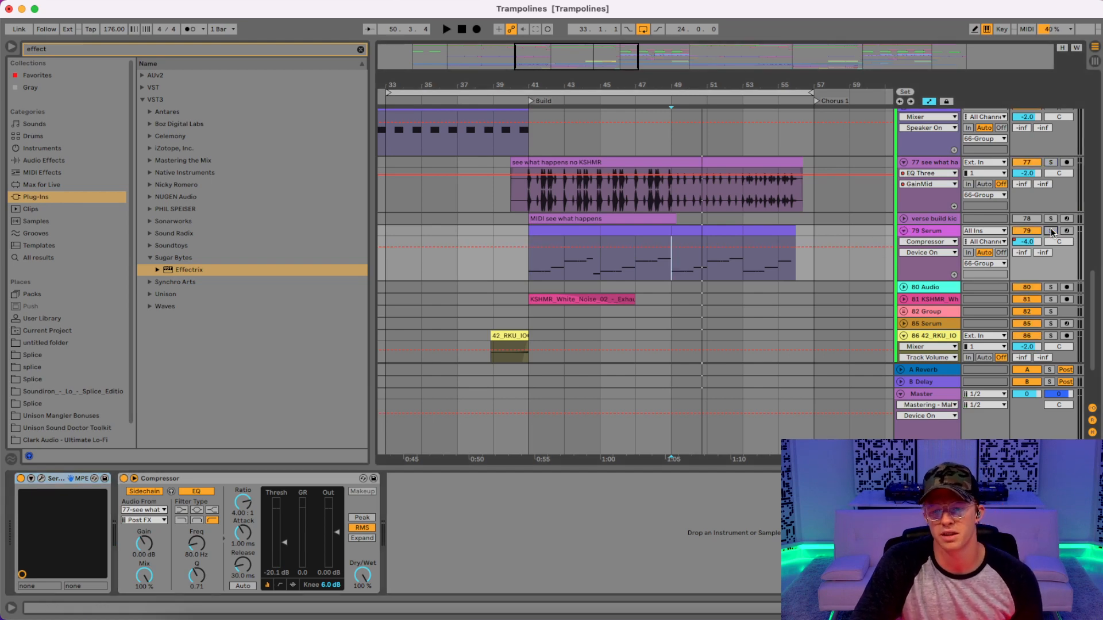
{"action": "left_click", "coordinate": [901, 230]}
{"action": "left_click_drag", "start_coordinate": [751, 85], "coordinate": [751, 34]}
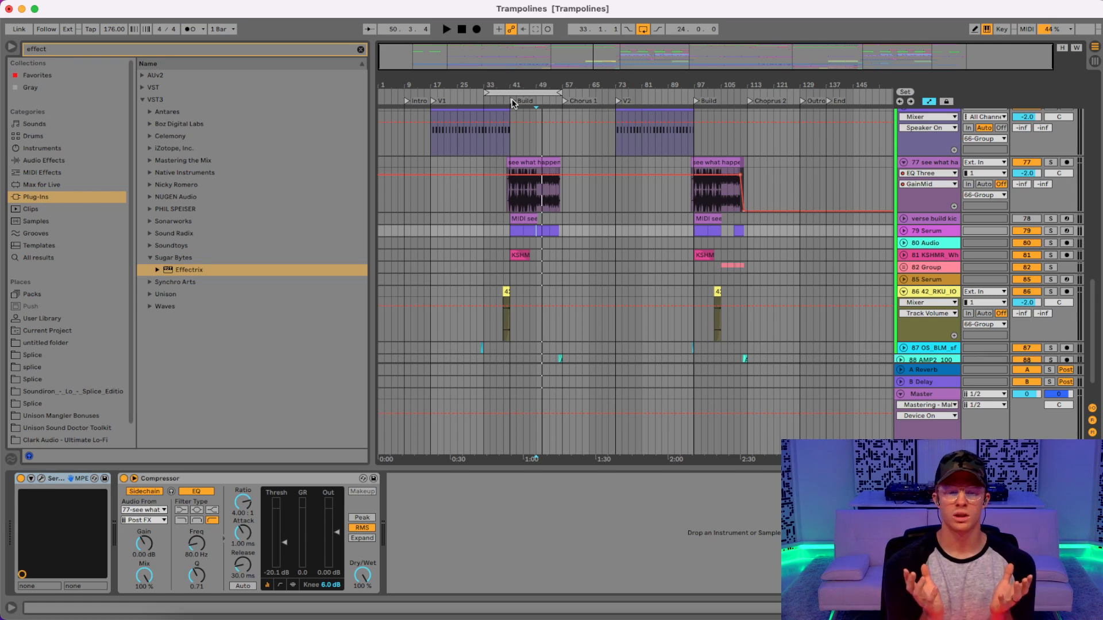
- Play the full mix from the Build at bar 41 and show the Master track's device chain
{"action": "key", "text": "space"}
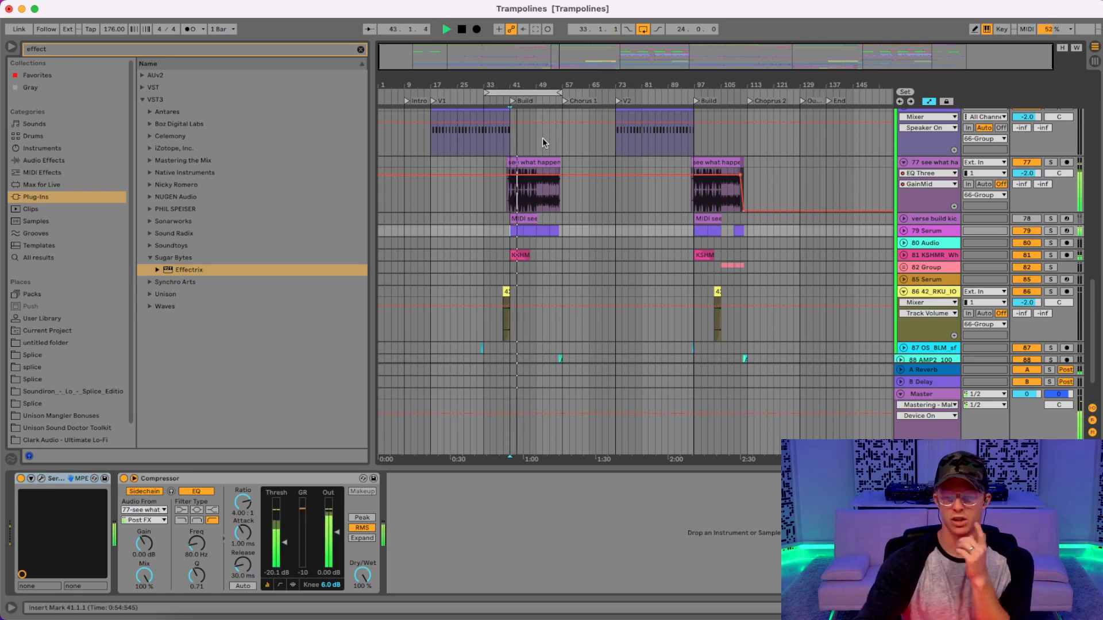
{"action": "left_click", "coordinate": [921, 394]}
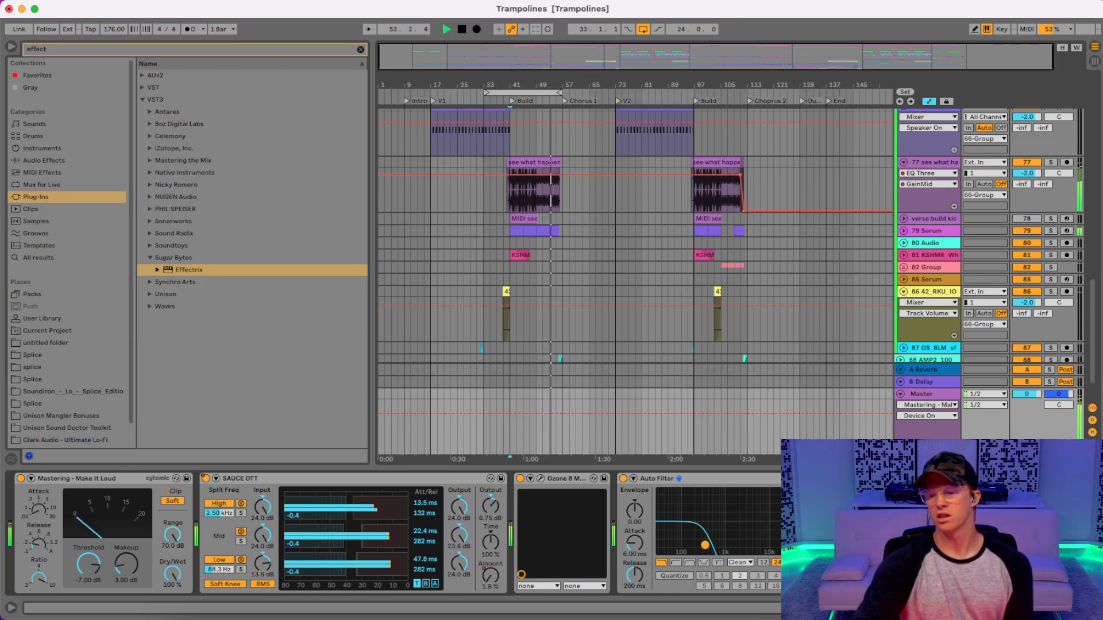
{"action": "key", "text": "space"}
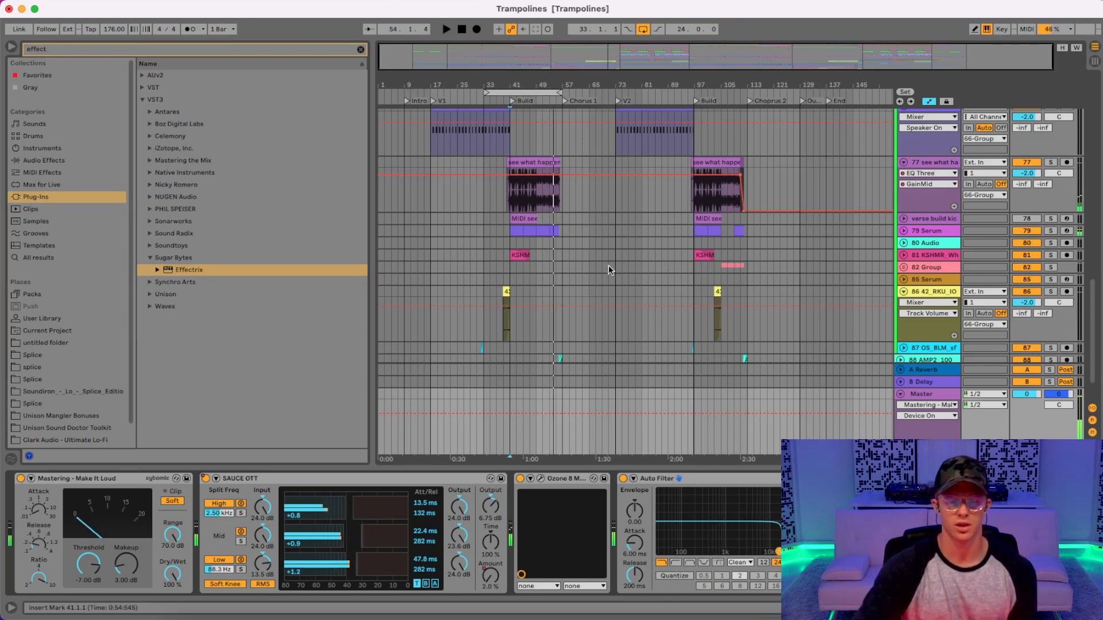
- Fold all the unfolded tracks inside the 66 Group and collapse the group itself
{"action": "left_click", "coordinate": [903, 163]}
{"action": "left_click", "coordinate": [904, 247]}
{"action": "scroll", "coordinate": [908, 256], "scroll_direction": "up", "scroll_amount": 5}
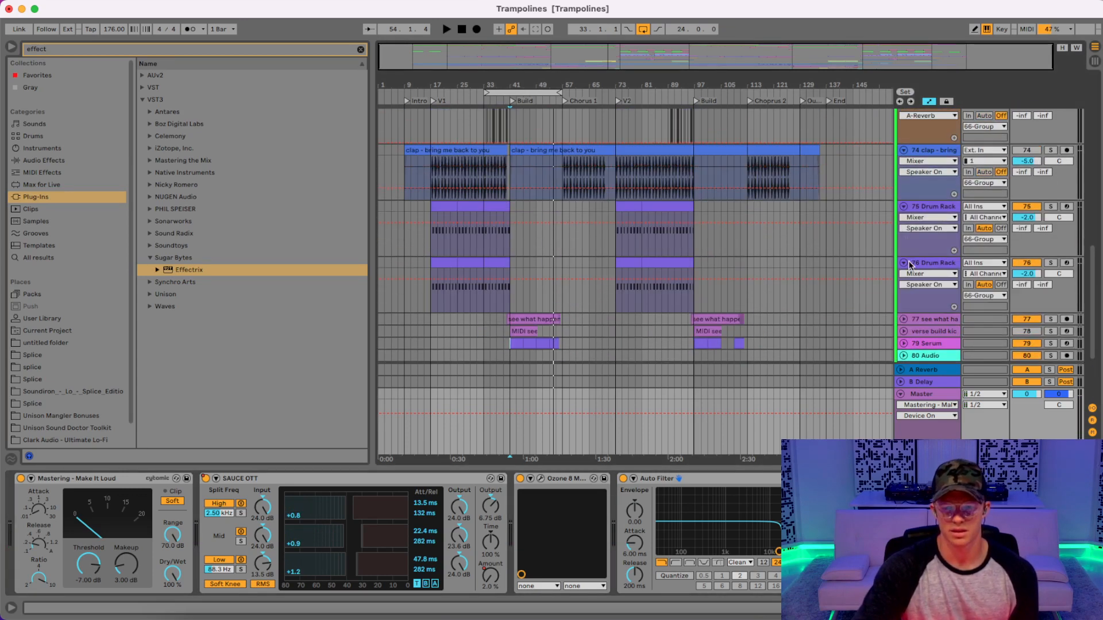
{"action": "left_click", "coordinate": [904, 263], "text": "alt"}
{"action": "scroll", "coordinate": [903, 262], "scroll_direction": "up", "scroll_amount": 3}
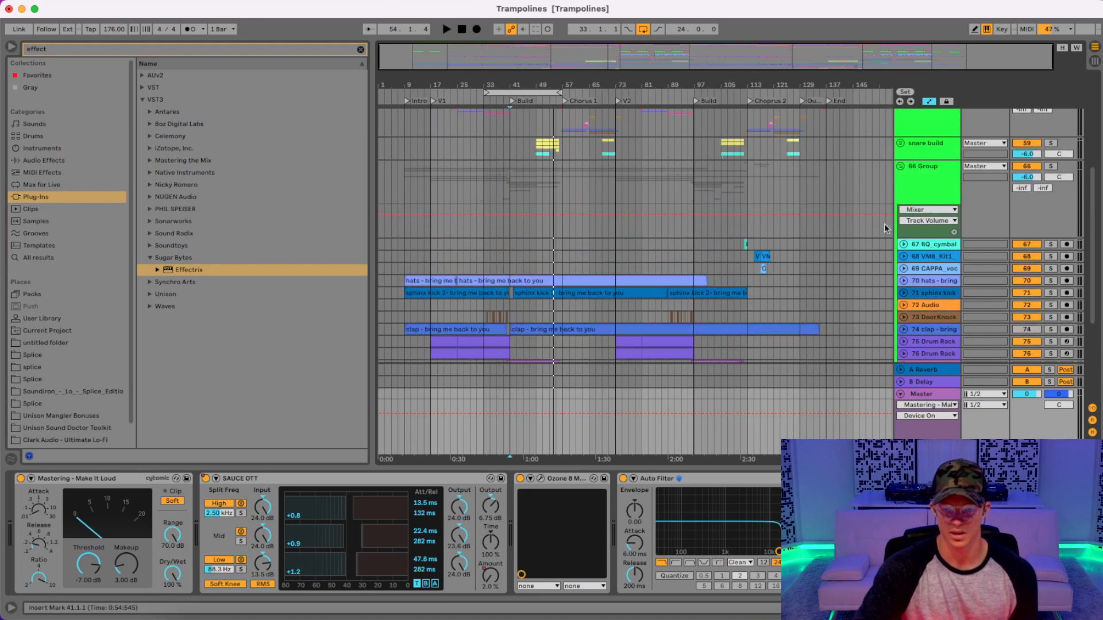
{"action": "left_click", "coordinate": [900, 166]}
{"action": "left_click", "coordinate": [920, 173]}
- Unfold the snare build group, select bars 49 to 57 in it, solo the group and play the selection
{"action": "left_click", "coordinate": [911, 143]}
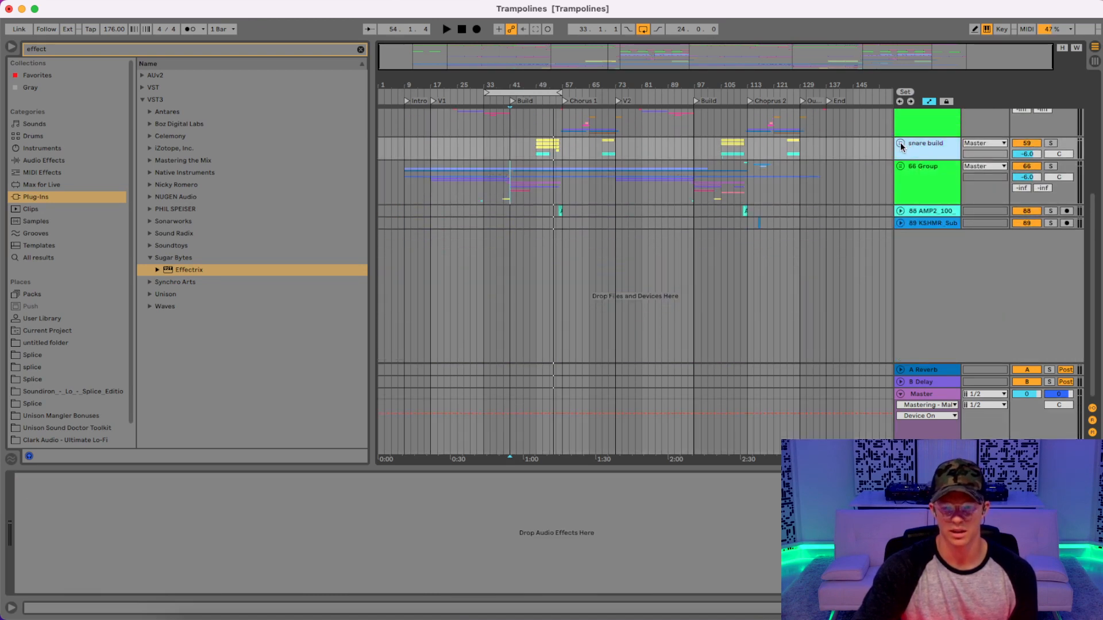
{"action": "left_click", "coordinate": [900, 144]}
{"action": "left_click_drag", "start_coordinate": [550, 81], "coordinate": [577, 79]}
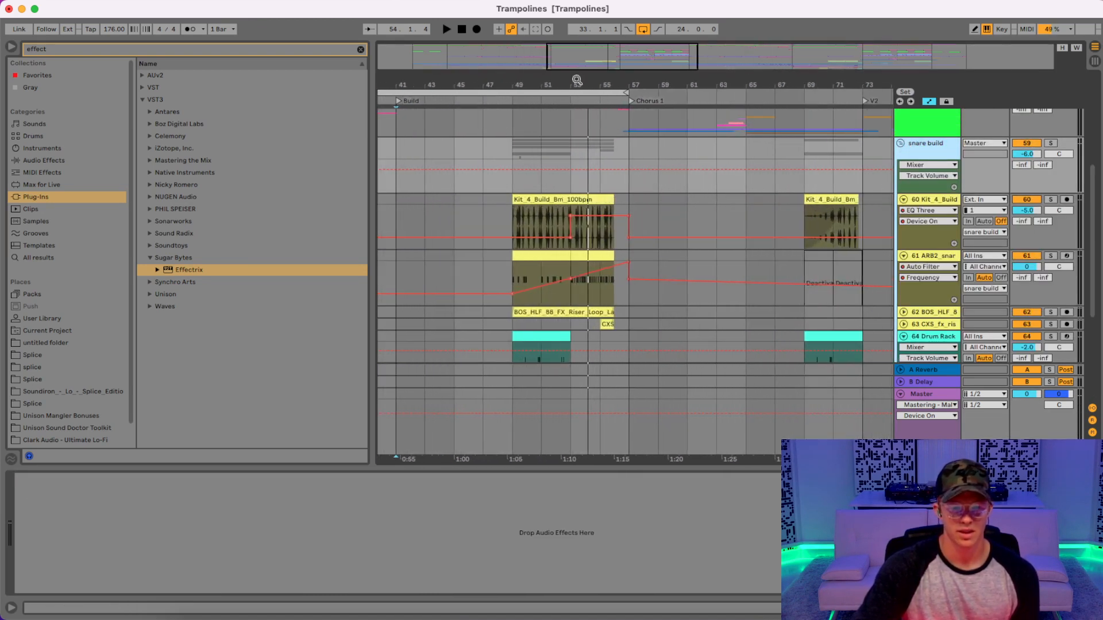
{"action": "left_click_drag", "start_coordinate": [515, 145], "coordinate": [621, 144]}
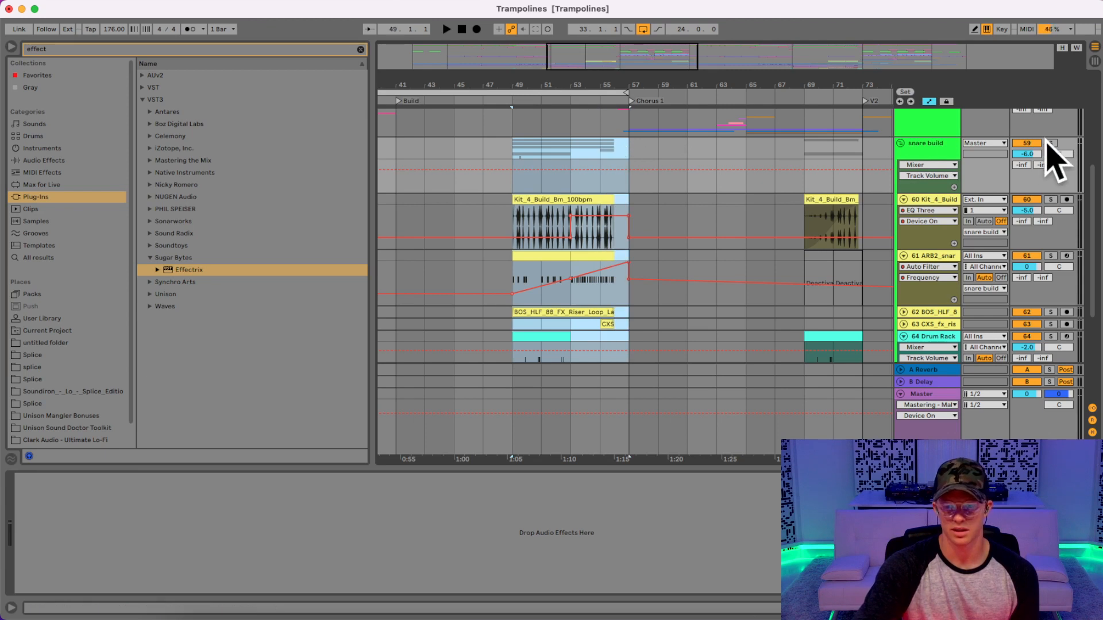
{"action": "left_click", "coordinate": [1050, 143]}
{"action": "key", "text": "space"}
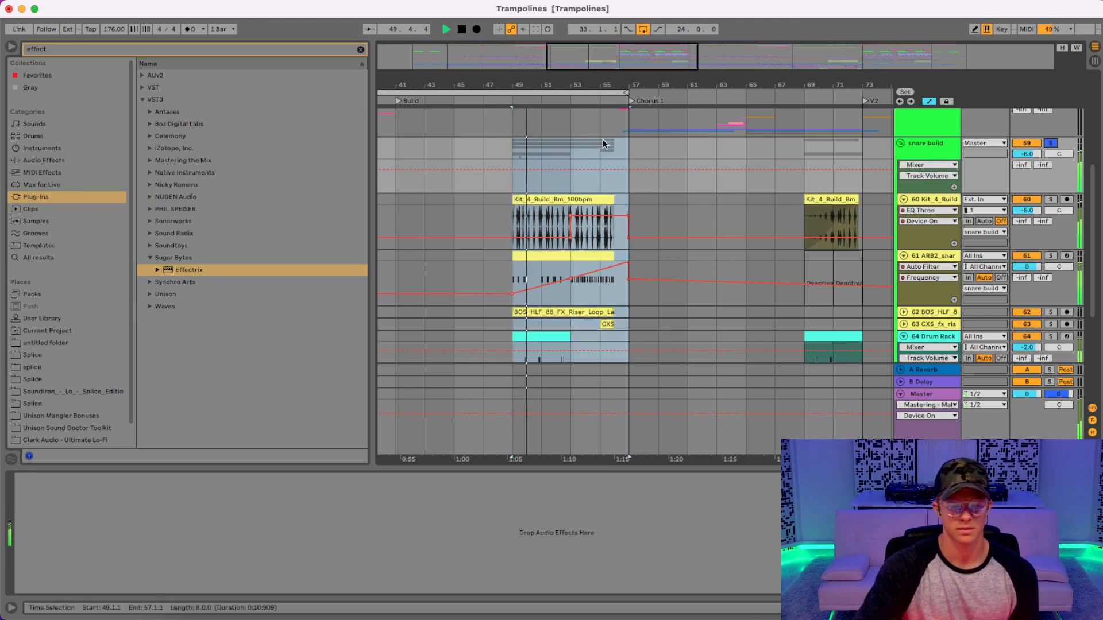
{"action": "scroll", "coordinate": [602, 139], "scroll_direction": "down", "scroll_amount": 2}
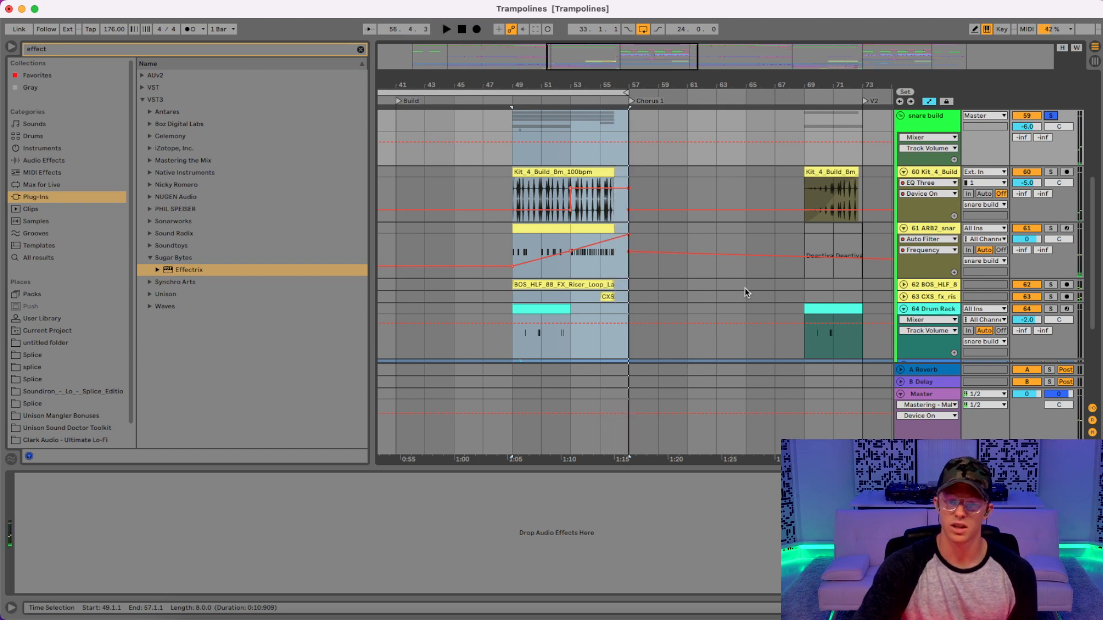
- Solo track 60, select its Kit_4_Build_Bm_100bpm clip at bar 49 and play it
{"action": "left_click", "coordinate": [1049, 173]}
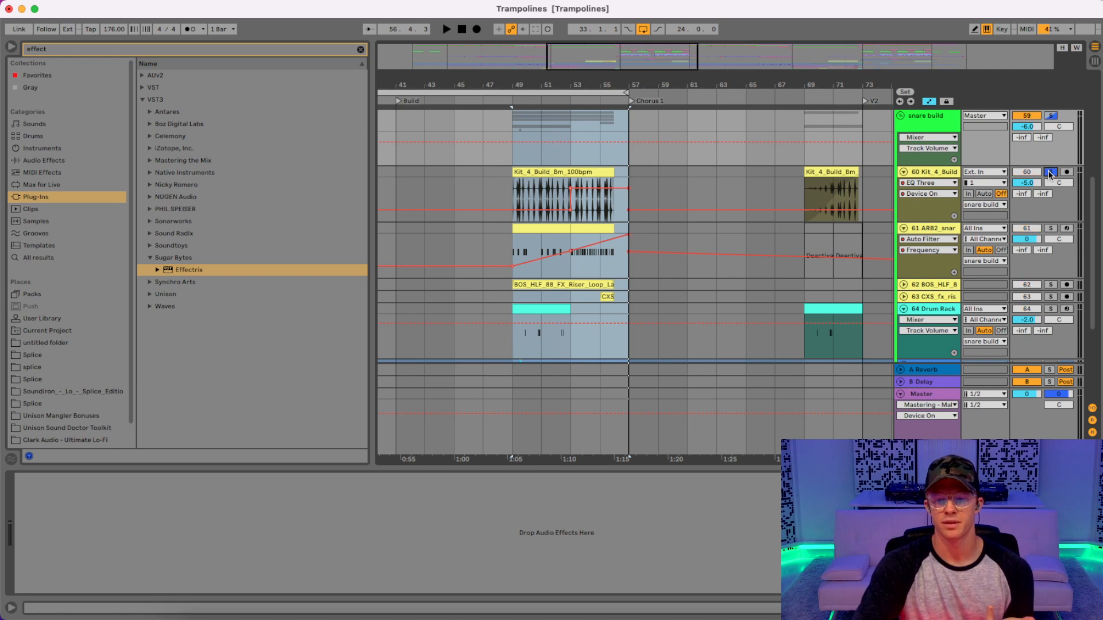
{"action": "left_click", "coordinate": [903, 174]}
{"action": "left_click_drag", "start_coordinate": [545, 73], "coordinate": [553, 82]}
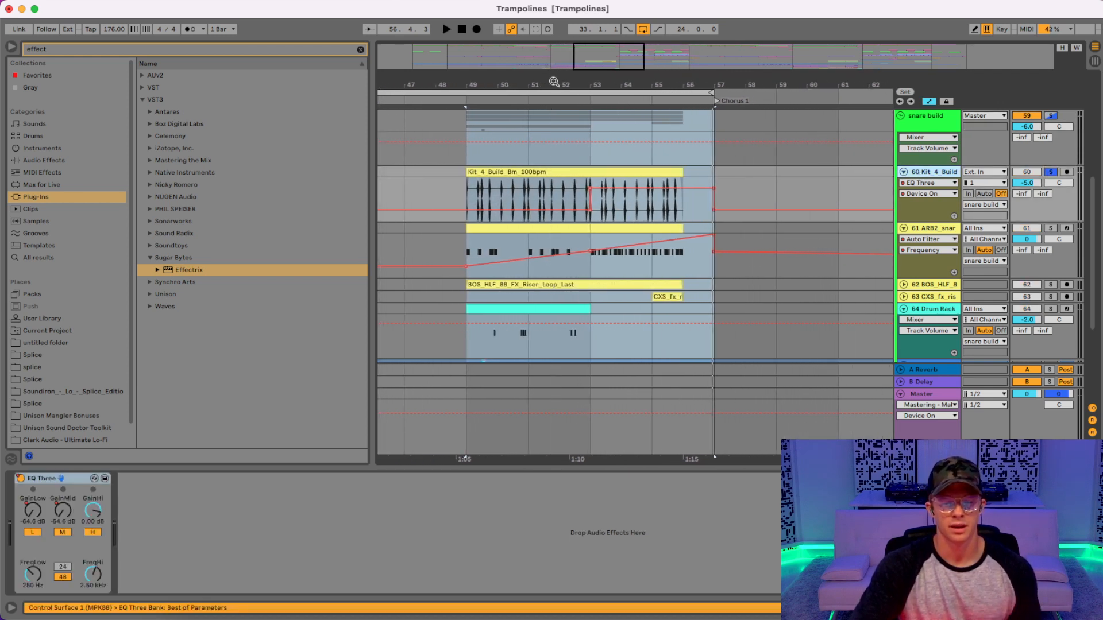
{"action": "left_click", "coordinate": [561, 174]}
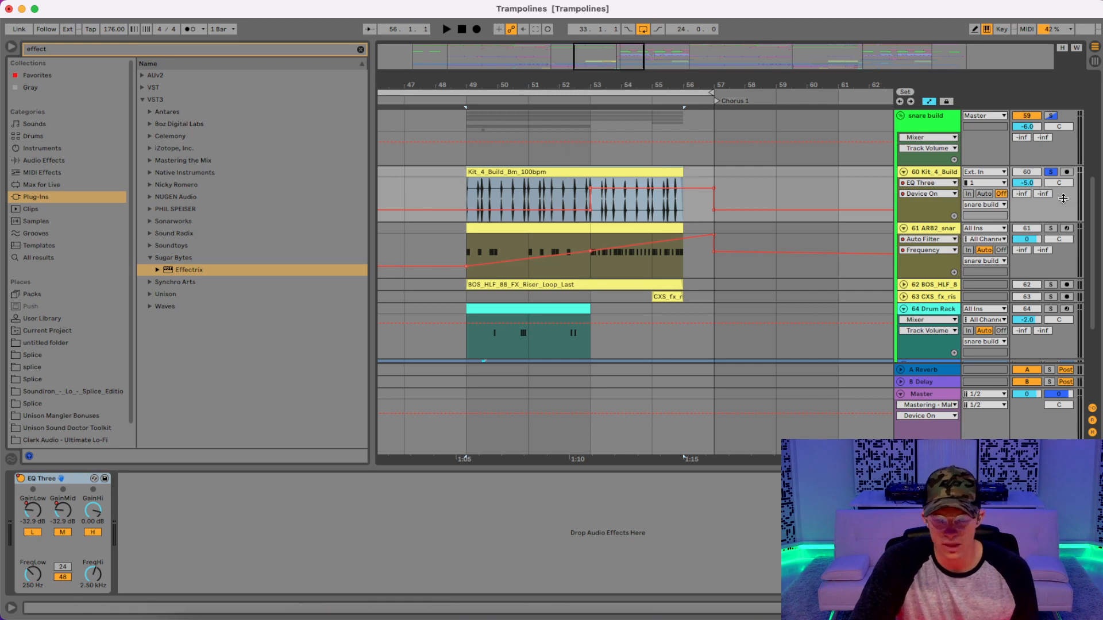
{"action": "key", "text": "space"}
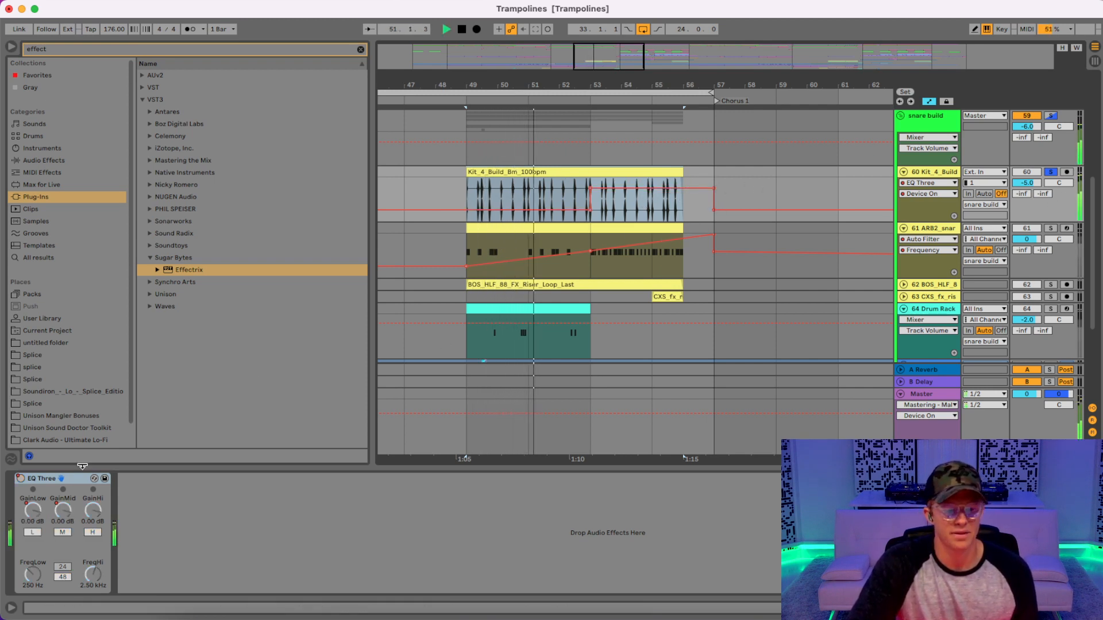
- Show the EQ Three GainLo automation on track 60 and play it from bar 53
{"action": "left_click", "coordinate": [70, 482]}
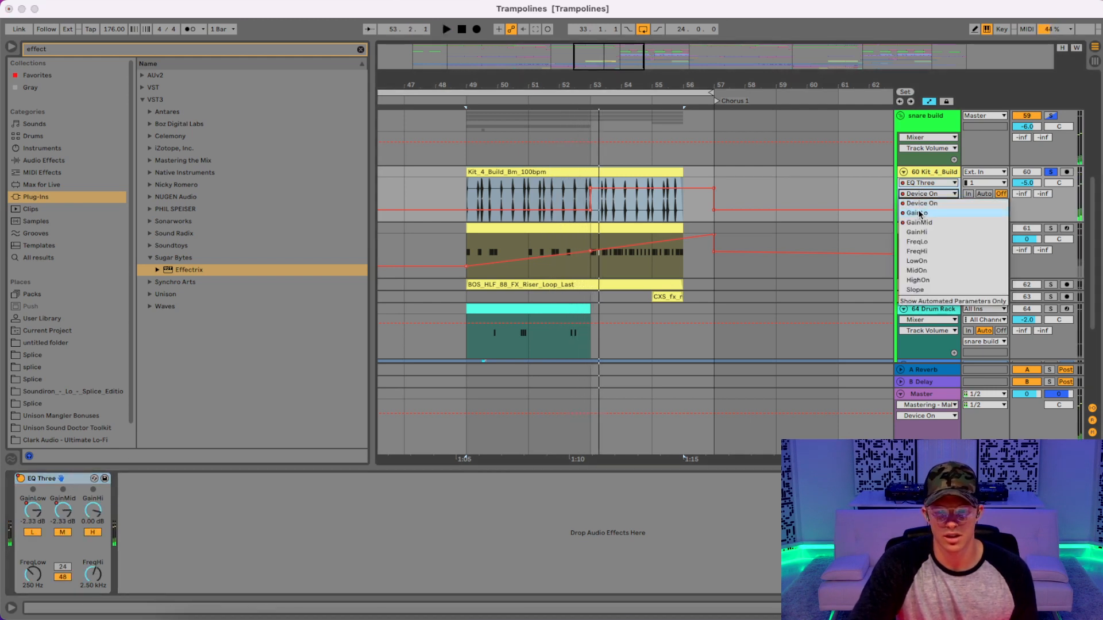
{"action": "left_click", "coordinate": [918, 213]}
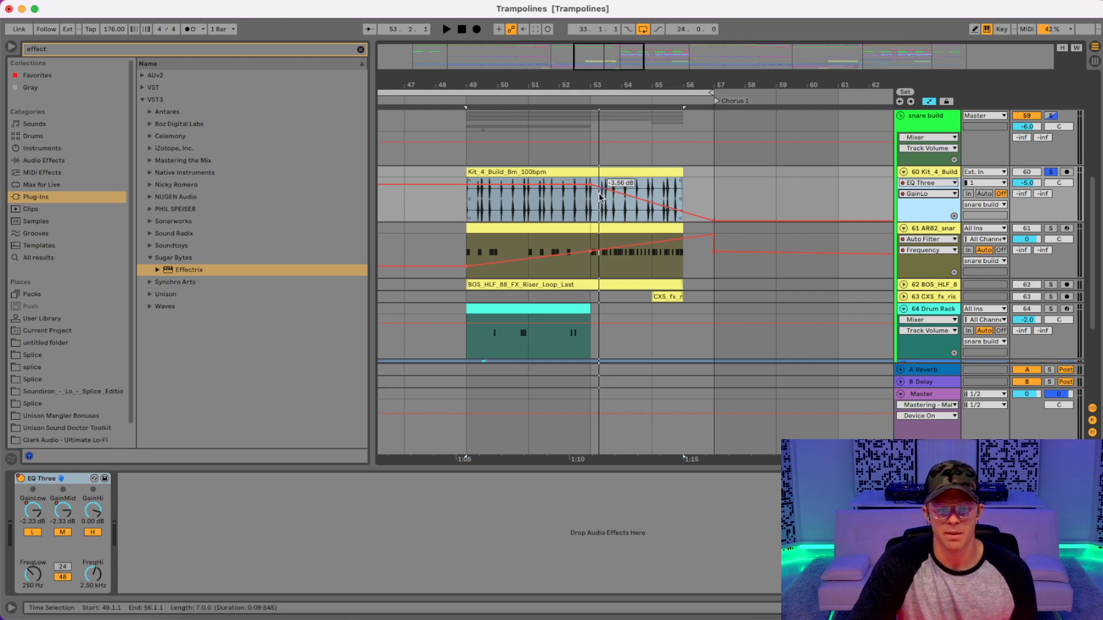
{"action": "left_click", "coordinate": [590, 208]}
{"action": "key", "text": "space"}
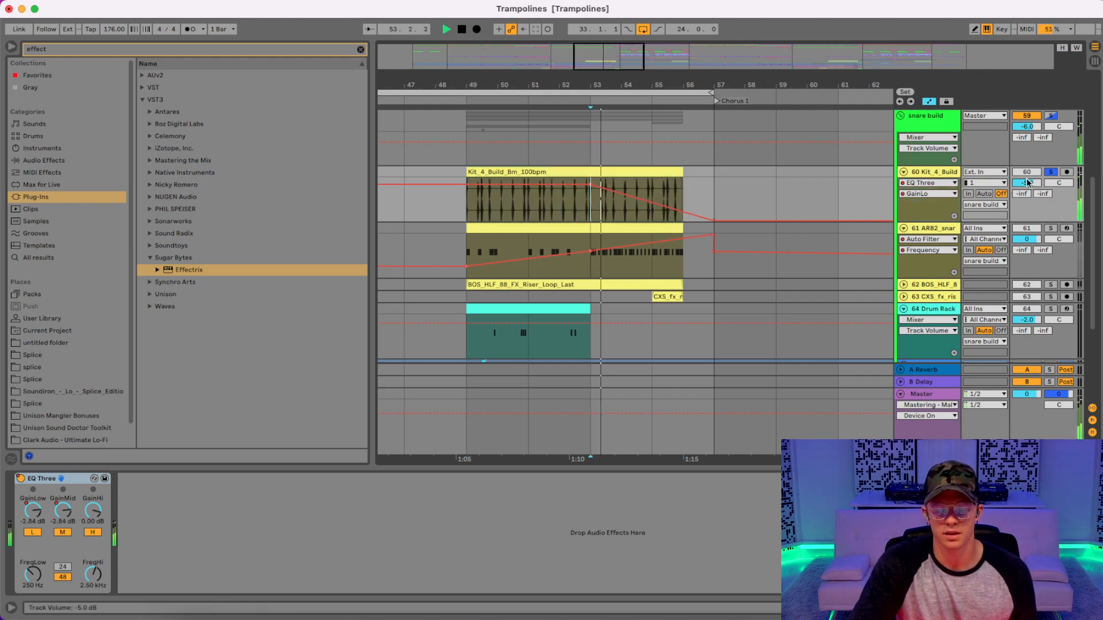
- Switch track 60's automation display to EQ Three GainMid and play the passage from bar 53 again
{"action": "left_click", "coordinate": [942, 193]}
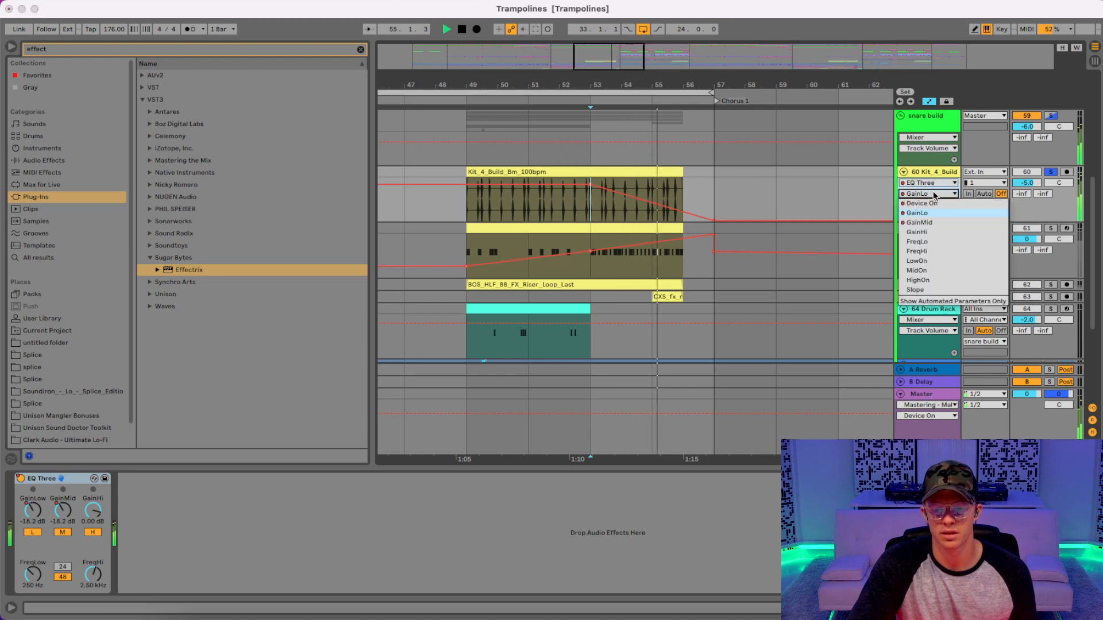
{"action": "left_click", "coordinate": [925, 222]}
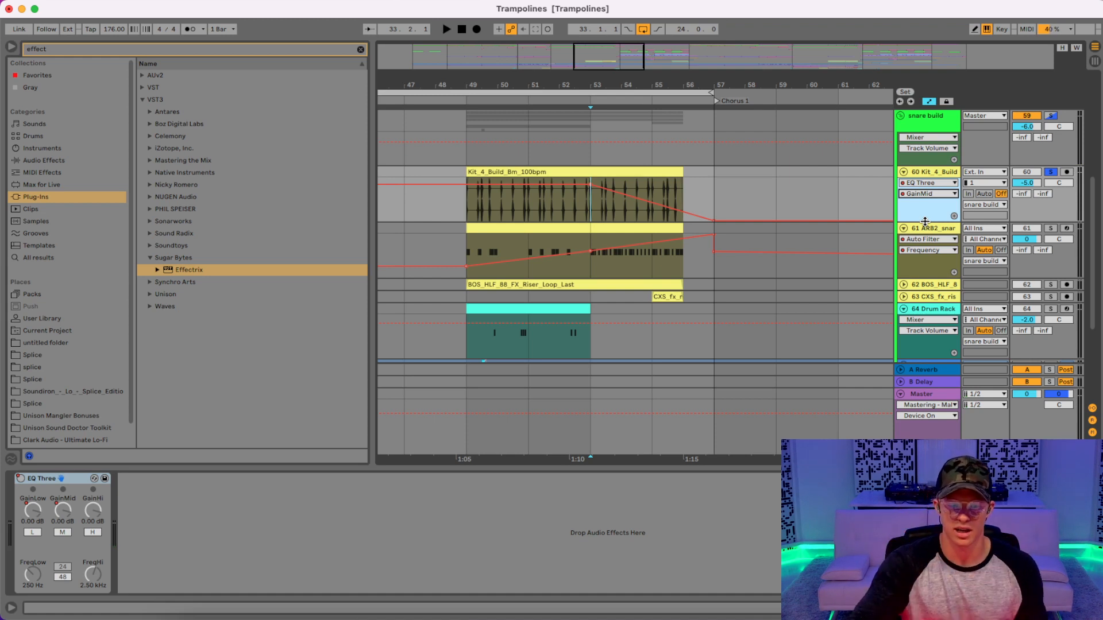
{"action": "key", "text": "space"}
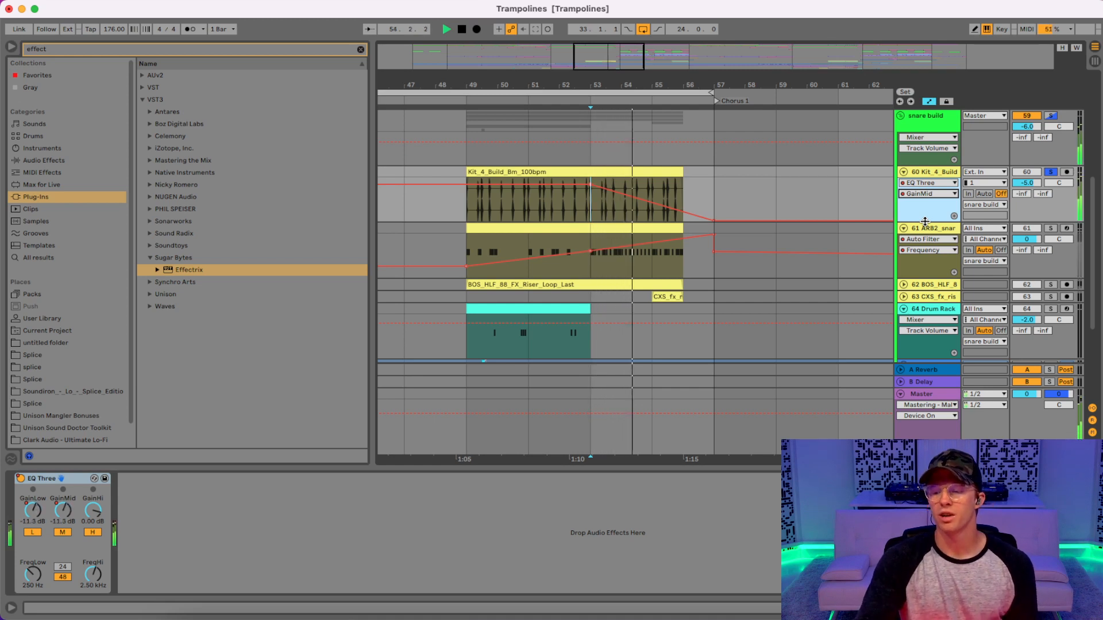
{"action": "key", "text": "space"}
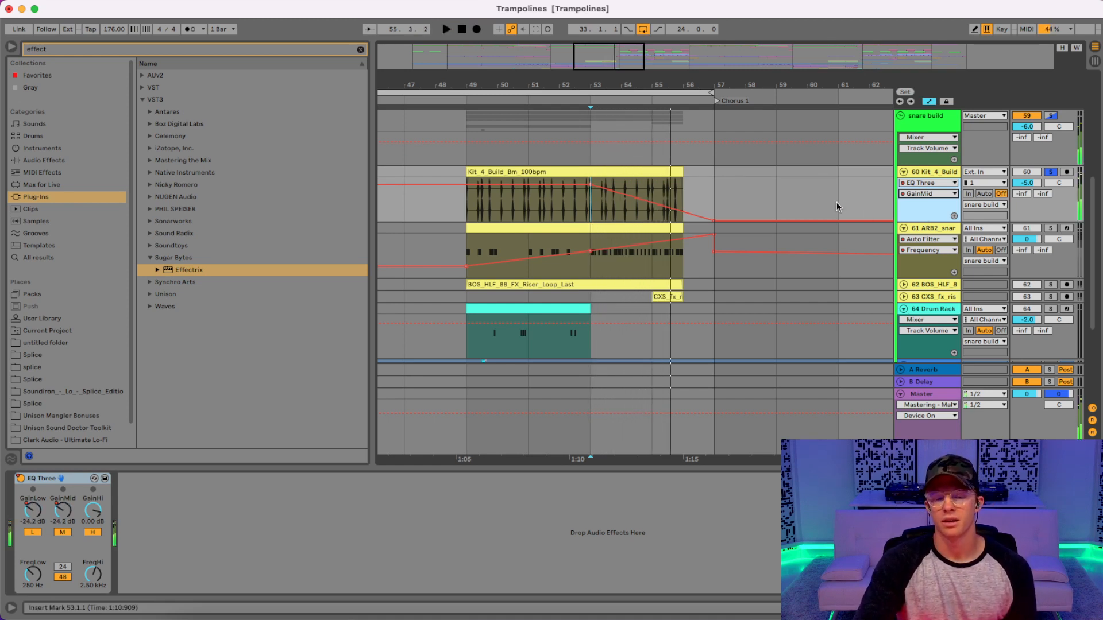
- Solo track 61 (ARB2_snar) as well and play its snare pattern from bar 49
{"action": "left_click", "coordinate": [592, 267]}
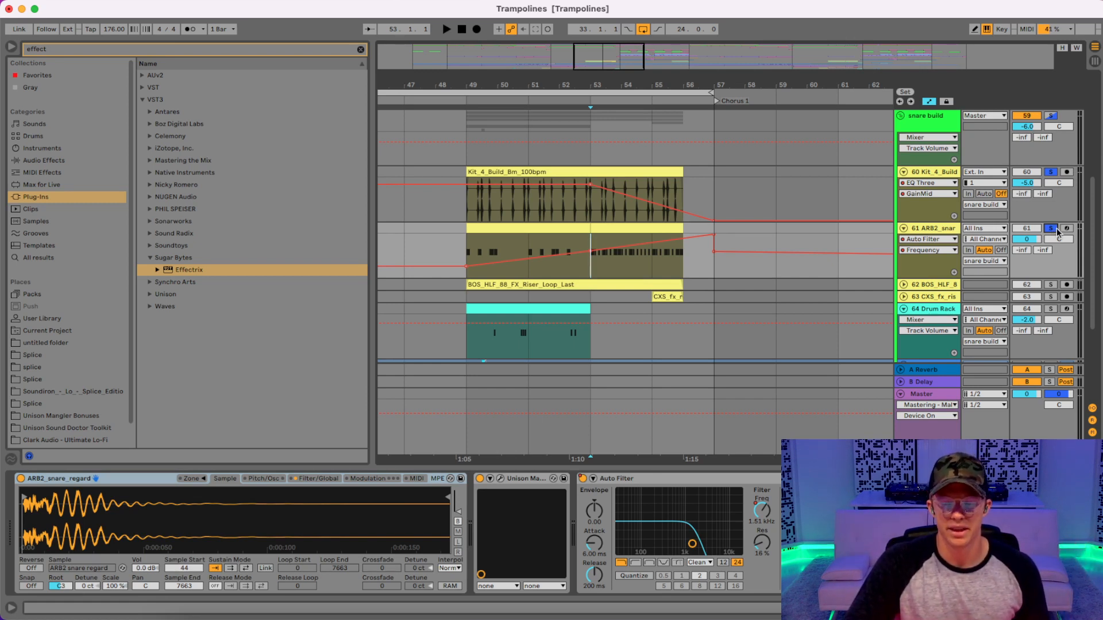
{"action": "left_click", "coordinate": [483, 229]}
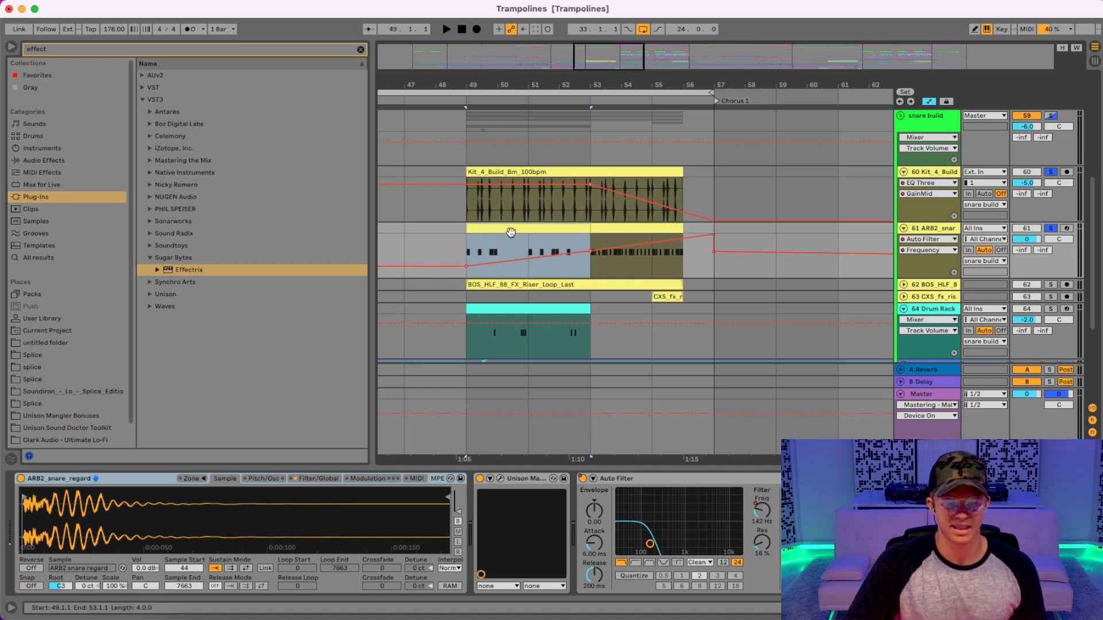
{"action": "key", "text": "space"}
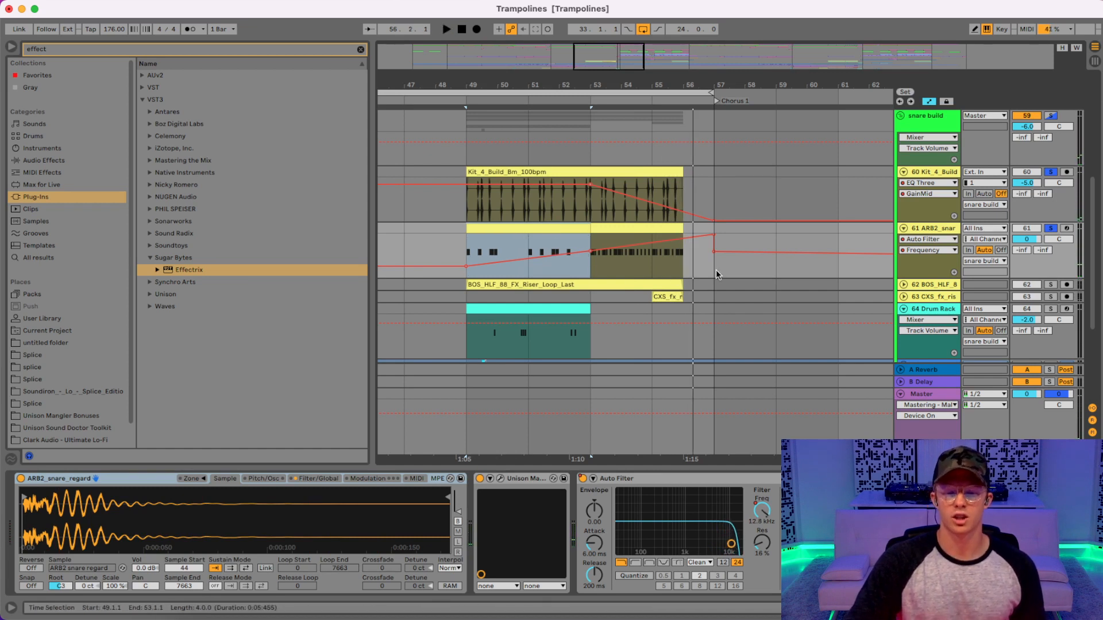
- Open track 61's snare clip at bar 53 and display its MIDI Ctrl Pitch Bend envelope
{"action": "left_click_drag", "start_coordinate": [715, 269], "coordinate": [600, 254]}
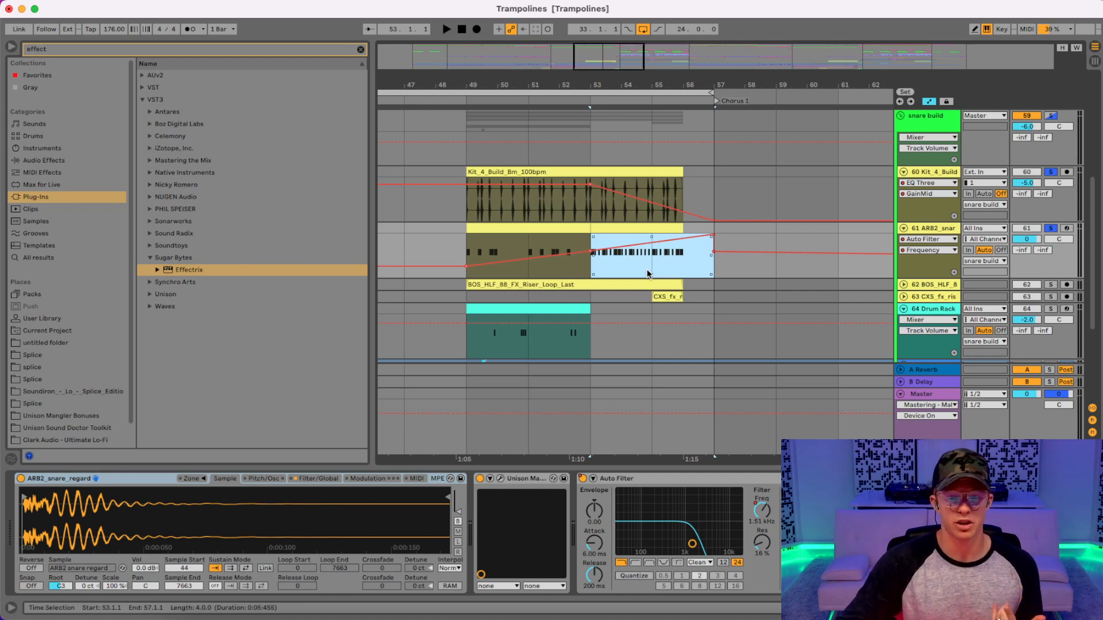
{"action": "double_click", "coordinate": [629, 227]}
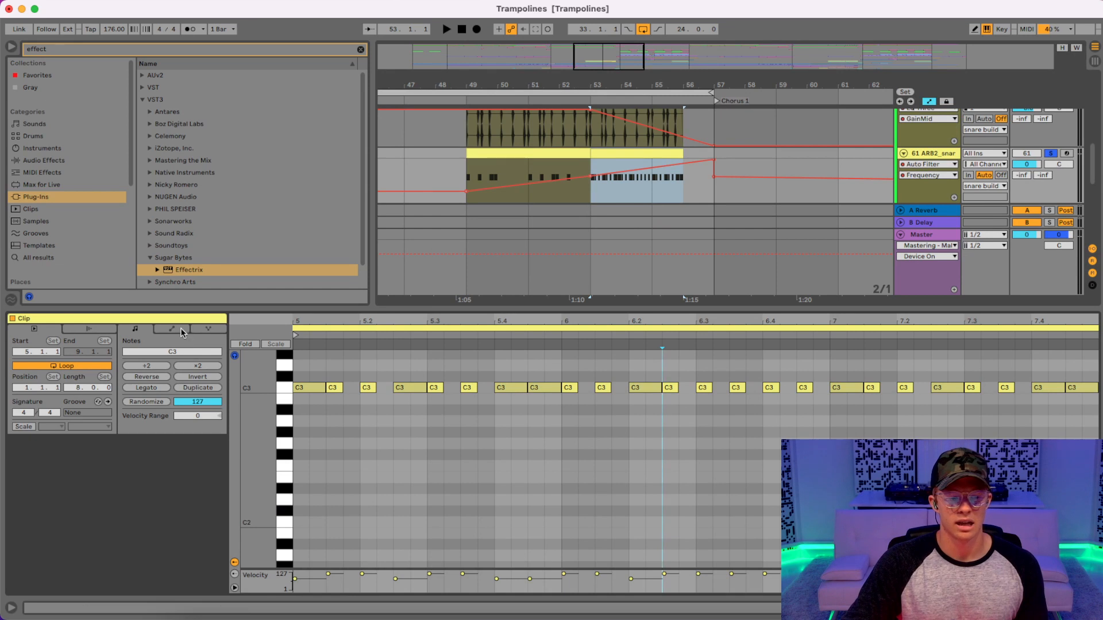
{"action": "left_click", "coordinate": [172, 329]}
{"action": "left_click", "coordinate": [152, 353]}
{"action": "left_click", "coordinate": [152, 361]}
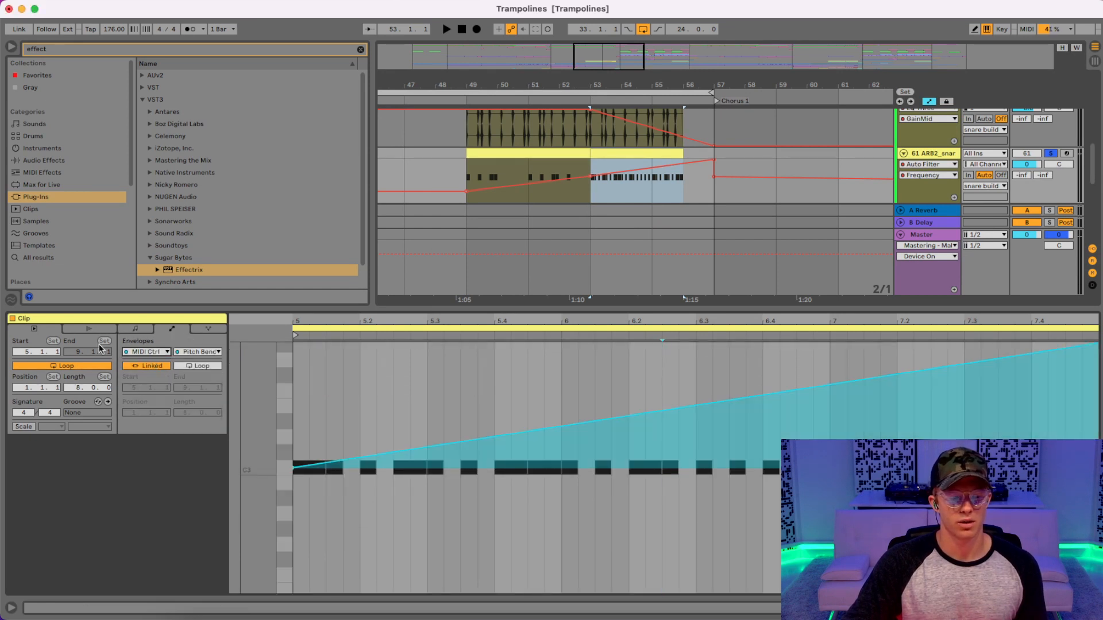
- Compare the snare clip's MIDI notes with its envelopes, choosing MIDI Ctrl as the envelope source for Pitch Bend
{"action": "left_click", "coordinate": [138, 329]}
{"action": "left_click", "coordinate": [172, 329]}
{"action": "left_click", "coordinate": [138, 329]}
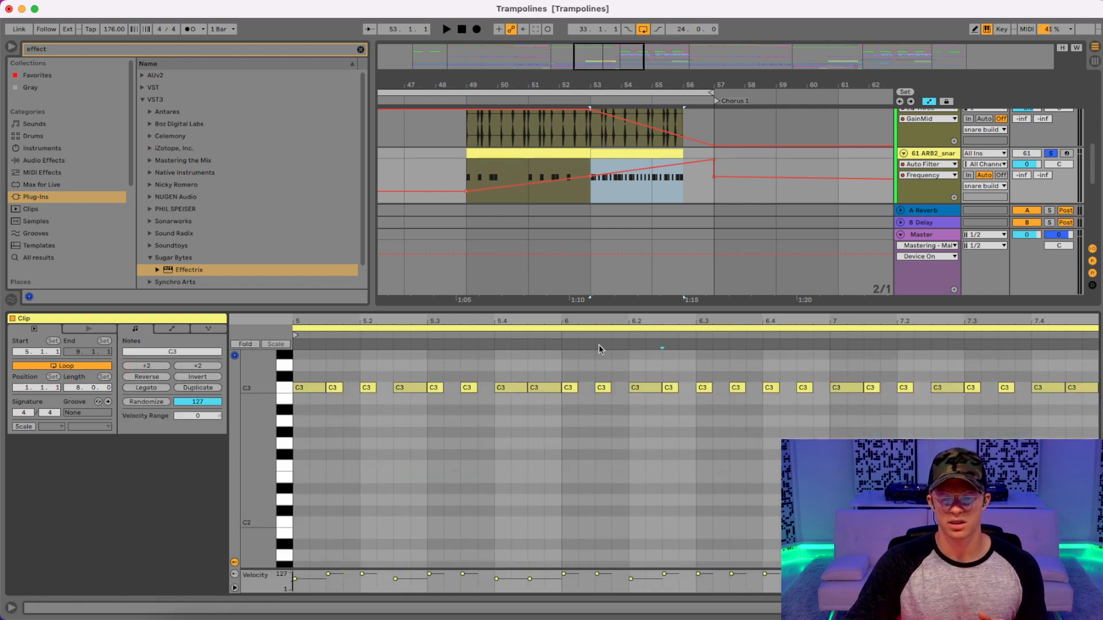
{"action": "left_click", "coordinate": [180, 330]}
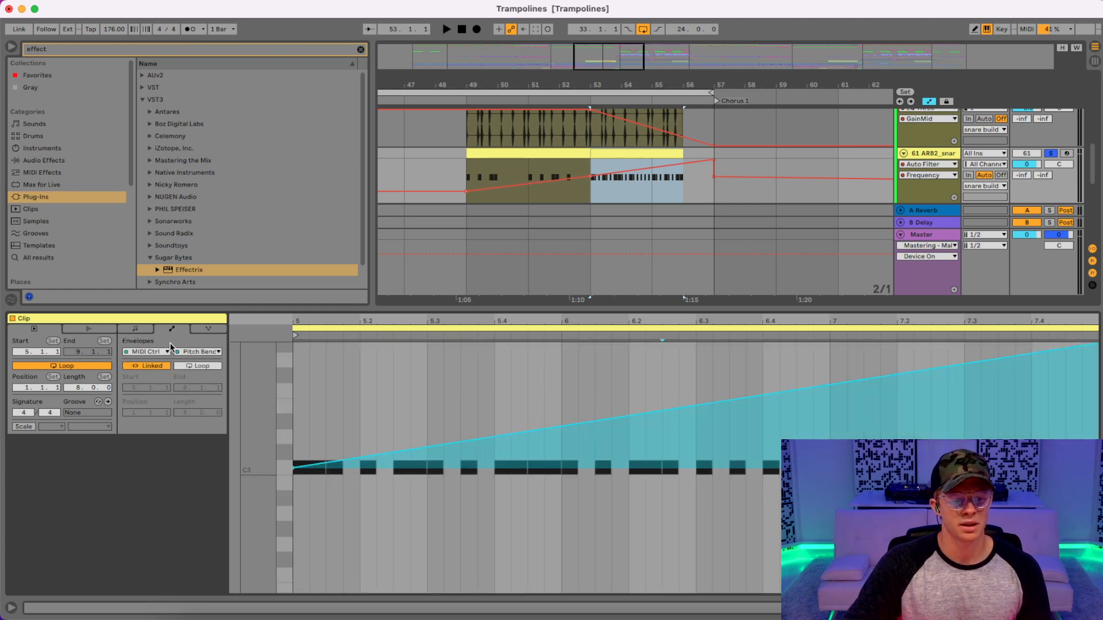
{"action": "left_click", "coordinate": [168, 352]}
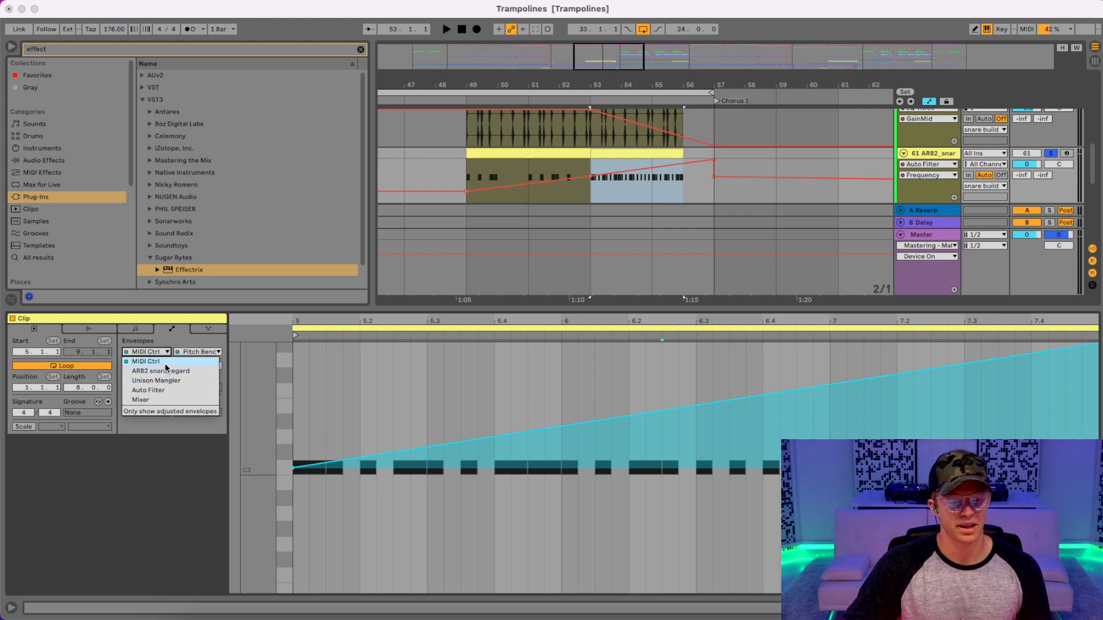
{"action": "left_click", "coordinate": [166, 363]}
- Lower the Pitch Bend envelope's breakpoint at clip bar 8 to the minimum and play the falling snare
{"action": "mouse_move", "coordinate": [293, 470]}
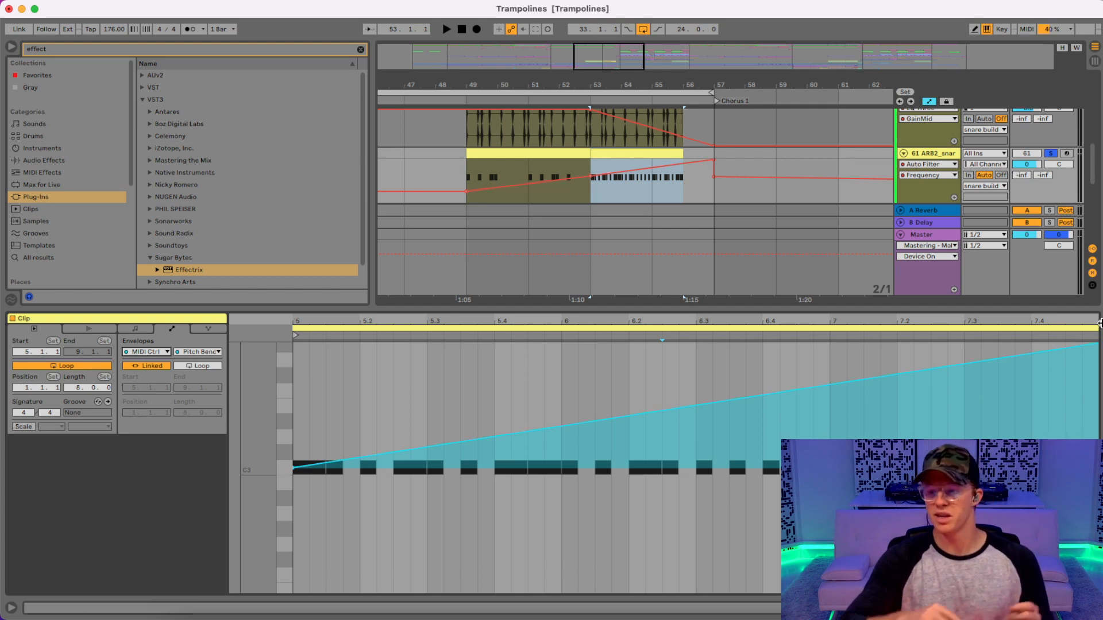
{"action": "left_click_drag", "start_coordinate": [713, 324], "coordinate": [714, 261]}
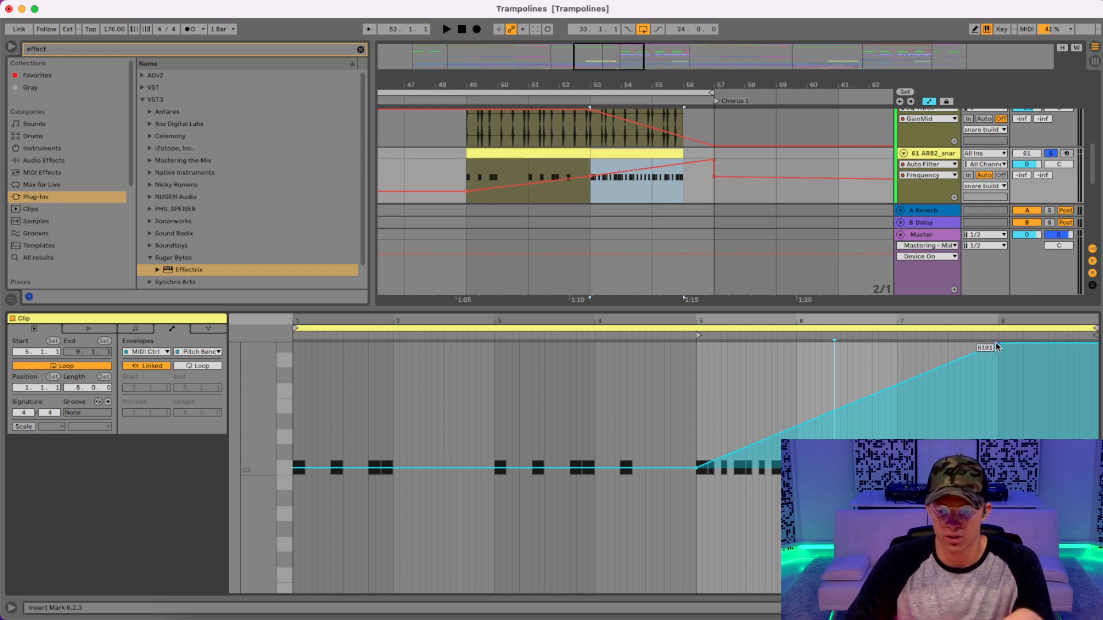
{"action": "left_click_drag", "start_coordinate": [997, 344], "coordinate": [999, 591]}
{"action": "key", "text": "space"}
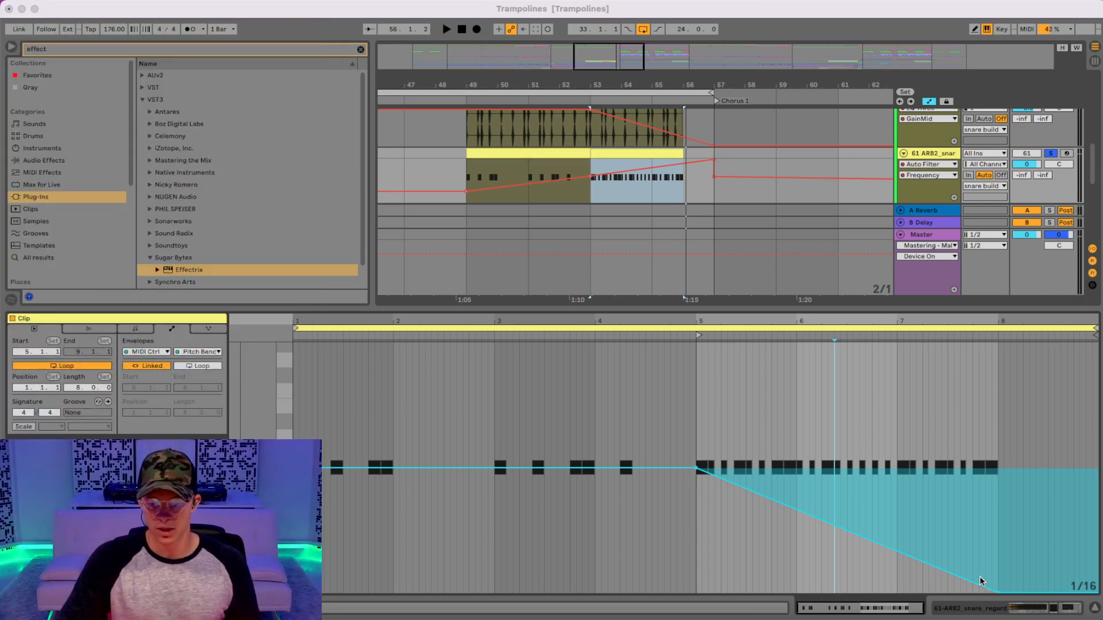
- Raise the Pitch Bend envelope's breakpoint at clip bar 8 back to 8191 and play the rising snare
{"action": "left_click_drag", "start_coordinate": [998, 592], "coordinate": [997, 340]}
{"action": "key", "text": "space"}
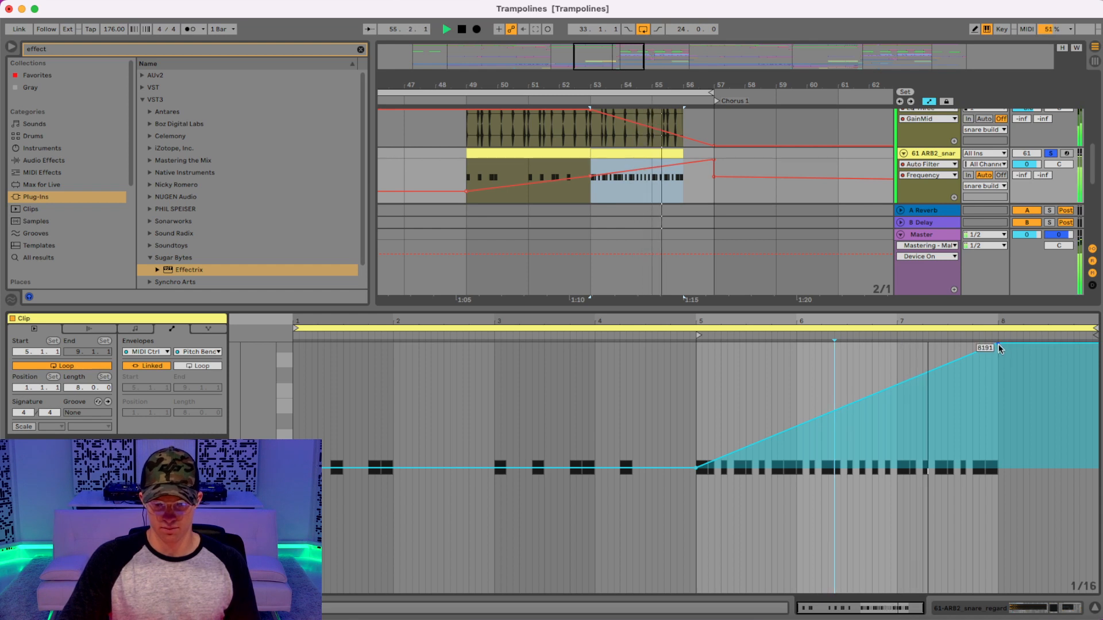
{"action": "key", "text": "space"}
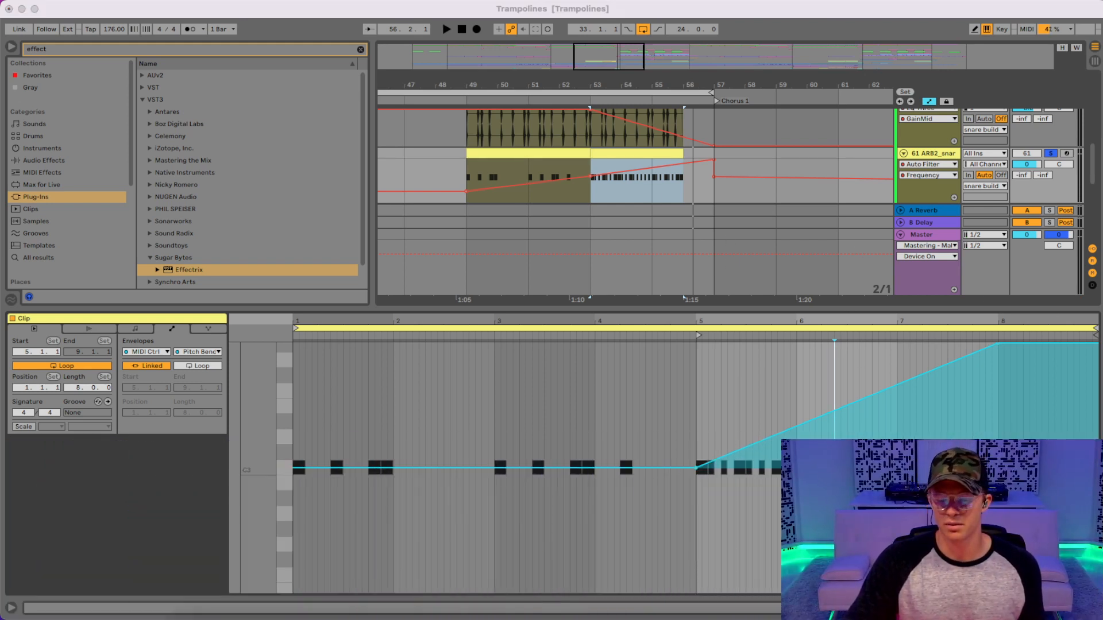
- Hide the clip detail view and unfold tracks 62 (BOS_HLF_8) and 63 (CXS_fx_ris)
{"action": "key", "text": "super+Tab"}
{"action": "left_click", "coordinate": [1093, 608]}
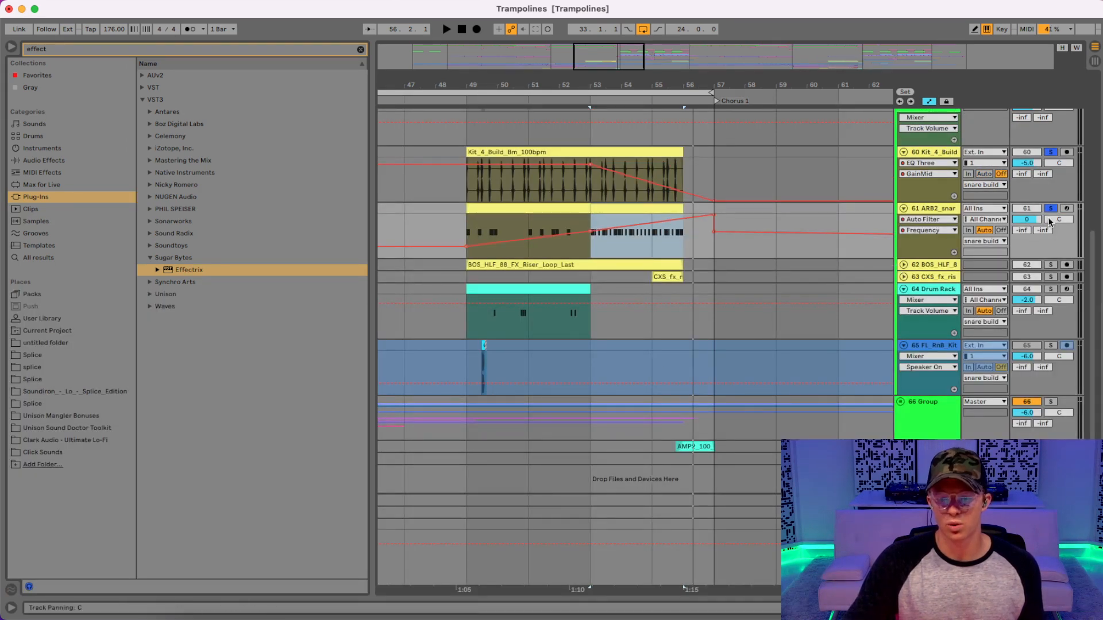
{"action": "left_click", "coordinate": [903, 277]}
{"action": "left_click", "coordinate": [902, 265]}
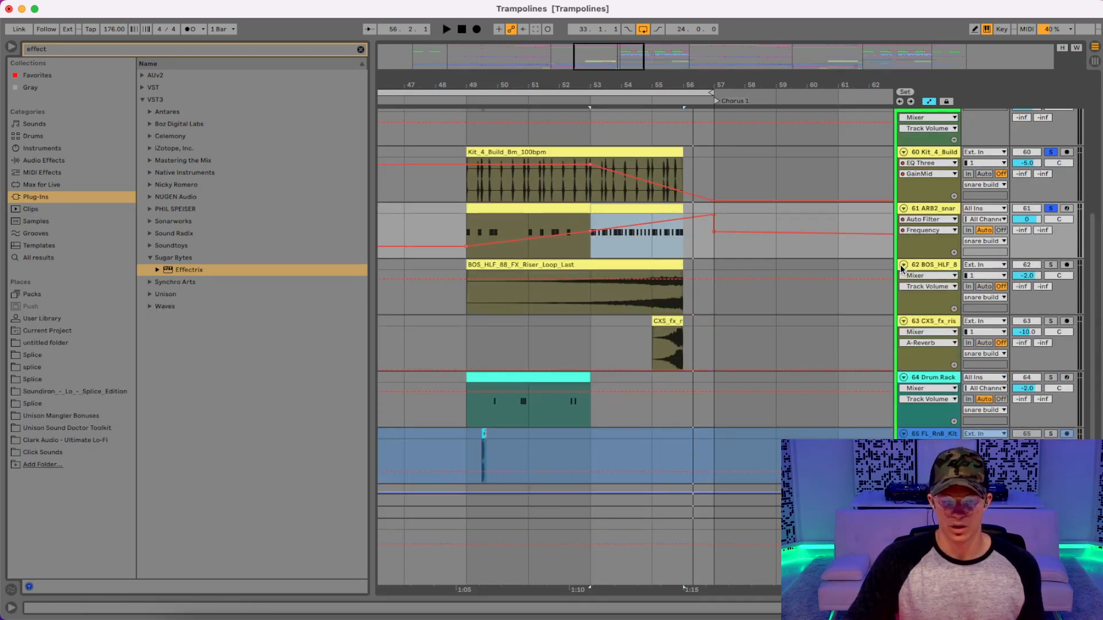
- Add tracks 62, 63 and 64 to the soloed snare build tracks
{"action": "left_click", "coordinate": [1051, 264]}
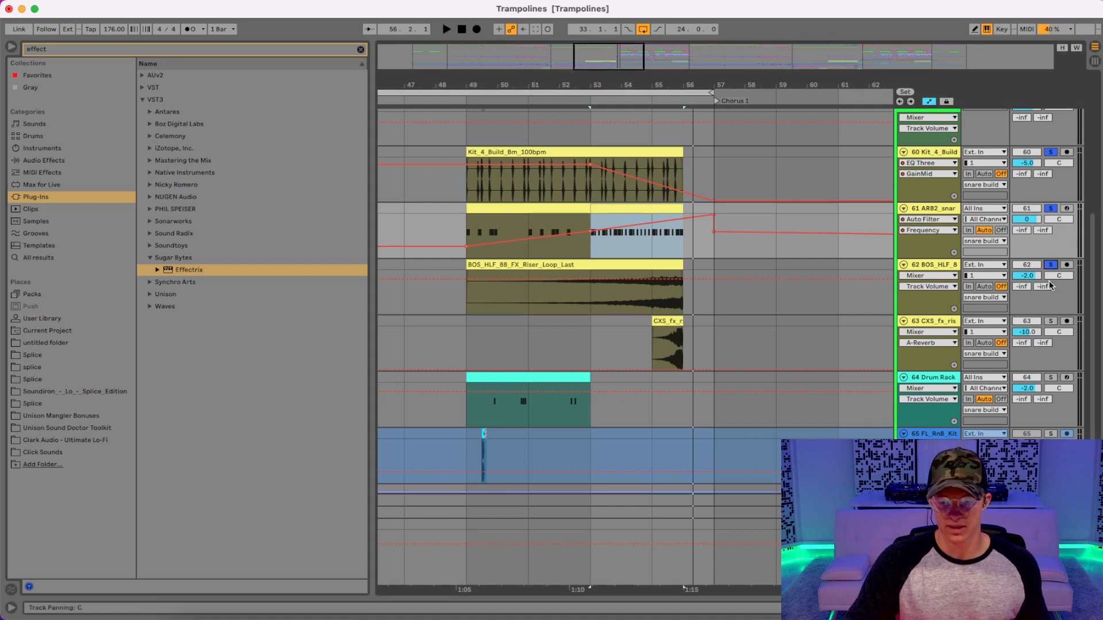
{"action": "left_click", "coordinate": [1050, 321]}
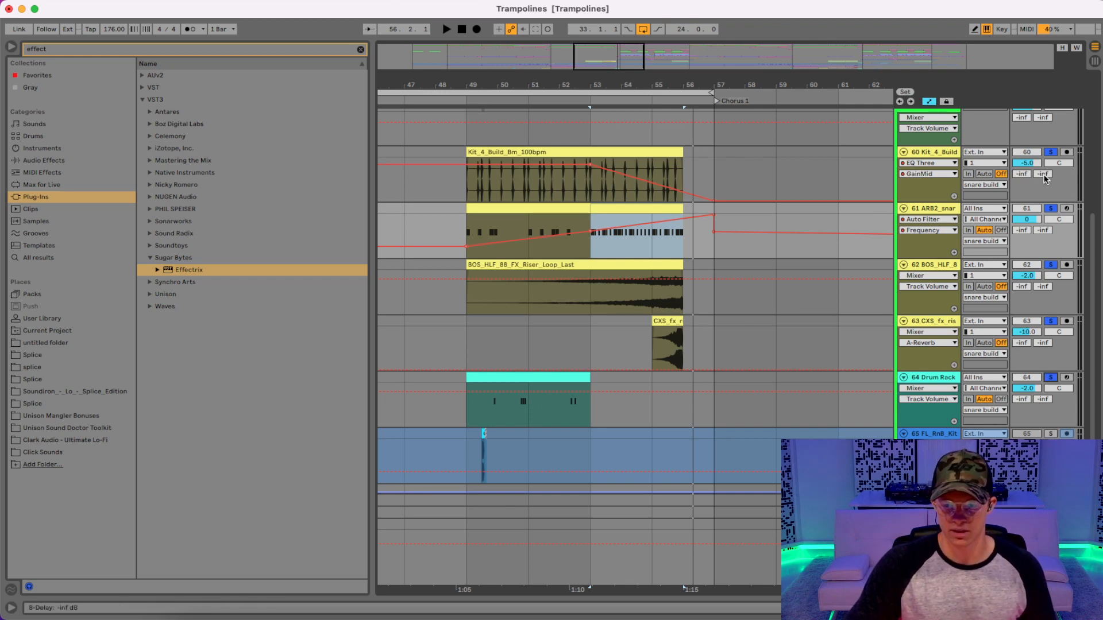
{"action": "scroll", "coordinate": [1044, 179], "scroll_direction": "down", "scroll_amount": 2}
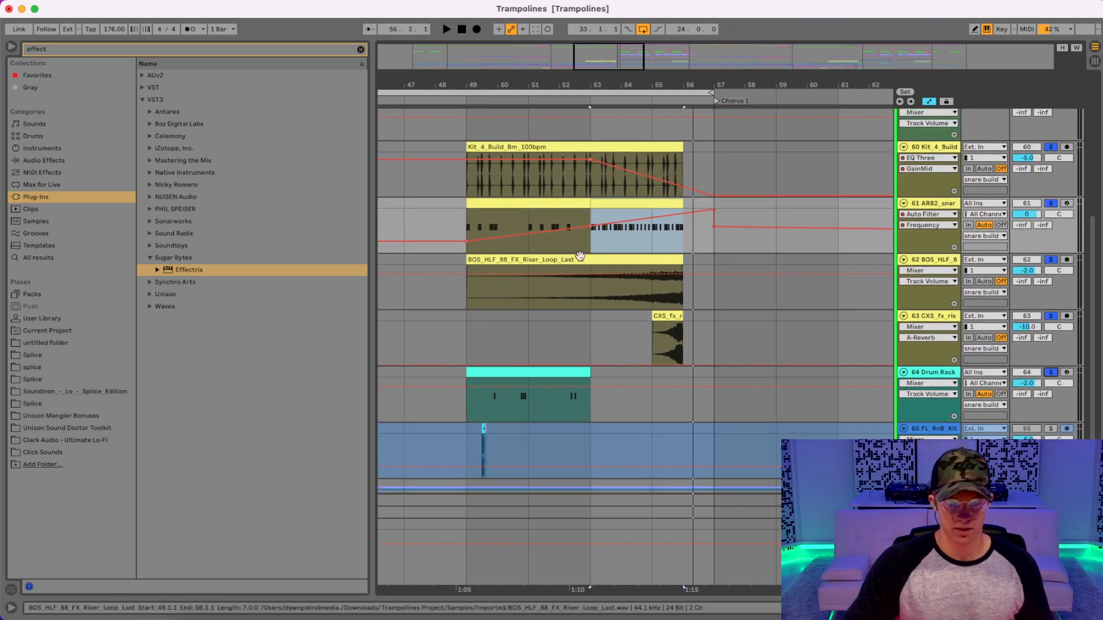
- Solo track 62 and play its BOS_HLF_88_FX_Riser_Loop_Last clip from bar 49
{"action": "left_click", "coordinate": [579, 256]}
{"action": "left_click", "coordinate": [1051, 261]}
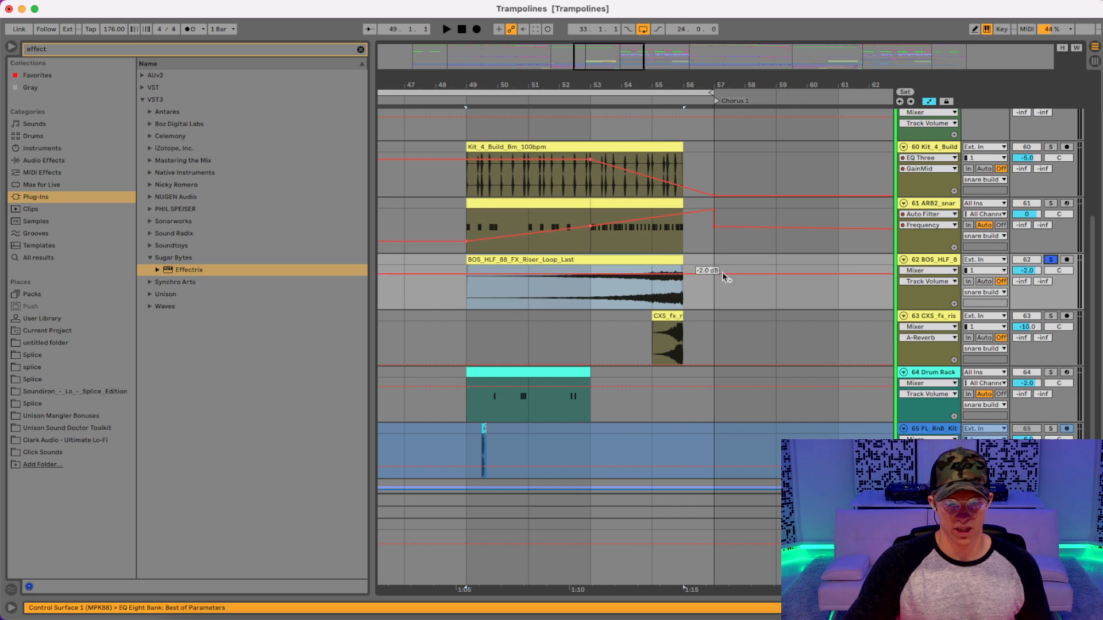
{"action": "key", "text": "space"}
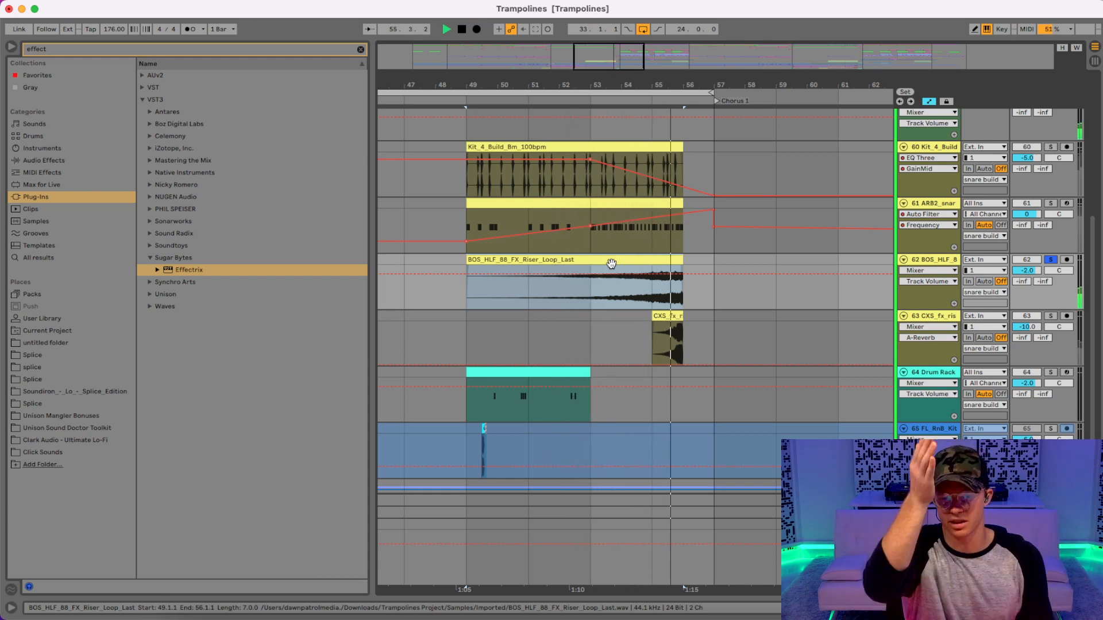
{"action": "key", "text": "space"}
- Solo track 63 and play its CXS_fx_ris clip from bar 55
{"action": "left_click", "coordinate": [1050, 317]}
{"action": "left_click", "coordinate": [681, 317]}
{"action": "key", "text": "space"}
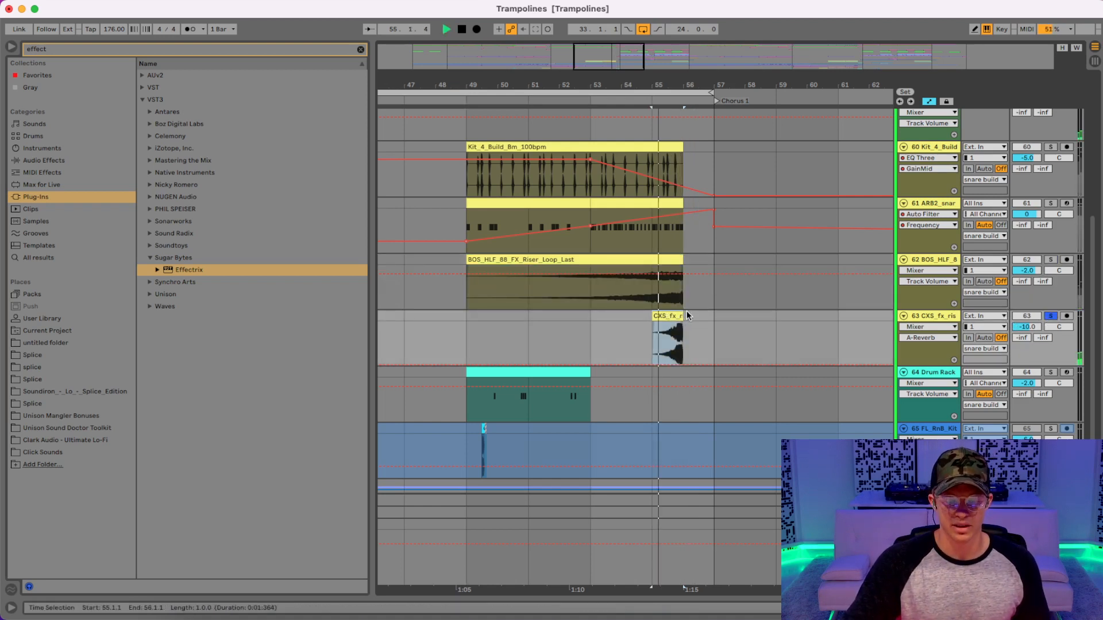
{"action": "key", "text": "space"}
- Show track 62's EQ Eight and examine its low cut in the enlarged spectrum display during playback from bar 49
{"action": "mouse_move", "coordinate": [648, 86]}
{"action": "left_mouse_down"}
{"action": "mouse_move", "coordinate": [648, 132]}
{"action": "mouse_move", "coordinate": [655, 75]}
{"action": "left_mouse_up"}
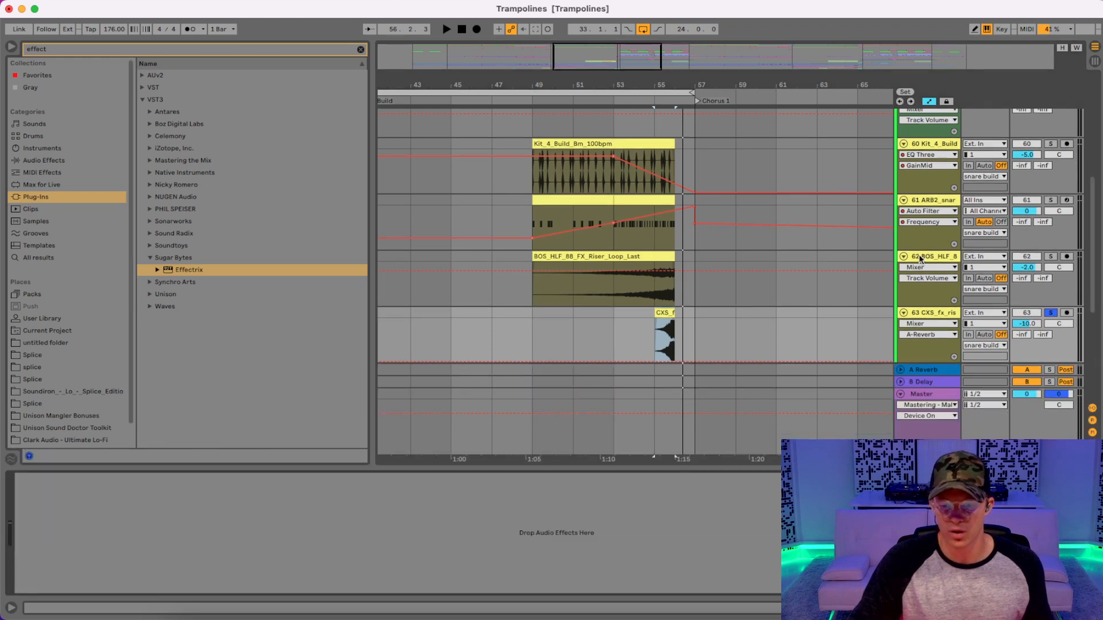
{"action": "left_click", "coordinate": [919, 258]}
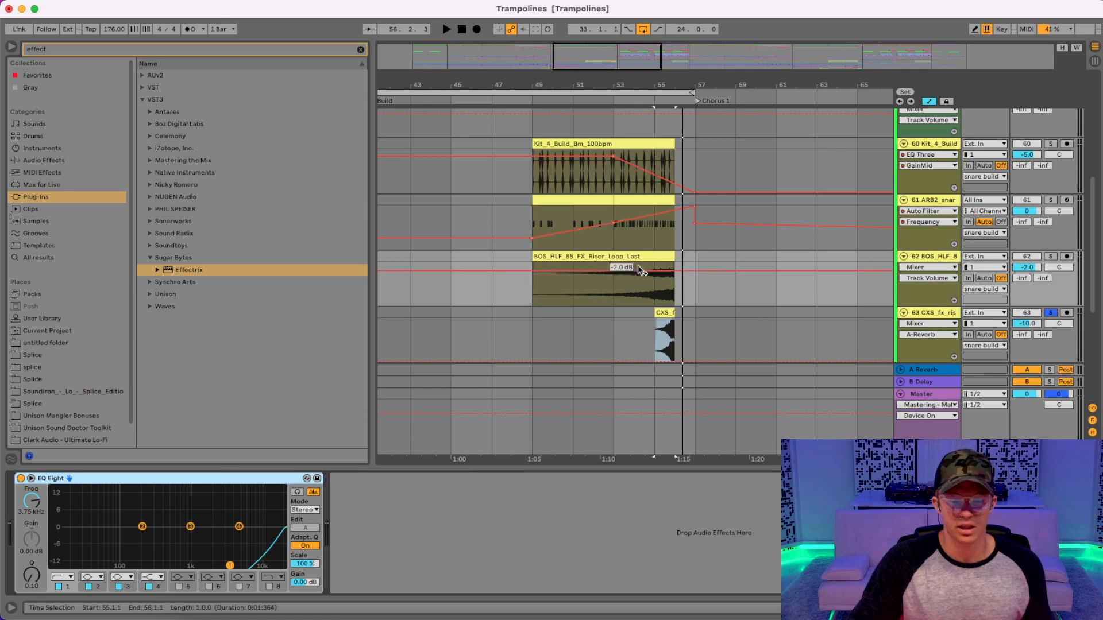
{"action": "left_click", "coordinate": [670, 257]}
{"action": "key", "text": "space"}
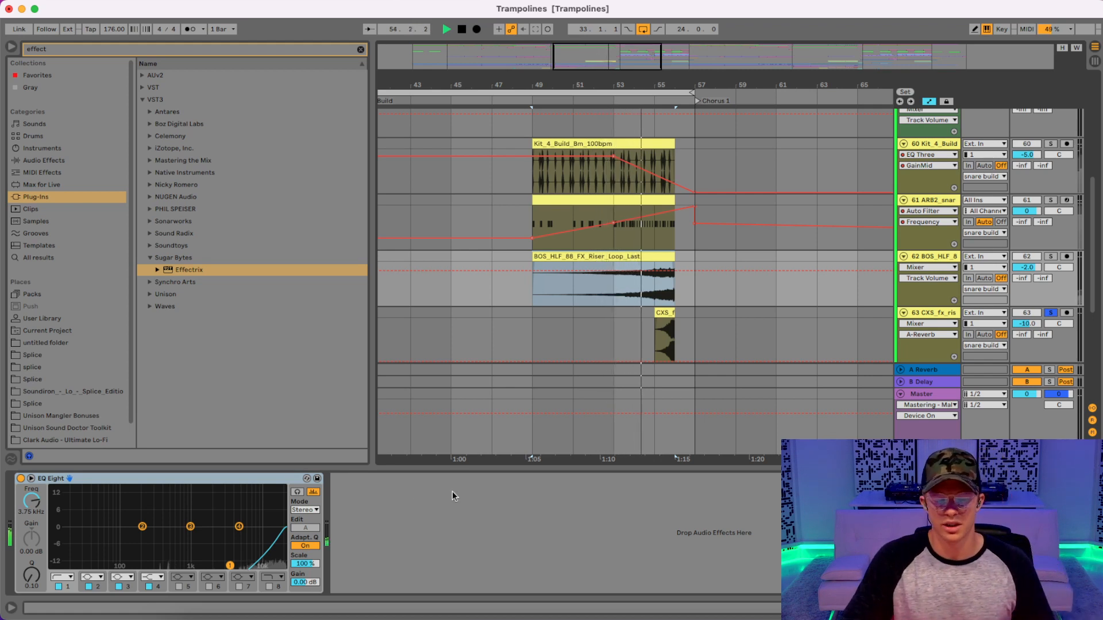
{"action": "left_click", "coordinate": [297, 492]}
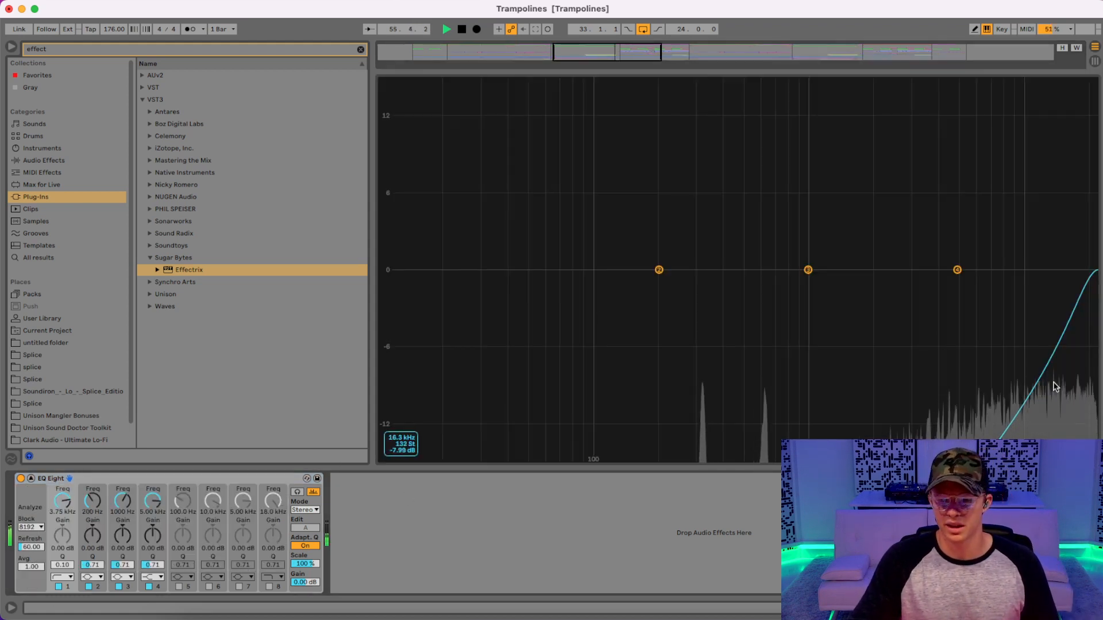
{"action": "key", "text": "Escape"}
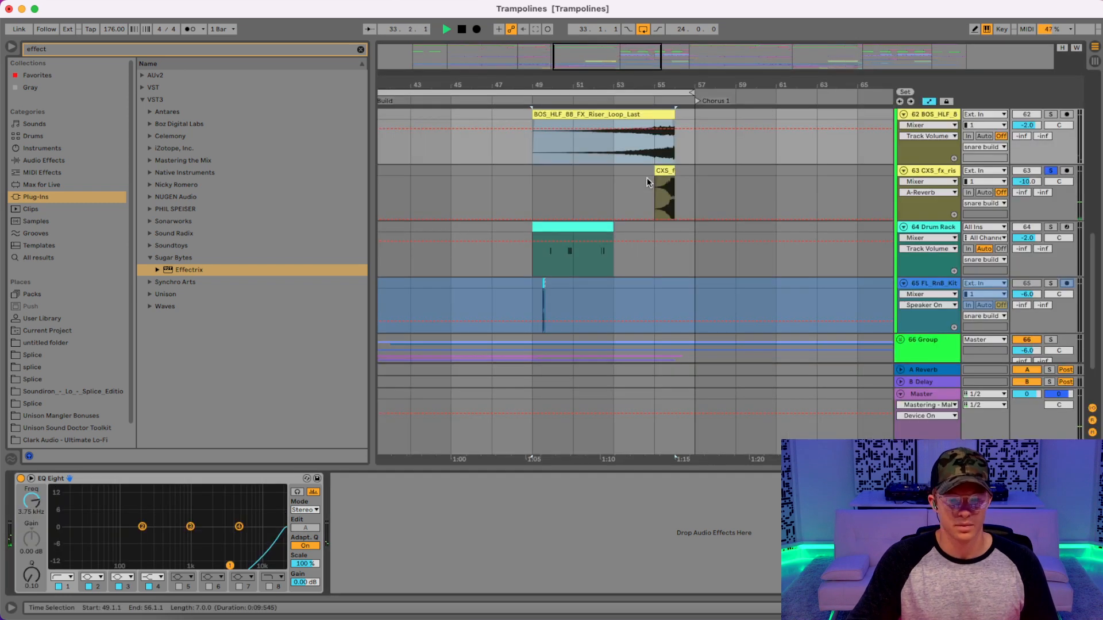
{"action": "key", "text": "space"}
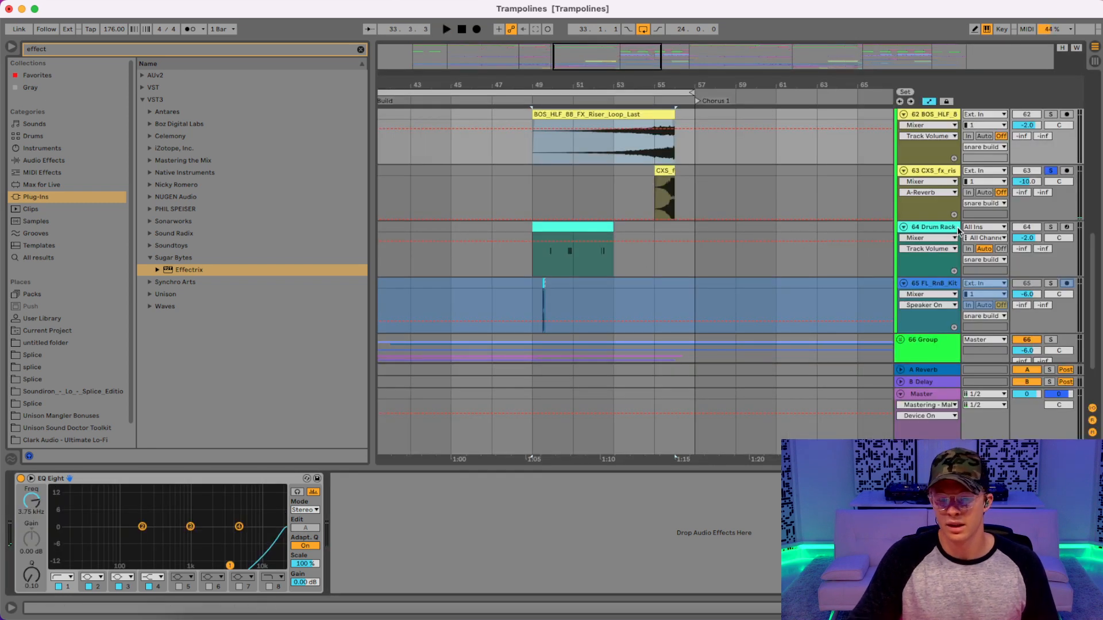
- Solo track 64 (Drum Rack) and play its MIDI clip from bar 49
{"action": "left_click", "coordinate": [1051, 227]}
{"action": "left_click", "coordinate": [589, 227]}
{"action": "key", "text": "space"}
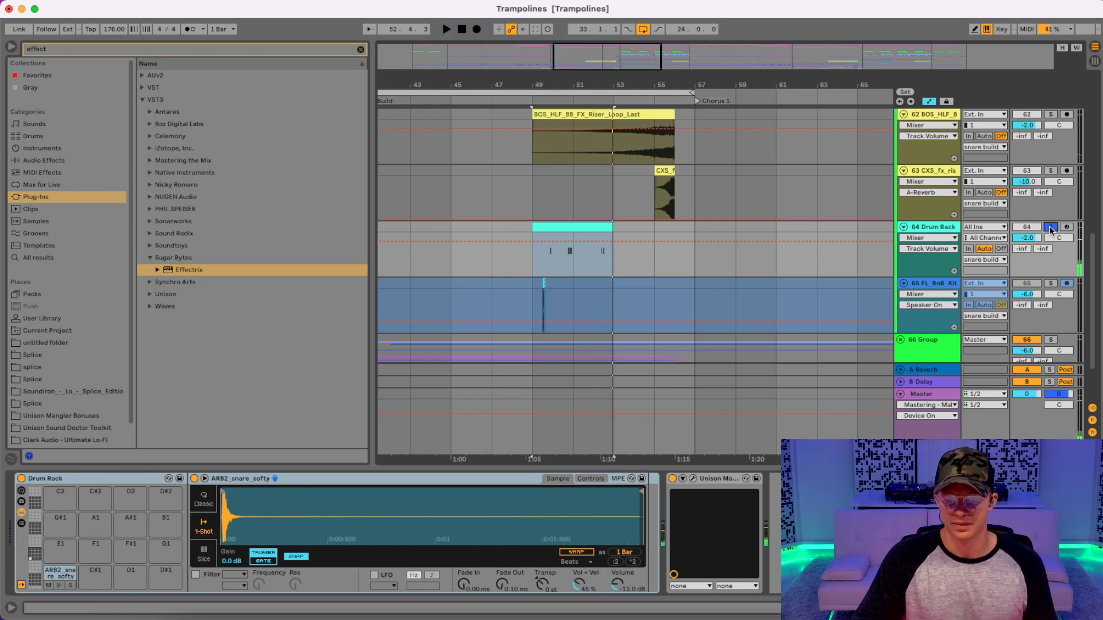
- Clear the solo on track 64 and play the snare build with the full mix from bar 49
{"action": "scroll", "coordinate": [1050, 230], "scroll_direction": "up", "scroll_amount": 5}
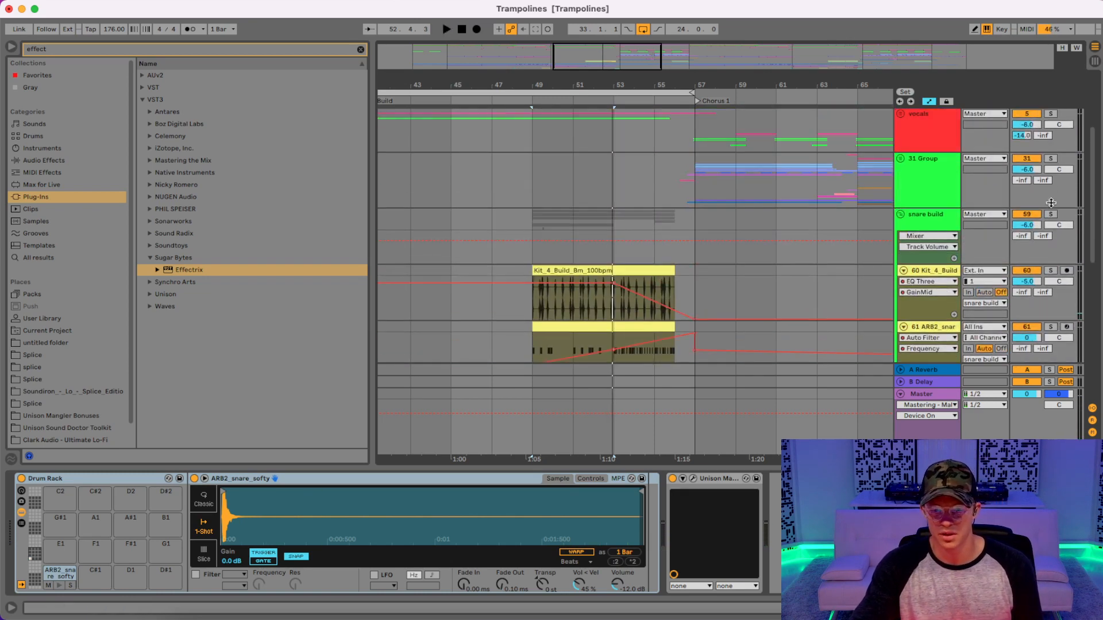
{"action": "scroll", "coordinate": [769, 216], "scroll_direction": "down", "scroll_amount": 5}
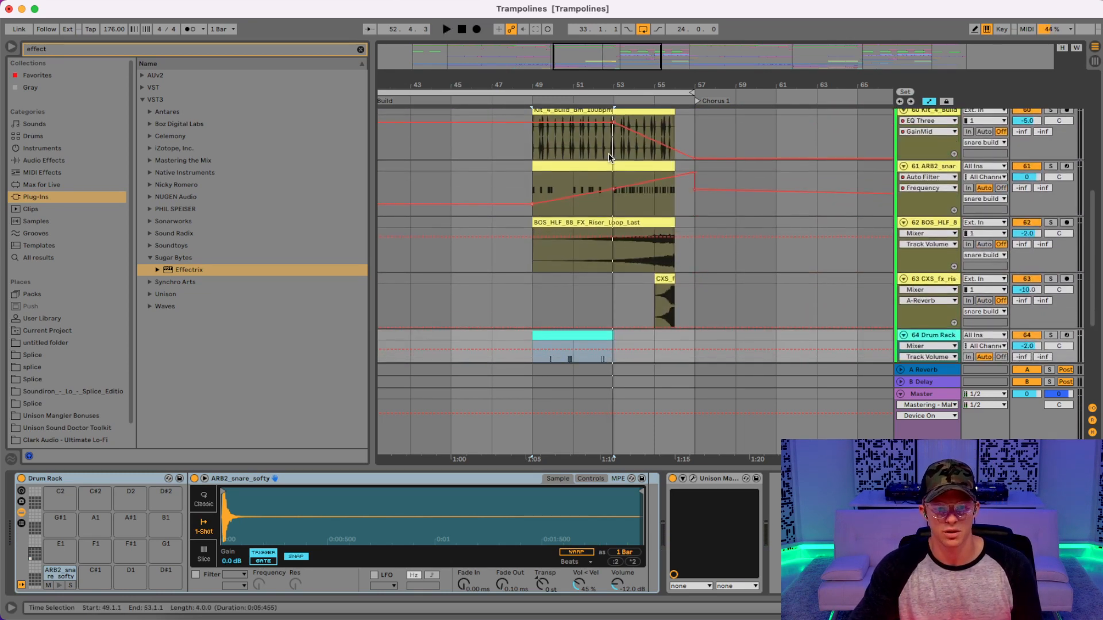
{"action": "left_click", "coordinate": [563, 114]}
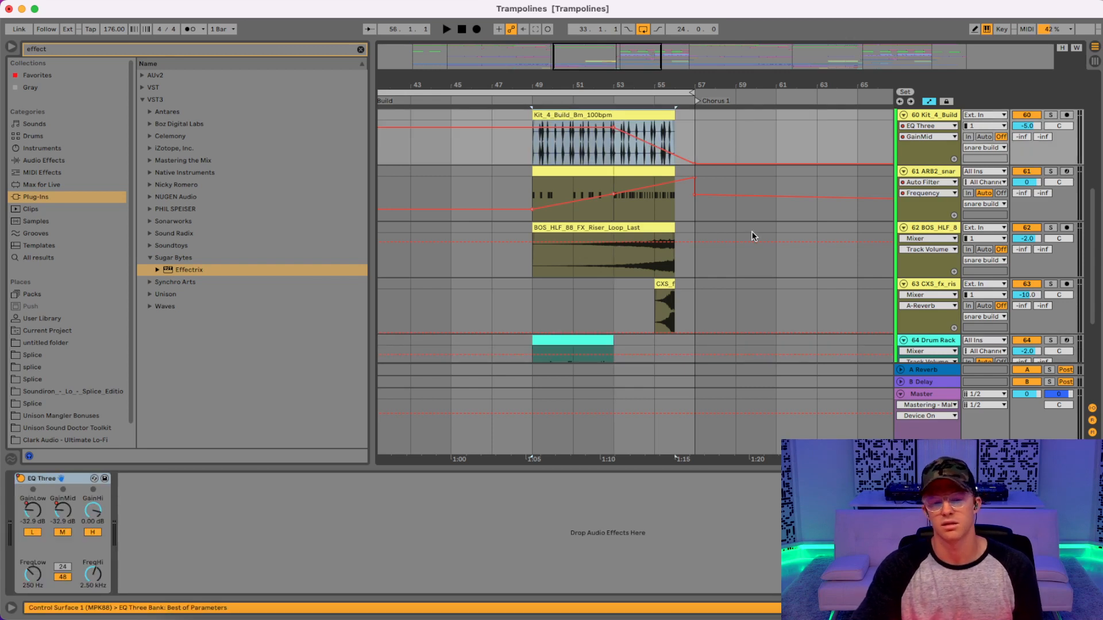
{"action": "key", "text": "space"}
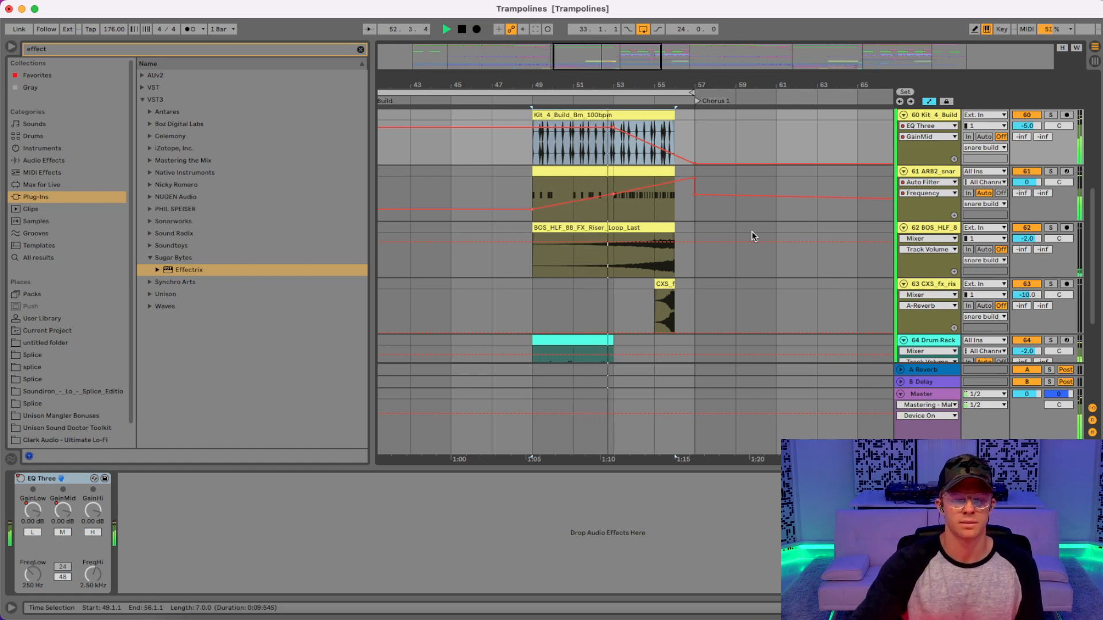
{"action": "key", "text": "space"}
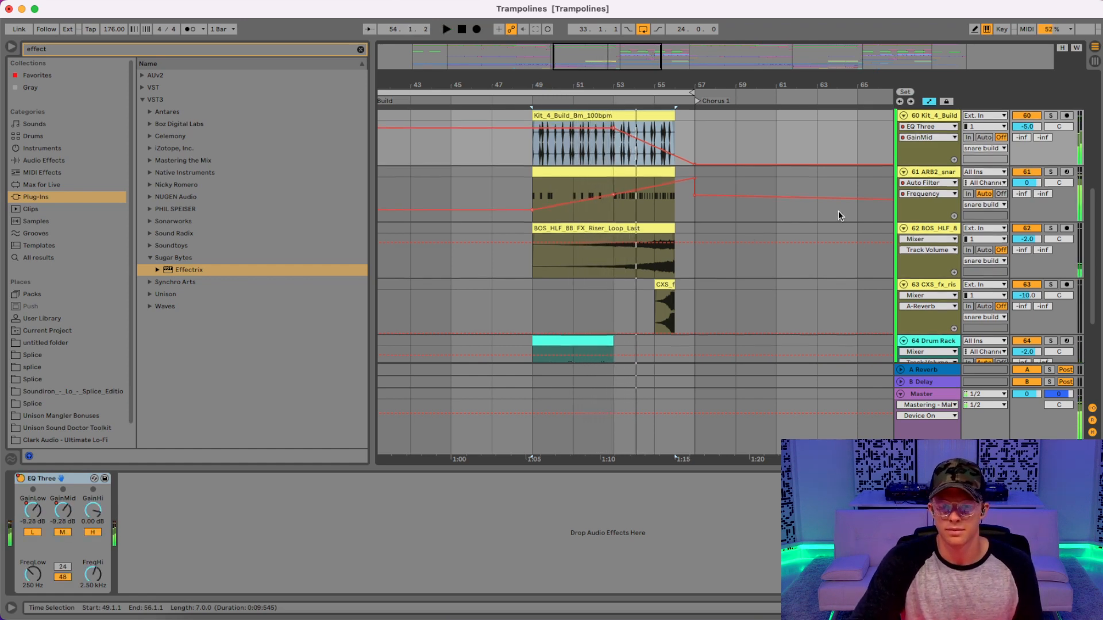
- Fold the snare build group and change its track color to red
{"action": "scroll", "coordinate": [941, 197], "scroll_direction": "up", "scroll_amount": 5}
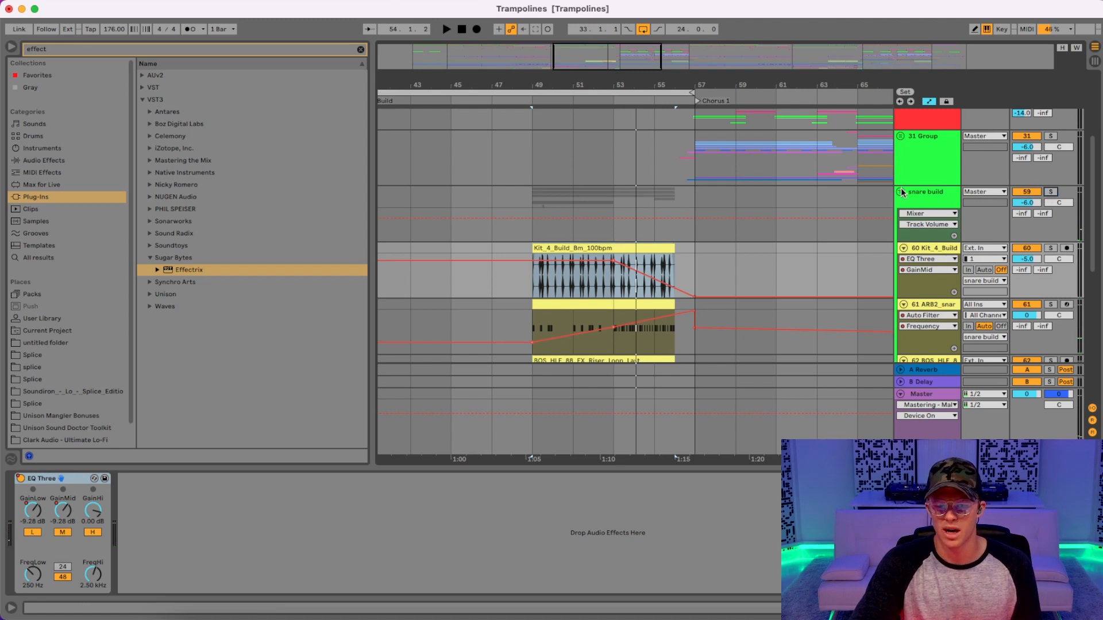
{"action": "left_click", "coordinate": [900, 192]}
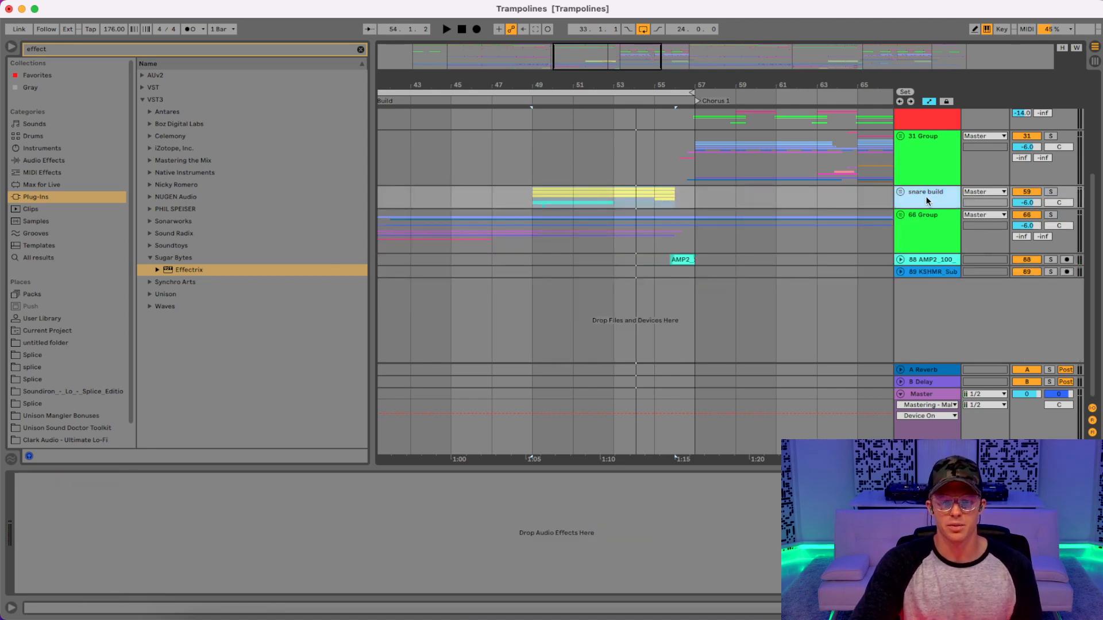
{"action": "right_click", "coordinate": [928, 199]}
{"action": "left_click", "coordinate": [937, 382]}
- Fold the Guitar group and move the snare build group above it to the start of the track list
{"action": "left_click_drag", "start_coordinate": [701, 88], "coordinate": [701, 29]}
{"action": "scroll", "coordinate": [593, 171], "scroll_direction": "up", "scroll_amount": 3}
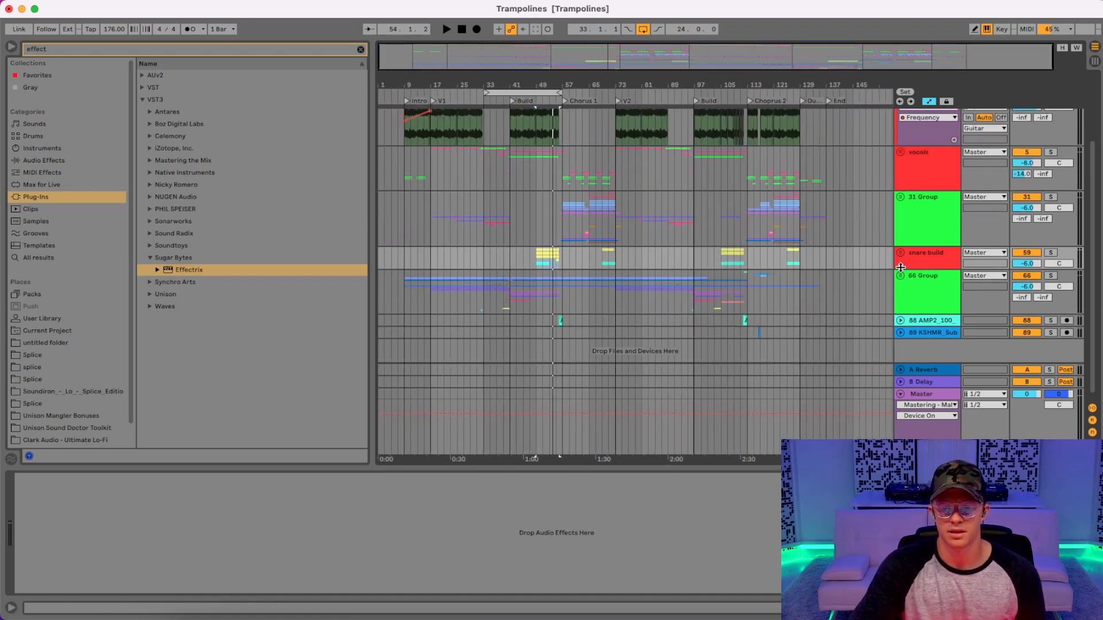
{"action": "scroll", "coordinate": [922, 265], "scroll_direction": "up", "scroll_amount": 1}
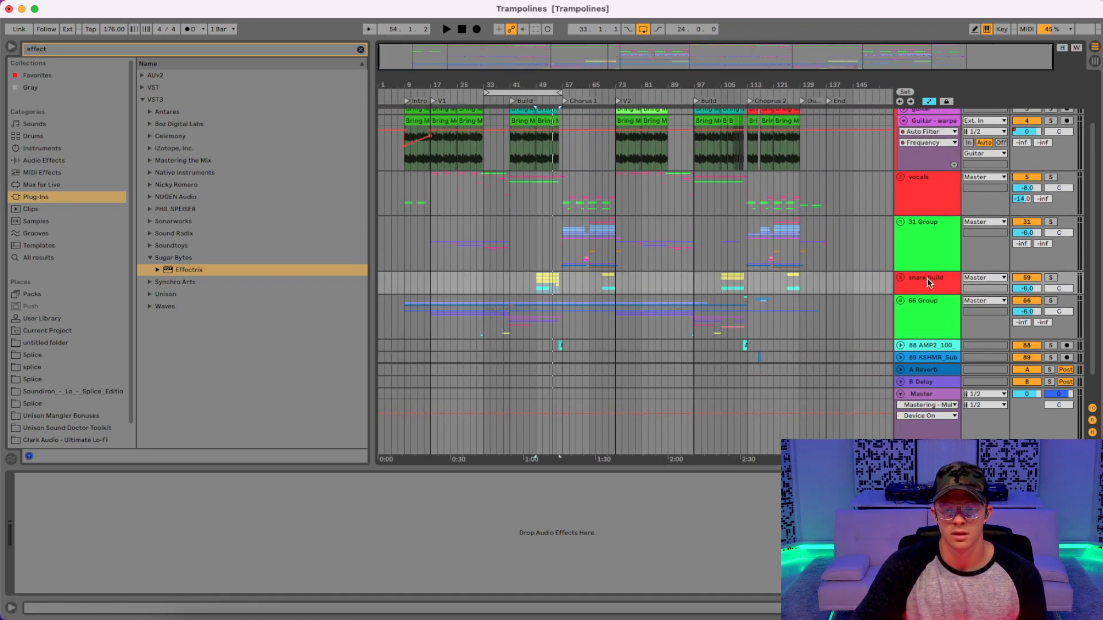
{"action": "scroll", "coordinate": [927, 279], "scroll_direction": "up", "scroll_amount": 3}
{"action": "left_click", "coordinate": [901, 114]}
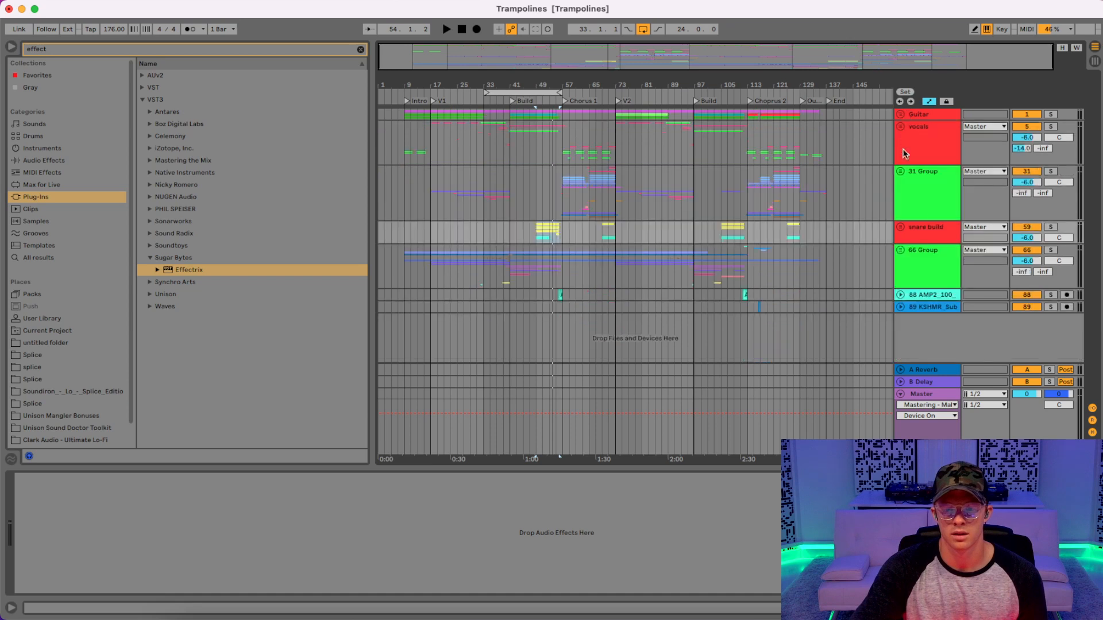
{"action": "left_click_drag", "start_coordinate": [922, 229], "coordinate": [921, 110]}
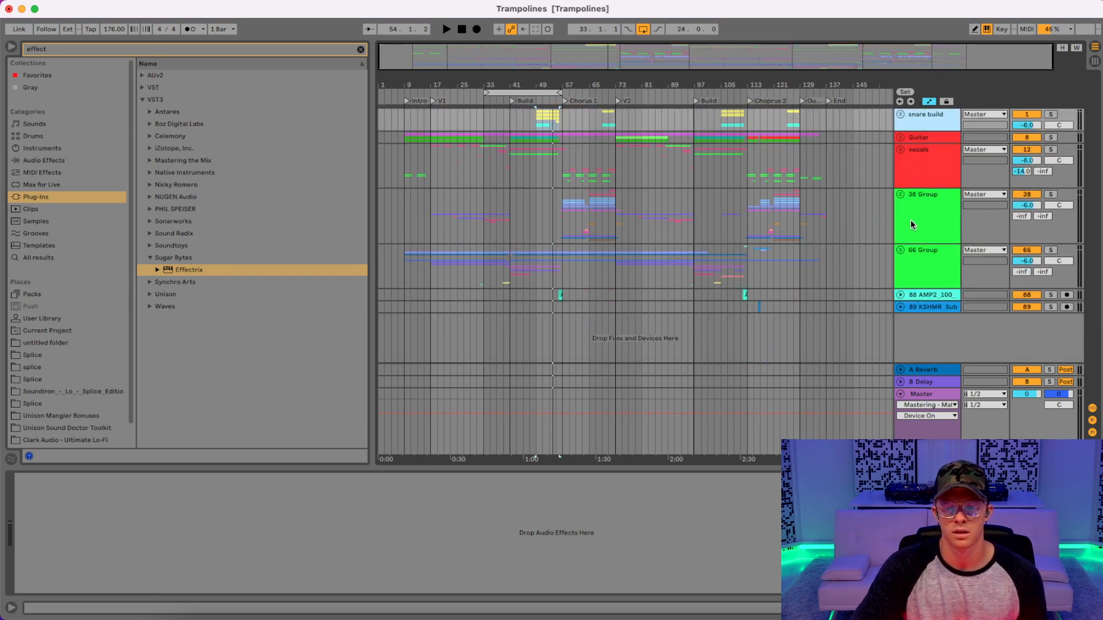
- Set the insert mark at bar 49 on 38 Group and play the end of the Build with all tracks
{"action": "left_click", "coordinate": [910, 224]}
{"action": "left_click", "coordinate": [549, 199]}
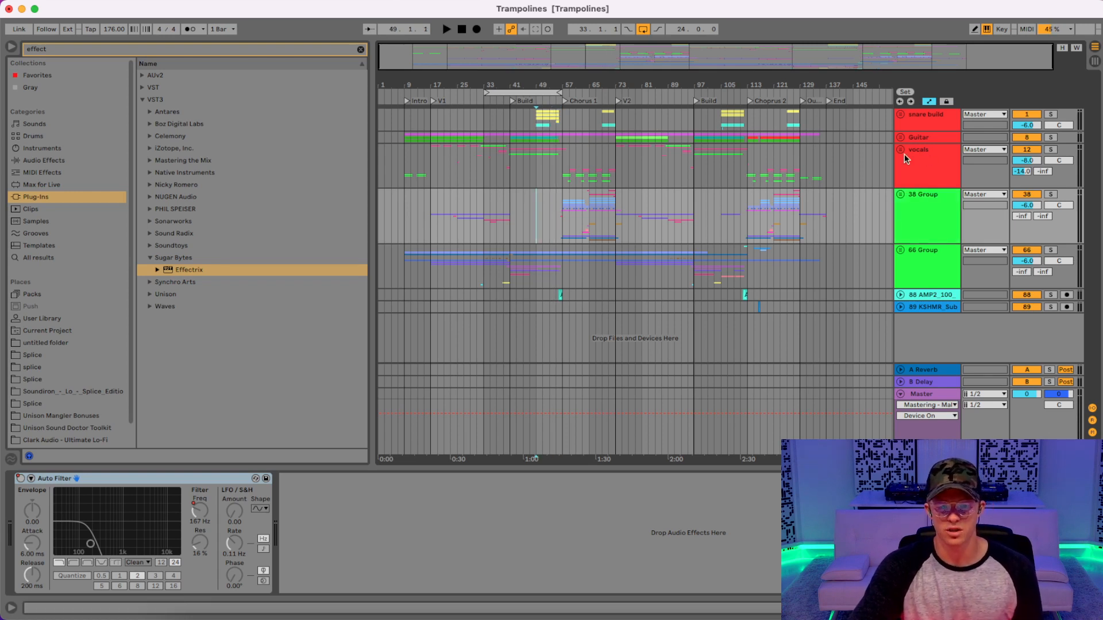
{"action": "left_click", "coordinate": [918, 224]}
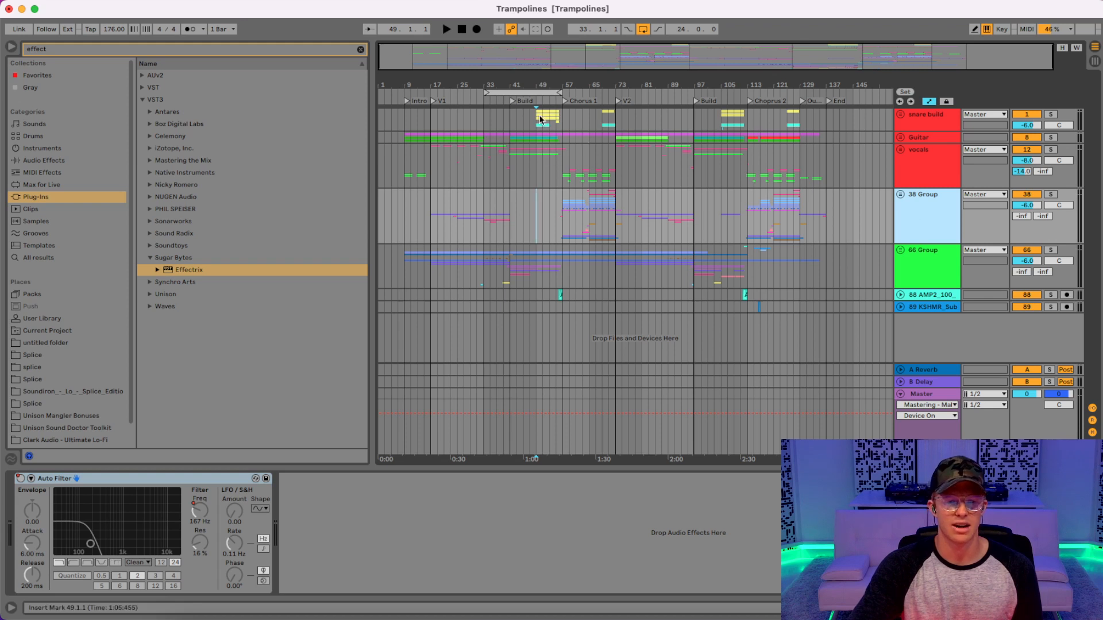
{"action": "left_click", "coordinate": [900, 150]}
{"action": "left_click", "coordinate": [900, 150]}
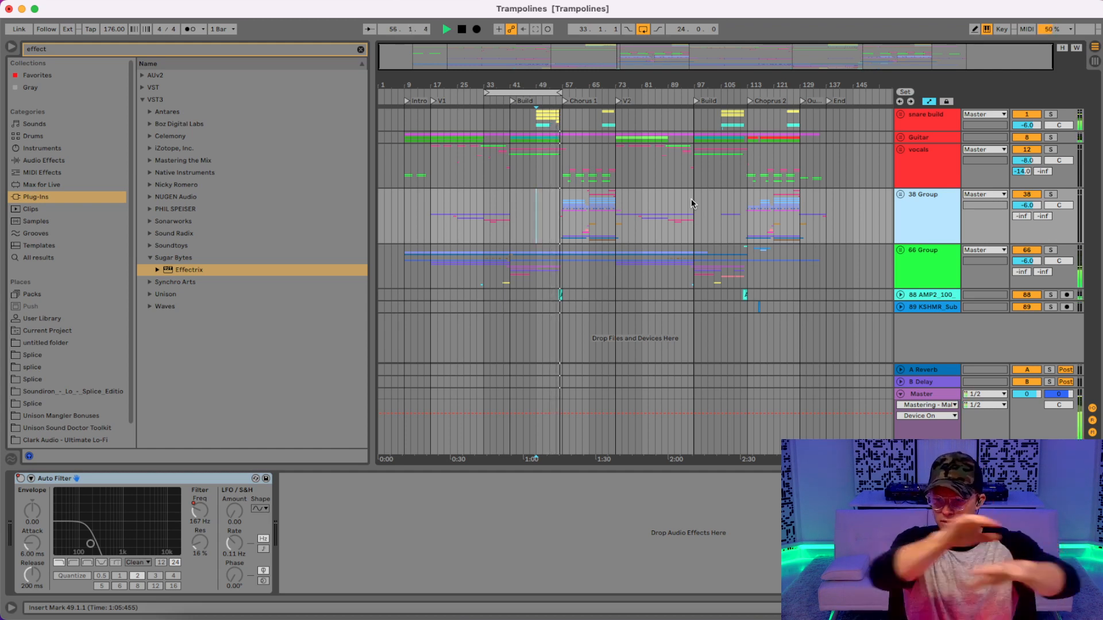
{"action": "key", "text": "space"}
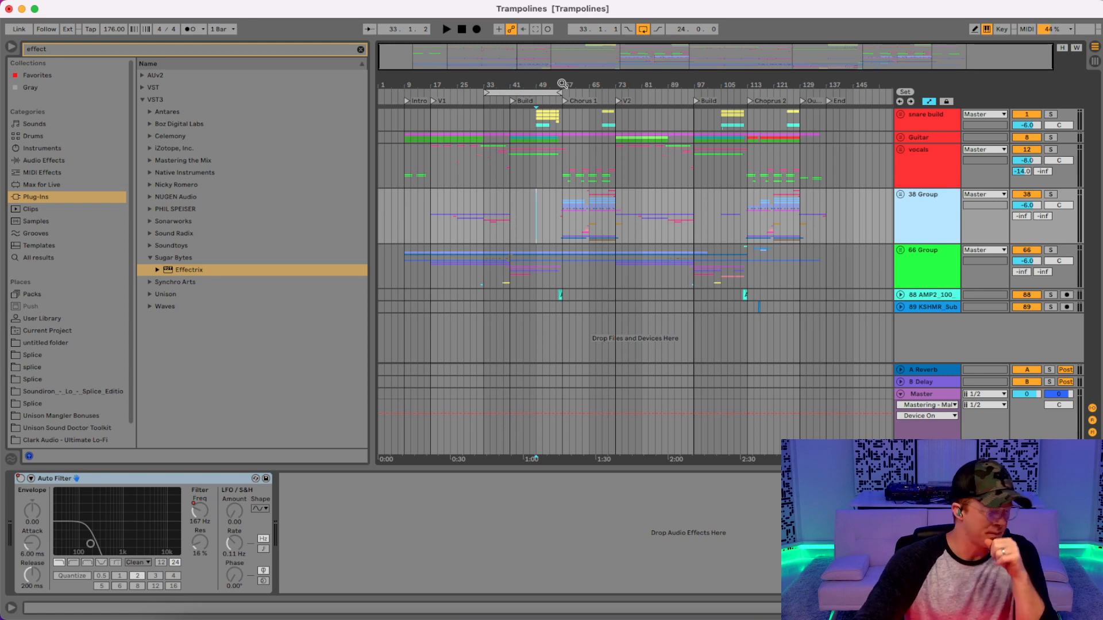
- Unfold track 88 (AMP2_100), select its clip just before Chorus 1 and solo the track
{"action": "left_click_drag", "start_coordinate": [549, 85], "coordinate": [587, 186]}
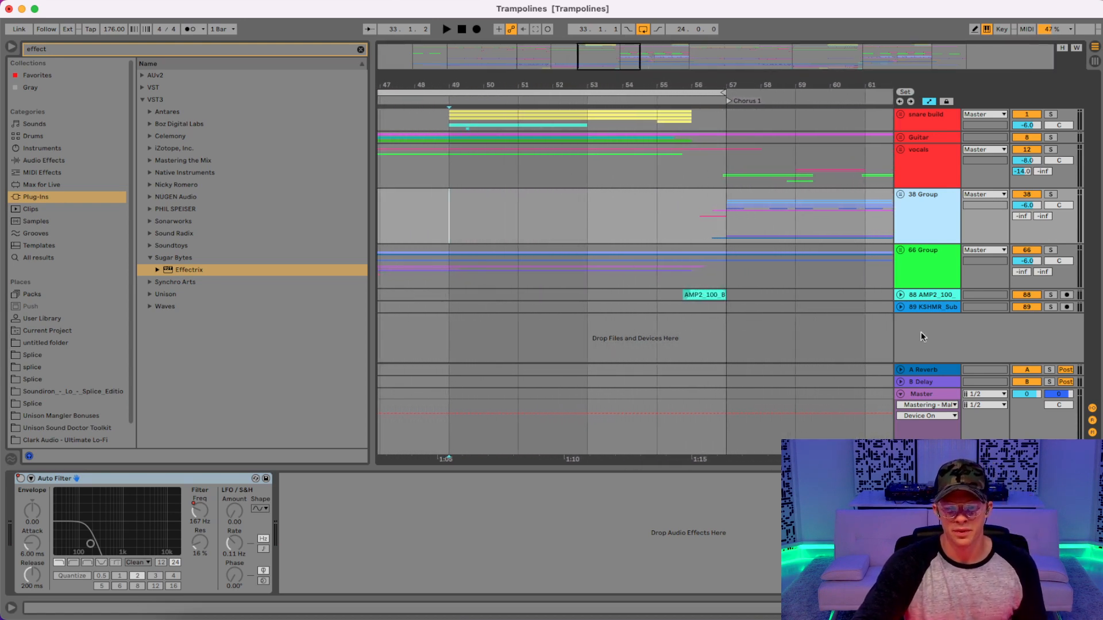
{"action": "left_click", "coordinate": [900, 295]}
{"action": "scroll", "coordinate": [741, 272], "scroll_direction": "down", "scroll_amount": 1}
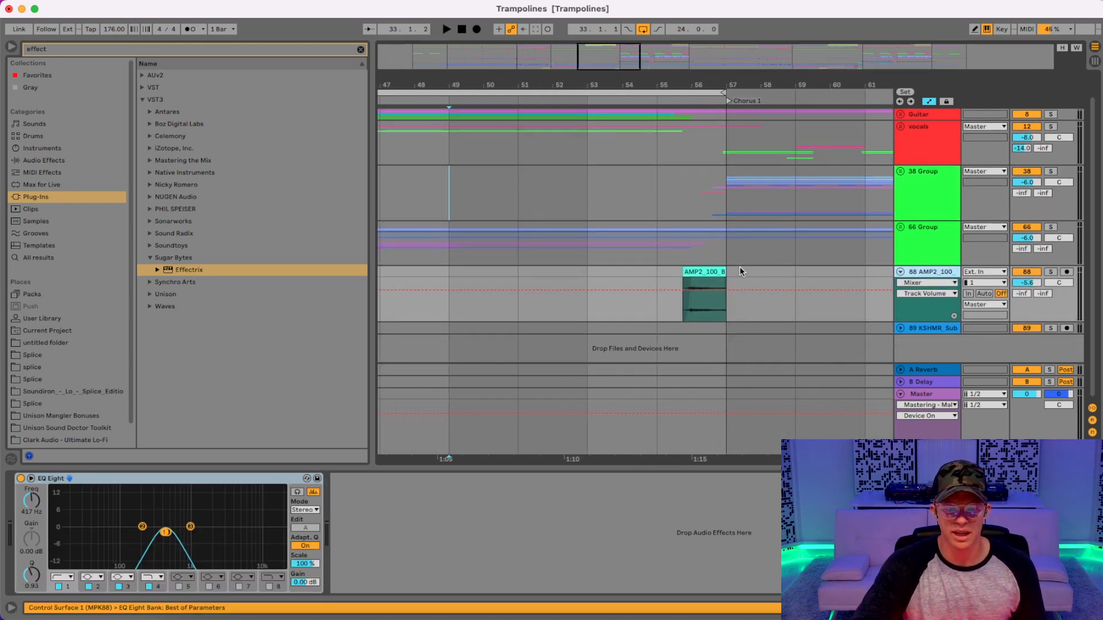
{"action": "left_click_drag", "start_coordinate": [692, 85], "coordinate": [631, 153]}
{"action": "left_click", "coordinate": [698, 272]}
{"action": "left_click", "coordinate": [1049, 271]}
- Set the arrangement loop to the selected AMP2_100_B_1 clip and play it in solo
{"action": "key", "text": "space"}
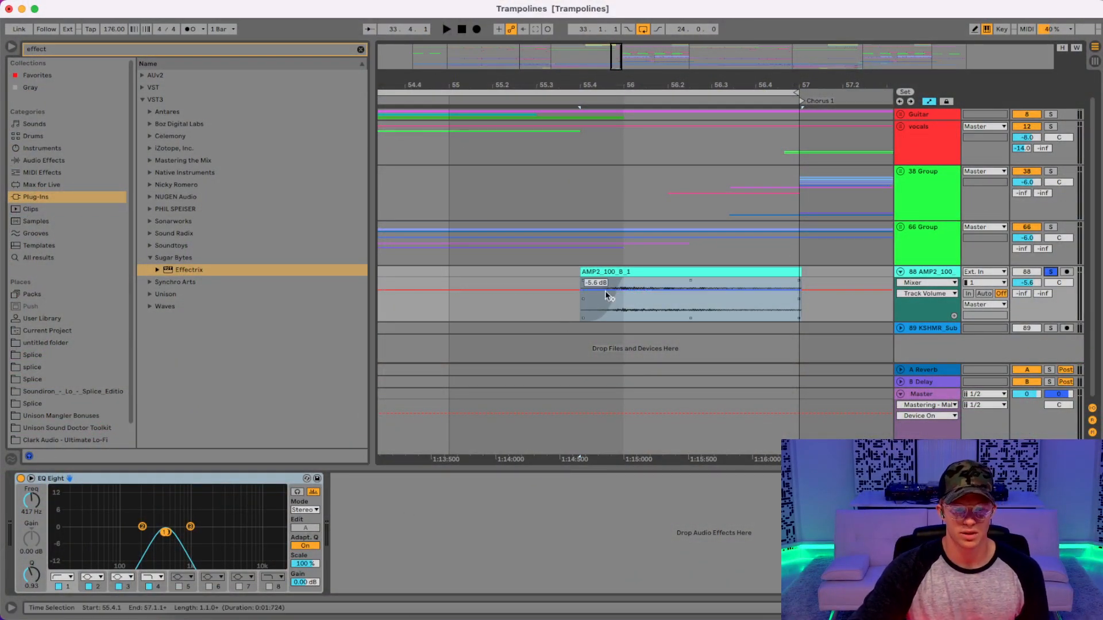
{"action": "key", "text": "super+l"}
{"action": "key", "text": "space"}
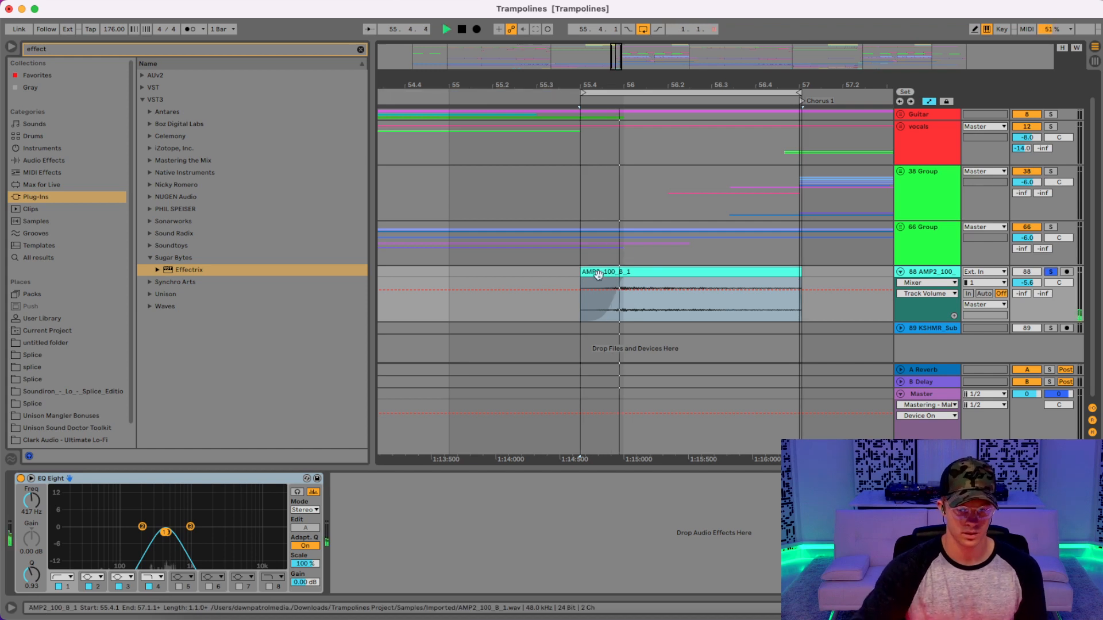
- Enlarge track 88's EQ Eight display and examine its low-cut and high-cut curve while the clip loops
{"action": "double_click", "coordinate": [262, 508]}
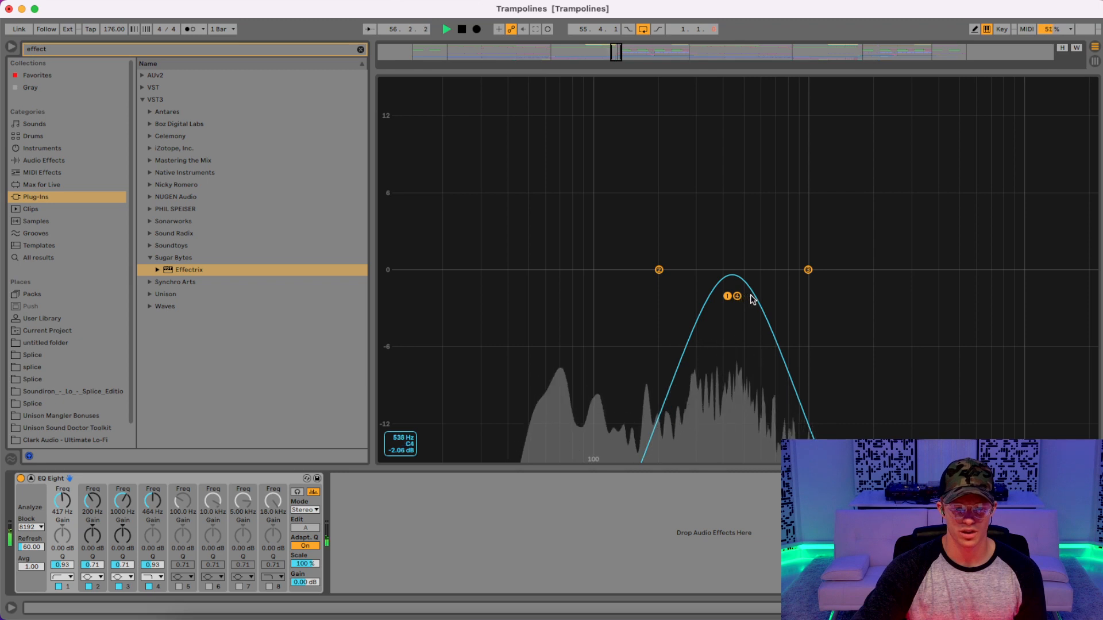
{"action": "left_click_drag", "start_coordinate": [788, 260], "coordinate": [676, 352]}
{"action": "left_click_drag", "start_coordinate": [677, 272], "coordinate": [711, 367]}
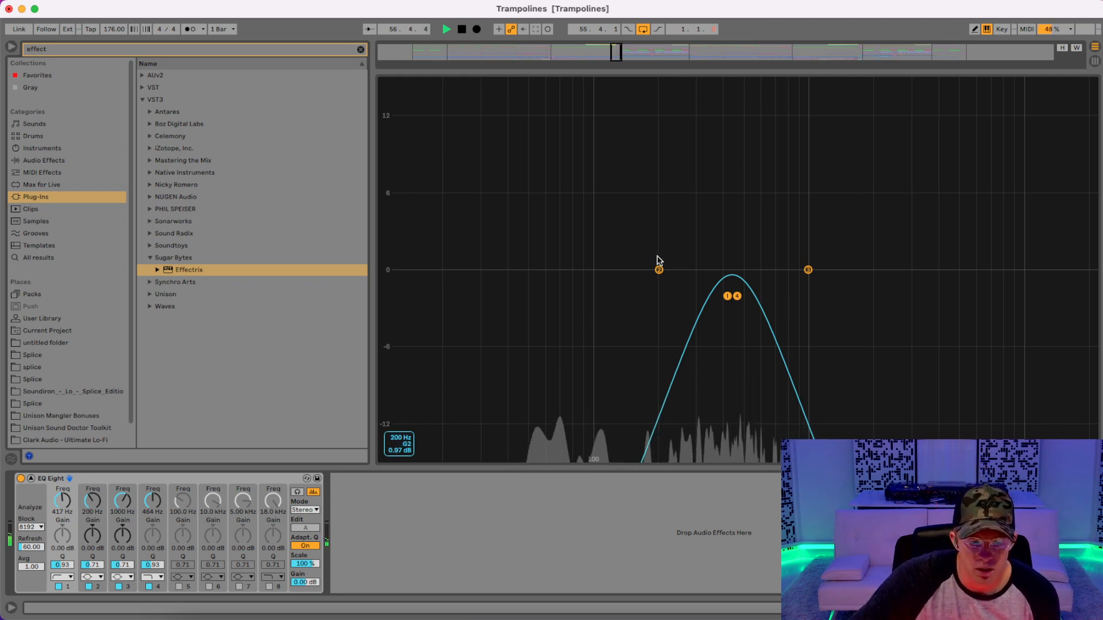
{"action": "left_click_drag", "start_coordinate": [646, 257], "coordinate": [824, 465]}
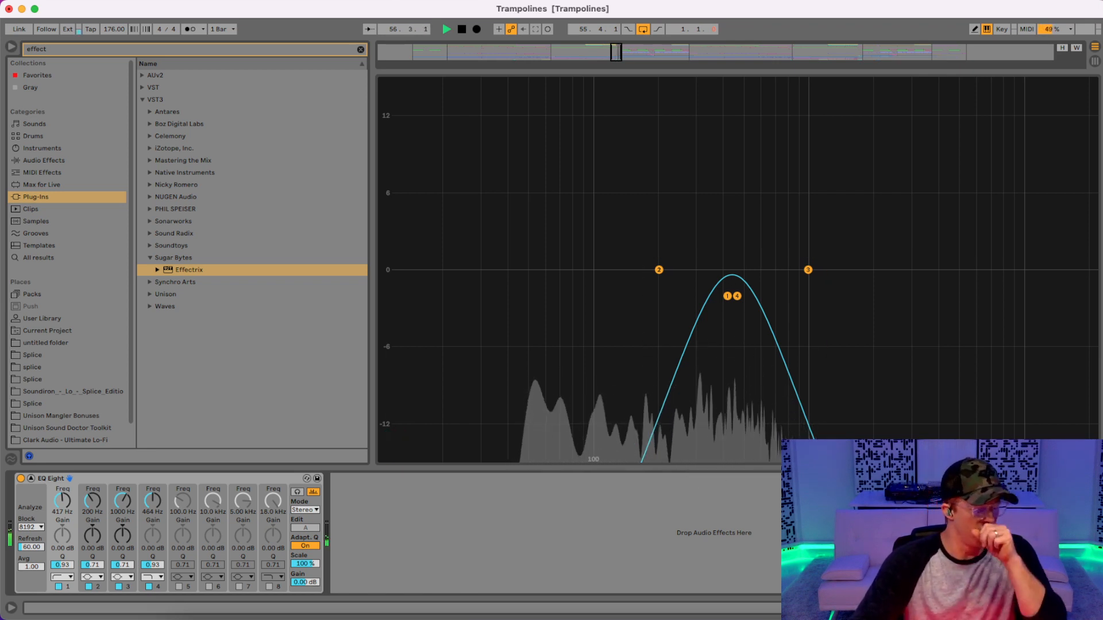
{"action": "left_click", "coordinate": [1095, 47]}
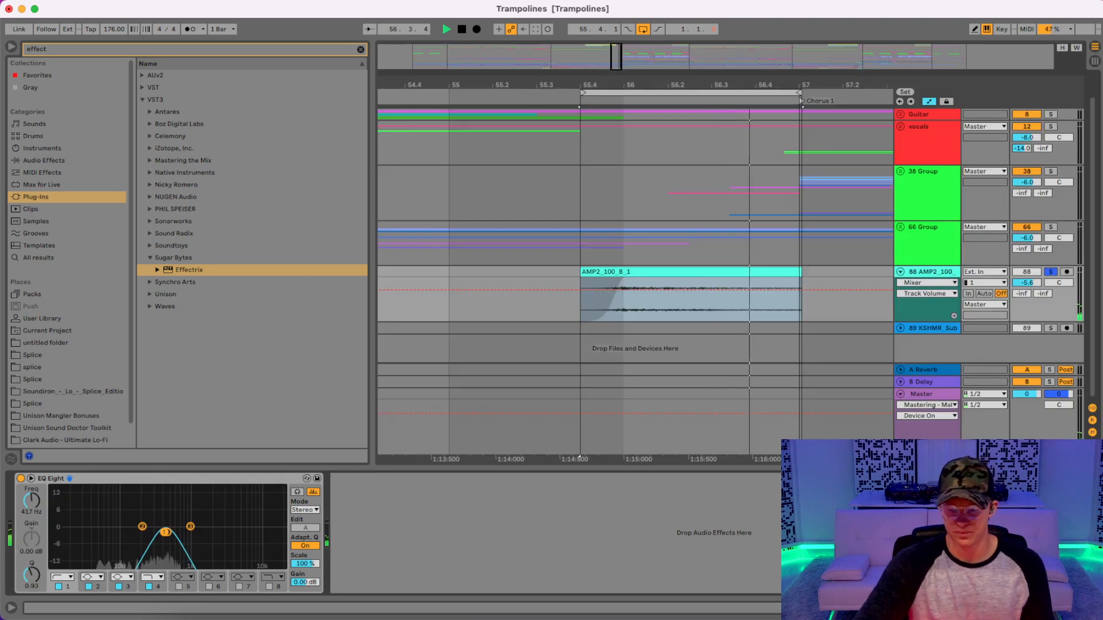
- Stop playback and clear the solo on track 88, returning to an overview of the arrangement
{"action": "key", "text": "space"}
{"action": "left_click", "coordinate": [1051, 272]}
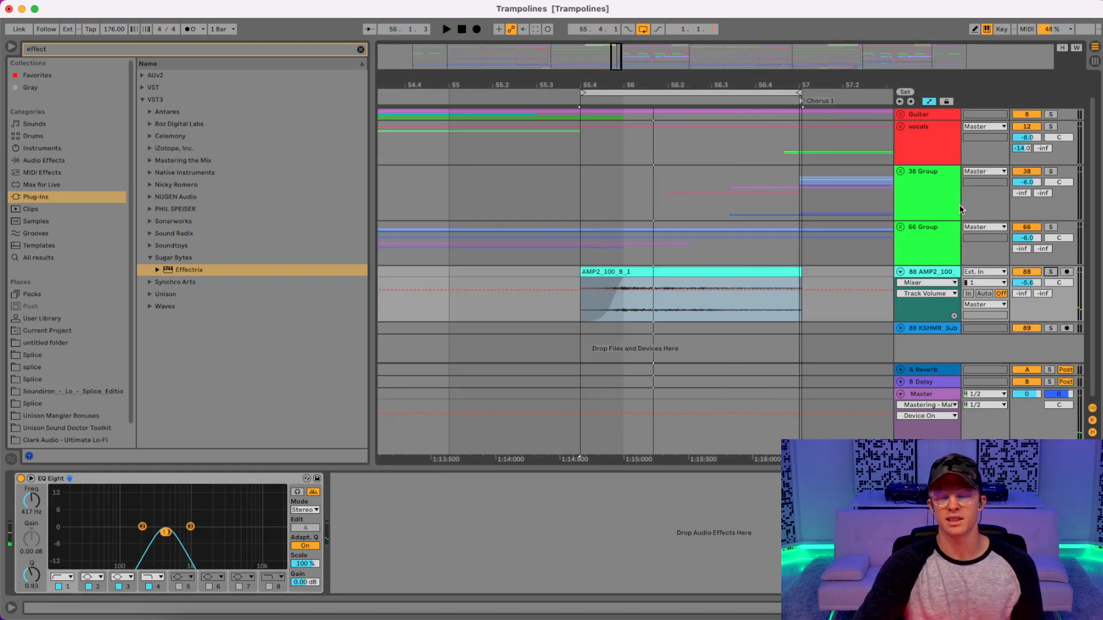
{"action": "left_click_drag", "start_coordinate": [686, 76], "coordinate": [663, 144]}
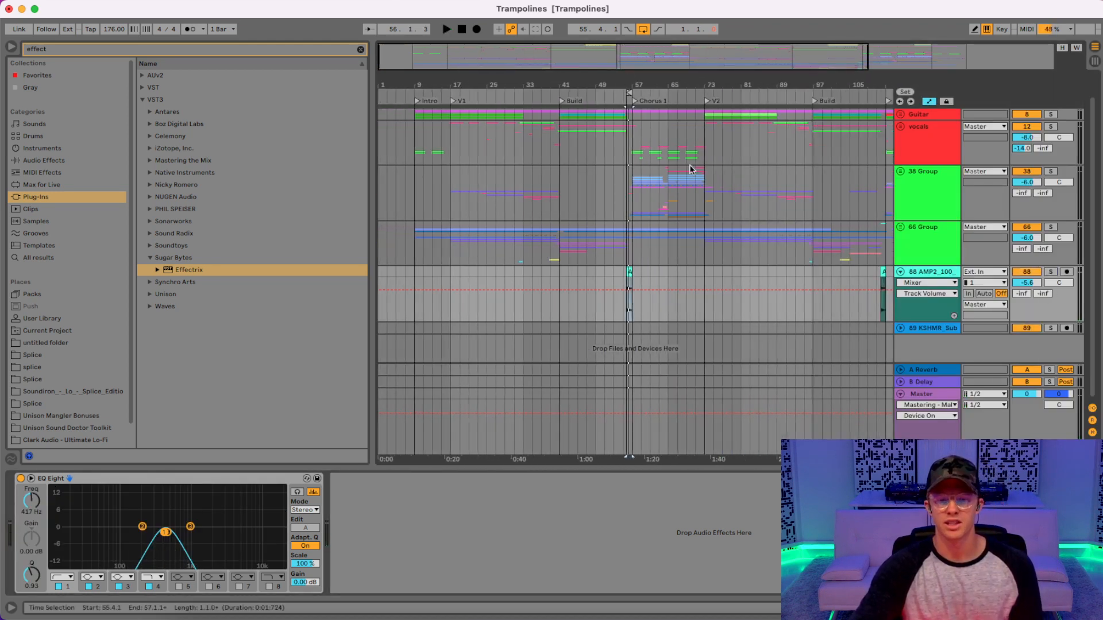
- Set the grid to 2 Bars and stretch the arrangement loop from the first Build at bar 41 to bar 97
{"action": "right_click", "coordinate": [673, 260]}
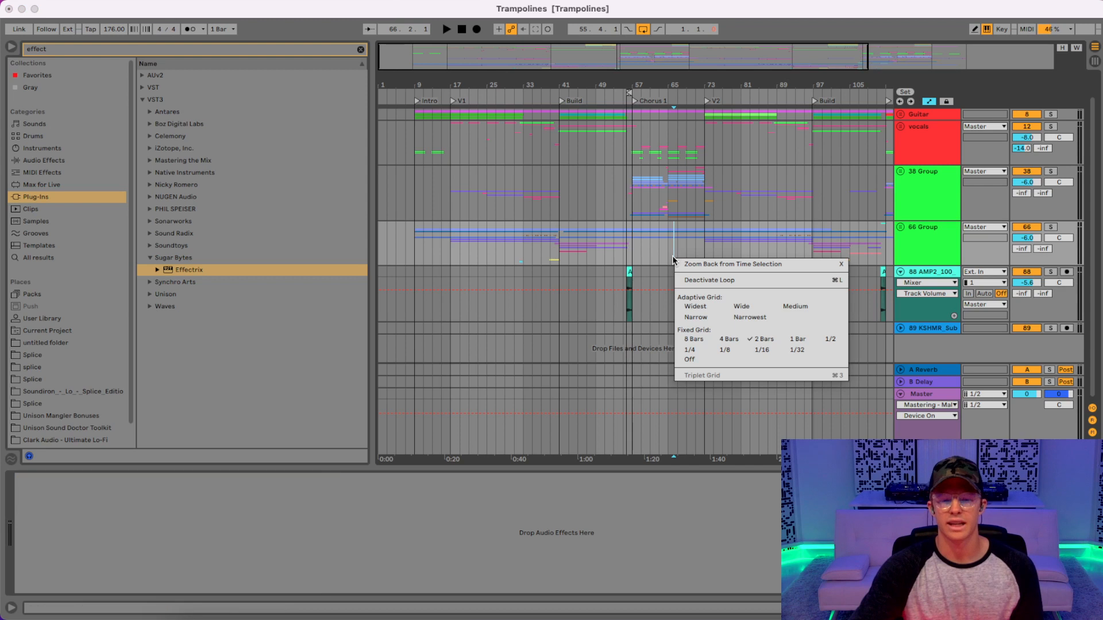
{"action": "left_click", "coordinate": [736, 339]}
{"action": "left_click_drag", "start_coordinate": [628, 92], "coordinate": [561, 93]}
{"action": "left_click_drag", "start_coordinate": [632, 94], "coordinate": [813, 124]}
{"action": "left_click", "coordinate": [815, 100]}
{"action": "left_click_drag", "start_coordinate": [753, 82], "coordinate": [749, 29]}
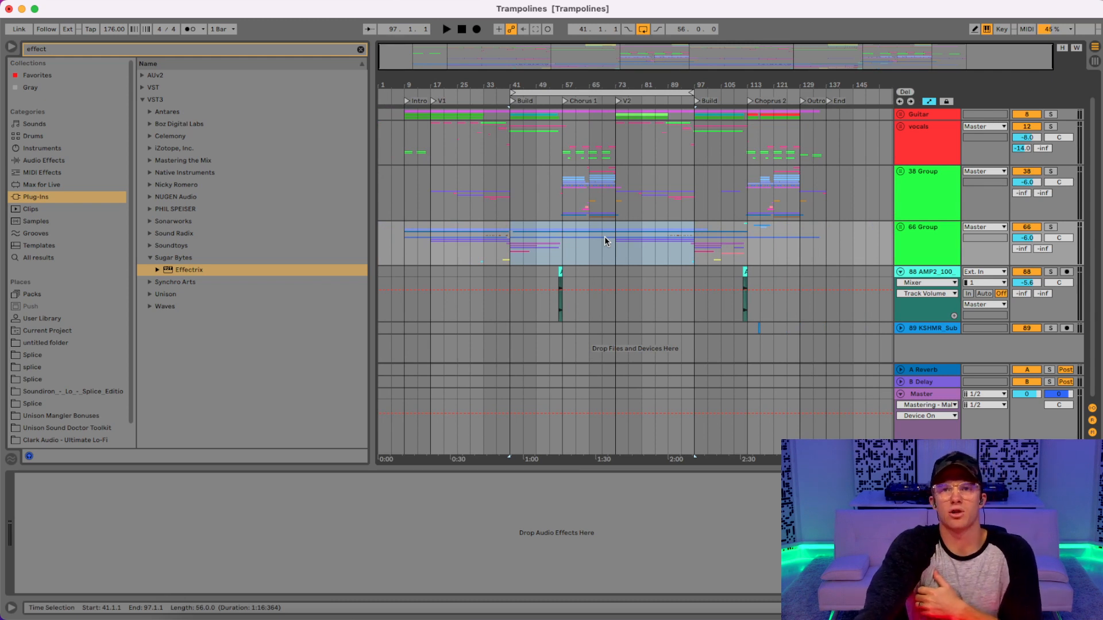
- Fold track 88 (AMP2_100) and show the arrangement from the first Build through V2
{"action": "left_click_drag", "start_coordinate": [546, 83], "coordinate": [567, 127]}
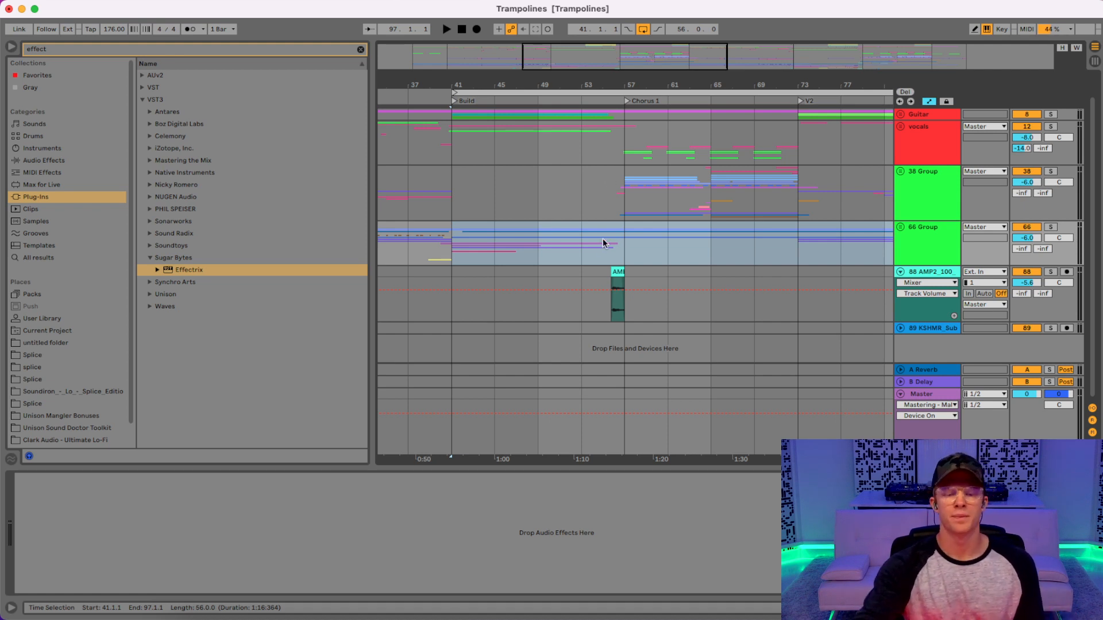
{"action": "left_click", "coordinate": [901, 272]}
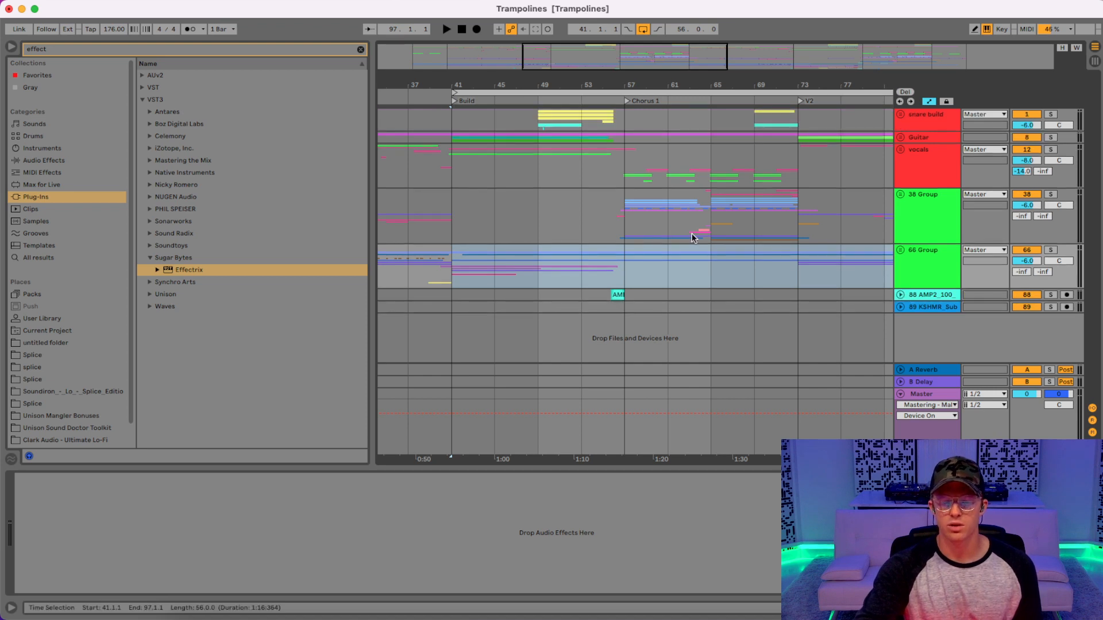
{"action": "left_click_drag", "start_coordinate": [665, 85], "coordinate": [595, 69]}
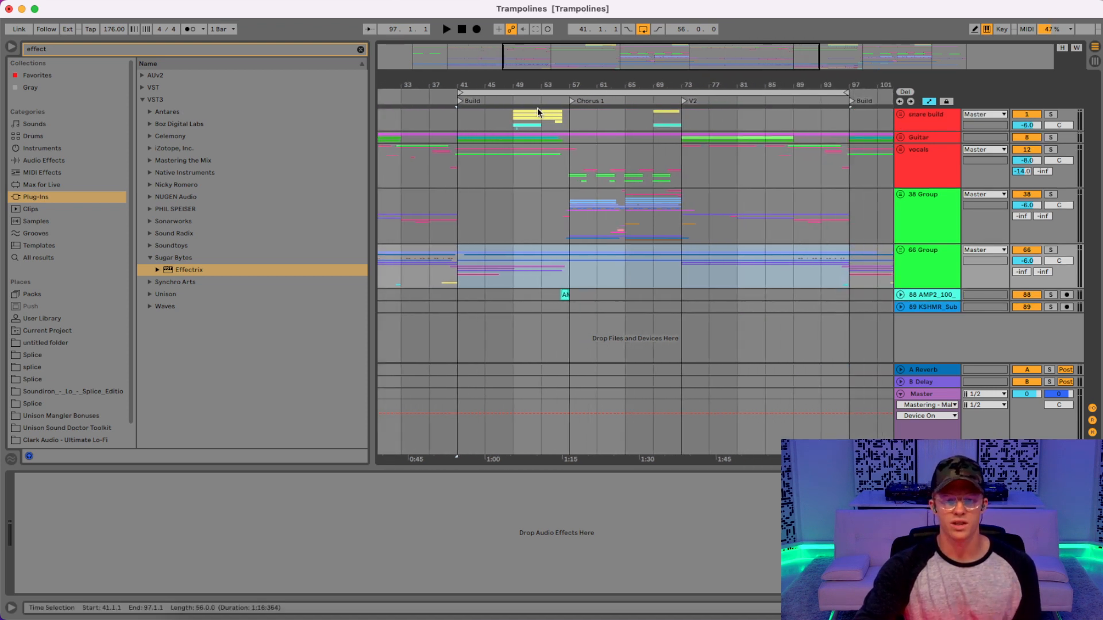
- Play the full mix from the snare build at bar 49 through Chorus 1, folding the Master track before stopping
{"action": "left_click", "coordinate": [517, 100]}
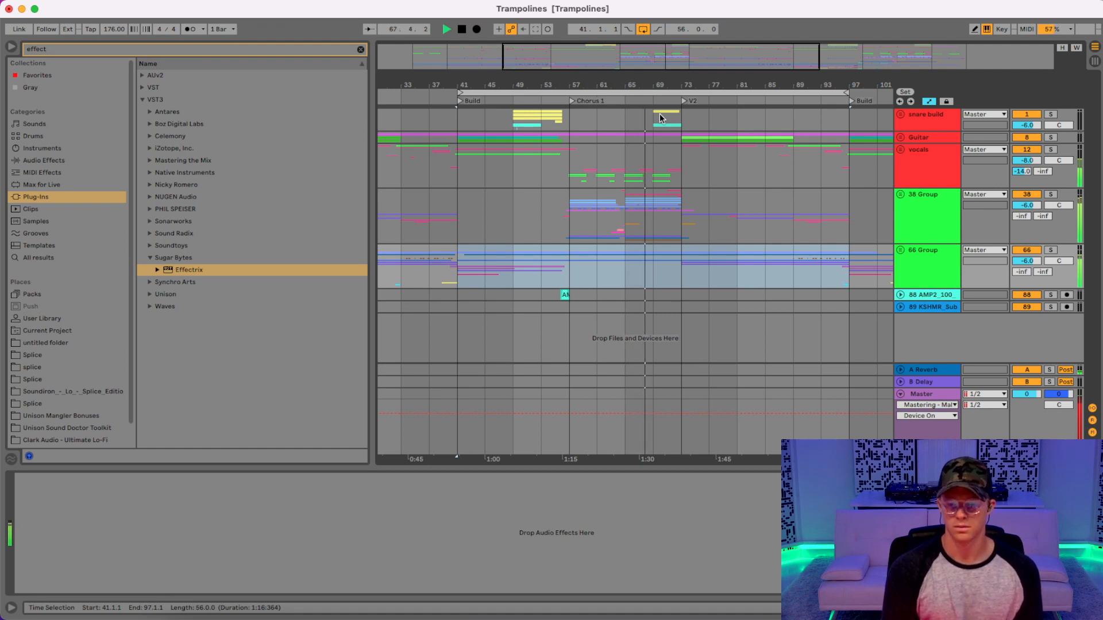
{"action": "left_click", "coordinate": [941, 395]}
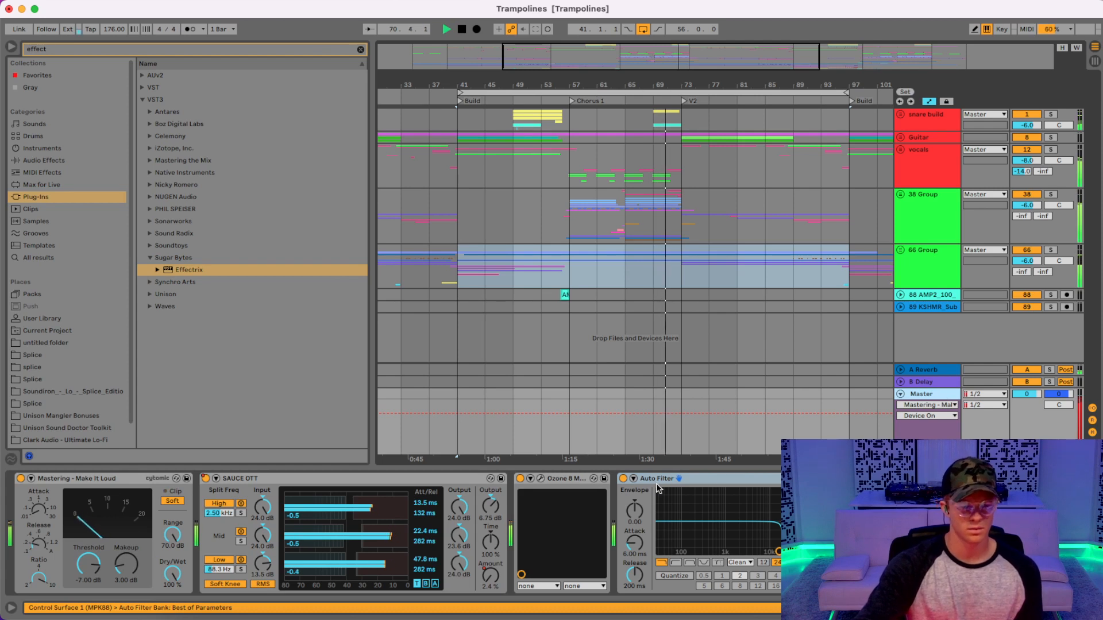
{"action": "left_click", "coordinate": [900, 395]}
{"action": "key", "text": "space"}
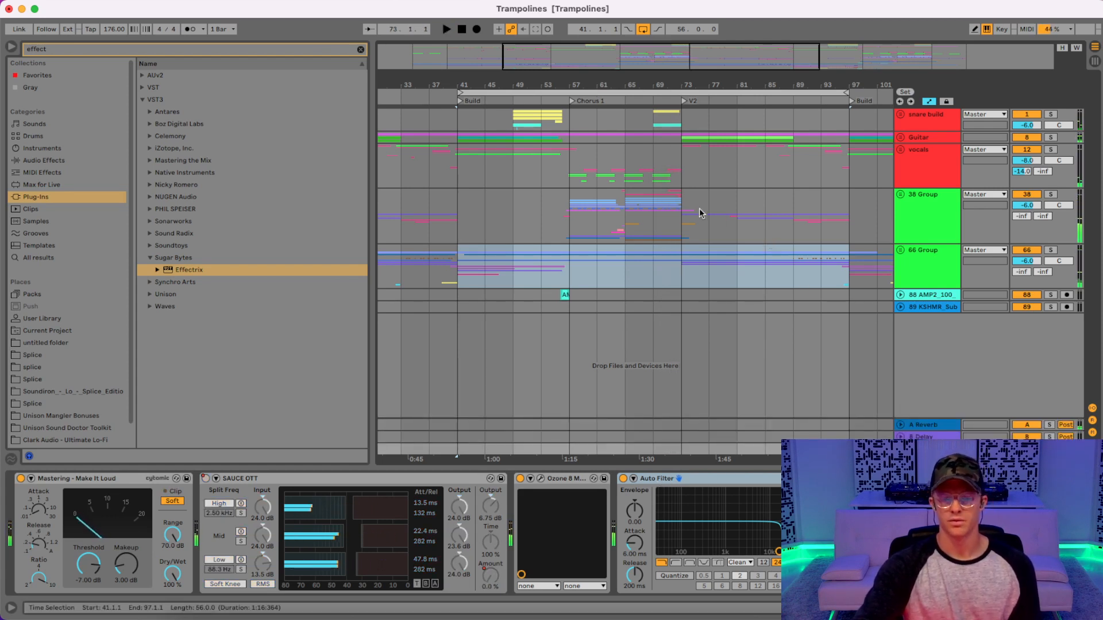
- Highlight the Chorus 1 clips across the vocals and 38 Group tracks, then clear the selection
{"action": "left_click_drag", "start_coordinate": [571, 150], "coordinate": [688, 215]}
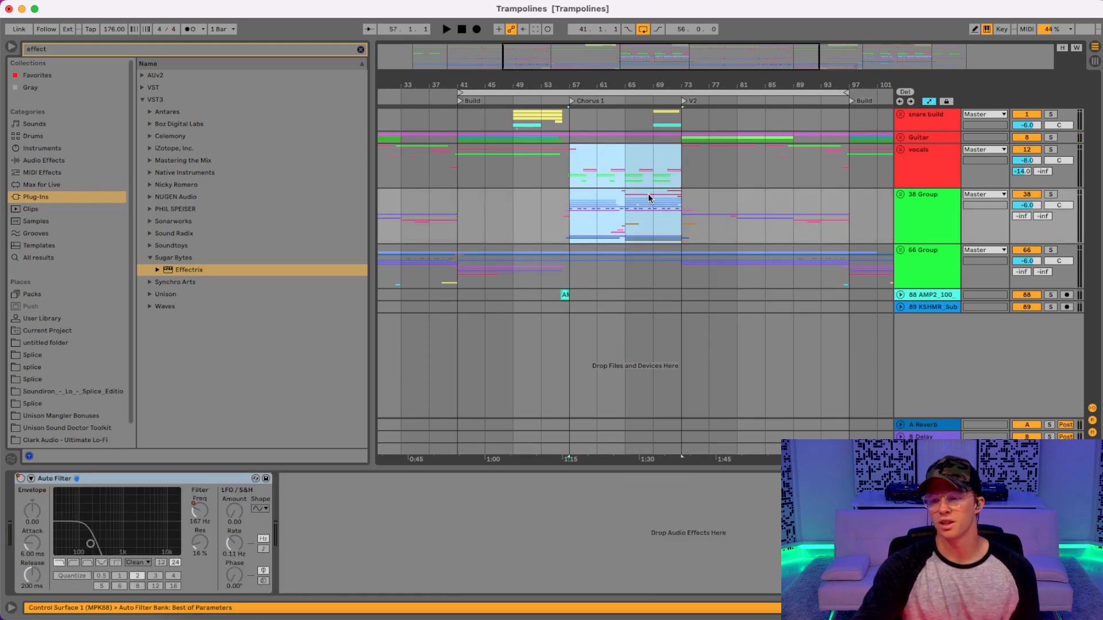
{"action": "left_click", "coordinate": [625, 176]}
{"action": "left_click_drag", "start_coordinate": [572, 170], "coordinate": [694, 219]}
{"action": "left_click", "coordinate": [653, 173]}
{"action": "left_click", "coordinate": [565, 211]}
{"action": "left_click", "coordinate": [548, 220]}
- Unfold 38 Group and its track 52 (Audio), showing the clip just before Chorus 1 up close
{"action": "left_click", "coordinate": [901, 194]}
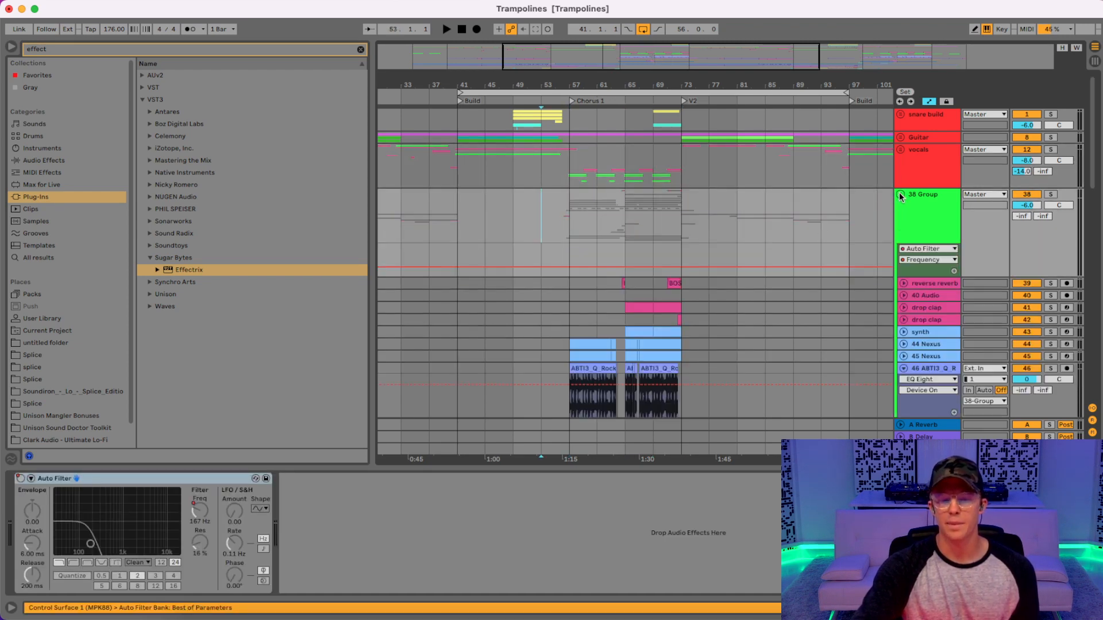
{"action": "scroll", "coordinate": [637, 233], "scroll_direction": "down", "scroll_amount": 15}
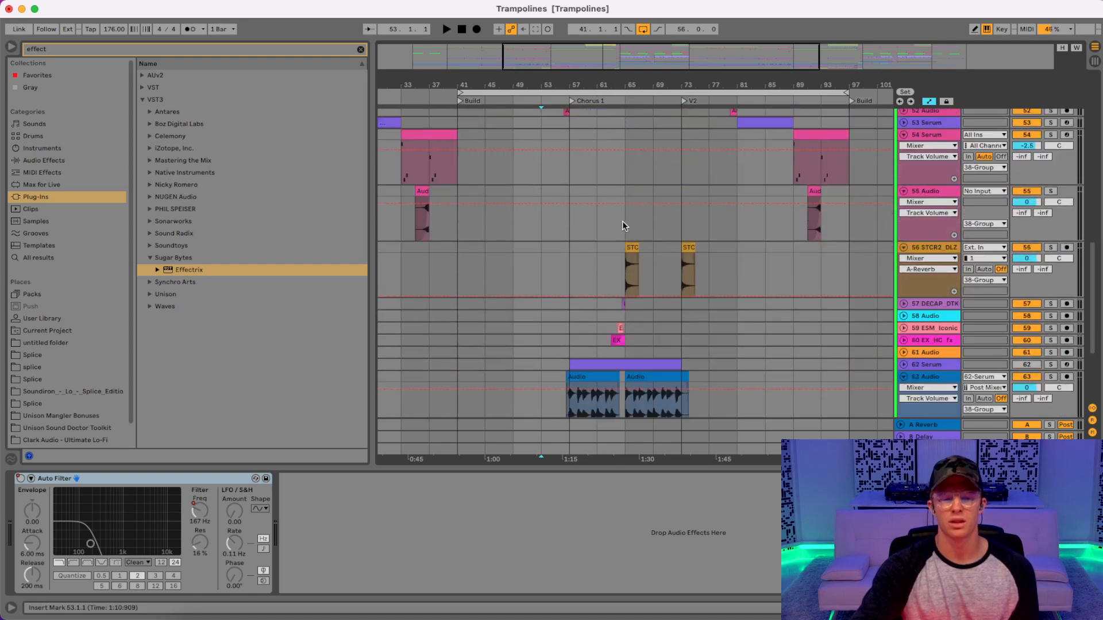
{"action": "left_click_drag", "start_coordinate": [573, 89], "coordinate": [563, 192]}
{"action": "scroll", "coordinate": [616, 207], "scroll_direction": "up", "scroll_amount": 5}
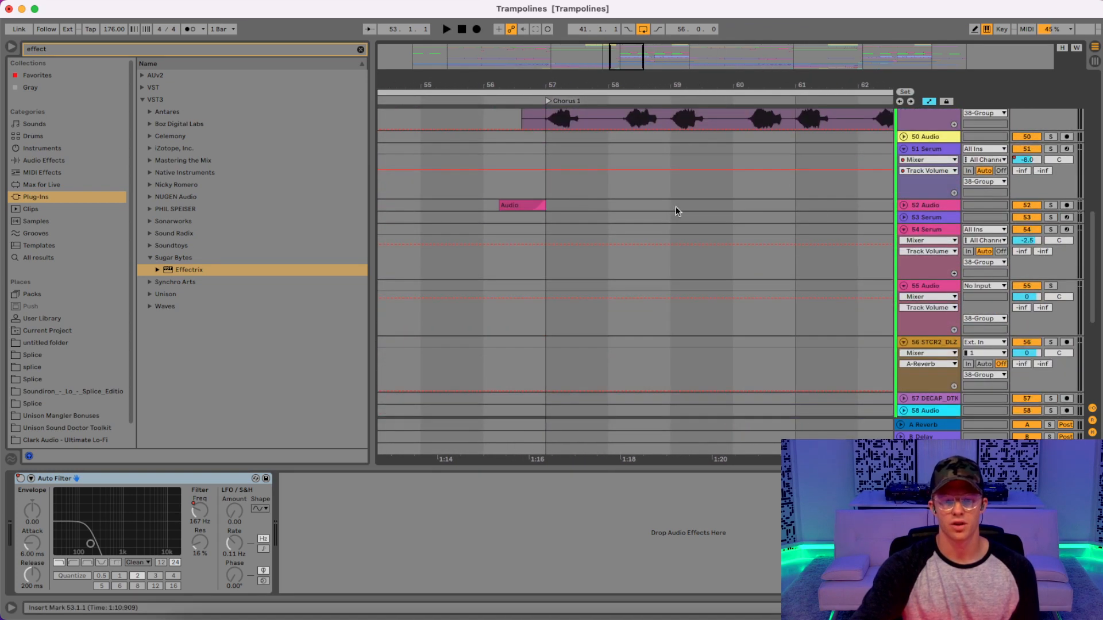
{"action": "left_click", "coordinate": [903, 206]}
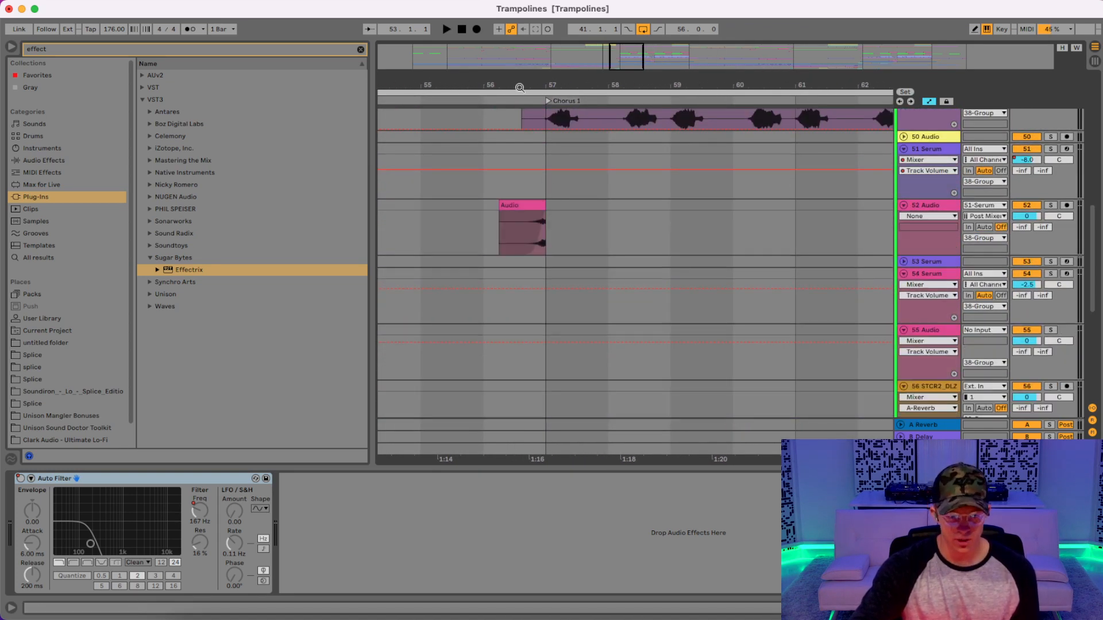
{"action": "left_click_drag", "start_coordinate": [520, 87], "coordinate": [517, 132]}
{"action": "left_click_drag", "start_coordinate": [600, 86], "coordinate": [600, 127]}
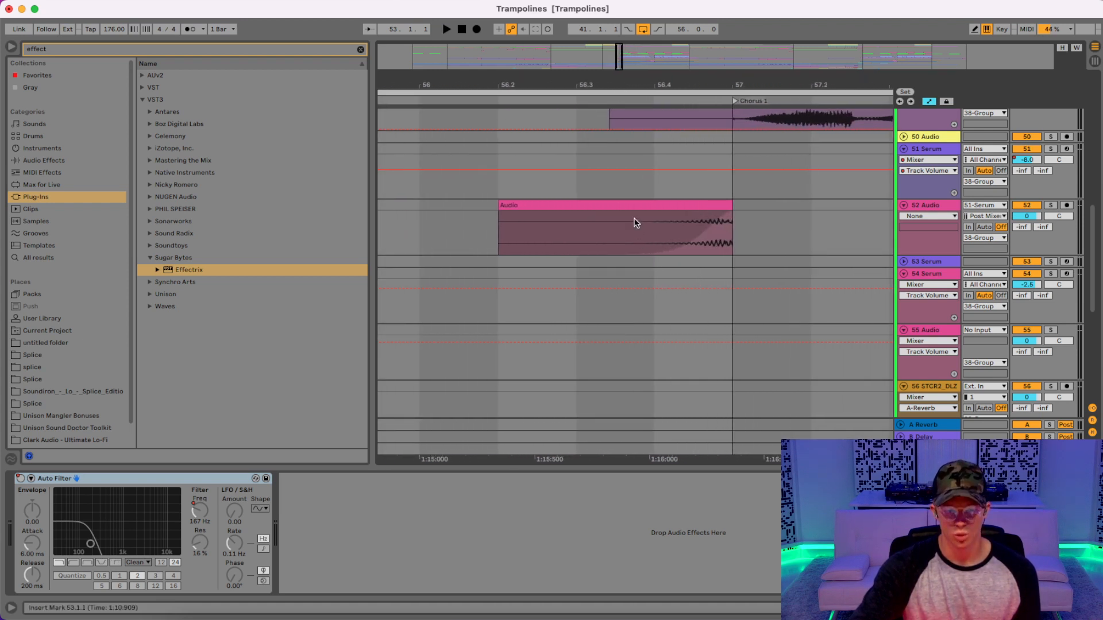
- Select track 52's clip just before Chorus 1, solo the track and play the clip
{"action": "left_click", "coordinate": [643, 205]}
{"action": "left_click", "coordinate": [1049, 205]}
{"action": "key", "text": "space"}
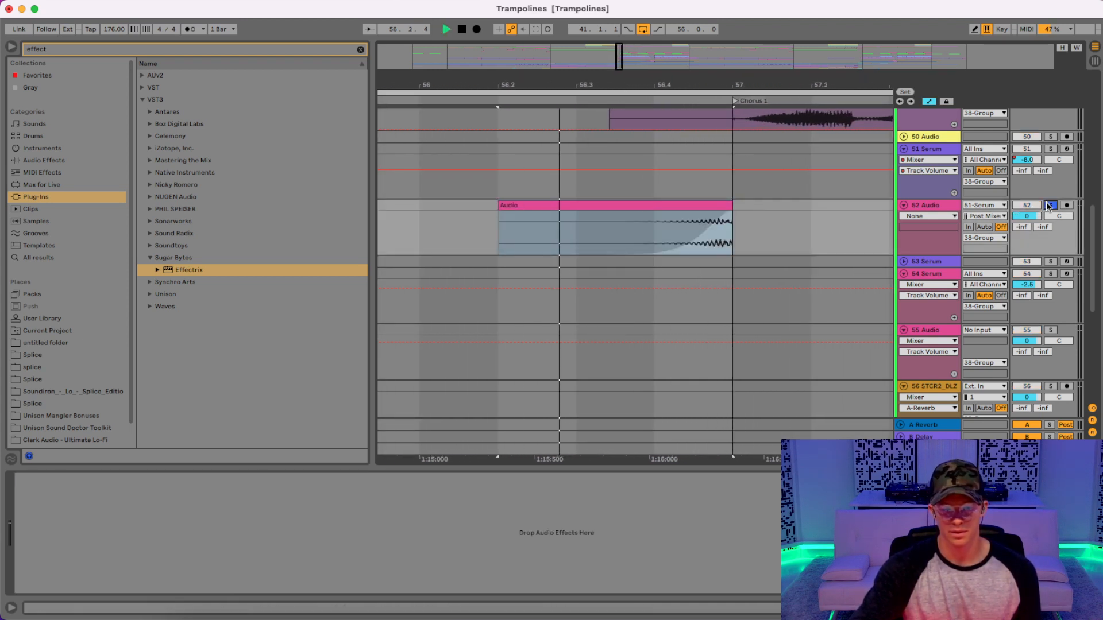
- Highlight V1's bars 17 to 25 on tracks 51 and 52 and audition track 52's soloed clip at bar 24
{"action": "left_click_drag", "start_coordinate": [717, 75], "coordinate": [717, 6]}
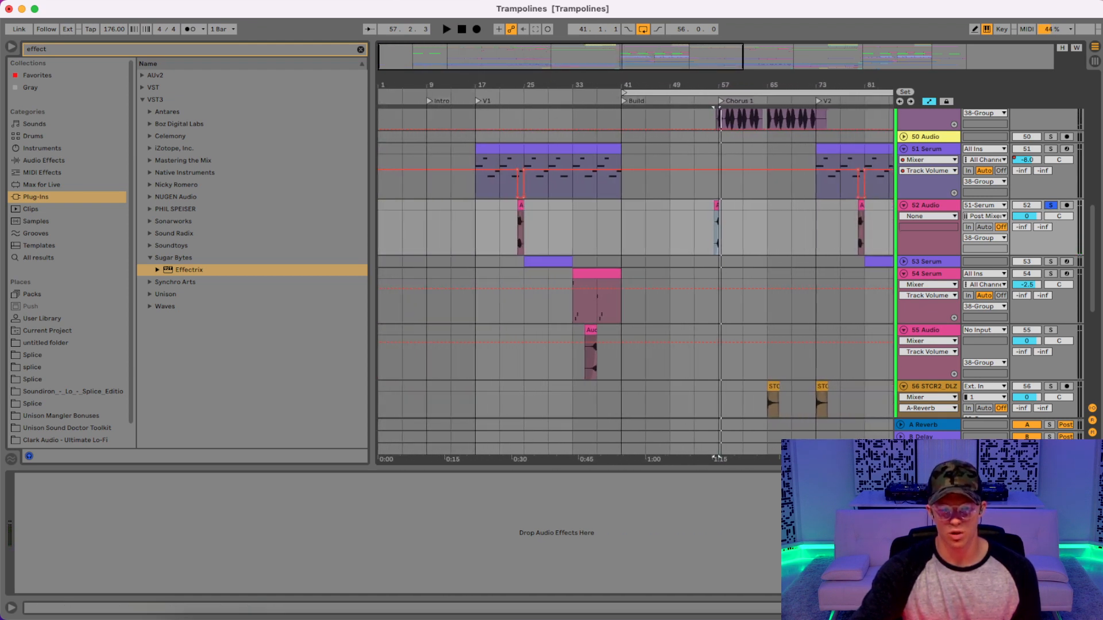
{"action": "left_click_drag", "start_coordinate": [516, 81], "coordinate": [516, 100]}
{"action": "left_click_drag", "start_coordinate": [418, 185], "coordinate": [515, 232]}
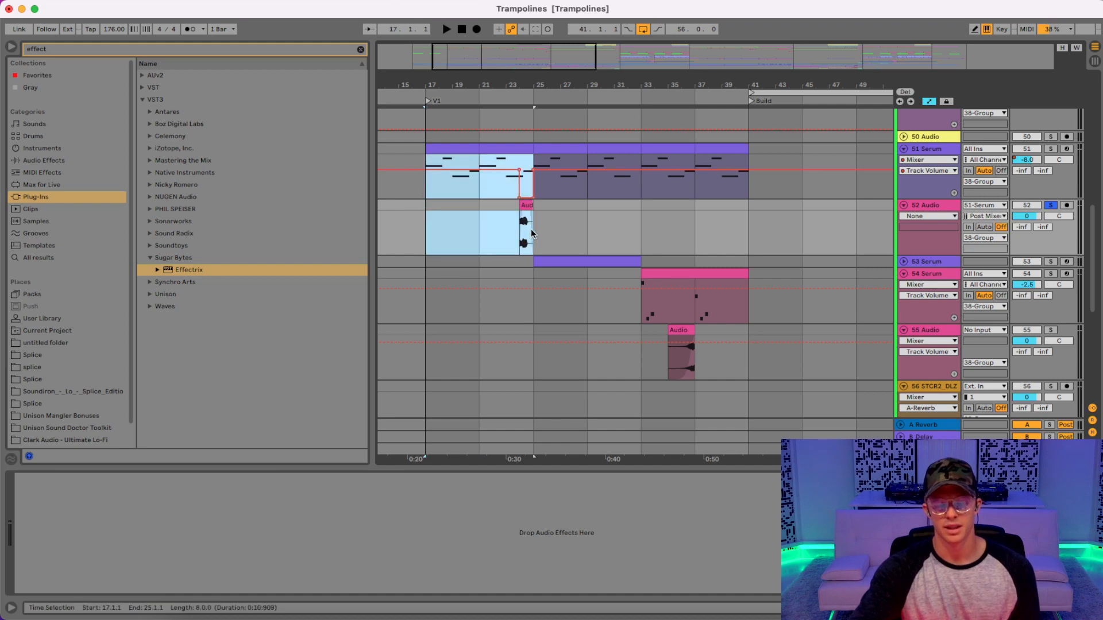
{"action": "left_click", "coordinate": [522, 205]}
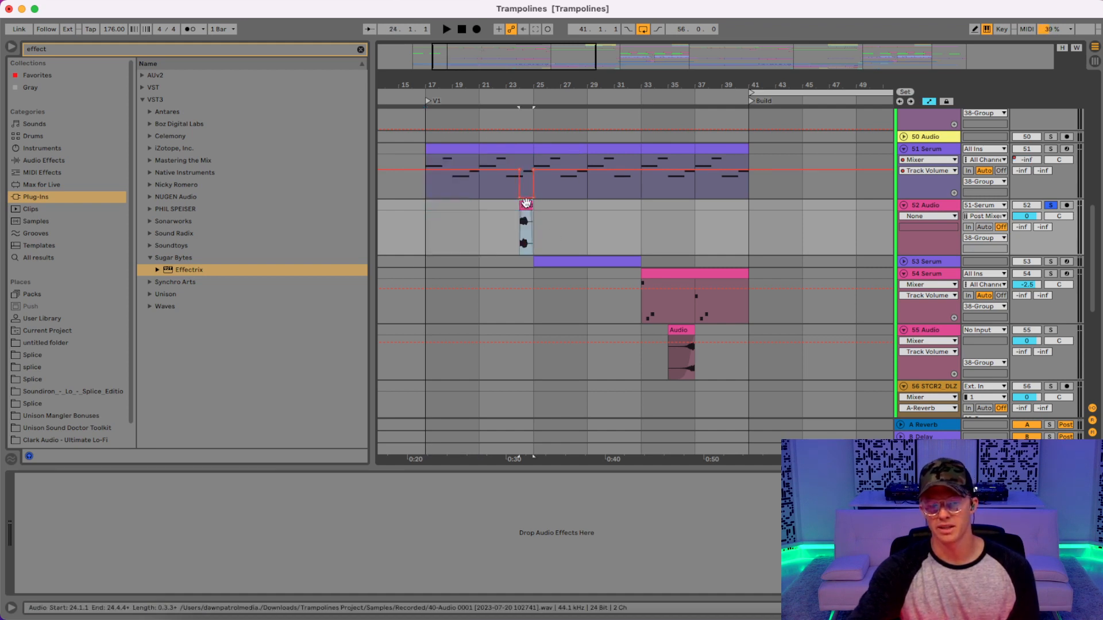
{"action": "key", "text": "space"}
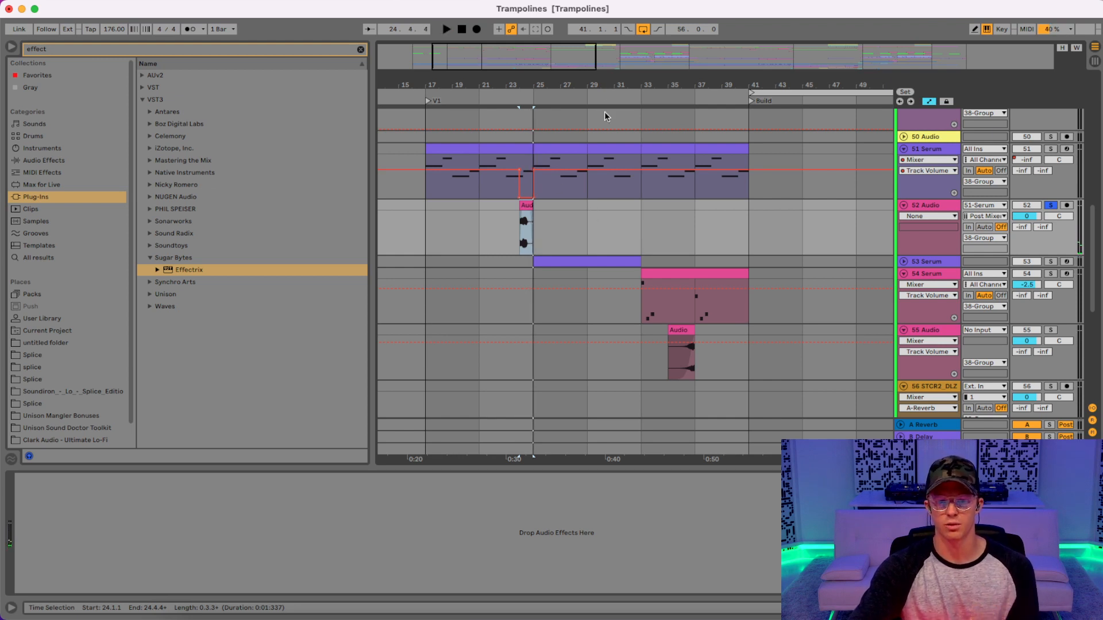
- Change the grid setting and place the insert marker at bar 57, where track 52's clip meets Chorus 1
{"action": "left_click_drag", "start_coordinate": [618, 87], "coordinate": [320, 87]}
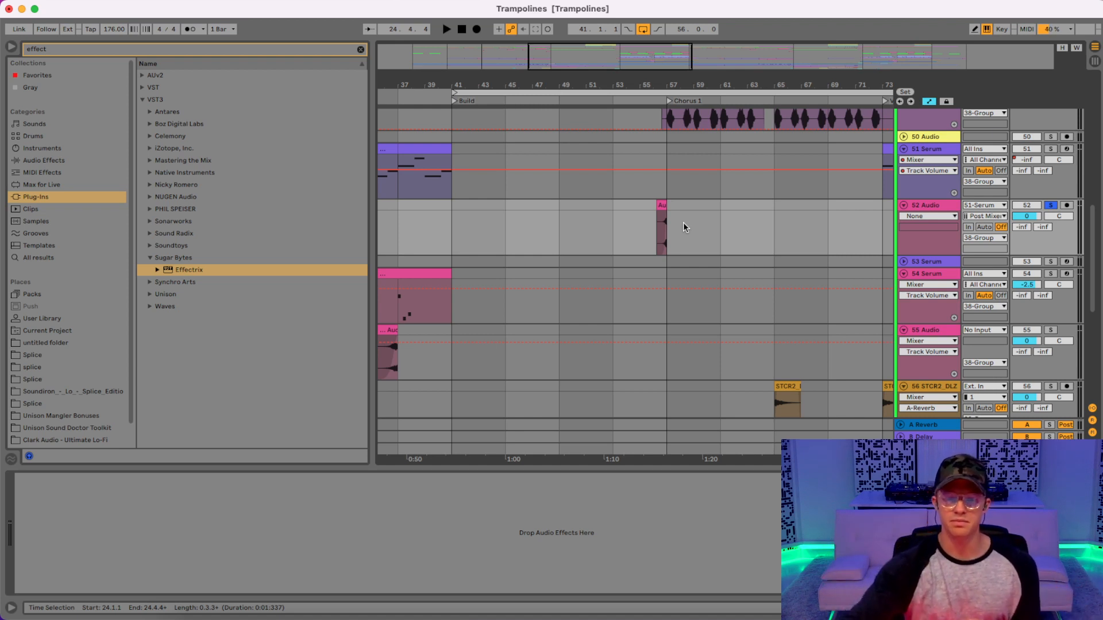
{"action": "left_click_drag", "start_coordinate": [670, 85], "coordinate": [632, 226]}
{"action": "left_click", "coordinate": [597, 218]}
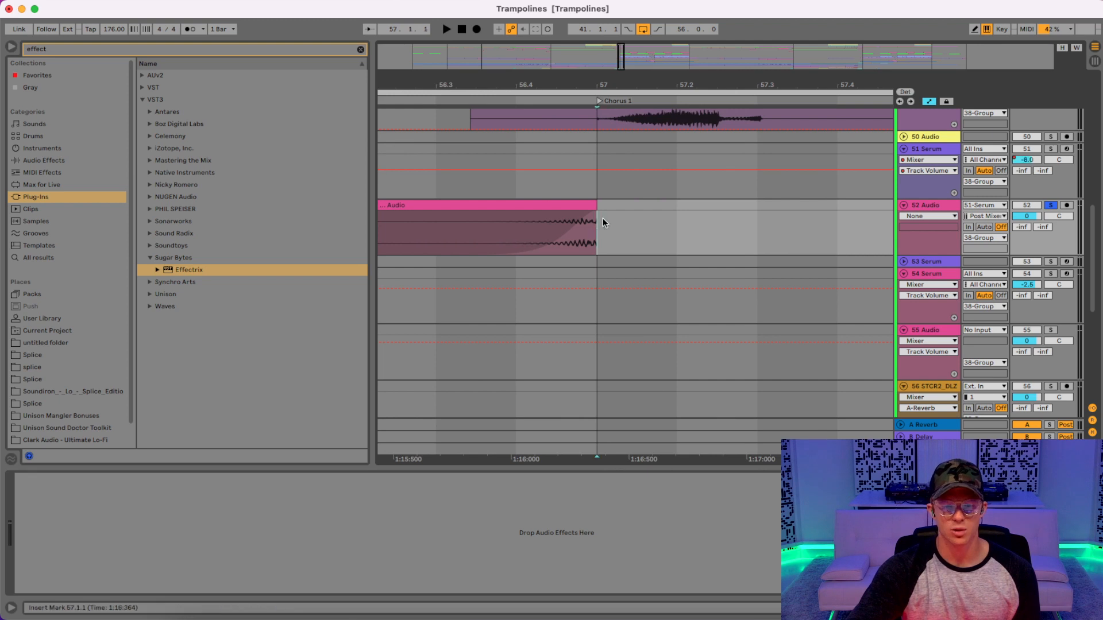
{"action": "right_click", "coordinate": [756, 364]}
{"action": "left_click", "coordinate": [741, 337]}
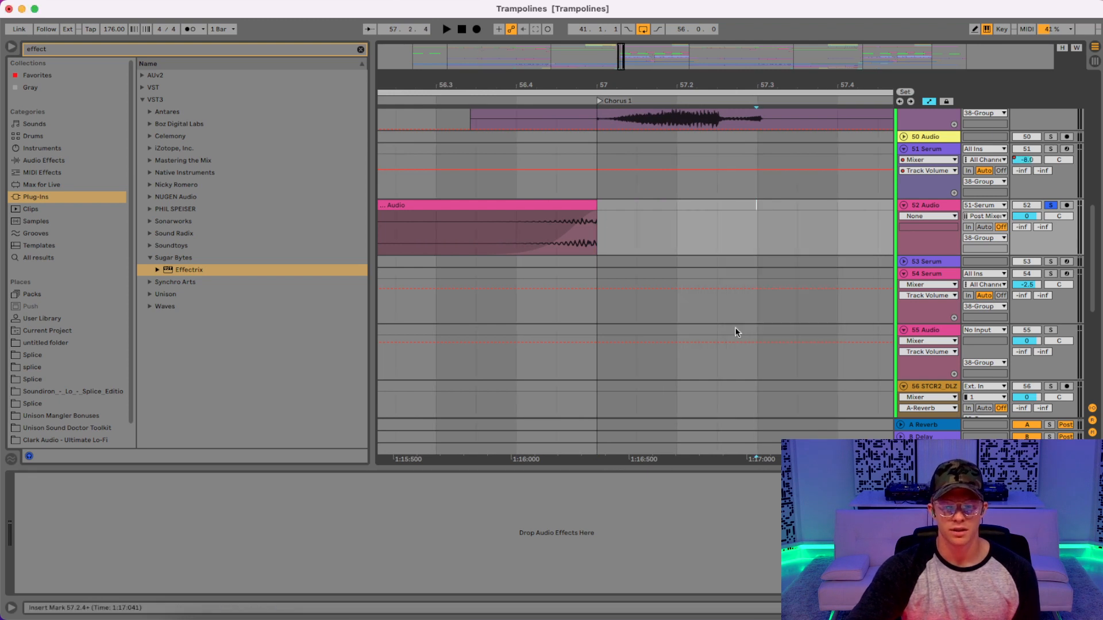
{"action": "left_click_drag", "start_coordinate": [597, 210], "coordinate": [633, 203]}
{"action": "left_click", "coordinate": [596, 211]}
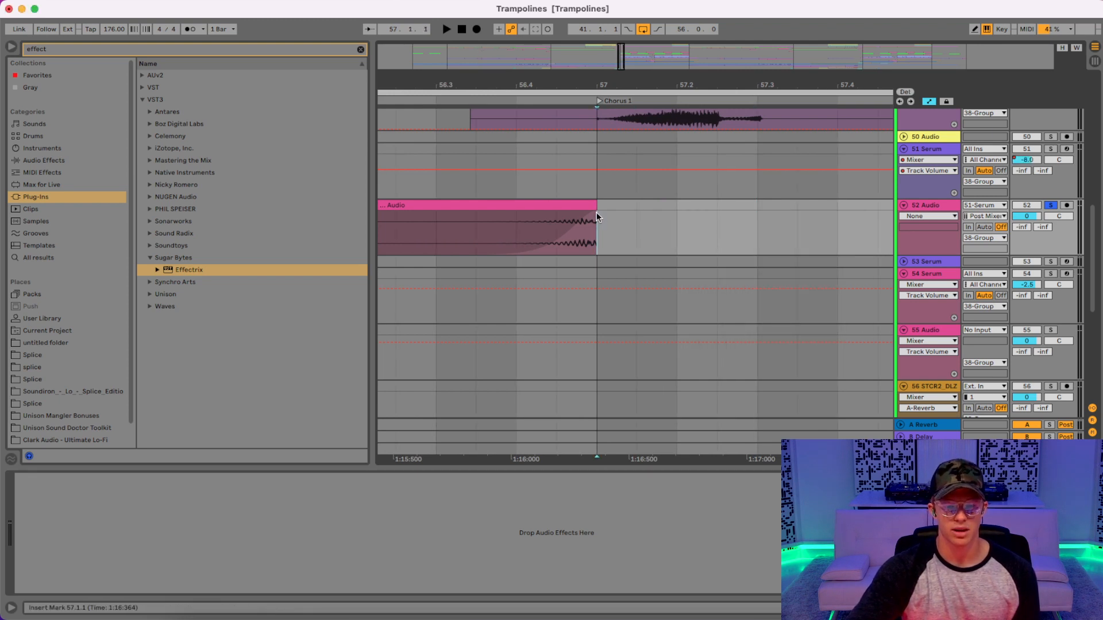
- Clear the solo on track 52 and play the full mix from about bar 53 into Chorus 1
{"action": "left_click_drag", "start_coordinate": [603, 85], "coordinate": [607, 3]}
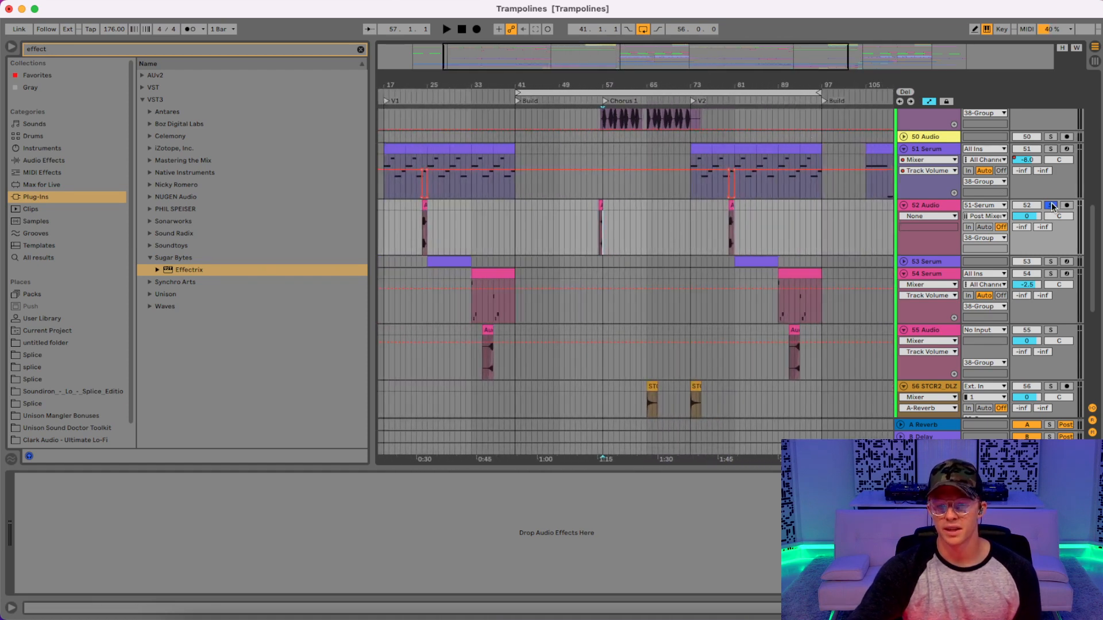
{"action": "left_click", "coordinate": [1051, 205]}
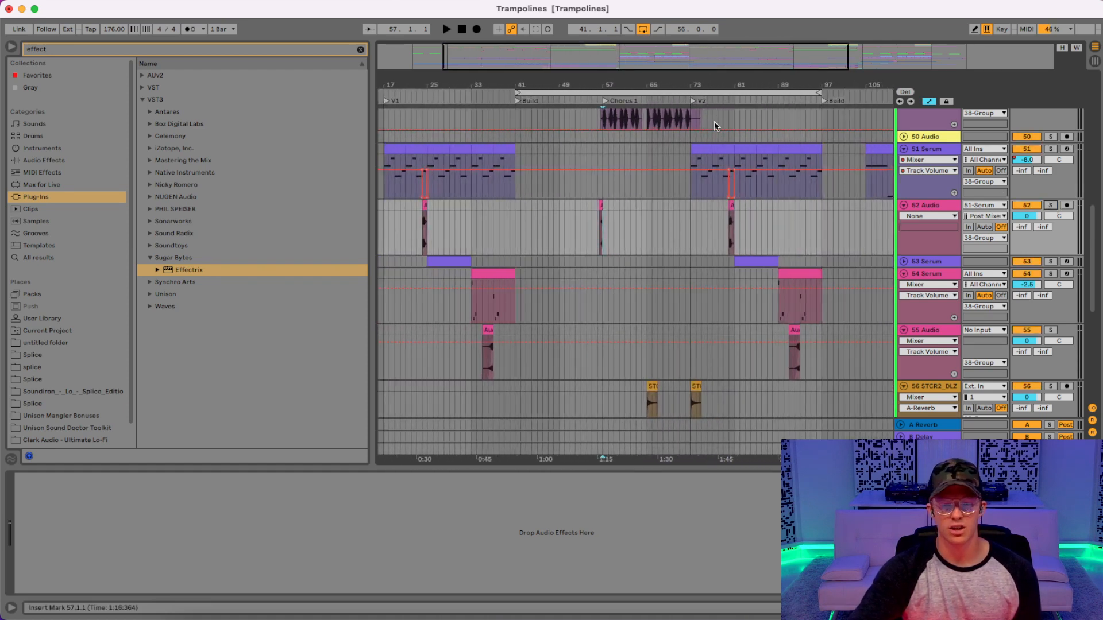
{"action": "left_click", "coordinate": [584, 100]}
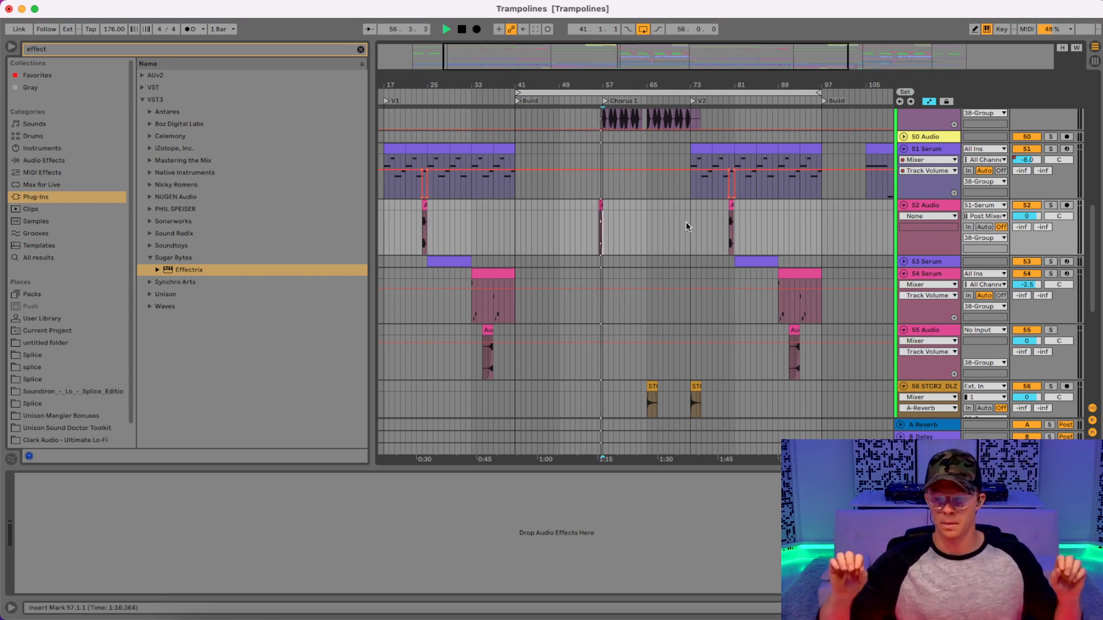
{"action": "key", "text": "space"}
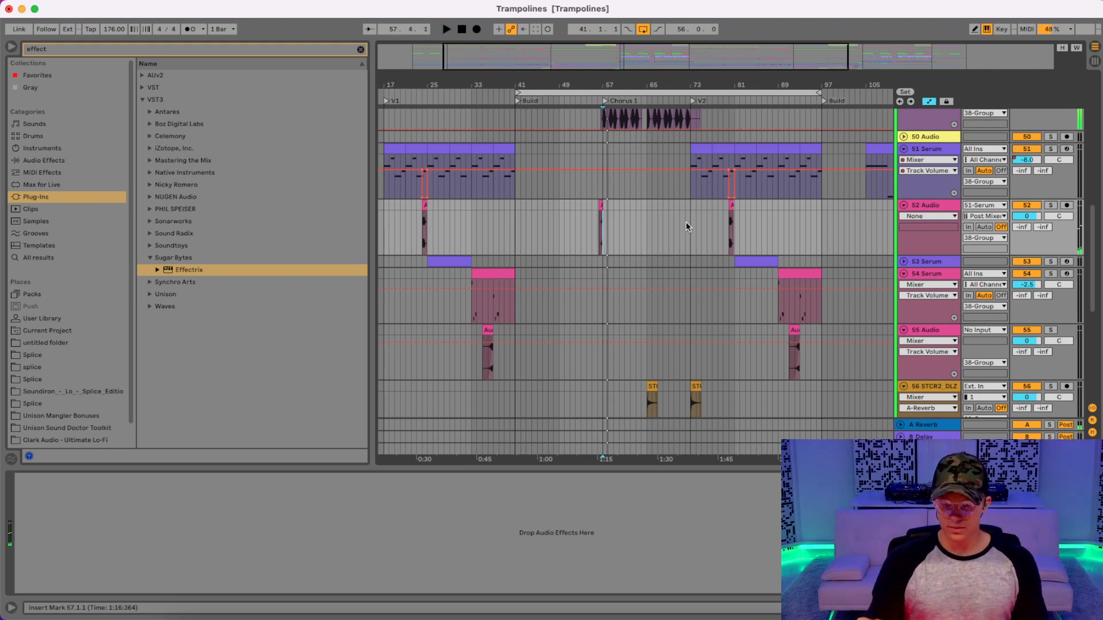
- Fold all the tracks inside 38 Group at once
{"action": "left_click_drag", "start_coordinate": [618, 86], "coordinate": [619, 167]}
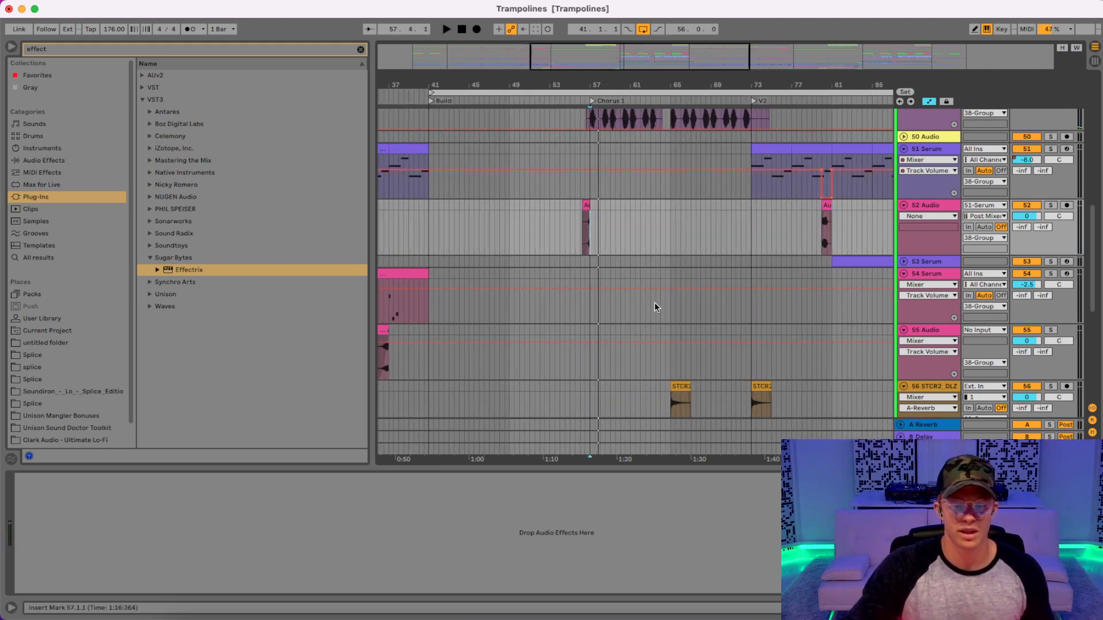
{"action": "scroll", "coordinate": [659, 327], "scroll_direction": "down", "scroll_amount": 2}
{"action": "scroll", "coordinate": [662, 333], "scroll_direction": "up", "scroll_amount": 5}
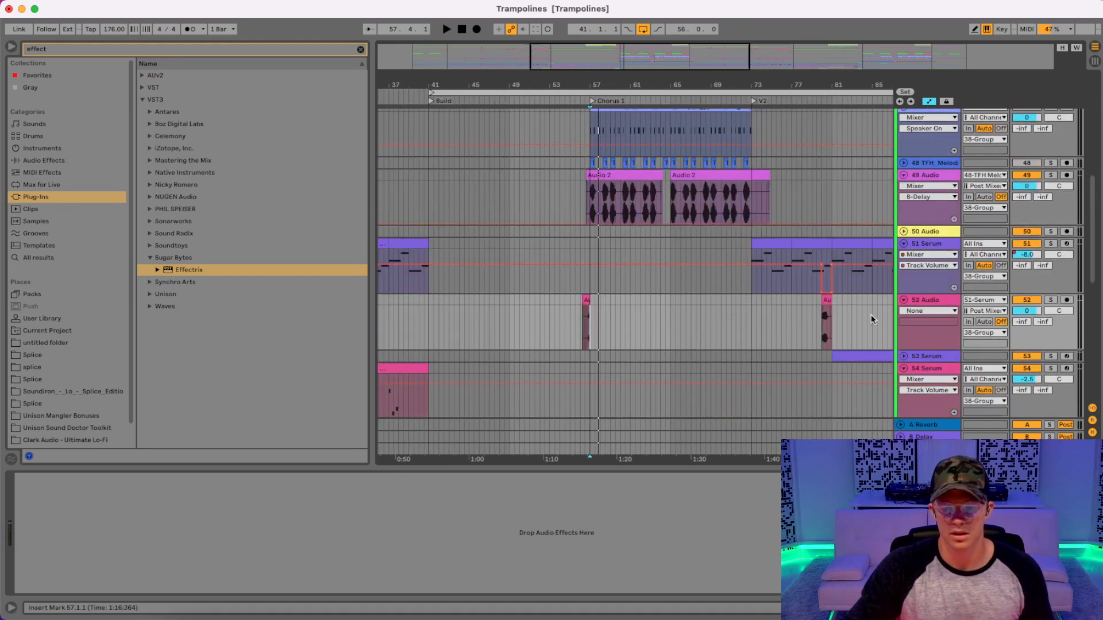
{"action": "left_click", "coordinate": [904, 300], "text": "alt"}
- Unfold track 63 (Audio) to inspect its two Chorus 1 clips, then fold it again
{"action": "scroll", "coordinate": [654, 327], "scroll_direction": "down", "scroll_amount": 3}
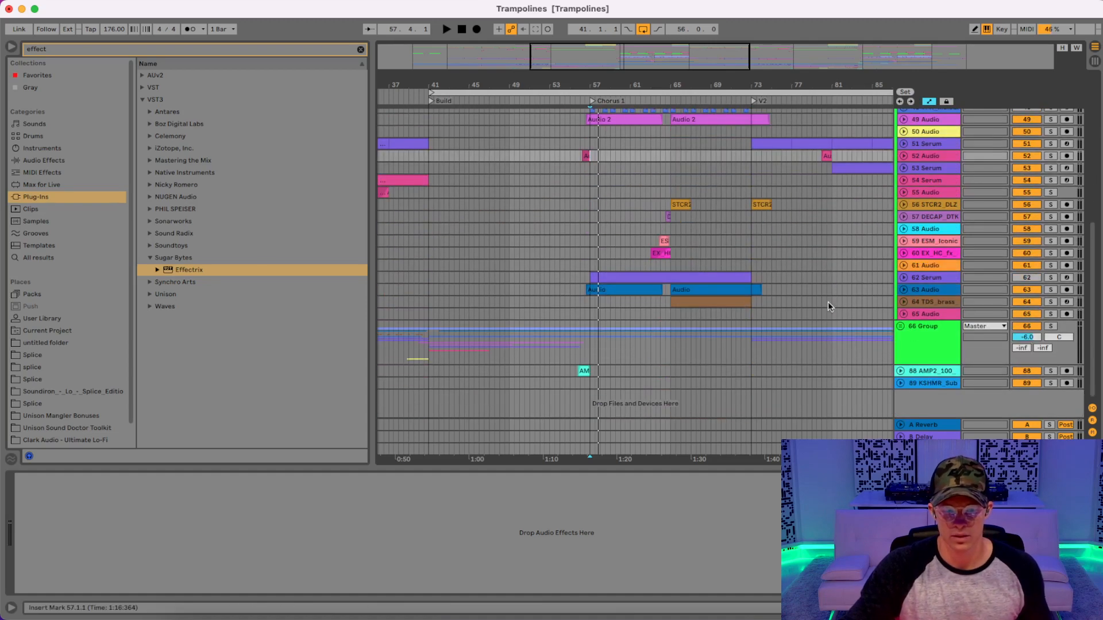
{"action": "left_click", "coordinate": [904, 291]}
{"action": "left_click", "coordinate": [934, 290]}
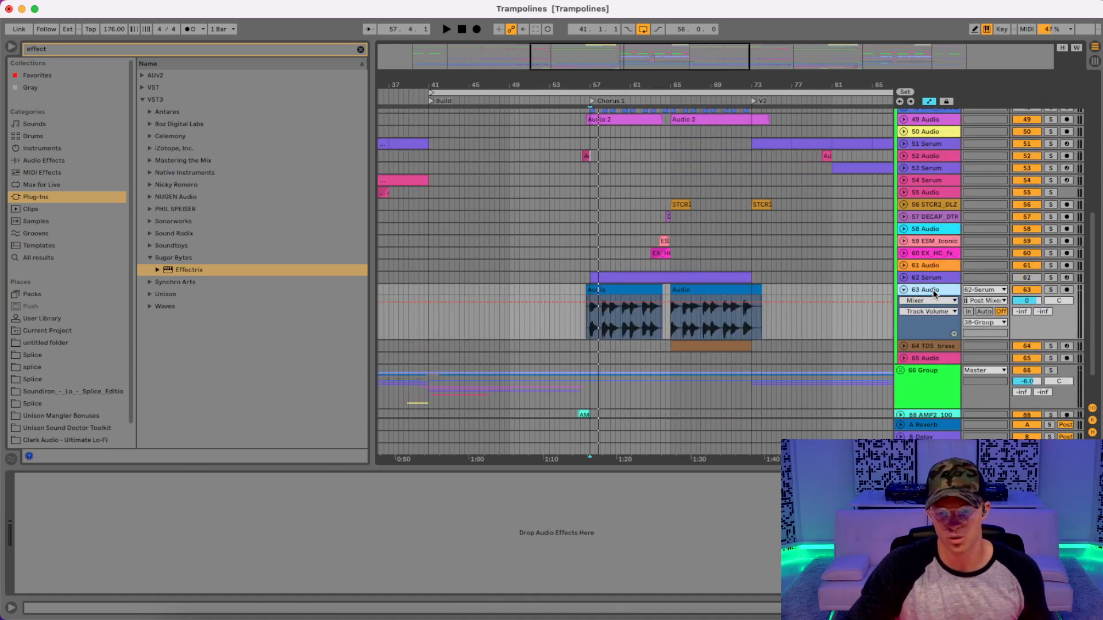
{"action": "scroll", "coordinate": [715, 285], "scroll_direction": "down", "scroll_amount": 3}
{"action": "scroll", "coordinate": [701, 288], "scroll_direction": "up", "scroll_amount": 4}
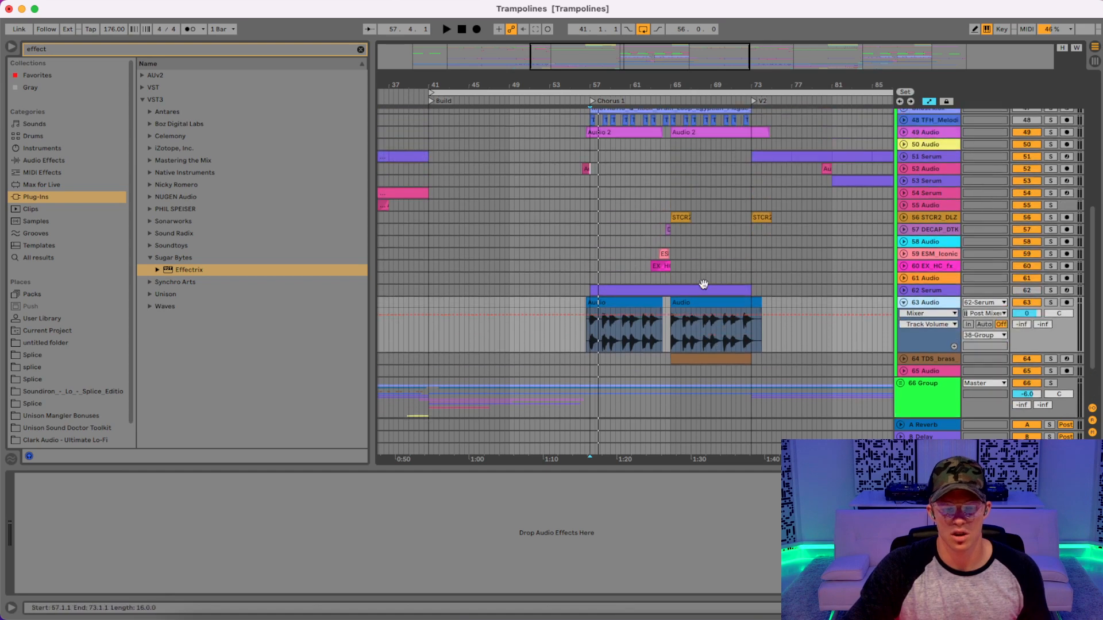
{"action": "left_click", "coordinate": [903, 303]}
- Unfold track 46 (ABTI3_Q_R), check its EQ Eight and open the first Chorus 1 drum loop clip's sample view
{"action": "scroll", "coordinate": [827, 298], "scroll_direction": "up", "scroll_amount": 4}
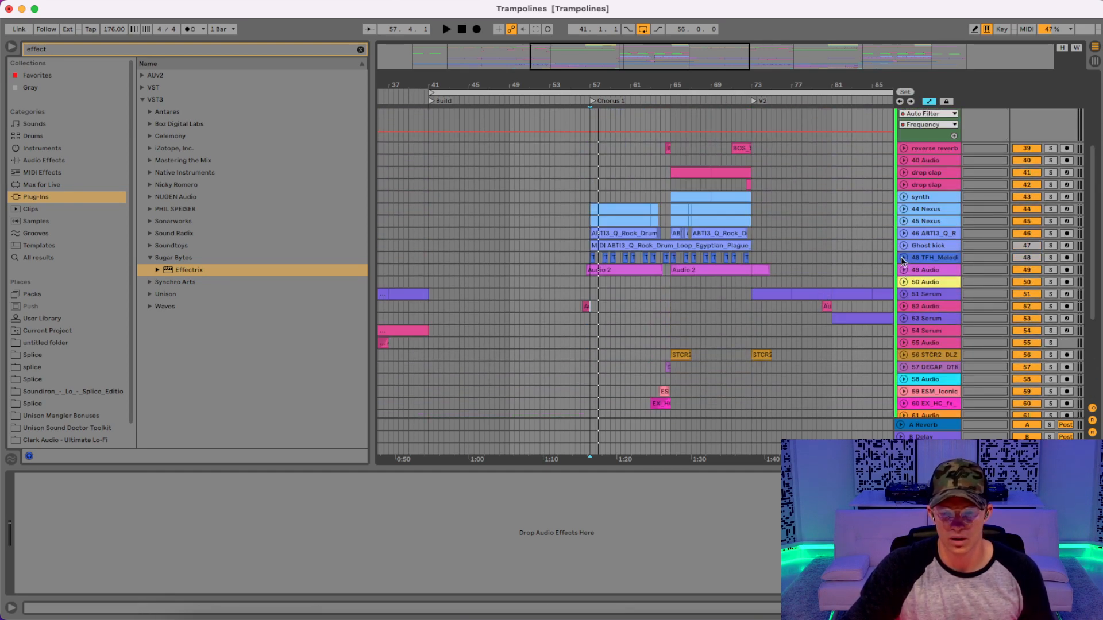
{"action": "left_click", "coordinate": [903, 234]}
{"action": "left_click", "coordinate": [922, 234]}
{"action": "left_click_drag", "start_coordinate": [622, 84], "coordinate": [507, 101]}
{"action": "left_click", "coordinate": [483, 232]}
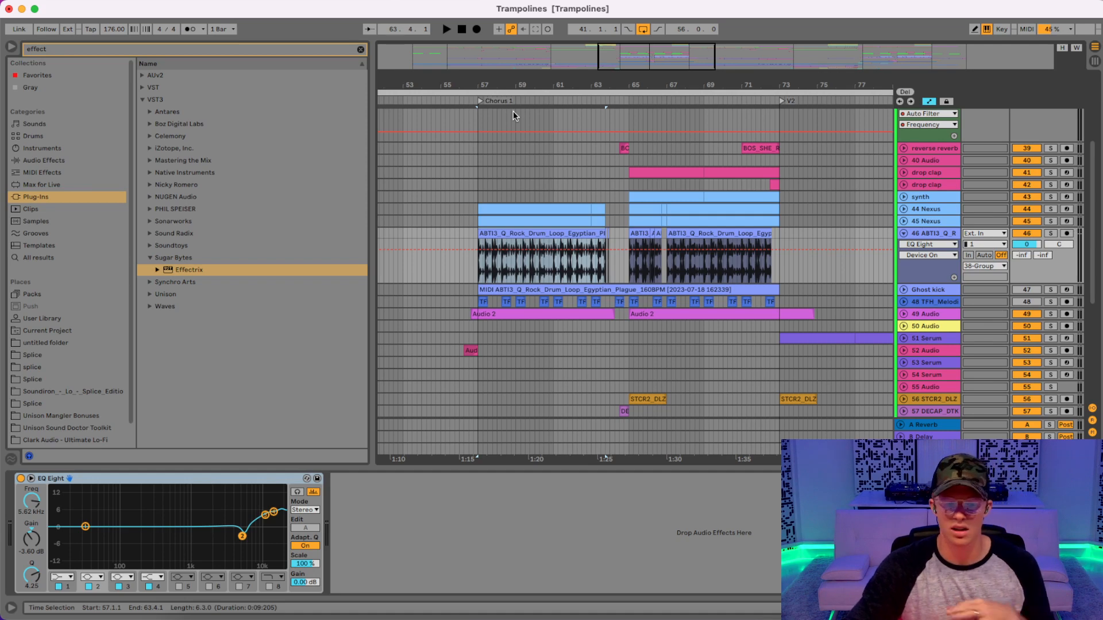
{"action": "double_click", "coordinate": [553, 253]}
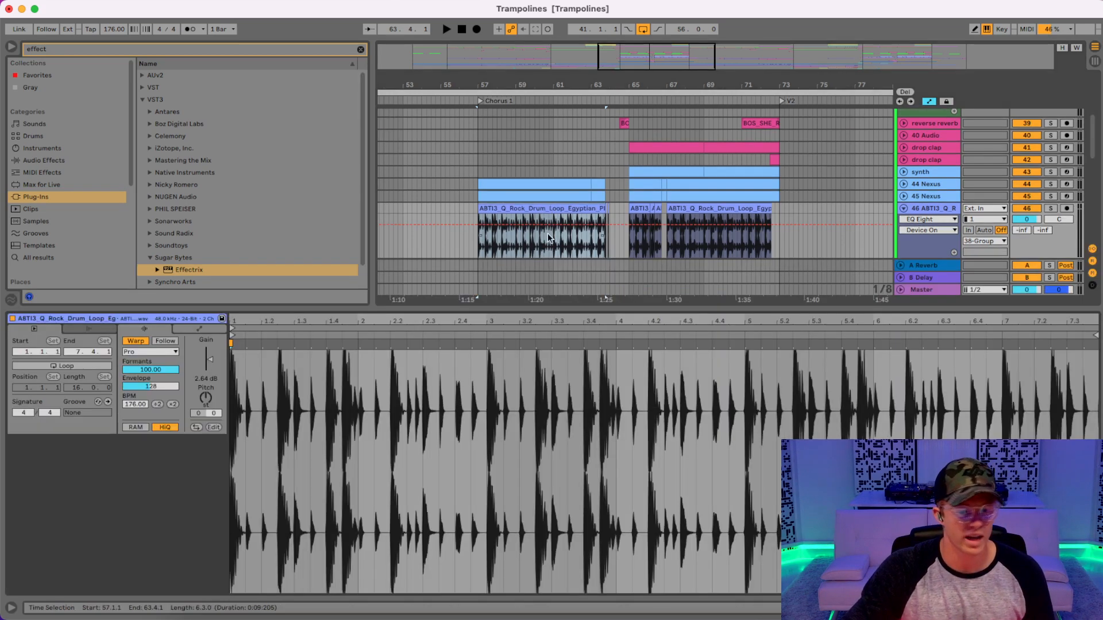
- Close the clip's sample view, play track 46 (ABTI3_Q_R) soloed through Chorus 1 and clear its solo
{"action": "left_click", "coordinate": [137, 341]}
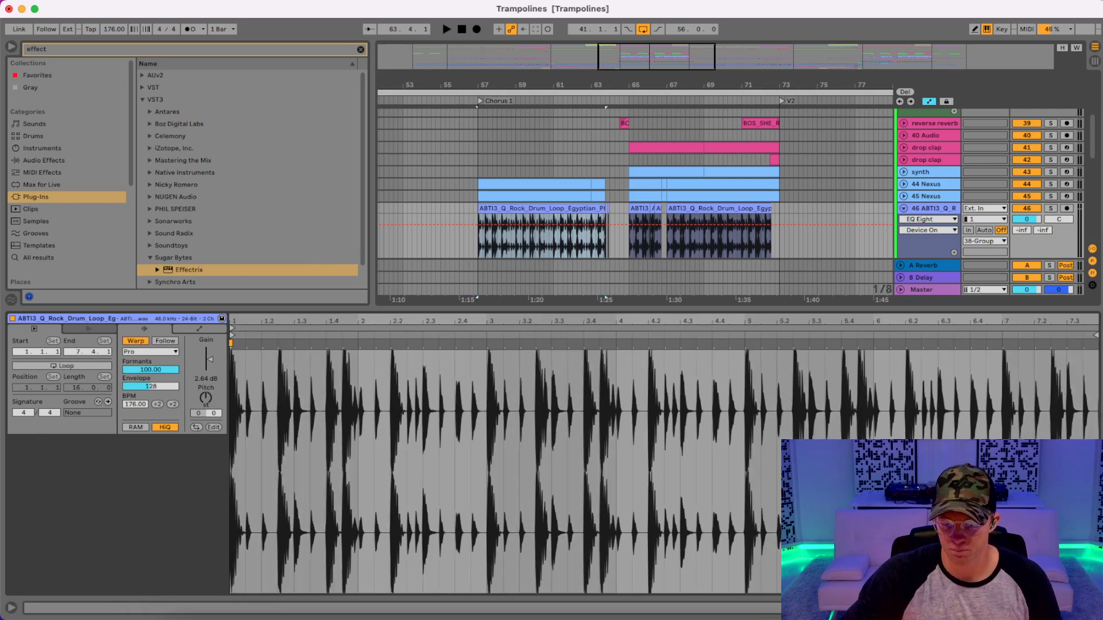
{"action": "left_click", "coordinate": [1091, 607]}
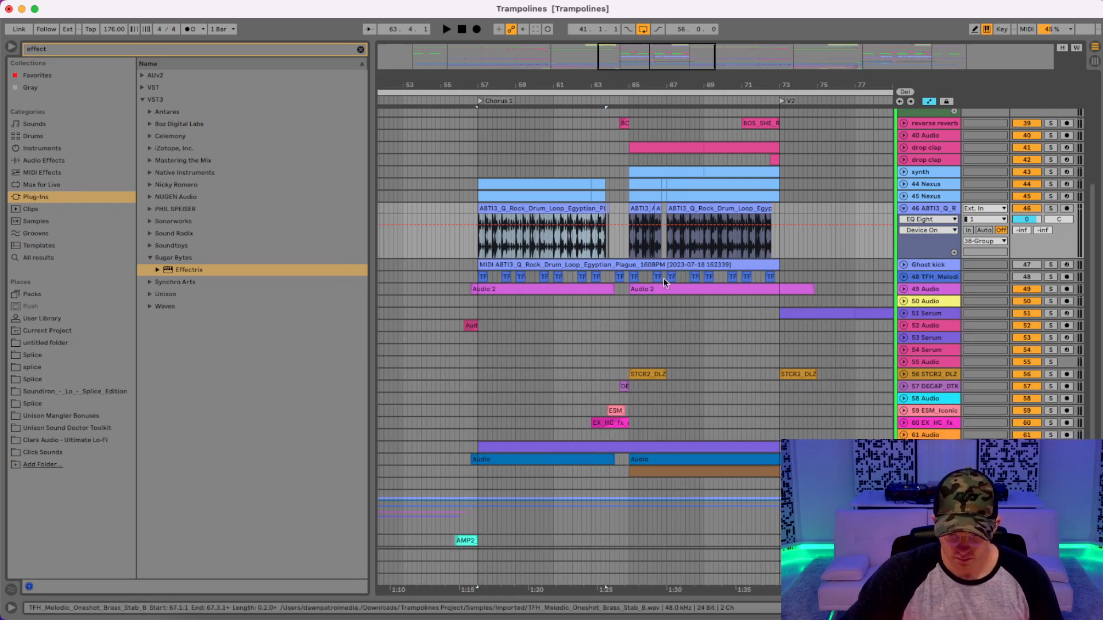
{"action": "left_click", "coordinate": [1051, 208]}
{"action": "key", "text": "space"}
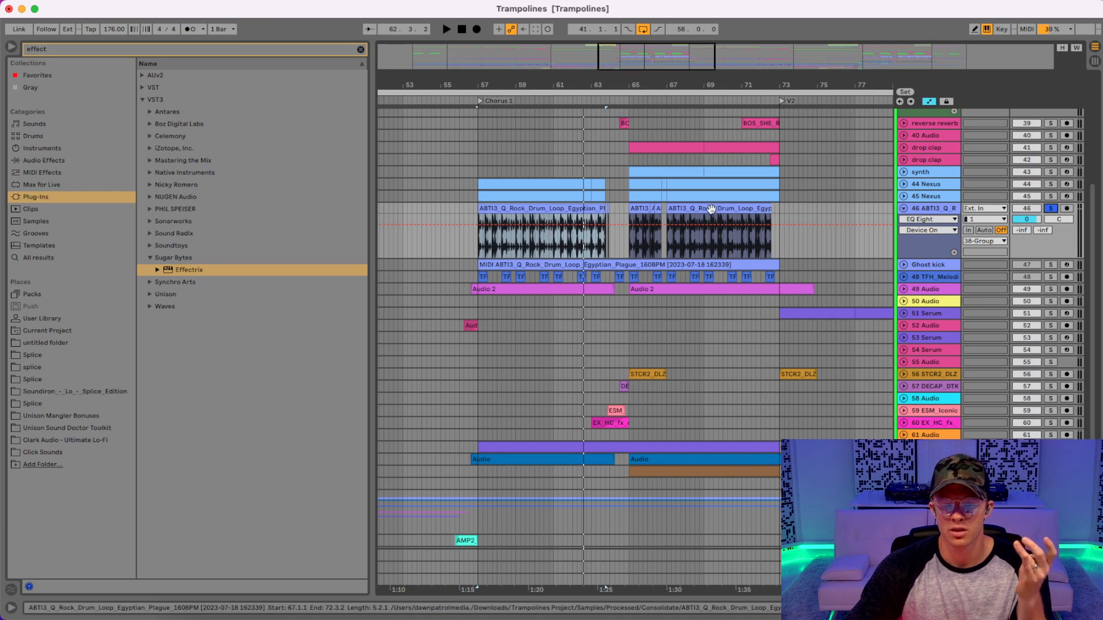
{"action": "left_click", "coordinate": [1050, 208]}
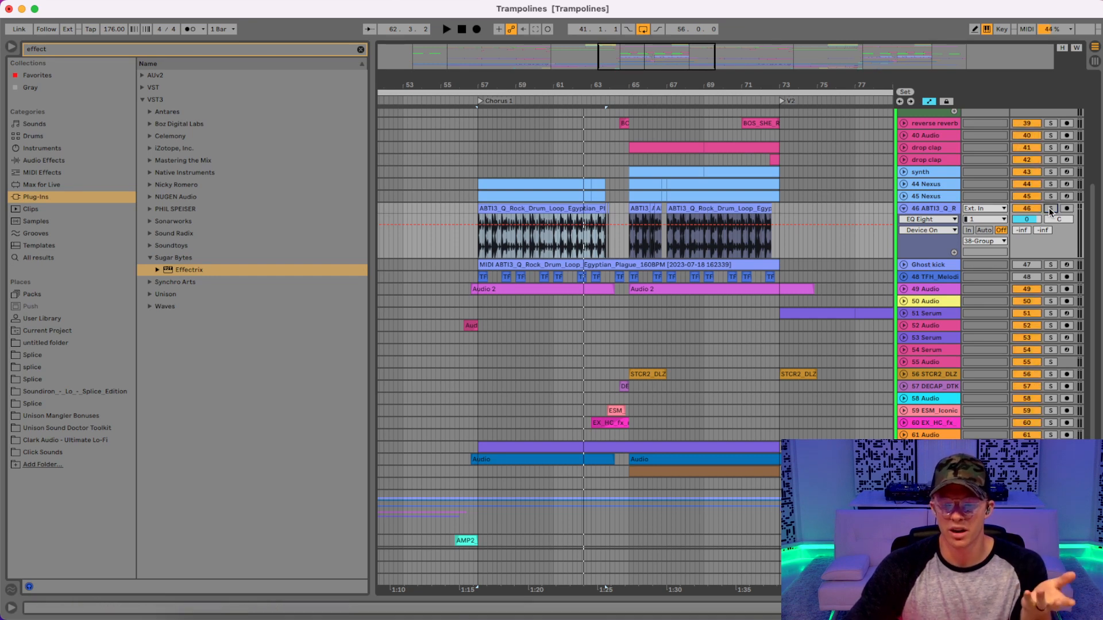
- Unfold tracks 44 and 45 Nexus, solo track 44, select its first Chorus 1 clip and show the track's device chain
{"action": "left_click", "coordinate": [904, 196]}
{"action": "left_click", "coordinate": [904, 184]}
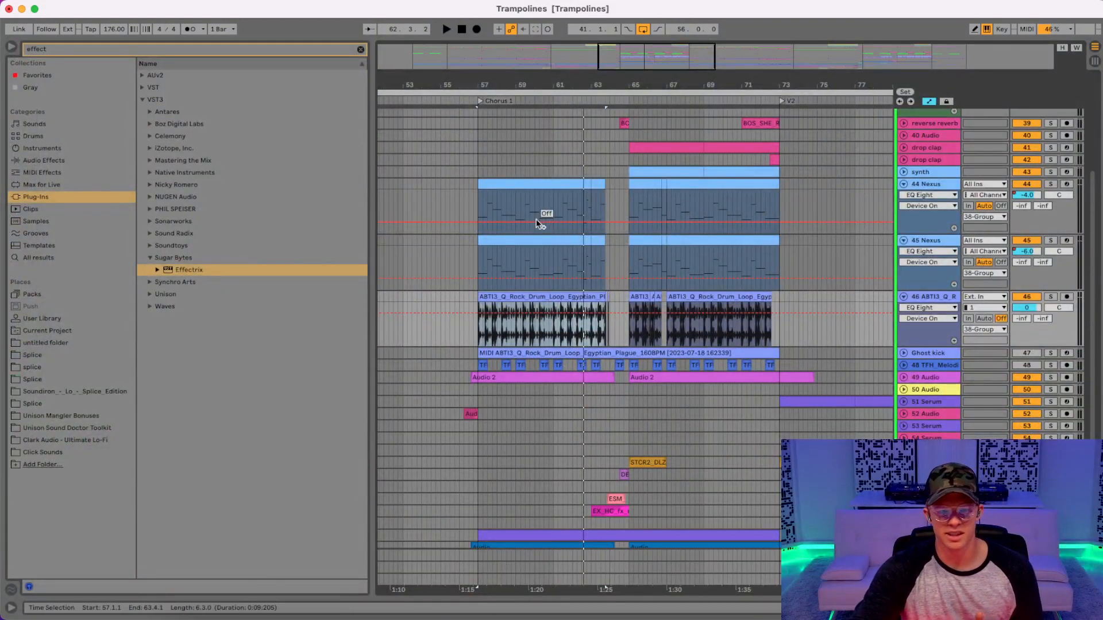
{"action": "left_click", "coordinate": [1050, 184]}
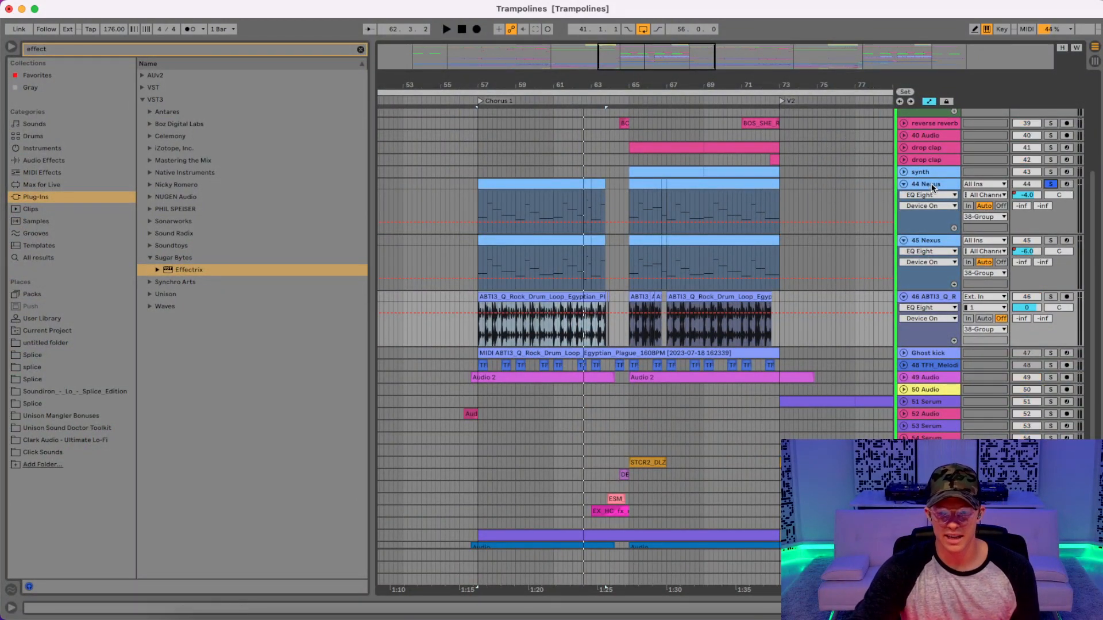
{"action": "left_click", "coordinate": [932, 187]}
{"action": "left_click", "coordinate": [546, 183]}
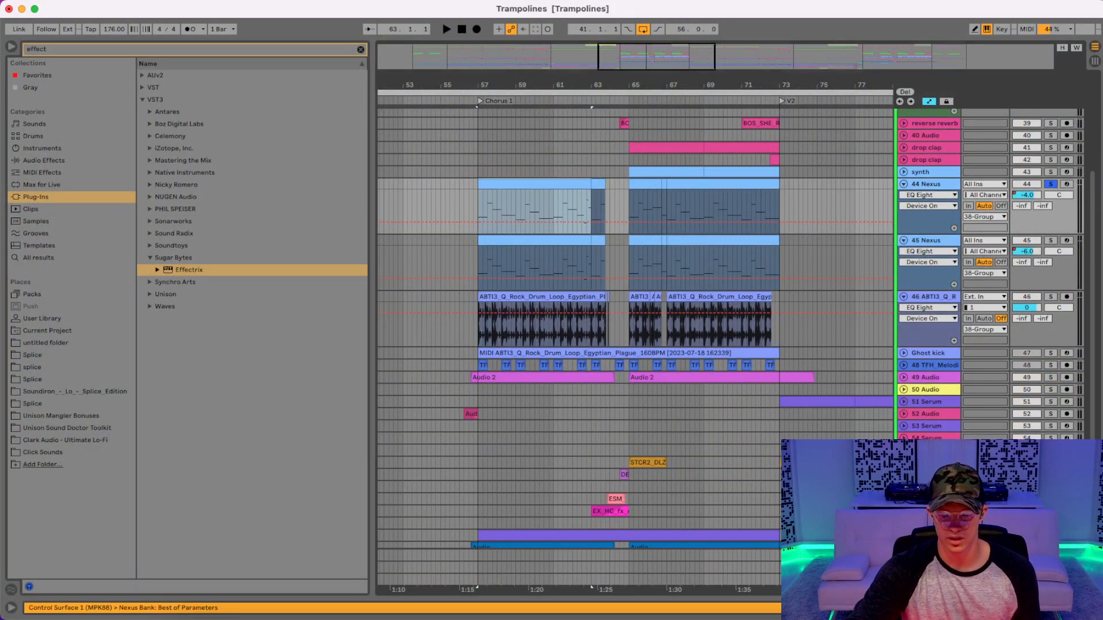
{"action": "key", "text": "shift+Tab"}
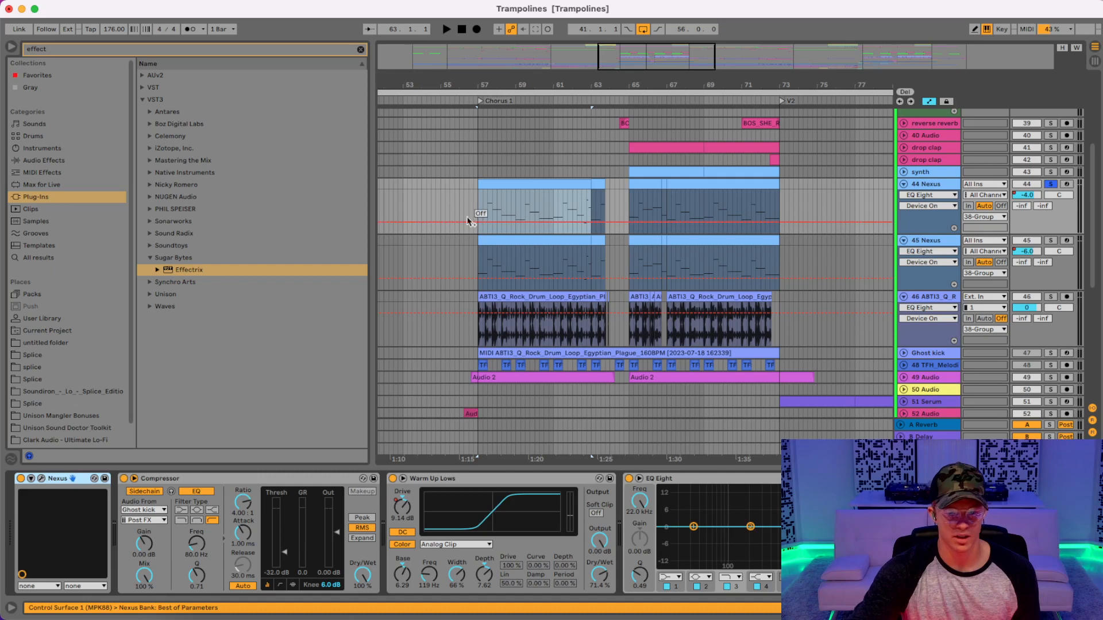
- Open track 44's Nexus instrument, dismiss the update notice, check the loaded preset and close the plug-in window
{"action": "left_click", "coordinate": [42, 479]}
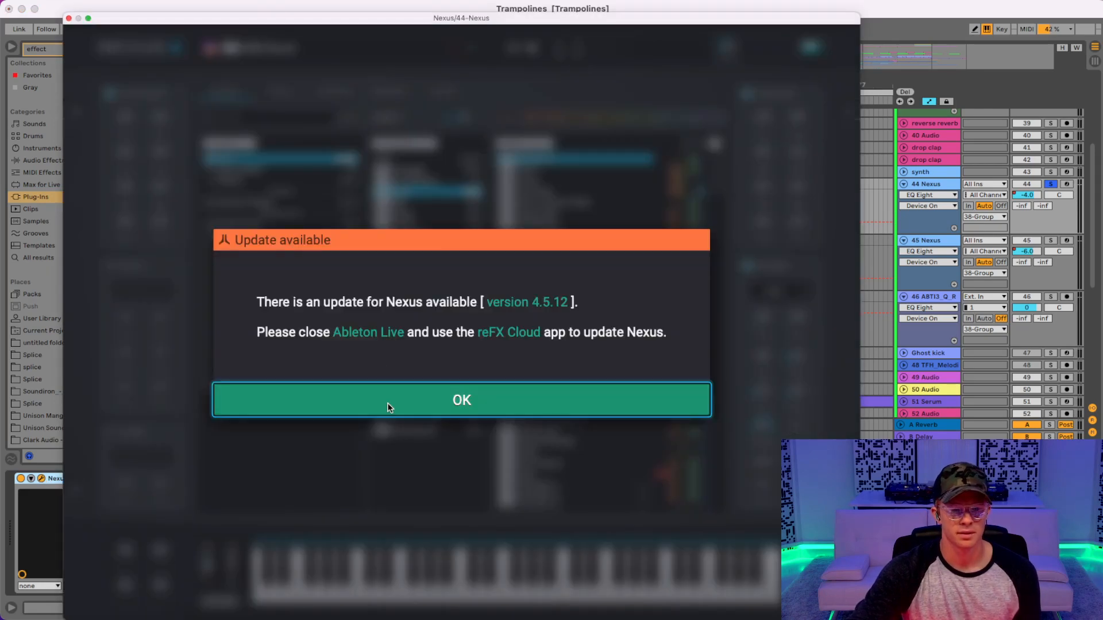
{"action": "left_click", "coordinate": [387, 402]}
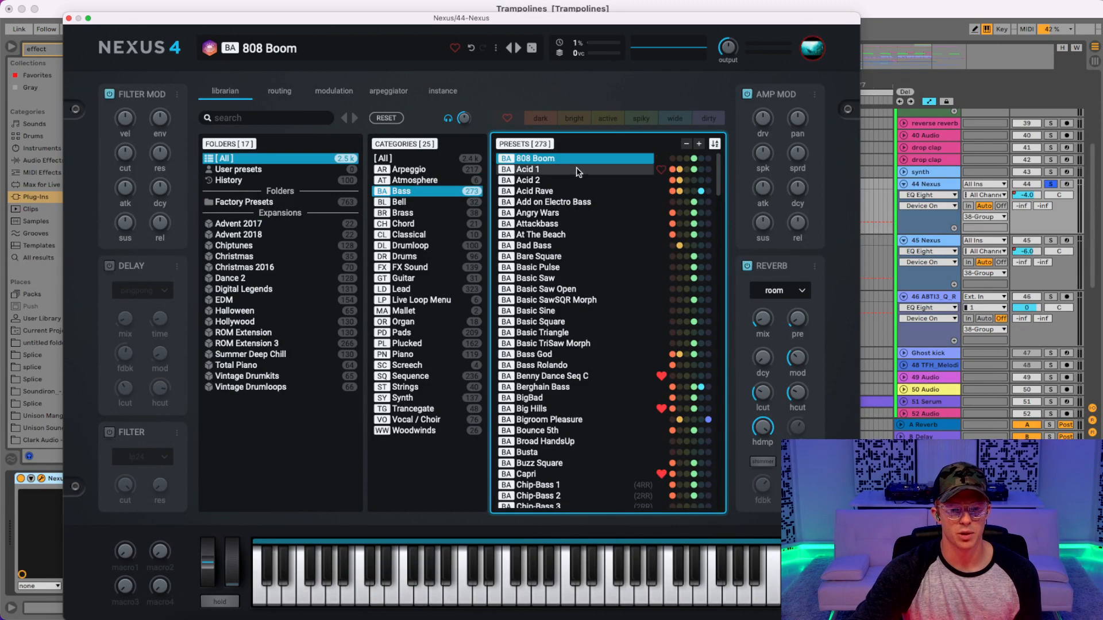
{"action": "left_click", "coordinate": [68, 18]}
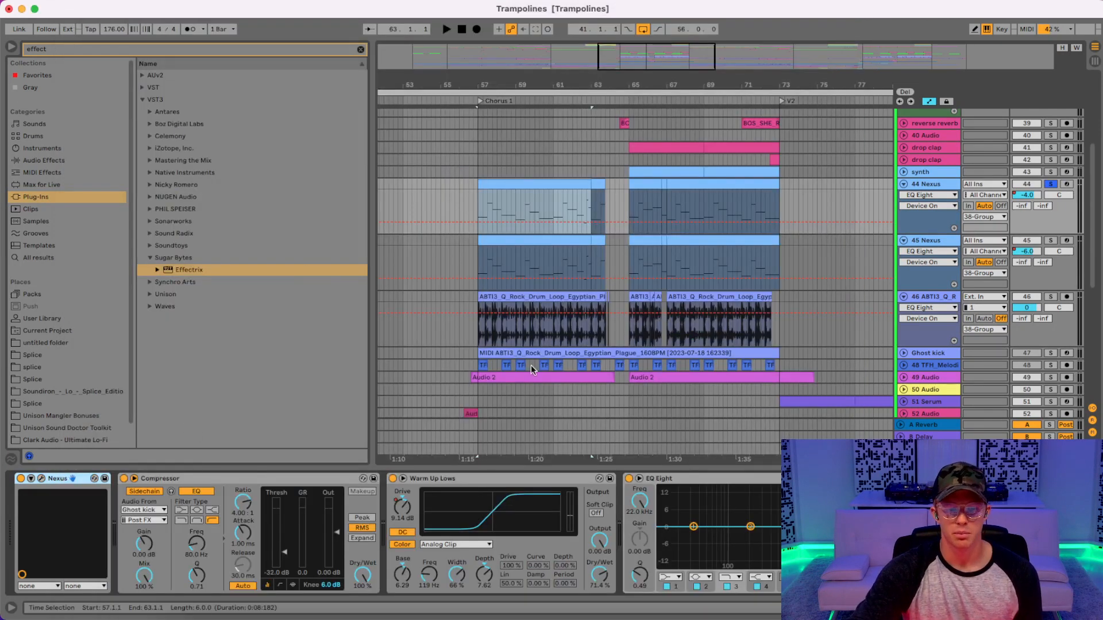
- Bypass the Compressor, Warm Up Lows and EQ Eight on track 44 and play its Chorus 1 clip without effects
{"action": "left_click", "coordinate": [123, 478]}
{"action": "left_click", "coordinate": [392, 479]}
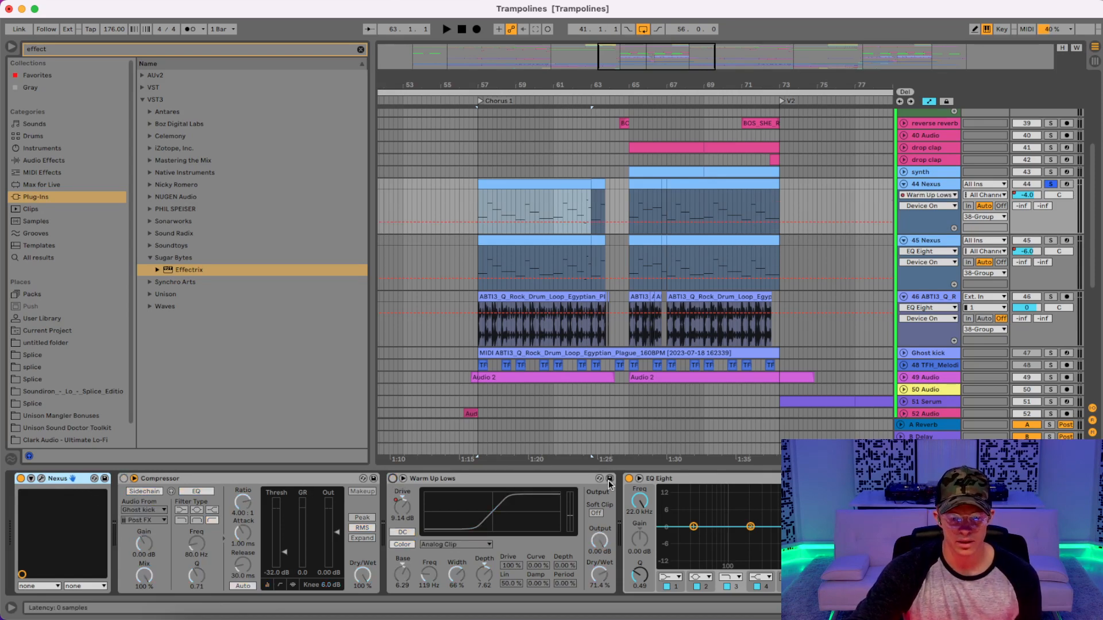
{"action": "left_click", "coordinate": [629, 479]}
{"action": "left_click", "coordinate": [958, 479]}
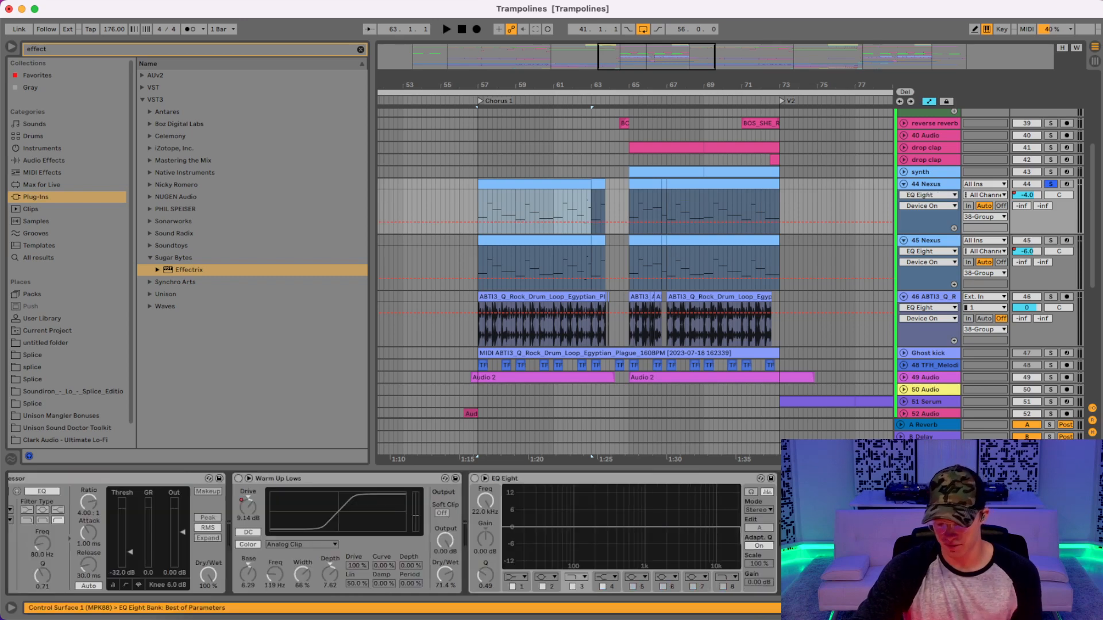
{"action": "key", "text": "Left"}
{"action": "key", "text": "Left"}
{"action": "key", "text": "Left"}
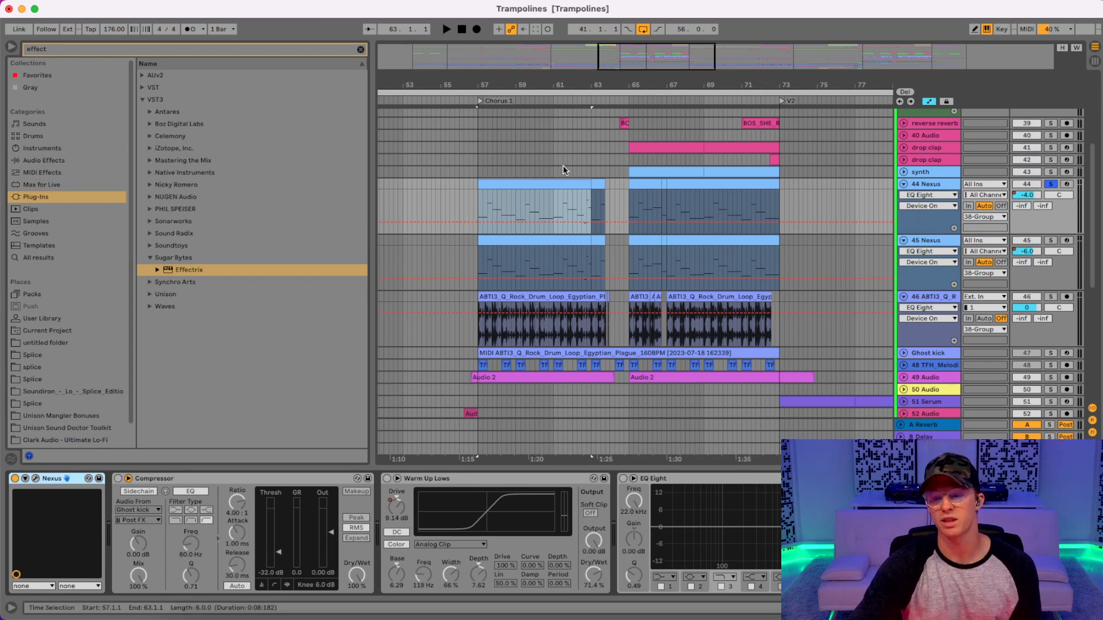
{"action": "key", "text": "space"}
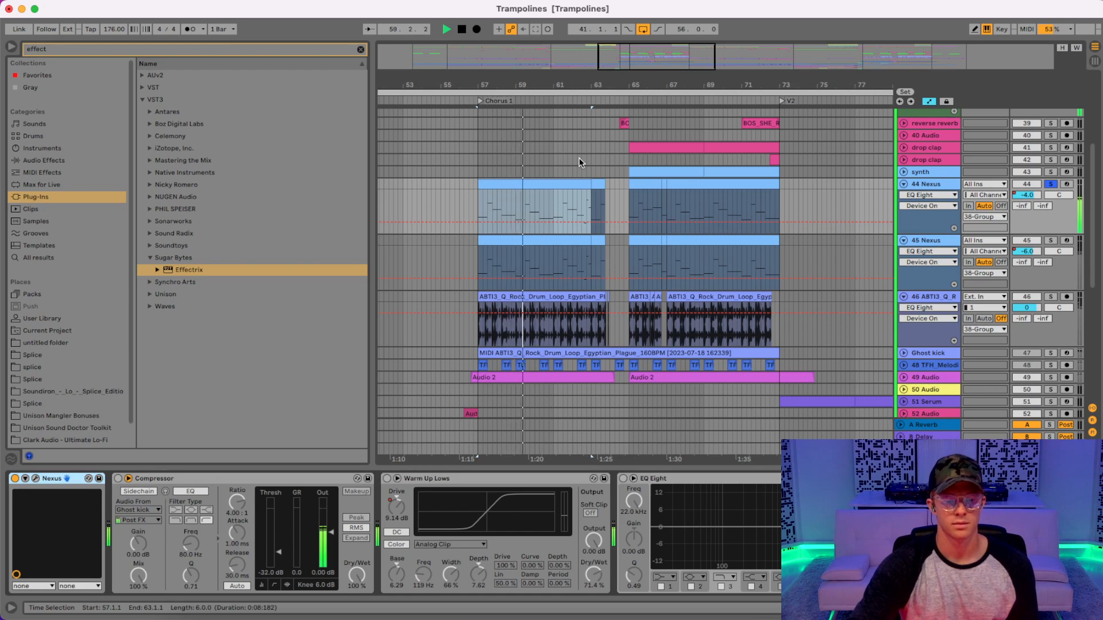
{"action": "key", "text": "space"}
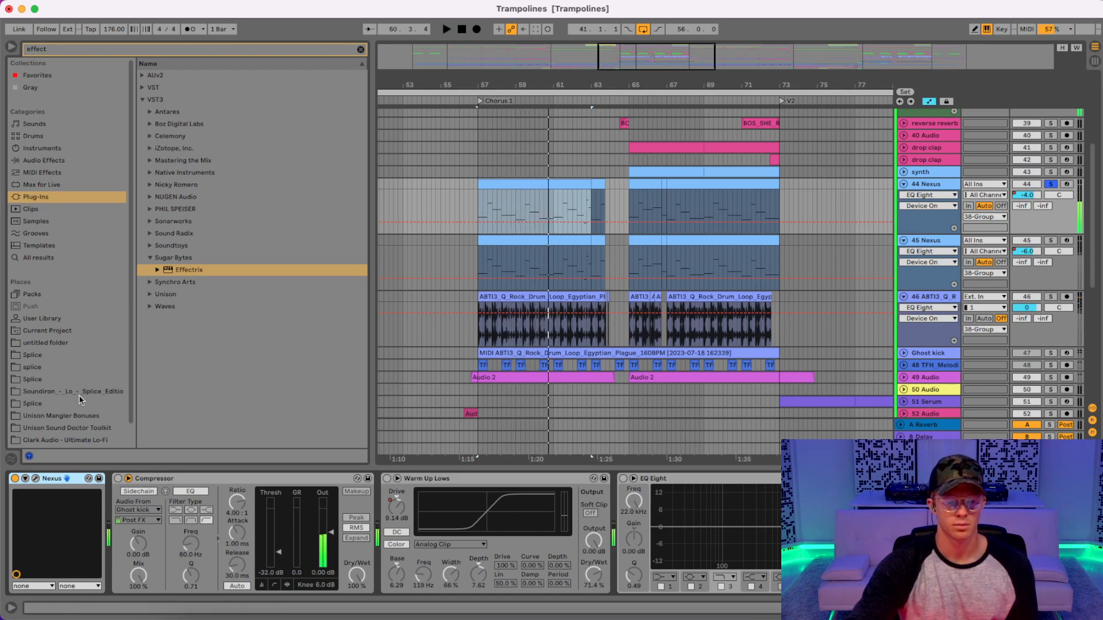
- Re-enable the Compressor, Warm Up Lows and EQ Eight on track 44 and play the Chorus 1 clip again with effects
{"action": "left_click", "coordinate": [118, 479]}
{"action": "left_click", "coordinate": [387, 479]}
{"action": "left_click", "coordinate": [623, 479]}
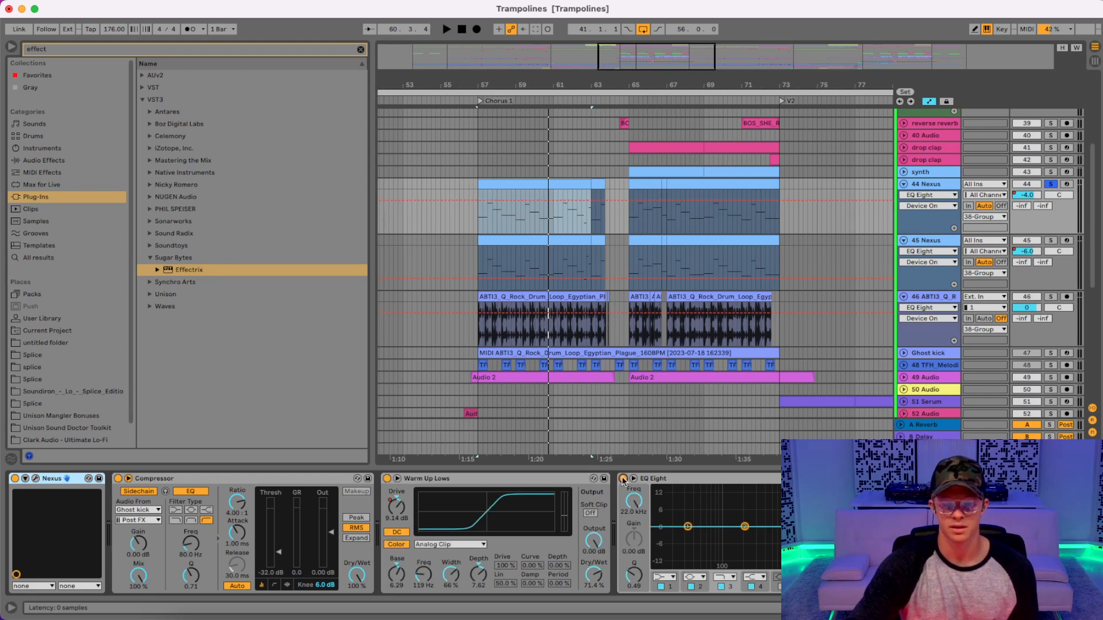
{"action": "key", "text": "space"}
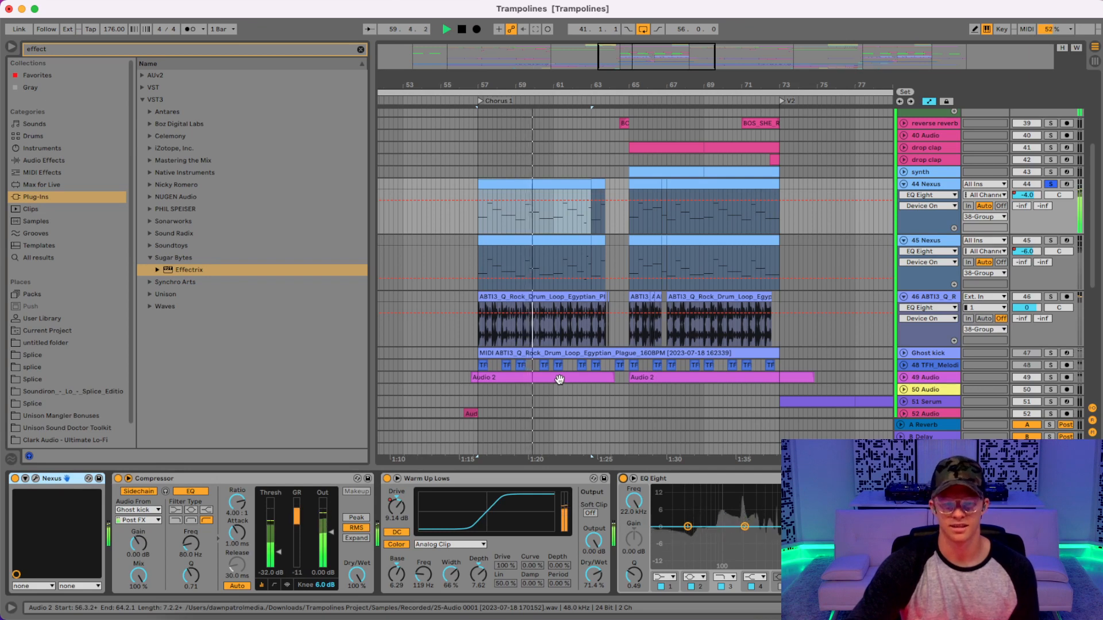
{"action": "key", "text": "space"}
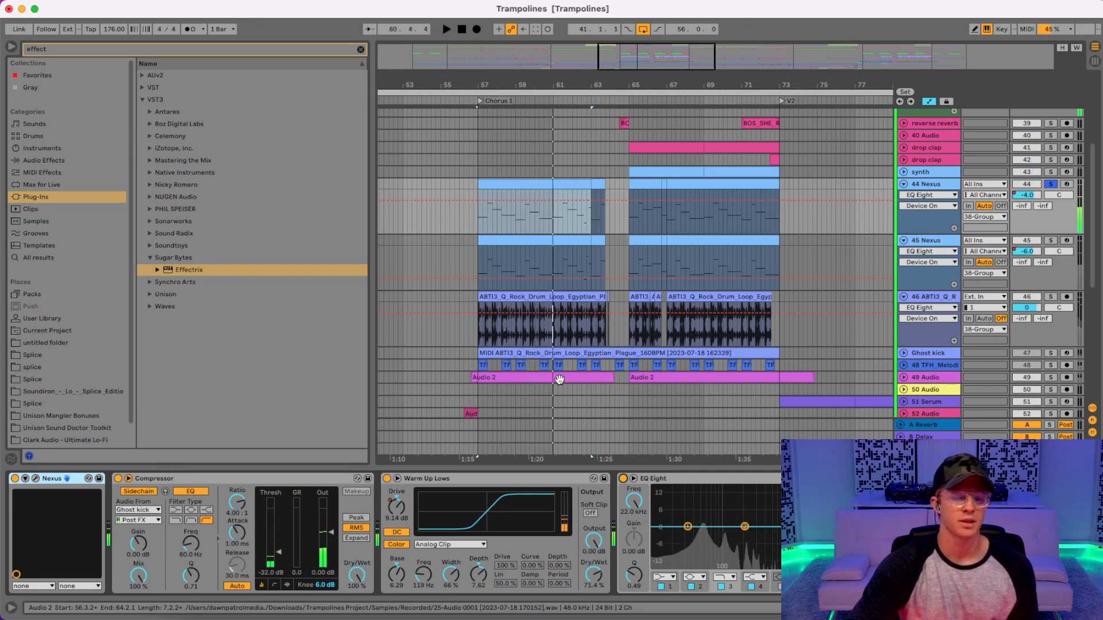
- Search the Audio Effects for "satur", locate the Saturator preset Warm Up Lows.adv under Drive & Color, and select track 44's Warm Up Lows device
{"action": "left_click", "coordinate": [425, 478]}
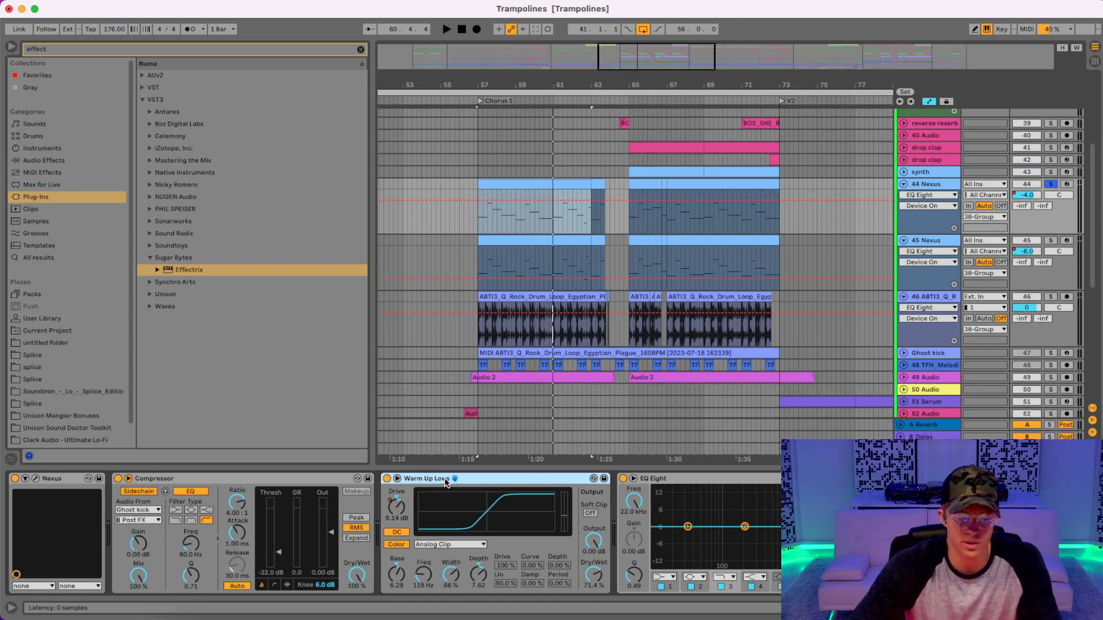
{"action": "left_click", "coordinate": [361, 50]}
{"action": "type", "text": "satur"}
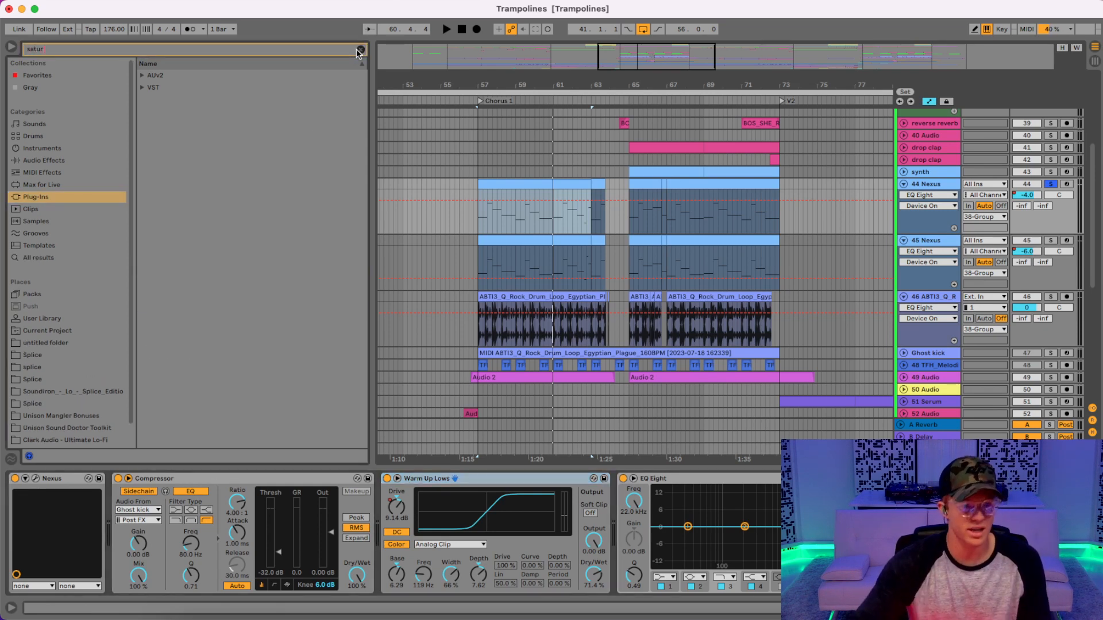
{"action": "left_click", "coordinate": [55, 162]}
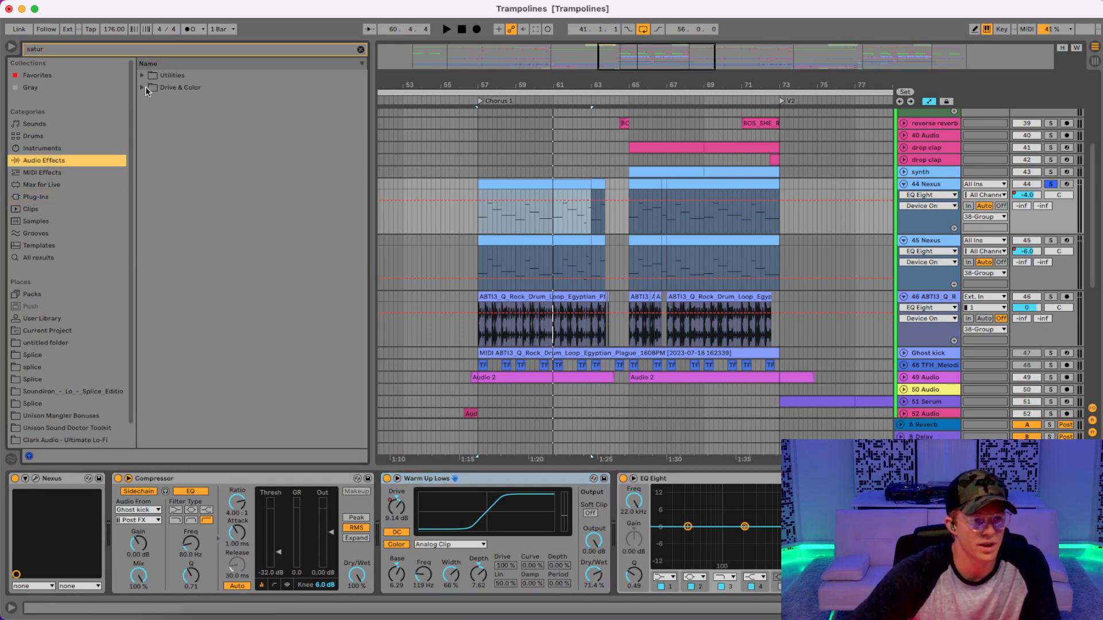
{"action": "left_click", "coordinate": [145, 87]}
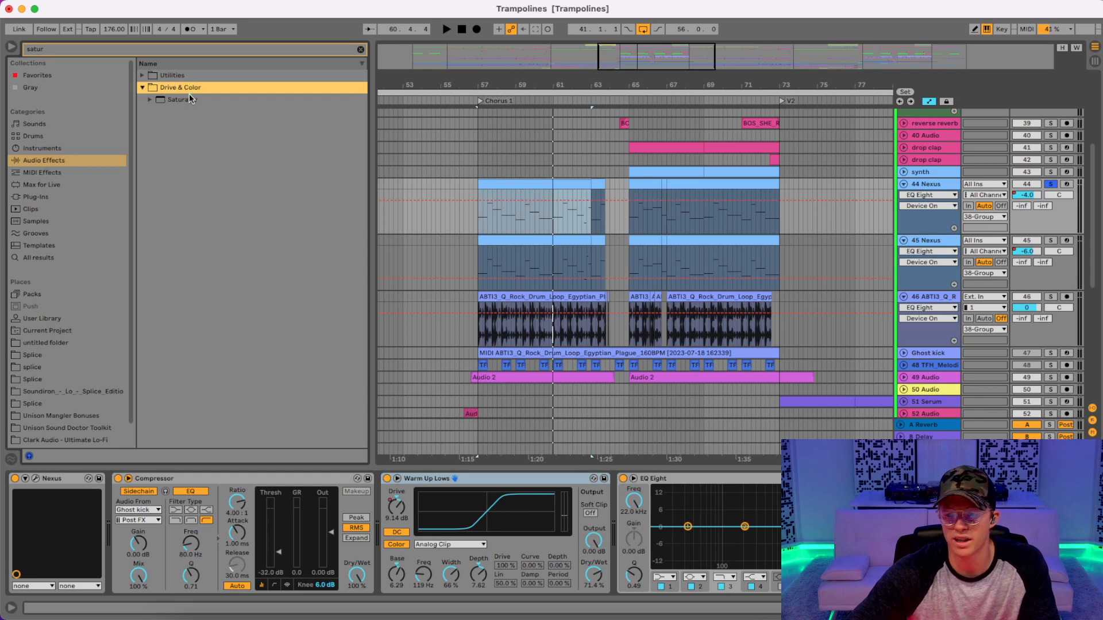
{"action": "left_click", "coordinate": [150, 99]}
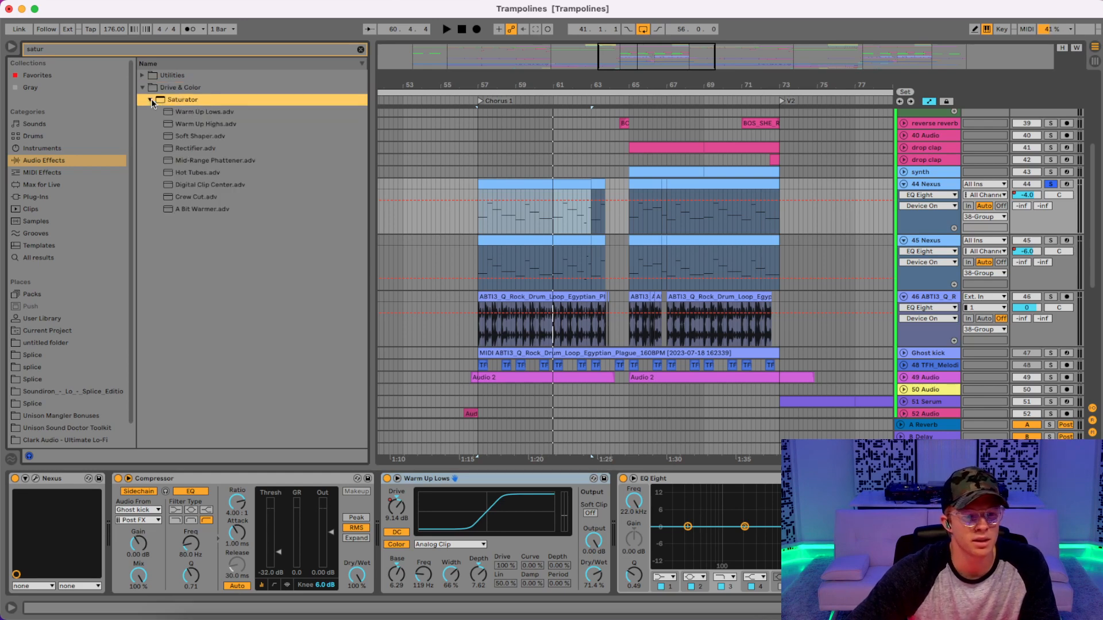
{"action": "left_click", "coordinate": [224, 112]}
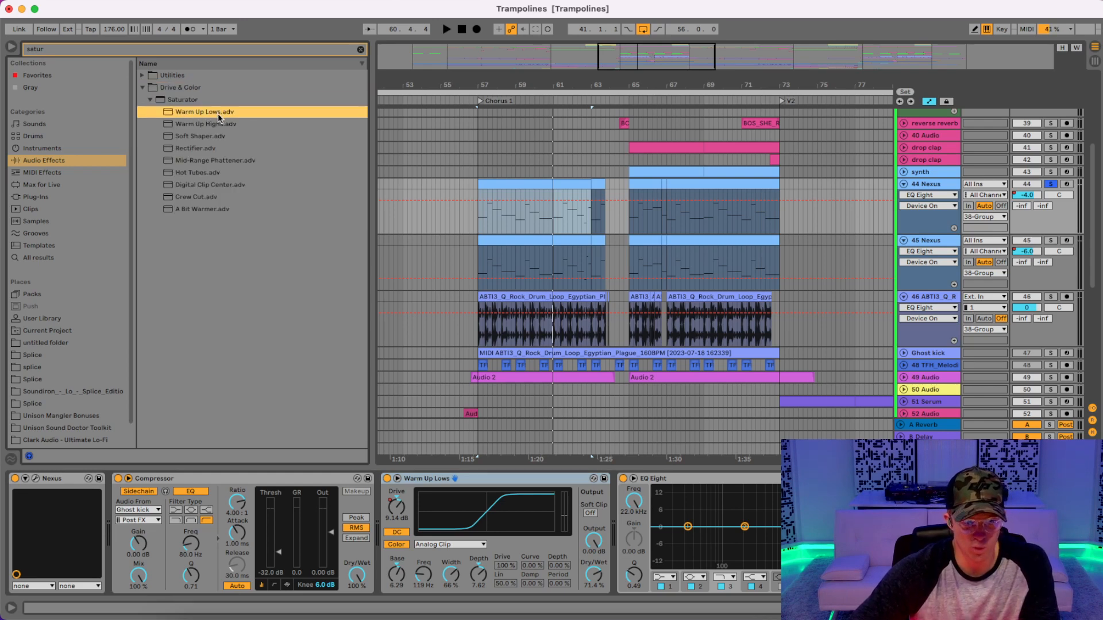
{"action": "left_click", "coordinate": [469, 481]}
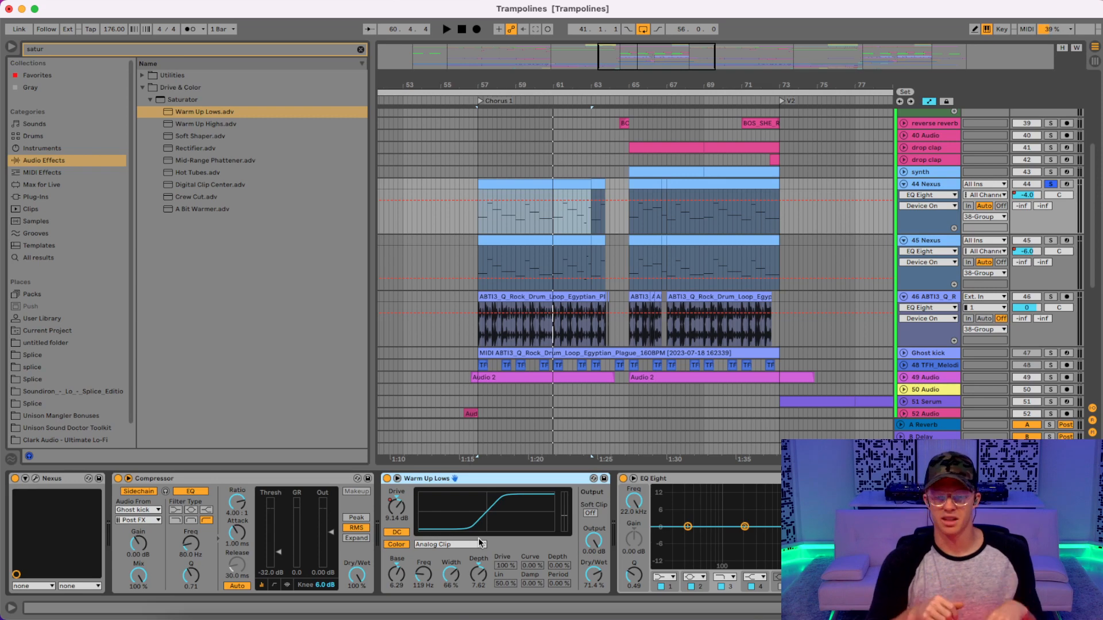
{"action": "left_click", "coordinate": [929, 188]}
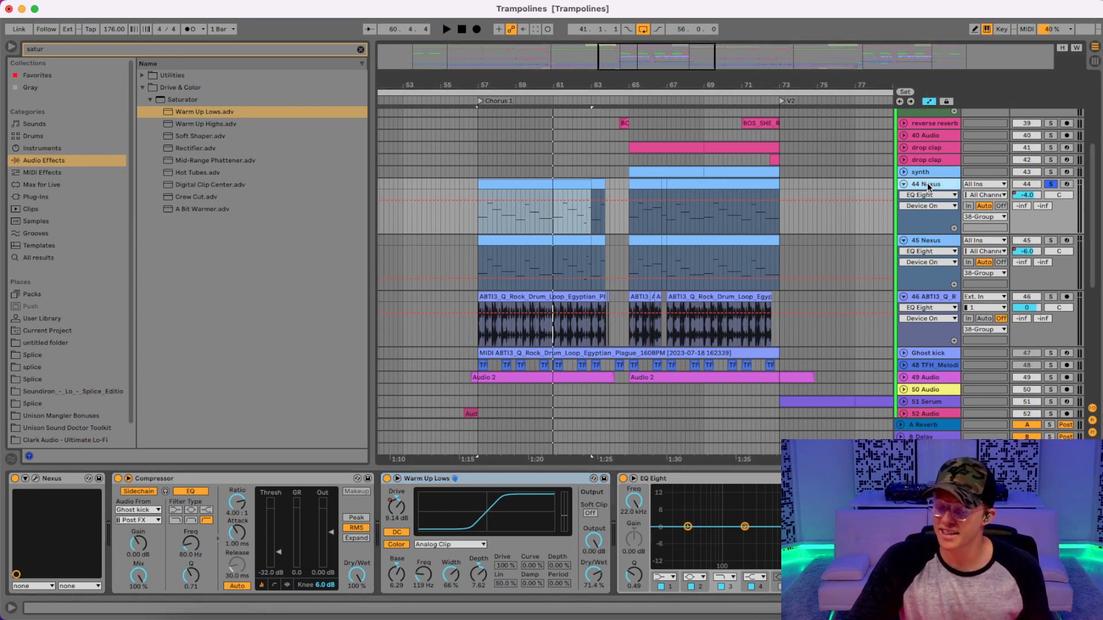
{"action": "left_click", "coordinate": [941, 244]}
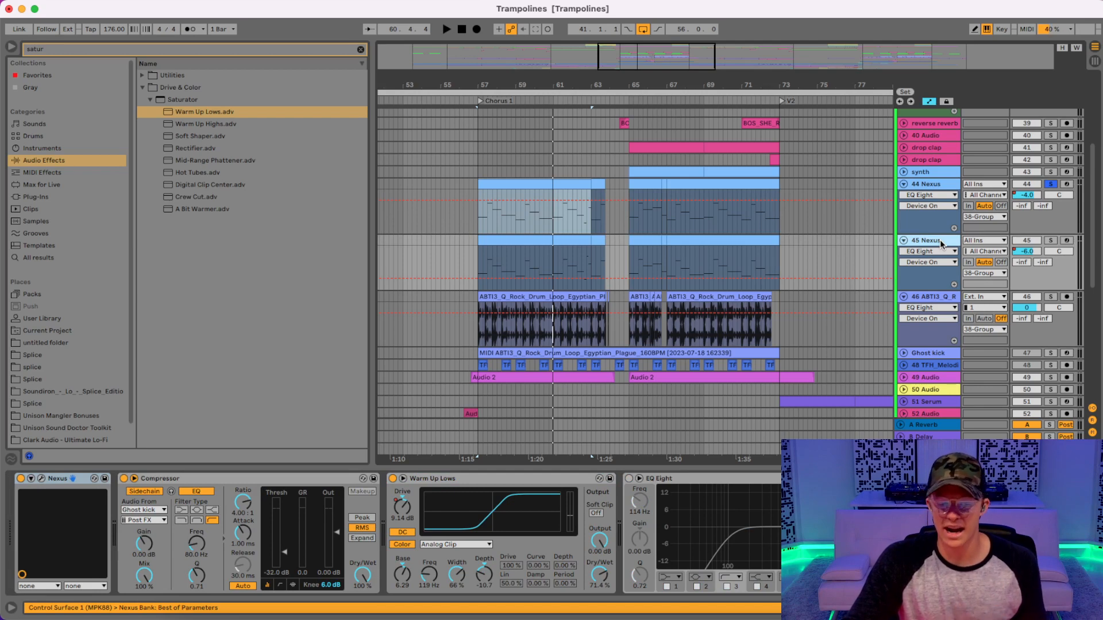
{"action": "left_click", "coordinate": [1050, 241]}
{"action": "key", "text": "space"}
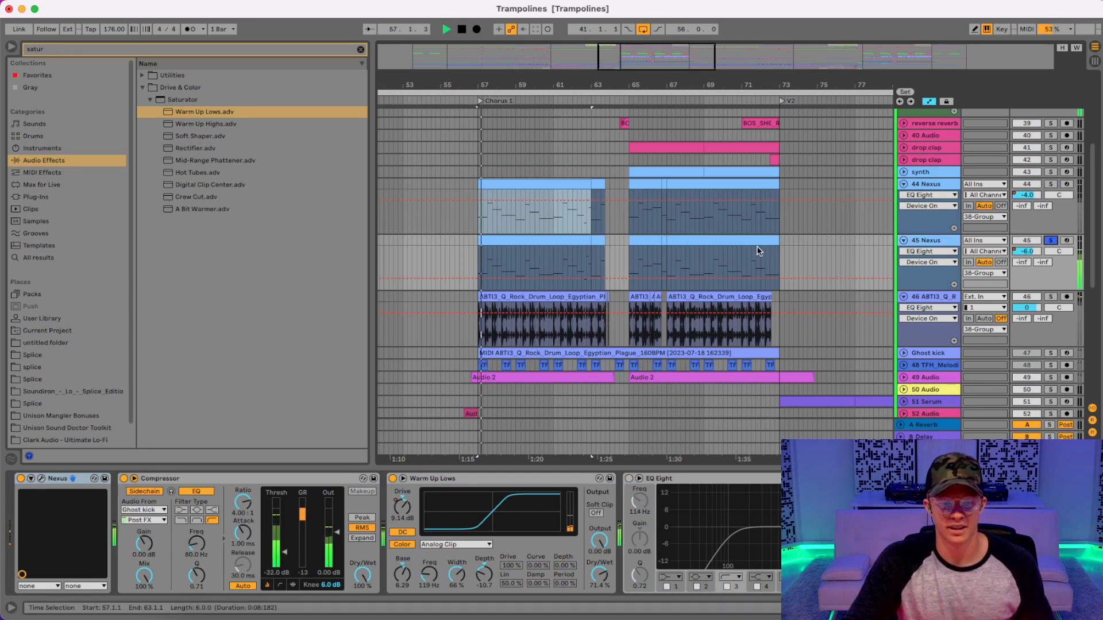
{"action": "key", "text": "space"}
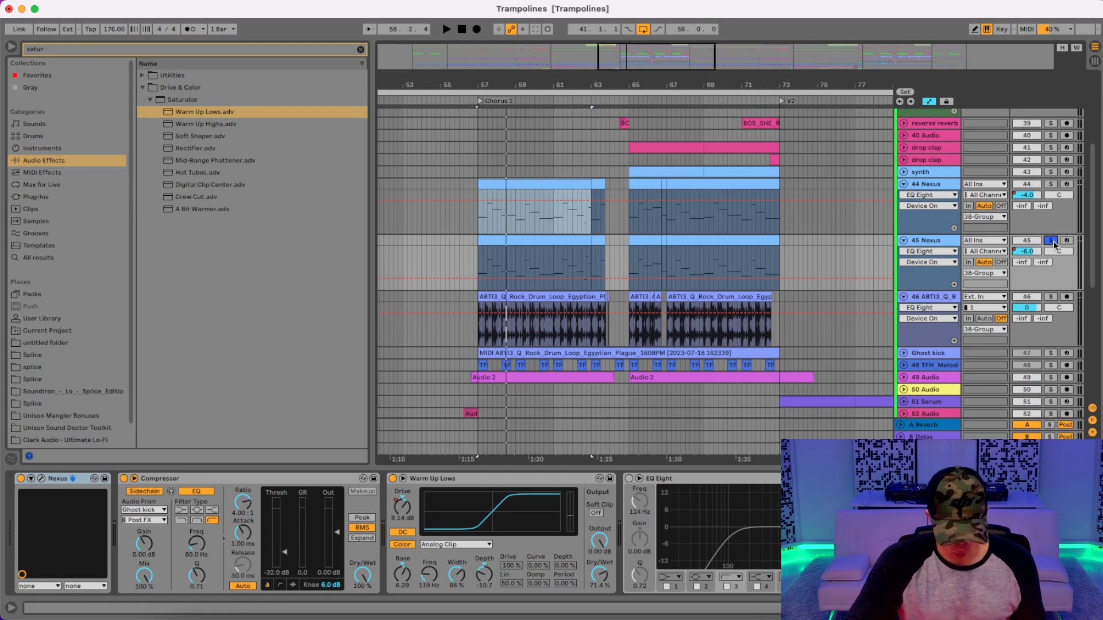
- Solo tracks 44 and 45 Nexus together and play both layers from the start of Chorus 1
{"action": "left_click", "coordinate": [1049, 185]}
{"action": "left_click", "coordinate": [1050, 241], "text": "super"}
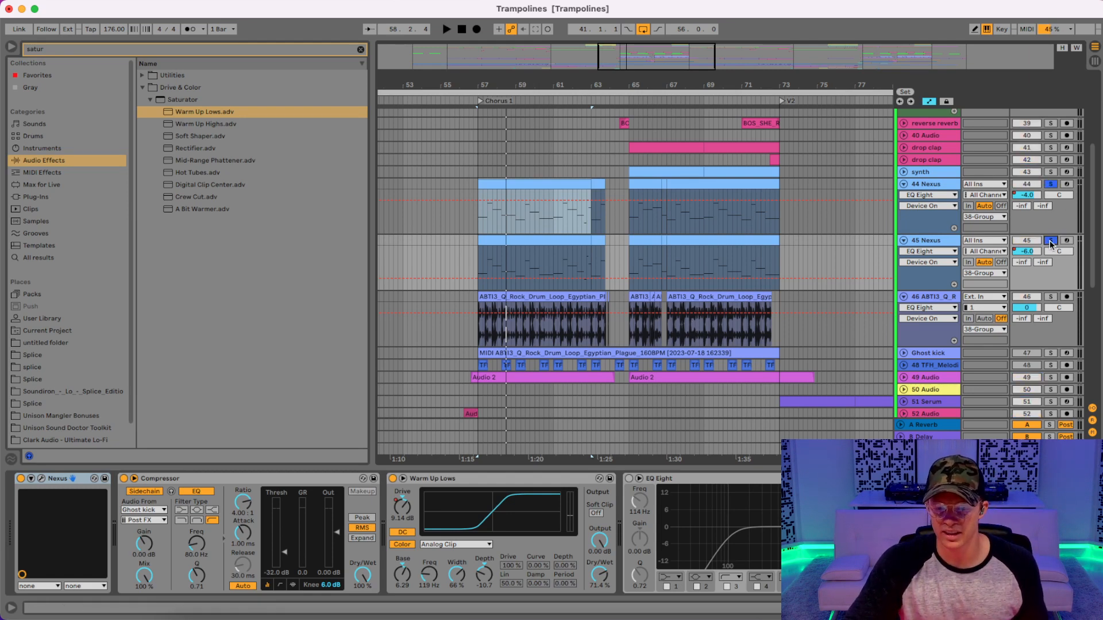
{"action": "key", "text": "space"}
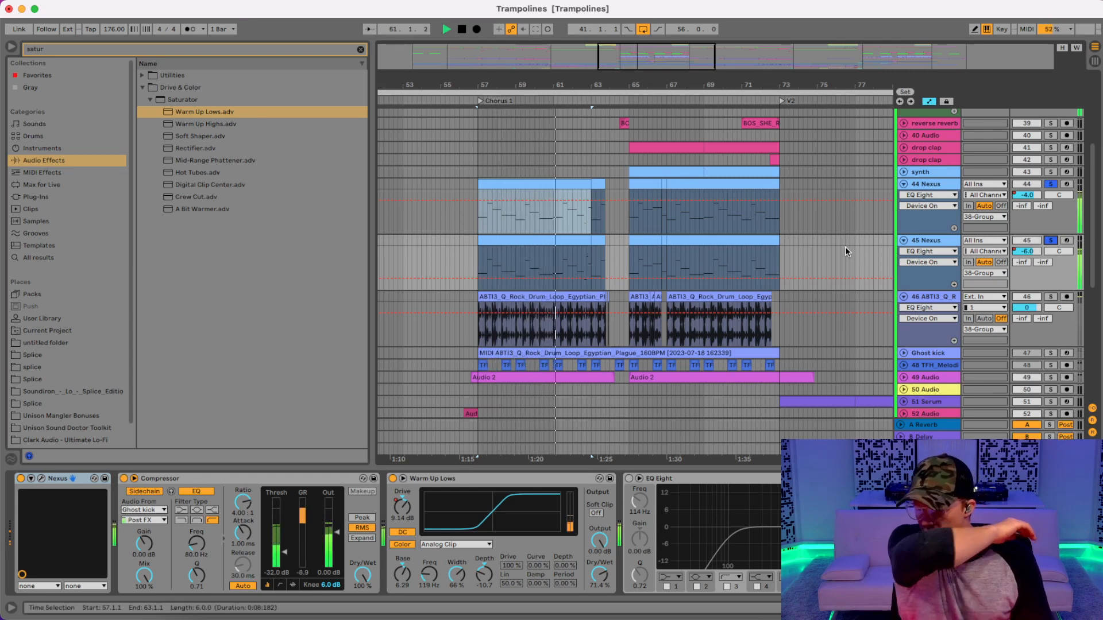
{"action": "key", "text": "space"}
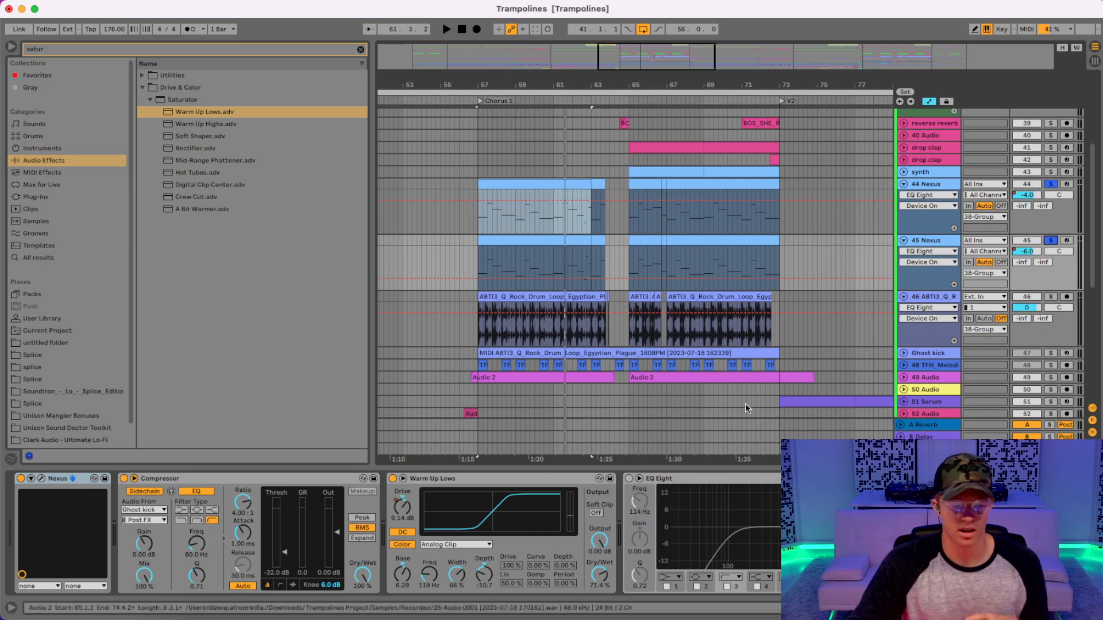
- Inspect the sidechain Compressor on track 45 Nexus and the one on track 44 Nexus
{"action": "left_click", "coordinate": [268, 476]}
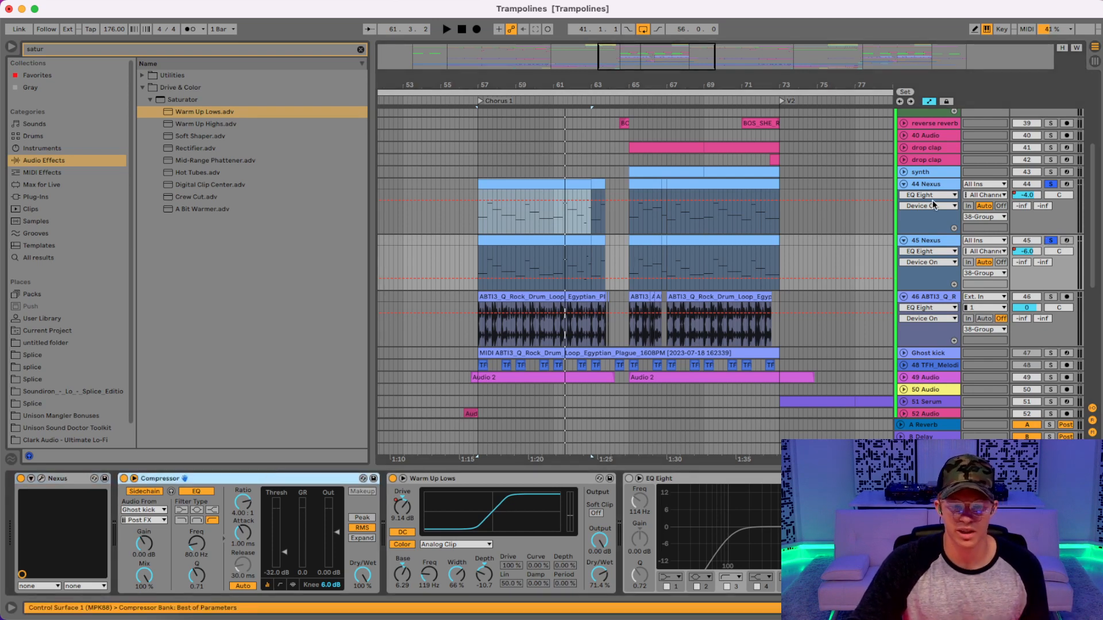
{"action": "left_click", "coordinate": [933, 187]}
{"action": "left_click", "coordinate": [293, 480]}
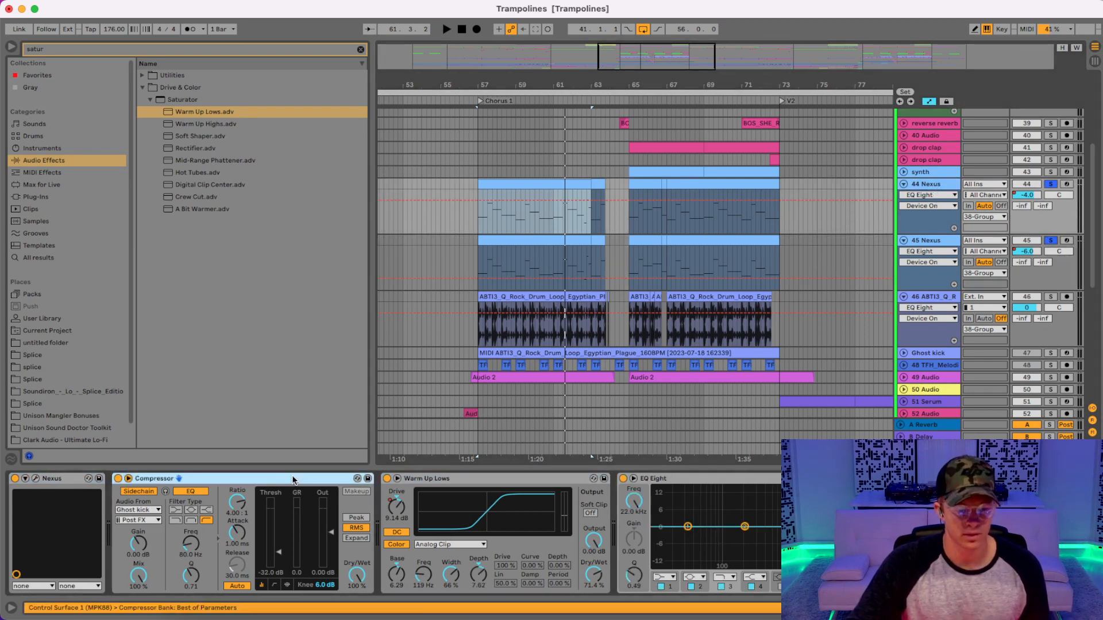
- Solo track 44 Nexus alone and play it from the start of Chorus 1, and repeat this with track 45 Nexus alone
{"action": "left_click", "coordinate": [1049, 184]}
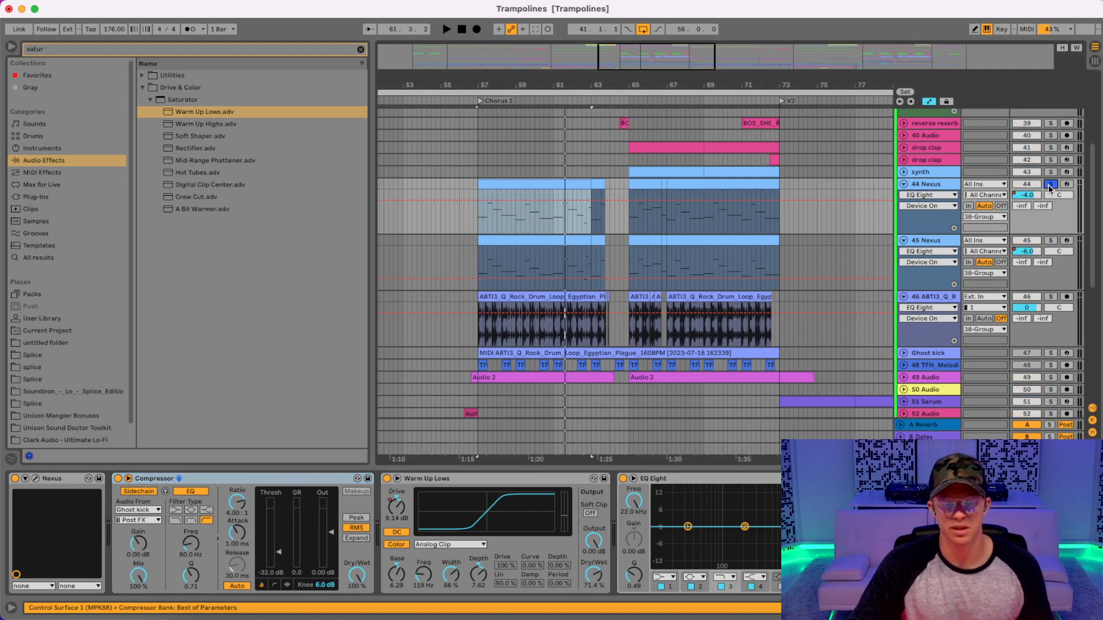
{"action": "key", "text": "space"}
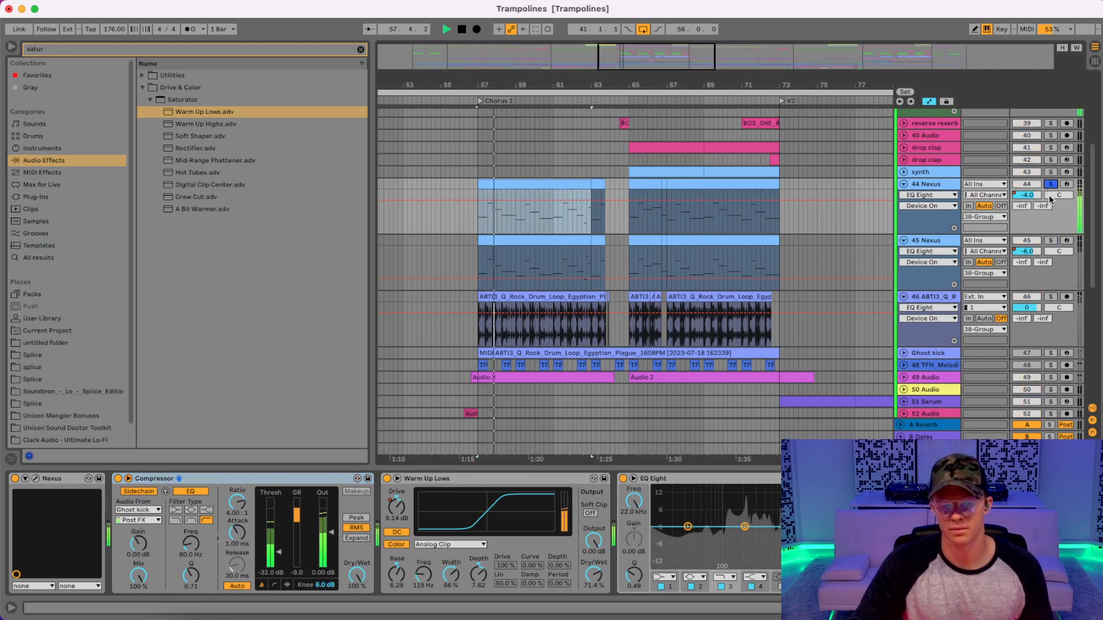
{"action": "left_click", "coordinate": [1050, 240]}
{"action": "key", "text": "space"}
{"action": "key", "text": "space"}
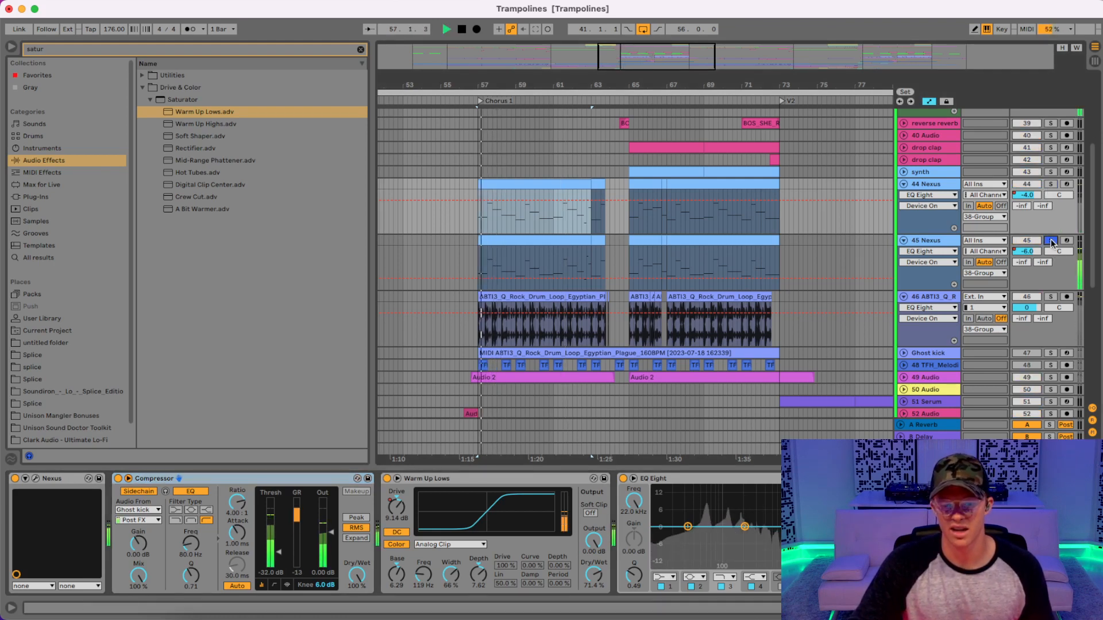
{"action": "key", "text": "space"}
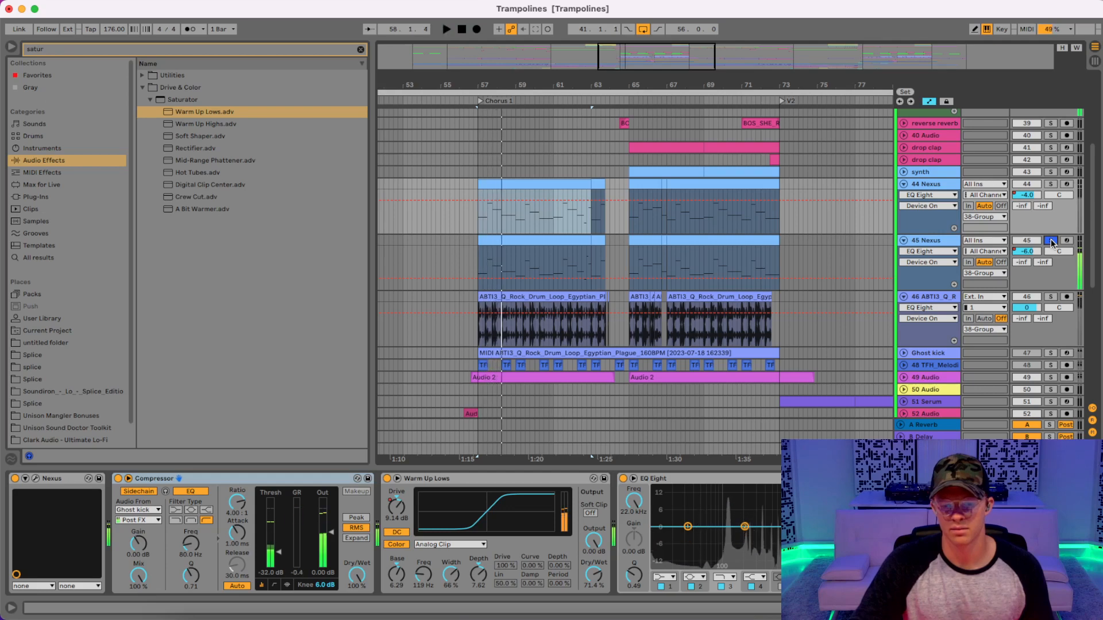
- Play tracks 44 and 45 Nexus soloed together from the start of Chorus 1, and clear the solos
{"action": "left_click", "coordinate": [1055, 184]}
{"action": "key", "text": "space"}
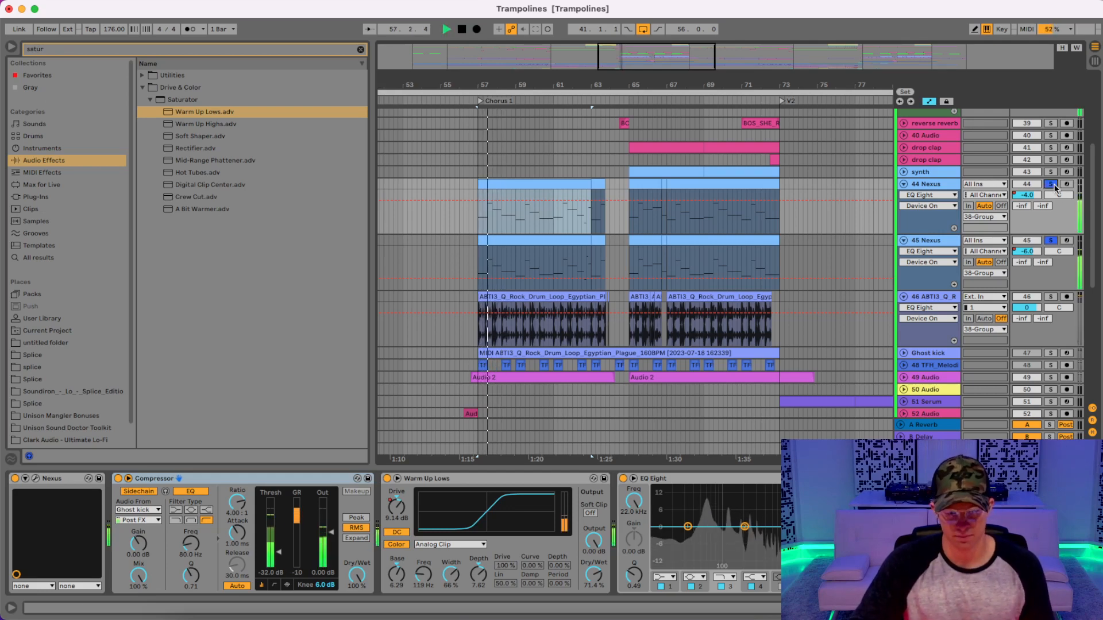
{"action": "key", "text": "space"}
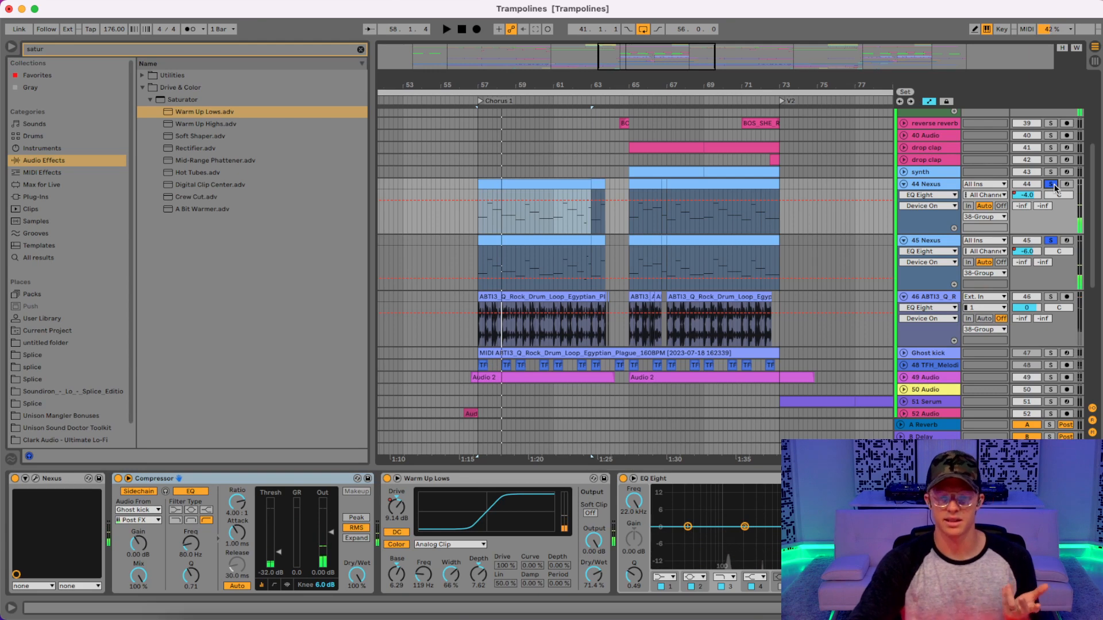
{"action": "left_click", "coordinate": [1054, 184]}
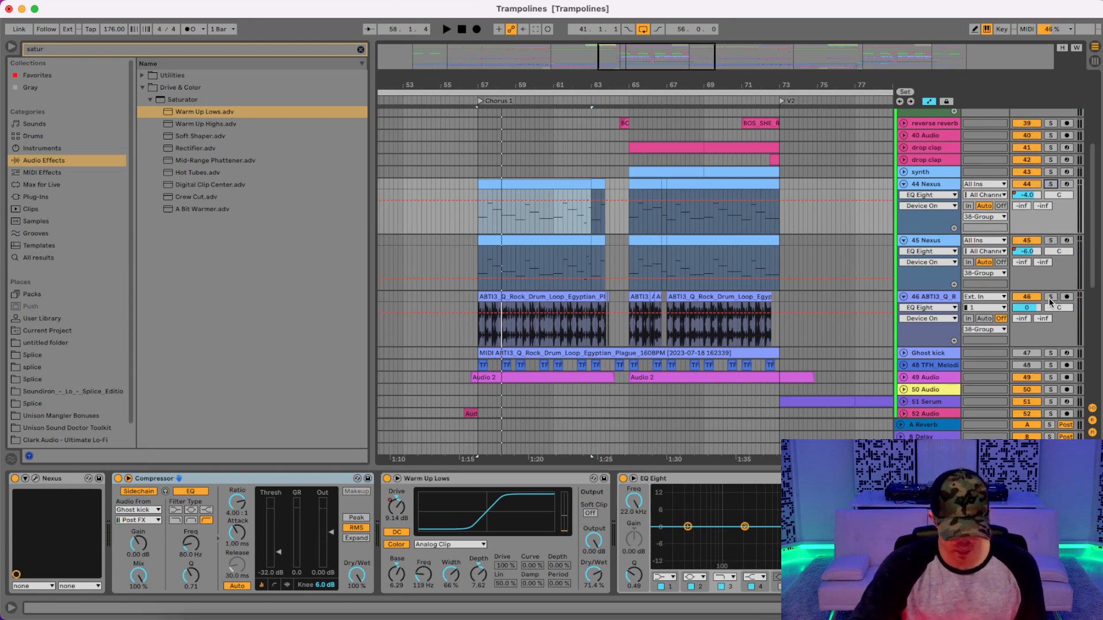
- Solo the track 46 drum loop together with both Nexus tracks and play Chorus 1 through to the gap after bar 64
{"action": "left_click", "coordinate": [1050, 296]}
{"action": "left_click", "coordinate": [1050, 242], "text": "super"}
{"action": "left_click", "coordinate": [1049, 184], "text": "super"}
{"action": "key", "text": "space"}
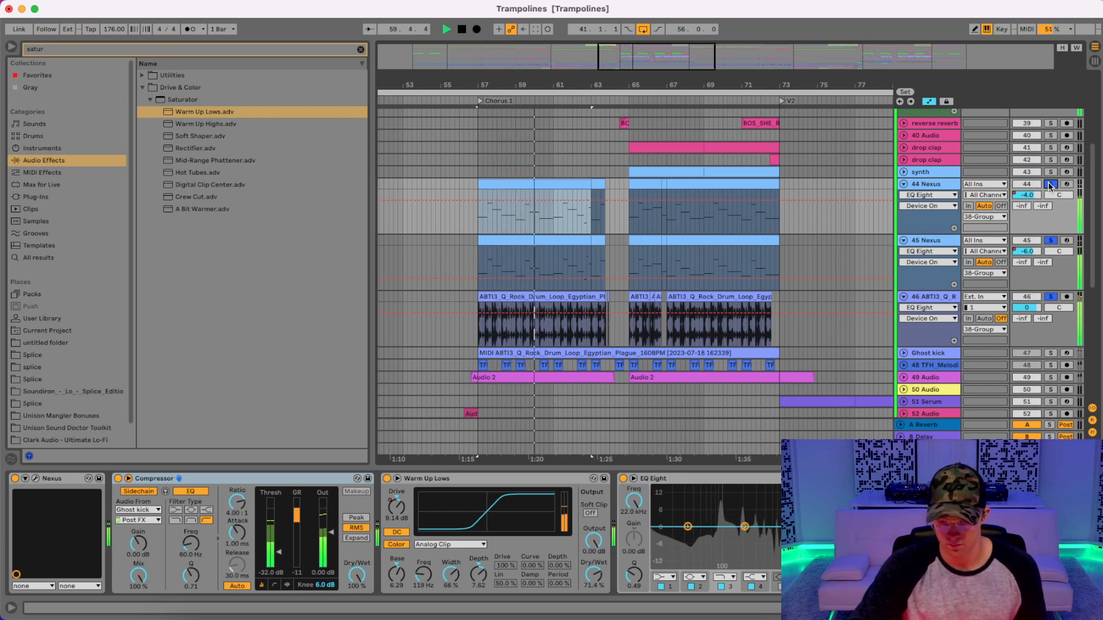
{"action": "left_click_drag", "start_coordinate": [556, 82], "coordinate": [552, 80]}
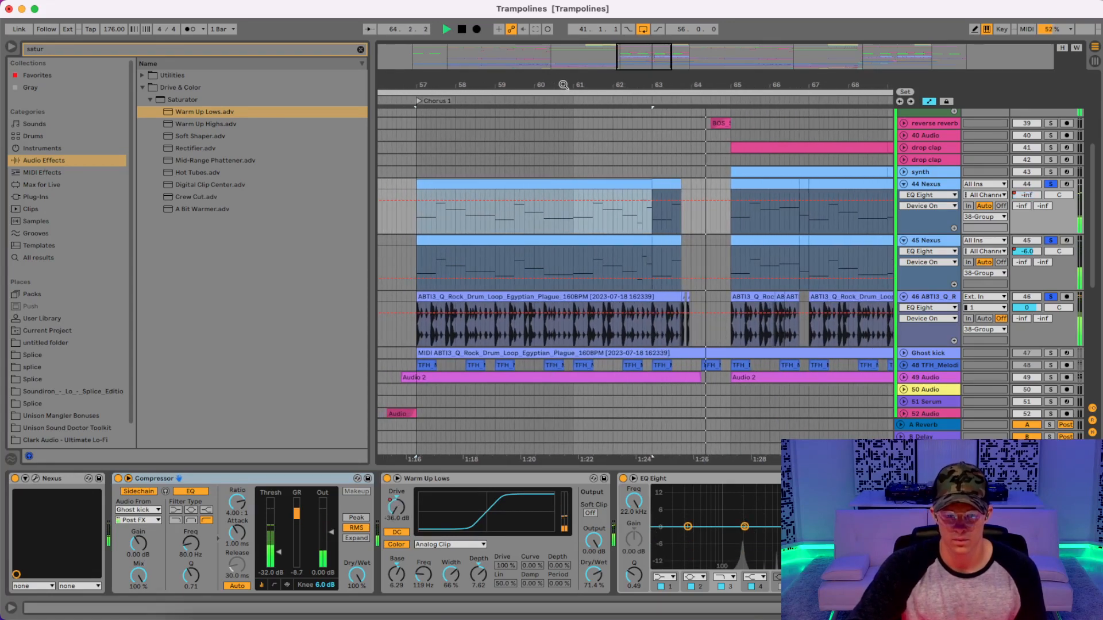
{"action": "key", "text": "space"}
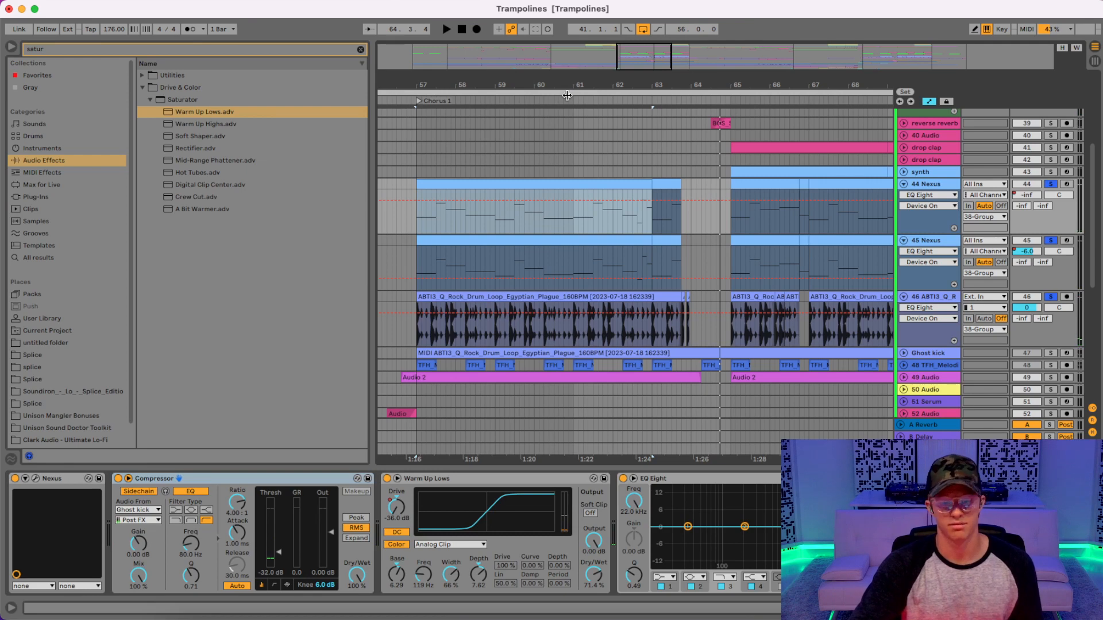
- Highlight both Nexus tracks across the whole of Chorus 1 up to about bar 73, and clear the selection
{"action": "left_click_drag", "start_coordinate": [578, 87], "coordinate": [551, 71]}
{"action": "scroll", "coordinate": [615, 248], "scroll_direction": "down", "scroll_amount": 3}
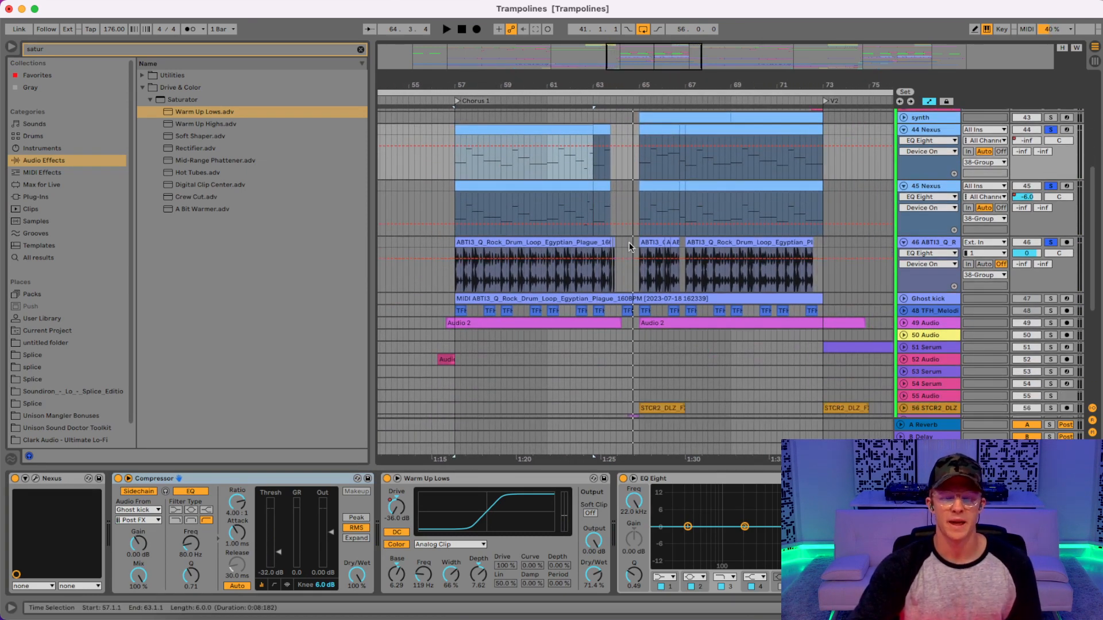
{"action": "left_click_drag", "start_coordinate": [827, 202], "coordinate": [433, 131]}
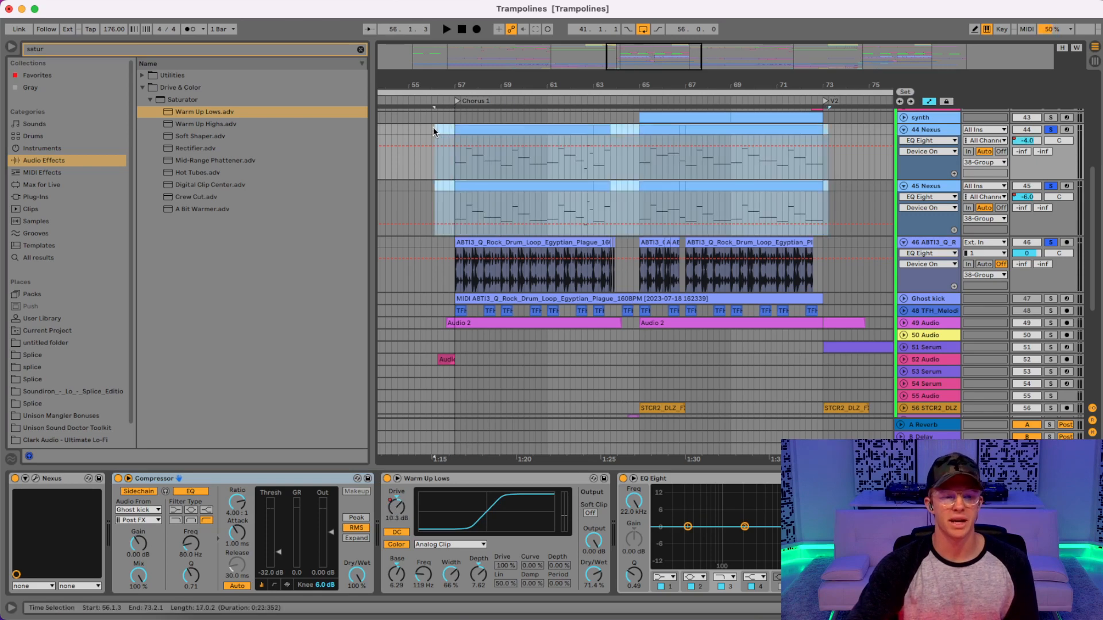
{"action": "left_click", "coordinate": [853, 208]}
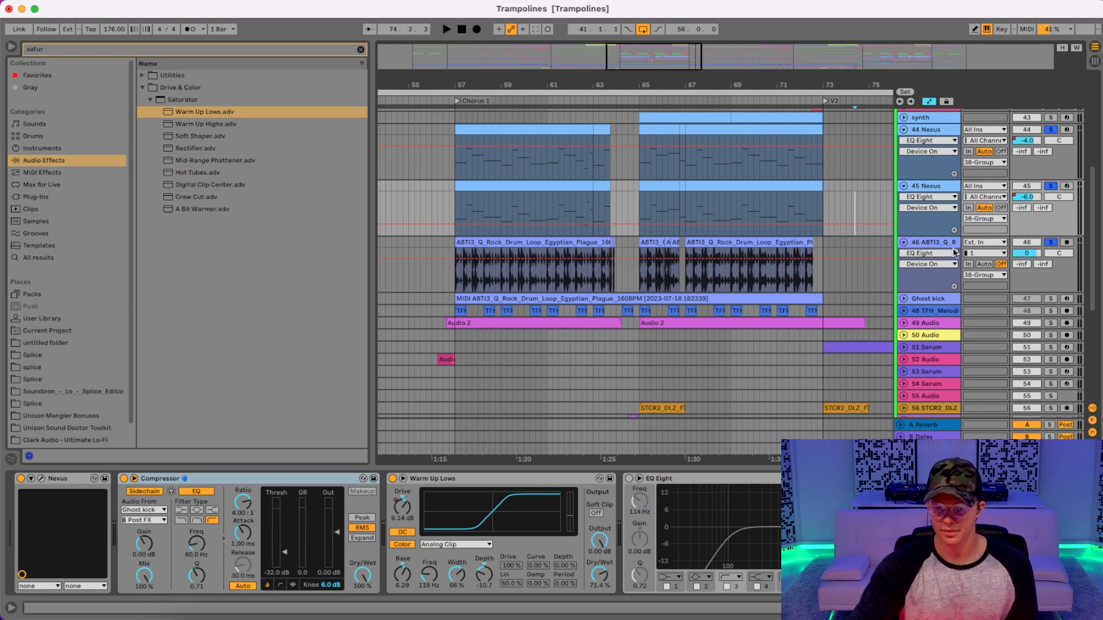
- Unfold the Ghost kick track, show its Drums to MIDI device chain, and fold the track again
{"action": "left_click", "coordinate": [903, 299]}
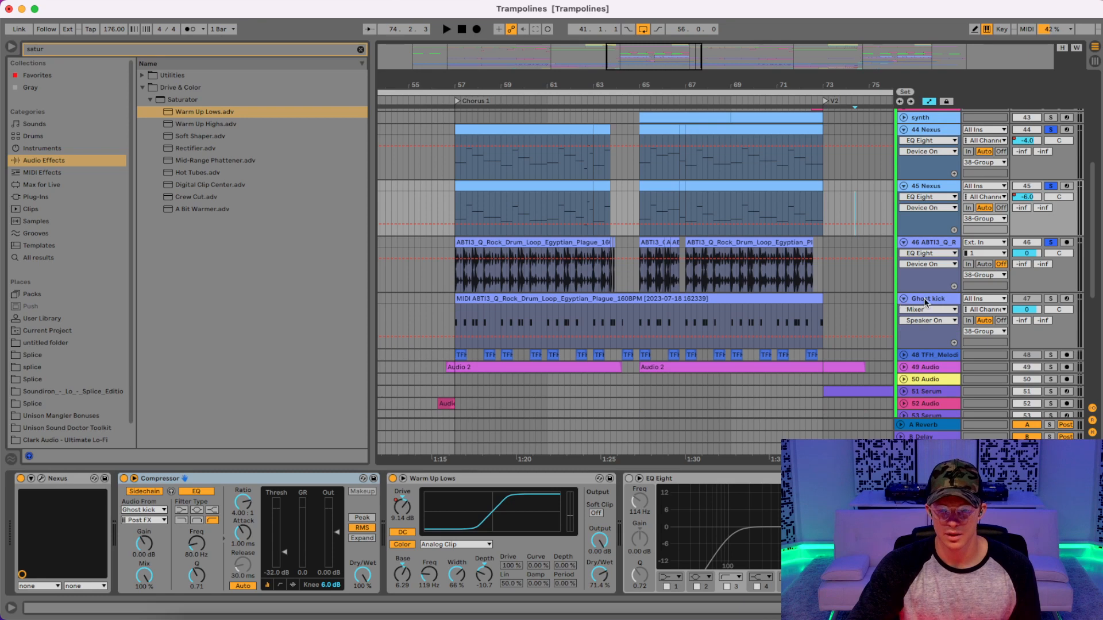
{"action": "left_click", "coordinate": [926, 299]}
{"action": "left_click", "coordinate": [903, 299]}
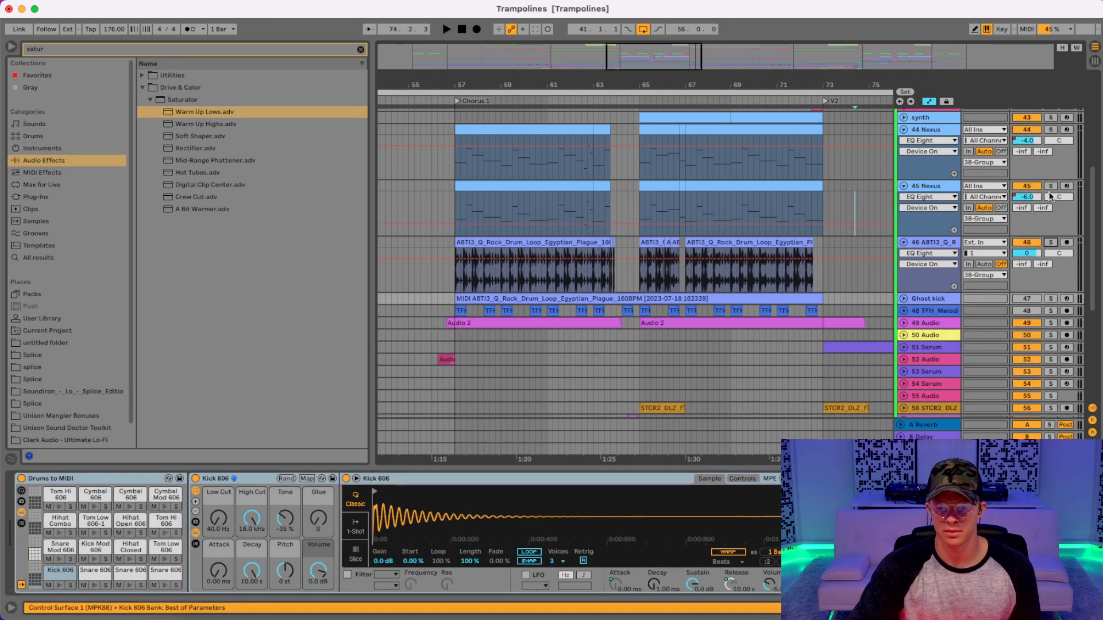
- Unfold and select track 49 Audio, and fold tracks 44, 45 and 46
{"action": "scroll", "coordinate": [839, 281], "scroll_direction": "down", "scroll_amount": 2}
{"action": "left_click", "coordinate": [903, 298]}
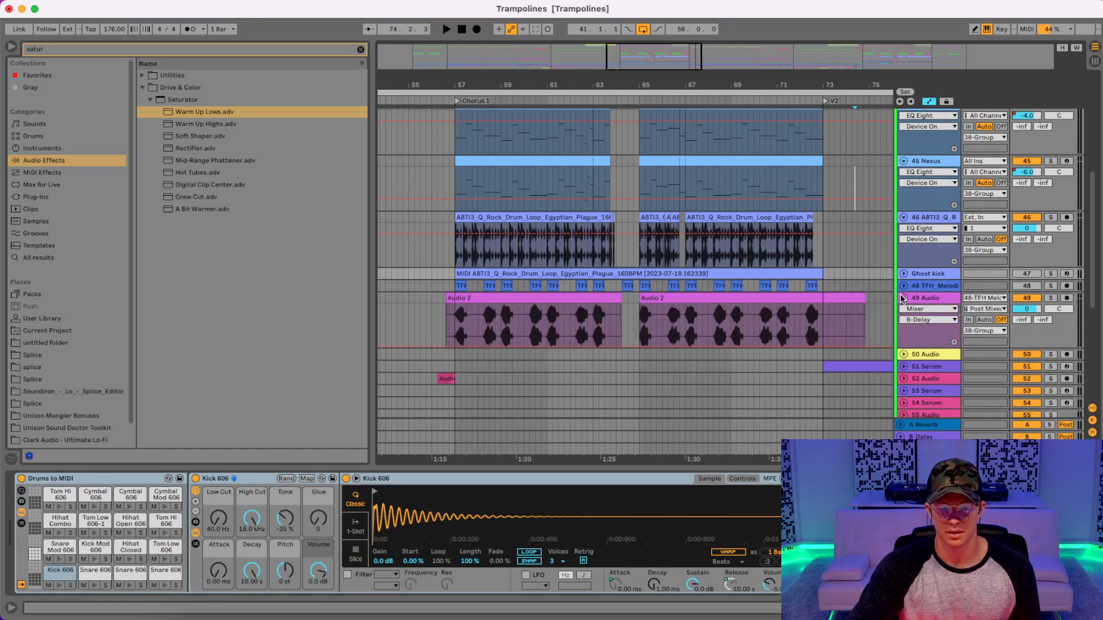
{"action": "left_click", "coordinate": [926, 298]}
{"action": "left_click", "coordinate": [902, 217]}
{"action": "left_click", "coordinate": [902, 161]}
{"action": "left_click", "coordinate": [904, 164]}
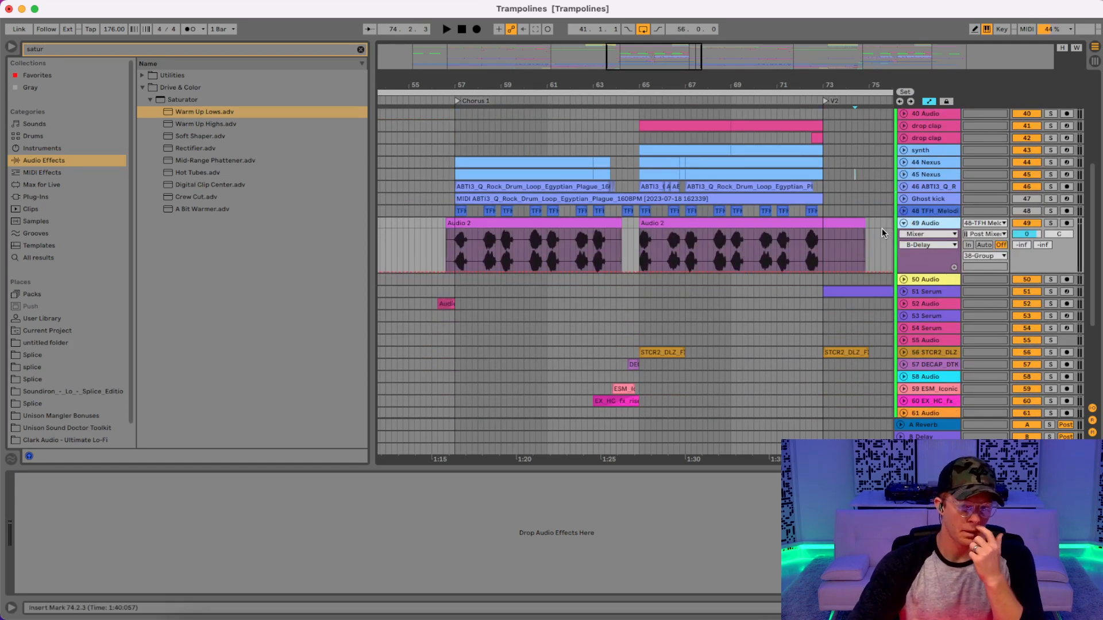
- Unfold track 48 TFH_Melodi, solo it and play its brass stabs from the start of Chorus 1
{"action": "left_click", "coordinate": [1051, 223]}
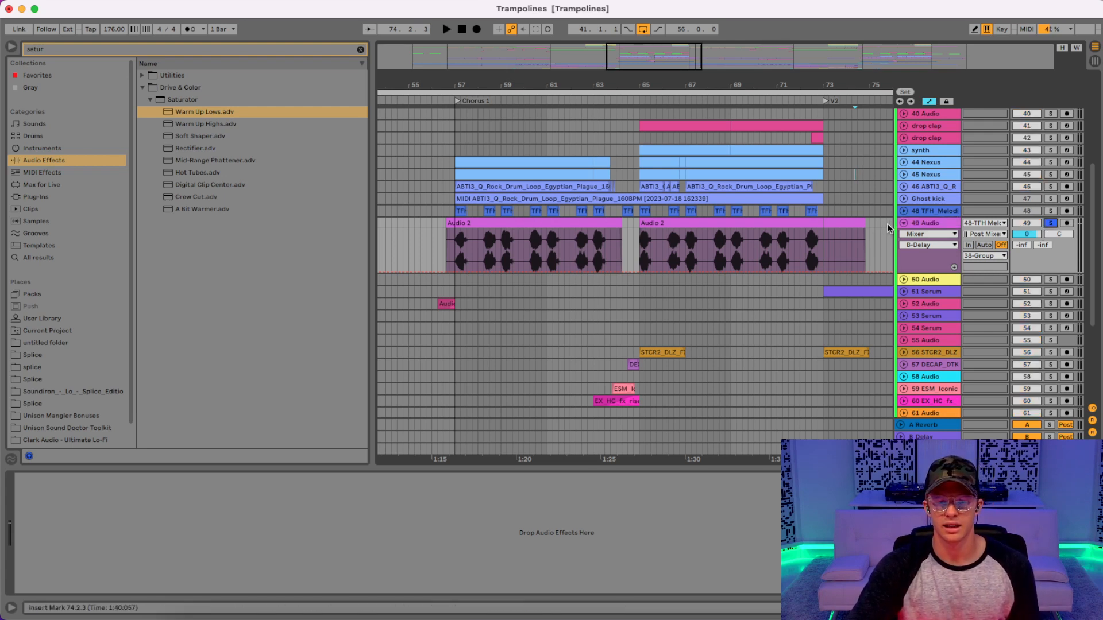
{"action": "left_click", "coordinate": [903, 211]}
{"action": "left_click", "coordinate": [1050, 211]}
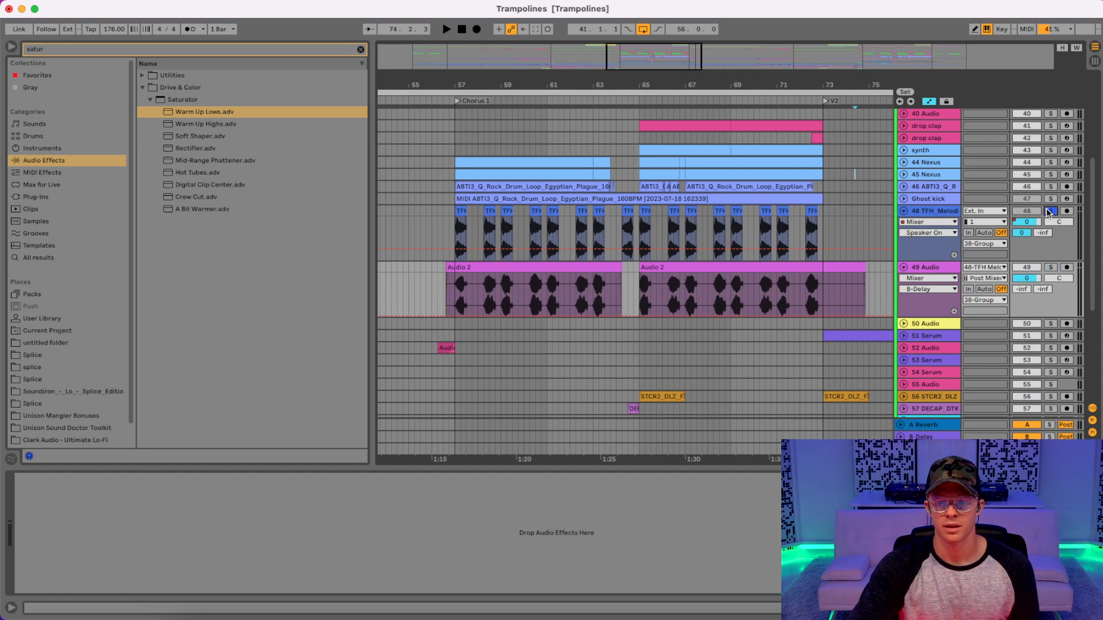
{"action": "left_click", "coordinate": [491, 220]}
{"action": "key", "text": "space"}
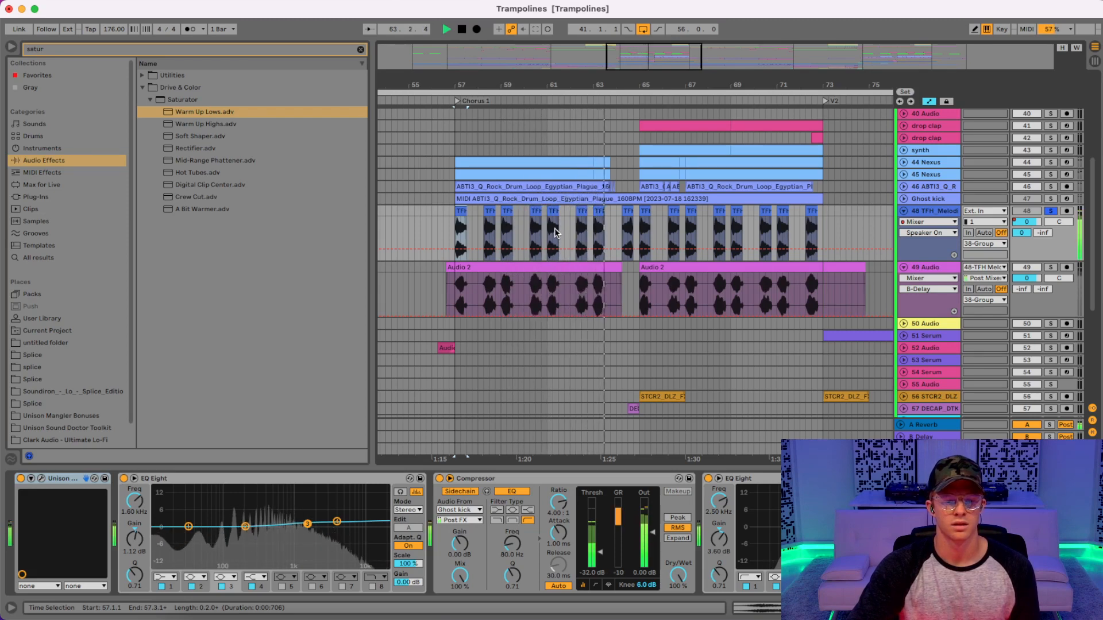
{"action": "key", "text": "space"}
- Show the Clip Transposition envelope of the second brass stab clip on track 48 and play that clip
{"action": "left_click_drag", "start_coordinate": [451, 85], "coordinate": [451, 118]}
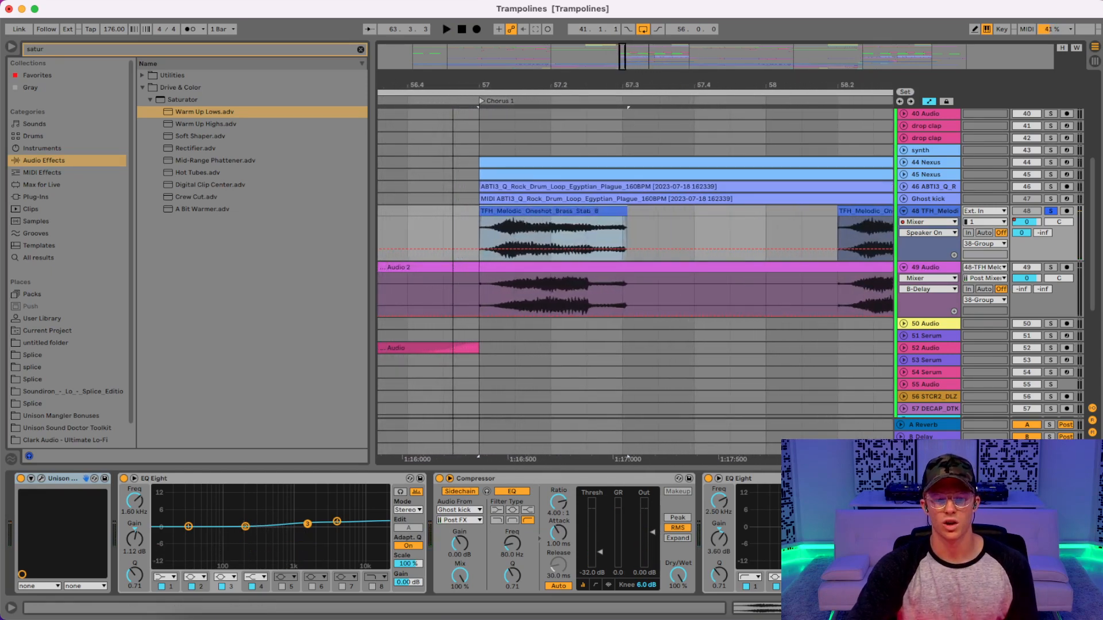
{"action": "left_click_drag", "start_coordinate": [453, 118], "coordinate": [452, 84]}
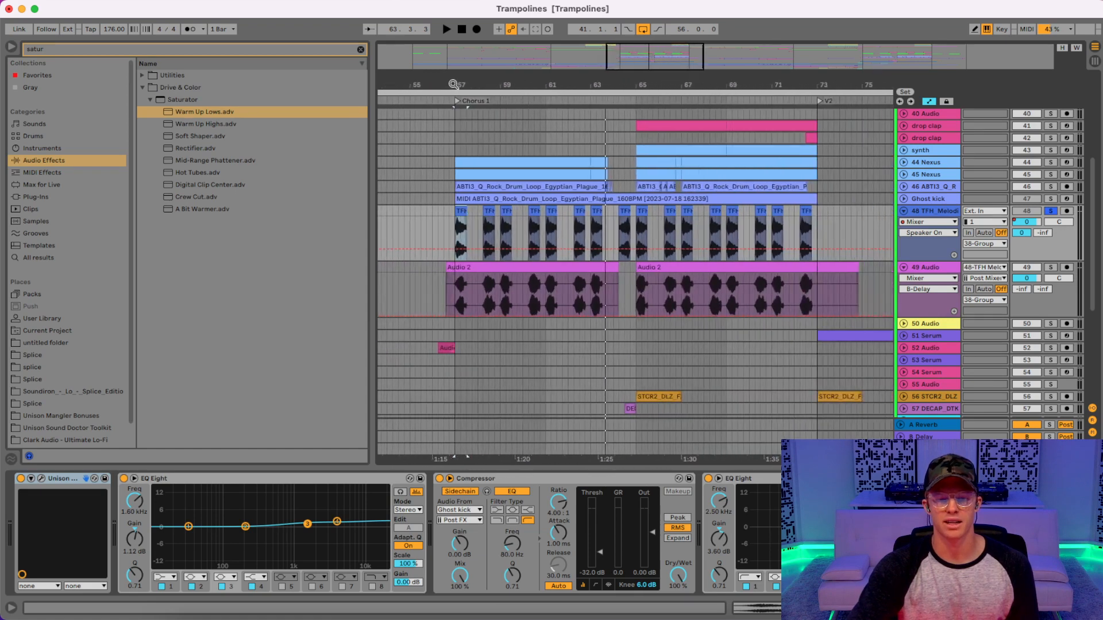
{"action": "double_click", "coordinate": [488, 215]}
{"action": "left_click", "coordinate": [200, 329]}
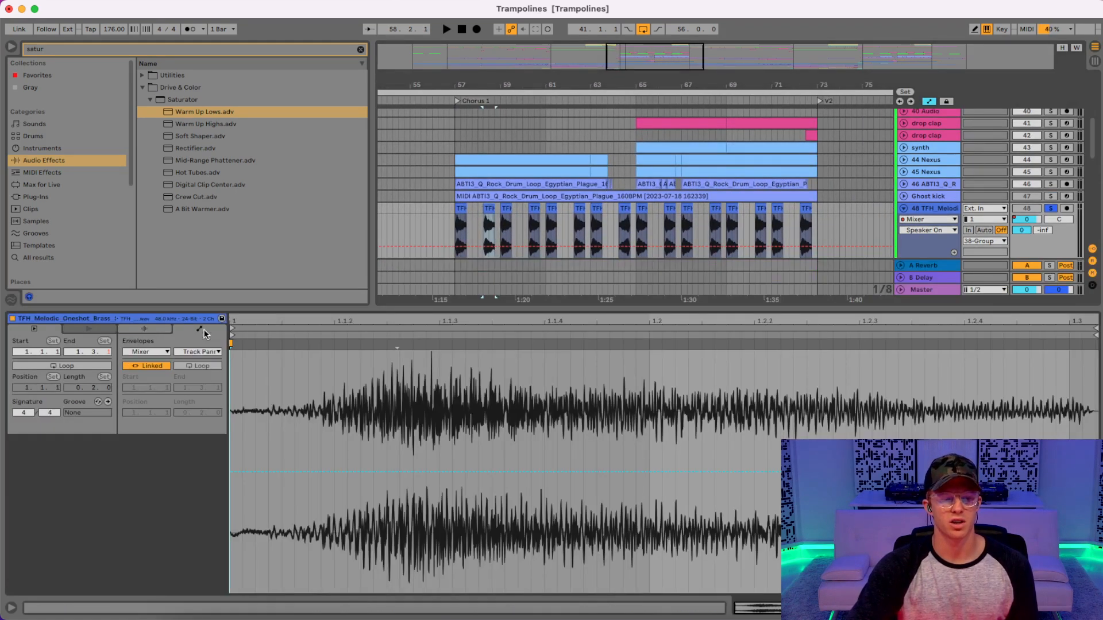
{"action": "left_click", "coordinate": [151, 352]}
{"action": "left_click", "coordinate": [148, 362]}
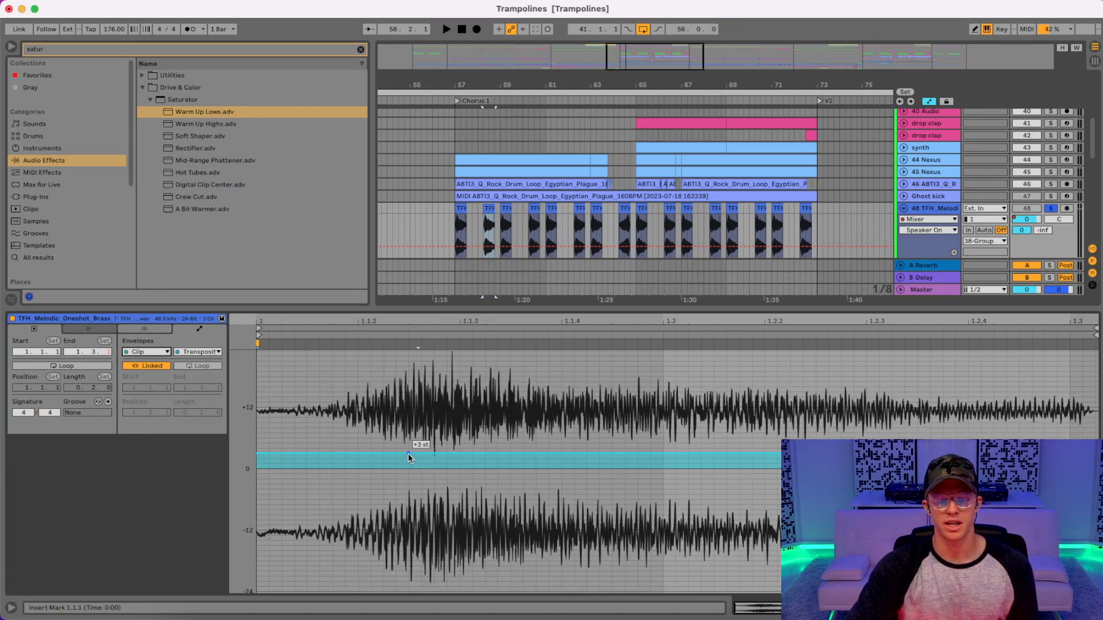
{"action": "mouse_move", "coordinate": [408, 454]}
{"action": "left_mouse_down"}
{"action": "mouse_move", "coordinate": [409, 422]}
{"action": "mouse_move", "coordinate": [409, 525]}
{"action": "mouse_move", "coordinate": [409, 453]}
{"action": "left_mouse_up"}
{"action": "key", "text": "space"}
{"action": "key", "text": "space"}
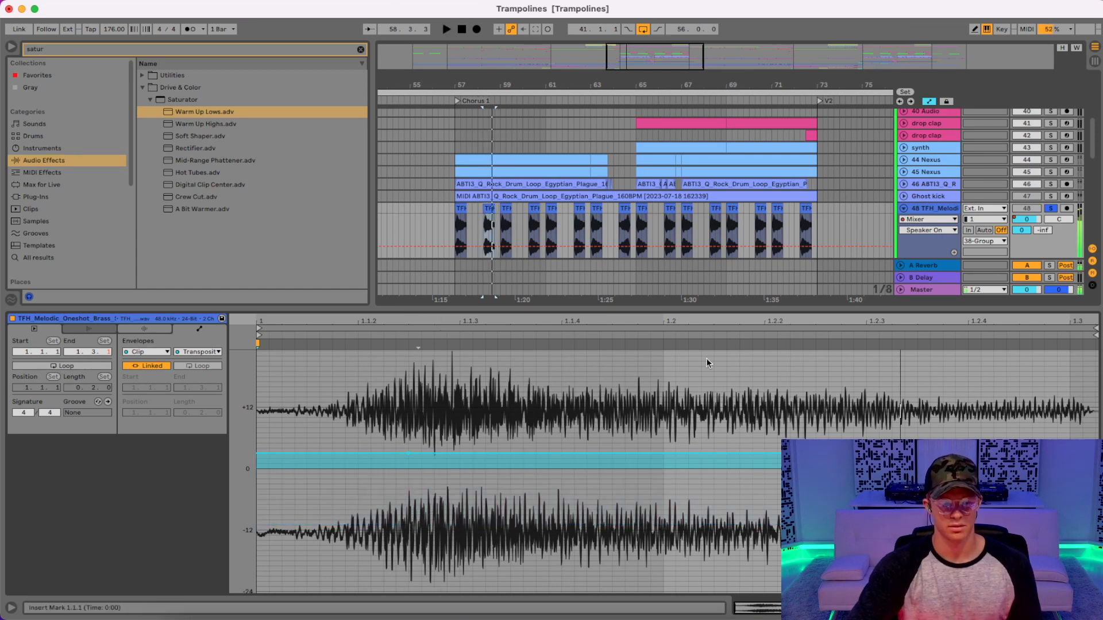
- Close the clip view, select the first Audio 2 clip on track 49, solo that track instead of track 48 and play it
{"action": "key", "text": "super+alt+l"}
{"action": "left_click_drag", "start_coordinate": [848, 223], "coordinate": [424, 198]}
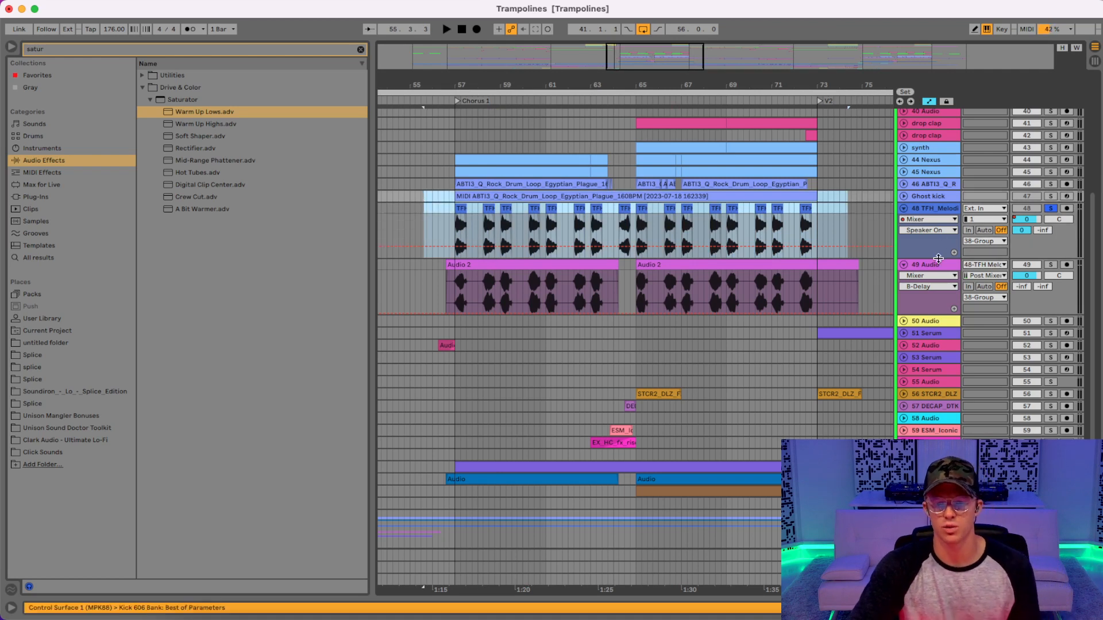
{"action": "left_click", "coordinate": [940, 269]}
{"action": "left_click", "coordinate": [1050, 209]}
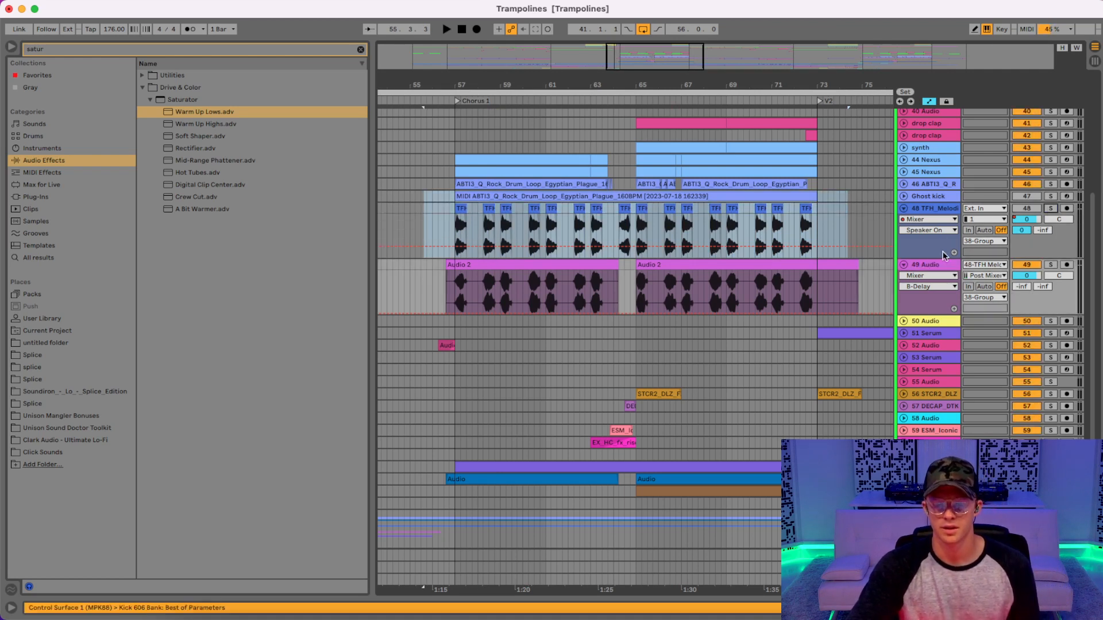
{"action": "mouse_move", "coordinate": [615, 265]}
{"action": "left_mouse_down"}
{"action": "mouse_move", "coordinate": [632, 266]}
{"action": "mouse_move", "coordinate": [617, 269]}
{"action": "left_mouse_up"}
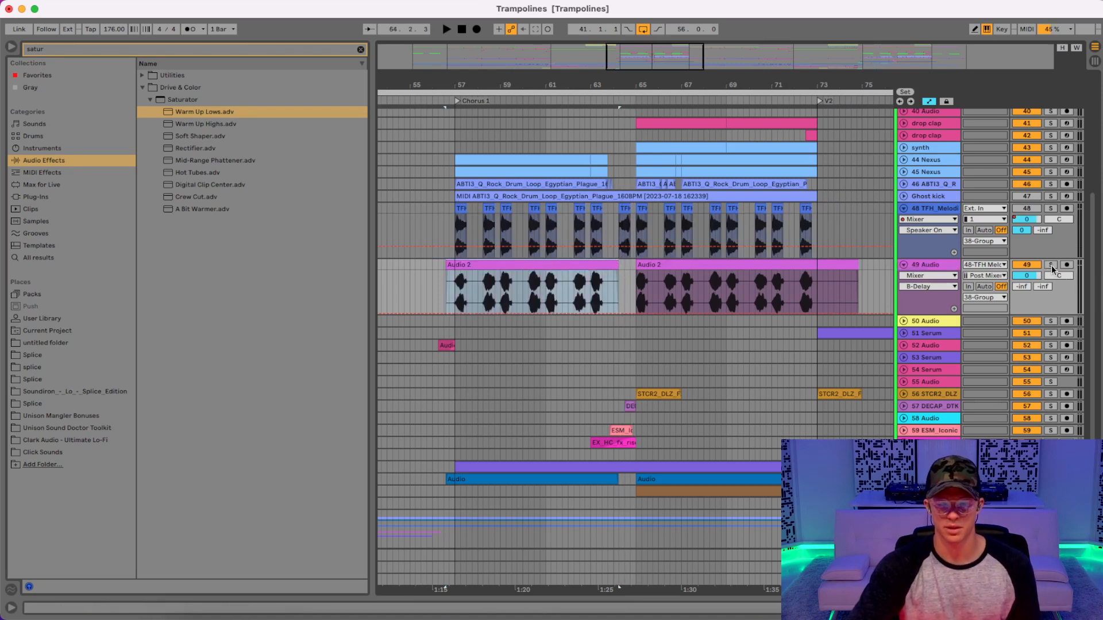
{"action": "left_click", "coordinate": [1051, 265]}
{"action": "key", "text": "space"}
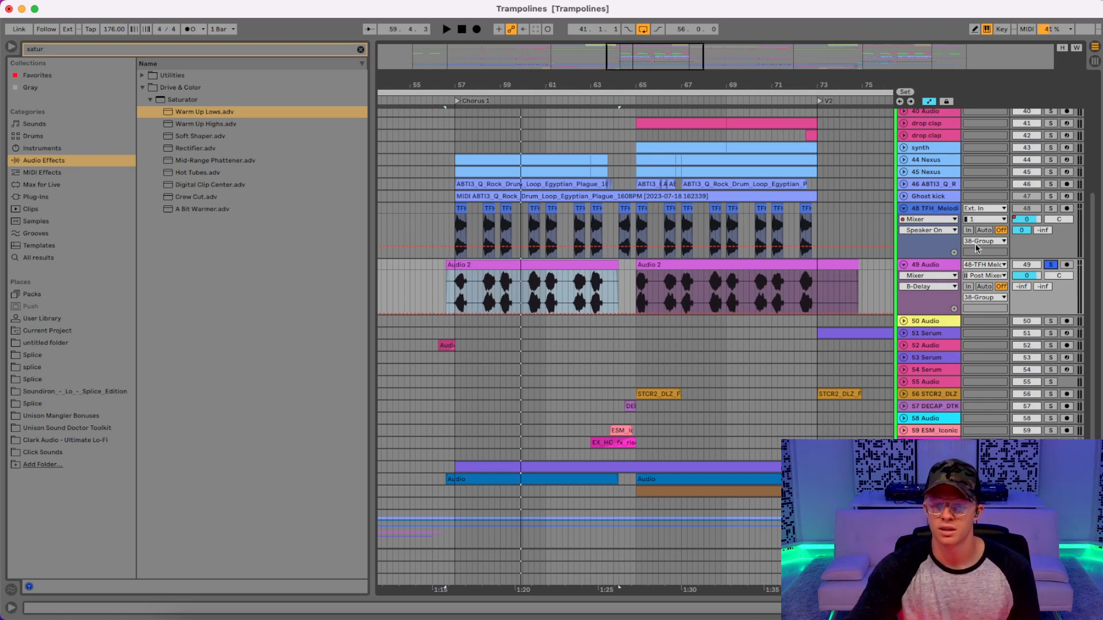
- Display the Track Volume automation lanes on tracks 49 Audio and 48 TFH_Melodi
{"action": "left_click", "coordinate": [1027, 277]}
{"action": "left_click", "coordinate": [1030, 220]}
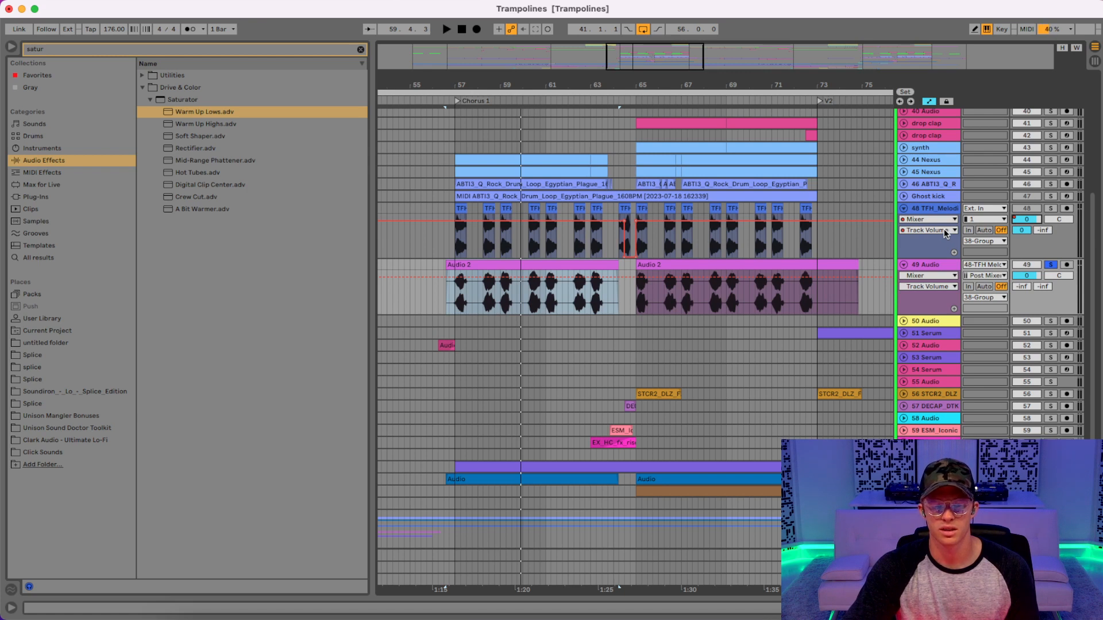
{"action": "left_click", "coordinate": [931, 266]}
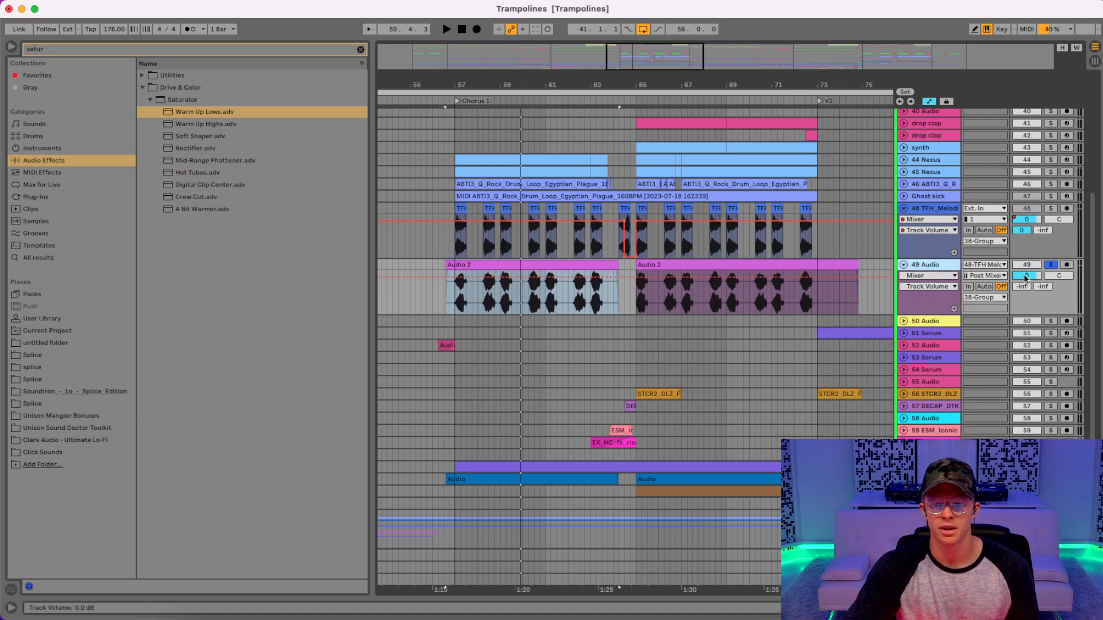
{"action": "left_click", "coordinate": [1022, 276]}
- Try cutting track 49 Audio's volume automation to -inf in the gaps between the first Audio 2 clip's stabs, and undo the edits
{"action": "left_click_drag", "start_coordinate": [469, 289], "coordinate": [630, 305]}
{"action": "left_click", "coordinate": [610, 332]}
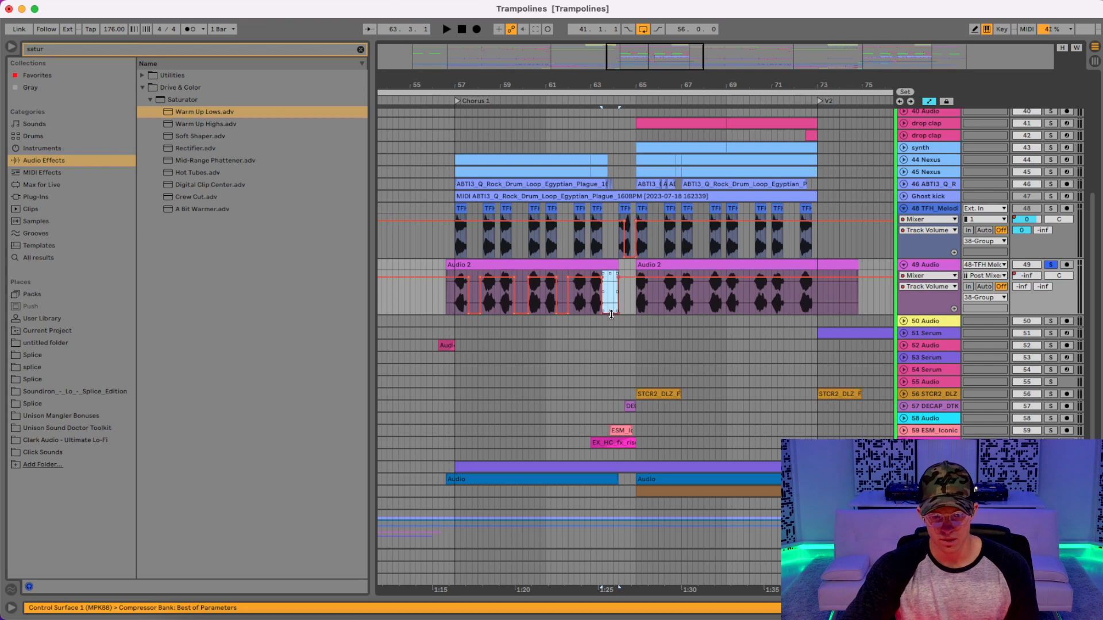
{"action": "key", "text": "super+z"}
{"action": "key", "text": "super+z"}
{"action": "key", "text": "super+z"}
{"action": "key", "text": "super+z"}
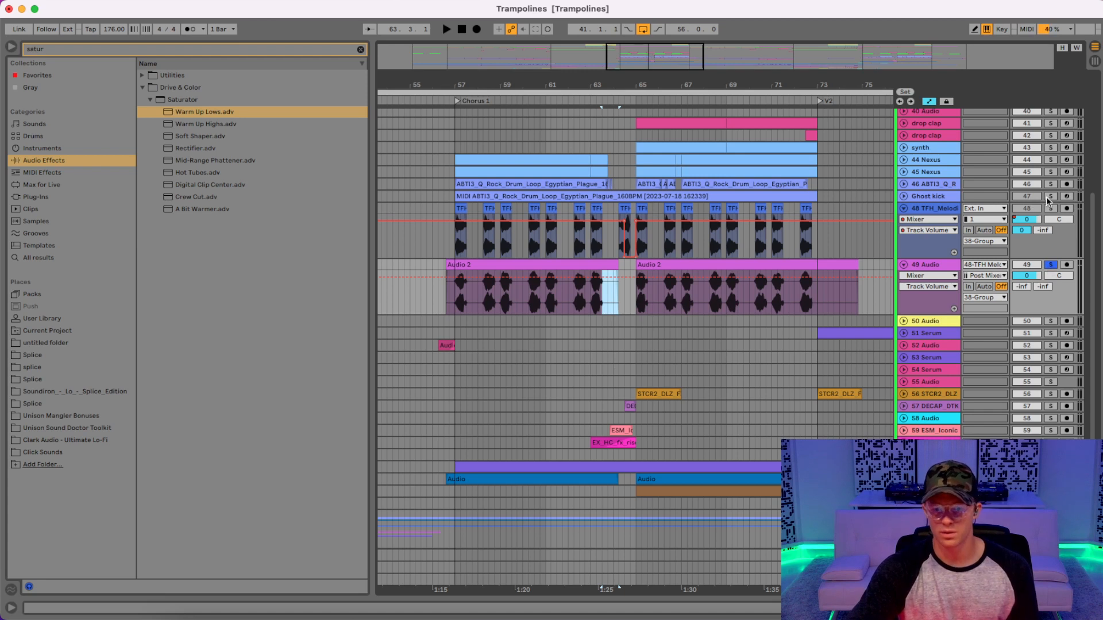
- Solo tracks 44 Nexus, 45 Nexus and 46 drum loop alongside 49 Audio and play them from bar 57
{"action": "left_click", "coordinate": [1049, 184]}
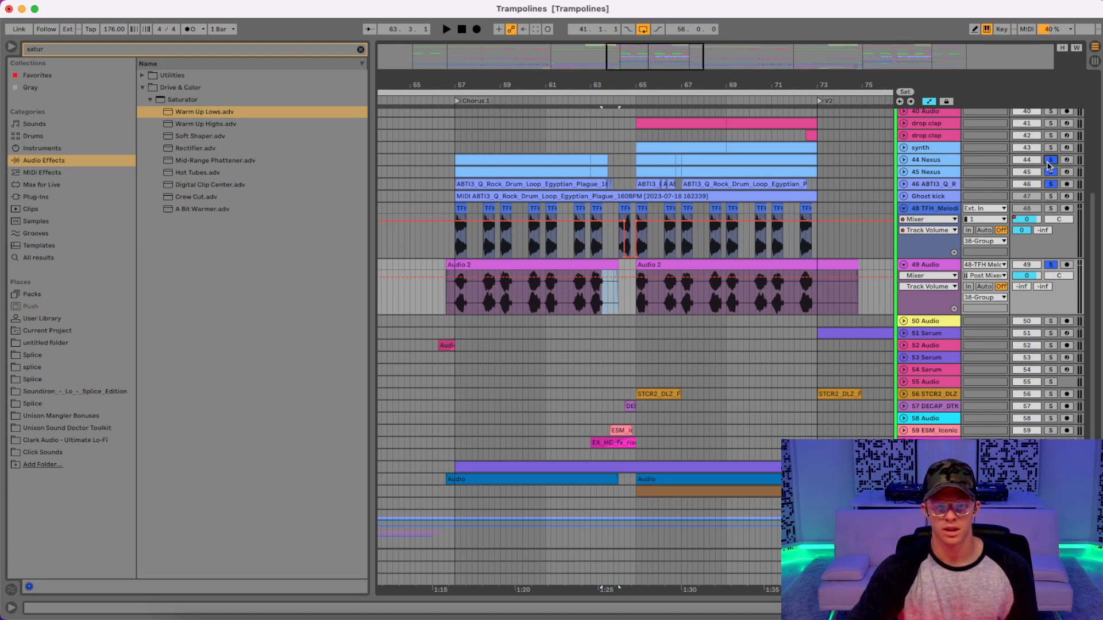
{"action": "left_click", "coordinate": [495, 156]}
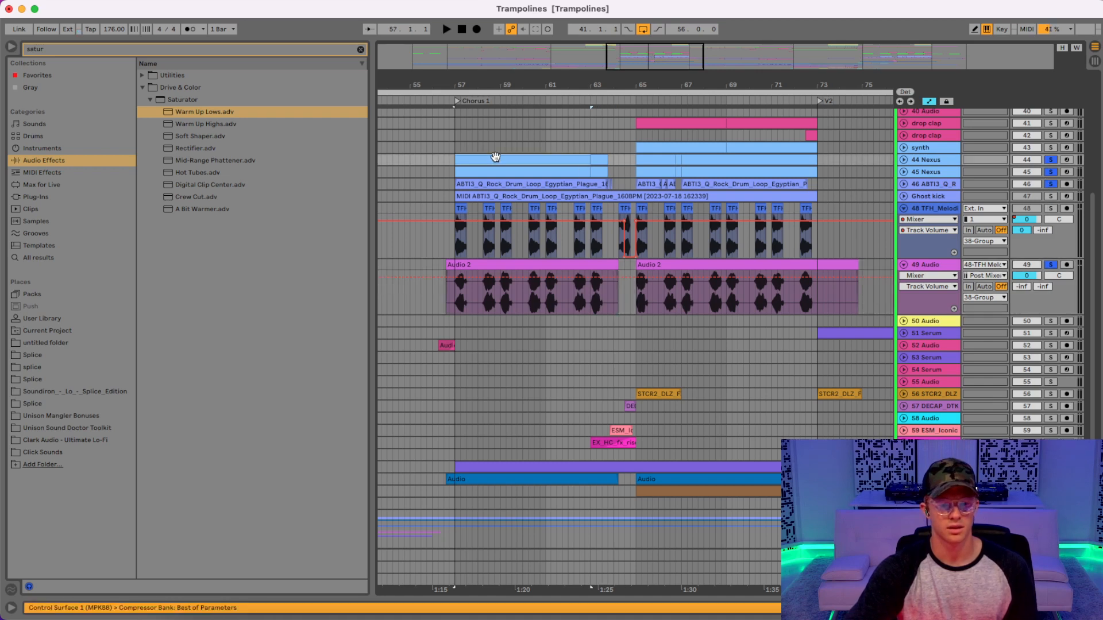
{"action": "key", "text": "space"}
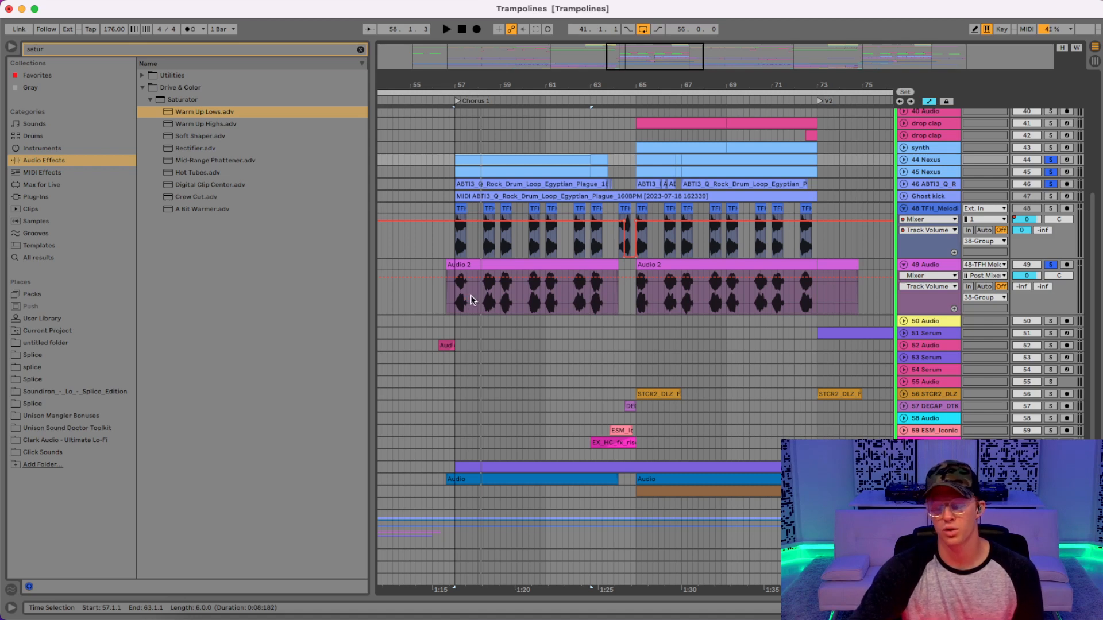
{"action": "key", "text": "space"}
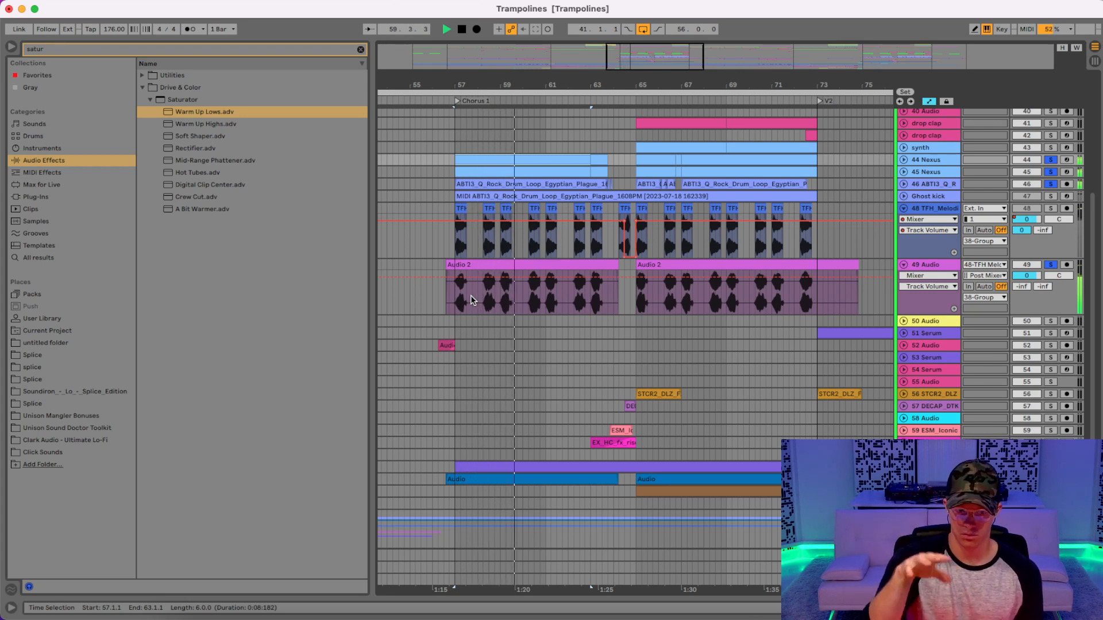
{"action": "key", "text": "space"}
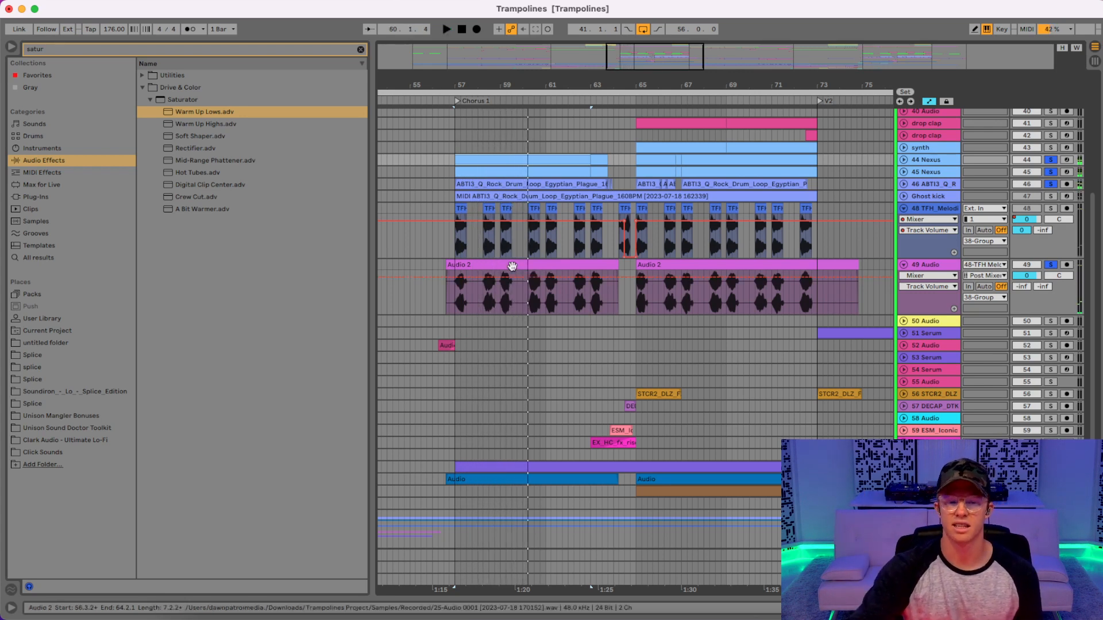
- Try cutting the gap from 59.3.3 to 60.2.1 out of track 49's first Audio 2 clip, play it, and undo the cut
{"action": "left_click_drag", "start_coordinate": [514, 294], "coordinate": [529, 266]}
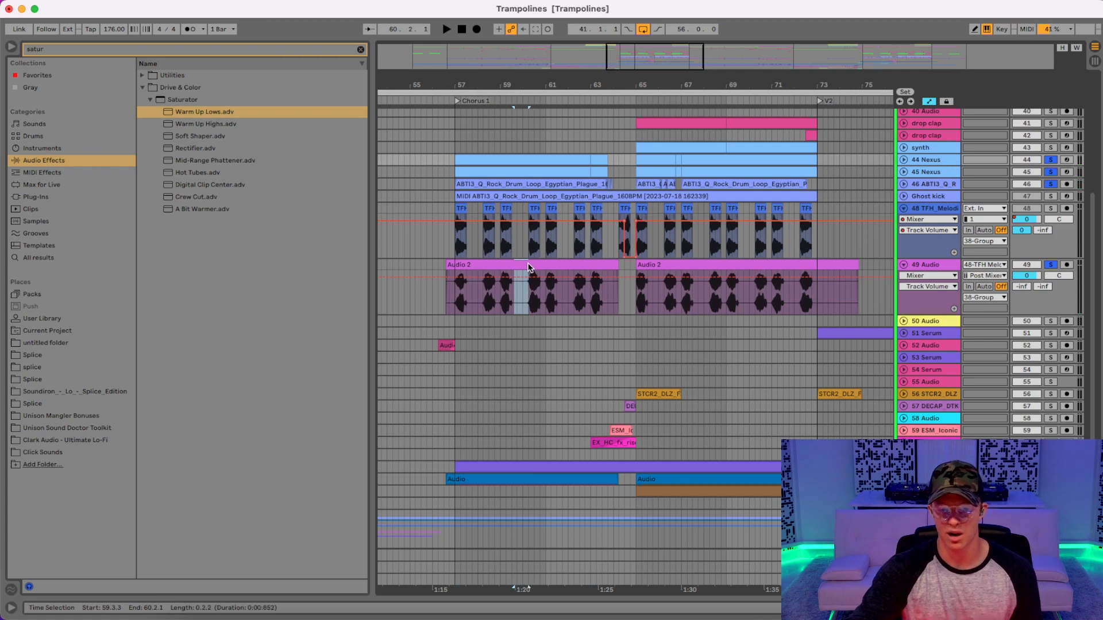
{"action": "key", "text": "super+e"}
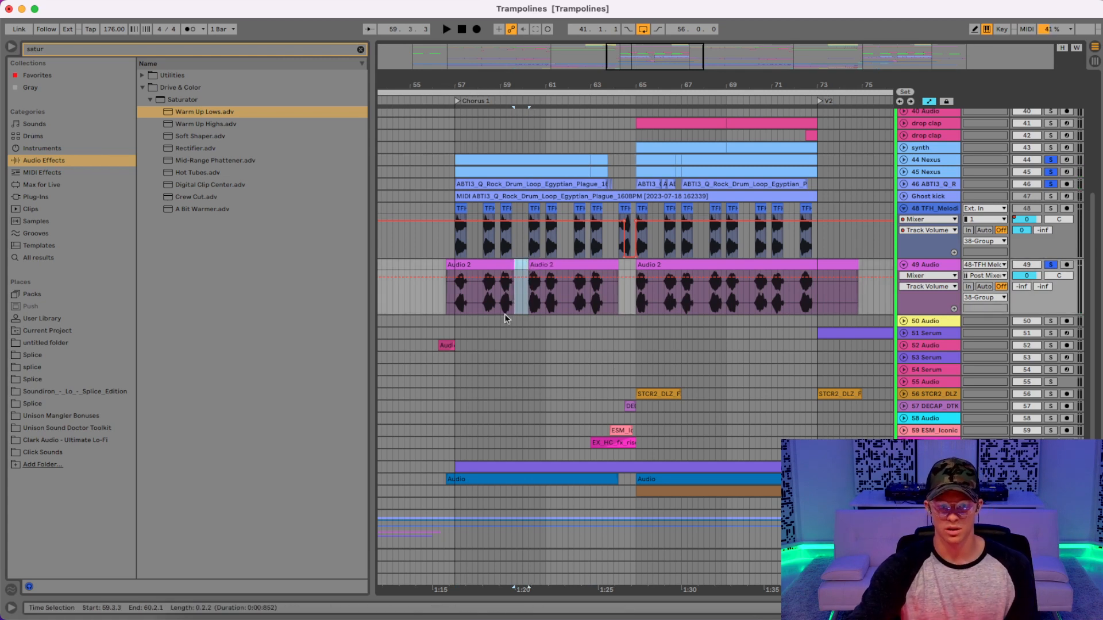
{"action": "left_click", "coordinate": [520, 284]}
{"action": "key", "text": "space"}
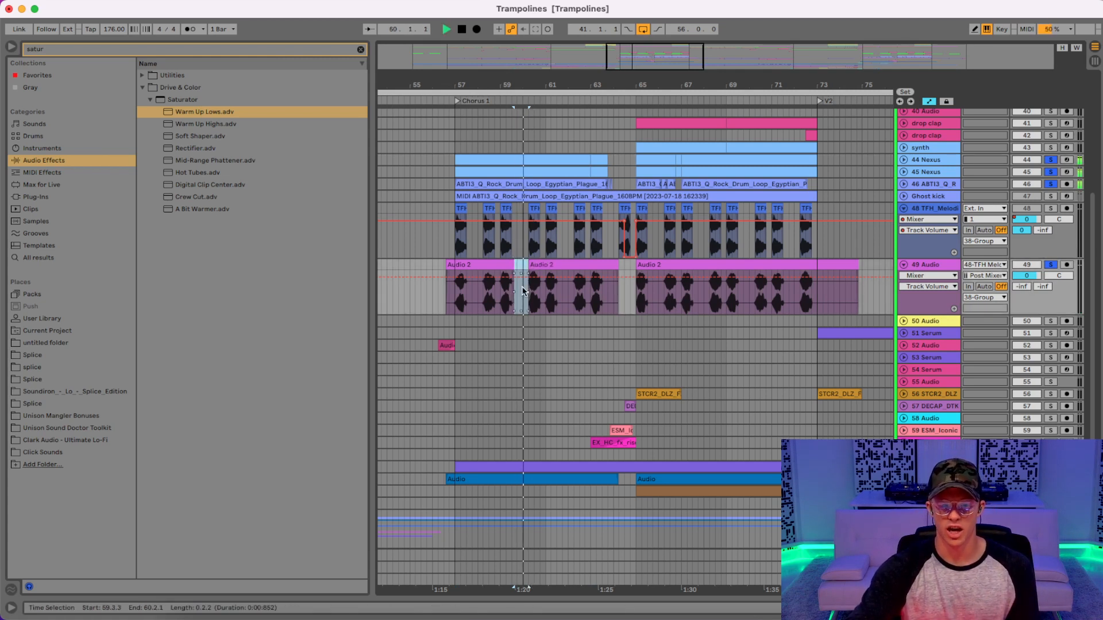
{"action": "key", "text": "space"}
{"action": "key", "text": "super+z"}
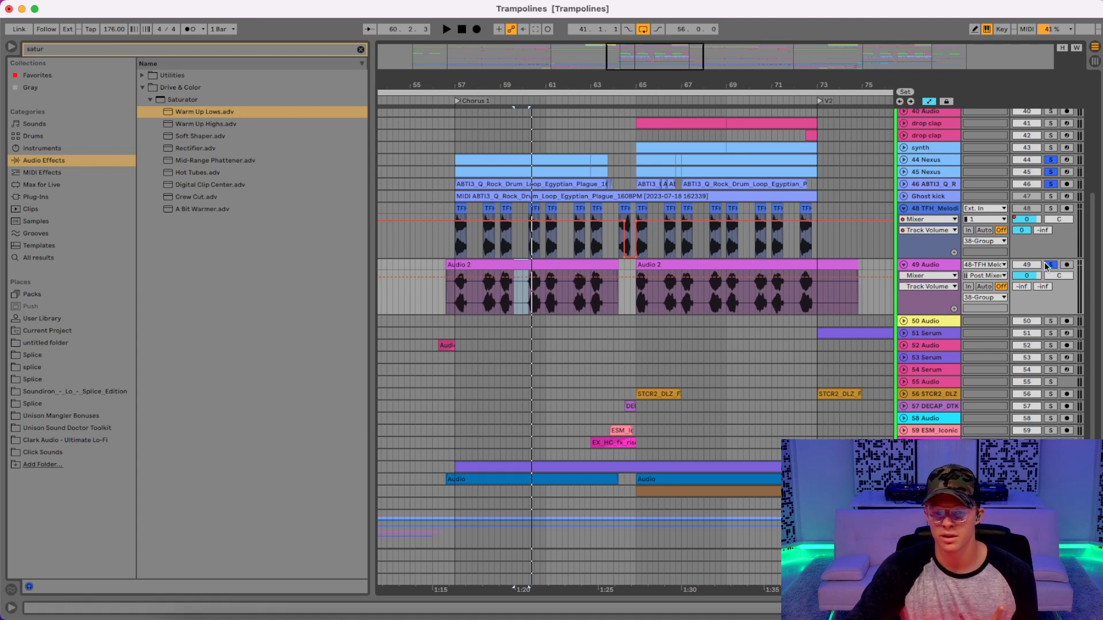
- Clear the existing solos, unfold and solo track 63 Audio, and play its first clip
{"action": "scroll", "coordinate": [710, 291], "scroll_direction": "down", "scroll_amount": 3}
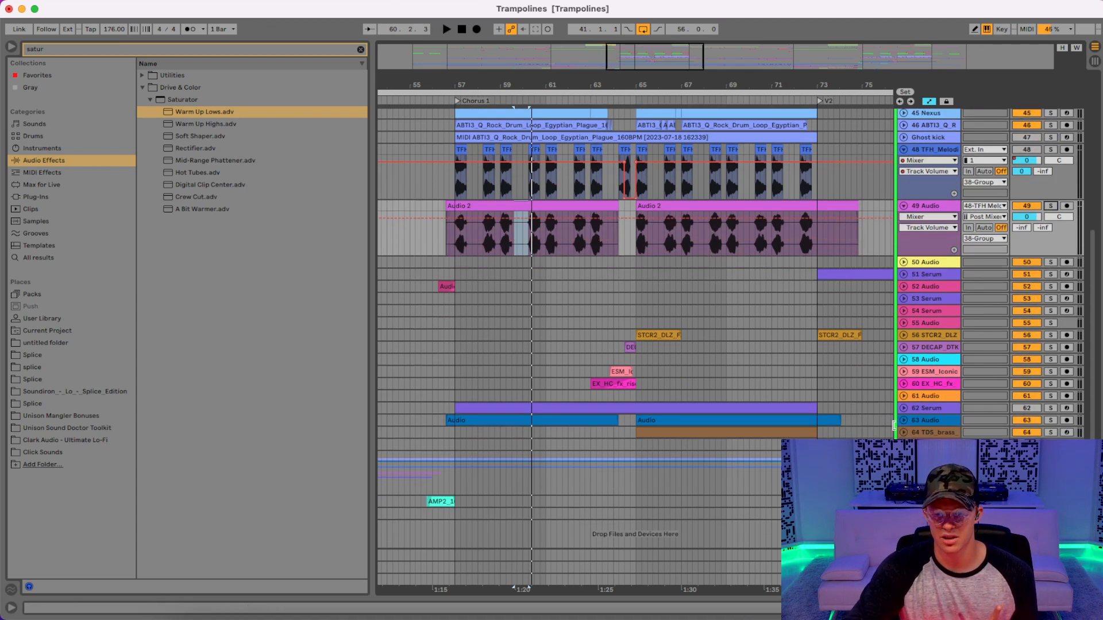
{"action": "left_click", "coordinate": [903, 422]}
{"action": "left_click", "coordinate": [1050, 420]}
{"action": "key", "text": "space"}
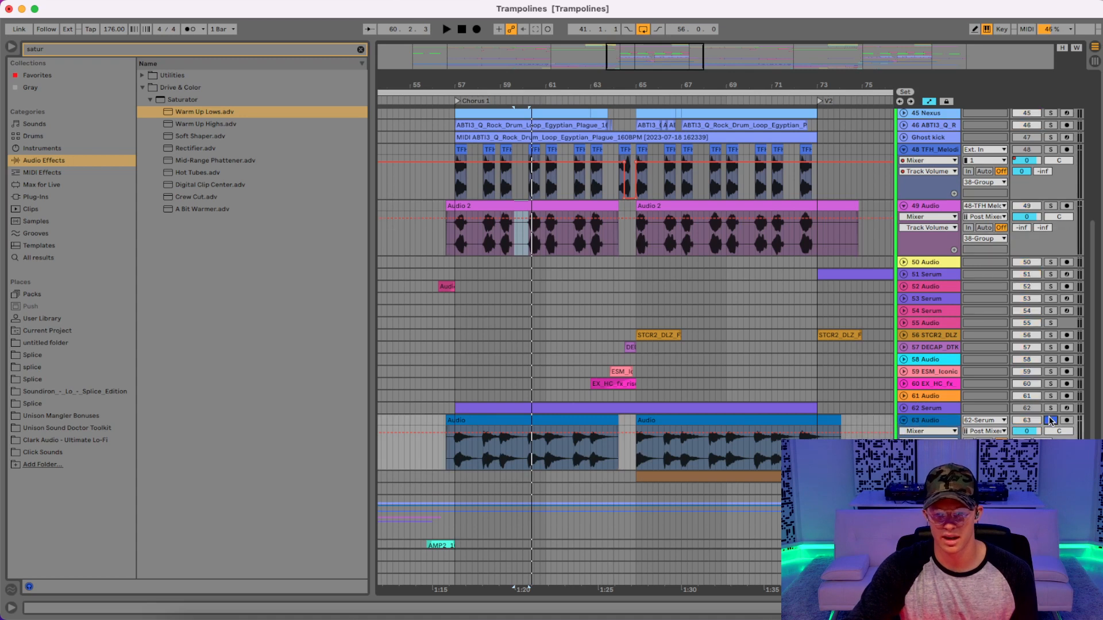
{"action": "left_click", "coordinate": [487, 421]}
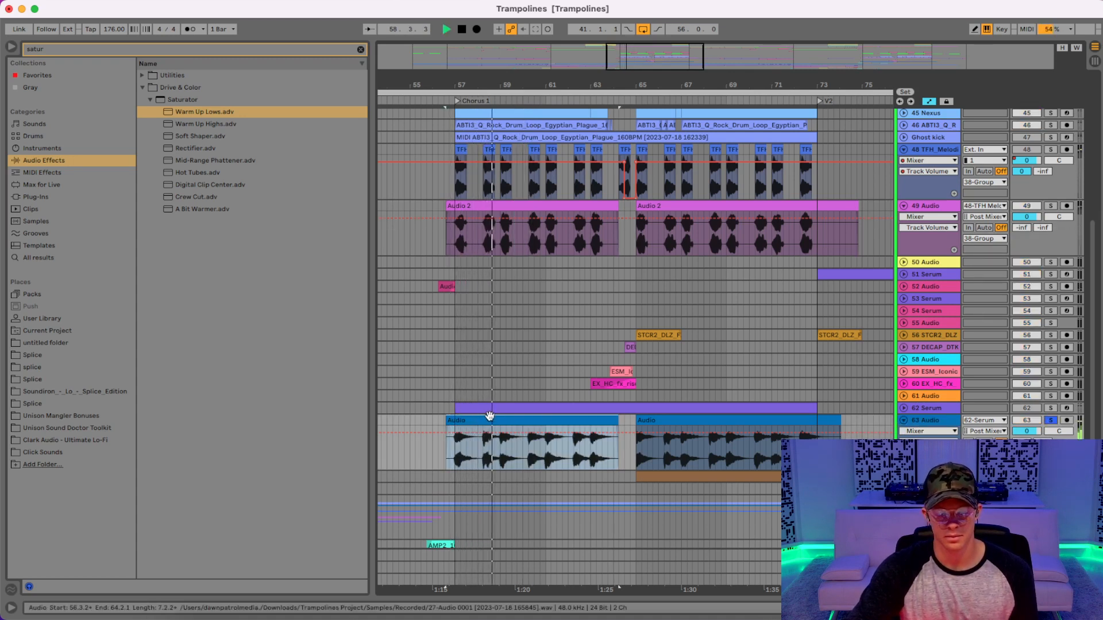
{"action": "key", "text": "space"}
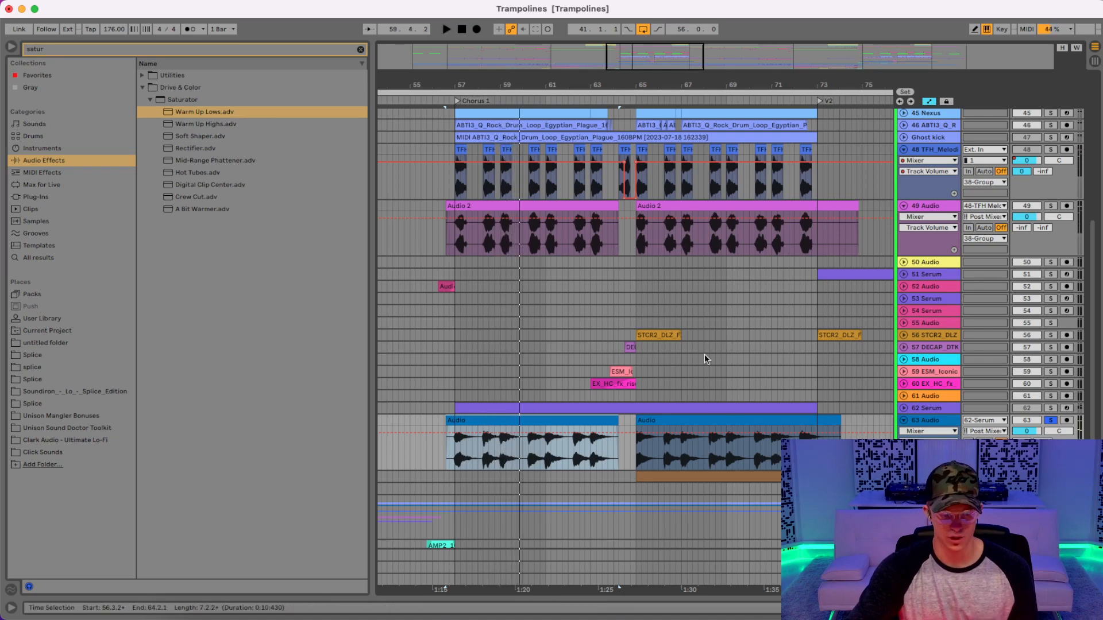
- Solo track 49 Audio together with track 63 and play from the first Audio 2 clip
{"action": "left_click", "coordinate": [1050, 206]}
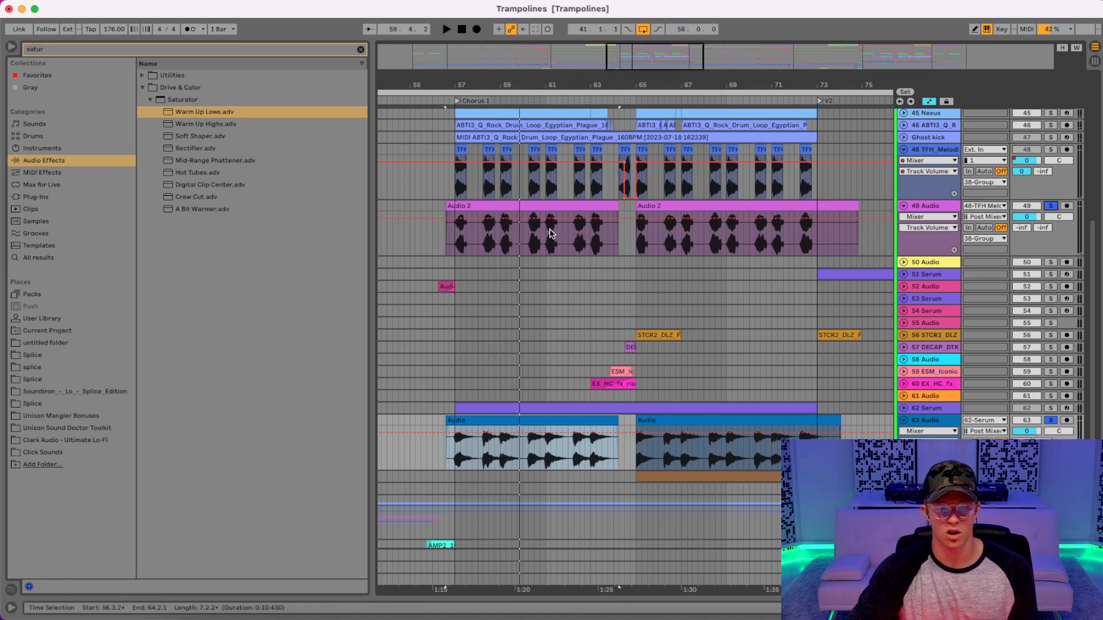
{"action": "left_click", "coordinate": [476, 206]}
{"action": "key", "text": "space"}
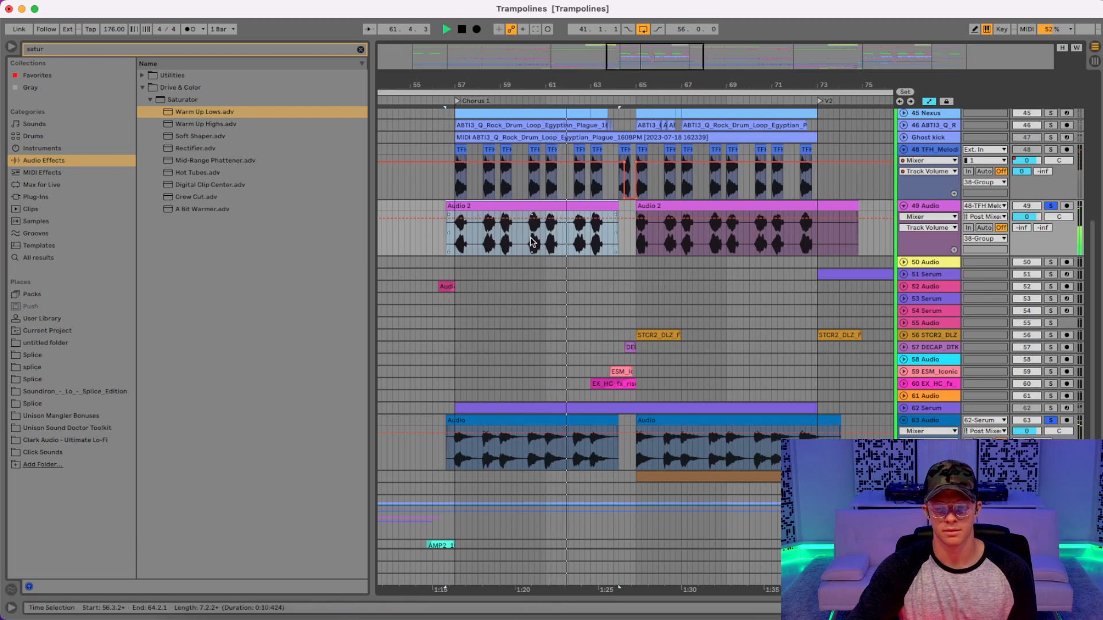
- Unsolo tracks 49 and 63 and play the full mix from just before bar 57
{"action": "scroll", "coordinate": [693, 372], "scroll_direction": "down", "scroll_amount": 3}
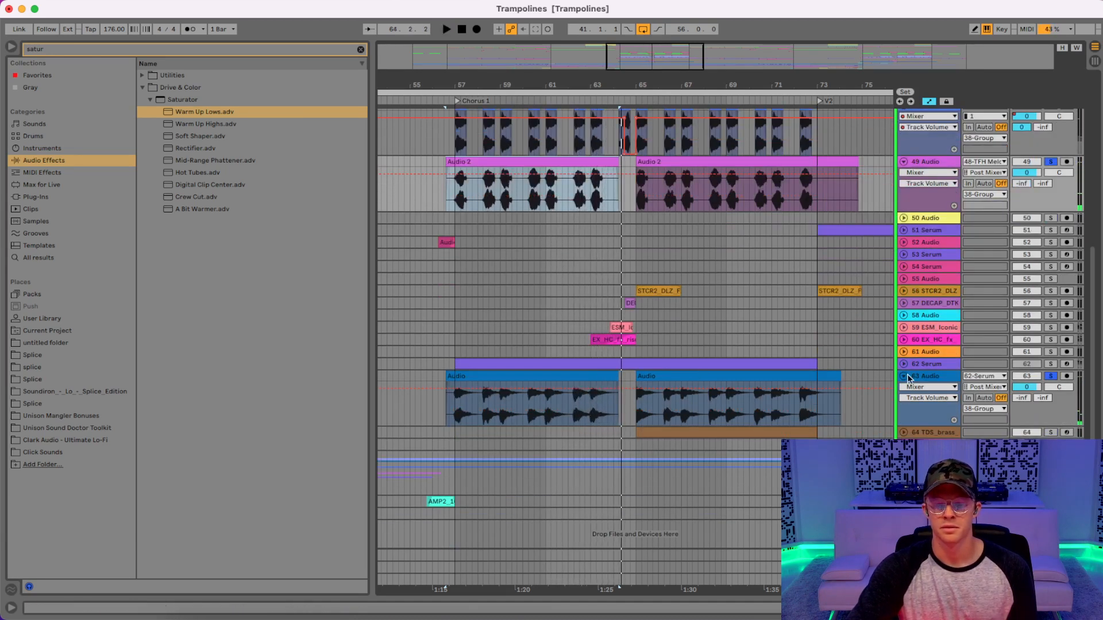
{"action": "left_click", "coordinate": [926, 377]}
{"action": "left_click", "coordinate": [1051, 377]}
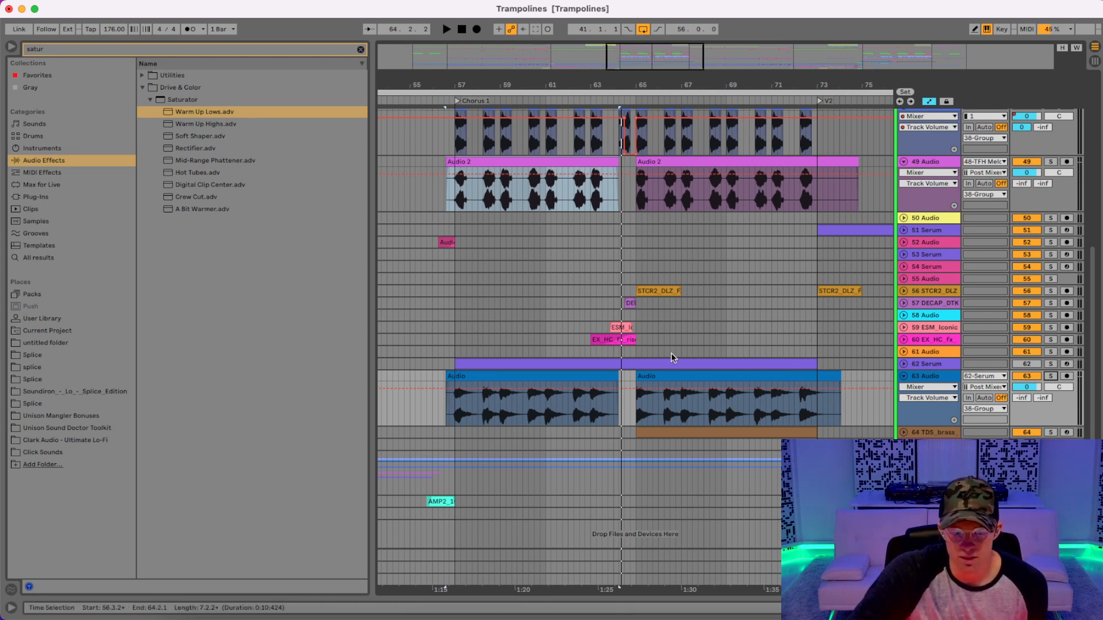
{"action": "left_click", "coordinate": [453, 412]}
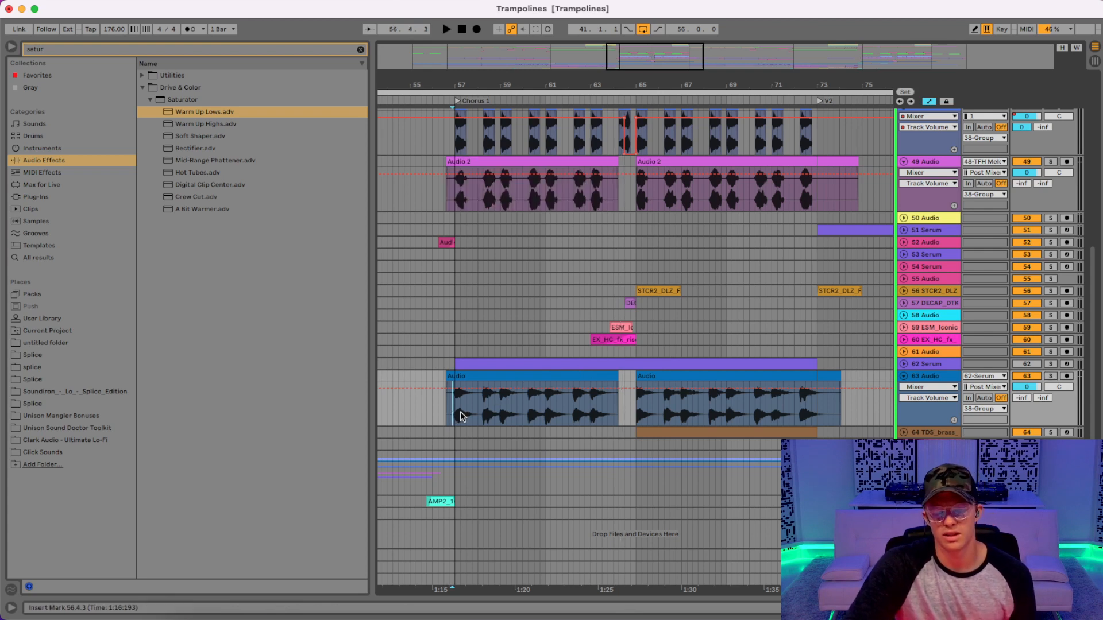
{"action": "key", "text": "space"}
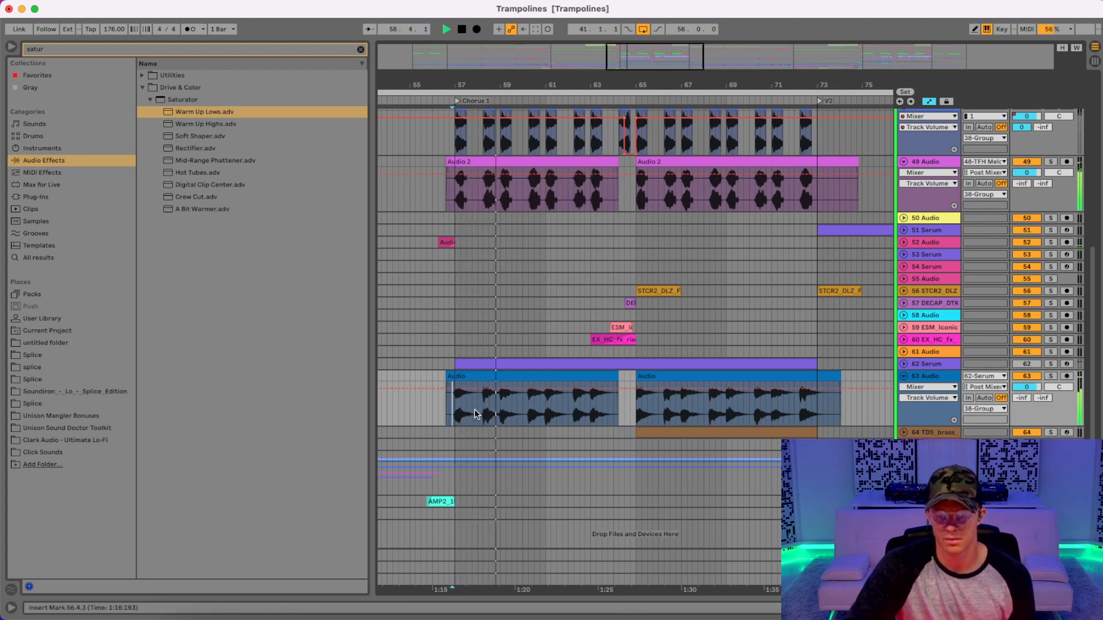
- Select bar 64 across the 38 Group, set it as the loop range and play it
{"action": "scroll", "coordinate": [643, 329], "scroll_direction": "up", "scroll_amount": 10}
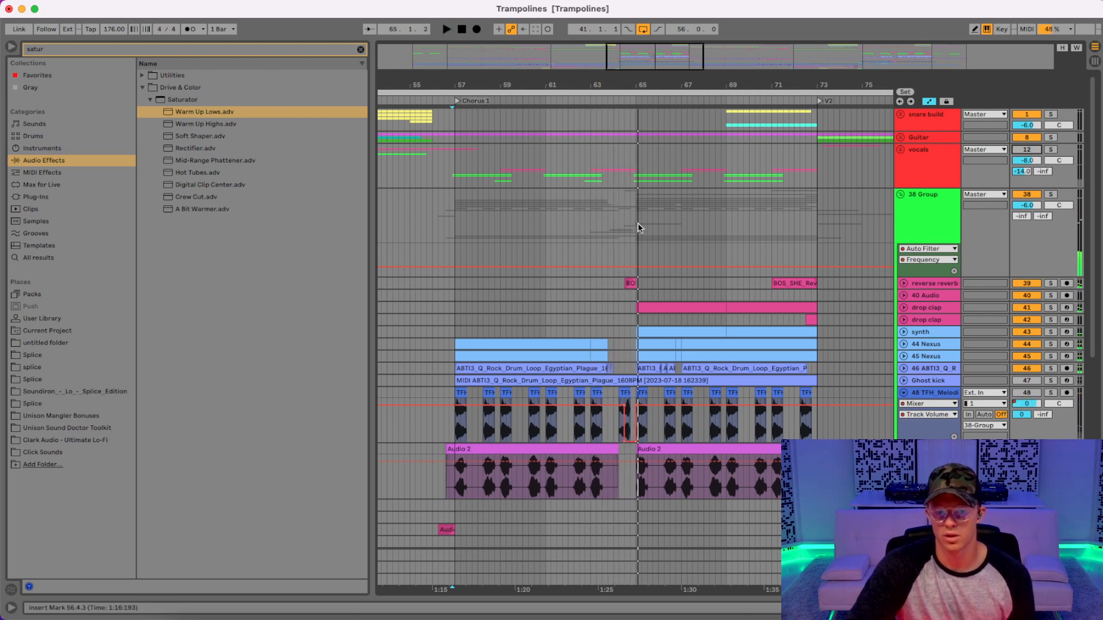
{"action": "left_click_drag", "start_coordinate": [613, 211], "coordinate": [453, 236]}
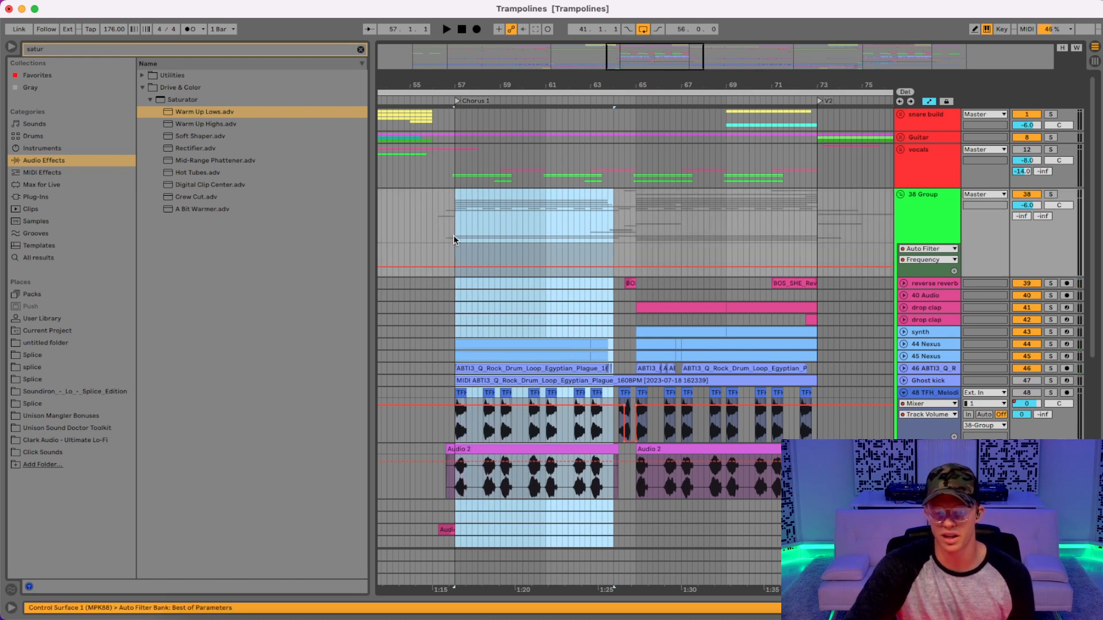
{"action": "left_click_drag", "start_coordinate": [612, 202], "coordinate": [636, 208]}
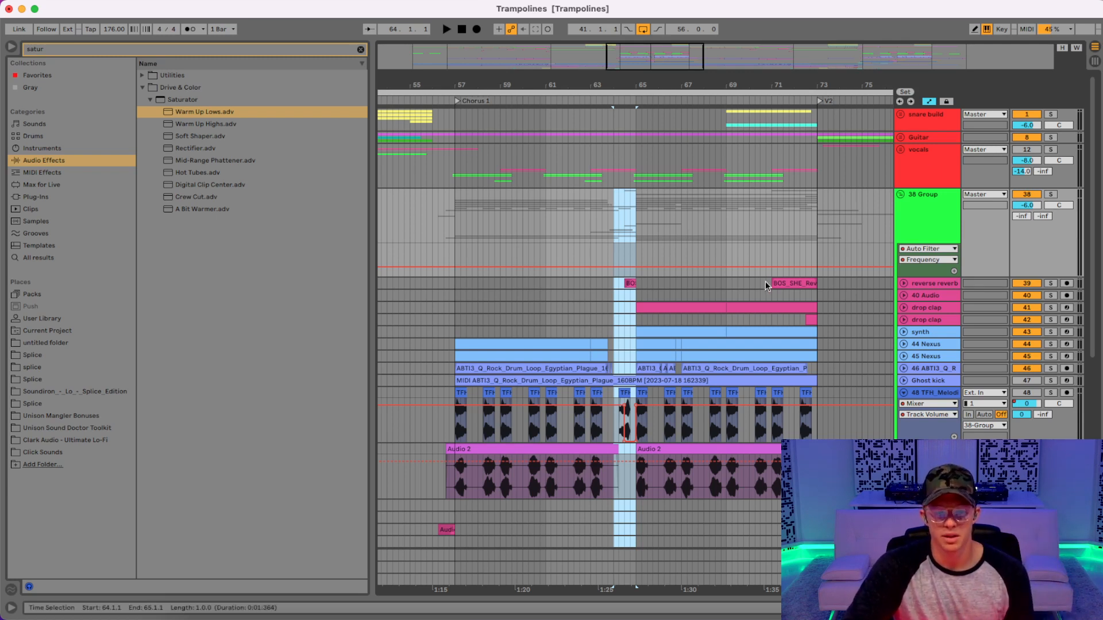
{"action": "key", "text": "space"}
{"action": "key", "text": "super+l"}
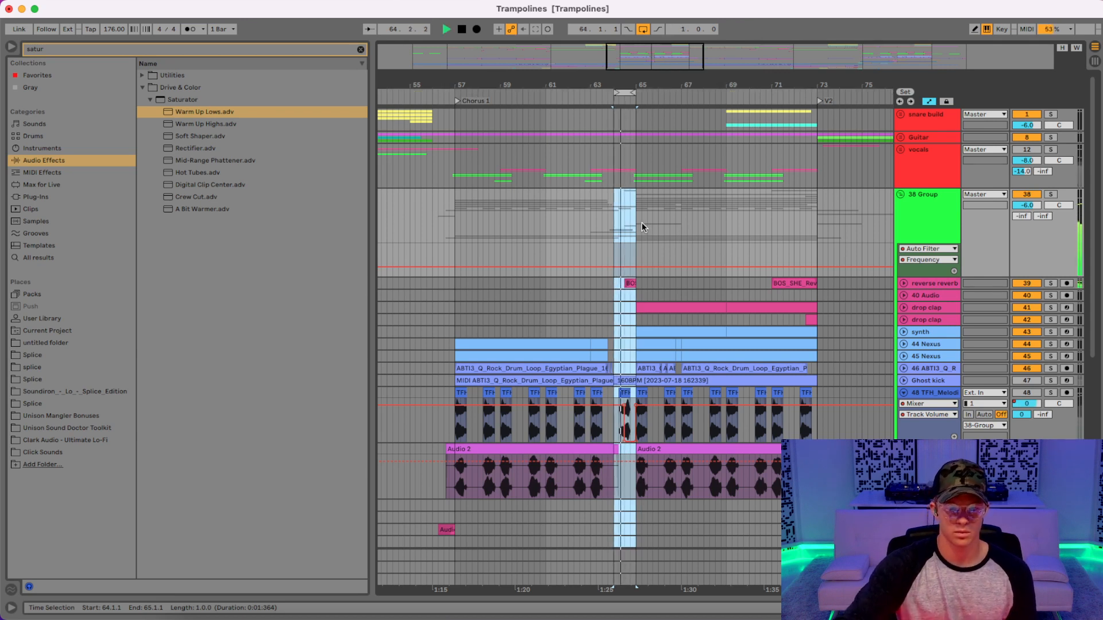
{"action": "key", "text": "space"}
- Delete the bar 64 range on track 49 Audio, trimming the end of the first Audio 2 clip
{"action": "scroll", "coordinate": [649, 224], "scroll_direction": "down", "scroll_amount": 4}
{"action": "scroll", "coordinate": [640, 230], "scroll_direction": "down", "scroll_amount": 7}
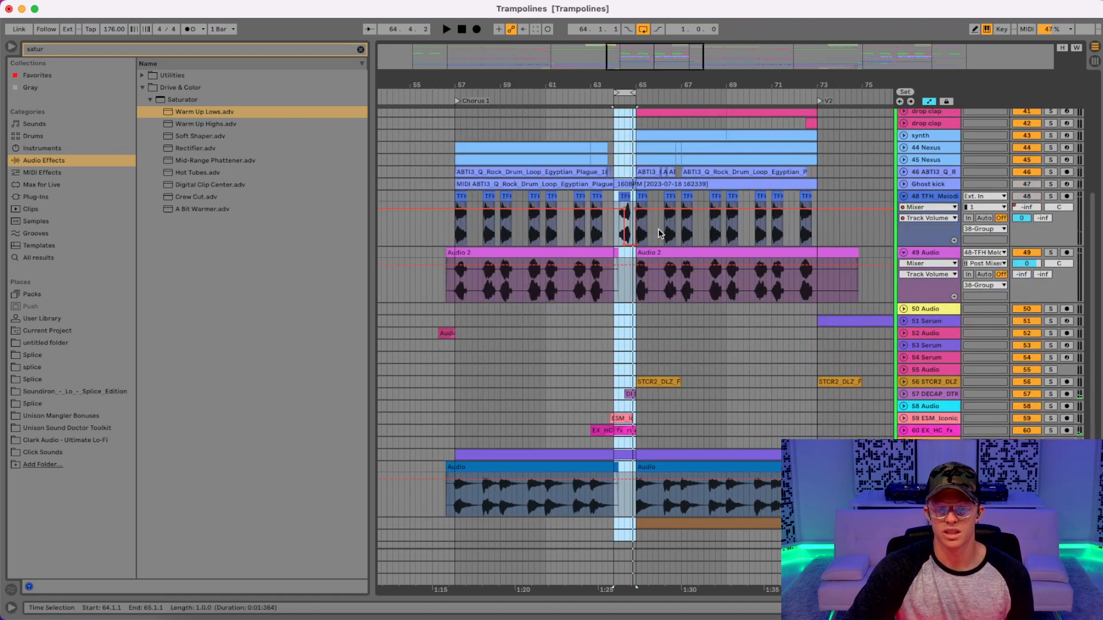
{"action": "scroll", "coordinate": [654, 232], "scroll_direction": "up", "scroll_amount": 2}
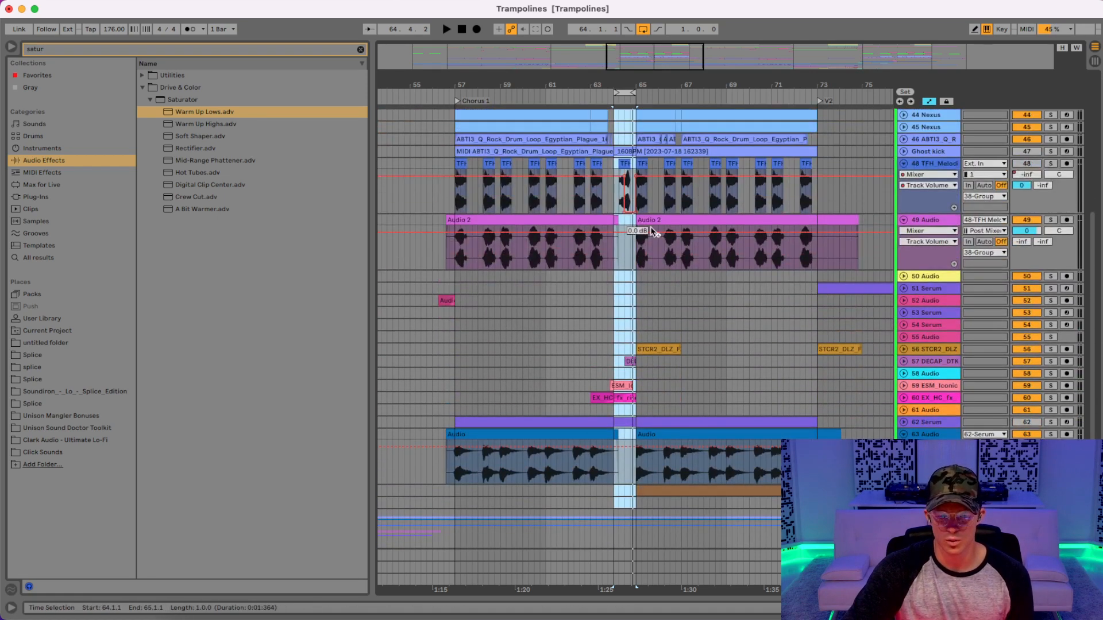
{"action": "left_click_drag", "start_coordinate": [623, 86], "coordinate": [587, 223]}
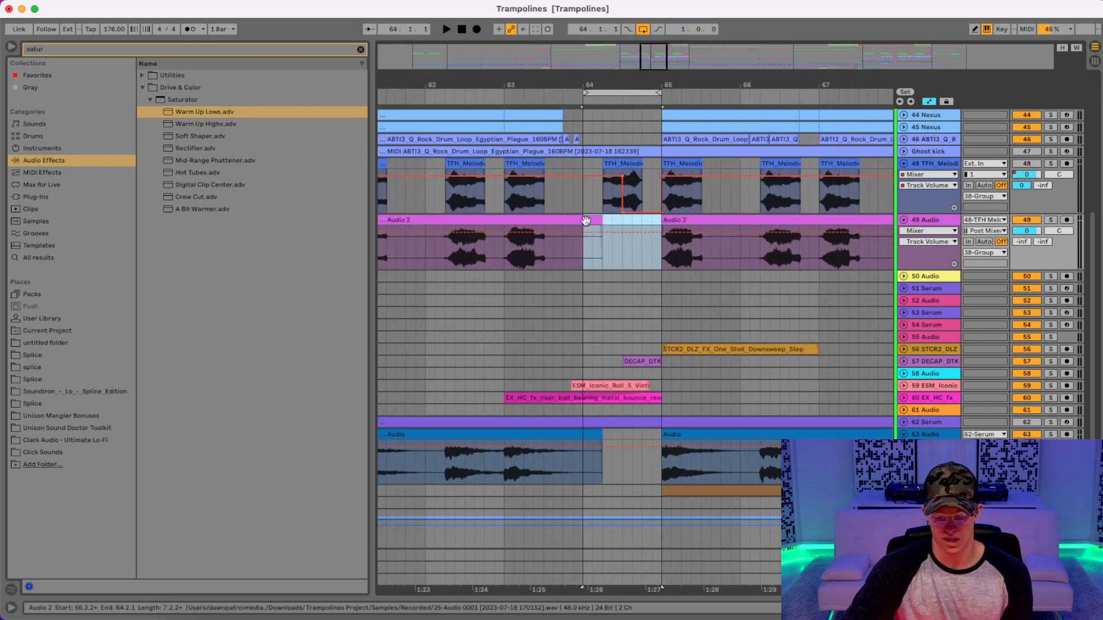
{"action": "scroll", "coordinate": [601, 275], "scroll_direction": "down", "scroll_amount": 3}
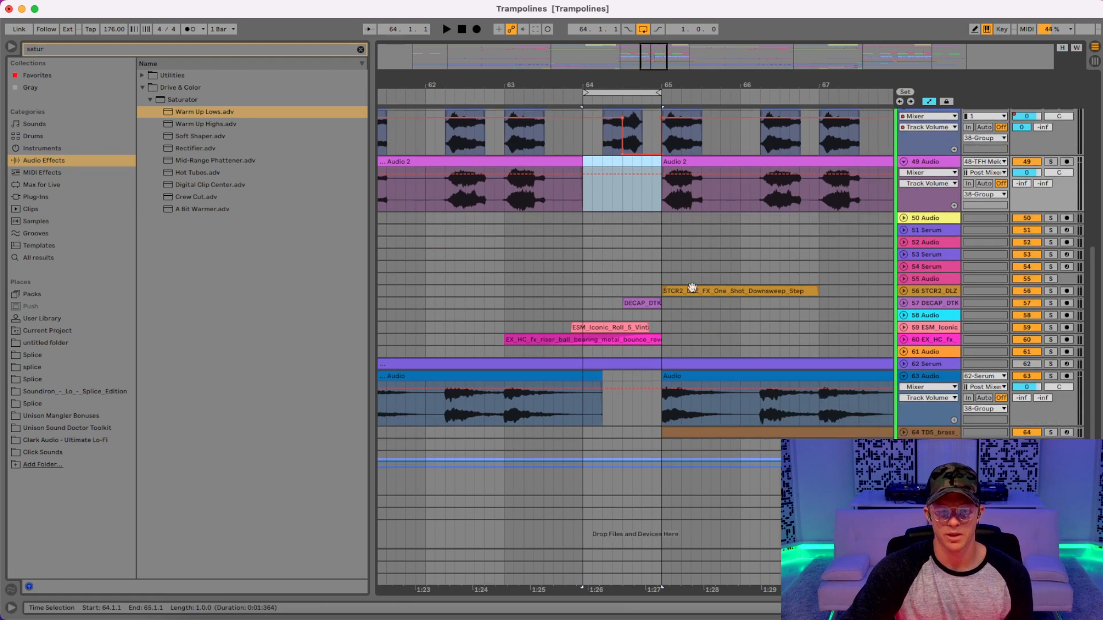
- Unfold tracks 60 EX_HC_fx and 59 ESM_Iconic and select the ESM_Iconic_Roll tom clip
{"action": "left_click", "coordinate": [903, 340]}
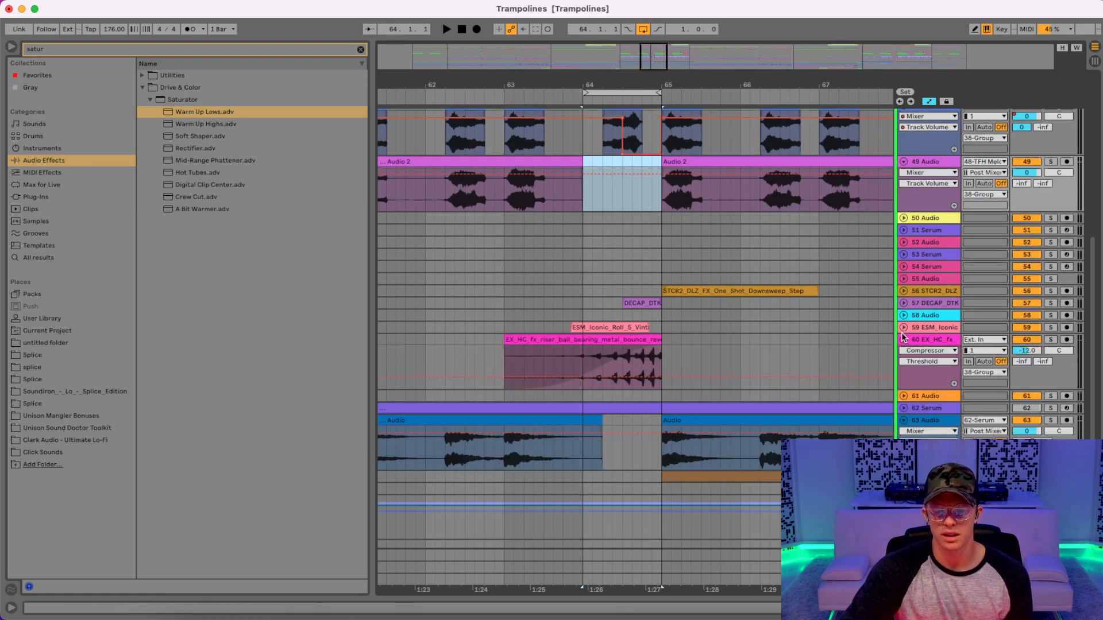
{"action": "left_click", "coordinate": [903, 328]}
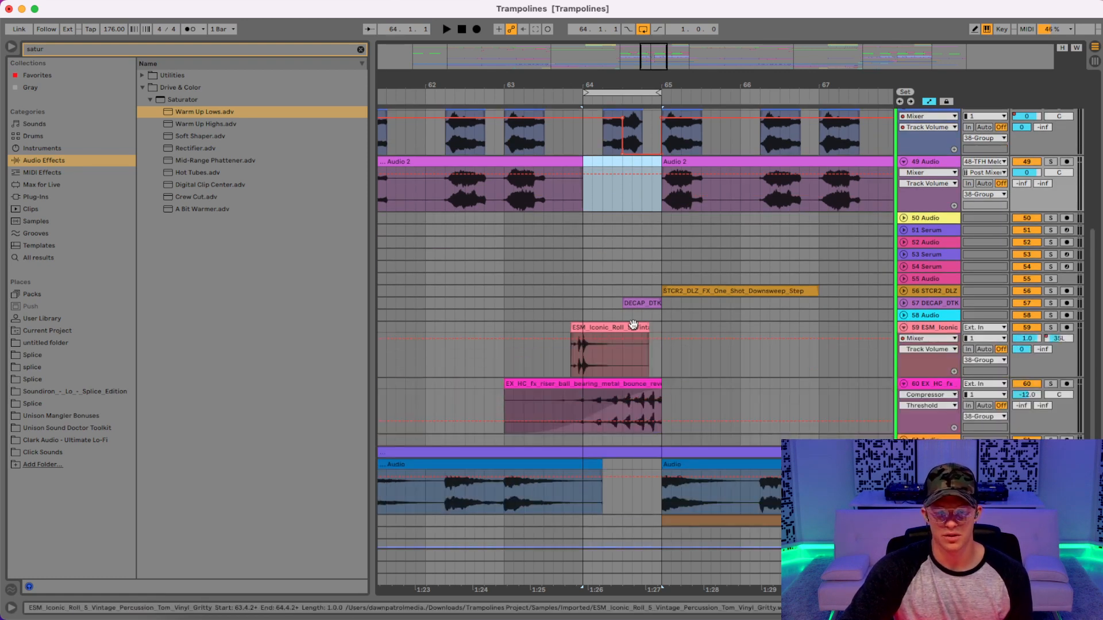
{"action": "left_click", "coordinate": [609, 347]}
{"action": "left_click_drag", "start_coordinate": [594, 89], "coordinate": [596, 84]}
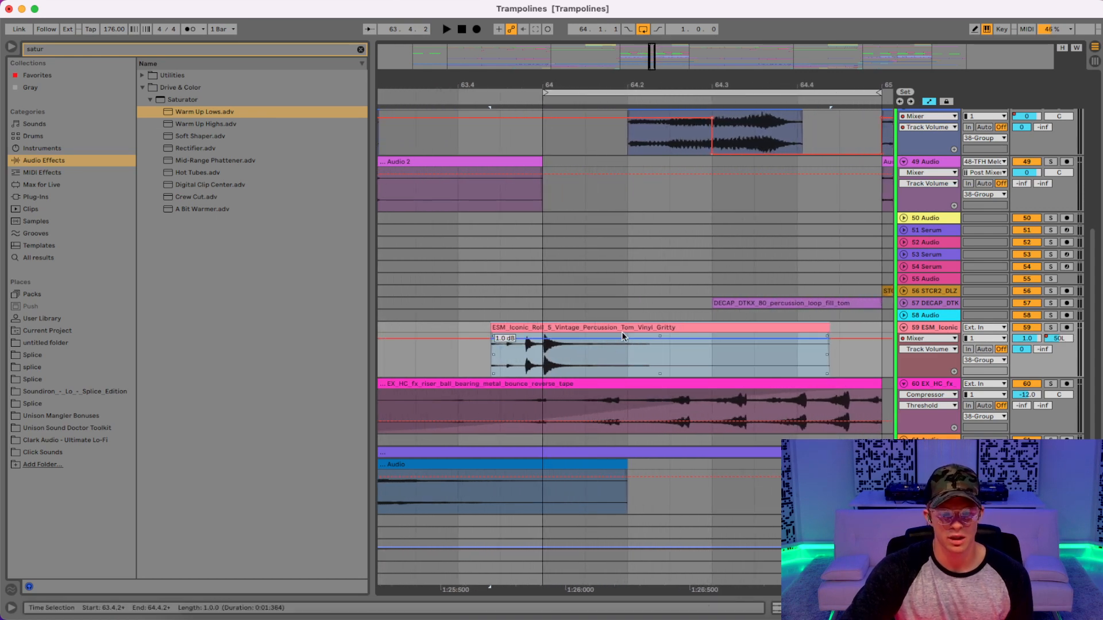
- Solo track 59 ESM_Iconic, play the tom roll clip twice and select the track
{"action": "left_click", "coordinate": [1049, 328]}
{"action": "key", "text": "space"}
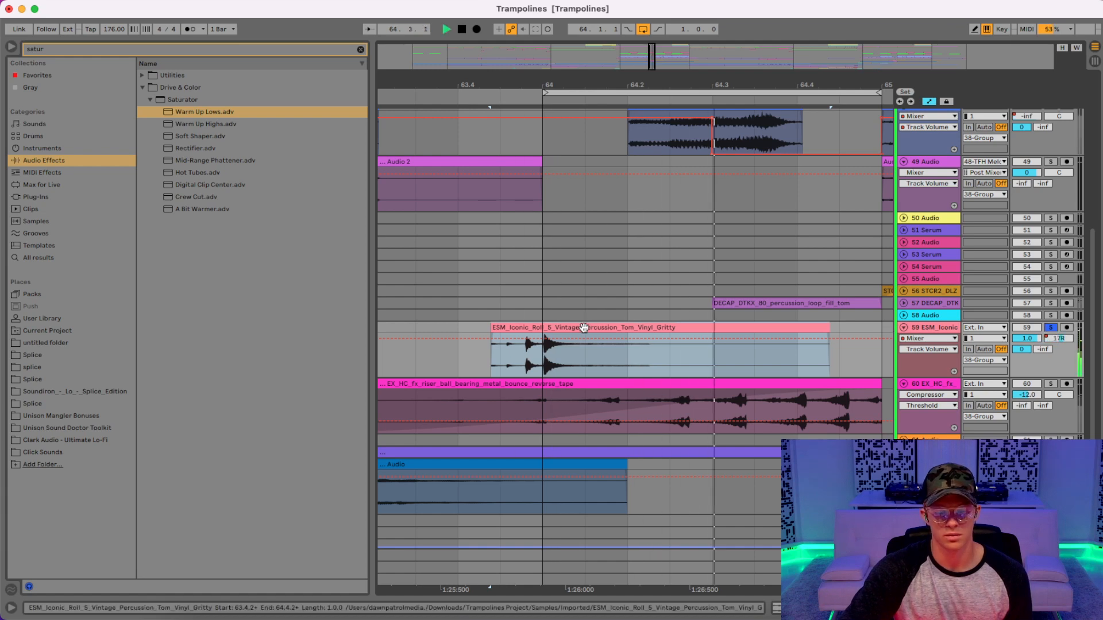
{"action": "key", "text": "space"}
{"action": "left_click_drag", "start_coordinate": [632, 83], "coordinate": [633, 53]}
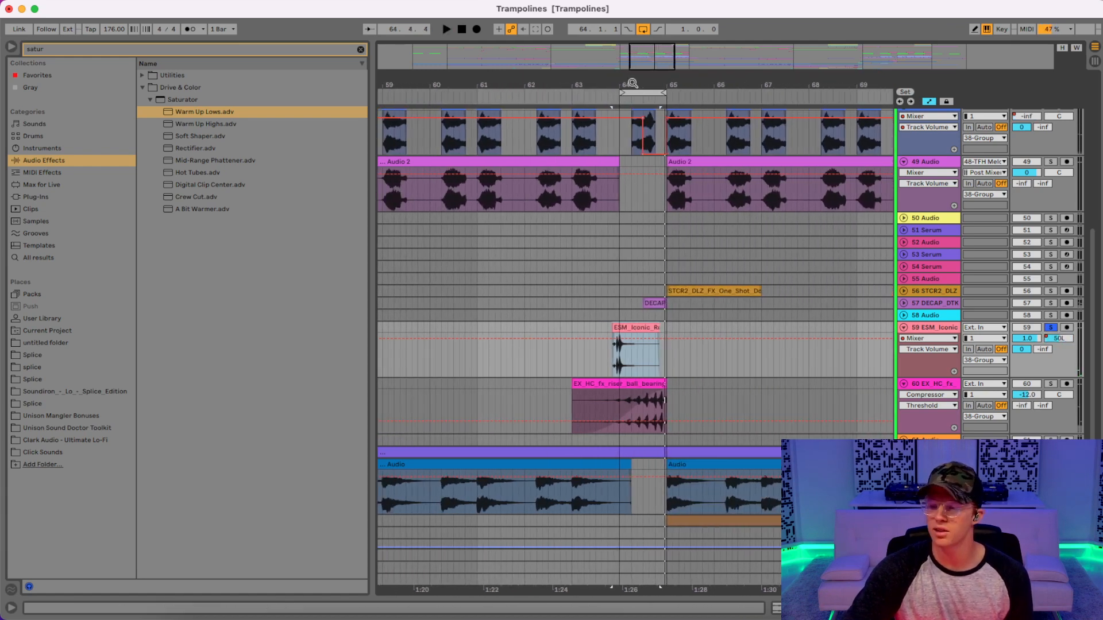
{"action": "key", "text": "space"}
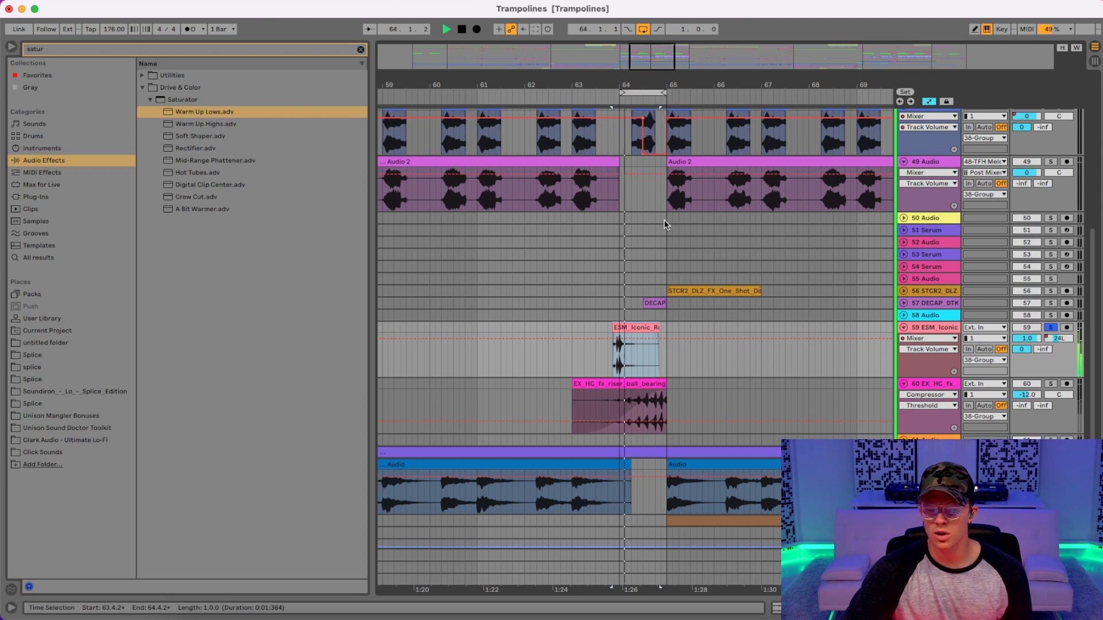
{"action": "key", "text": "space"}
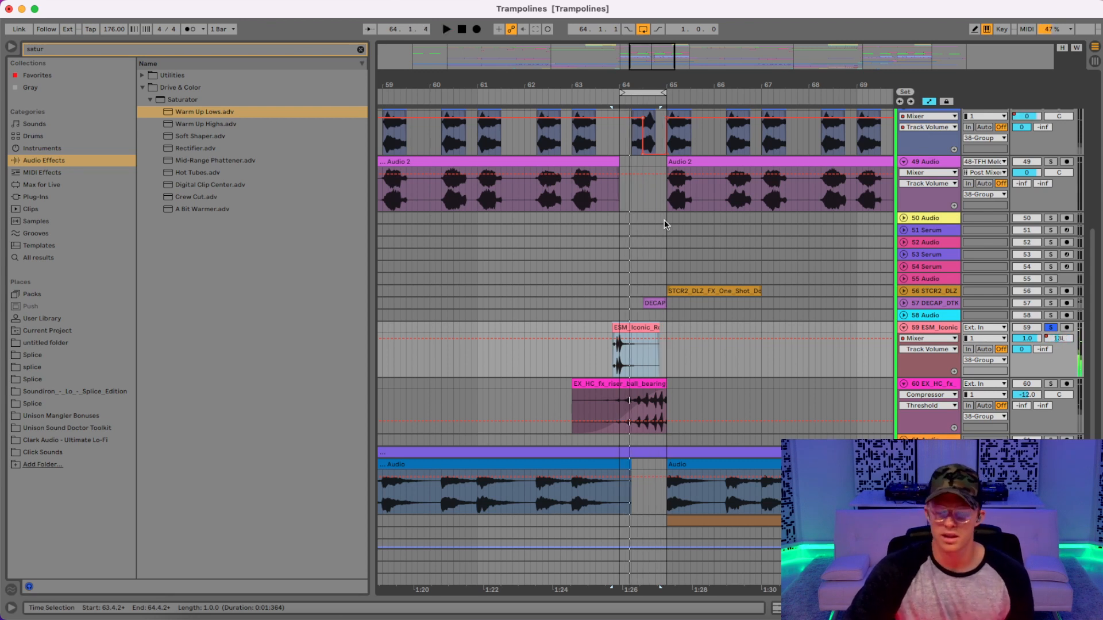
{"action": "left_click", "coordinate": [947, 327]}
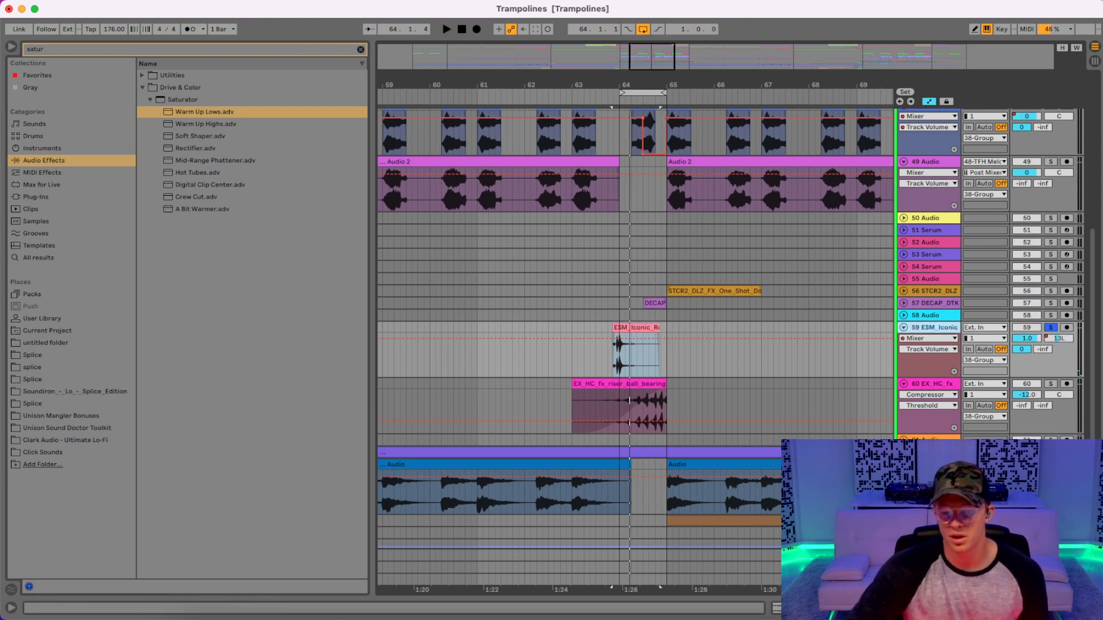
- Show the device chain of track 59 ESM_Iconic and play the fill with track 60 EX_HC_fx soloed alongside it
{"action": "key", "text": "shift+Tab"}
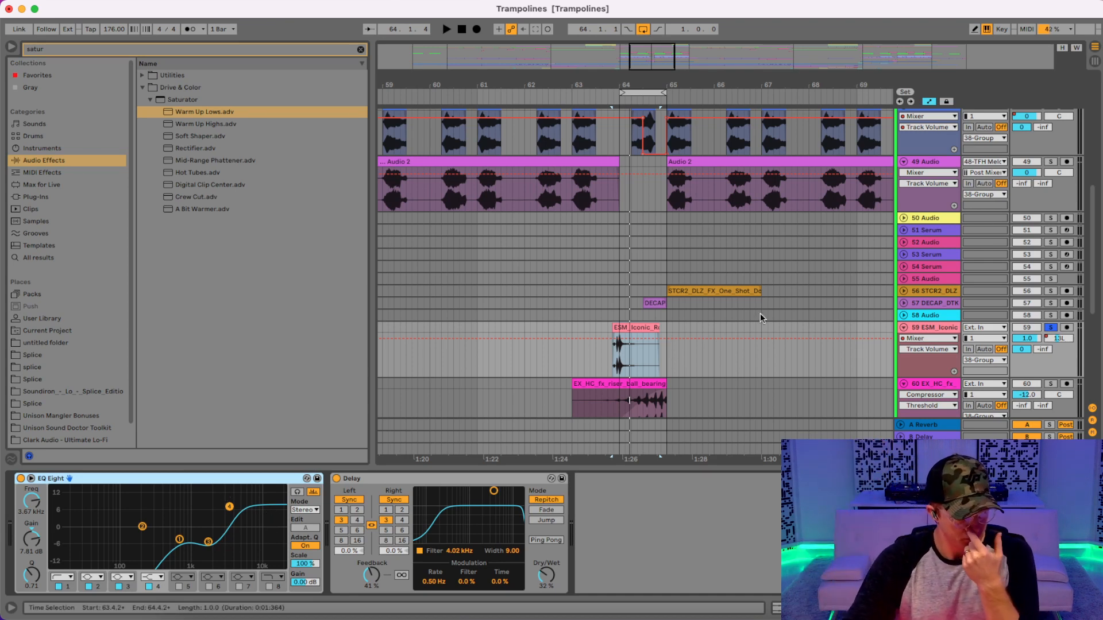
{"action": "scroll", "coordinate": [759, 313], "scroll_direction": "down", "scroll_amount": 3}
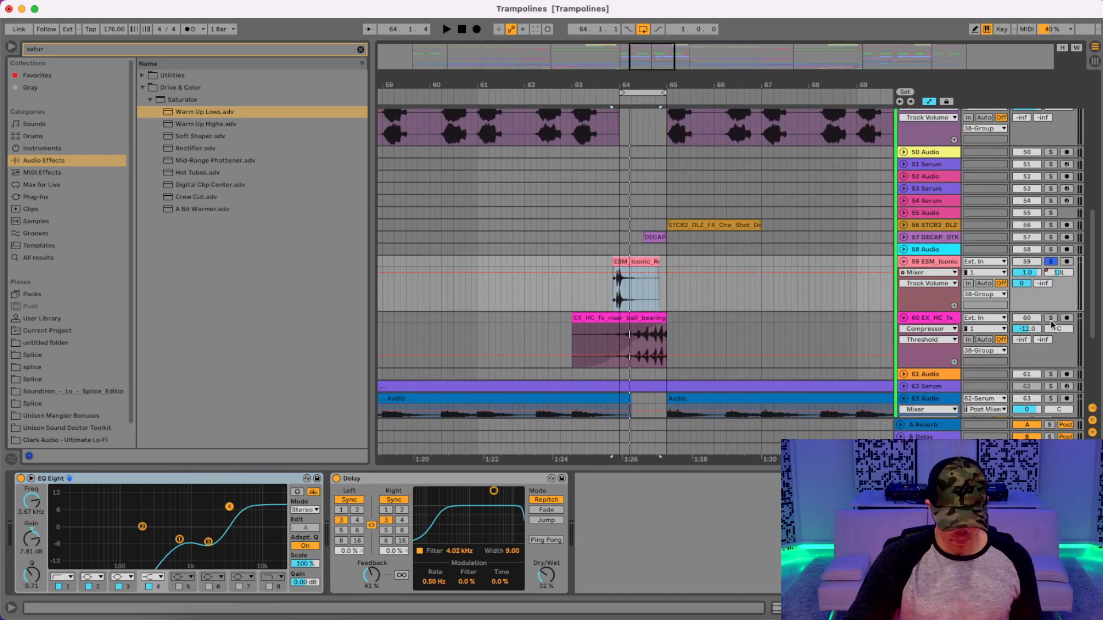
{"action": "key", "text": "space"}
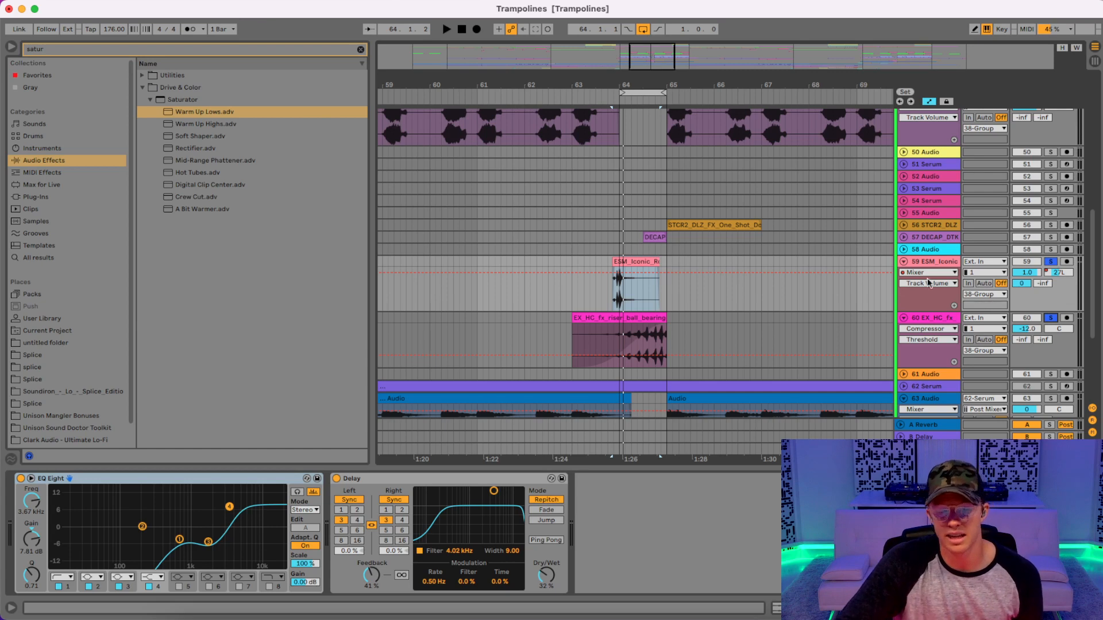
- Unfold and solo track 57 DECAP_DTKX, select its percussion tom fill clip and play it
{"action": "left_click", "coordinate": [904, 237]}
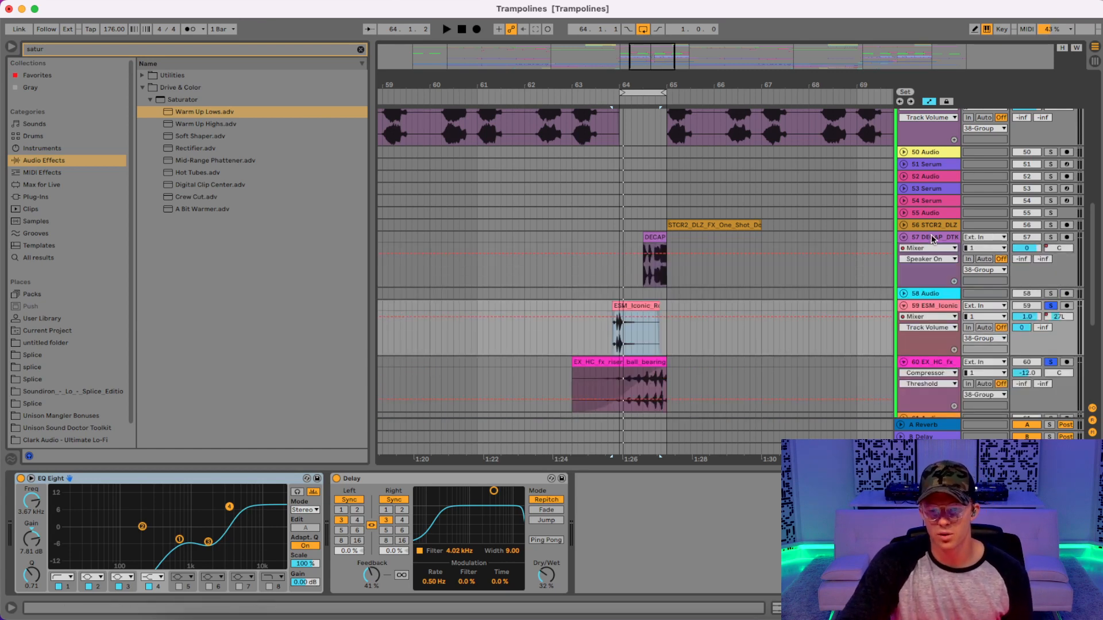
{"action": "left_click", "coordinate": [1051, 237]}
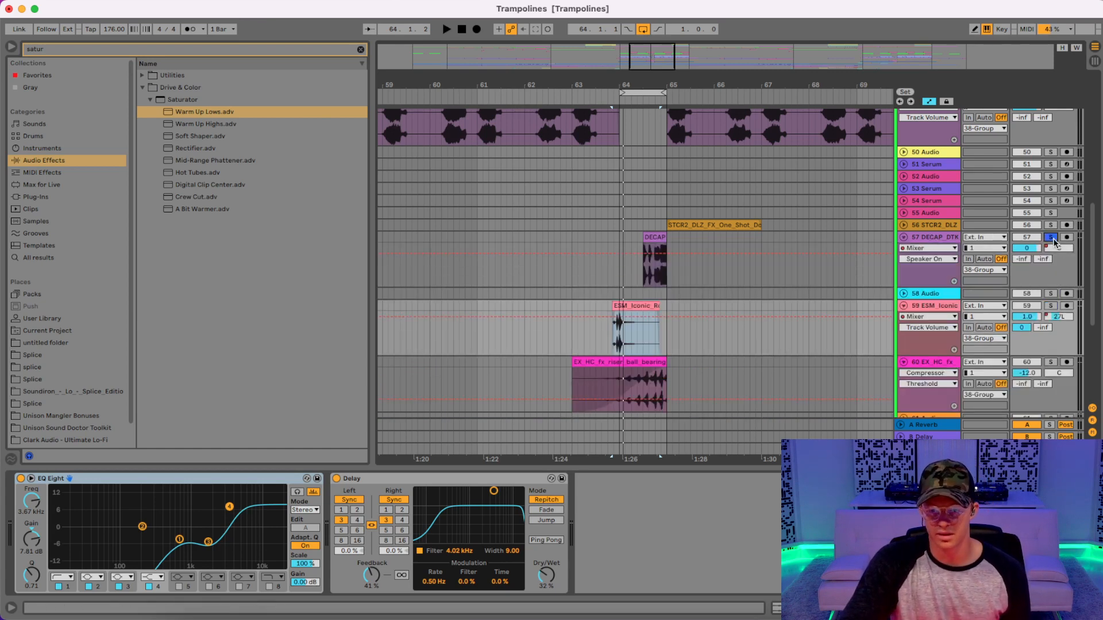
{"action": "left_click", "coordinate": [655, 237]}
{"action": "left_click_drag", "start_coordinate": [646, 77], "coordinate": [612, 80]}
{"action": "key", "text": "space"}
{"action": "key", "text": "space"}
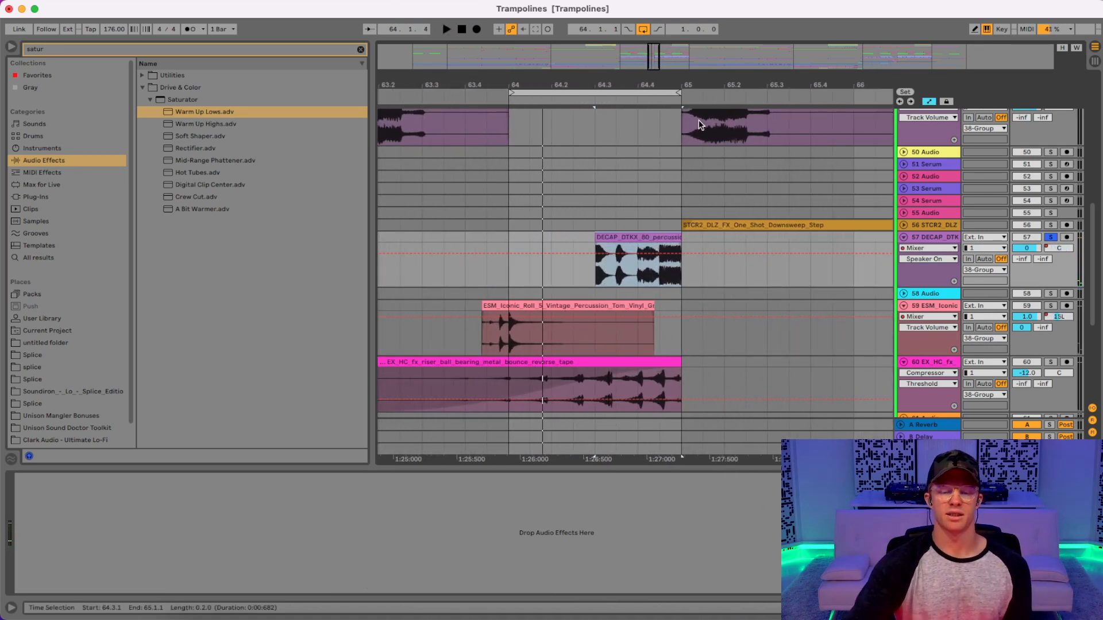
- Show the Track Panning automation on track 57 and enlarge the track to examine the tom fill's stepped pan moves
{"action": "left_click", "coordinate": [1060, 251]}
{"action": "left_click_drag", "start_coordinate": [642, 80], "coordinate": [638, 97]}
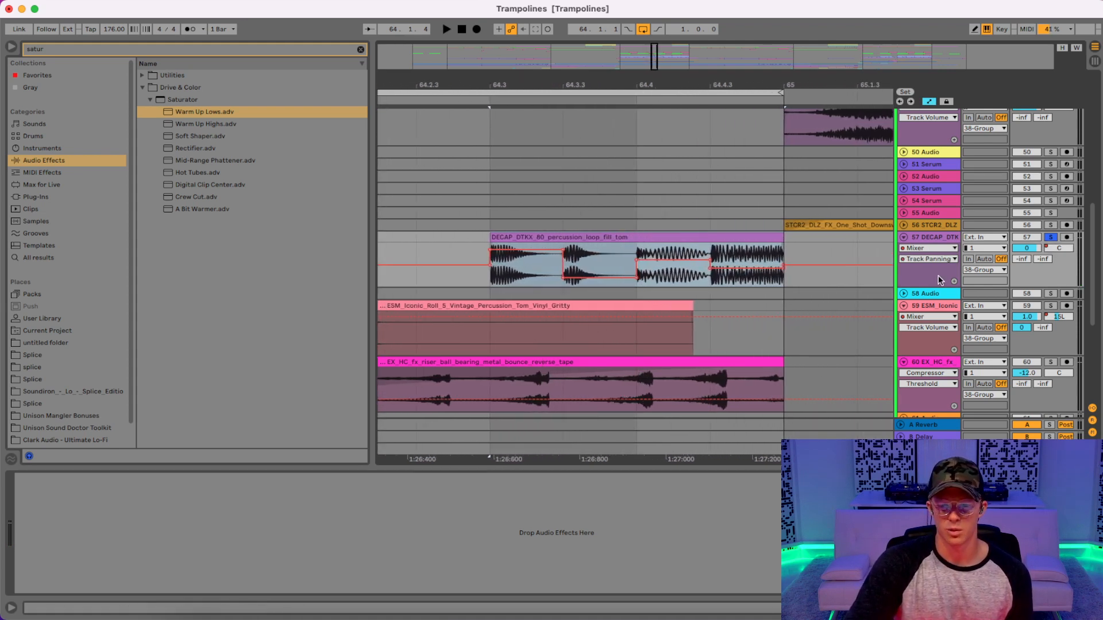
{"action": "left_click_drag", "start_coordinate": [926, 285], "coordinate": [926, 339]}
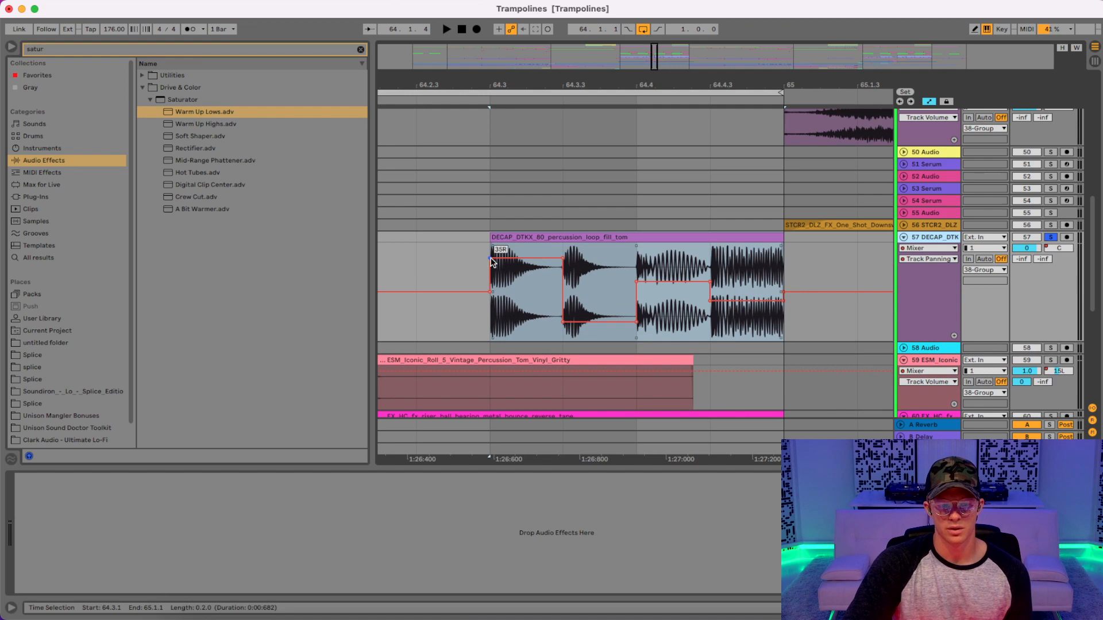
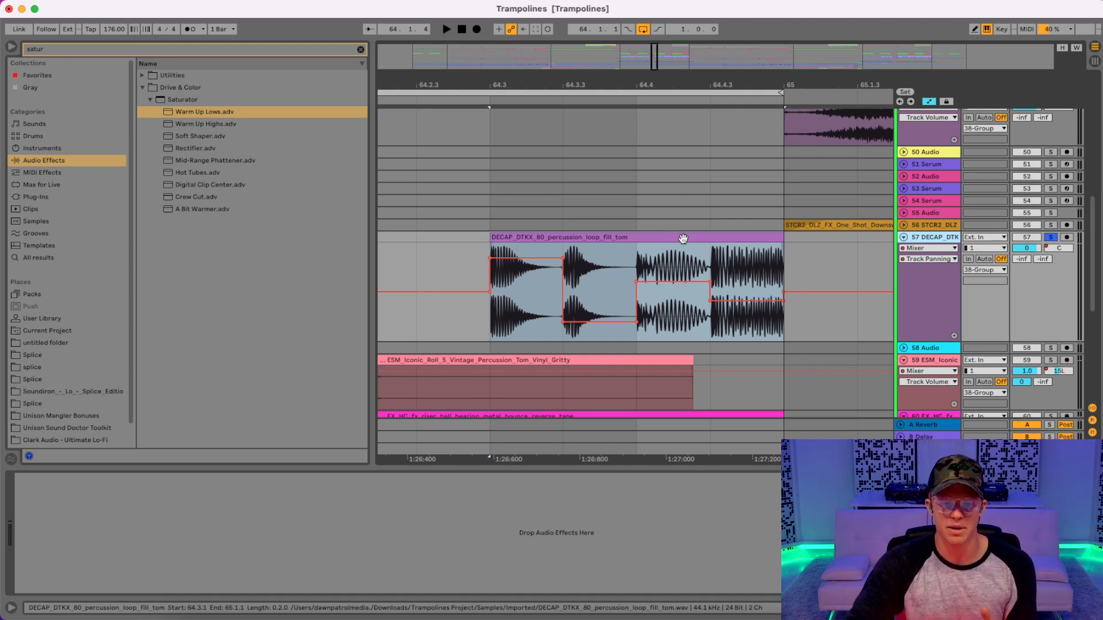
- Unsolo track 57 and play the bar 64 loop with all the layers together
{"action": "left_click", "coordinate": [1050, 237]}
{"action": "left_click_drag", "start_coordinate": [775, 89], "coordinate": [651, 97]}
{"action": "left_click", "coordinate": [651, 96]}
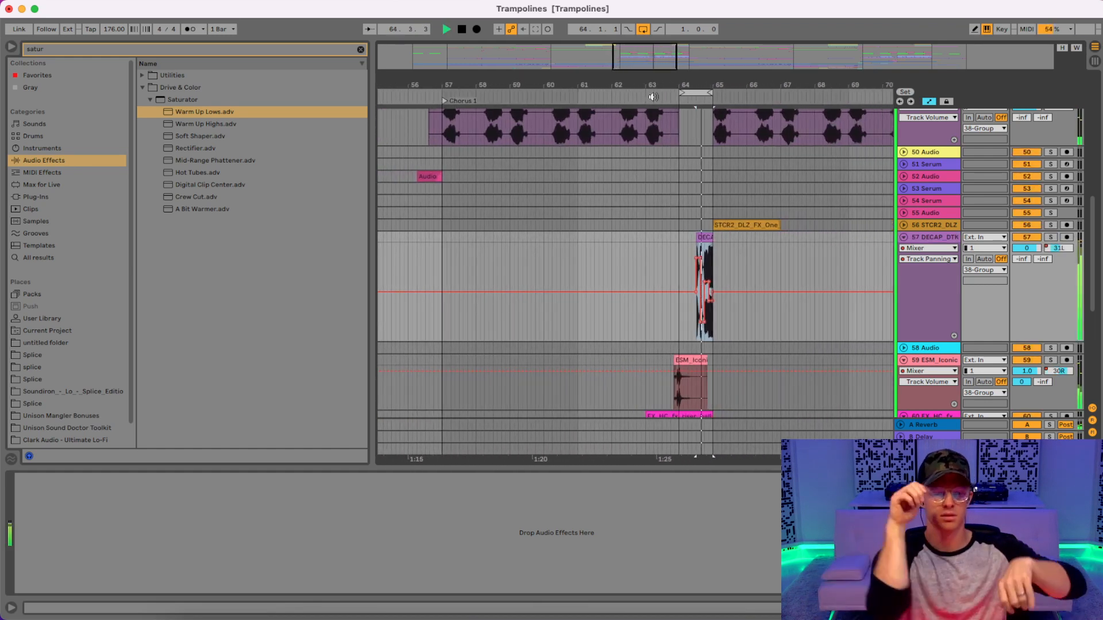
{"action": "key", "text": "space"}
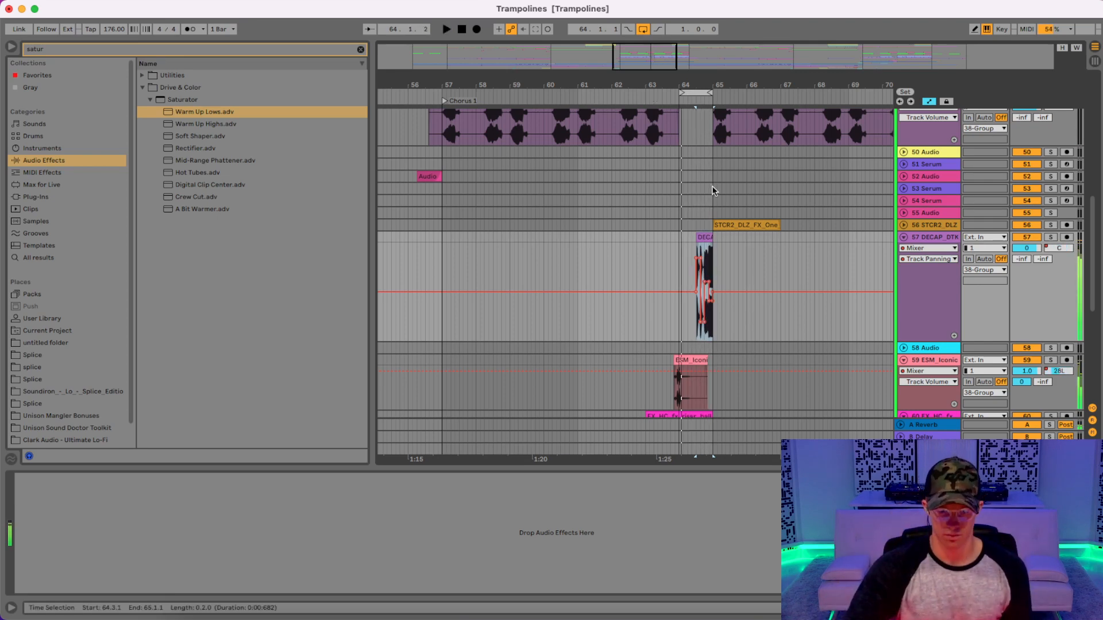
- Unfold and solo track 39 reverse reverb and play its reversed one-shot clip in bar 64
{"action": "scroll", "coordinate": [758, 227], "scroll_direction": "down", "scroll_amount": 5}
{"action": "scroll", "coordinate": [749, 229], "scroll_direction": "up", "scroll_amount": 3}
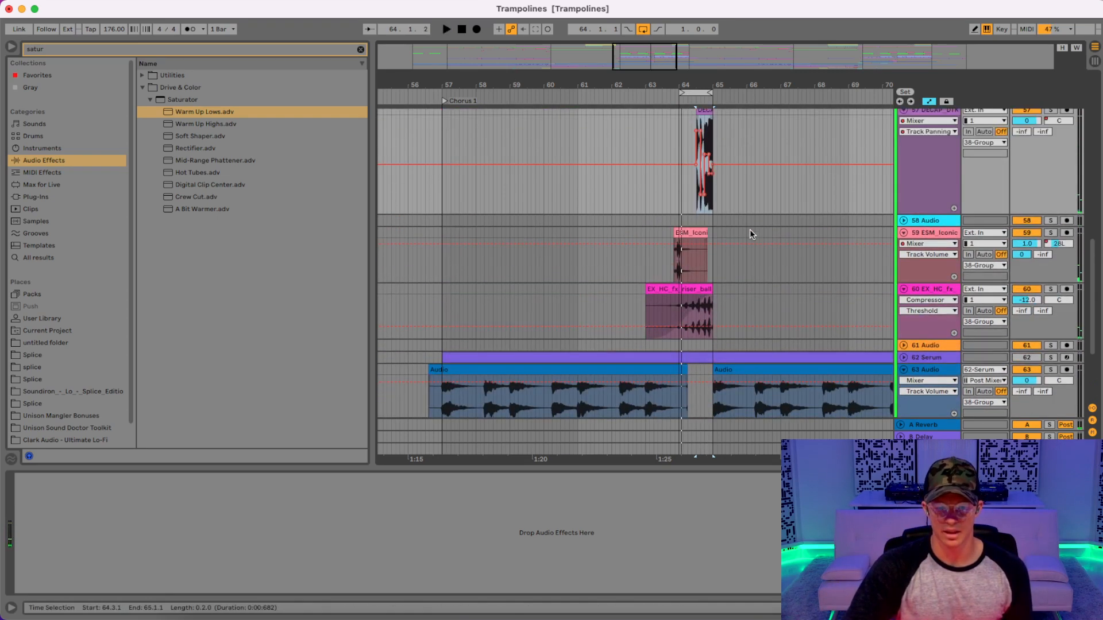
{"action": "scroll", "coordinate": [749, 230], "scroll_direction": "up", "scroll_amount": 10}
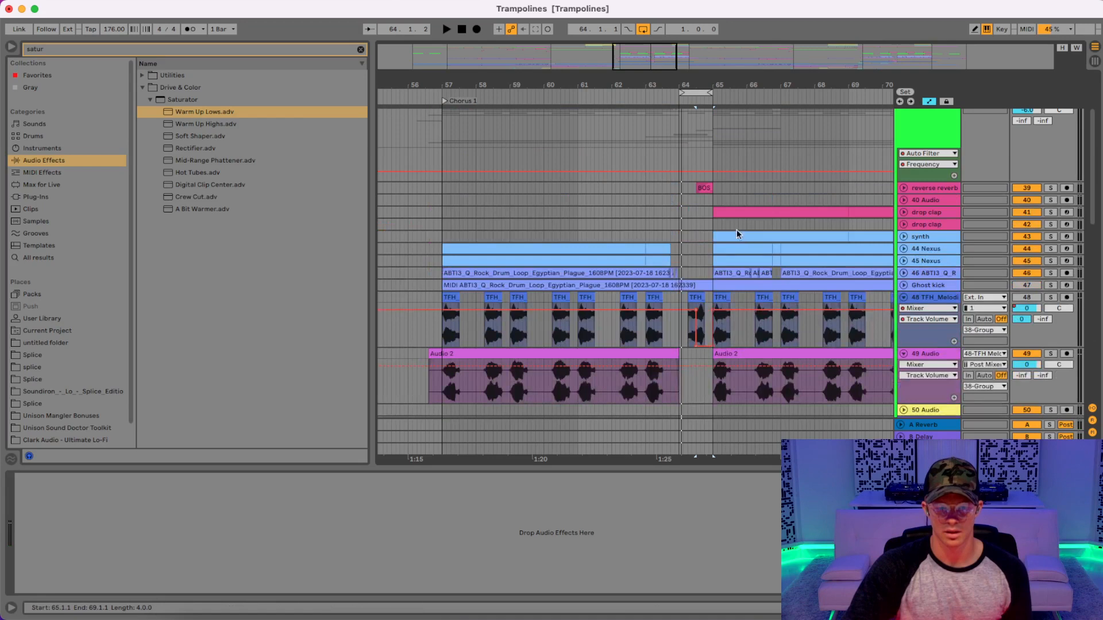
{"action": "left_click", "coordinate": [904, 188]}
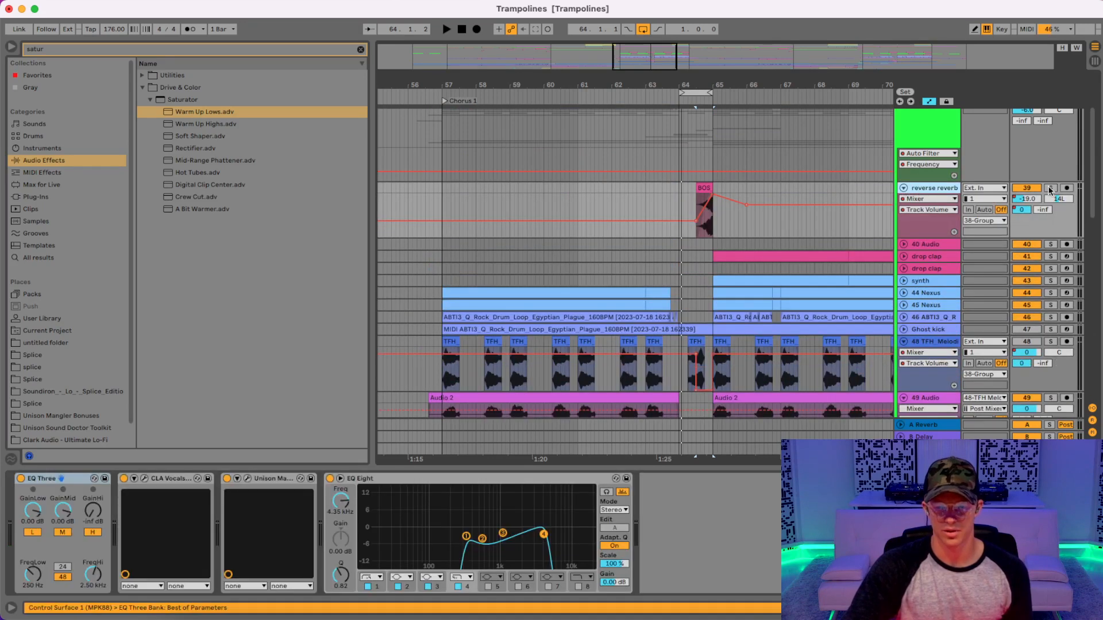
{"action": "left_click", "coordinate": [1050, 188]}
{"action": "key", "text": "space"}
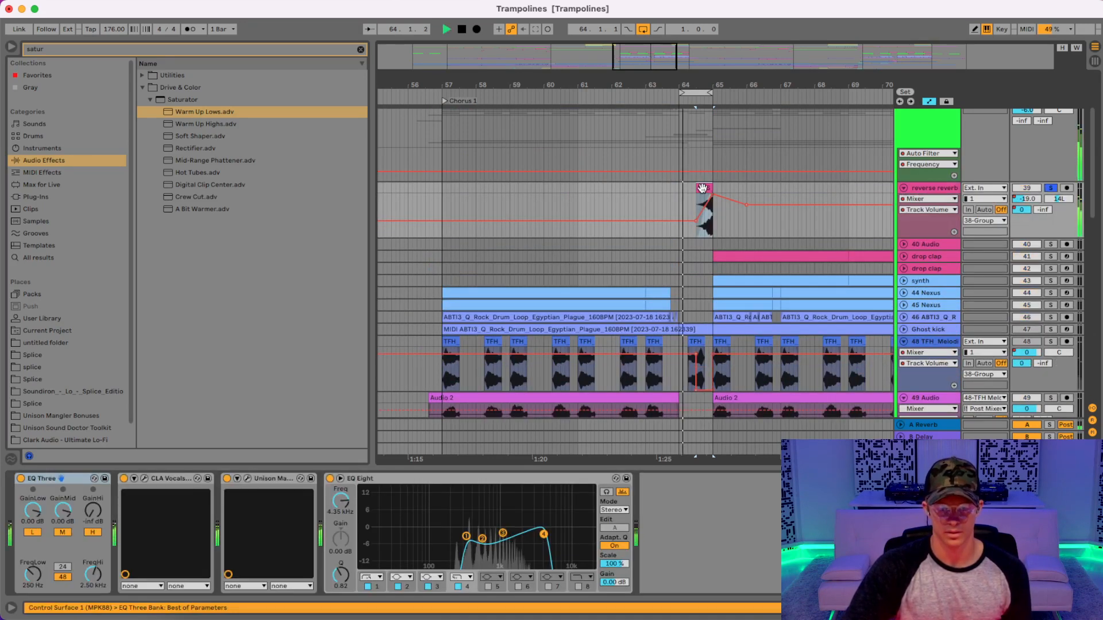
{"action": "key", "text": "space"}
- Examine the reverse one-shot's volume ramp and view the CLA Vocals and Unison Mangler plug-in settings on track 39
{"action": "left_click_drag", "start_coordinate": [723, 84], "coordinate": [707, 168]}
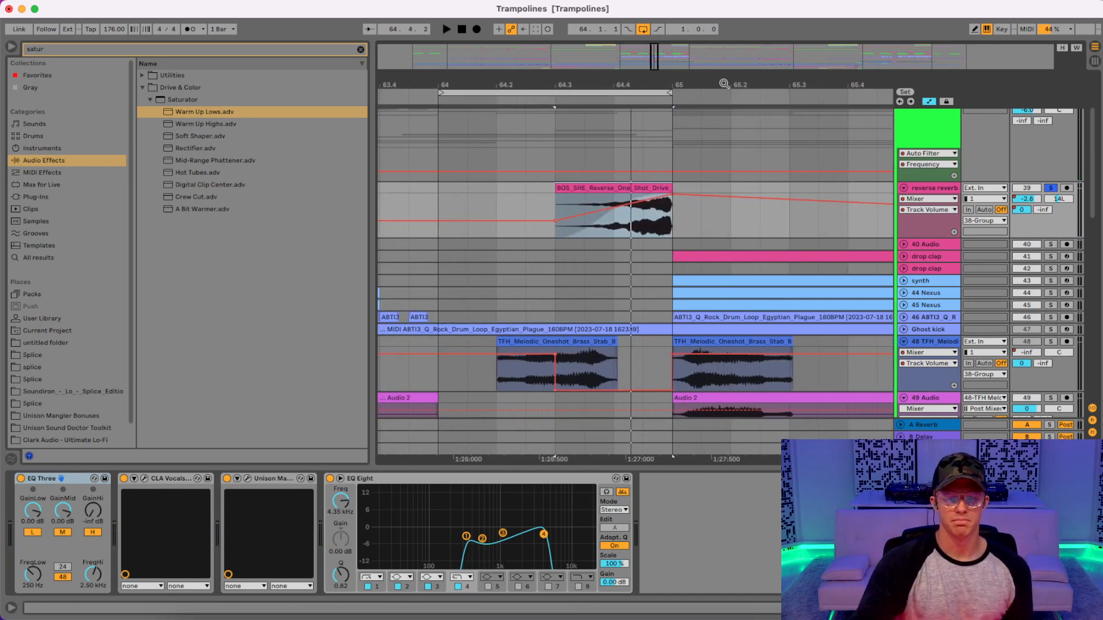
{"action": "left_click_drag", "start_coordinate": [628, 80], "coordinate": [643, 111]}
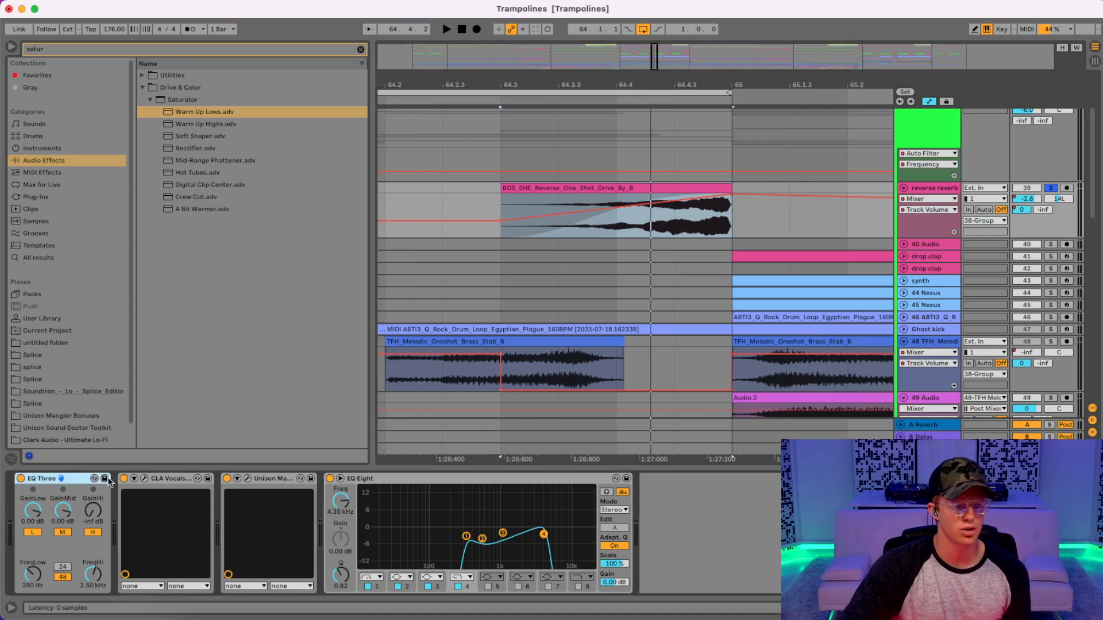
{"action": "left_click", "coordinate": [174, 477]}
{"action": "left_click", "coordinate": [144, 478]}
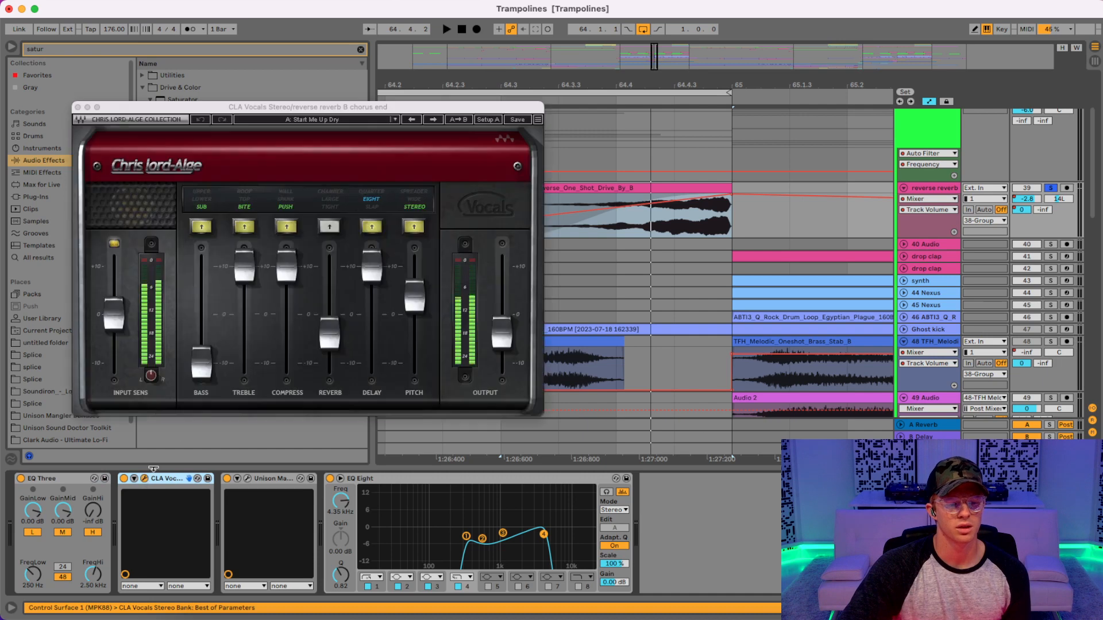
{"action": "left_click", "coordinate": [79, 108]}
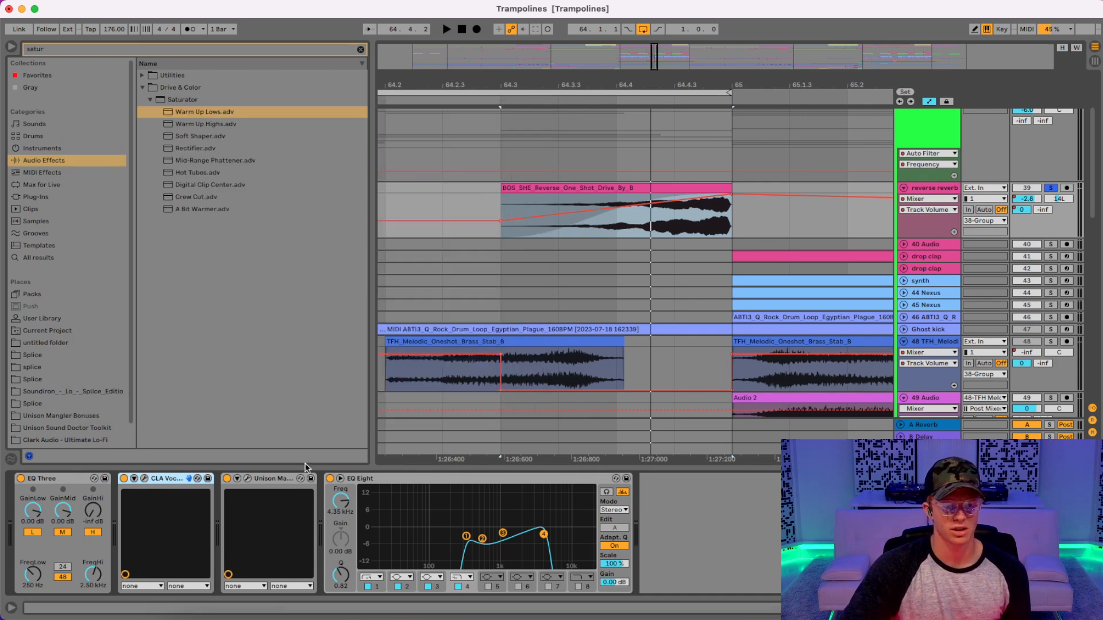
{"action": "left_click", "coordinate": [248, 479]}
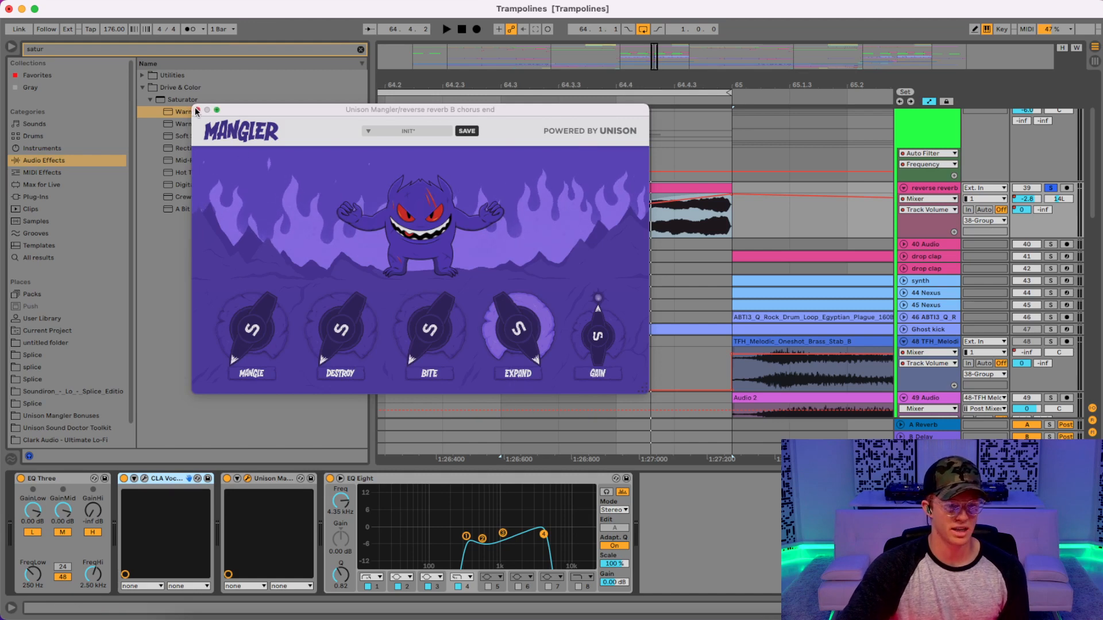
{"action": "left_click", "coordinate": [198, 110]}
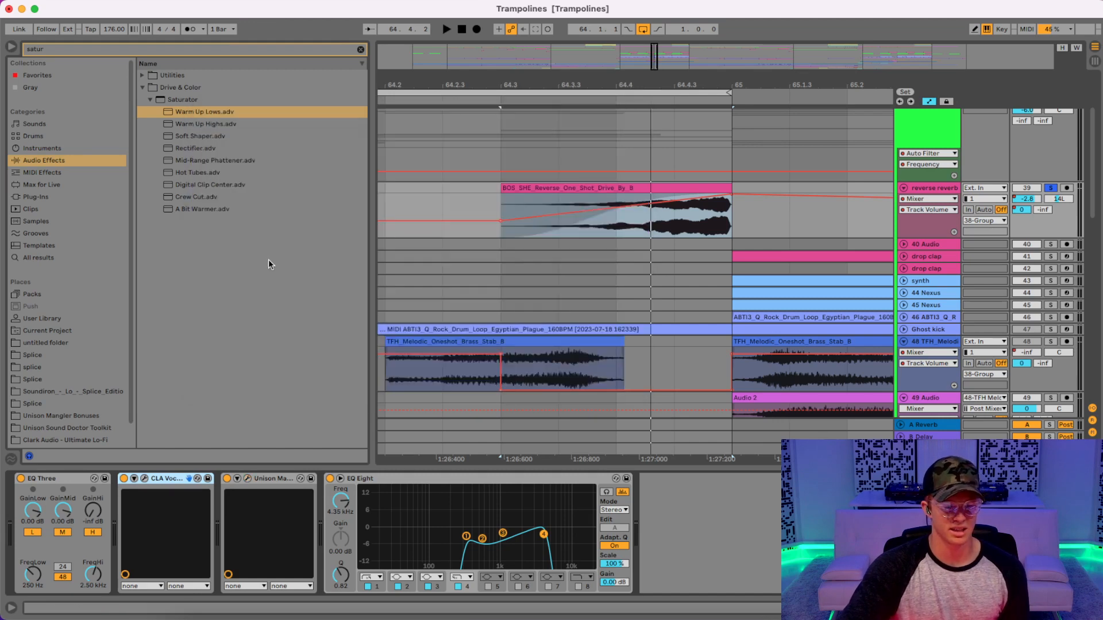
- Fold and unsolo track 39 reverse reverb and return to an overview of Chorus 1
{"action": "left_click", "coordinate": [904, 189]}
{"action": "left_click", "coordinate": [1050, 188]}
{"action": "left_click_drag", "start_coordinate": [722, 85], "coordinate": [636, 13]}
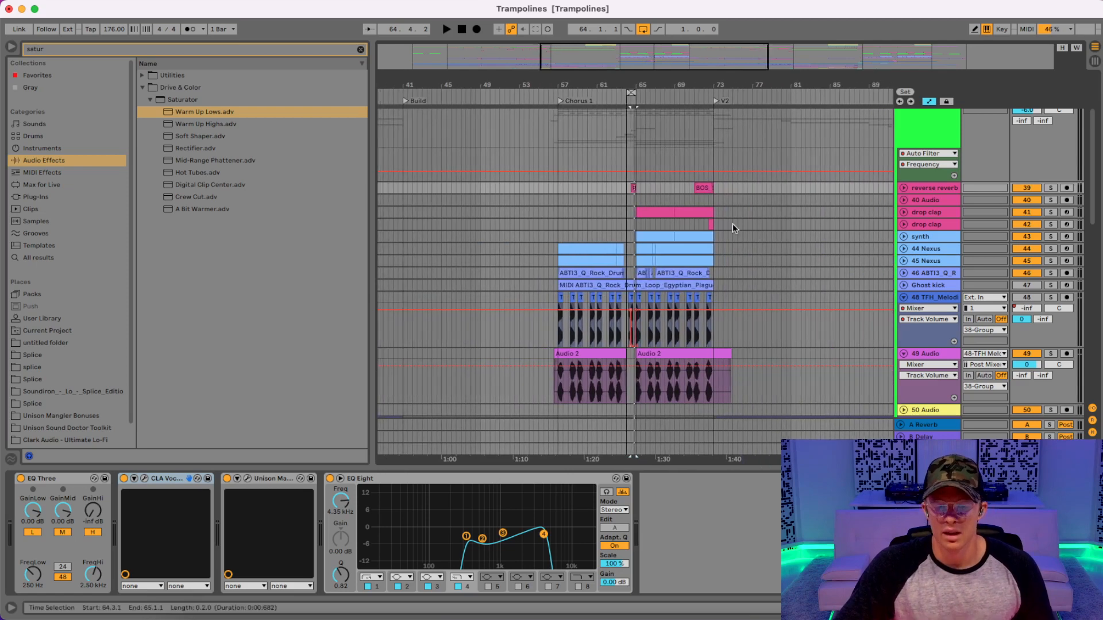
- Set the loop range from bar 63 to bar 73 and play the second half of Chorus 1
{"action": "right_click", "coordinate": [751, 225]}
{"action": "left_click", "coordinate": [814, 319]}
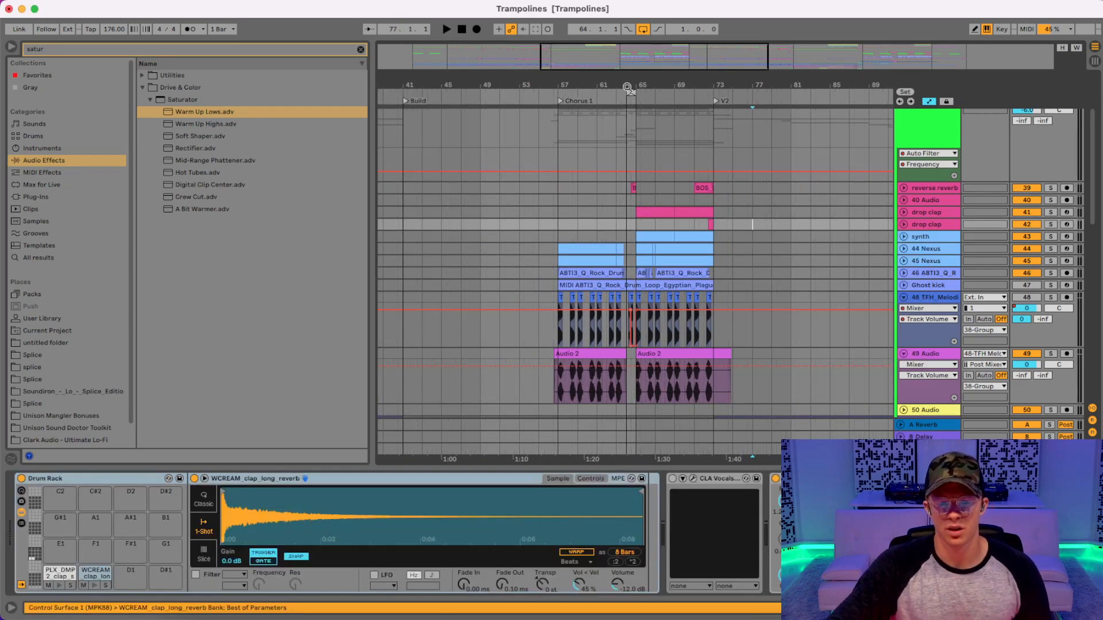
{"action": "left_click_drag", "start_coordinate": [631, 95], "coordinate": [712, 92]}
{"action": "left_click_drag", "start_coordinate": [629, 93], "coordinate": [617, 92]}
{"action": "left_click", "coordinate": [655, 92]}
{"action": "key", "text": "space"}
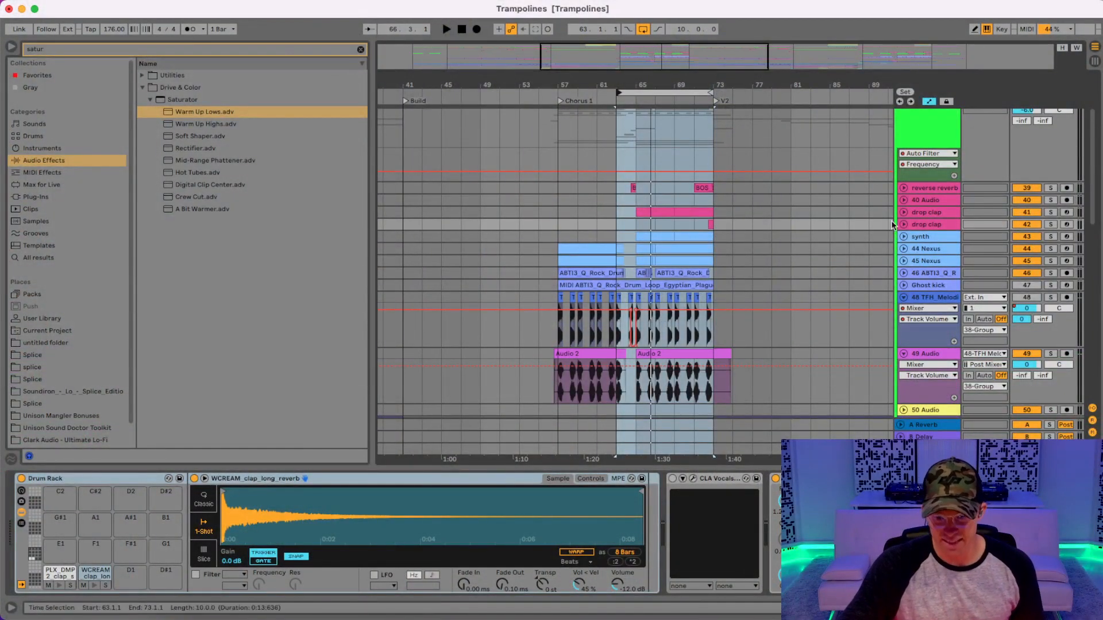
- Unfold and solo track 41 drop clap, play its pattern and view the first clip's MIDI notes
{"action": "left_click", "coordinate": [903, 212]}
{"action": "left_click", "coordinate": [660, 214]}
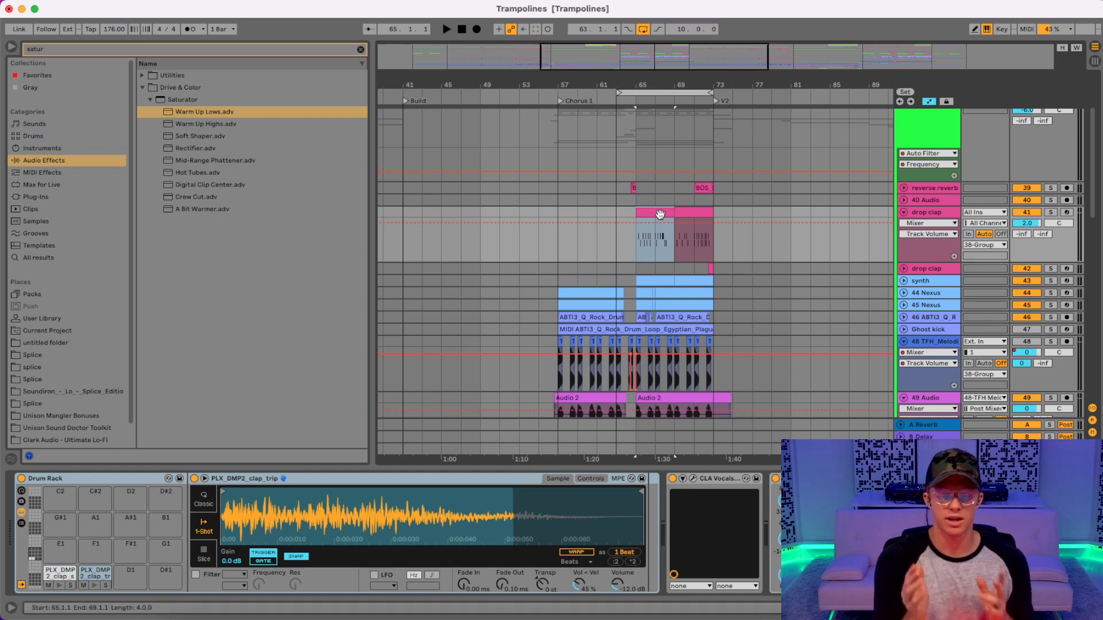
{"action": "left_click", "coordinate": [1050, 211]}
{"action": "key", "text": "space"}
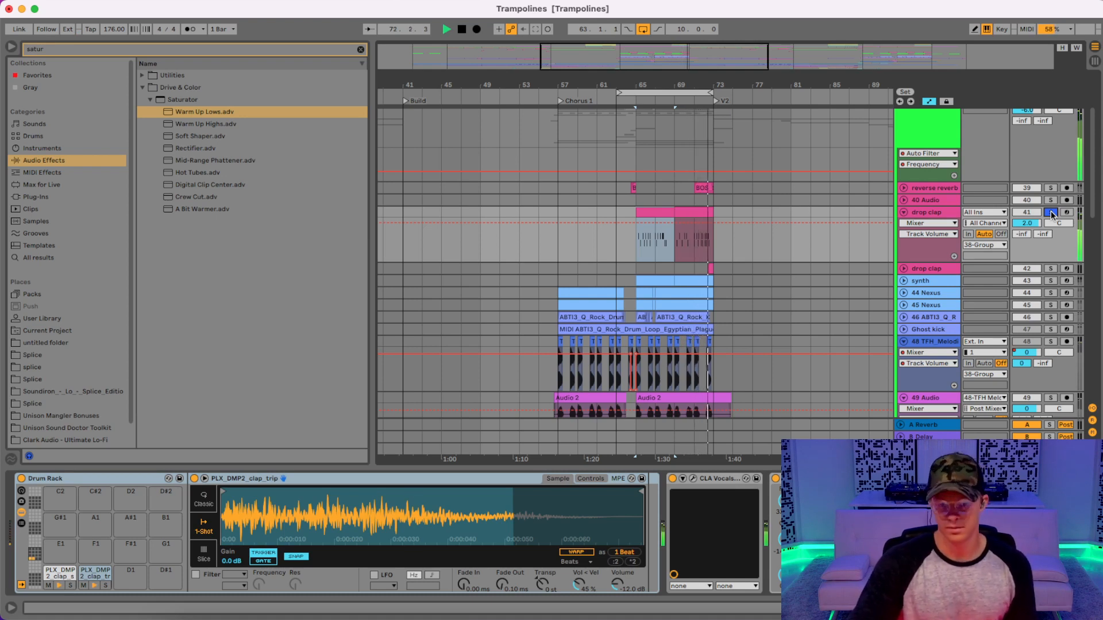
{"action": "key", "text": "space"}
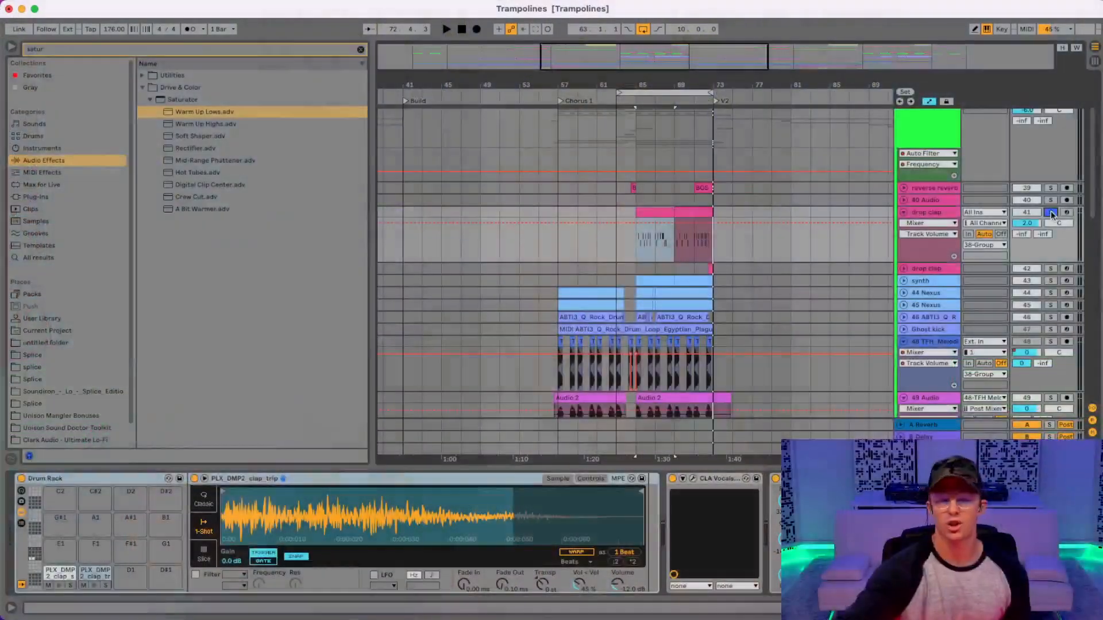
{"action": "double_click", "coordinate": [651, 212]}
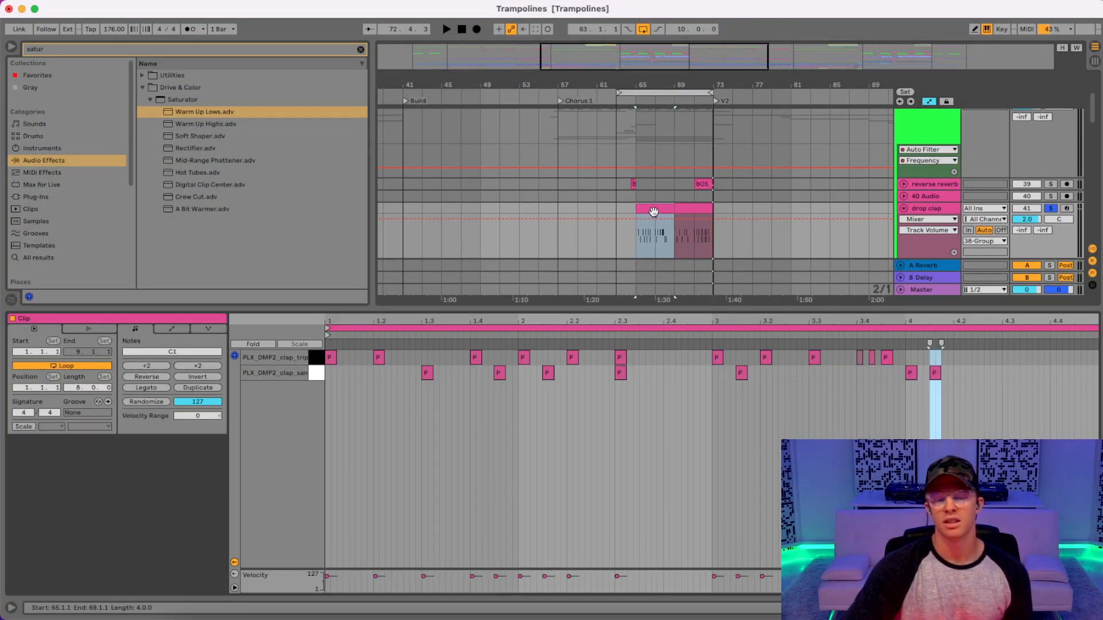
{"action": "key", "text": "super+alt+l"}
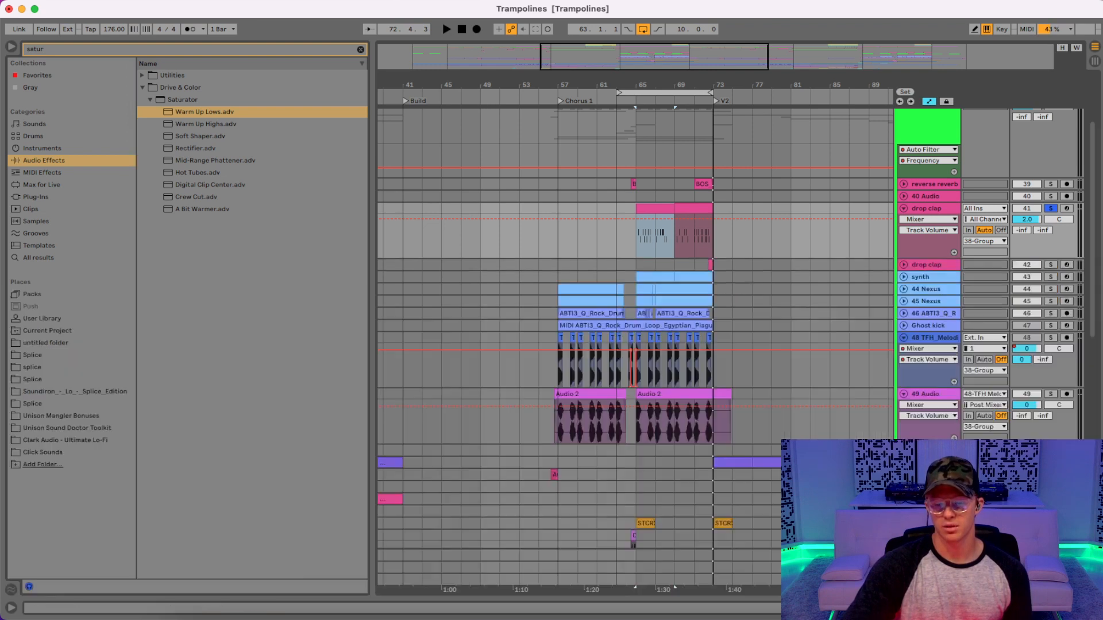
- Unfold and solo track 46 ABTI3 as well, loop its bars 65 to 73 and play the drum loop with the claps
{"action": "left_click", "coordinate": [903, 314]}
{"action": "left_click", "coordinate": [1049, 313]}
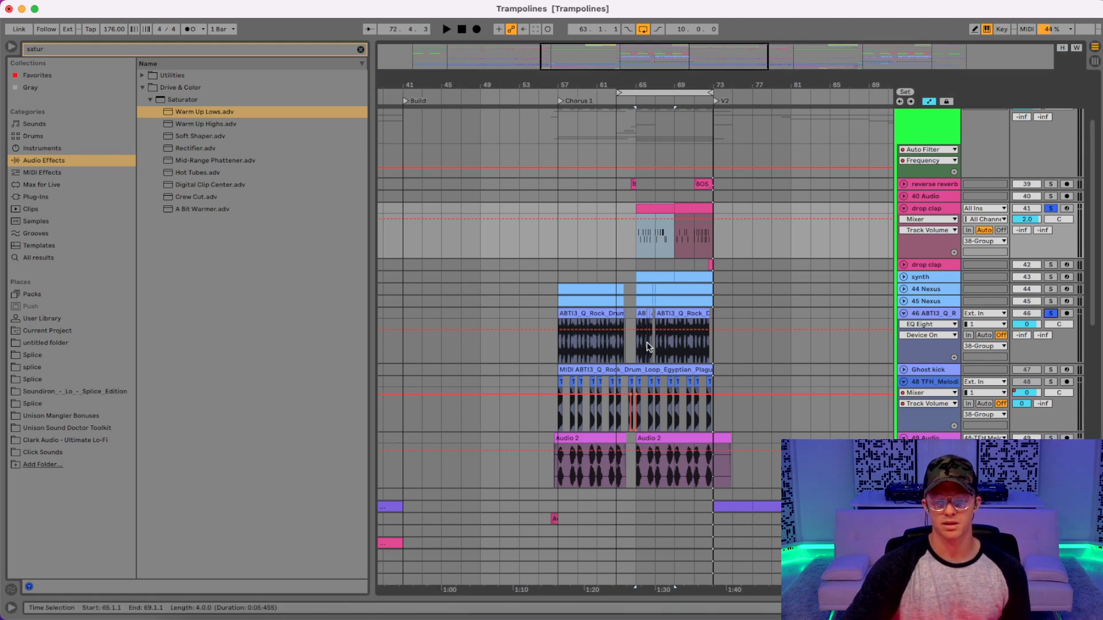
{"action": "left_click_drag", "start_coordinate": [641, 352], "coordinate": [711, 320]}
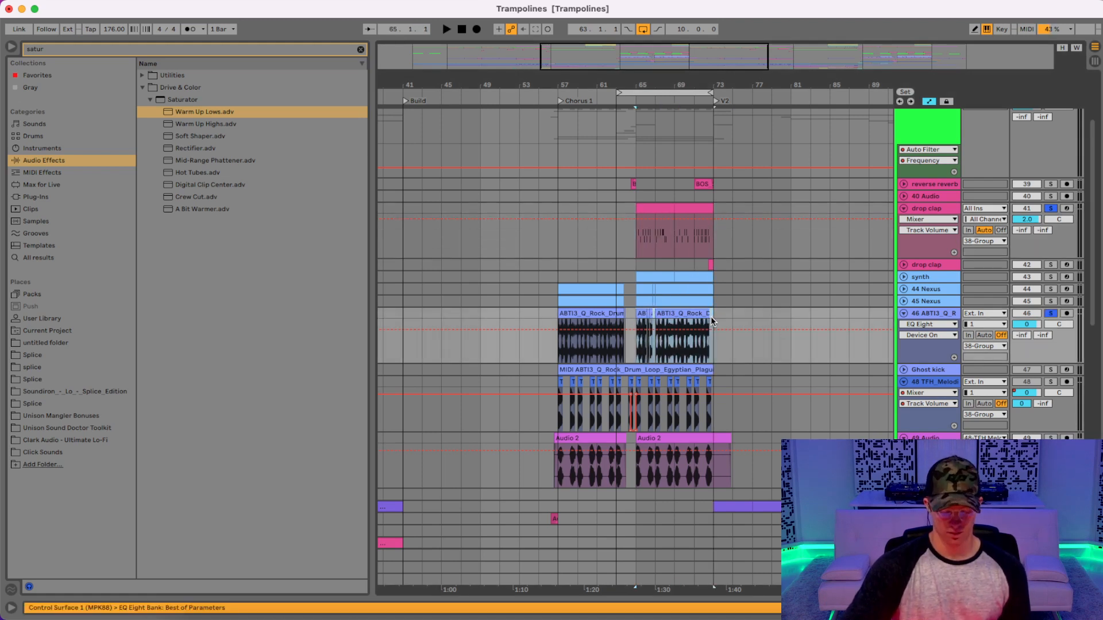
{"action": "key", "text": "super+l"}
{"action": "key", "text": "space"}
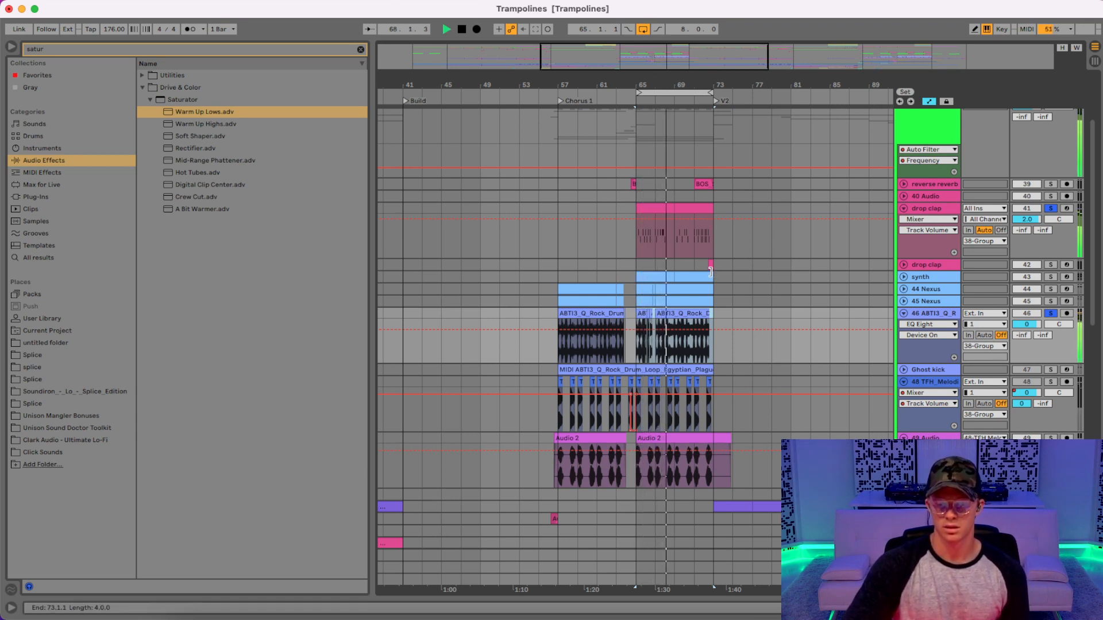
{"action": "key", "text": "space"}
- Examine the drum loop chops against the clap pattern and select the drop clap clips from bar 65 to bar 73
{"action": "left_click_drag", "start_coordinate": [657, 84], "coordinate": [657, 115]}
{"action": "left_click_drag", "start_coordinate": [611, 84], "coordinate": [609, 66]}
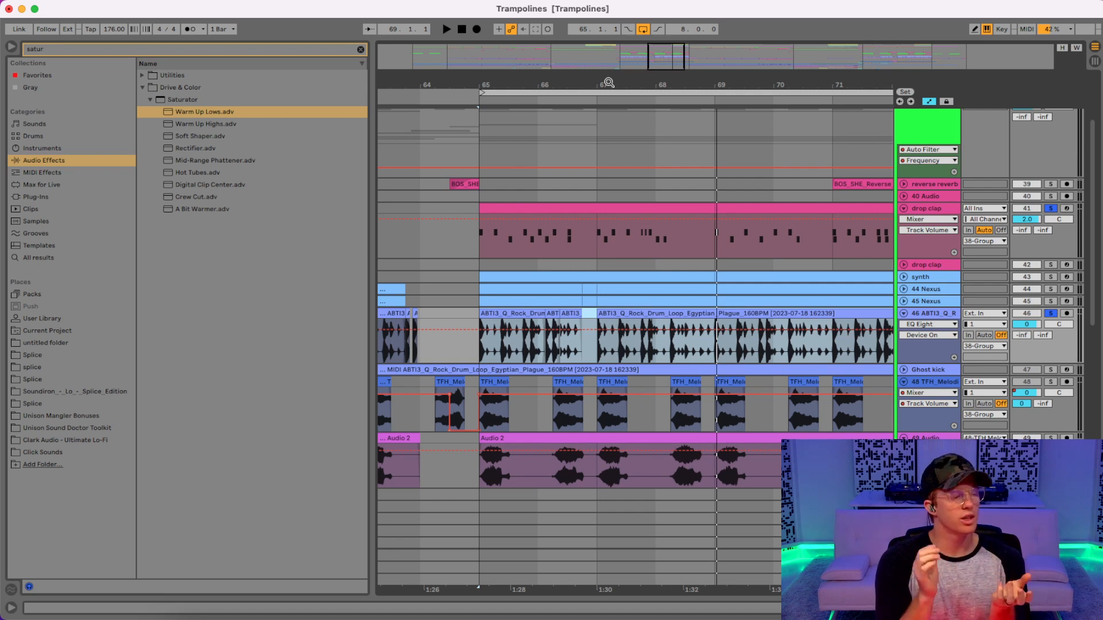
{"action": "left_click_drag", "start_coordinate": [608, 90], "coordinate": [530, 85]}
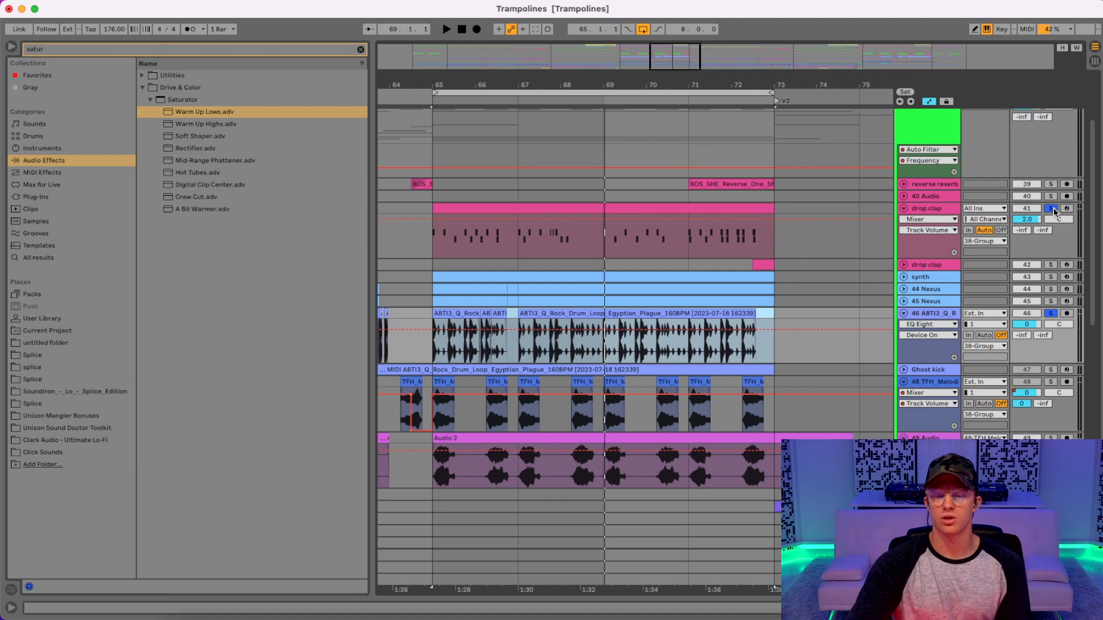
{"action": "left_click_drag", "start_coordinate": [764, 240], "coordinate": [455, 210]}
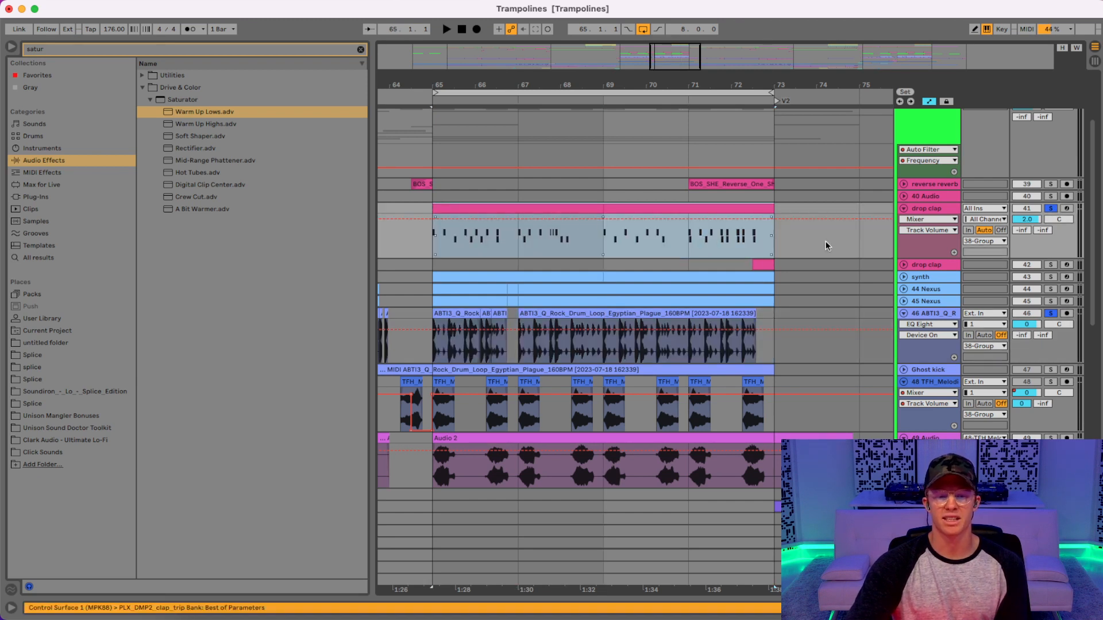
- Solo only track 41 drop clap, play its clap pattern over bars 65 to 73, and unsolo the track
{"action": "left_click", "coordinate": [1052, 208]}
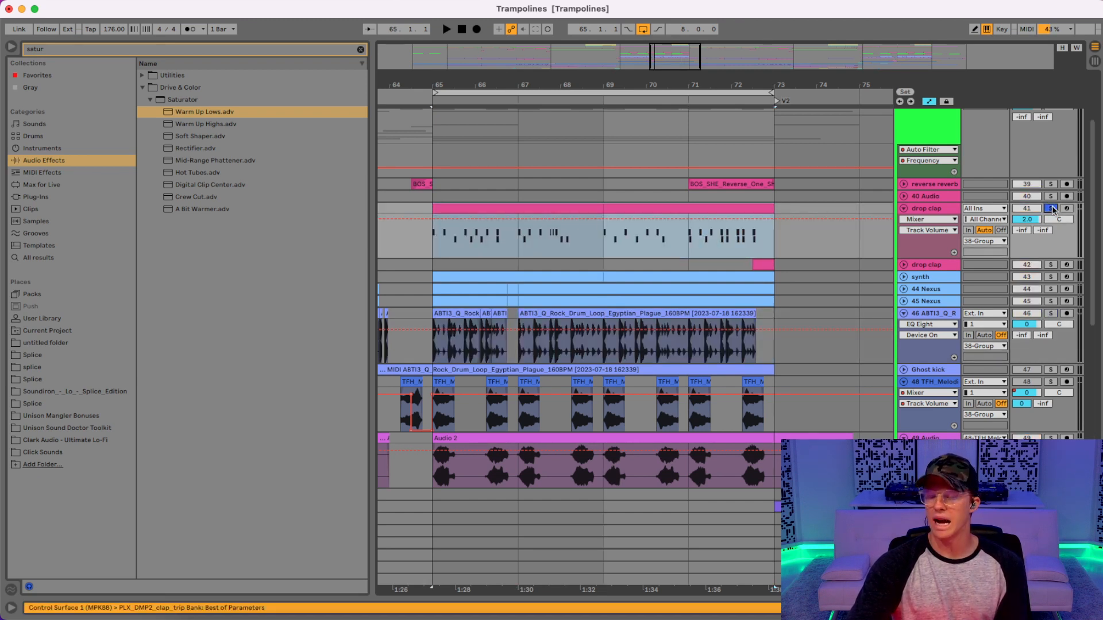
{"action": "key", "text": "space"}
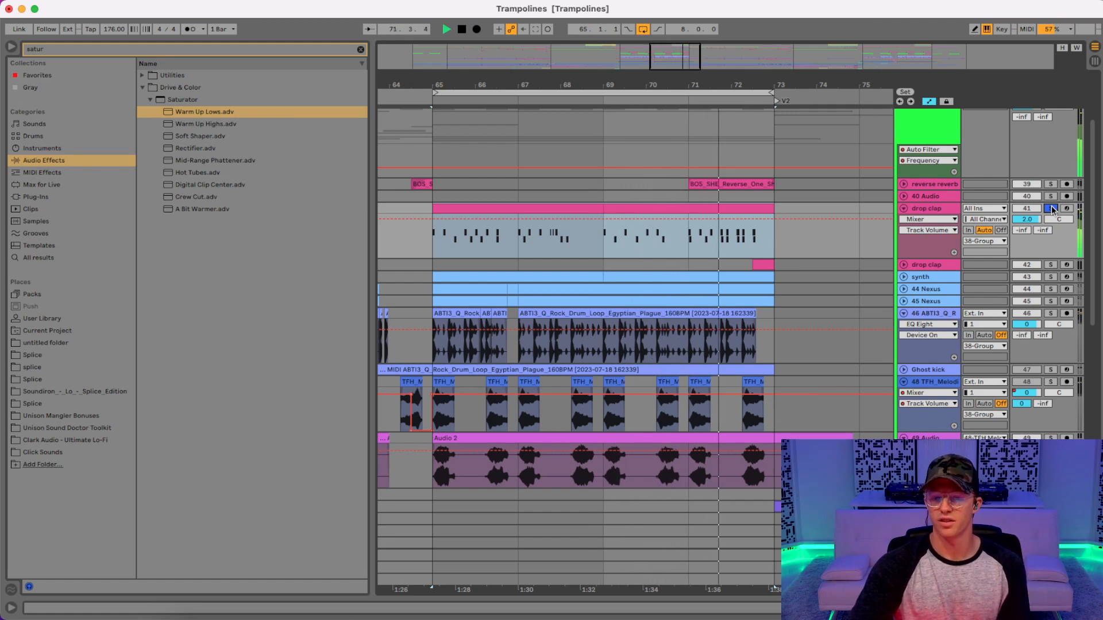
{"action": "key", "text": "space"}
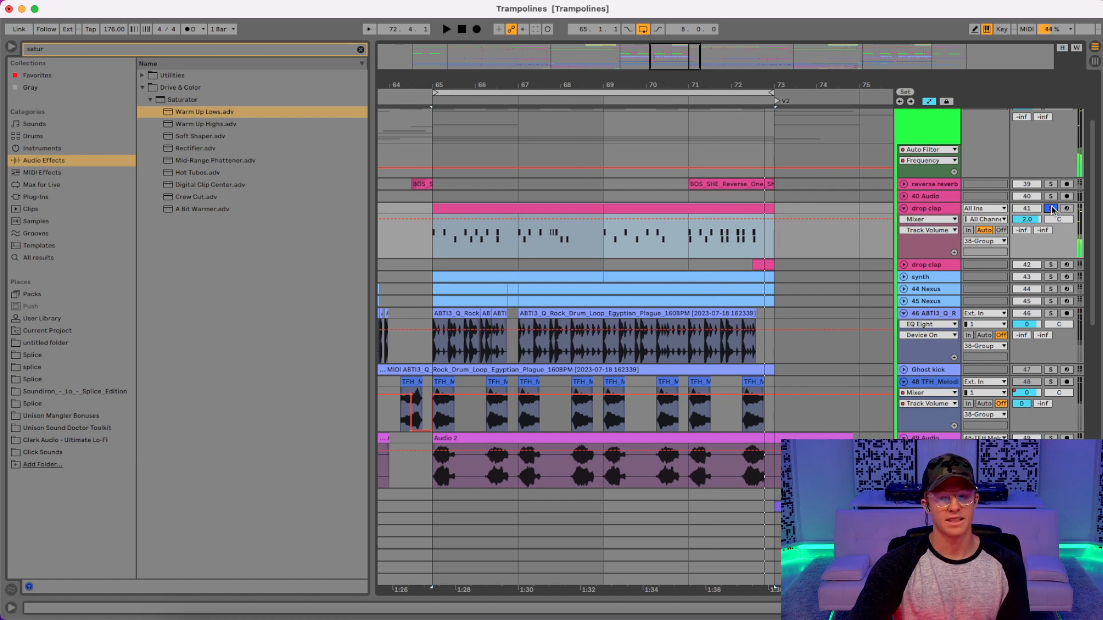
{"action": "left_click", "coordinate": [1051, 207]}
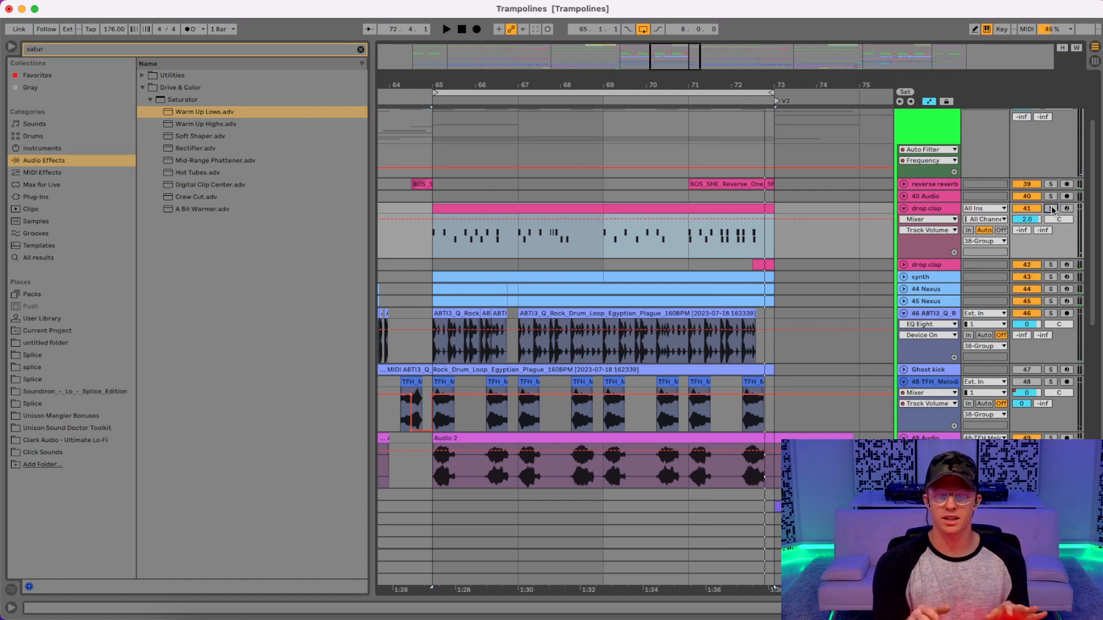
- Highlight the drop clap pattern two bars at a time between bar 65 and bar 73, and clear the selection
{"action": "left_click_drag", "start_coordinate": [519, 241], "coordinate": [415, 211]}
{"action": "left_click_drag", "start_coordinate": [601, 244], "coordinate": [526, 216]}
{"action": "left_click_drag", "start_coordinate": [684, 237], "coordinate": [613, 216]}
{"action": "left_click_drag", "start_coordinate": [769, 233], "coordinate": [698, 213]}
{"action": "left_click", "coordinate": [822, 245]}
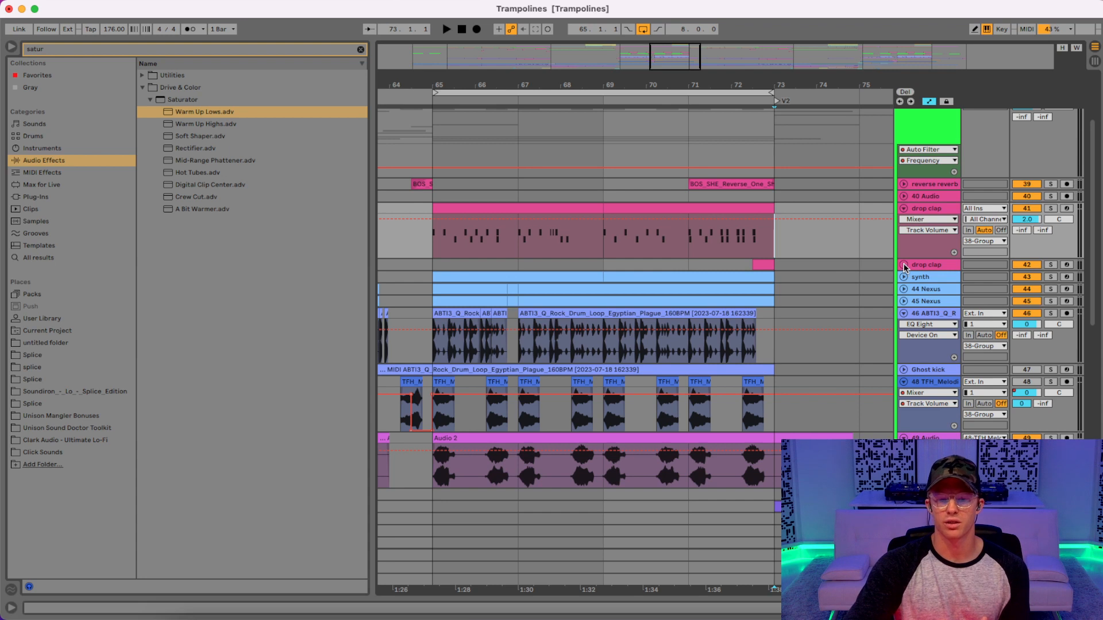
- Select the drop clap clips and the bar 65 to 73 range, and play the section with all layers unsoloed
{"action": "left_click_drag", "start_coordinate": [772, 232], "coordinate": [439, 206]}
{"action": "key", "text": "super+l"}
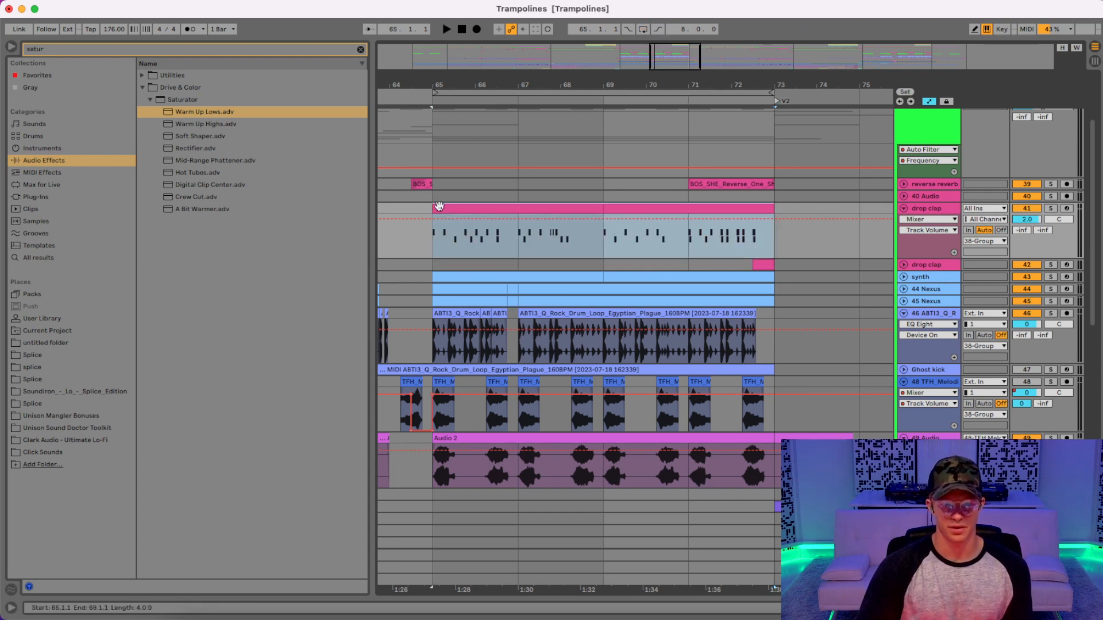
{"action": "left_click", "coordinate": [588, 90]}
{"action": "key", "text": "space"}
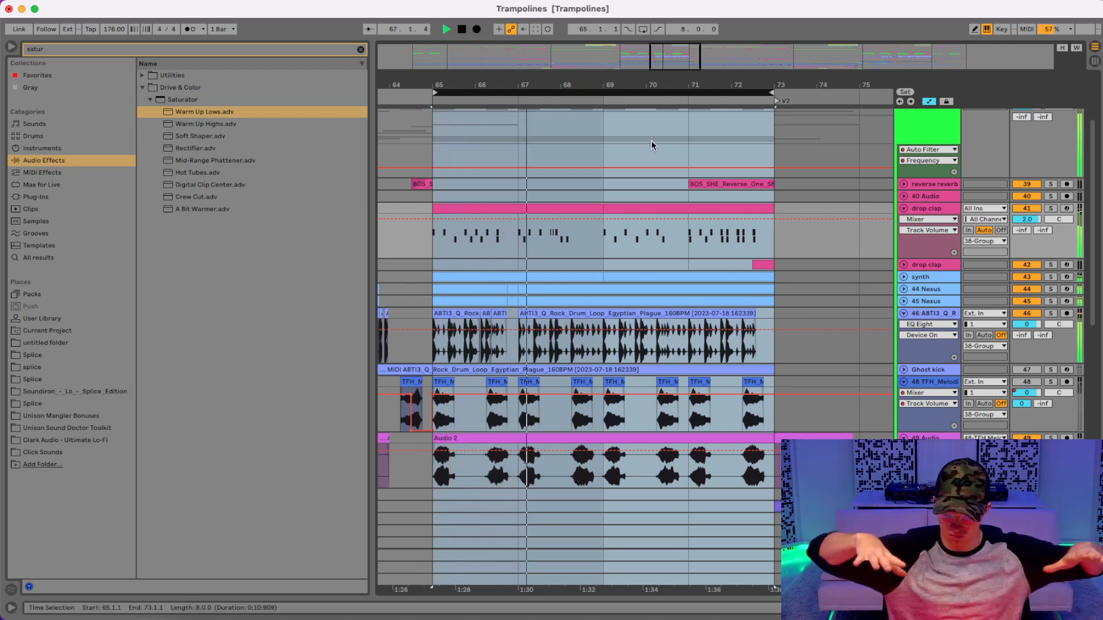
{"action": "key", "text": "space"}
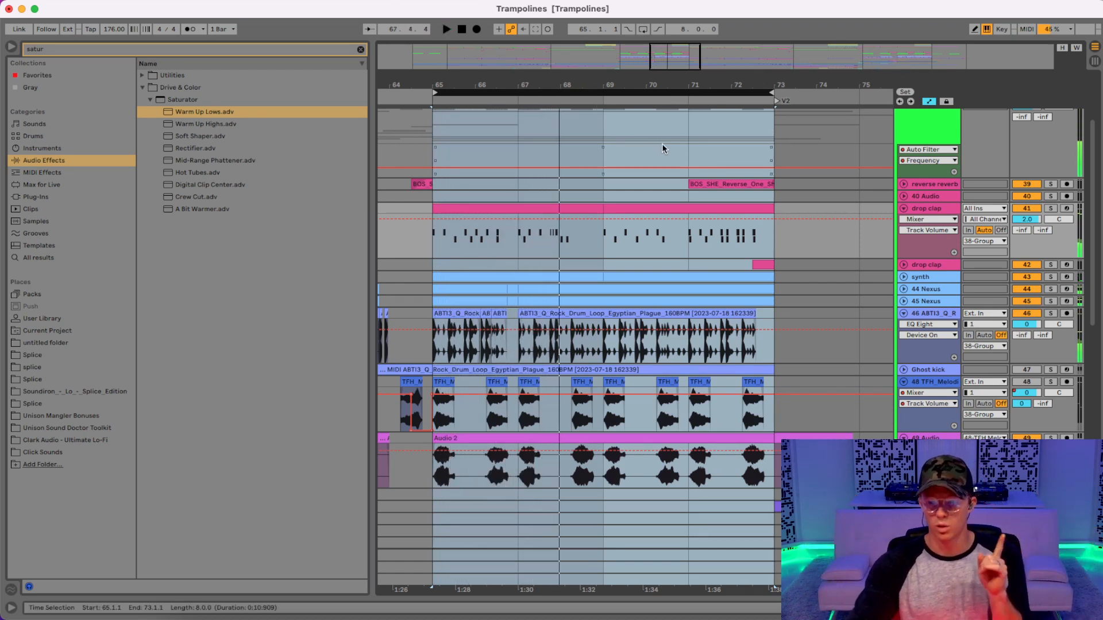
- Set the fixed grid to 1/8 and select the gap in the track 46 drum loop from 66.4 to 67
{"action": "left_click_drag", "start_coordinate": [507, 86], "coordinate": [586, 287]}
{"action": "right_click", "coordinate": [589, 190]}
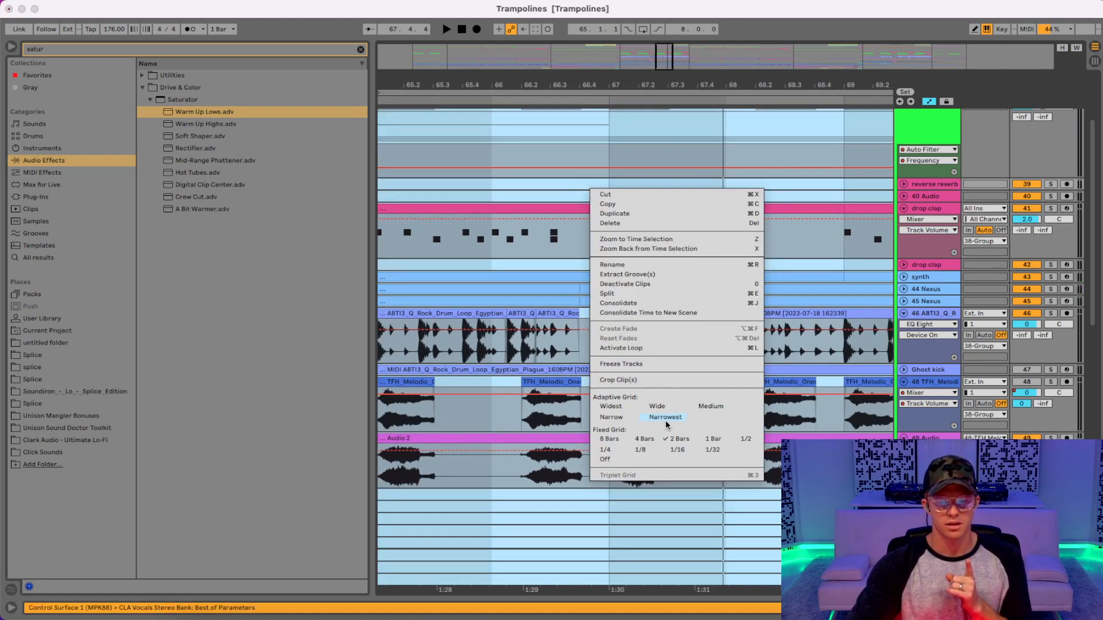
{"action": "left_click", "coordinate": [640, 451]}
{"action": "left_click_drag", "start_coordinate": [579, 351], "coordinate": [607, 311]}
{"action": "left_click", "coordinate": [606, 313]}
{"action": "left_click", "coordinate": [579, 352]}
- Unfold tracks 45 Nexus and 44 Nexus and select the 44 Nexus MIDI from 66.4 to bar 67
{"action": "scroll", "coordinate": [598, 315], "scroll_direction": "down", "scroll_amount": 5}
{"action": "scroll", "coordinate": [597, 317], "scroll_direction": "up", "scroll_amount": 6}
{"action": "scroll", "coordinate": [597, 317], "scroll_direction": "down", "scroll_amount": 3}
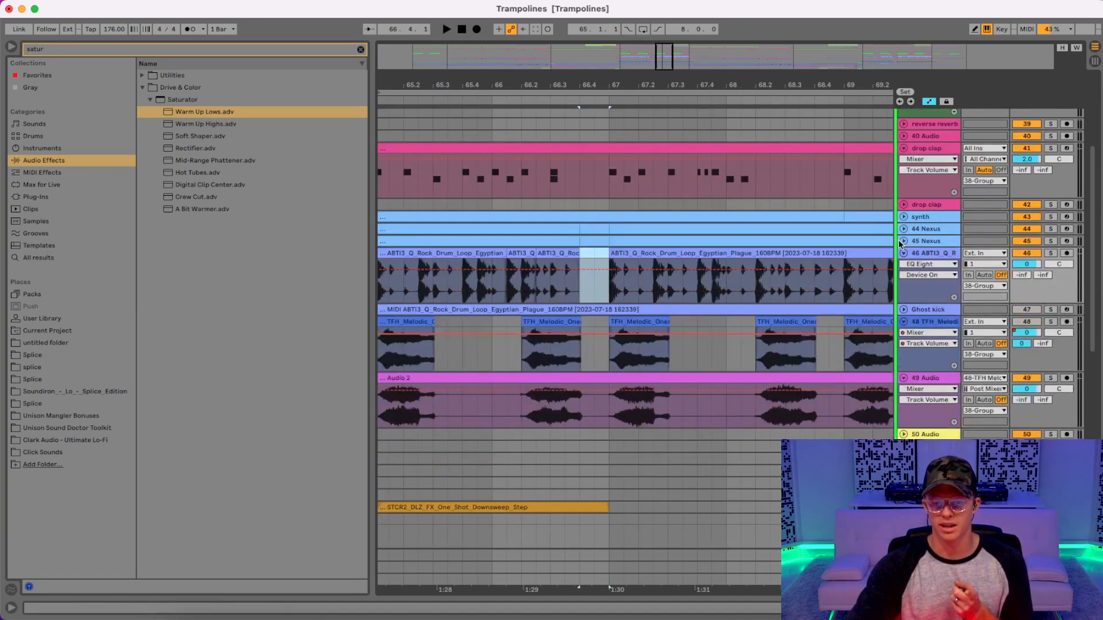
{"action": "left_click", "coordinate": [903, 242]}
{"action": "left_click", "coordinate": [904, 229]}
{"action": "left_click_drag", "start_coordinate": [611, 304], "coordinate": [581, 232]}
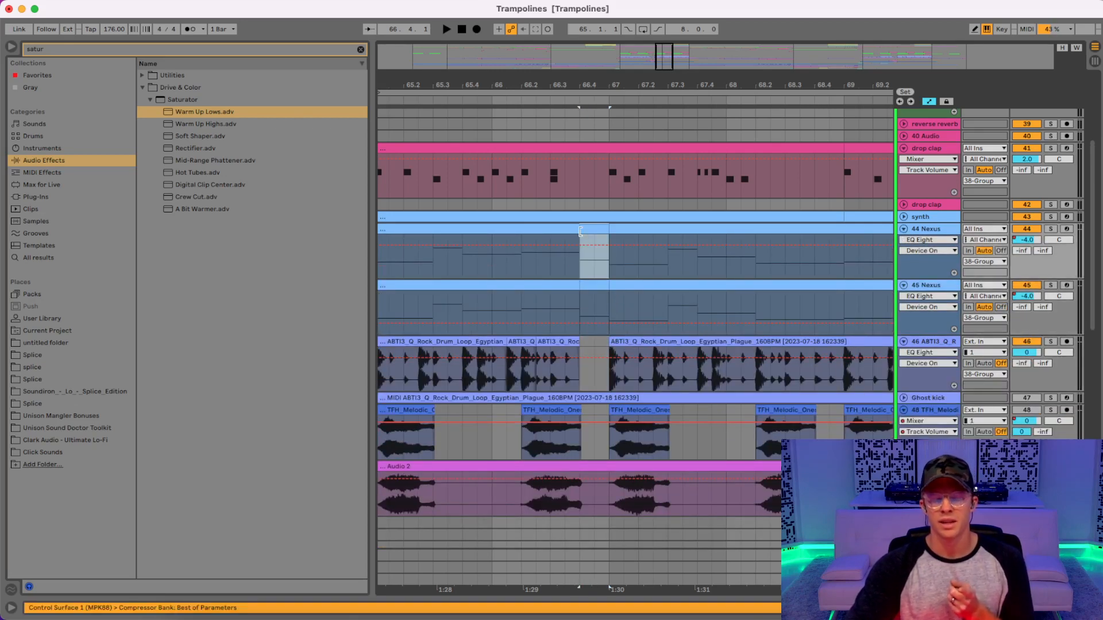
- Try extending the track 46 drum loop chop to bar 67 to close the gap, and undo the extension
{"action": "left_click_drag", "start_coordinate": [579, 344], "coordinate": [609, 344]}
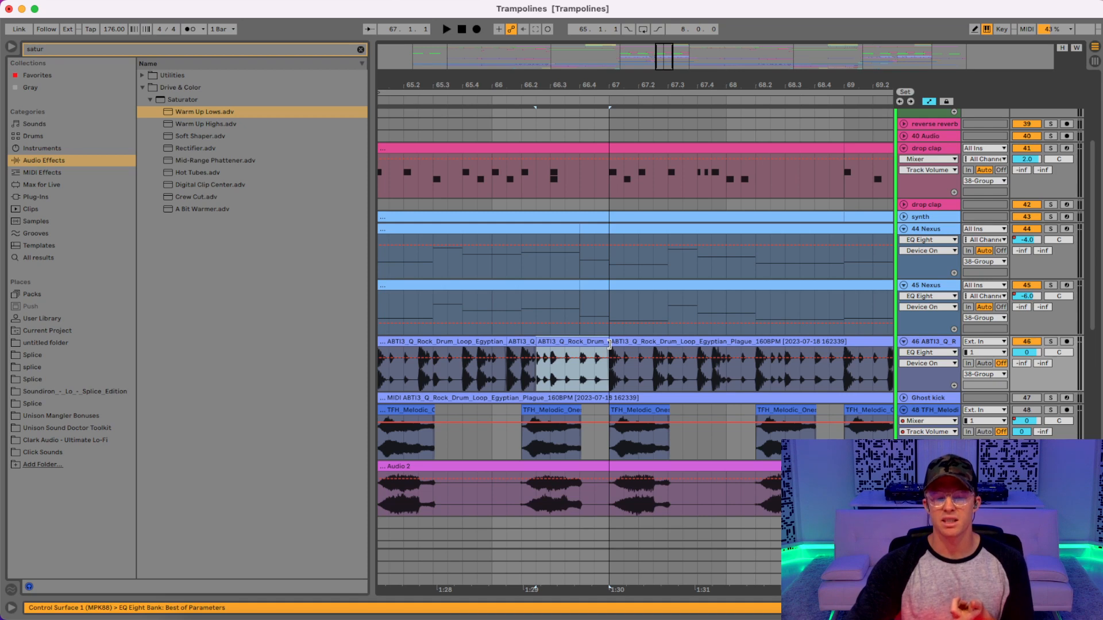
{"action": "key", "text": "super+z"}
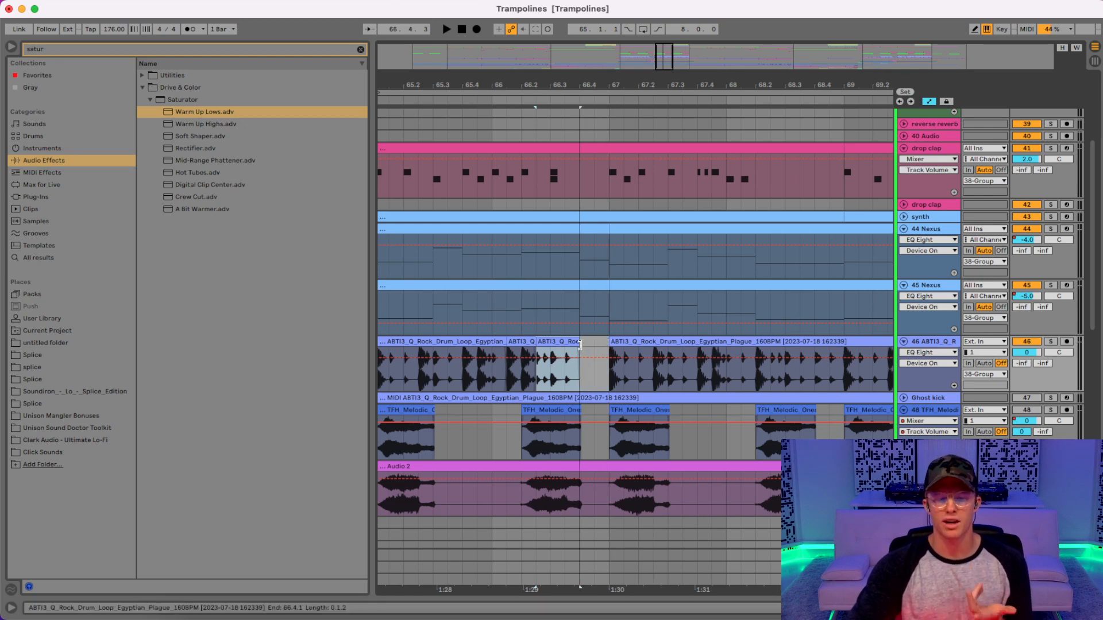
- Solo the track 46 drum loop together with tracks 45 Nexus and 44 Nexus
{"action": "left_click_drag", "start_coordinate": [598, 84], "coordinate": [573, 23]}
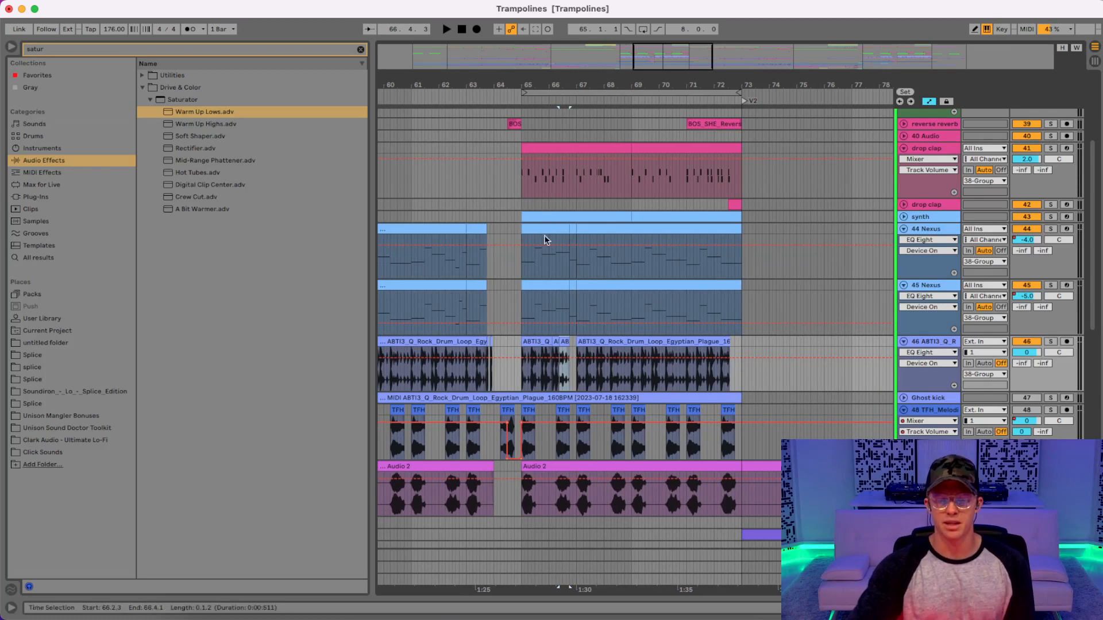
{"action": "left_click", "coordinate": [1050, 341]}
{"action": "left_click", "coordinate": [1051, 284]}
{"action": "left_click", "coordinate": [1051, 229]}
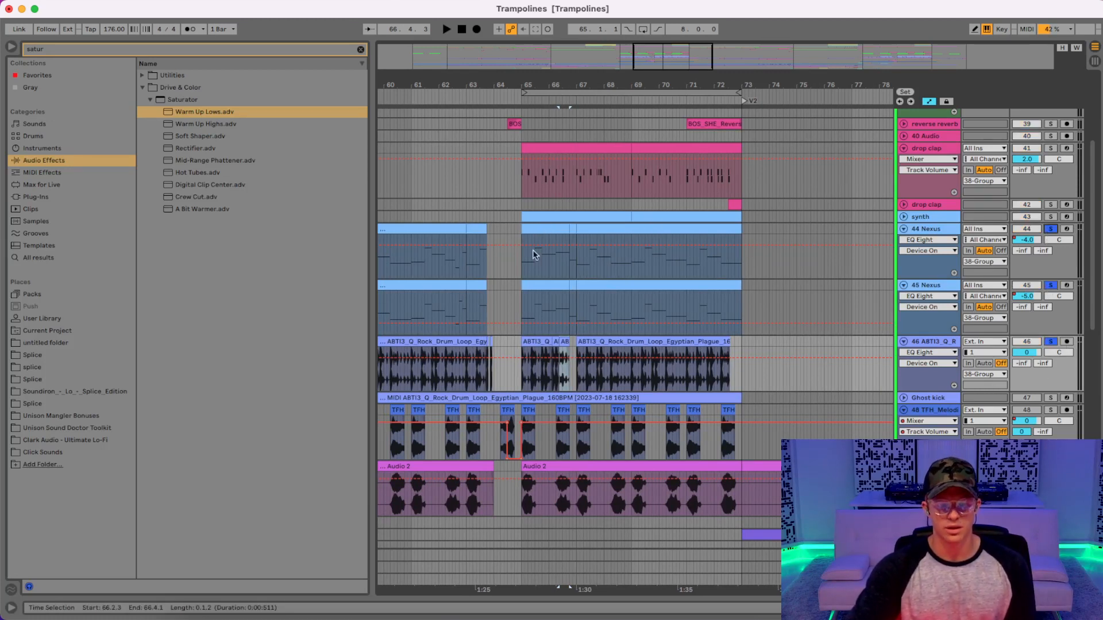
- Set the fixed grid to 2 bars, loop bars 65 to 67 and play the soloed drum loop and Nexus layers
{"action": "right_click", "coordinate": [517, 266]}
{"action": "left_click", "coordinate": [619, 410]}
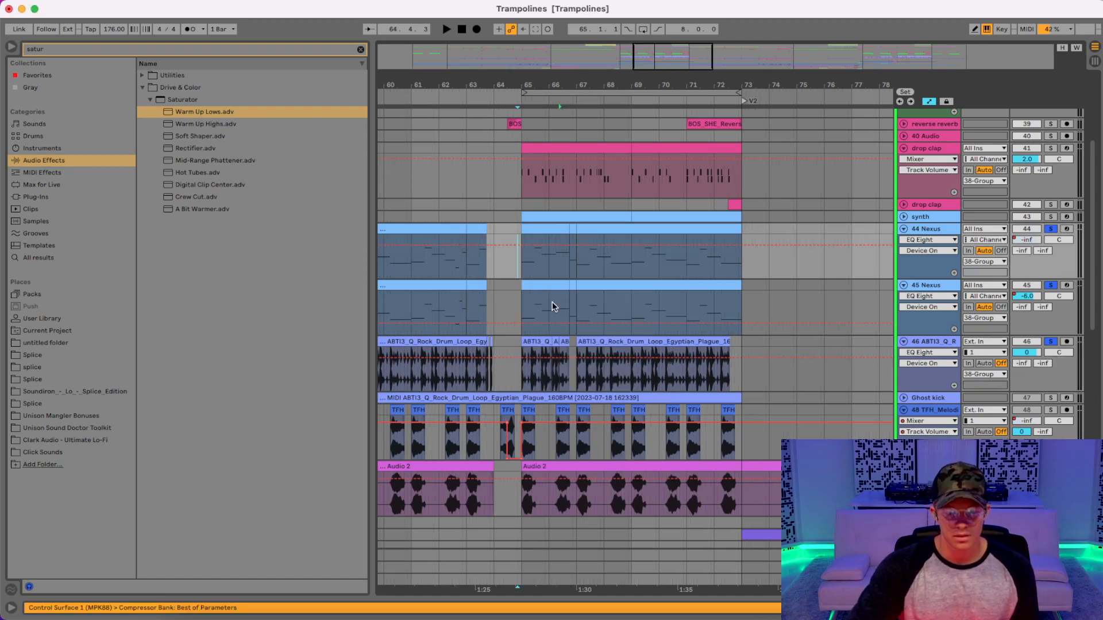
{"action": "left_click_drag", "start_coordinate": [522, 263], "coordinate": [573, 253]}
{"action": "key", "text": "super+l"}
{"action": "key", "text": "space"}
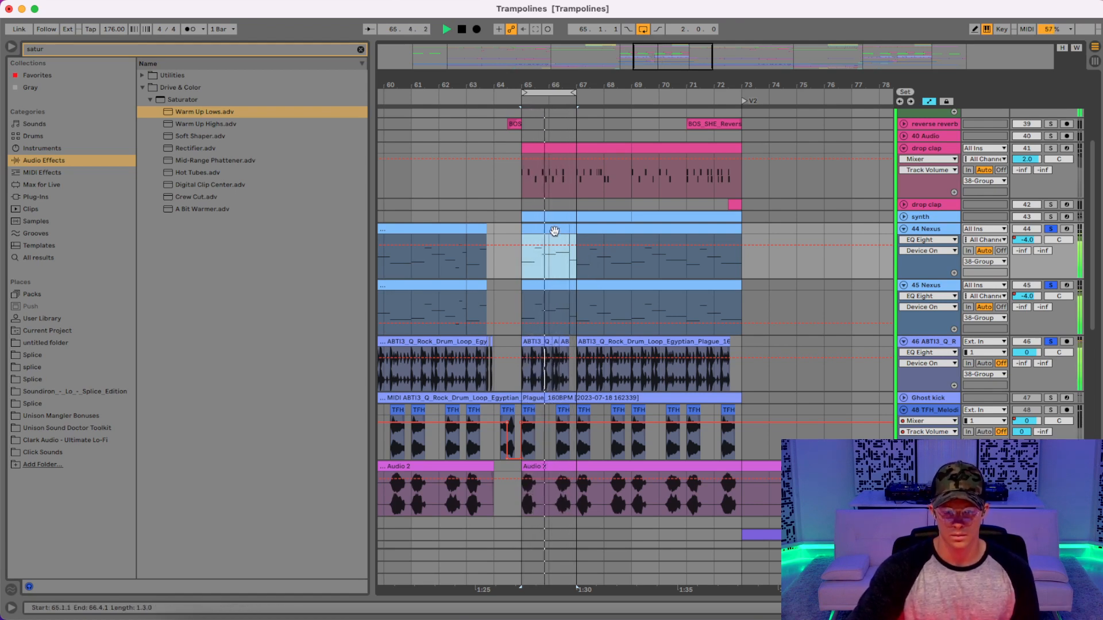
- Try filling the gap before bar 67 with a longer track 46 drum loop chop, play it, and undo the extension
{"action": "left_click_drag", "start_coordinate": [567, 86], "coordinate": [567, 138]}
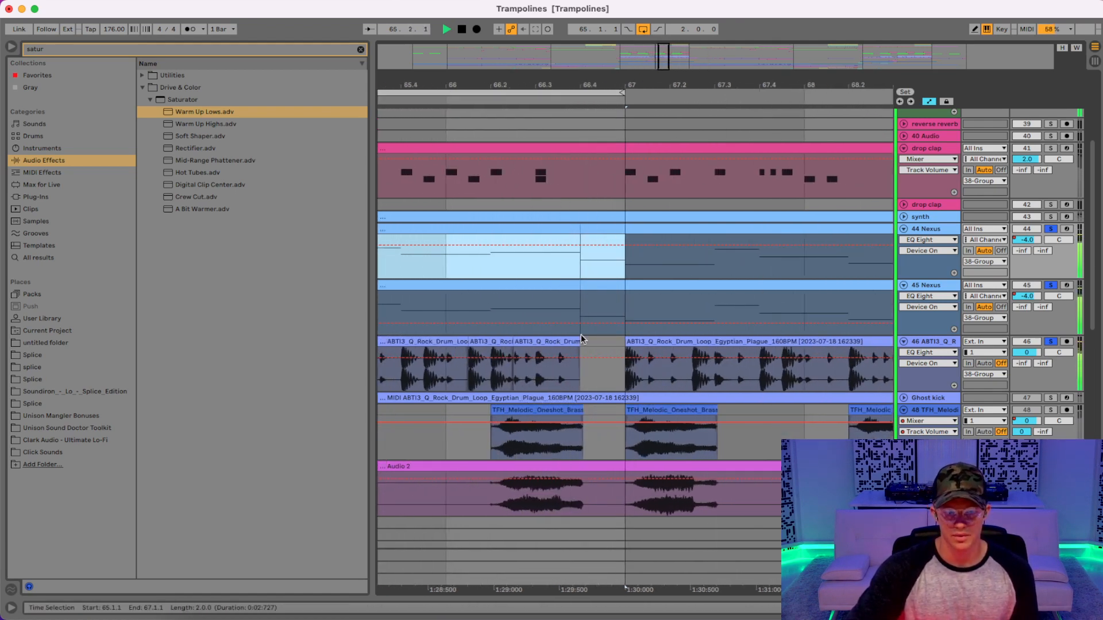
{"action": "left_click", "coordinate": [617, 344]}
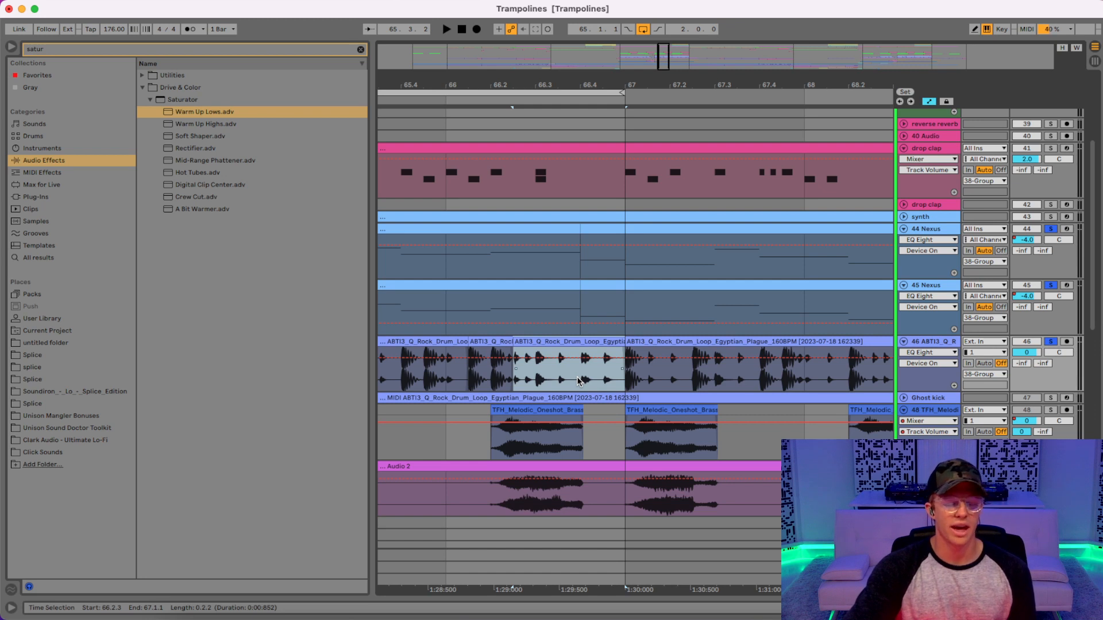
{"action": "key", "text": "space"}
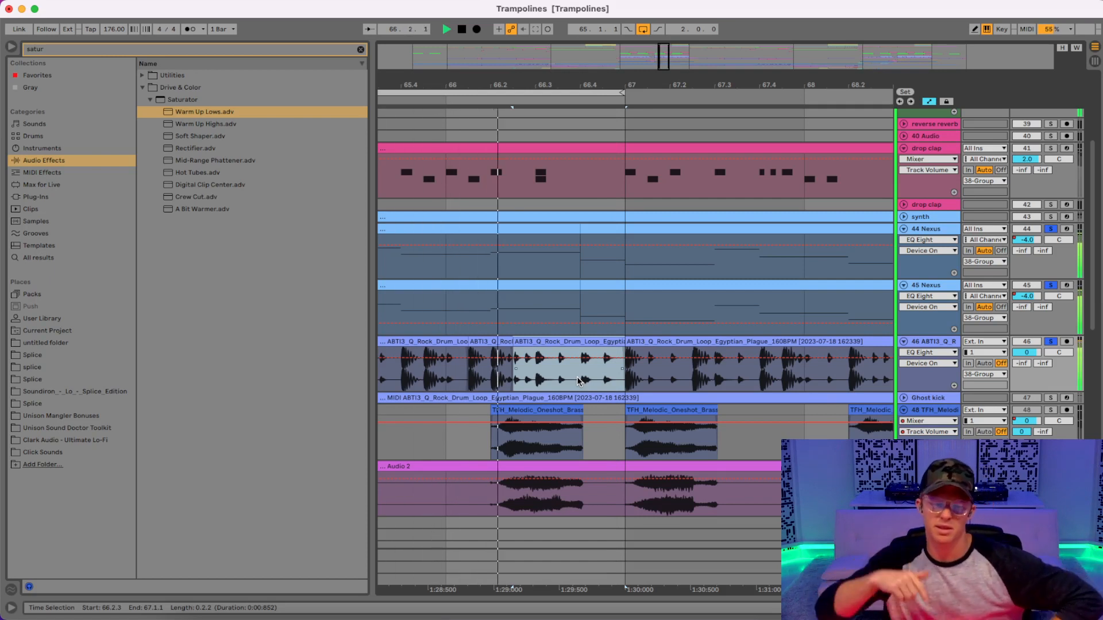
{"action": "key", "text": "space"}
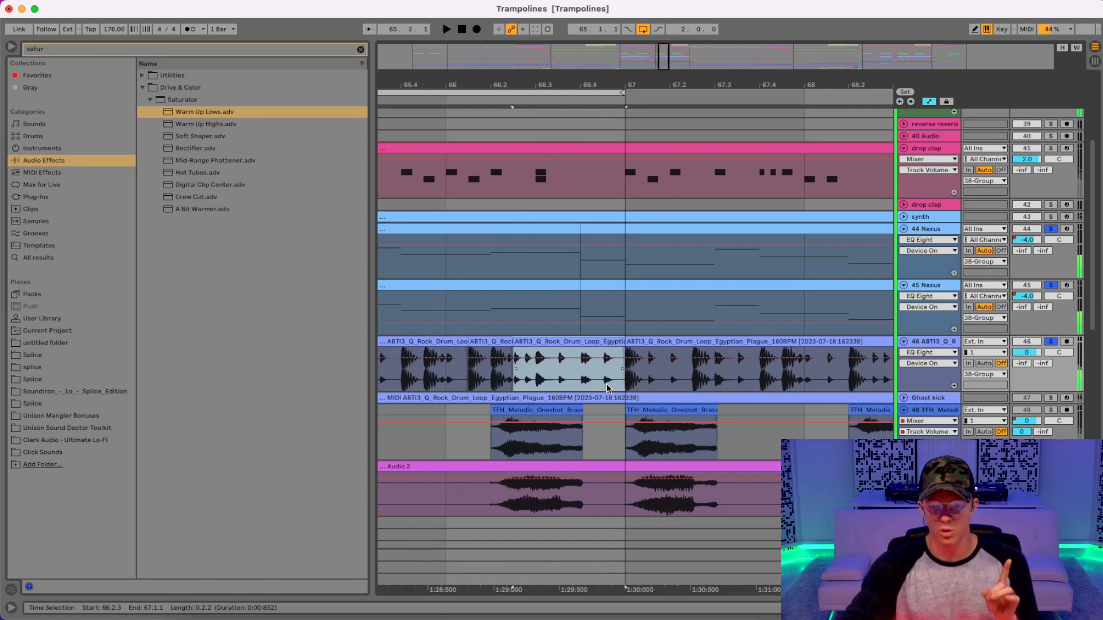
{"action": "key", "text": "super+z"}
- Play the bar 65 to 67 loop with the gap left in the drum loop at 66.4
{"action": "key", "text": "space"}
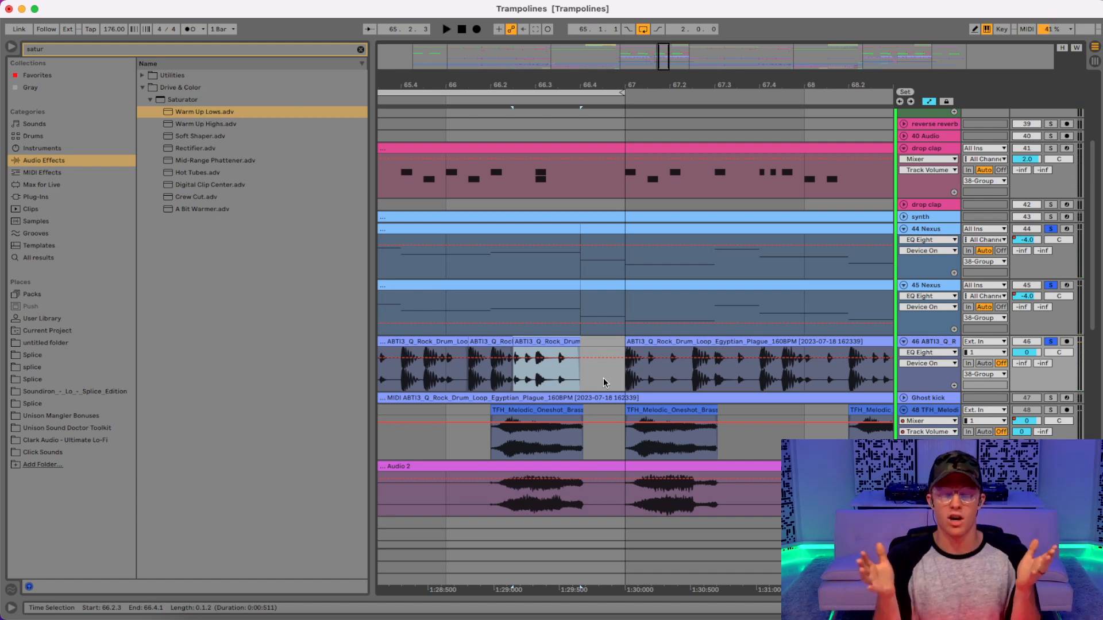
{"action": "key", "text": "space"}
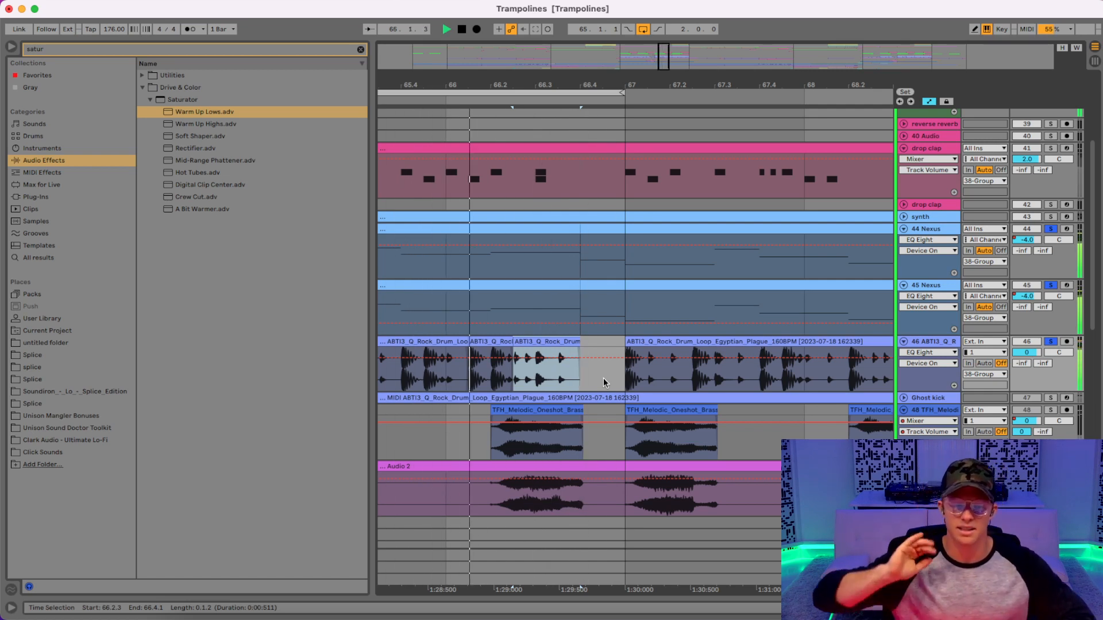
{"action": "key", "text": "space"}
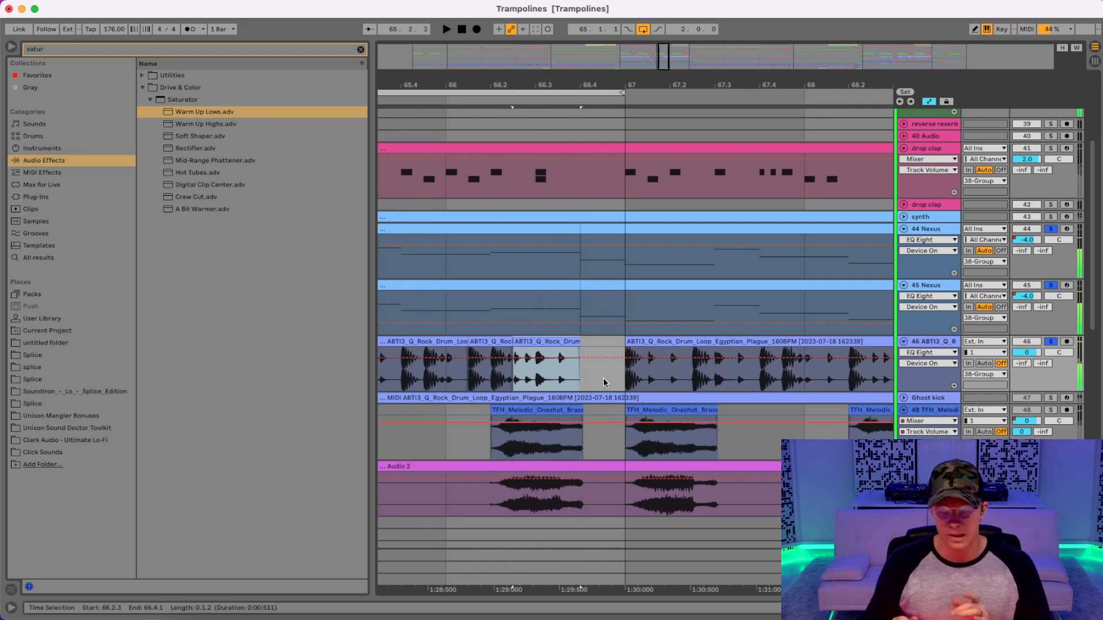
- Extend the loop range back to bars 65 to 73
{"action": "left_click_drag", "start_coordinate": [584, 87], "coordinate": [709, 94]}
{"action": "left_click_drag", "start_coordinate": [590, 91], "coordinate": [591, 119]}
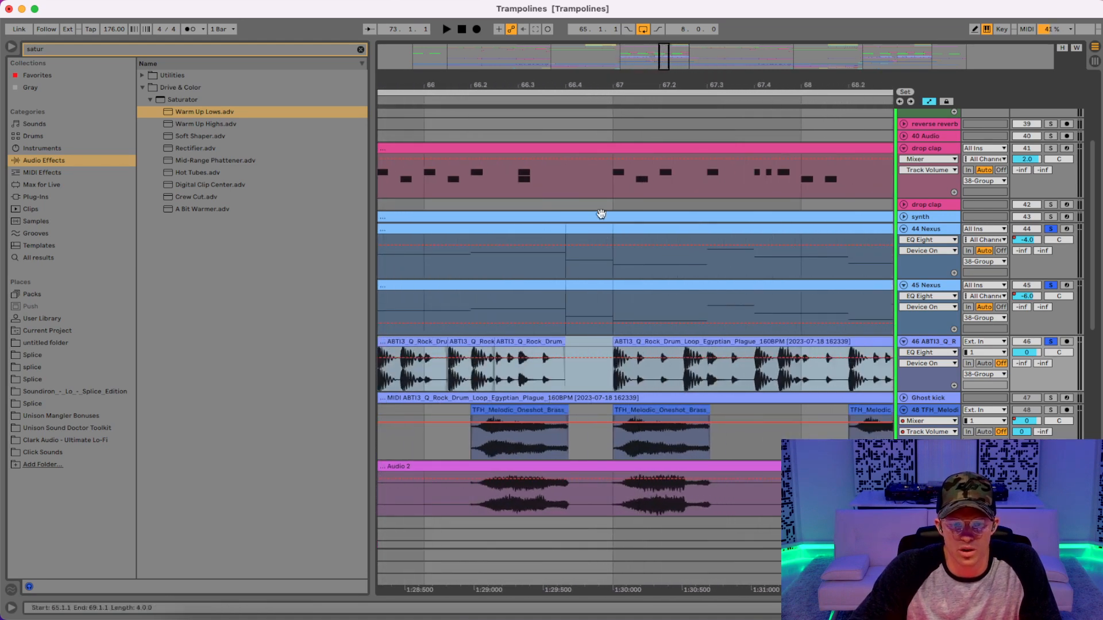
- Set the fixed grid to 1/4 and select the beat from 66.4 to 67 on both drop clap tracks
{"action": "right_click", "coordinate": [578, 268]}
{"action": "left_click", "coordinate": [736, 418]}
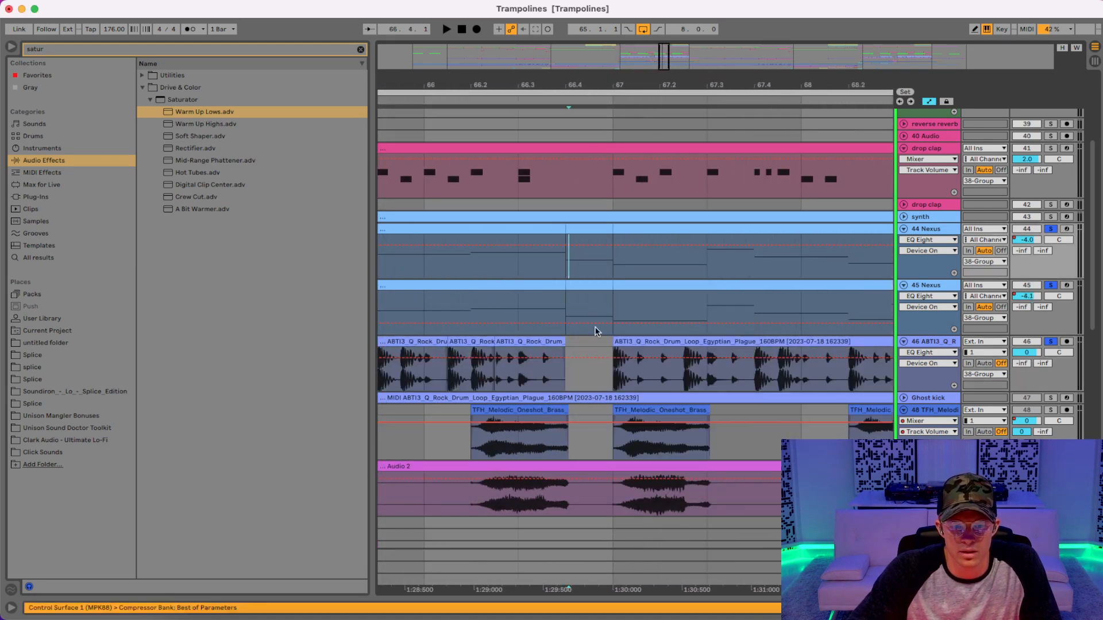
{"action": "right_click", "coordinate": [589, 255]}
{"action": "left_click", "coordinate": [576, 233]}
{"action": "right_click", "coordinate": [586, 259]}
{"action": "left_click", "coordinate": [613, 418]}
{"action": "left_click_drag", "start_coordinate": [568, 203], "coordinate": [610, 152]}
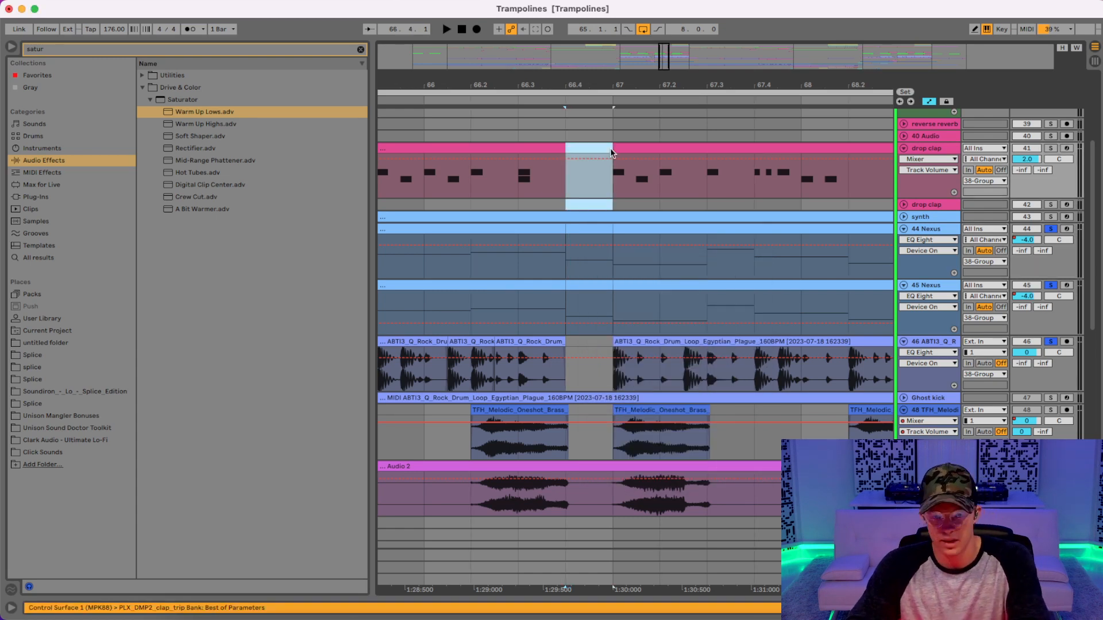
- Unfold track 43 synth, show its Track Volume automation and select the dip from 66.4 to 67
{"action": "left_click", "coordinate": [904, 219]}
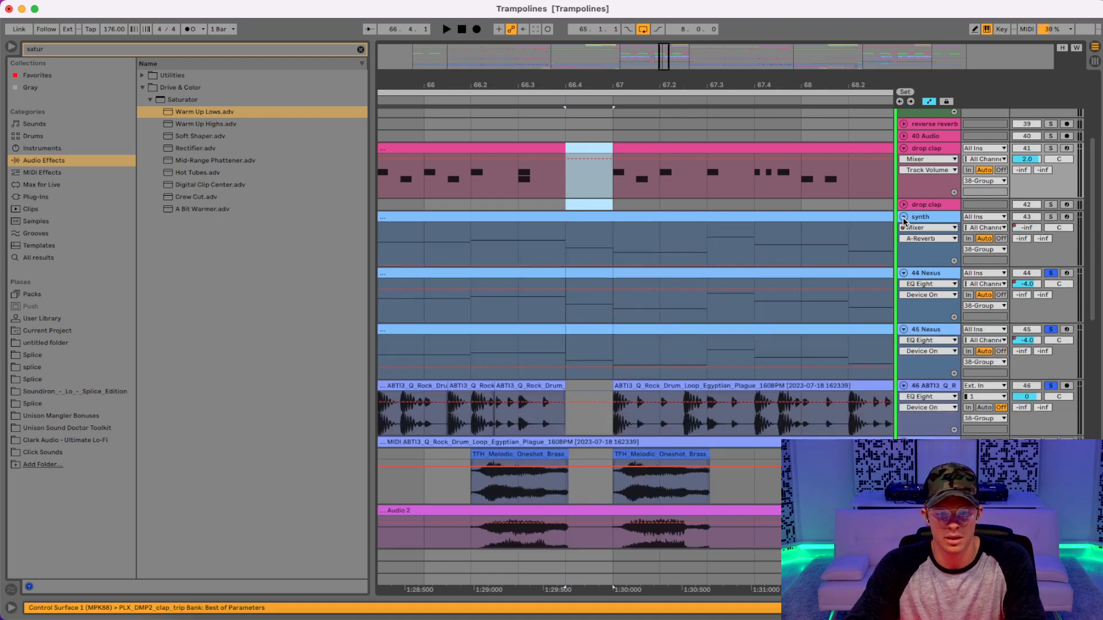
{"action": "left_click", "coordinate": [1022, 228]}
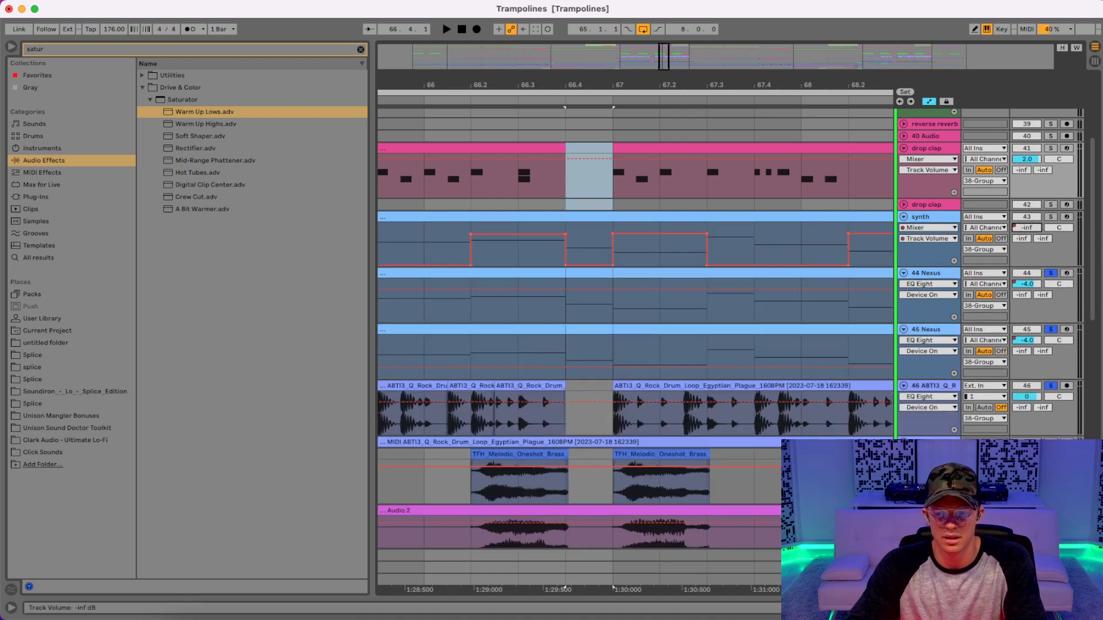
{"action": "left_click_drag", "start_coordinate": [568, 209], "coordinate": [621, 257]}
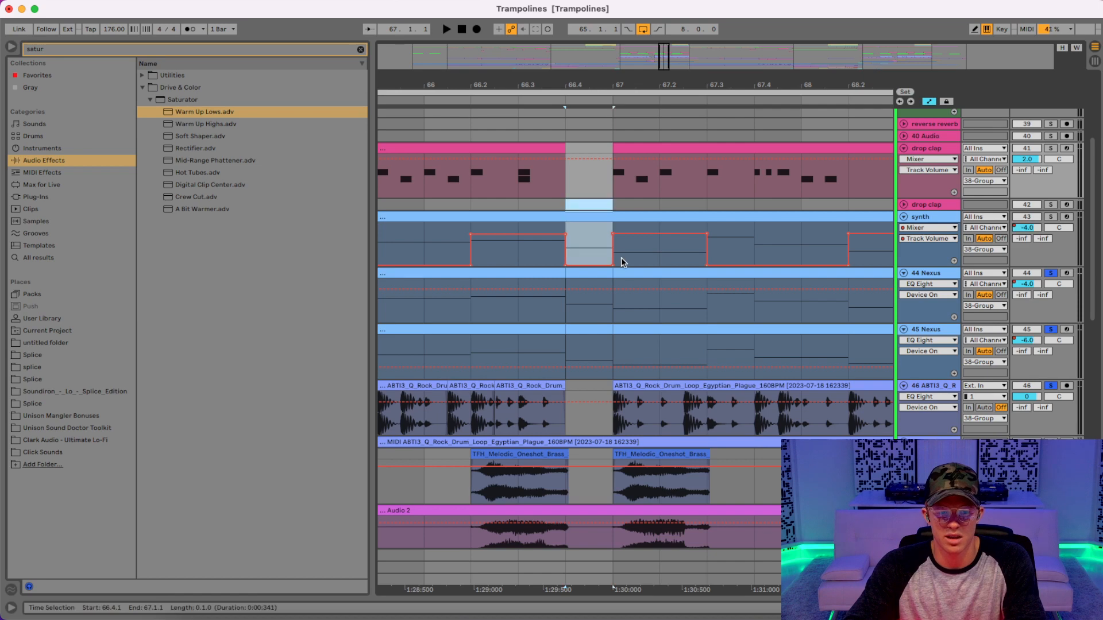
- Select the beat from 66.4 to 67 across all tracks, from the lower tracks up to the snare build group
{"action": "scroll", "coordinate": [598, 312], "scroll_direction": "down", "scroll_amount": 4}
{"action": "scroll", "coordinate": [598, 312], "scroll_direction": "down", "scroll_amount": 3}
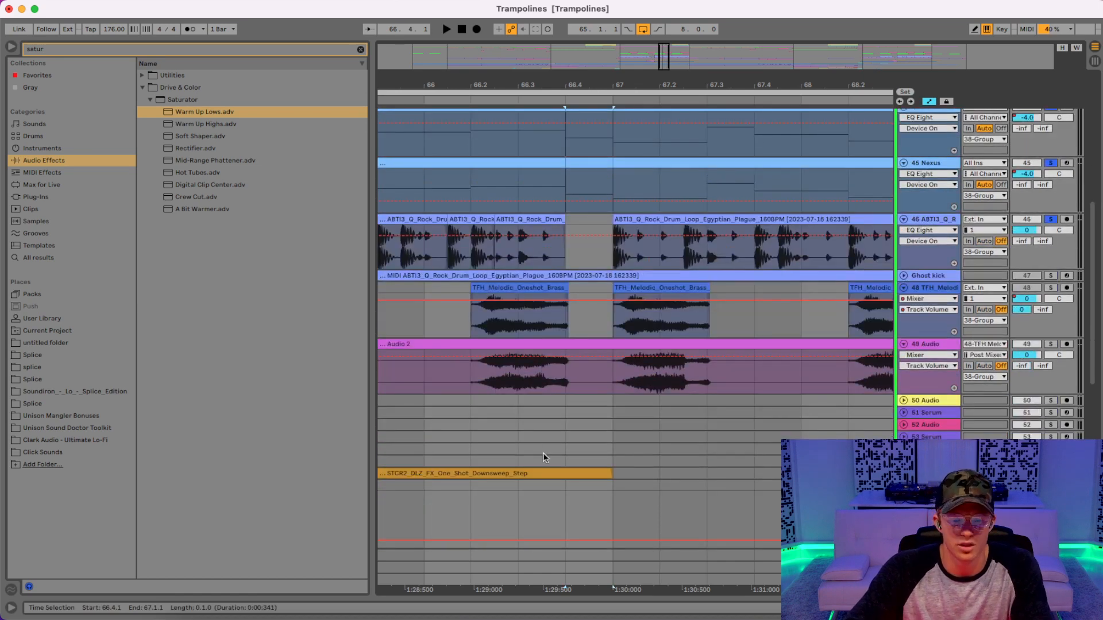
{"action": "mouse_move", "coordinate": [567, 428]}
{"action": "left_mouse_down"}
{"action": "mouse_move", "coordinate": [580, 276]}
{"action": "mouse_move", "coordinate": [611, 191]}
{"action": "mouse_move", "coordinate": [613, 87]}
{"action": "left_mouse_up"}
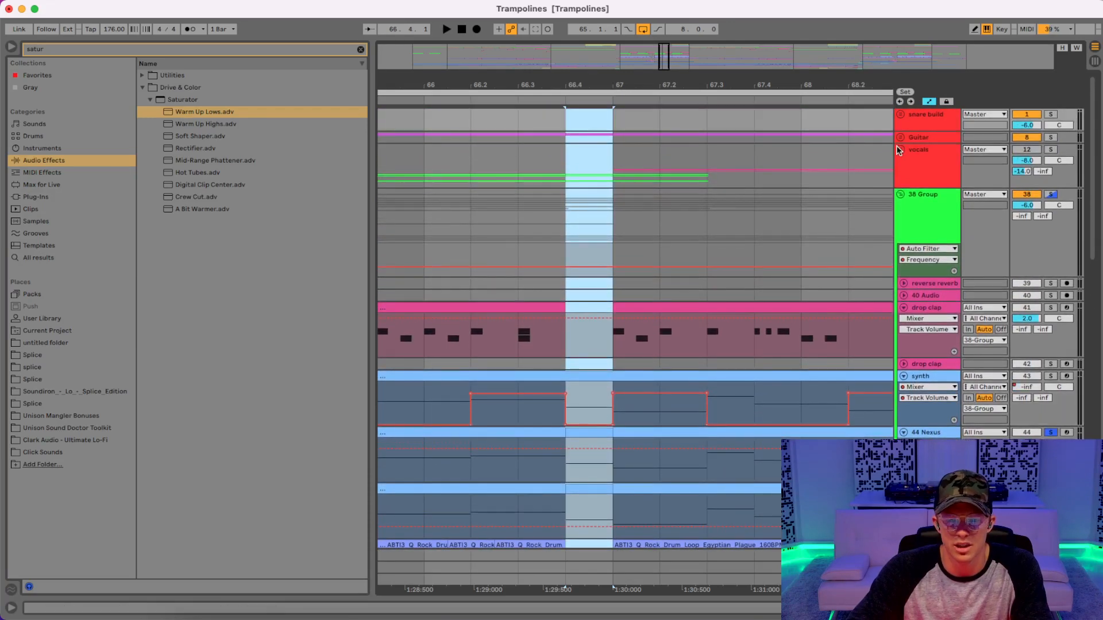
- Unfold the Guitar group to check its tracks around the beat from 66.4 to 67, and fold it again
{"action": "left_click", "coordinate": [901, 138]}
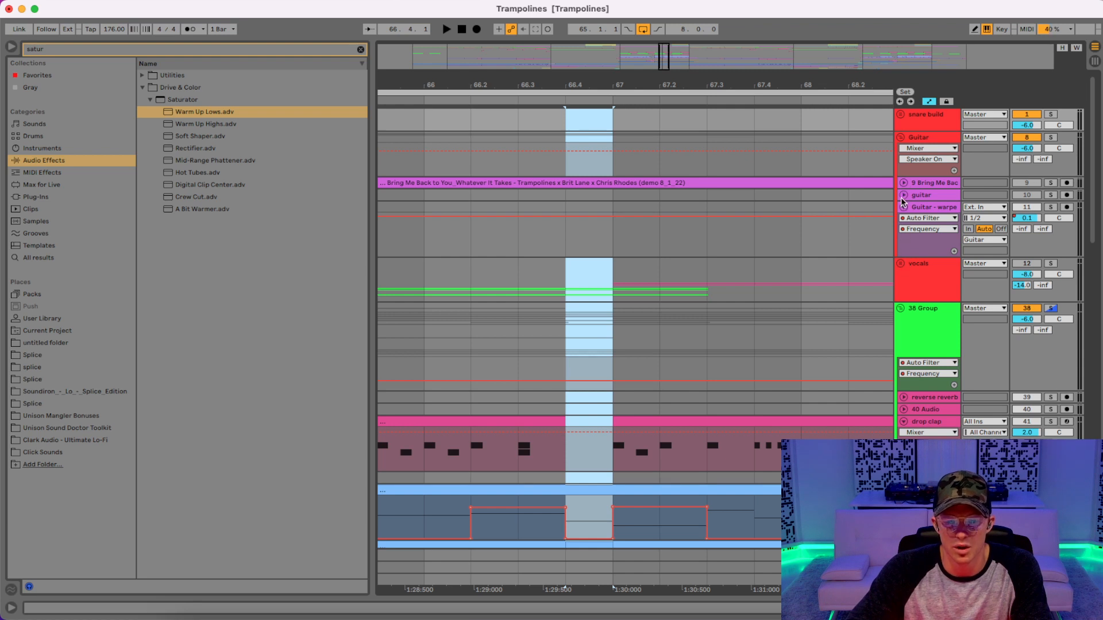
{"action": "left_click_drag", "start_coordinate": [649, 85], "coordinate": [649, 85]}
{"action": "left_click", "coordinate": [901, 138]}
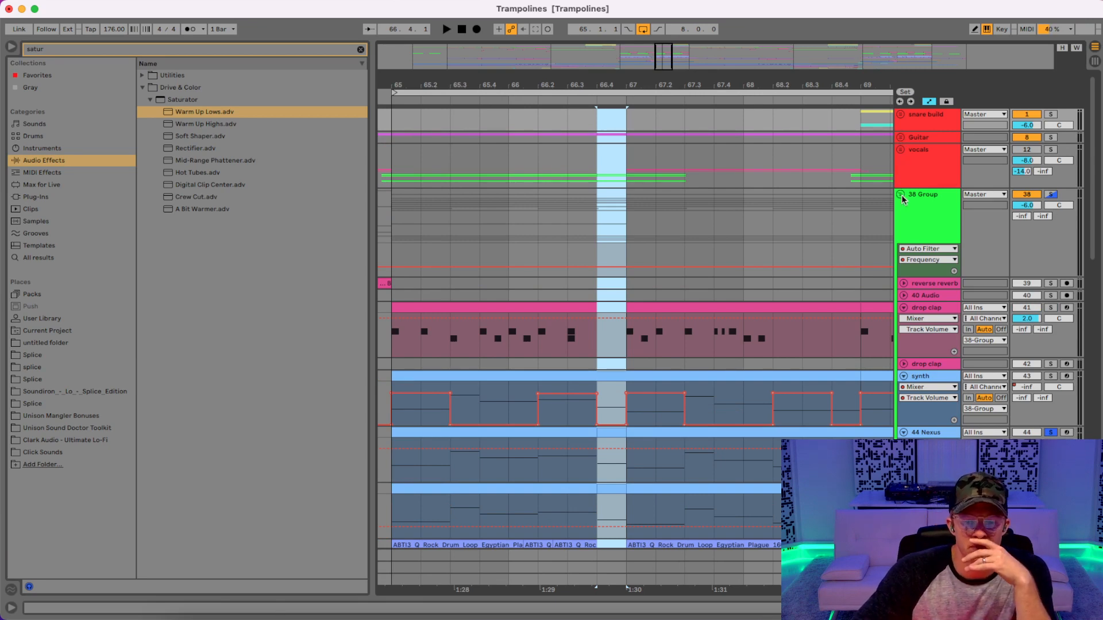
{"action": "left_click_drag", "start_coordinate": [652, 85], "coordinate": [588, 85]}
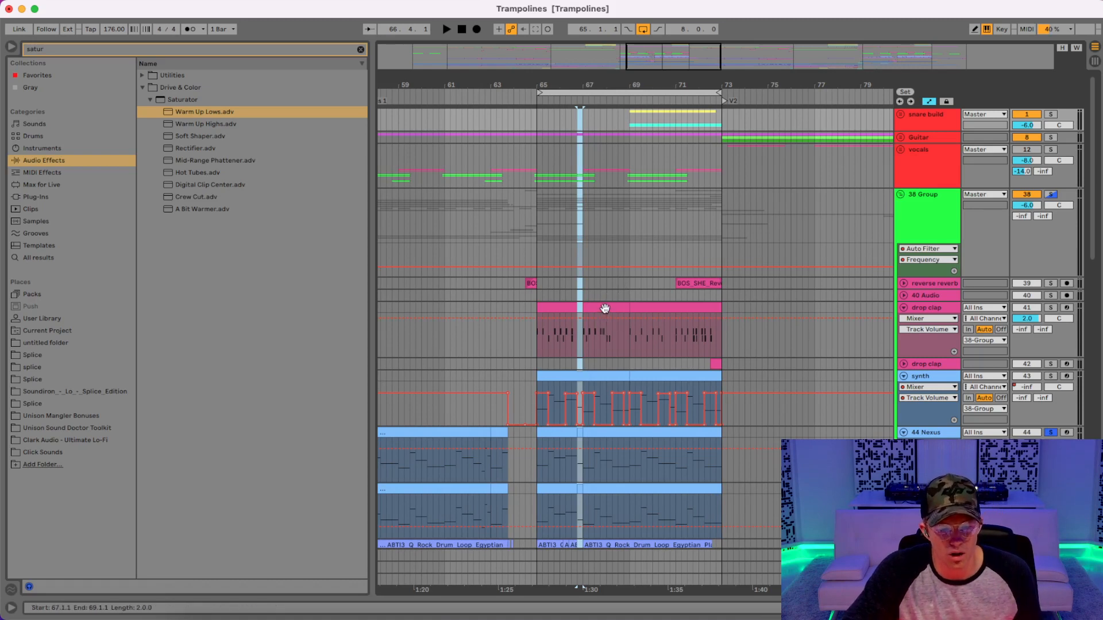
- Play the chorus section from the drop clap clip at bar 65 and turn off the Nexus track's solo to hear all layers together
{"action": "key", "text": "Delete"}
{"action": "left_click", "coordinate": [563, 309]}
{"action": "key", "text": "space"}
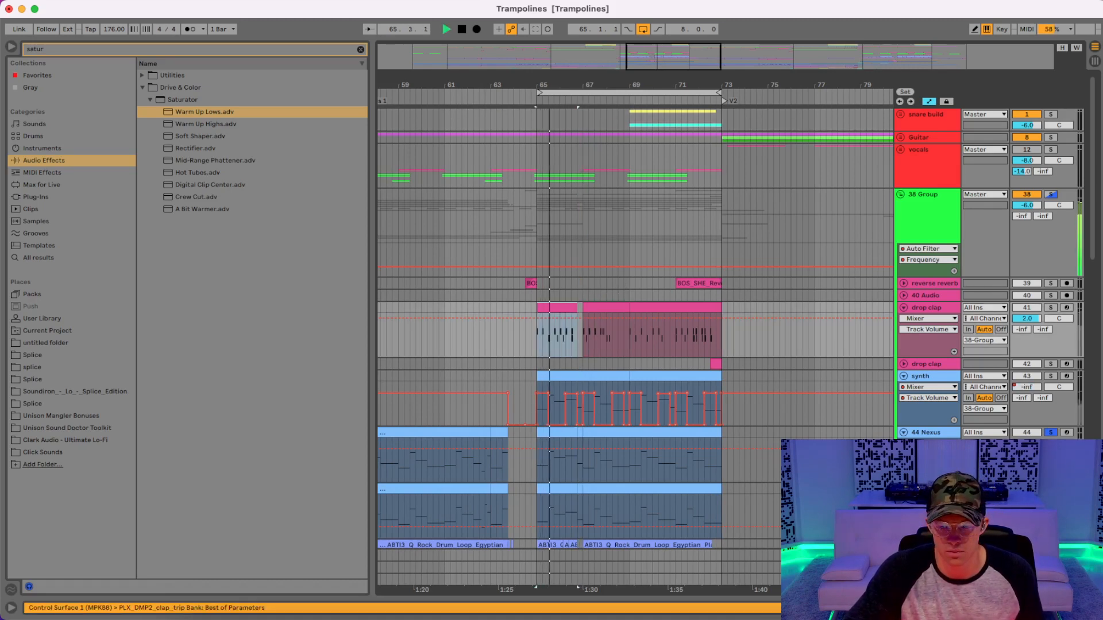
{"action": "left_click", "coordinate": [1048, 434]}
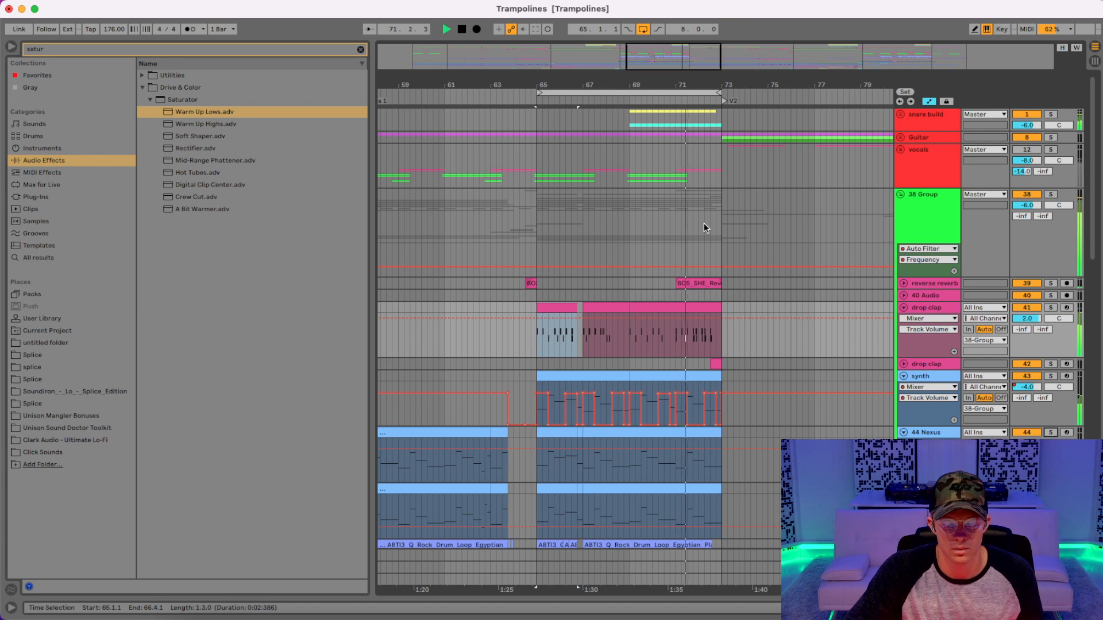
{"action": "key", "text": "space"}
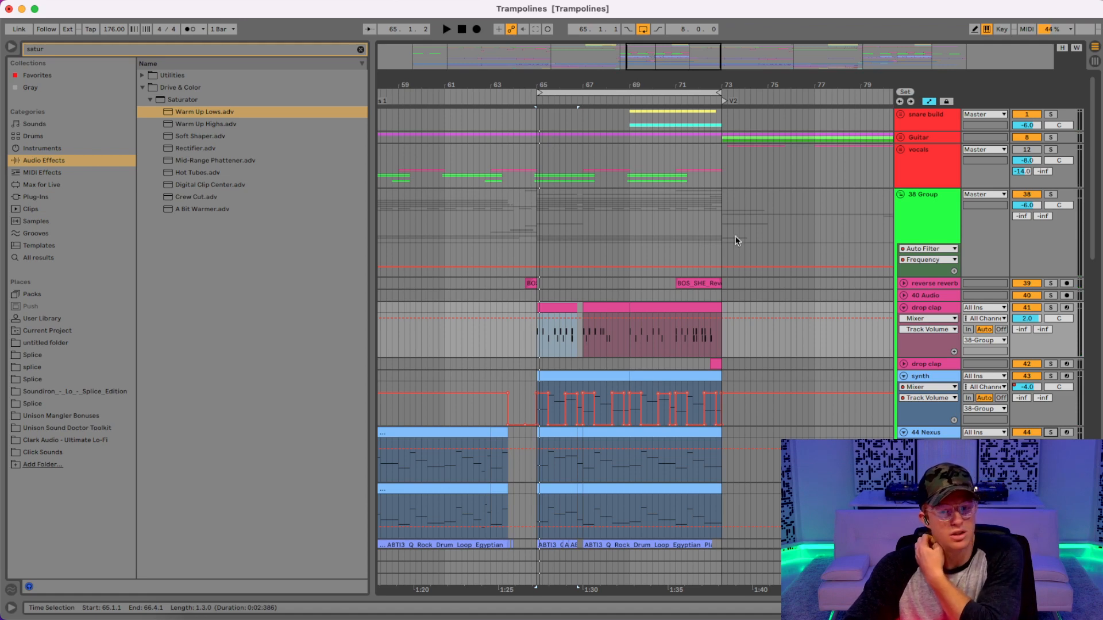
- Unfold the snare build group and audition the Kit_4_Build clip from bar 69 with its track soloed
{"action": "left_click", "coordinate": [900, 113]}
{"action": "scroll", "coordinate": [724, 196], "scroll_direction": "down", "scroll_amount": 2}
{"action": "scroll", "coordinate": [718, 207], "scroll_direction": "up", "scroll_amount": 2}
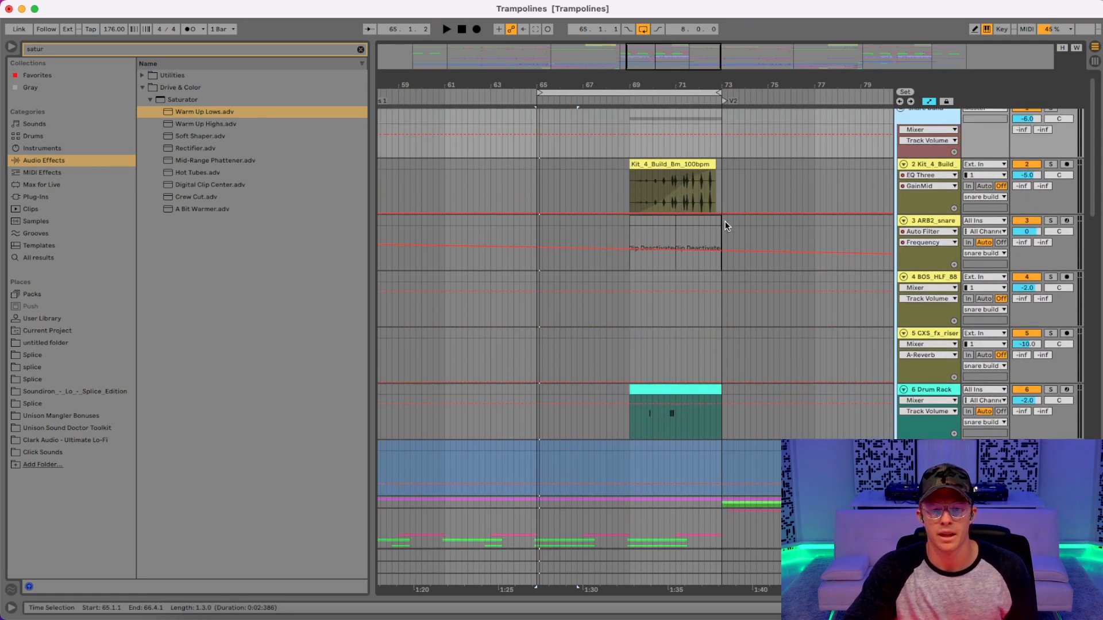
{"action": "left_click", "coordinate": [688, 164]}
{"action": "left_click_drag", "start_coordinate": [635, 86], "coordinate": [669, 138]}
{"action": "left_click", "coordinate": [1053, 165]}
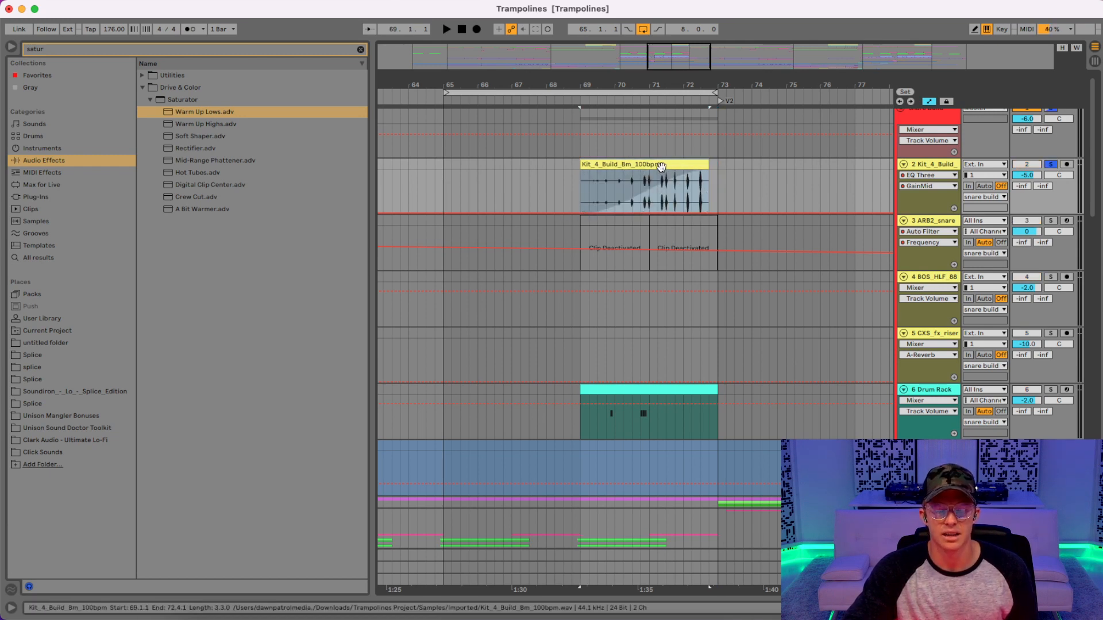
{"action": "key", "text": "space"}
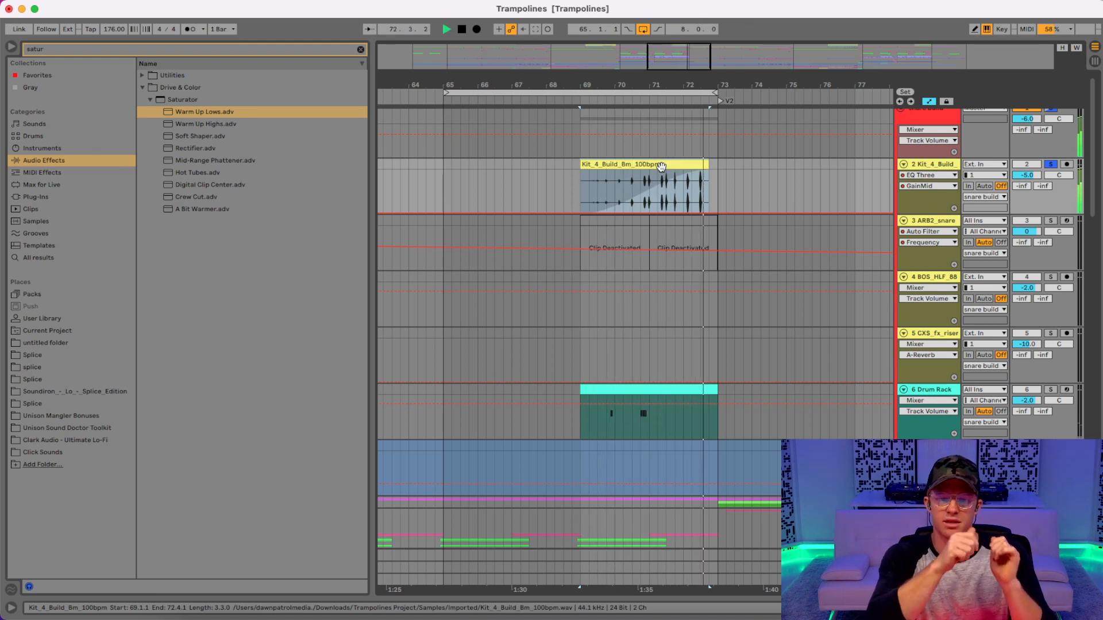
{"action": "key", "text": "space"}
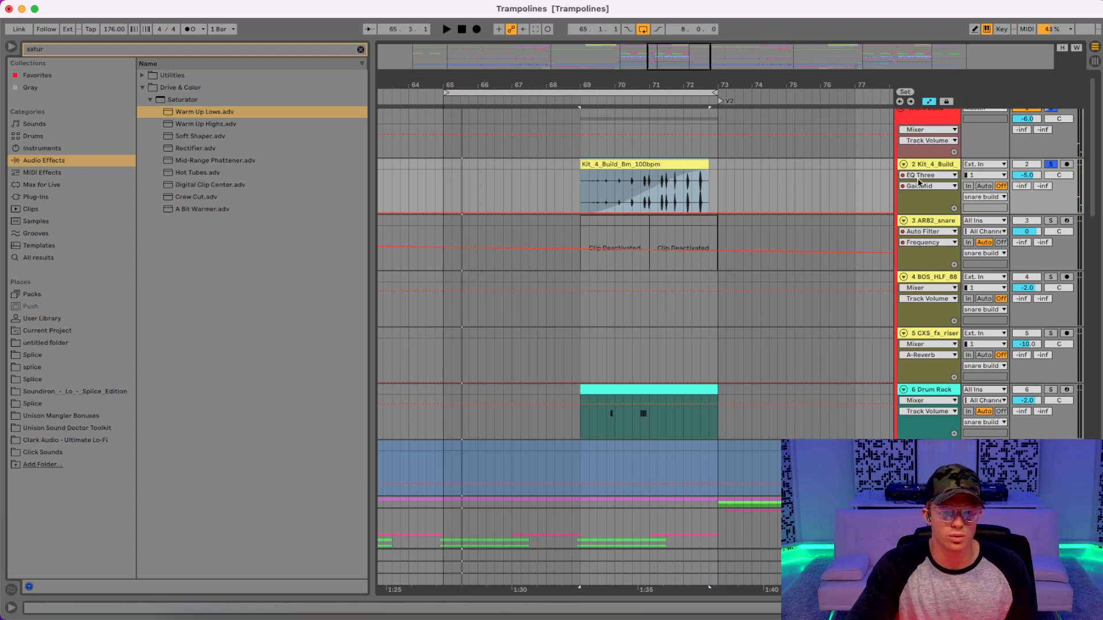
- Show the EQ Three GainLo automation on the Kit_4_Build track
{"action": "left_click", "coordinate": [925, 188]}
{"action": "left_click", "coordinate": [924, 206]}
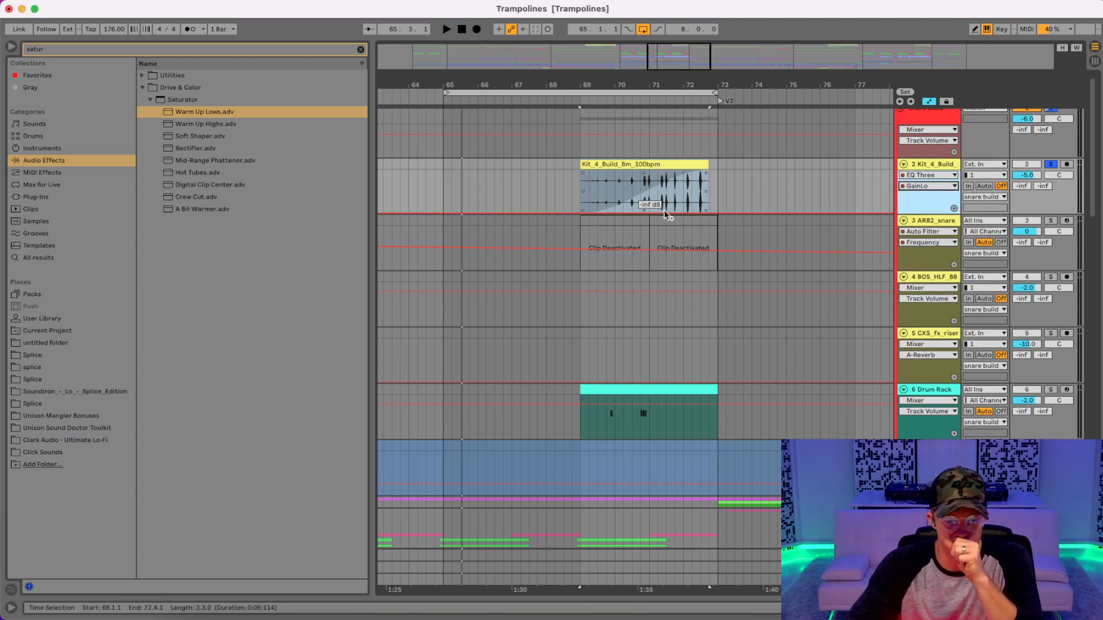
- Show the Device On automation of EQ Three on the Kit_4_Build track
{"action": "left_click", "coordinate": [929, 175]}
{"action": "left_click", "coordinate": [923, 196]}
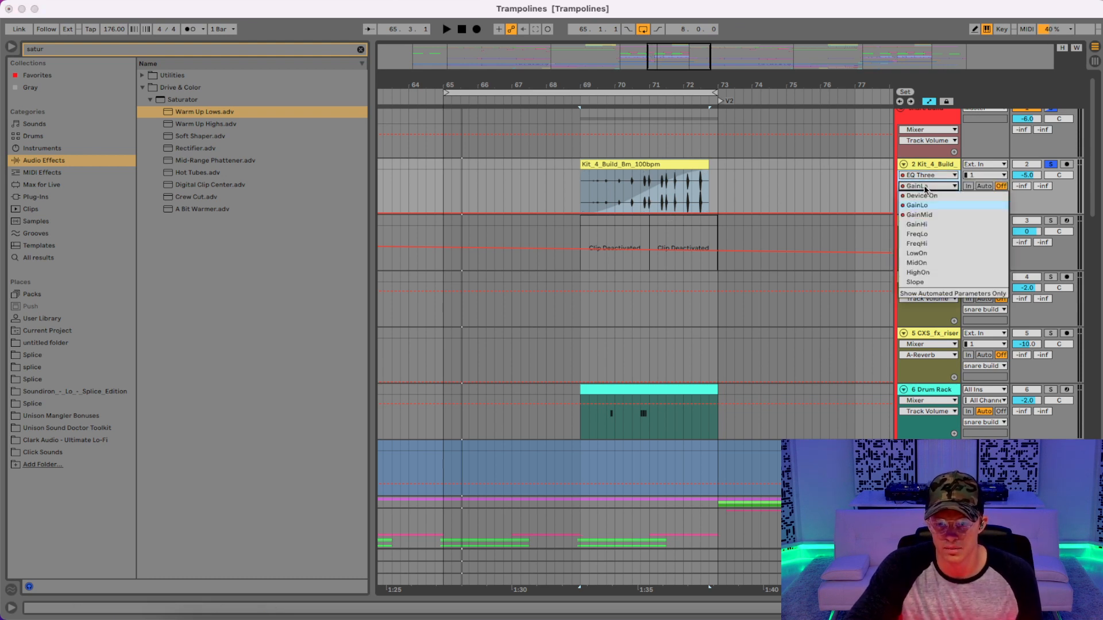
{"action": "left_click", "coordinate": [921, 196]}
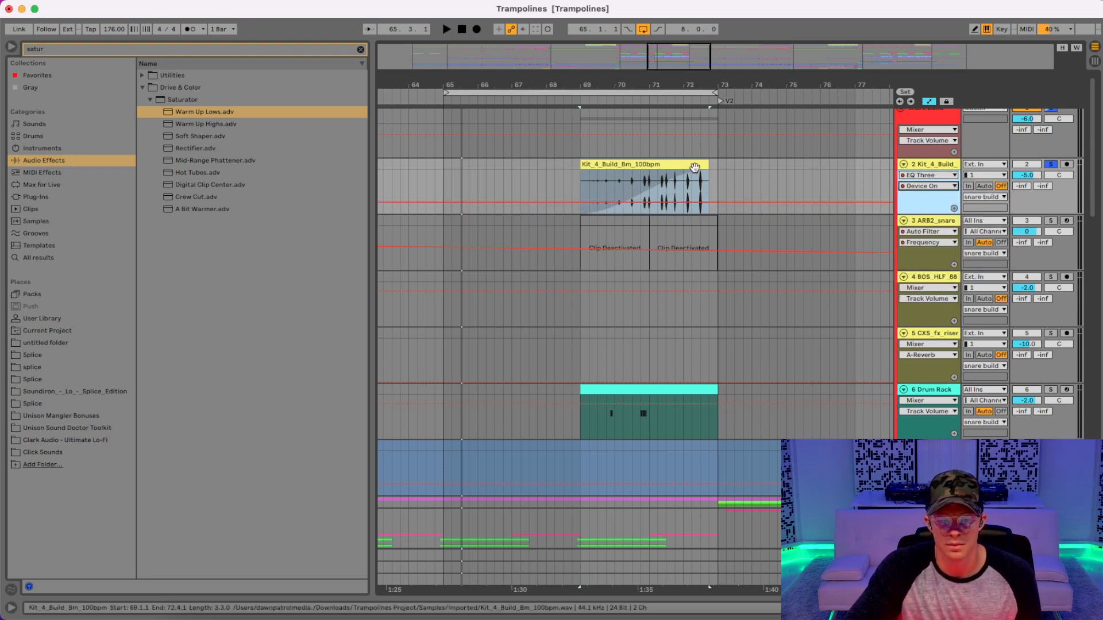
- Play the Kit_4_Build clip from bar 69 and display the track's EQ Three device
{"action": "left_click", "coordinate": [671, 166]}
{"action": "key", "text": "space"}
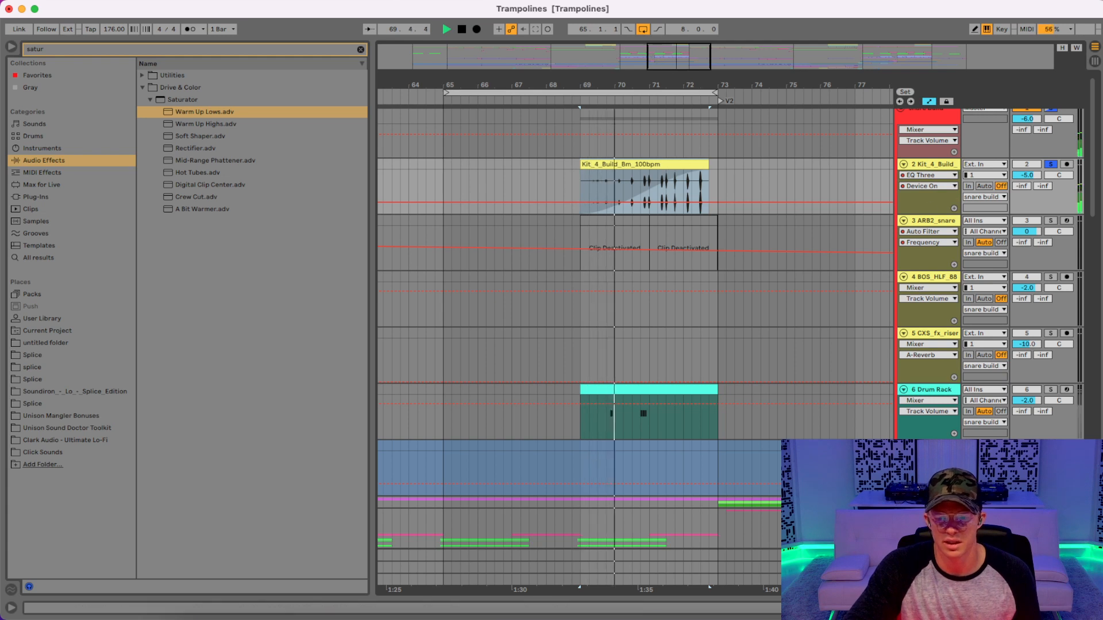
{"action": "left_click", "coordinate": [1046, 608]}
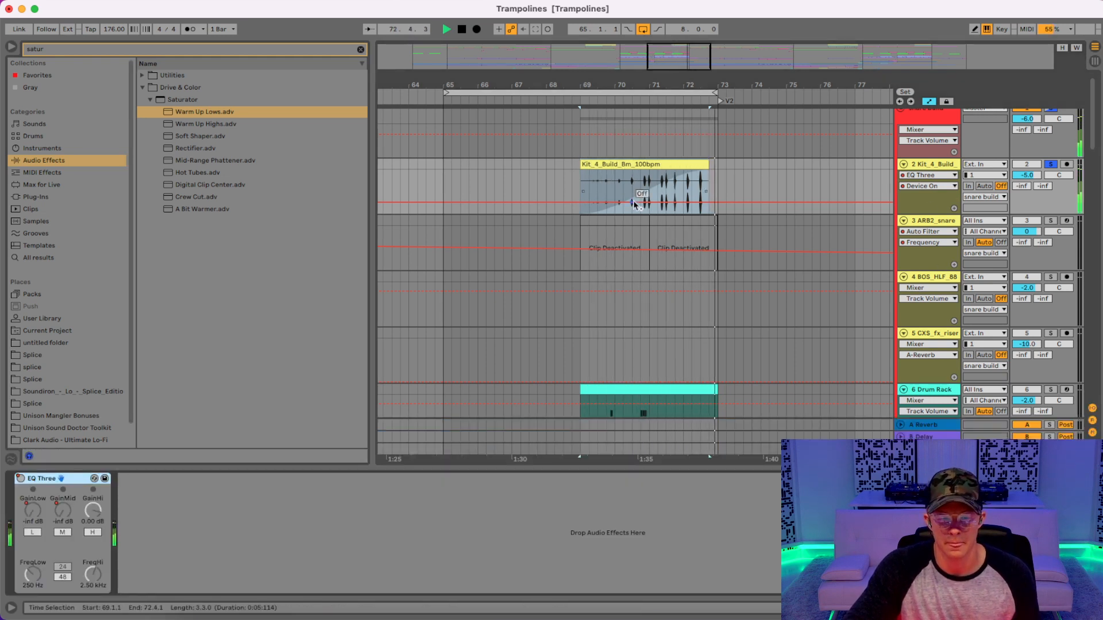
{"action": "key", "text": "space"}
- Temporarily automate EQ Three to On just before bar 69, play the Kit_4_Build clip, and revert it to Off
{"action": "left_click", "coordinate": [563, 202]}
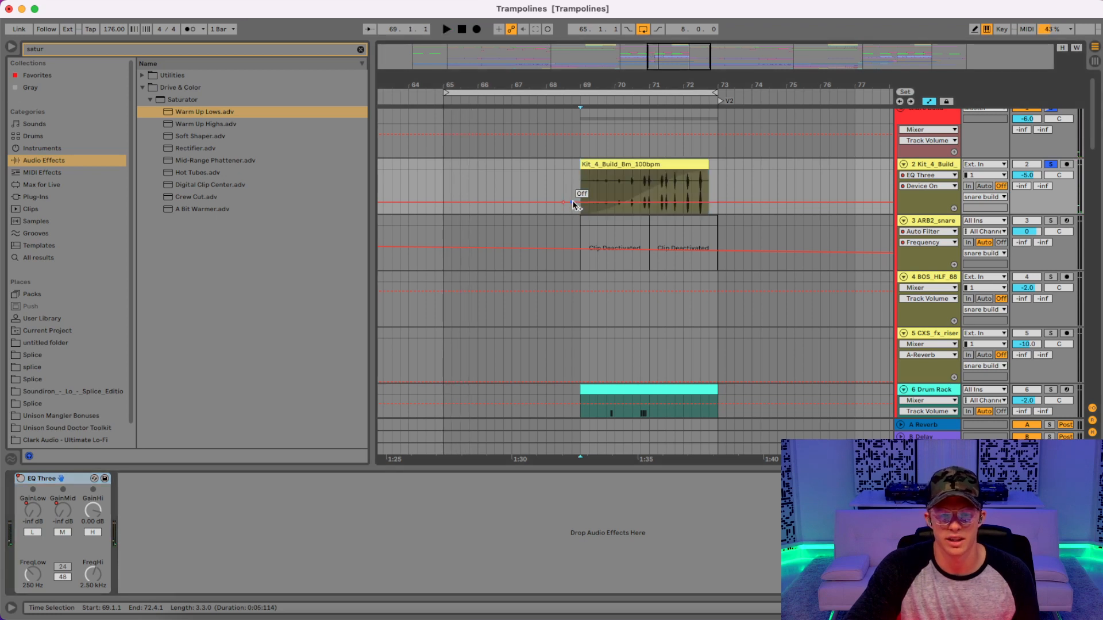
{"action": "left_click_drag", "start_coordinate": [571, 203], "coordinate": [572, 180]}
{"action": "key", "text": "space"}
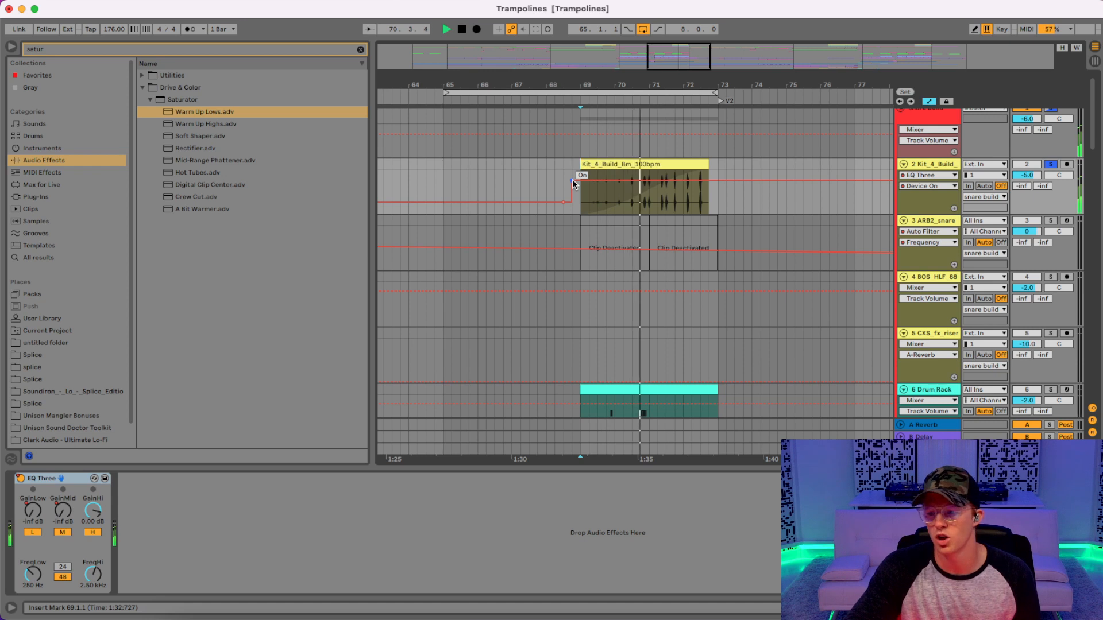
{"action": "left_click_drag", "start_coordinate": [573, 182], "coordinate": [565, 202]}
{"action": "key", "text": "space"}
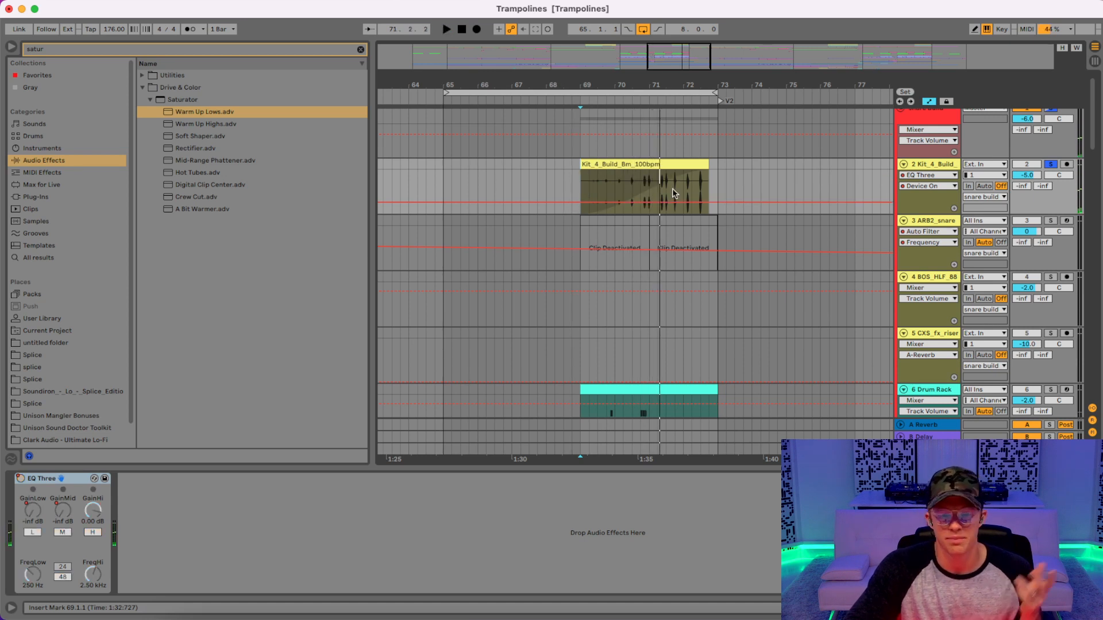
- Fold the Kit_4_Build track, solo the Drum Rack track and play its snare clip at bar 69
{"action": "left_click", "coordinate": [903, 165]}
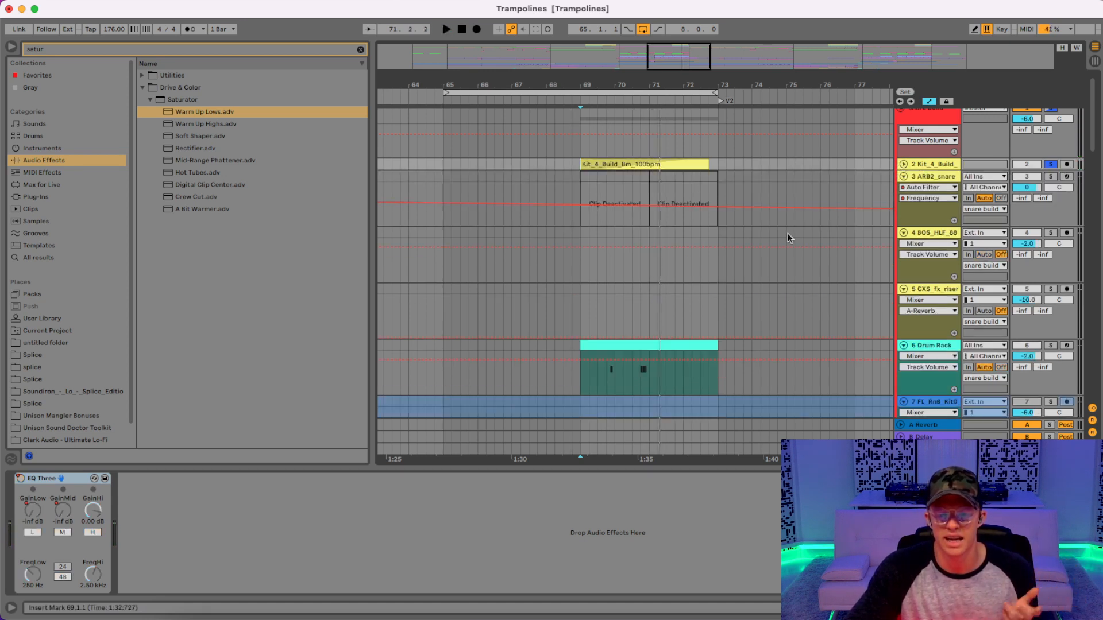
{"action": "scroll", "coordinate": [780, 265], "scroll_direction": "down", "scroll_amount": 2}
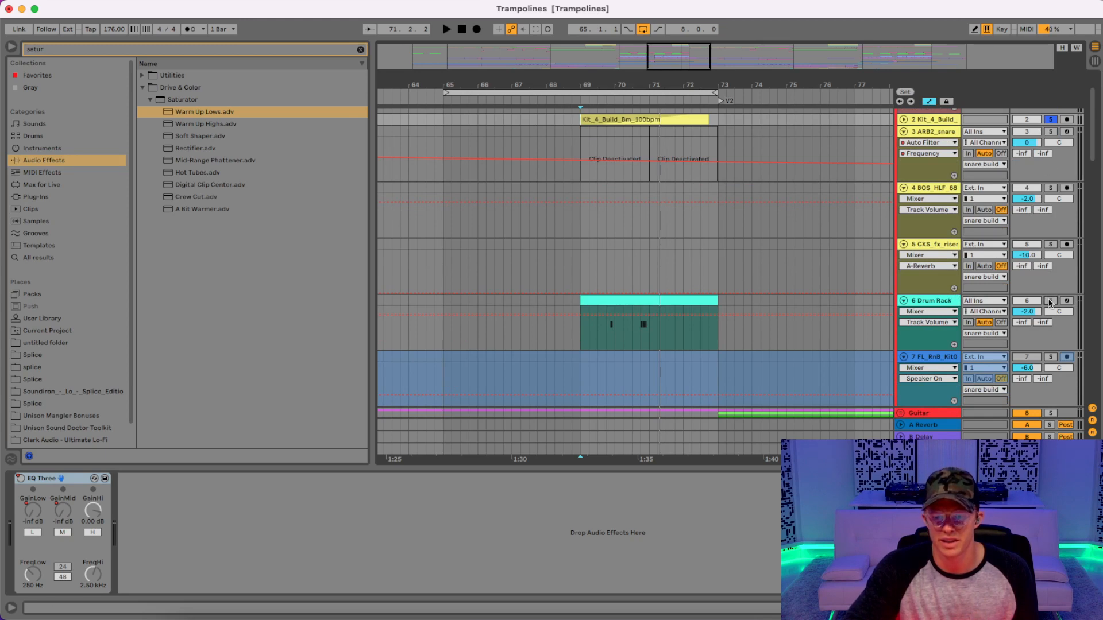
{"action": "left_click", "coordinate": [659, 299]}
{"action": "key", "text": "space"}
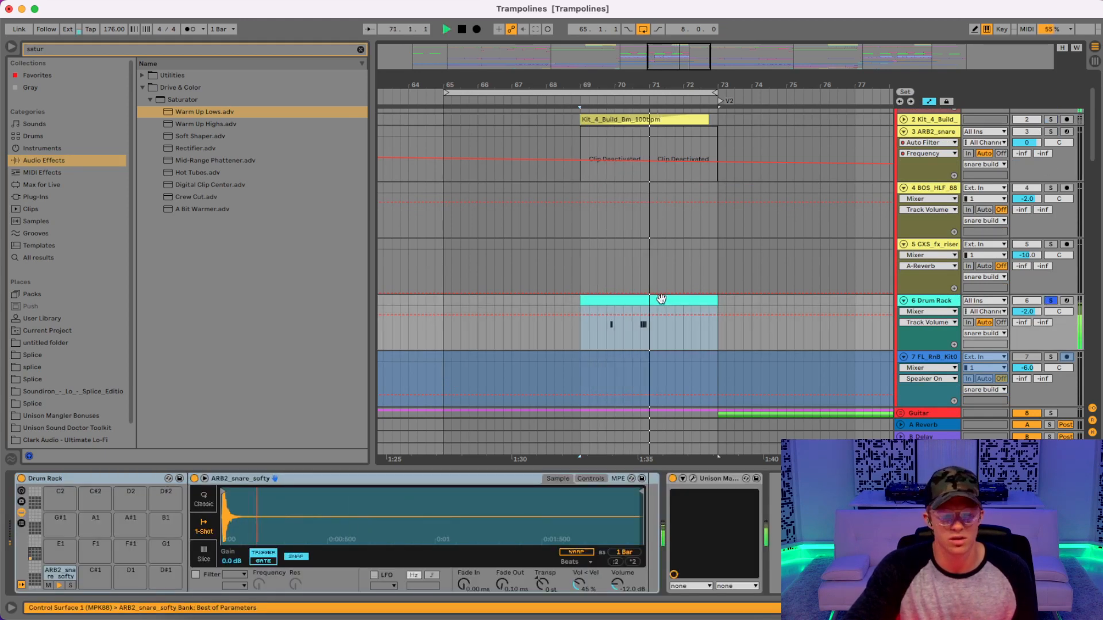
{"action": "key", "text": "space"}
- Unsolo the Drum Rack track and play its clip together with the full mix
{"action": "left_click", "coordinate": [1050, 300]}
{"action": "key", "text": "space"}
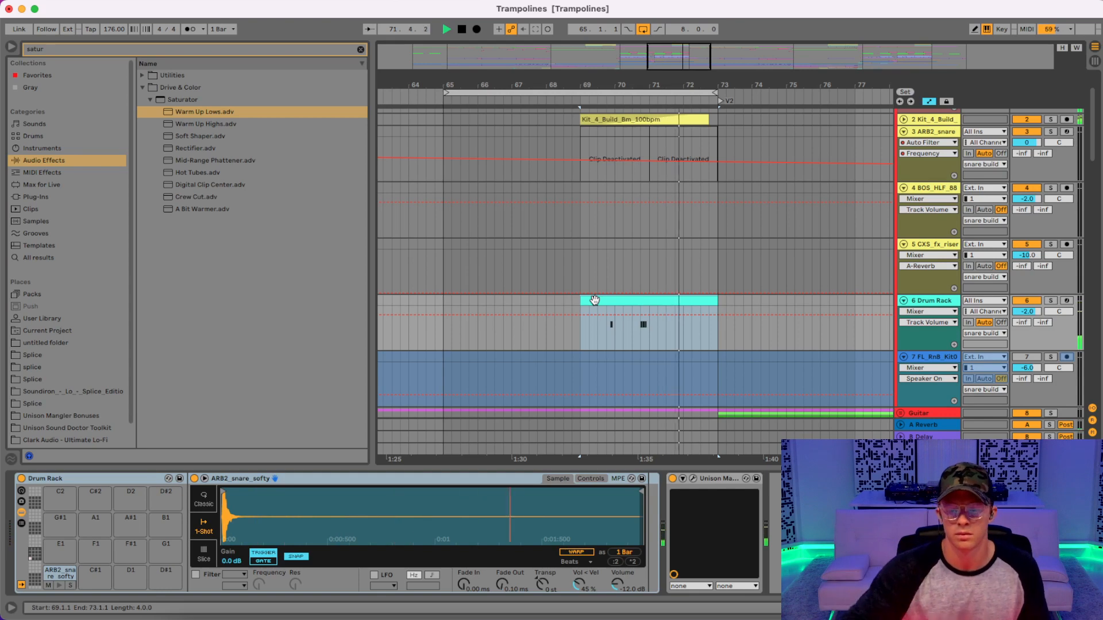
{"action": "key", "text": "space"}
- Unfold and solo the reverse reverb track, and play its reverse clips before bar 73 and before bar 65
{"action": "scroll", "coordinate": [724, 266], "scroll_direction": "down", "scroll_amount": 5}
{"action": "scroll", "coordinate": [725, 267], "scroll_direction": "up", "scroll_amount": 7}
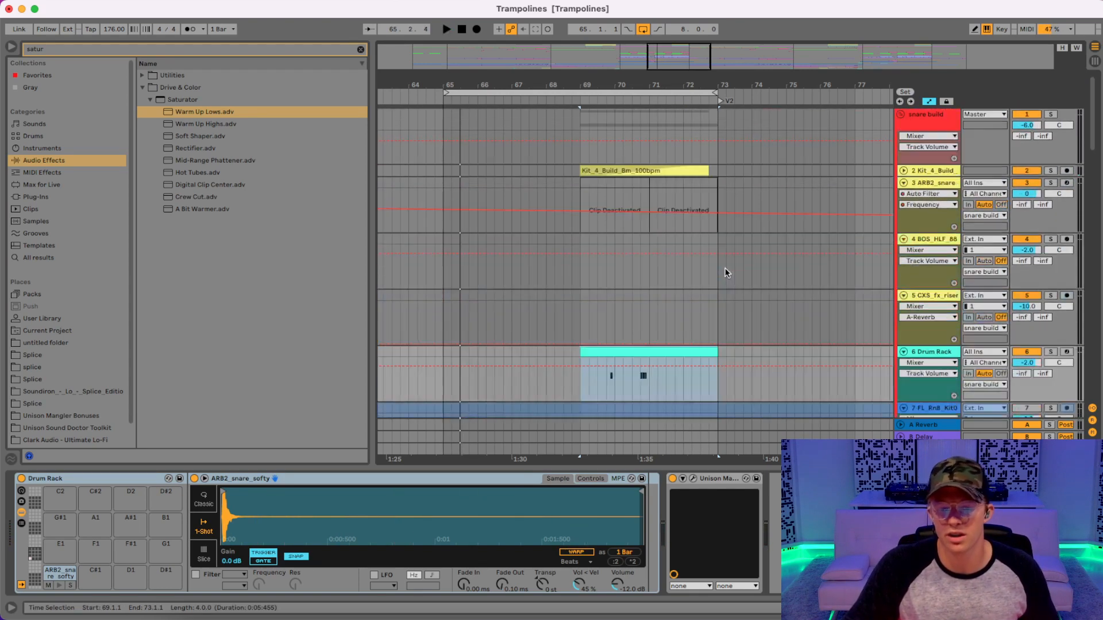
{"action": "scroll", "coordinate": [724, 268], "scroll_direction": "down", "scroll_amount": 15}
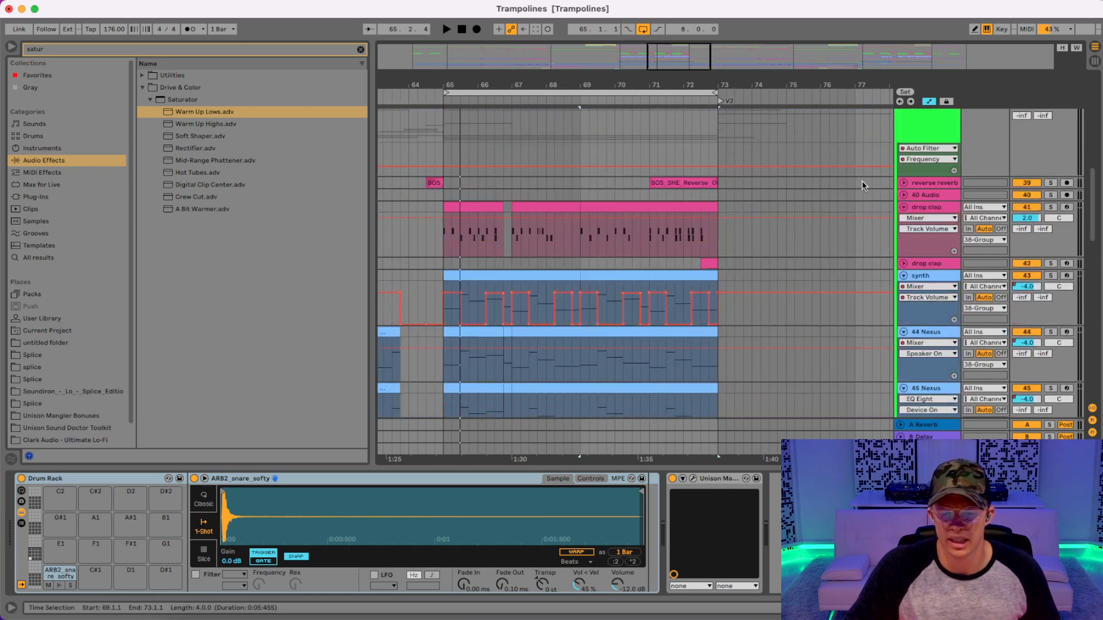
{"action": "left_click", "coordinate": [905, 183]}
{"action": "left_click", "coordinate": [683, 183]}
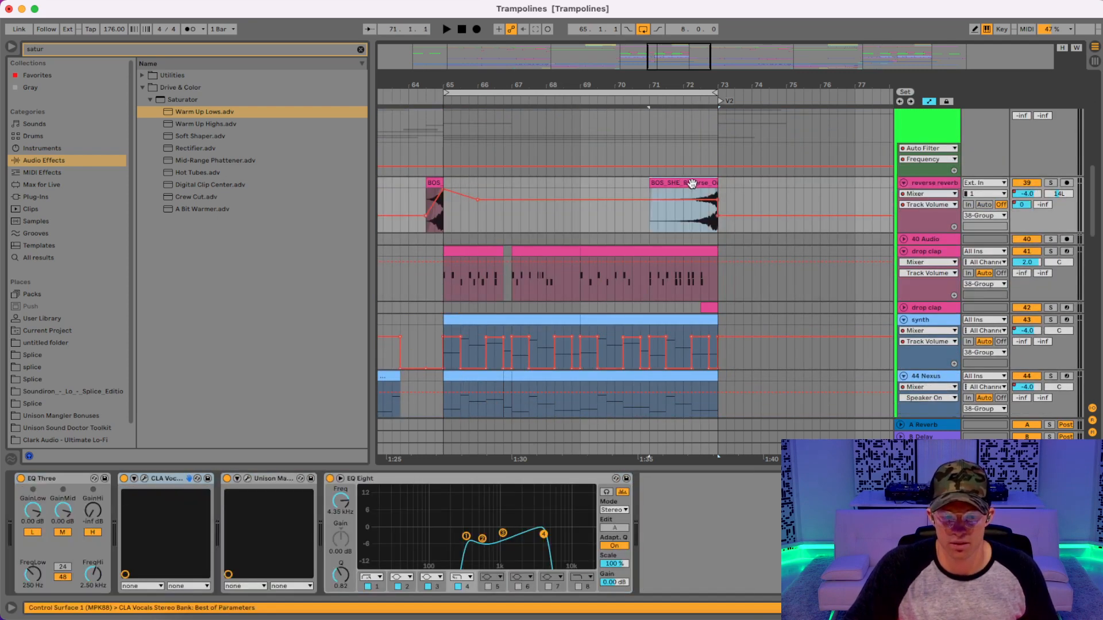
{"action": "left_click", "coordinate": [1050, 183]}
{"action": "key", "text": "space"}
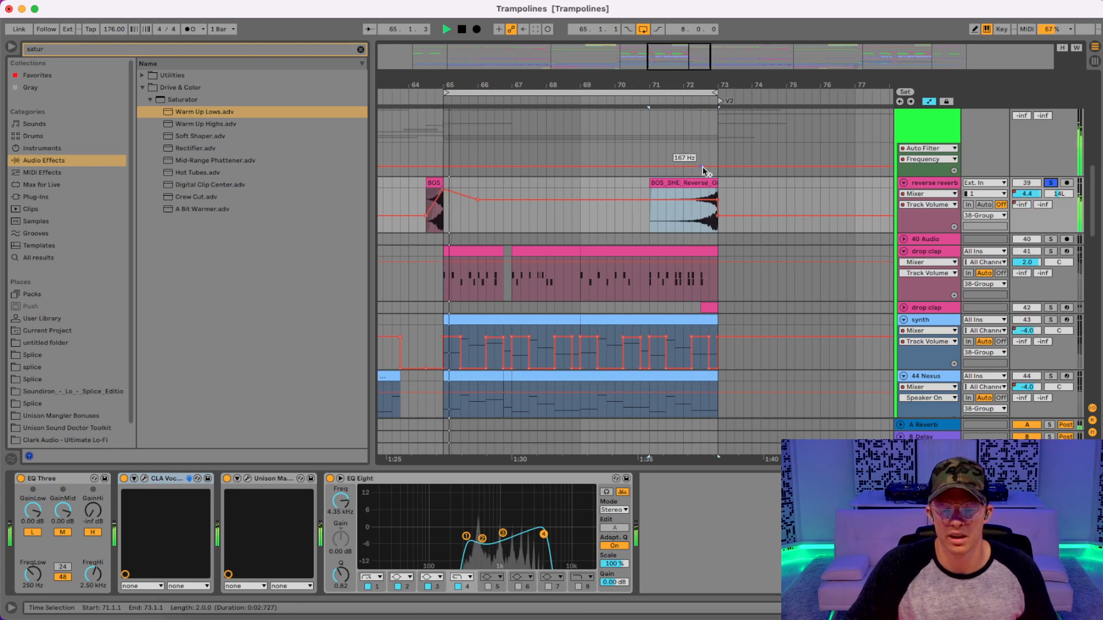
{"action": "left_click", "coordinate": [436, 183]}
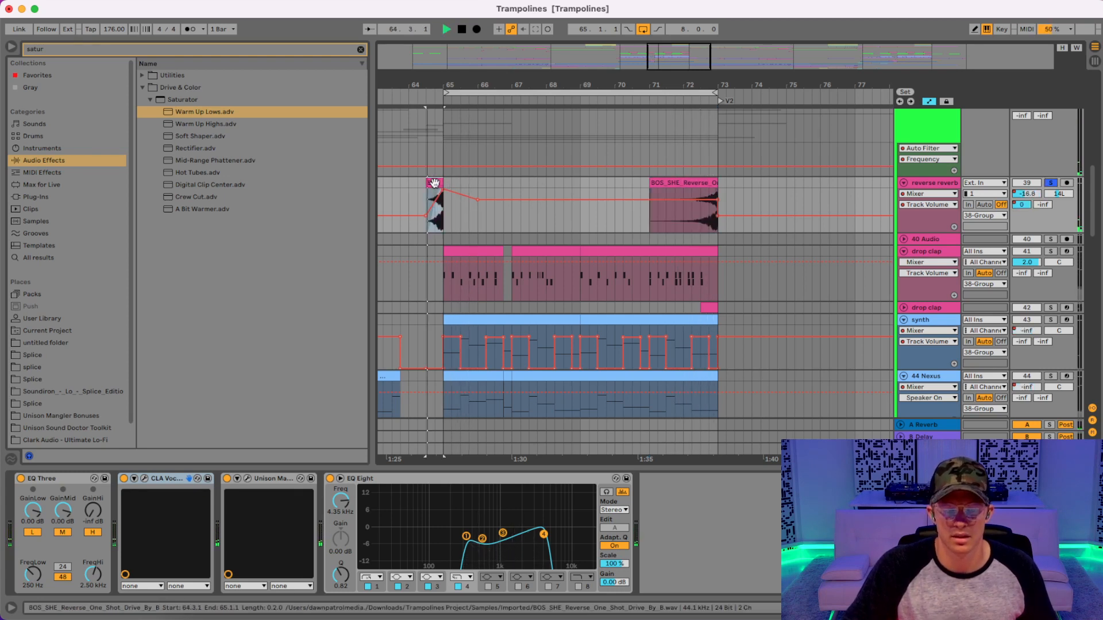
{"action": "key", "text": "space"}
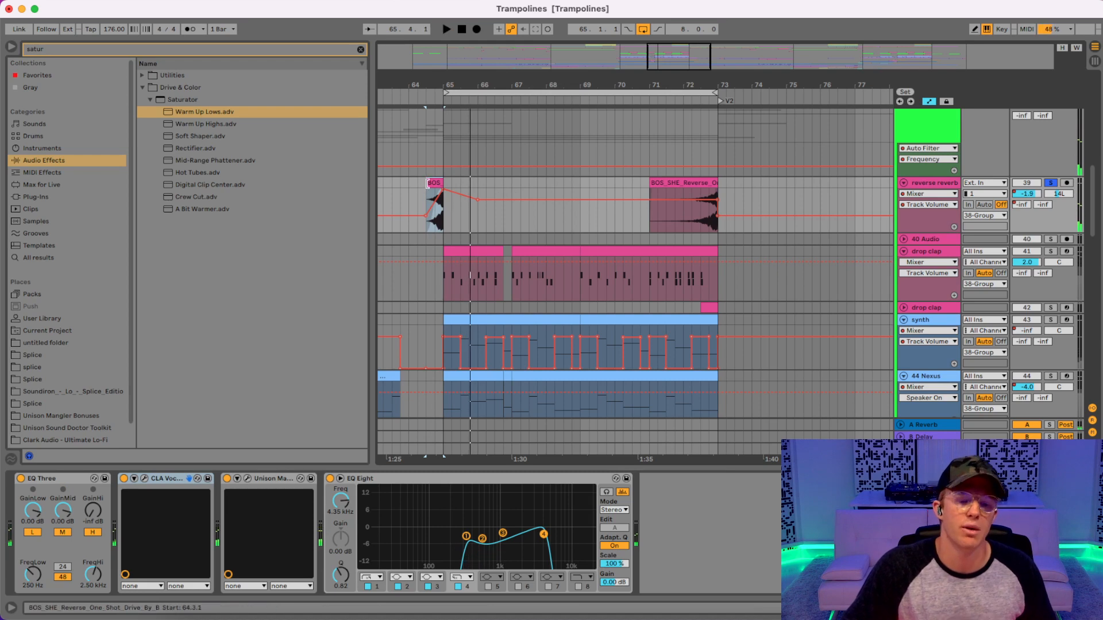
- Examine the Transposition envelopes of the two reverse reverb clips and close the clip view
{"action": "double_click", "coordinate": [434, 183]}
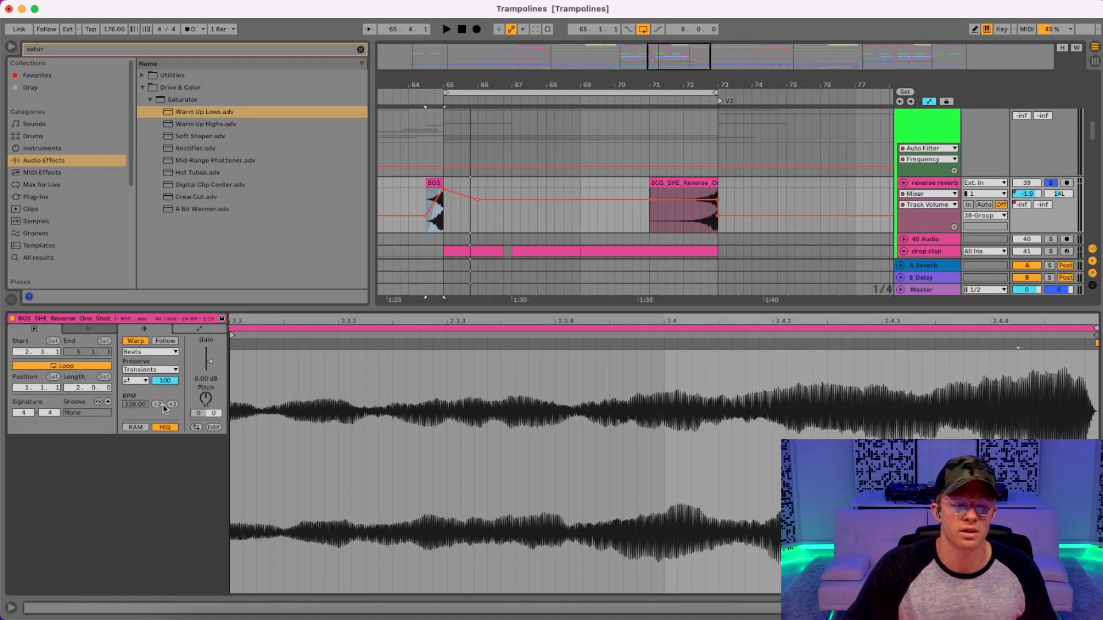
{"action": "left_click", "coordinate": [198, 330]}
{"action": "left_click", "coordinate": [162, 351]}
{"action": "left_click", "coordinate": [141, 343]}
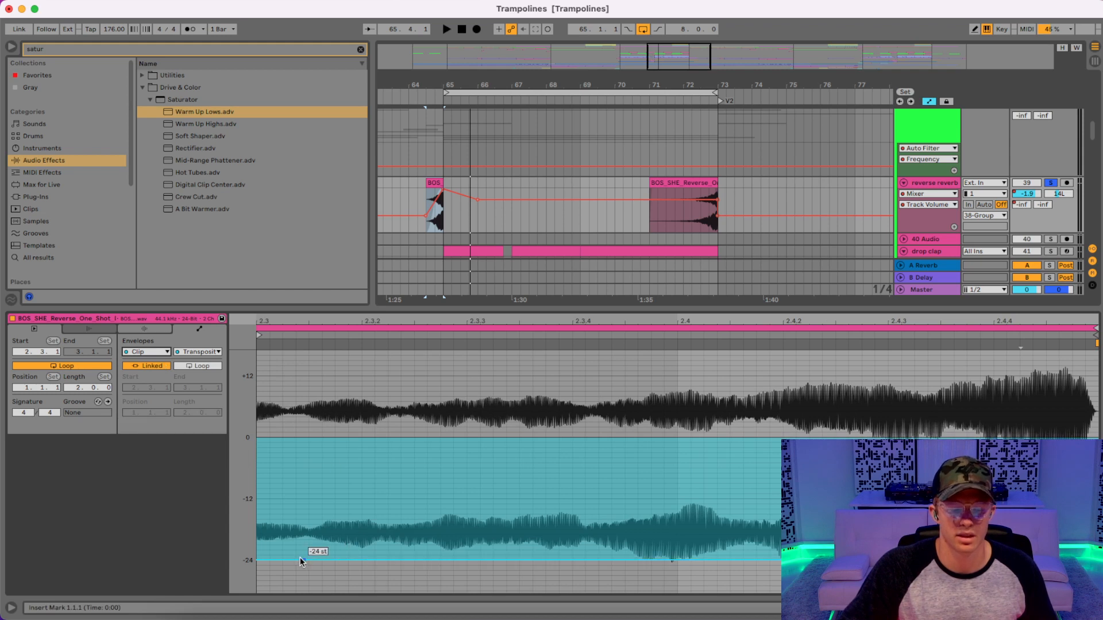
{"action": "left_click", "coordinate": [669, 183]}
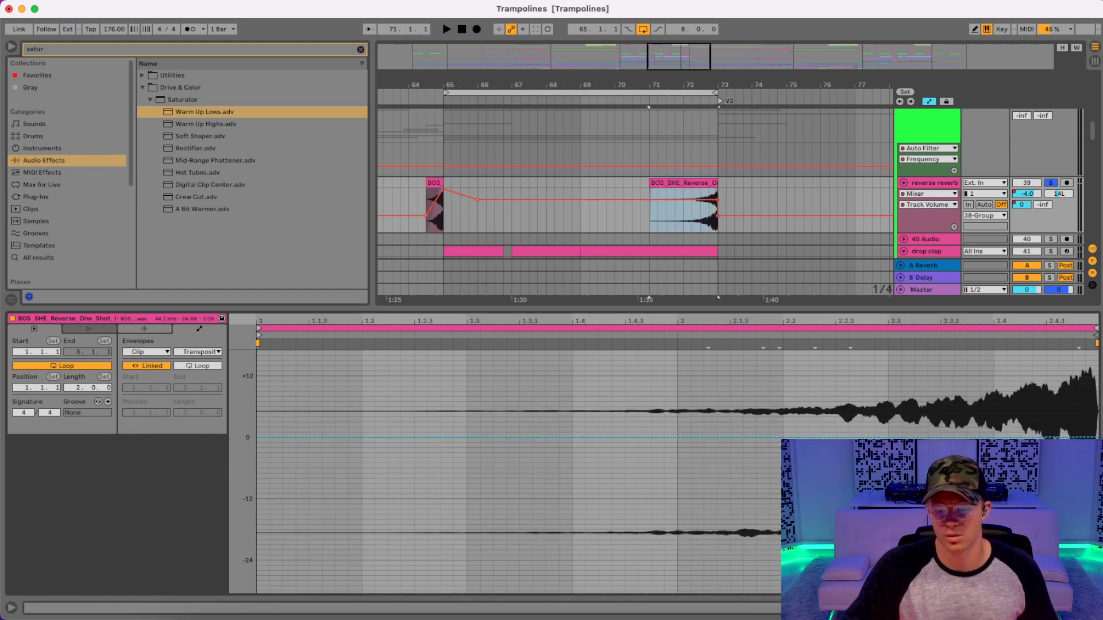
{"action": "left_click", "coordinate": [1095, 607]}
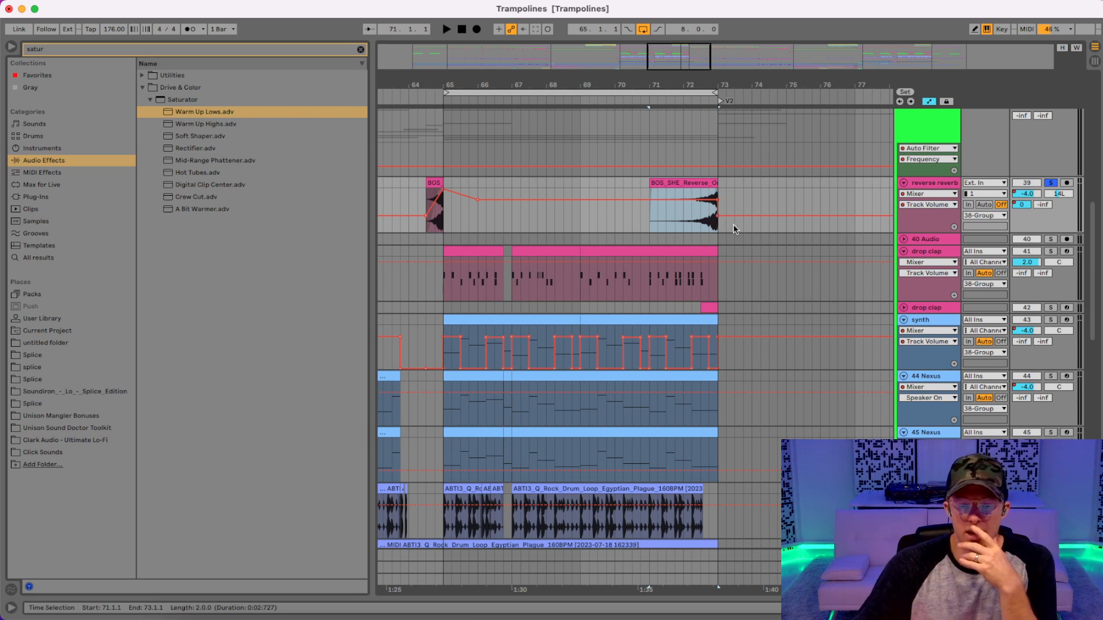
- Select the short reverse clip before bar 65 and show the reverse reverb track's panning automation
{"action": "left_click", "coordinate": [698, 187]}
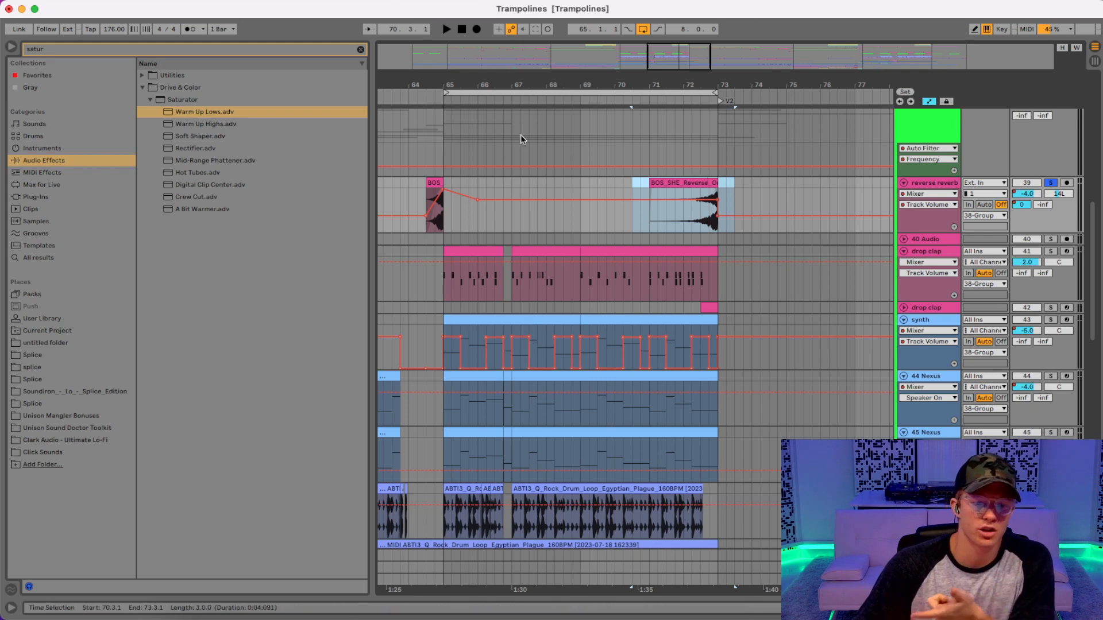
{"action": "left_click", "coordinate": [436, 184]}
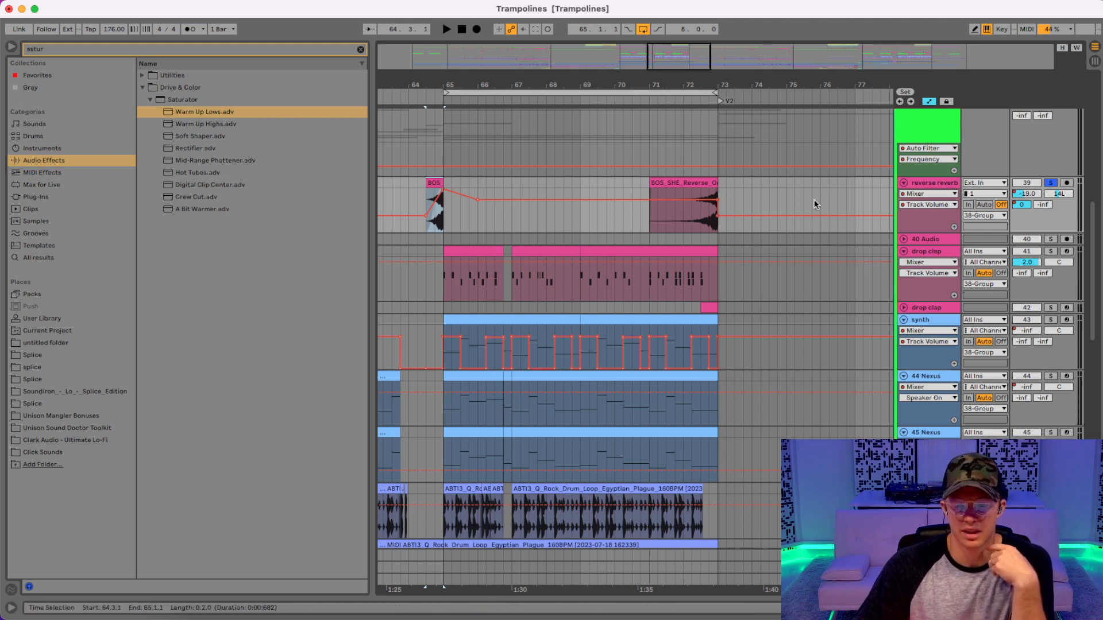
{"action": "left_click", "coordinate": [1059, 193]}
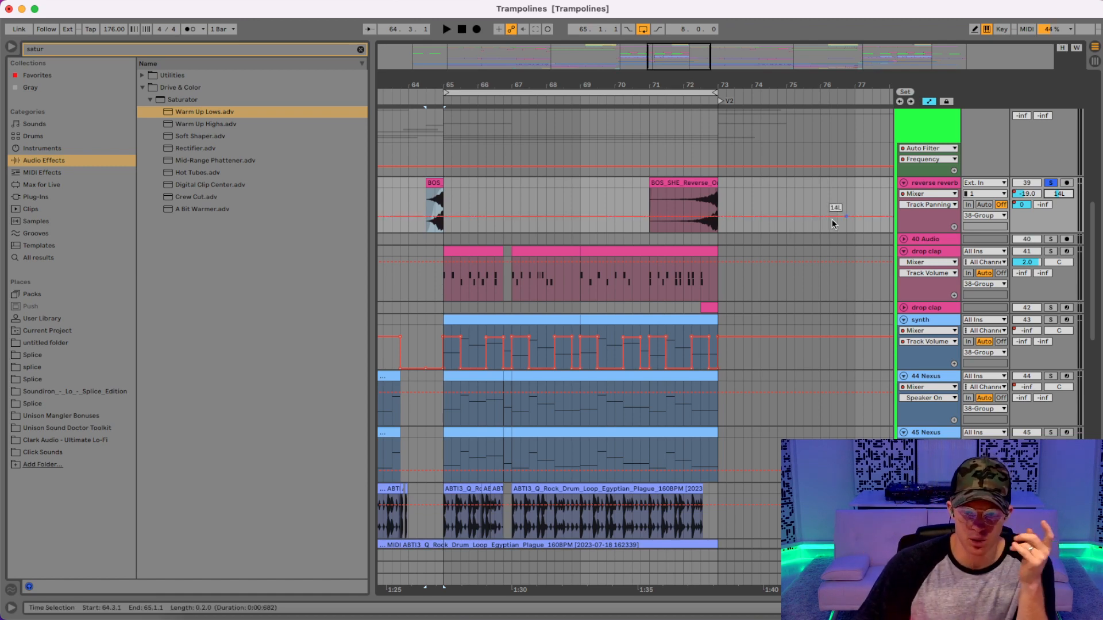
- Unfold and solo the drop clap track containing the short clip before bar 73, and play it from 71.4.1
{"action": "scroll", "coordinate": [749, 247], "scroll_direction": "down", "scroll_amount": 4}
{"action": "left_click", "coordinate": [904, 206]}
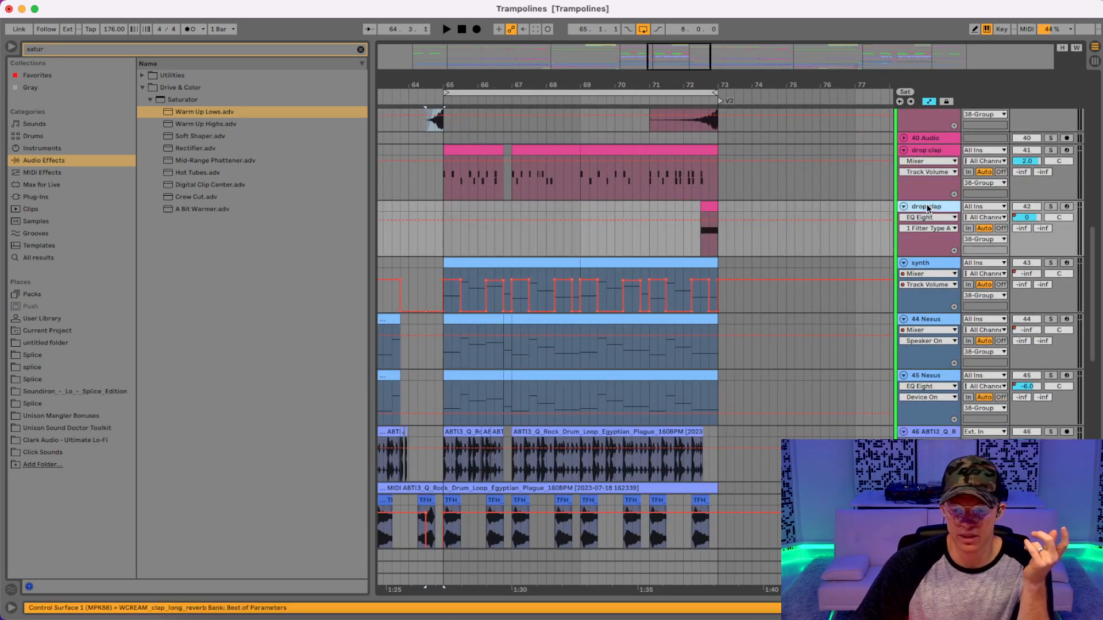
{"action": "left_click", "coordinate": [1054, 206]}
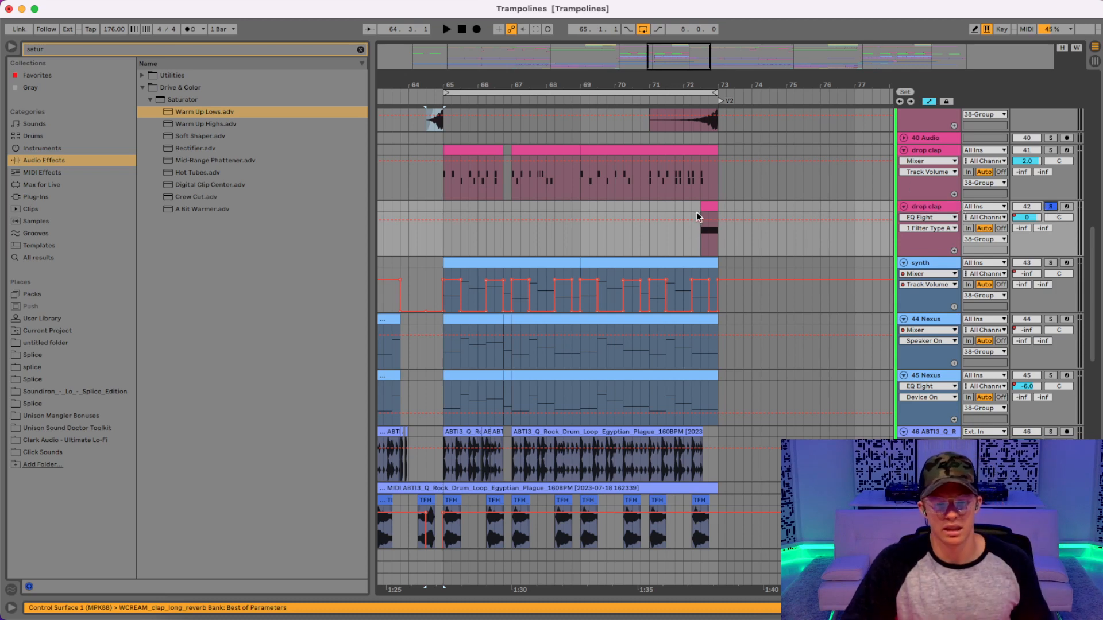
{"action": "left_click", "coordinate": [675, 207]}
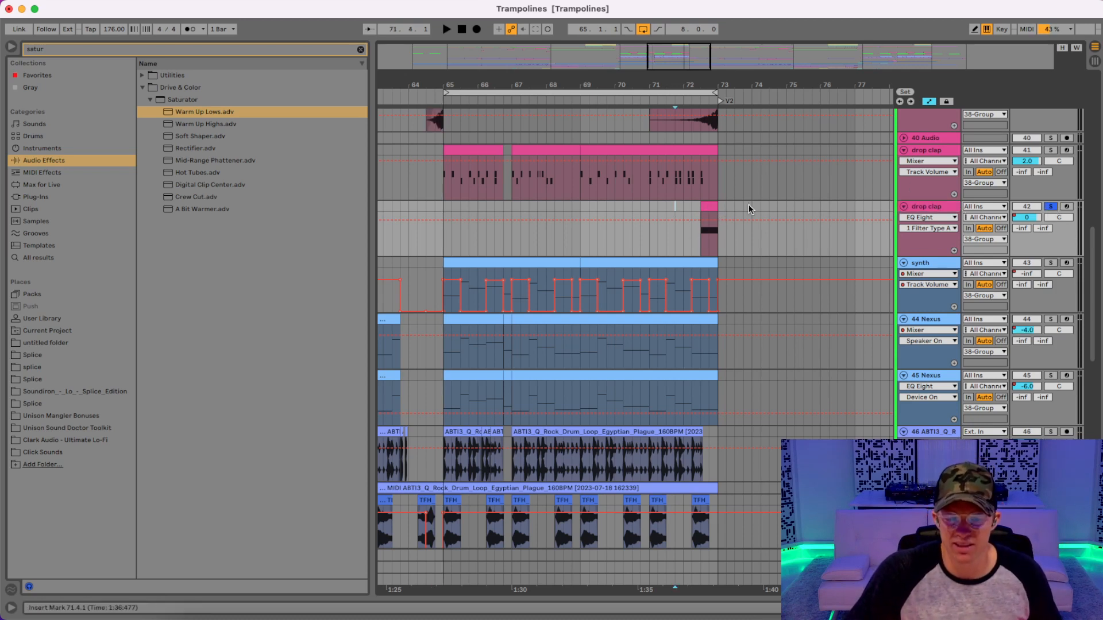
{"action": "key", "text": "space"}
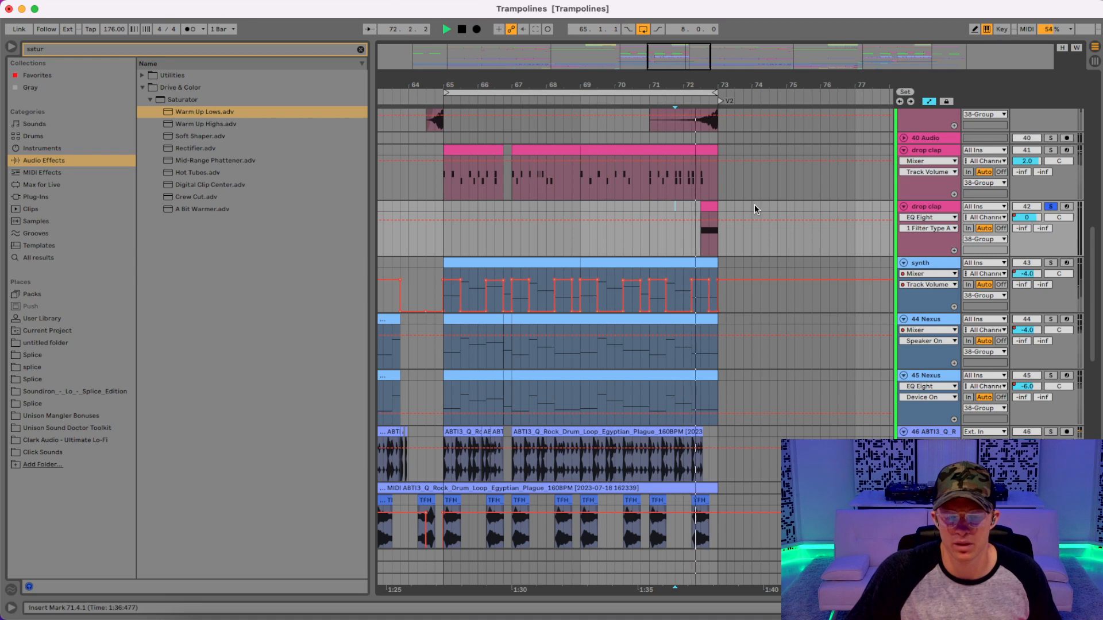
{"action": "key", "text": "space"}
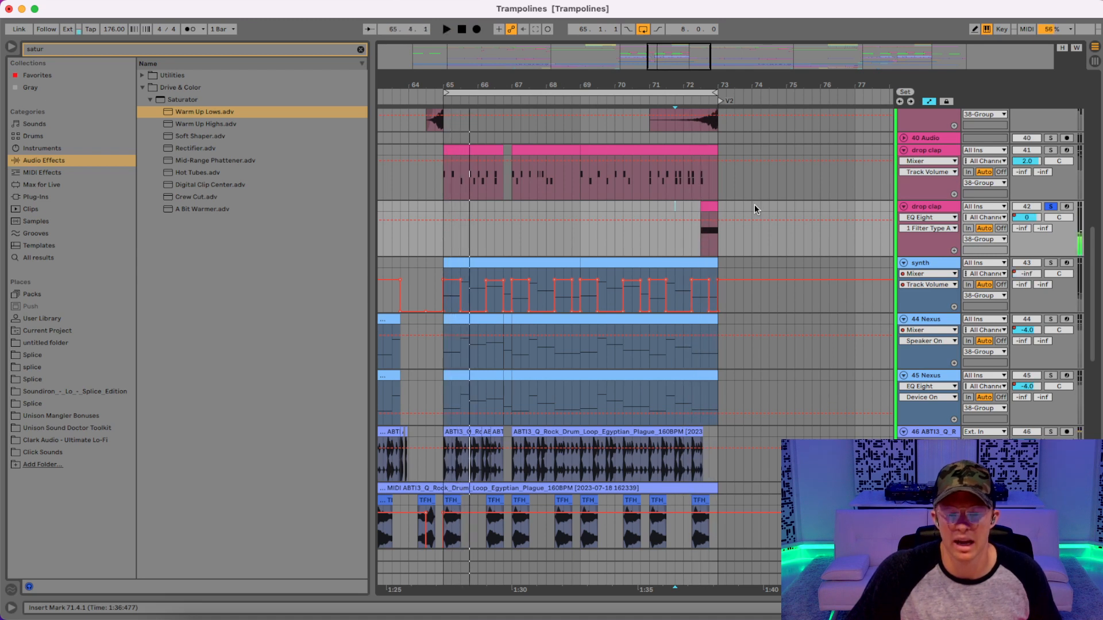
- Unsolo the drop clap track, turn off the arrangement loop and play the transition past bar 73
{"action": "left_click_drag", "start_coordinate": [706, 211], "coordinate": [719, 217]}
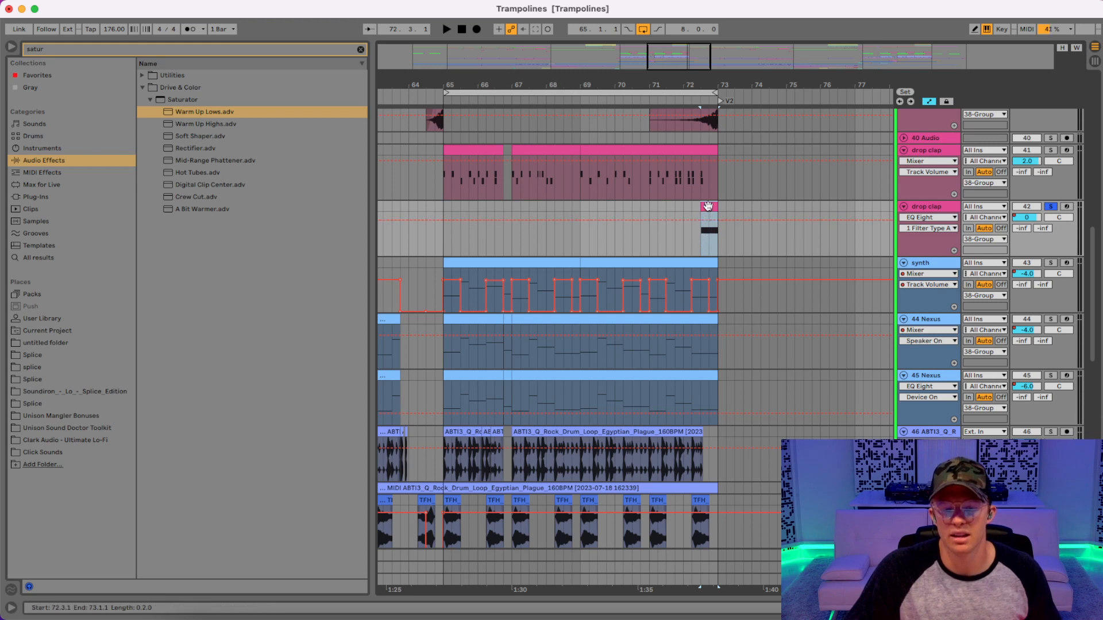
{"action": "left_click", "coordinate": [726, 246]}
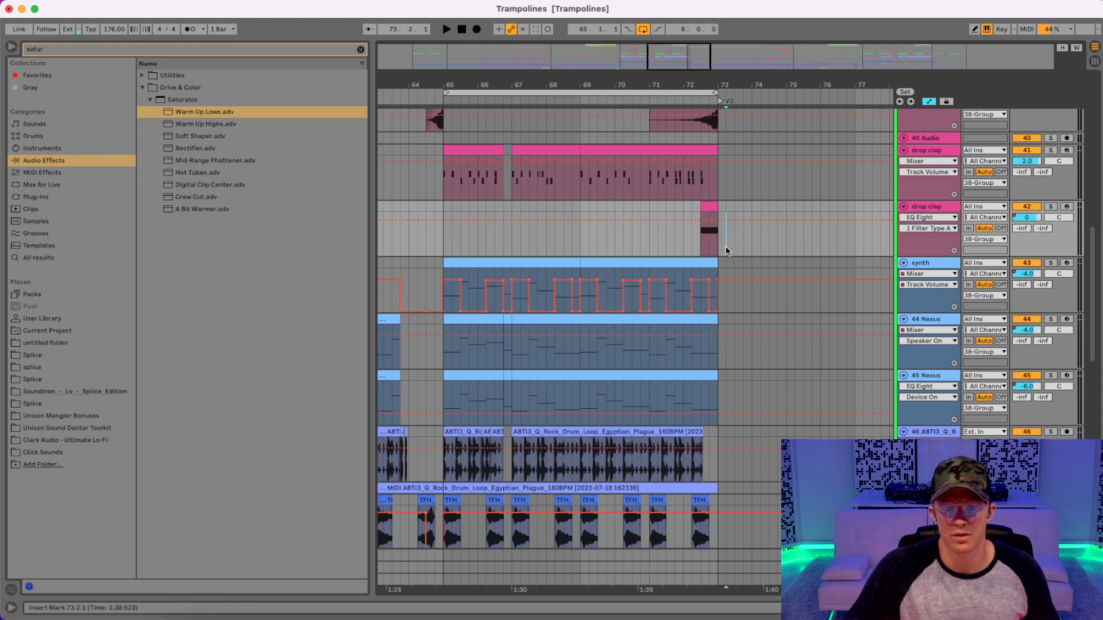
{"action": "left_click", "coordinate": [642, 30]}
{"action": "left_click", "coordinate": [618, 102]}
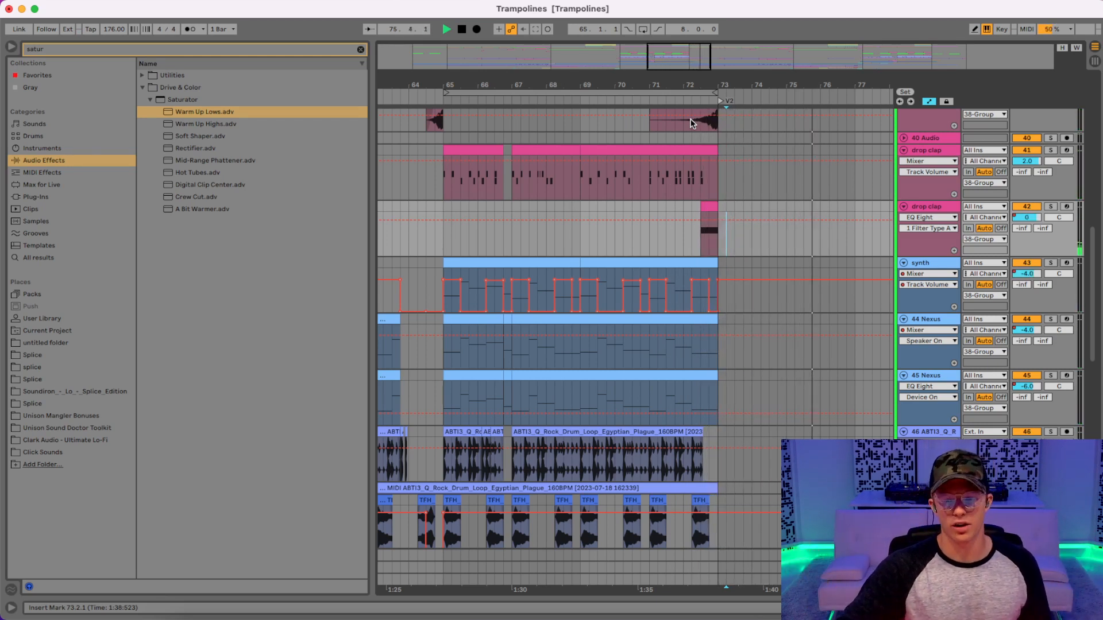
- Extend the loop range back to the start of Chorus 1 at bar 57 so that it spans 16 bars
{"action": "left_click_drag", "start_coordinate": [637, 88], "coordinate": [637, 63]}
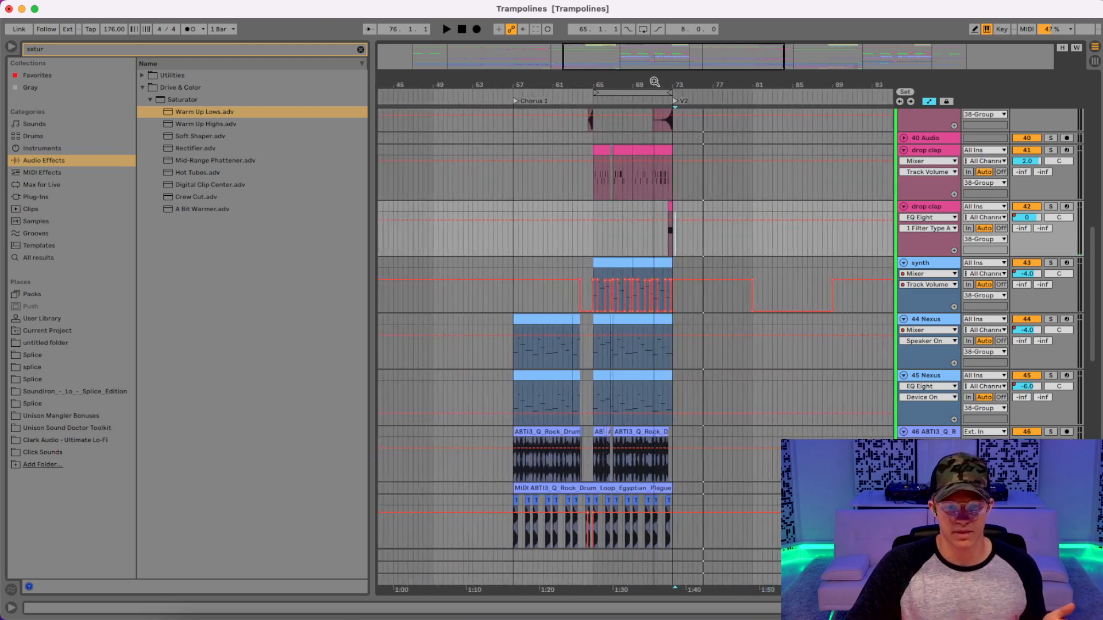
{"action": "right_click", "coordinate": [801, 230]}
{"action": "left_click", "coordinate": [893, 363]}
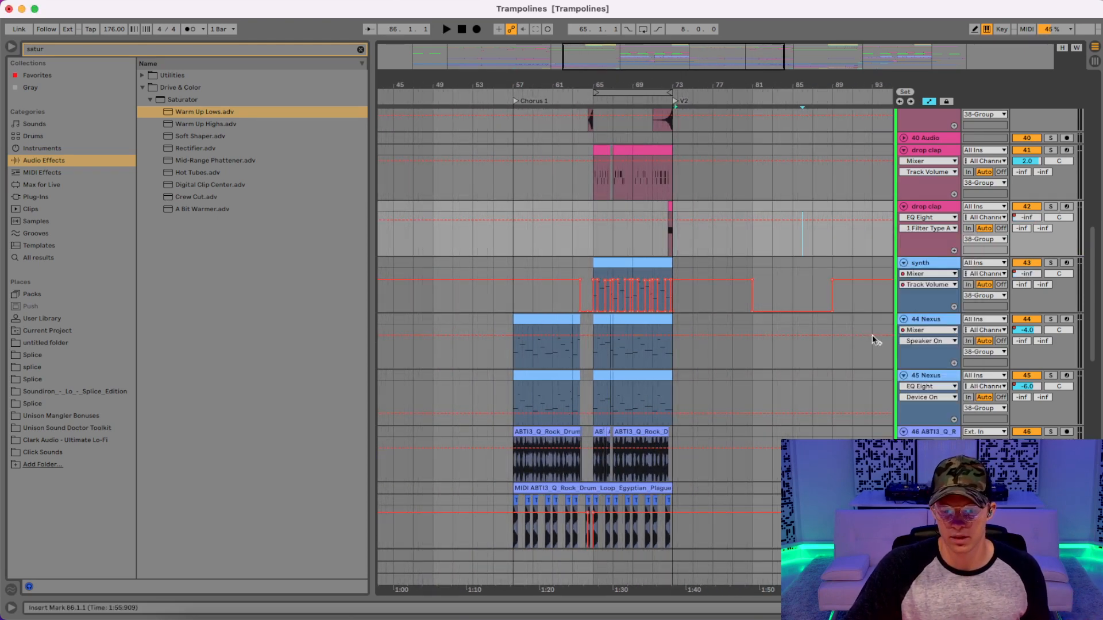
{"action": "left_click_drag", "start_coordinate": [595, 92], "coordinate": [505, 100]}
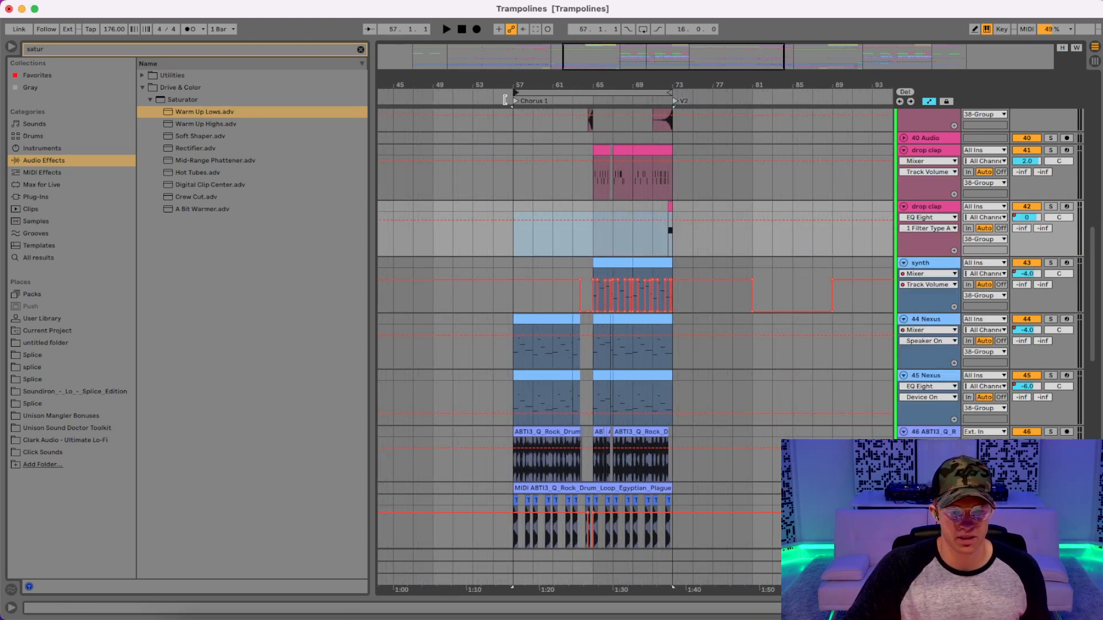
- Fold all the expanded tracks and play verse 2 from the Serum clip's start at bar 73
{"action": "left_click", "coordinate": [584, 93]}
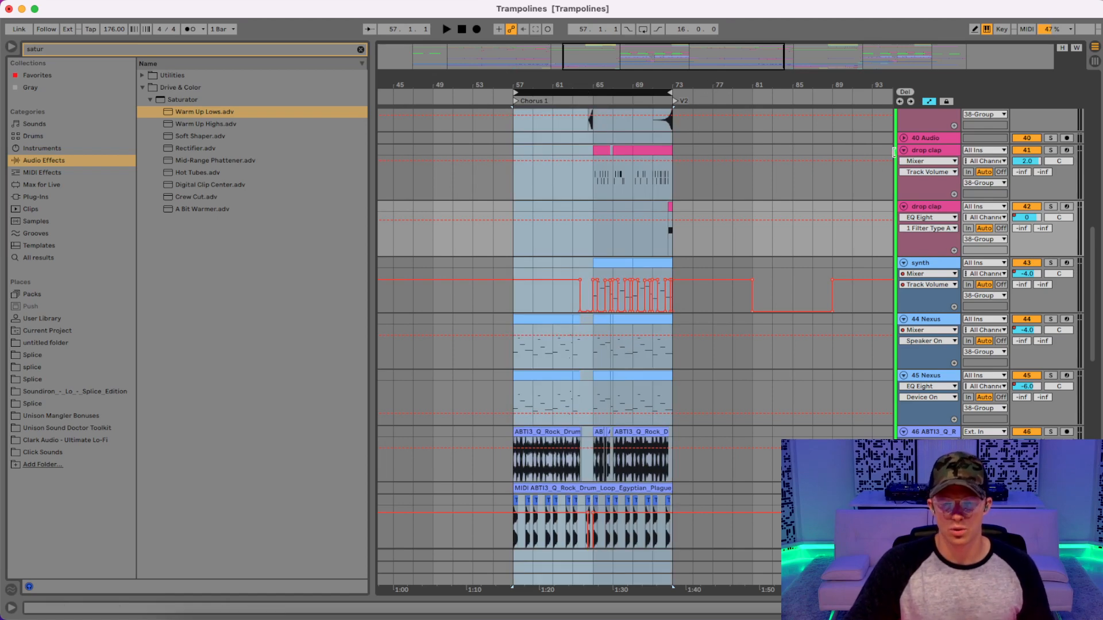
{"action": "left_click", "coordinate": [905, 151], "text": "alt"}
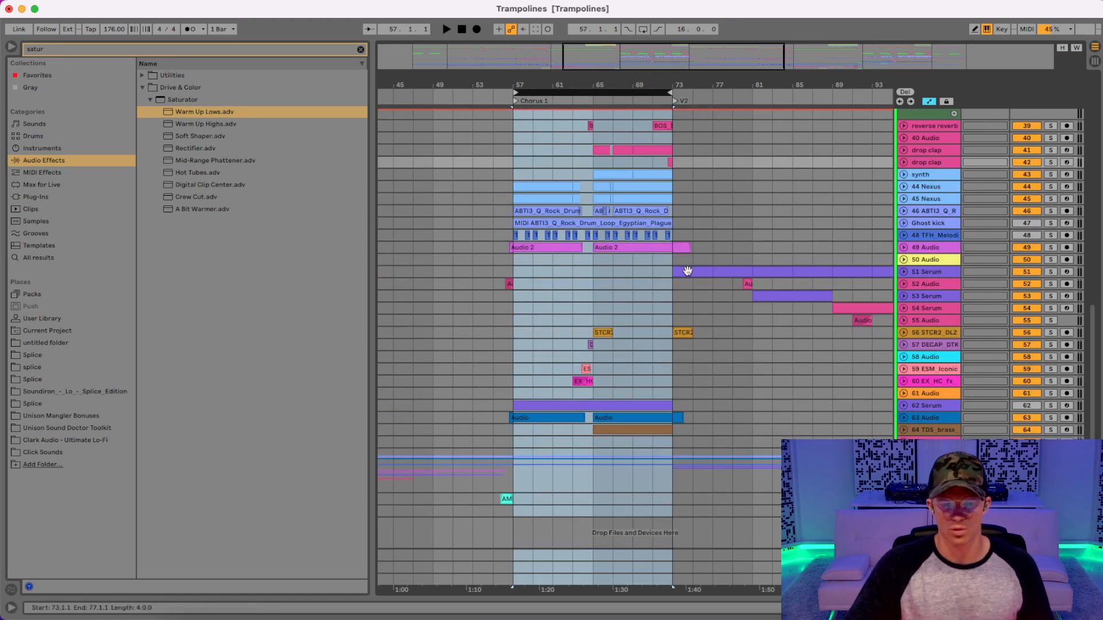
{"action": "left_click", "coordinate": [682, 271]}
{"action": "key", "text": "space"}
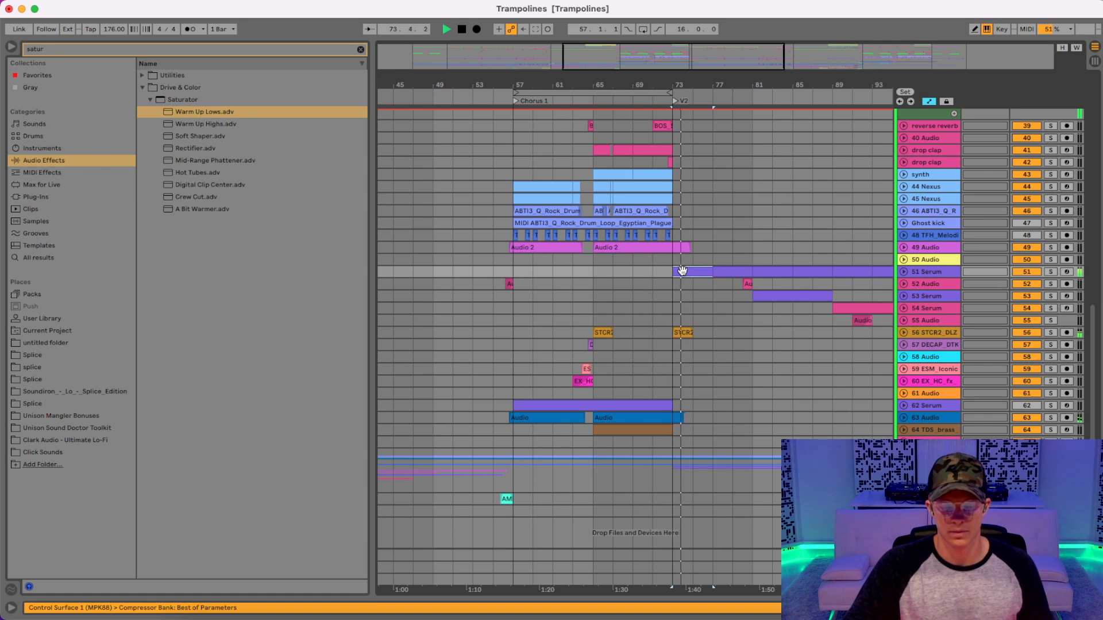
- Collapse the 38 Group and show its device chain while verse 2 plays
{"action": "scroll", "coordinate": [782, 286], "scroll_direction": "up", "scroll_amount": 6}
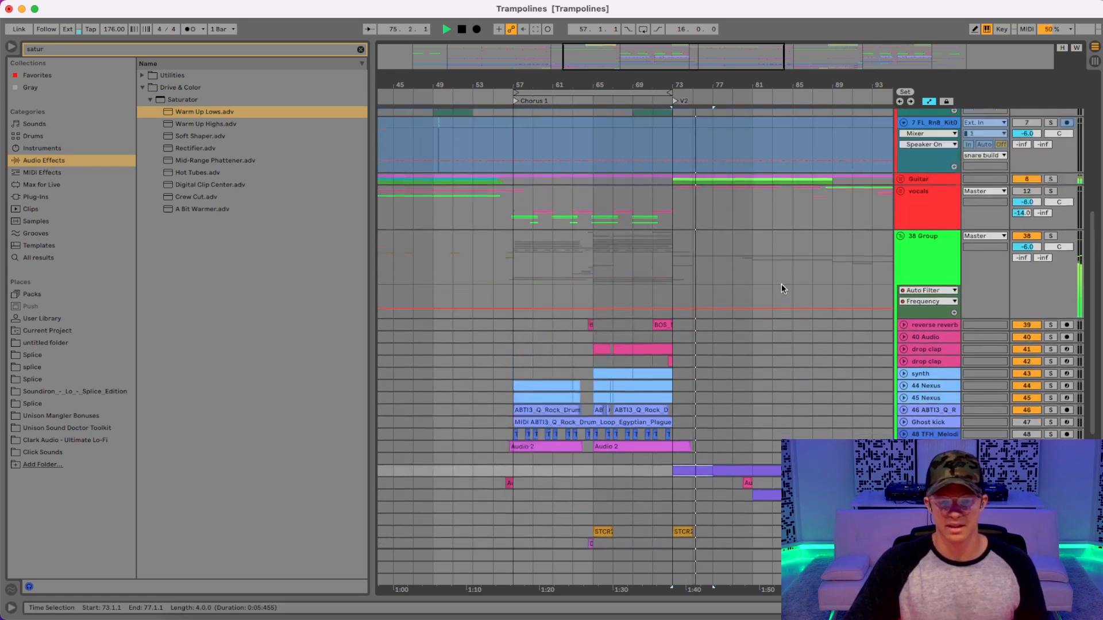
{"action": "left_click", "coordinate": [899, 235]}
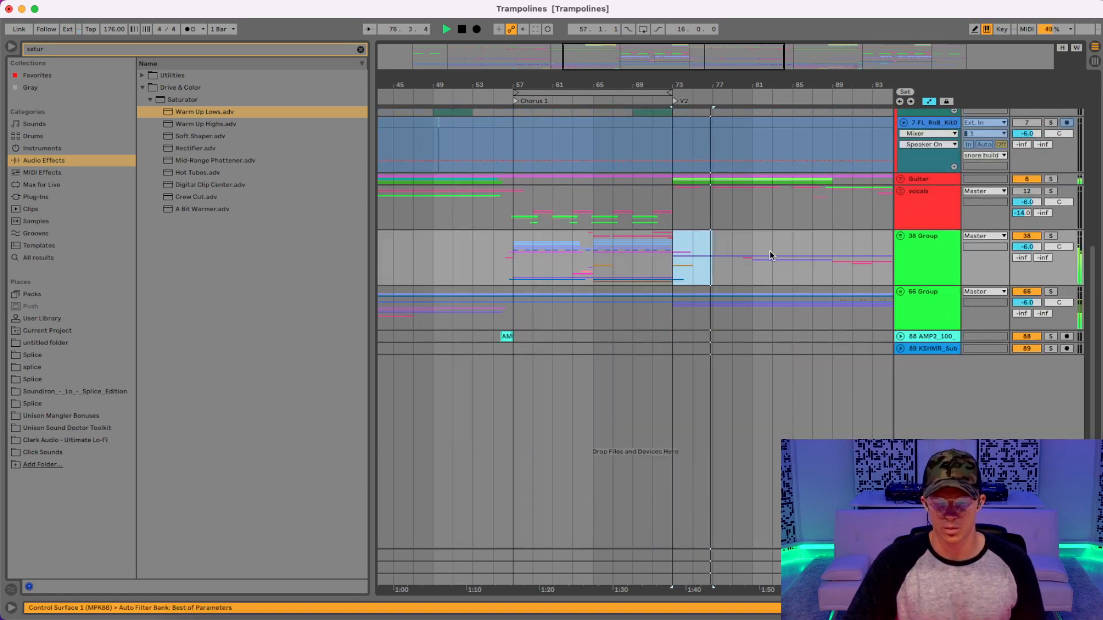
{"action": "double_click", "coordinate": [927, 579]}
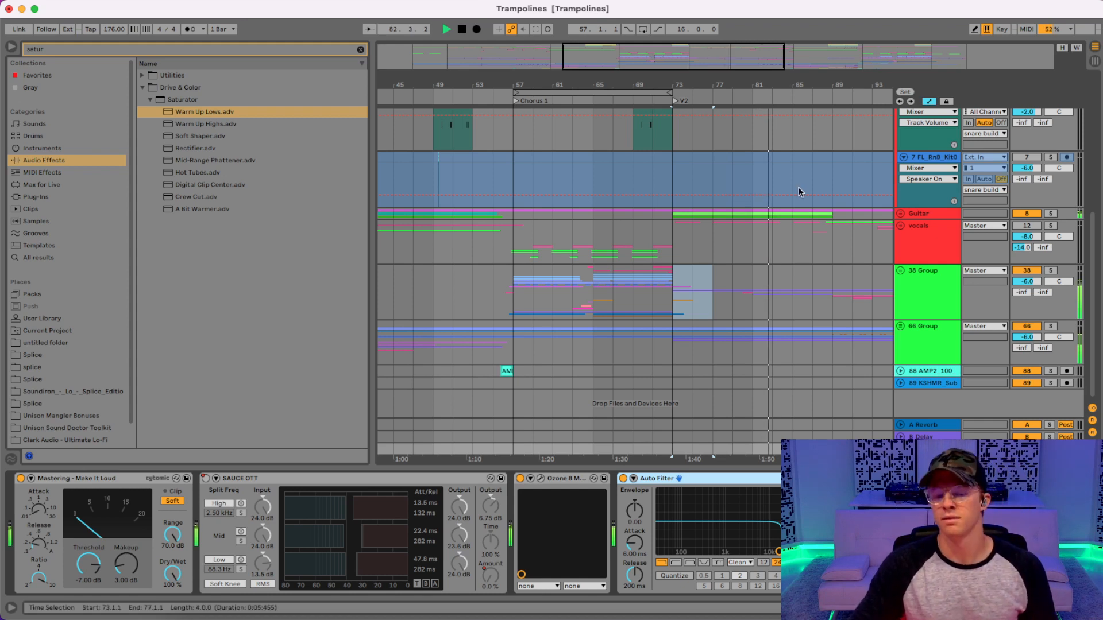
- Select bars 87 to 89 on the vocals group and expand the 38 Group to view its tracks across the song
{"action": "left_click_drag", "start_coordinate": [801, 88], "coordinate": [661, 84]}
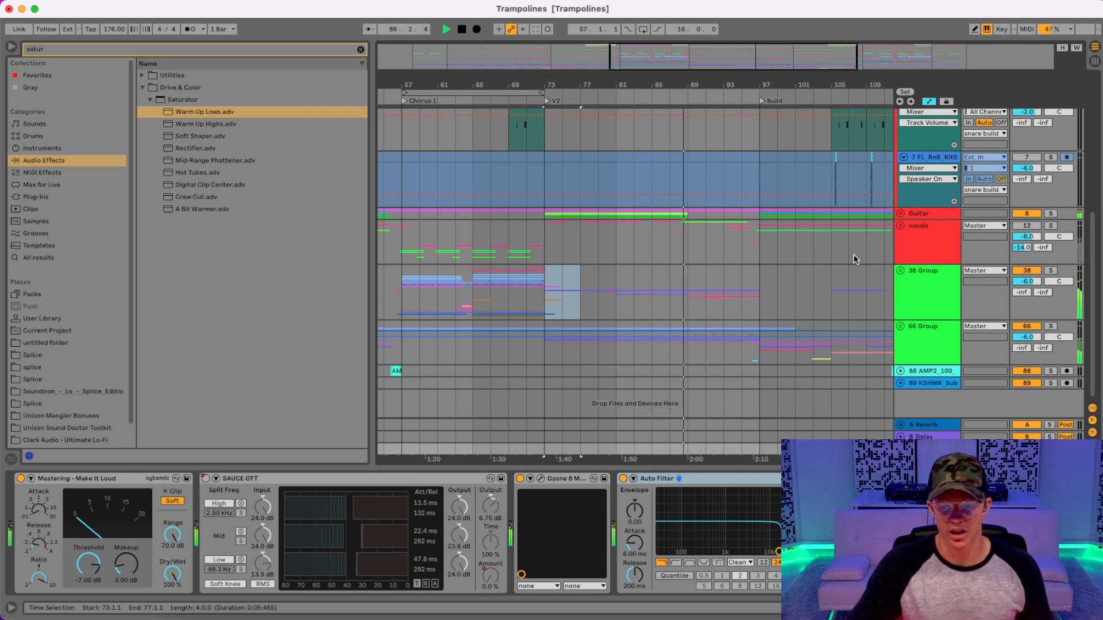
{"action": "left_click_drag", "start_coordinate": [671, 245], "coordinate": [686, 249]}
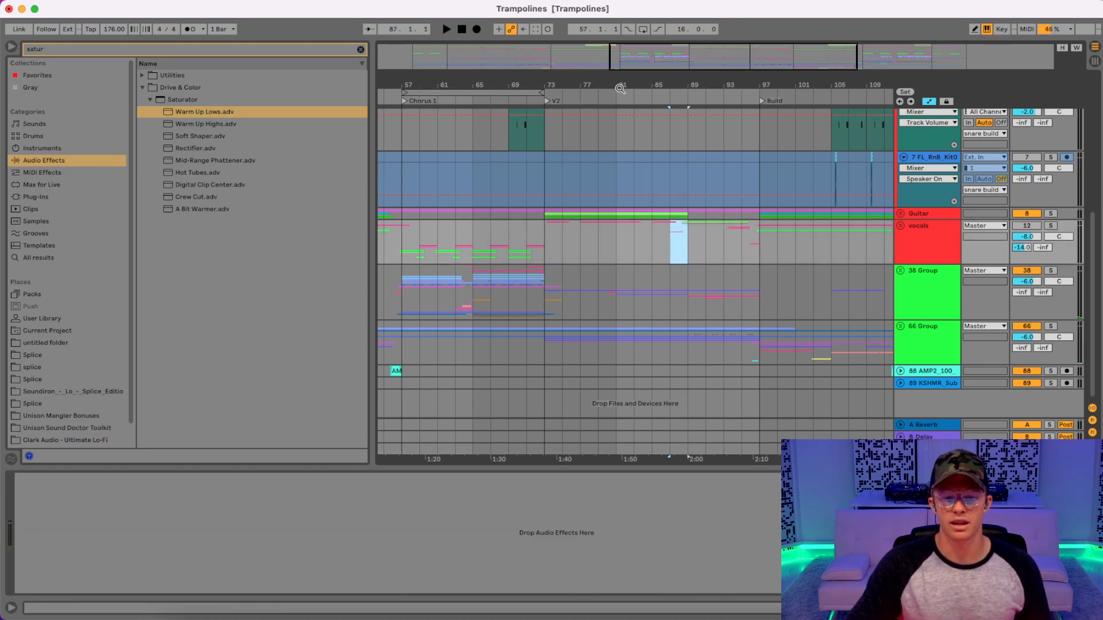
{"action": "left_click", "coordinate": [900, 270]}
{"action": "scroll", "coordinate": [732, 267], "scroll_direction": "down", "scroll_amount": 5}
{"action": "scroll", "coordinate": [738, 301], "scroll_direction": "down", "scroll_amount": 7}
{"action": "left_click_drag", "start_coordinate": [585, 86], "coordinate": [665, 55]}
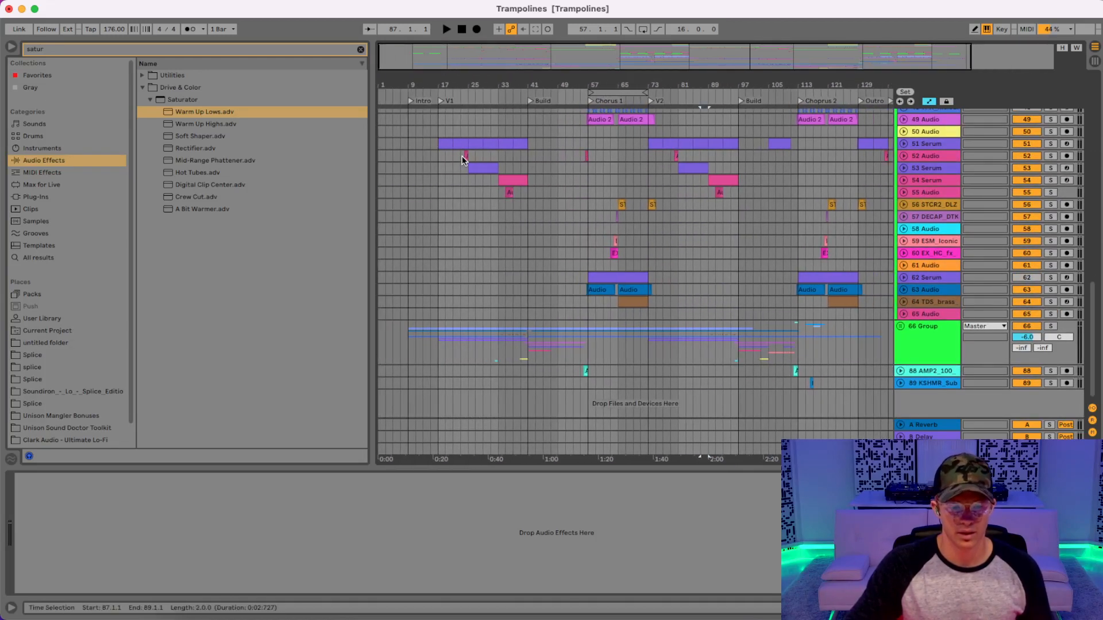
- Expand the 66 Group and locate the short transition clip on track 87 before bar 33
{"action": "left_click", "coordinate": [900, 326]}
{"action": "scroll", "coordinate": [616, 284], "scroll_direction": "down", "scroll_amount": 8}
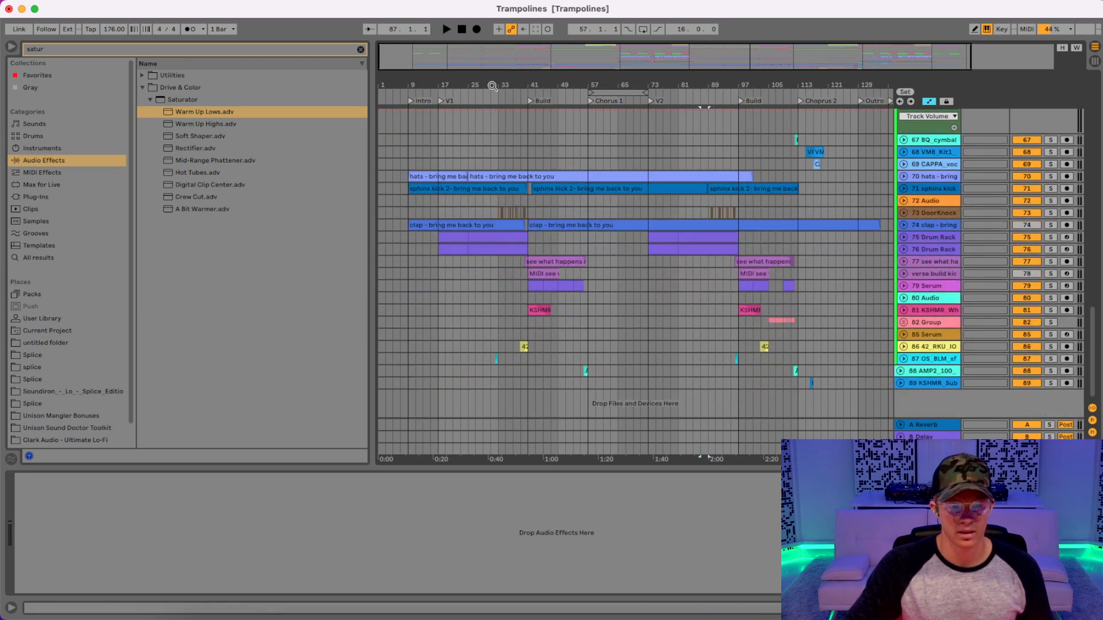
{"action": "left_click_drag", "start_coordinate": [493, 86], "coordinate": [502, 166]}
{"action": "left_click", "coordinate": [497, 360]}
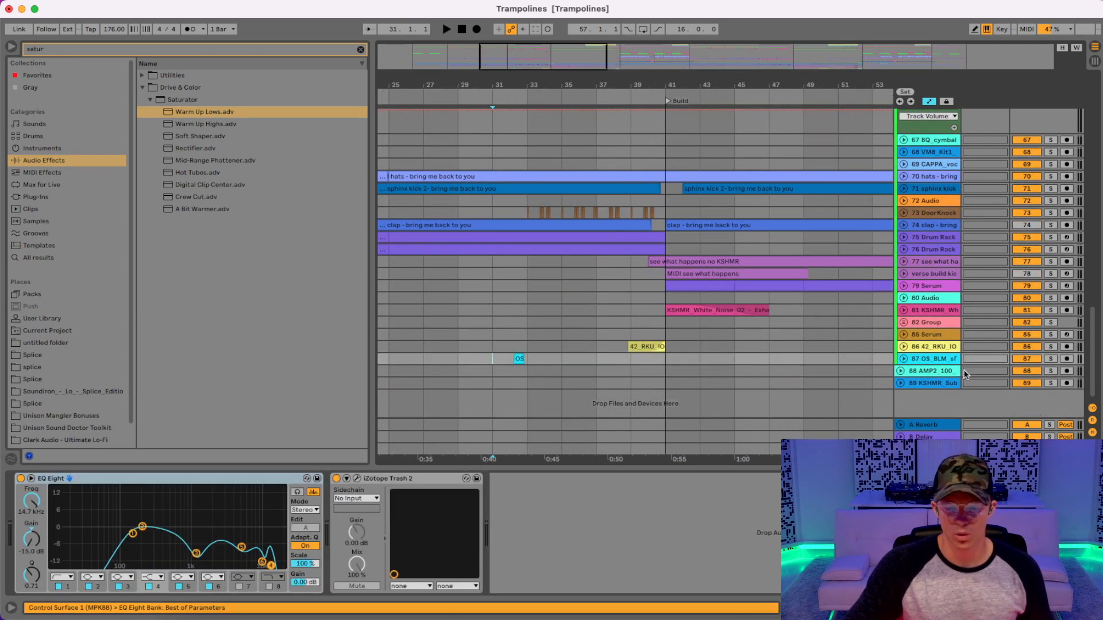
- Audition the short clip at 32.2.1 with track 87 soloed, and unsolo the track
{"action": "left_click", "coordinate": [1050, 359]}
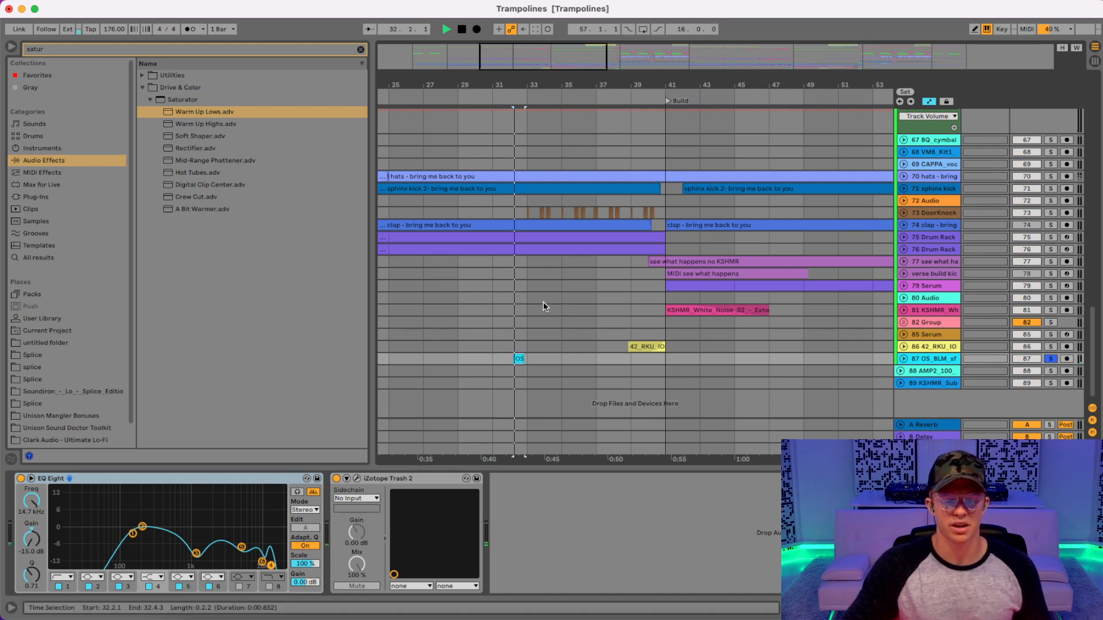
{"action": "key", "text": "space"}
{"action": "left_click", "coordinate": [1051, 359]}
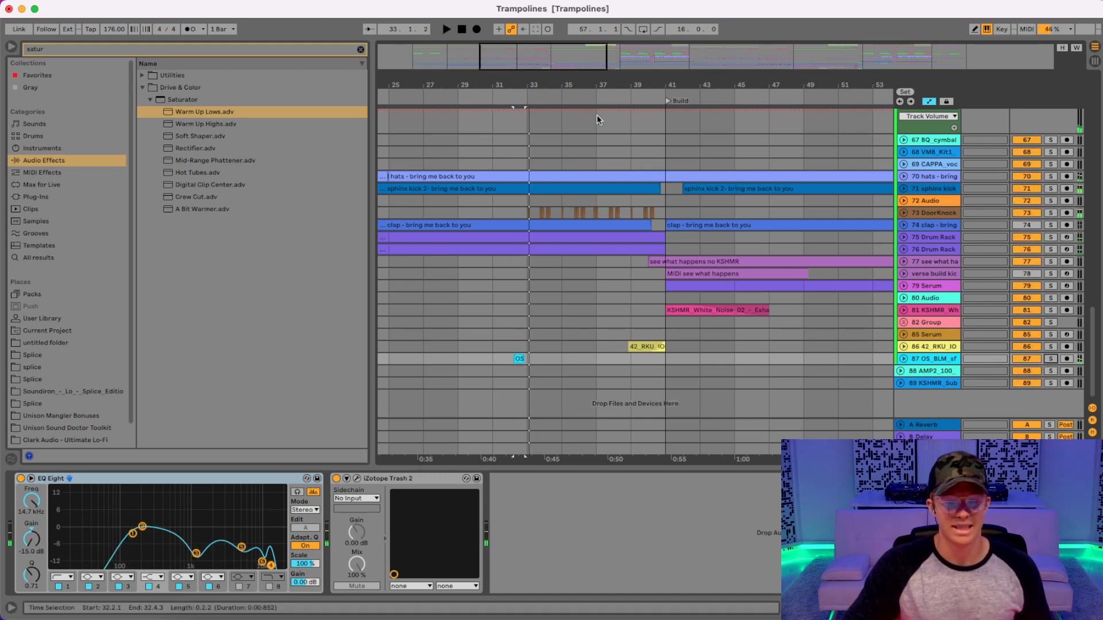
- Compare the verse 1 and verse 2 sections of the 66 Group by selecting them and track 87's short transition clips
{"action": "left_click_drag", "start_coordinate": [592, 88], "coordinate": [580, 41]}
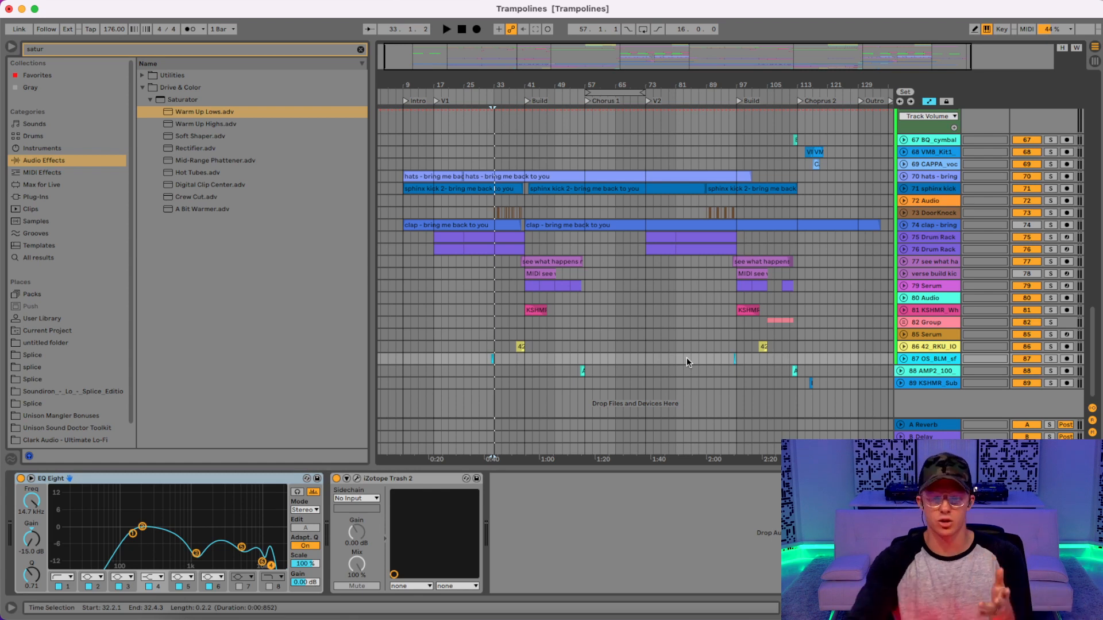
{"action": "left_click_drag", "start_coordinate": [525, 386], "coordinate": [450, 166]}
{"action": "left_click_drag", "start_coordinate": [733, 401], "coordinate": [637, 153]}
{"action": "left_click", "coordinate": [528, 357]}
{"action": "left_click_drag", "start_coordinate": [528, 360], "coordinate": [463, 372]}
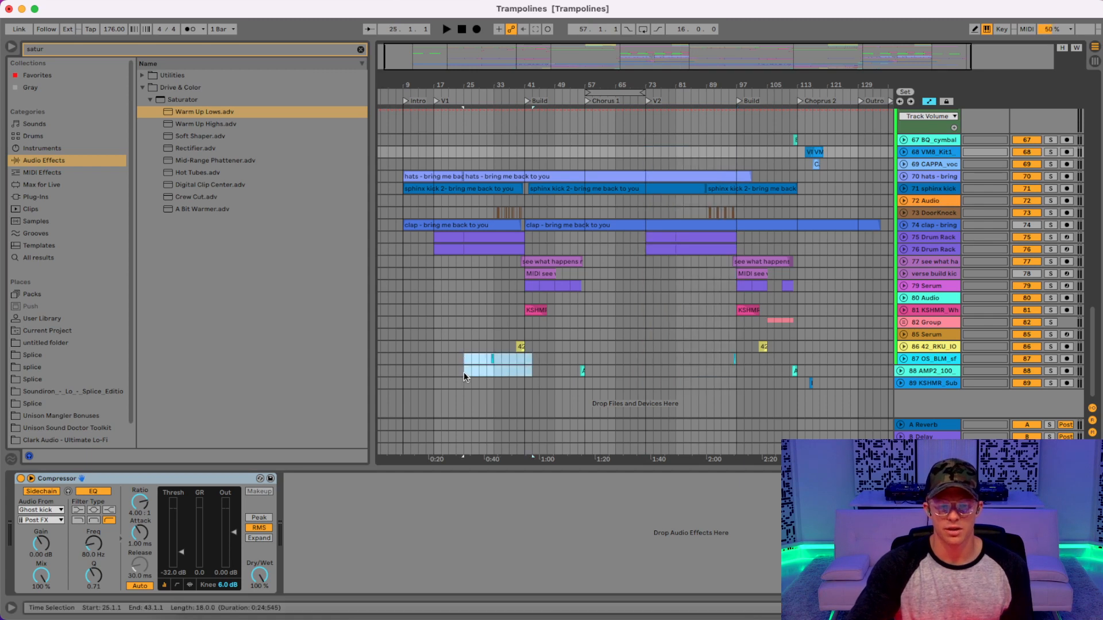
{"action": "left_click_drag", "start_coordinate": [685, 358], "coordinate": [741, 363]}
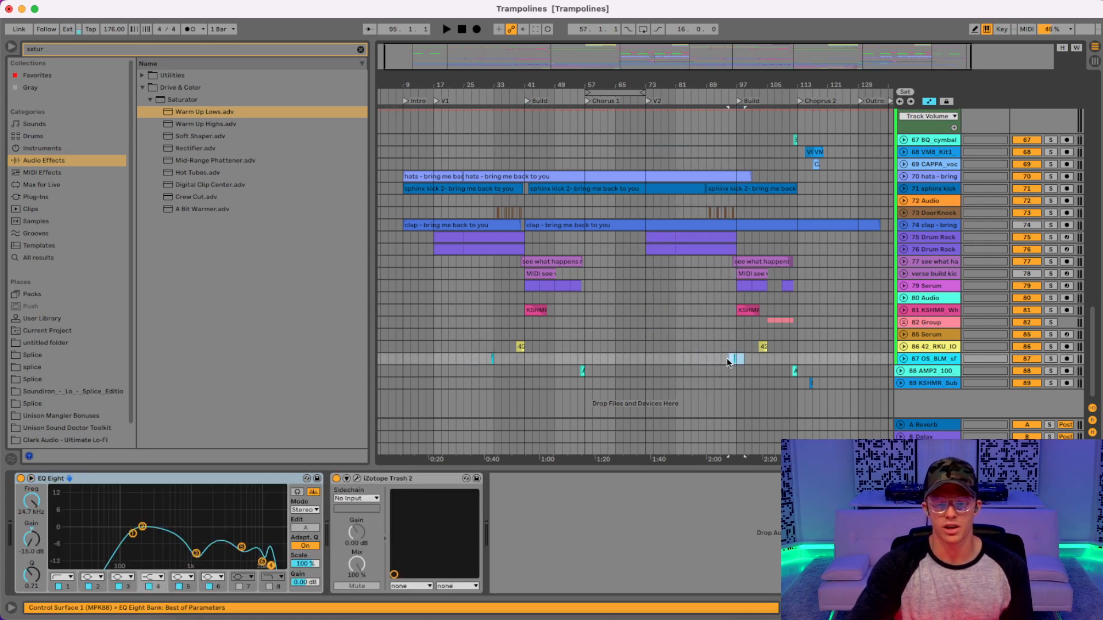
- Play from bar 91 into the second build, then select bars 55 to 113 across the 66 Group's tracks
{"action": "left_click", "coordinate": [714, 385]}
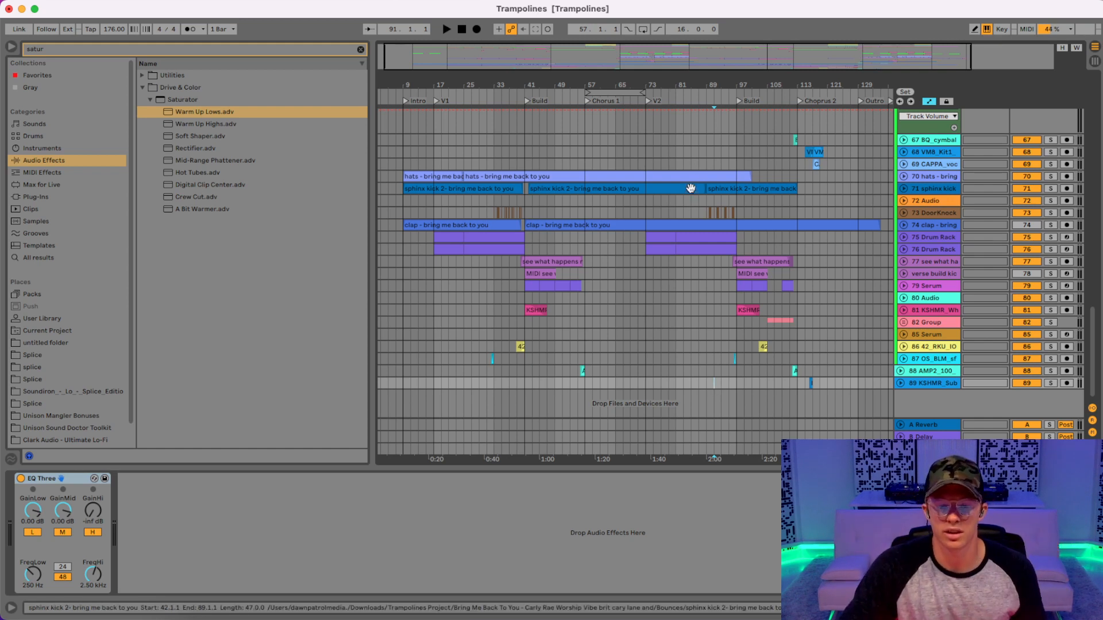
{"action": "left_click", "coordinate": [700, 108]}
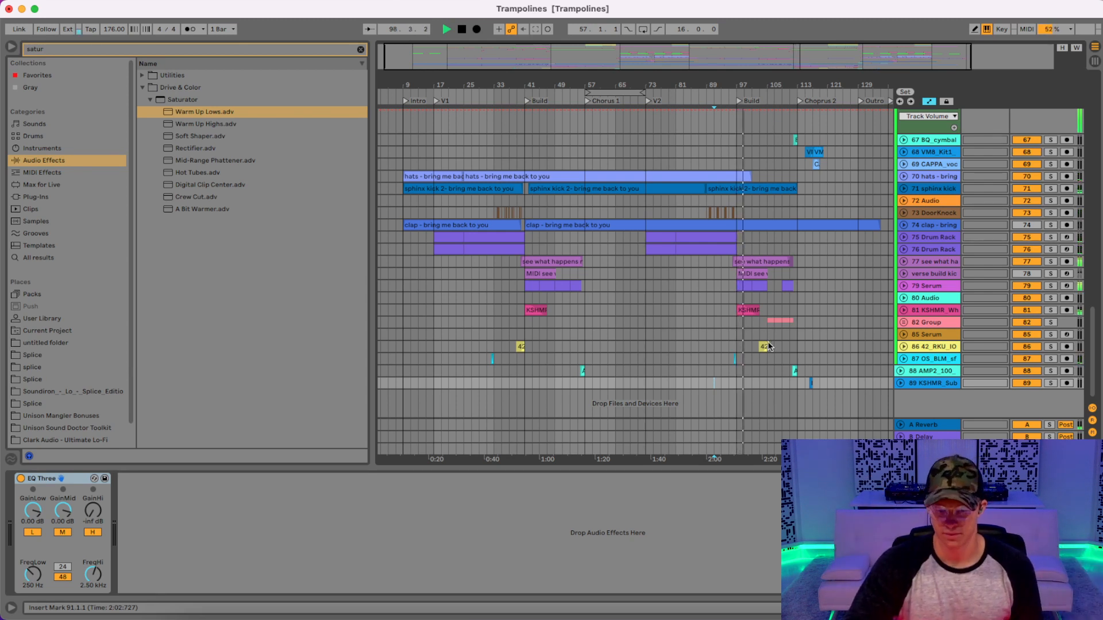
{"action": "left_click_drag", "start_coordinate": [585, 388], "coordinate": [401, 147]}
{"action": "left_click_drag", "start_coordinate": [796, 385], "coordinate": [577, 137]}
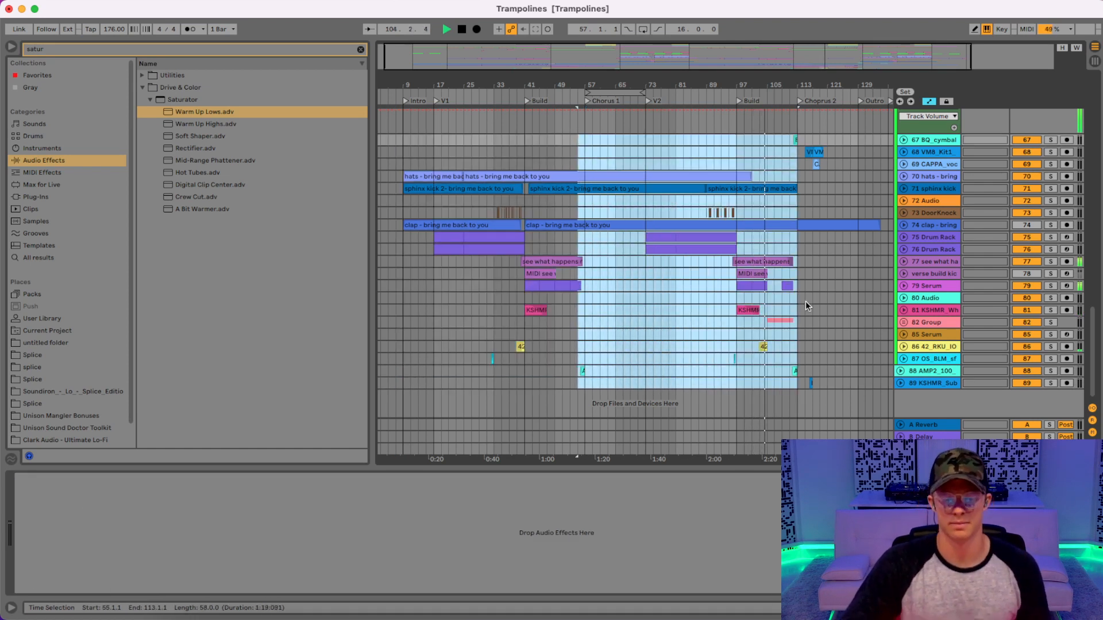
{"action": "key", "text": "space"}
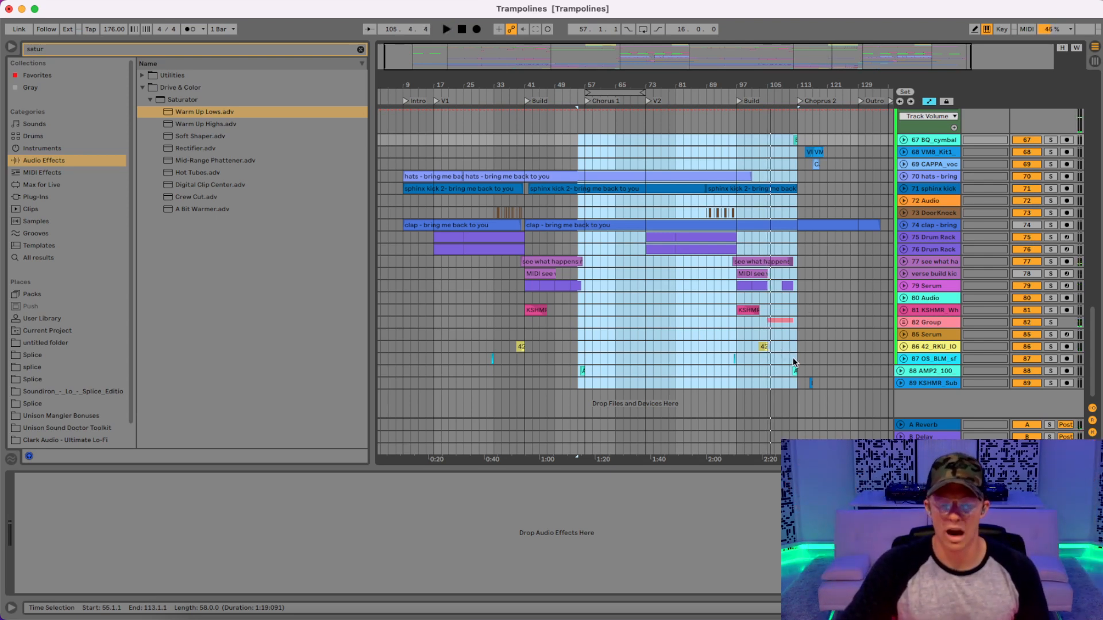
- Select bars 105 to 113 across the 66 Group's tracks and place the insert marker at bar 105
{"action": "left_click", "coordinate": [771, 380]}
{"action": "left_click_drag", "start_coordinate": [766, 385], "coordinate": [796, 155]}
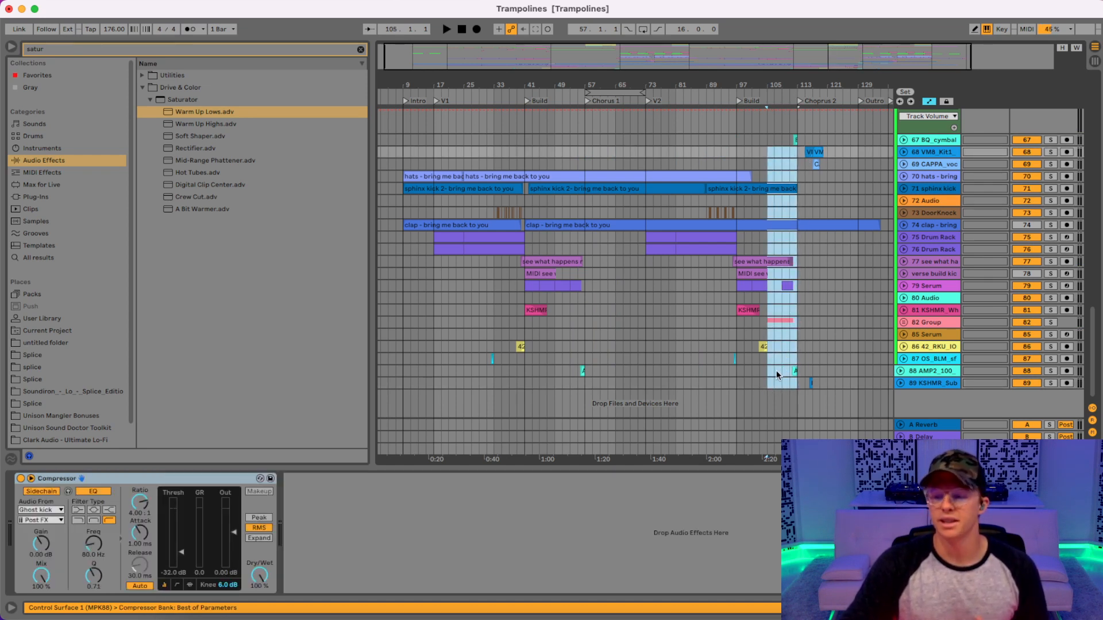
{"action": "left_click", "coordinate": [771, 388]}
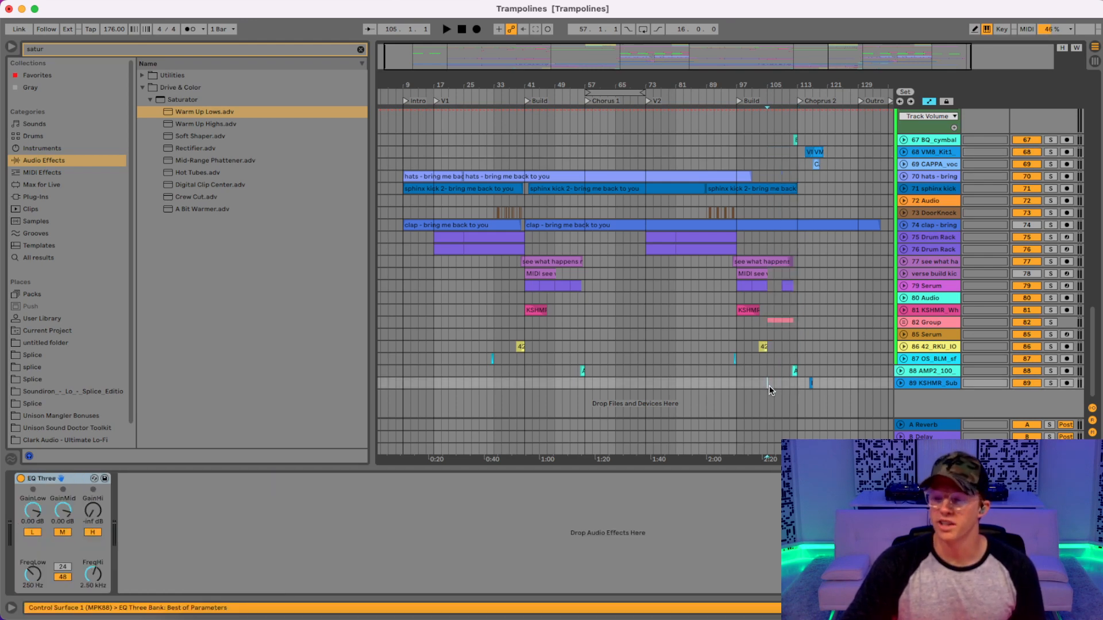
- Expand the 82 Group to examine its vocal shout clips between bars 105 and 113
{"action": "left_click", "coordinate": [903, 323]}
{"action": "left_click", "coordinate": [925, 323]}
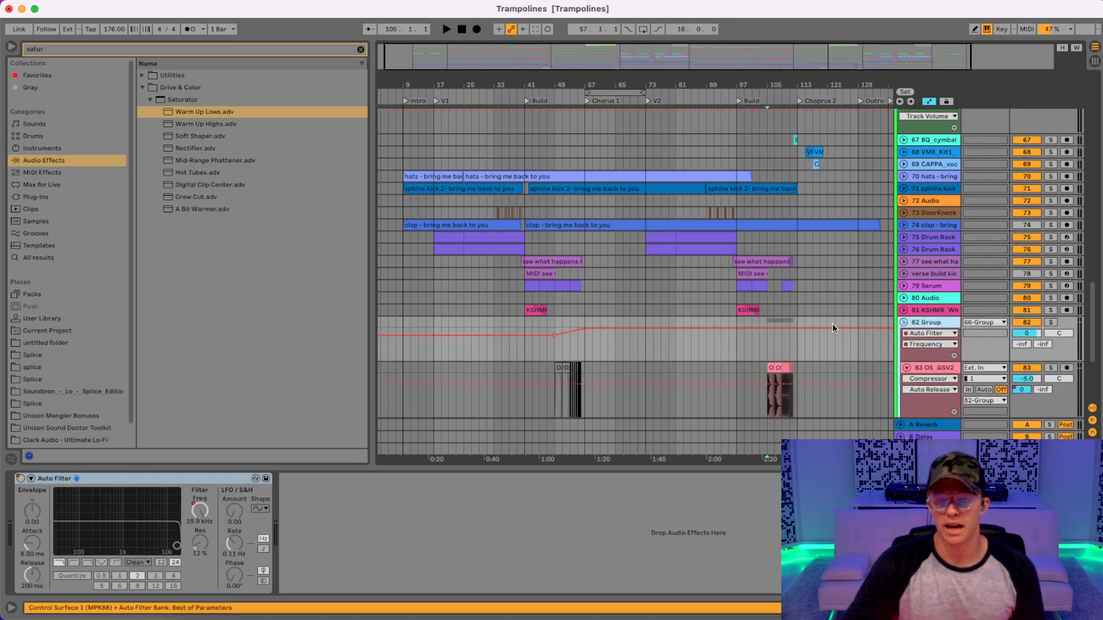
{"action": "scroll", "coordinate": [792, 149], "scroll_direction": "down", "scroll_amount": 4}
{"action": "left_click_drag", "start_coordinate": [788, 85], "coordinate": [798, 213]}
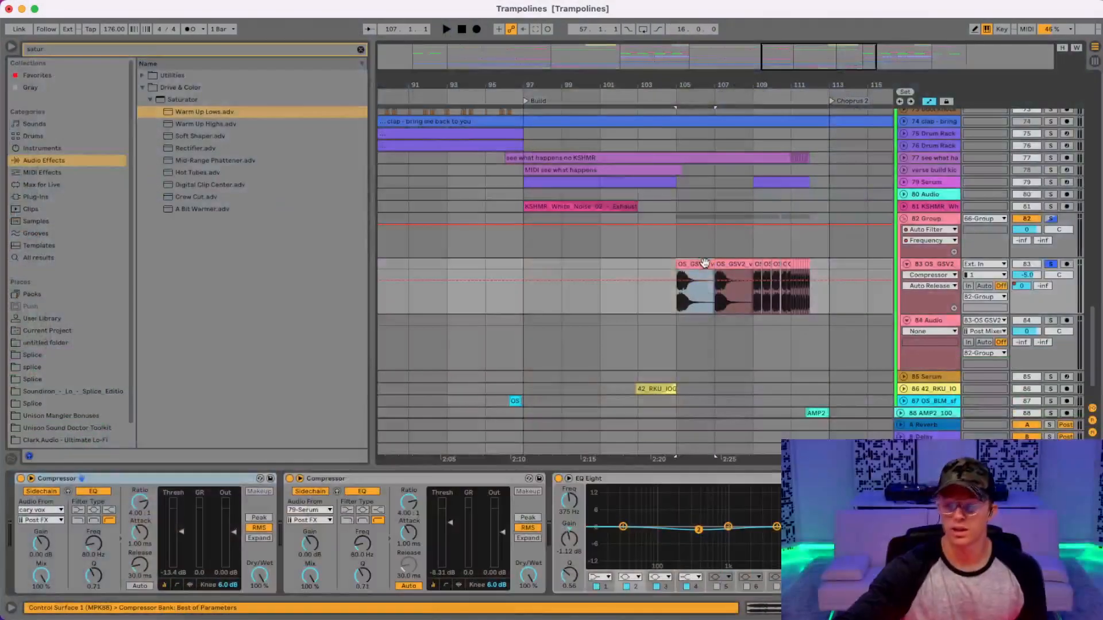
- Audition the soloed vocal shout clips from bar 105 and unsolo track 83
{"action": "key", "text": "space"}
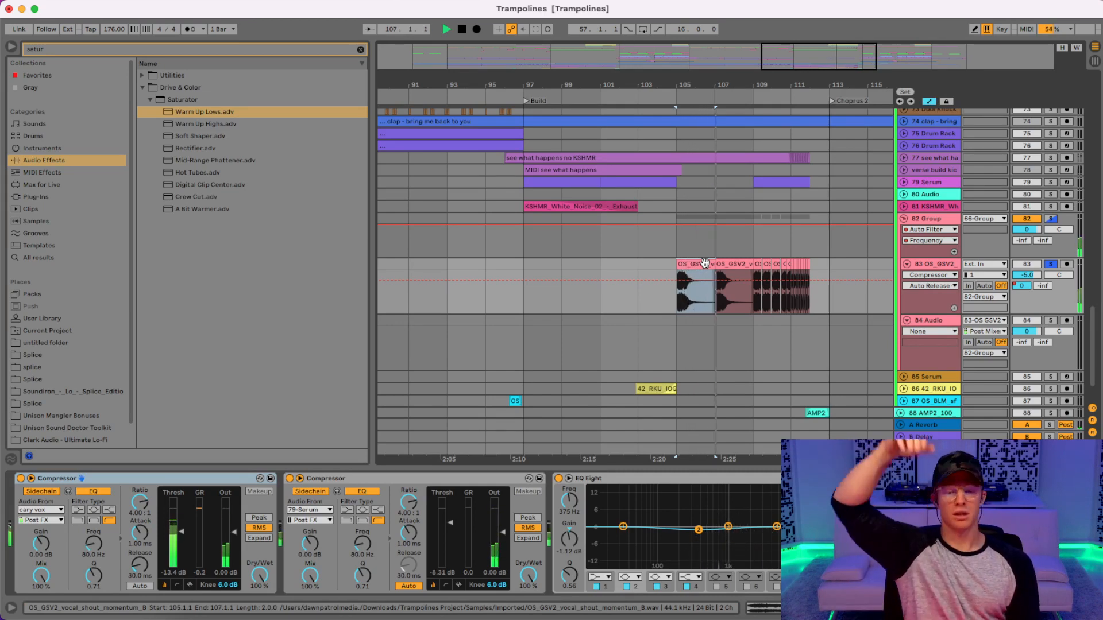
{"action": "key", "text": "space"}
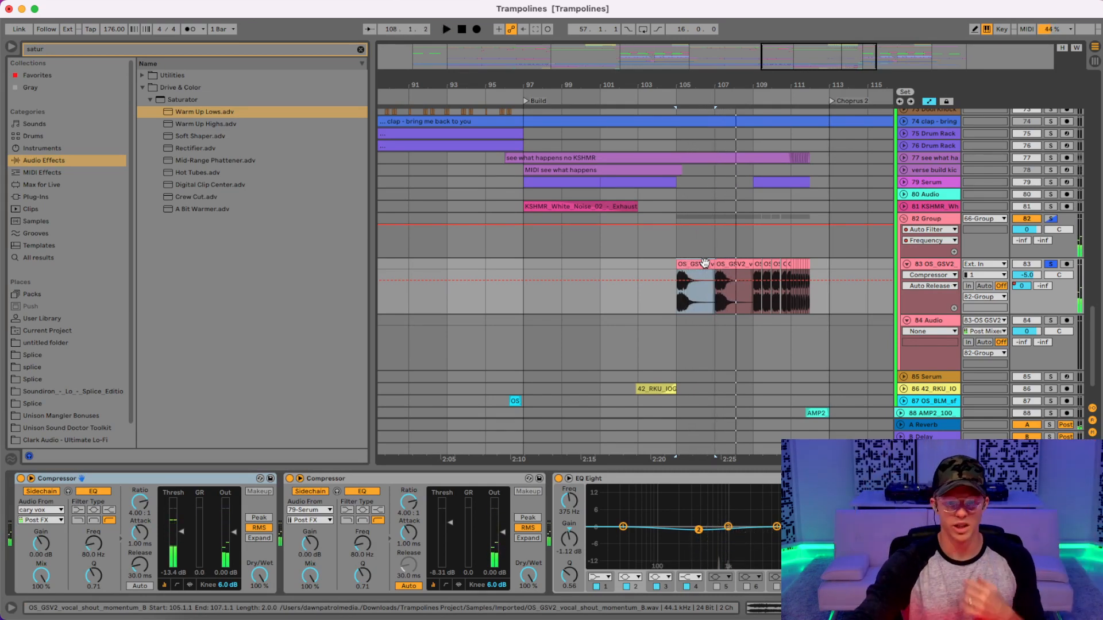
{"action": "left_click", "coordinate": [1052, 264]}
- Play the start of the second build from bar 97 with the full mix
{"action": "left_click", "coordinate": [525, 264]}
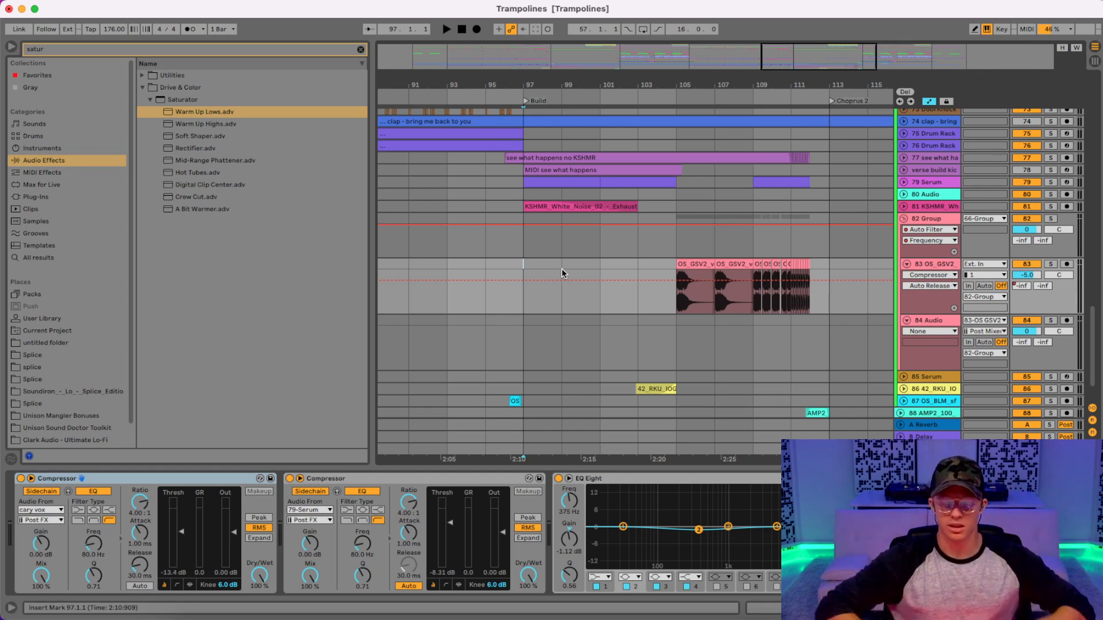
{"action": "key", "text": "space"}
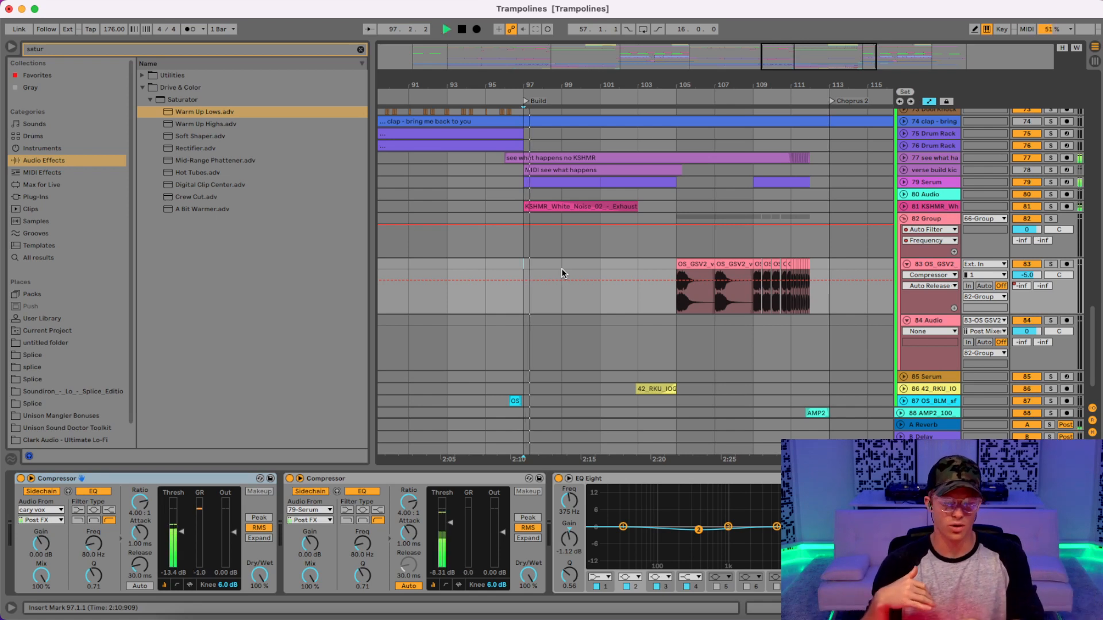
{"action": "key", "text": "space"}
- Select the 42_RKU clip at 102.4.3 on track 86 and play the build from there to bar 112
{"action": "left_click", "coordinate": [638, 298]}
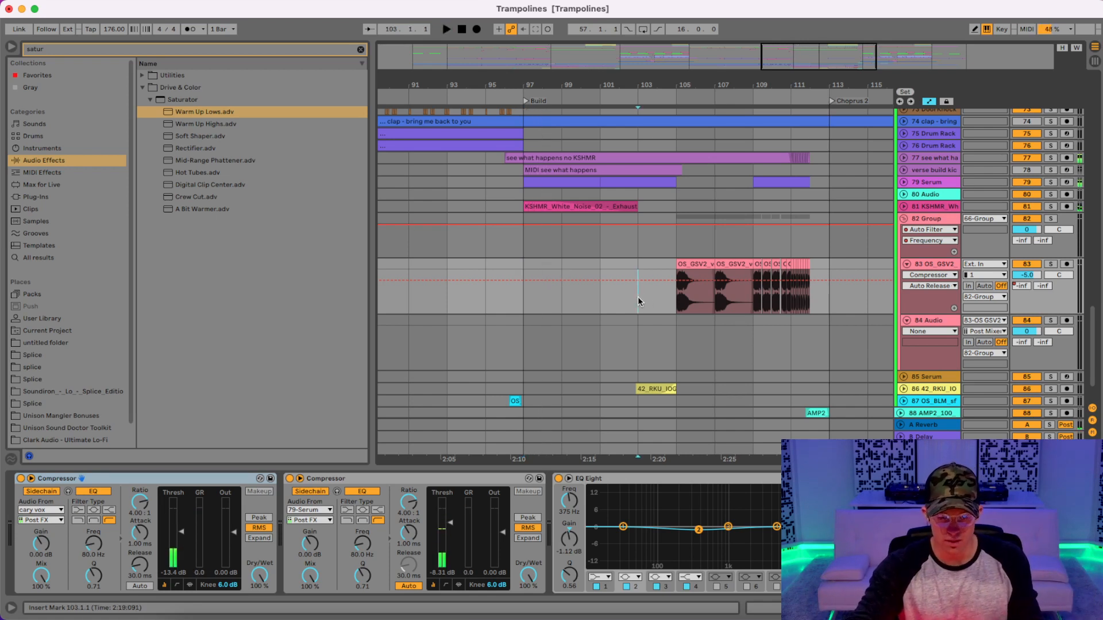
{"action": "scroll", "coordinate": [645, 300], "scroll_direction": "down", "scroll_amount": 3}
{"action": "left_click", "coordinate": [662, 346]}
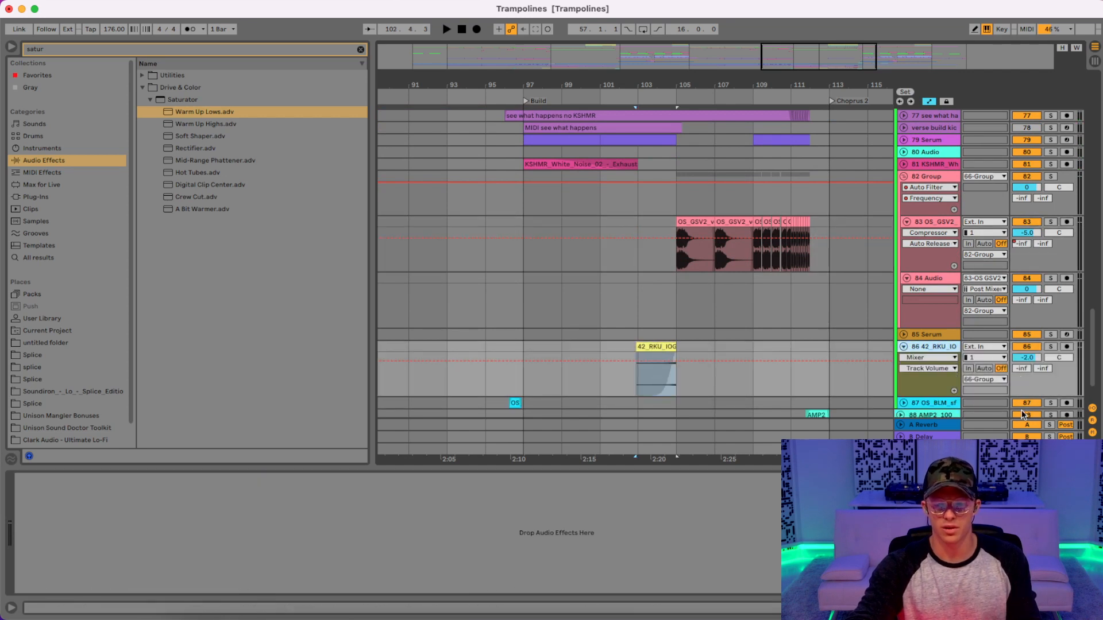
{"action": "key", "text": "space"}
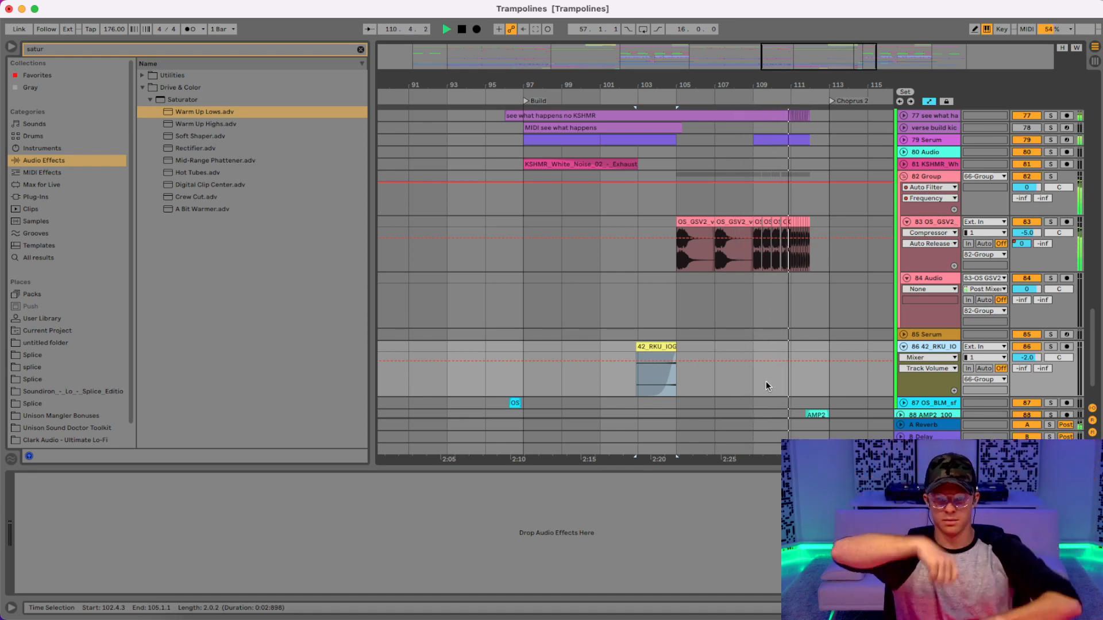
{"action": "key", "text": "space"}
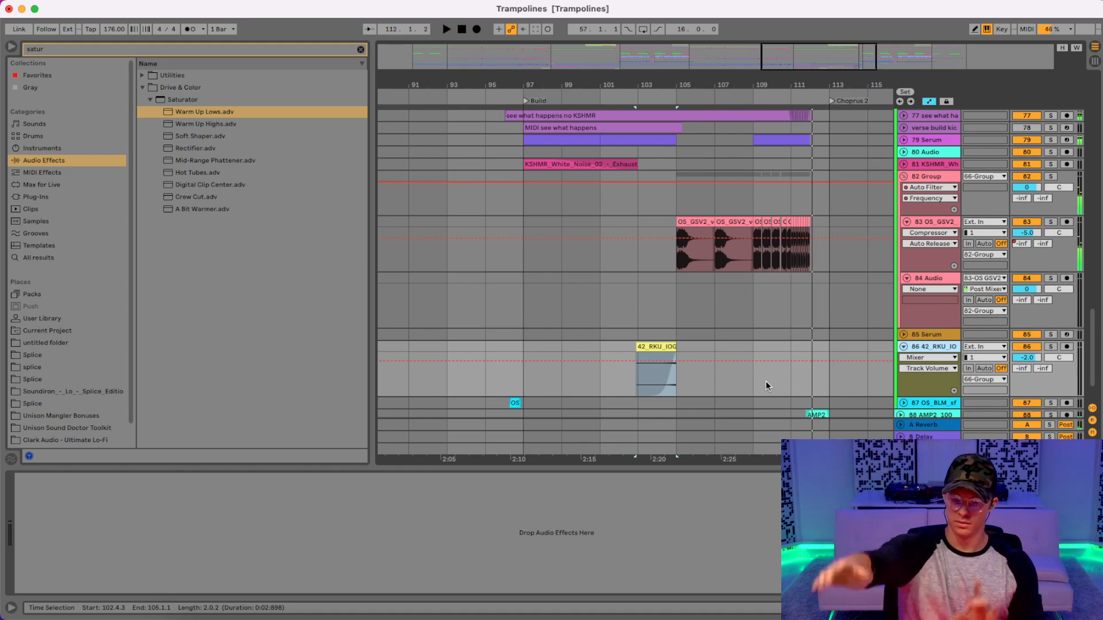
- Select the rapid vocal shout clips from bar 109, and bars 109 to 113 on tracks 6 and 7 of the snare build group
{"action": "left_click_drag", "start_coordinate": [754, 313], "coordinate": [814, 221]}
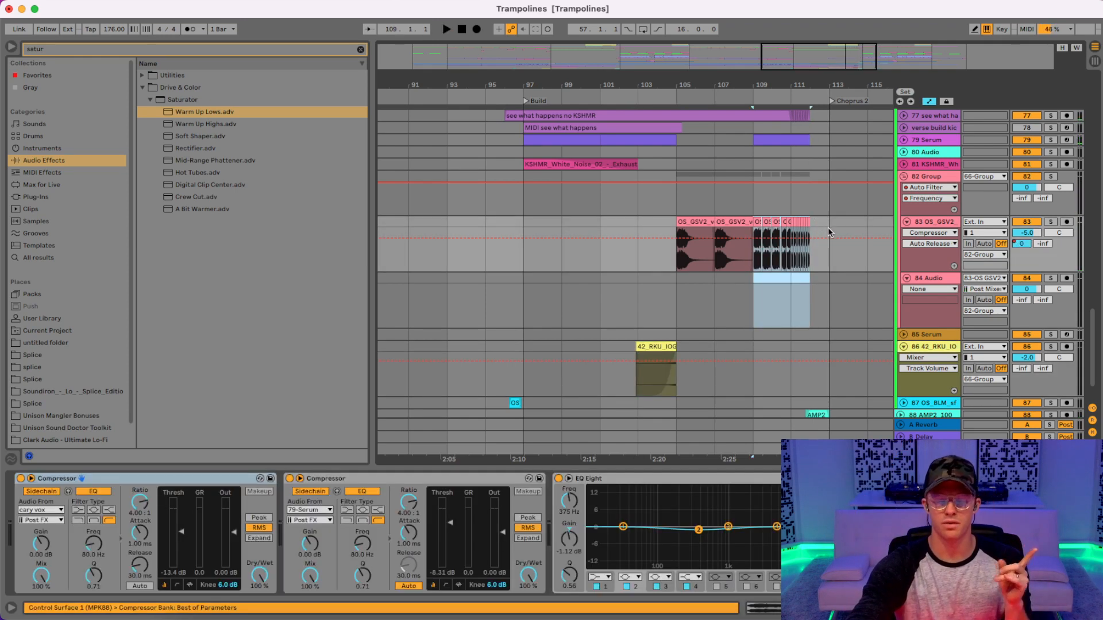
{"action": "left_click_drag", "start_coordinate": [791, 85], "coordinate": [811, 175]}
{"action": "scroll", "coordinate": [784, 238], "scroll_direction": "up", "scroll_amount": 15}
{"action": "scroll", "coordinate": [784, 237], "scroll_direction": "up", "scroll_amount": 5}
{"action": "scroll", "coordinate": [784, 251], "scroll_direction": "down", "scroll_amount": 4}
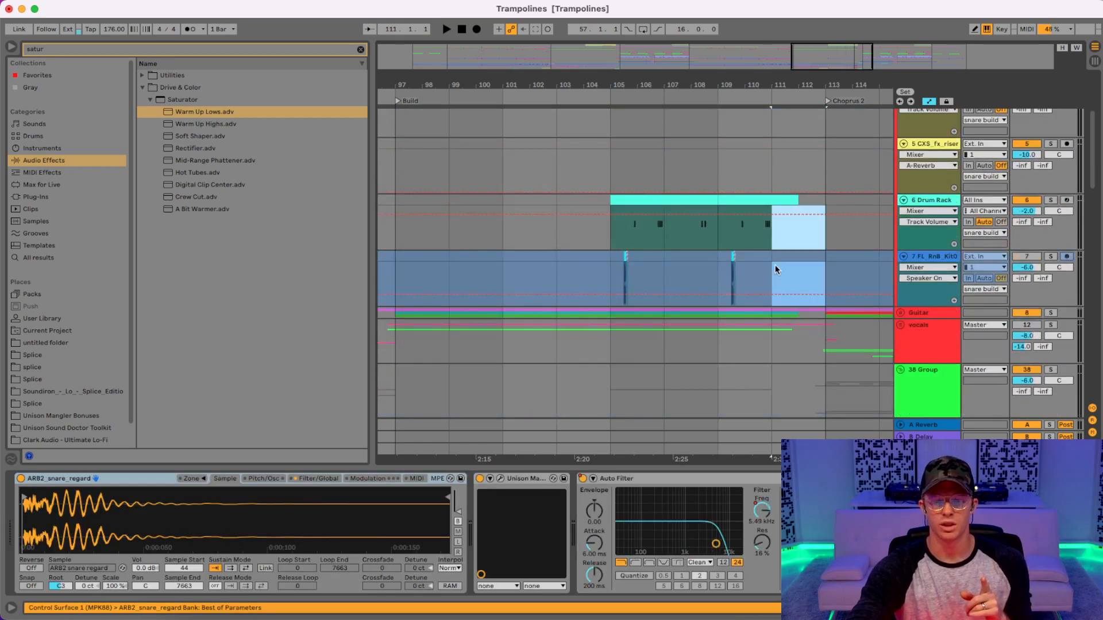
{"action": "left_click_drag", "start_coordinate": [792, 254], "coordinate": [723, 230]}
{"action": "scroll", "coordinate": [810, 249], "scroll_direction": "up", "scroll_amount": 3}
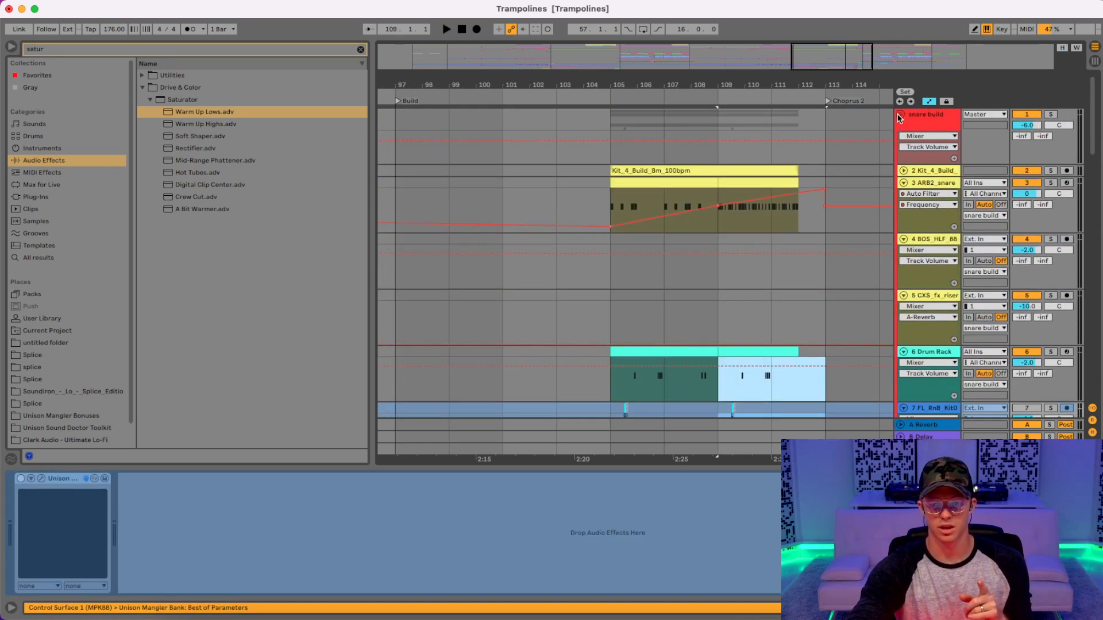
- Fold the snare build group and unfold track 51 Serum to show its clip in the second build
{"action": "left_click", "coordinate": [899, 116], "text": "alt"}
{"action": "scroll", "coordinate": [827, 189], "scroll_direction": "down", "scroll_amount": 10}
{"action": "scroll", "coordinate": [817, 214], "scroll_direction": "down", "scroll_amount": 2}
{"action": "left_click", "coordinate": [904, 183]}
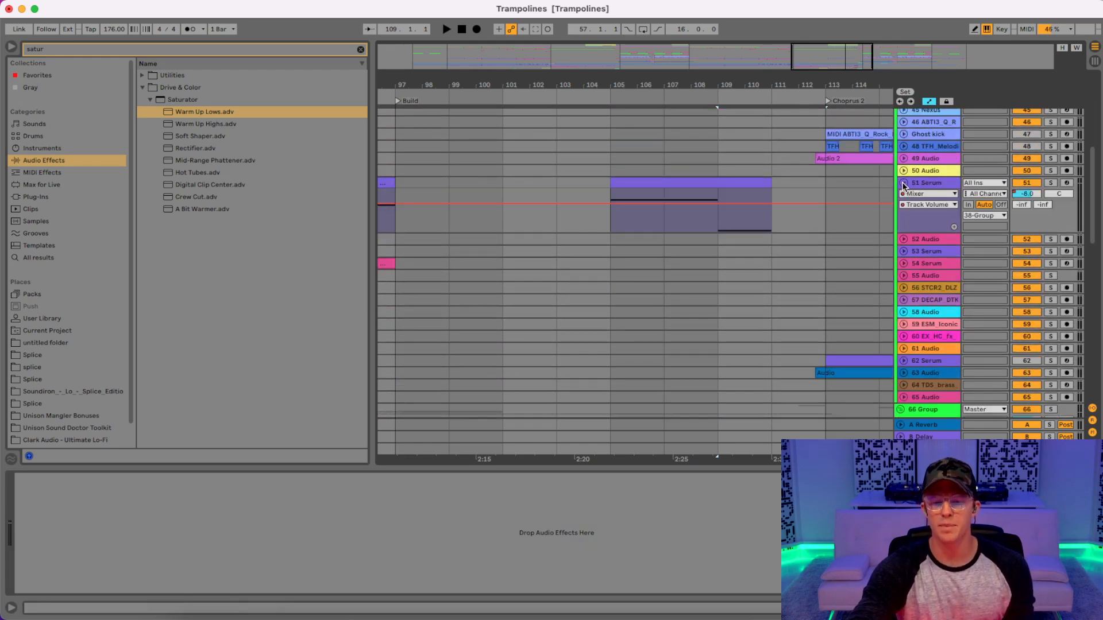
{"action": "scroll", "coordinate": [904, 179], "scroll_direction": "up", "scroll_amount": 10}
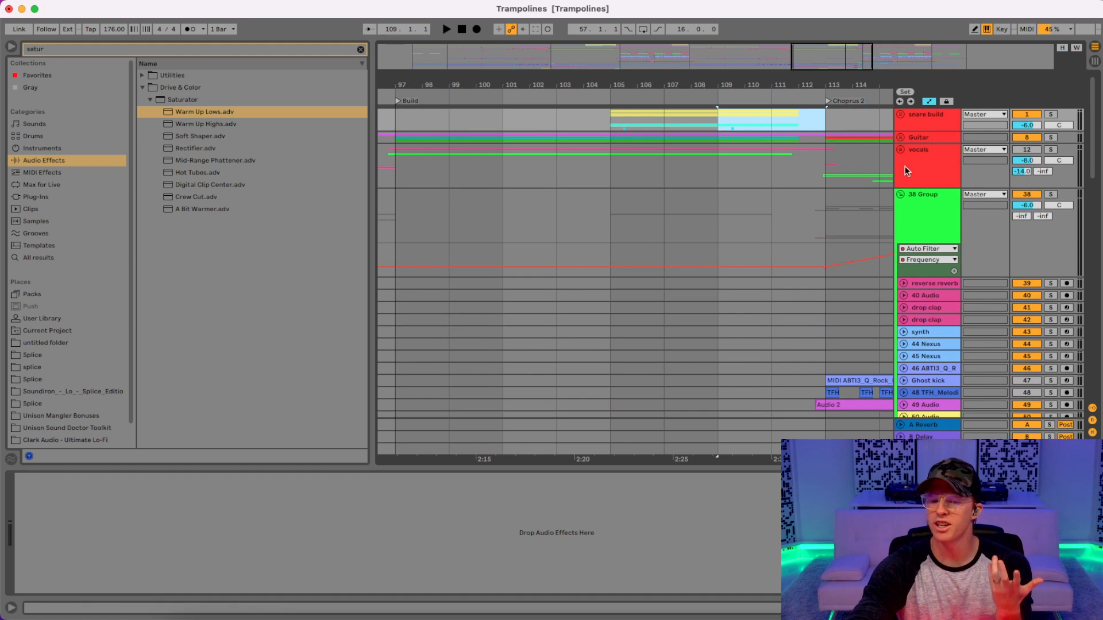
- Solo the warped guitar track 11 in the Guitar group and recolour its clips between bars 105 and 113 in a pale shade
{"action": "left_click", "coordinate": [900, 138]}
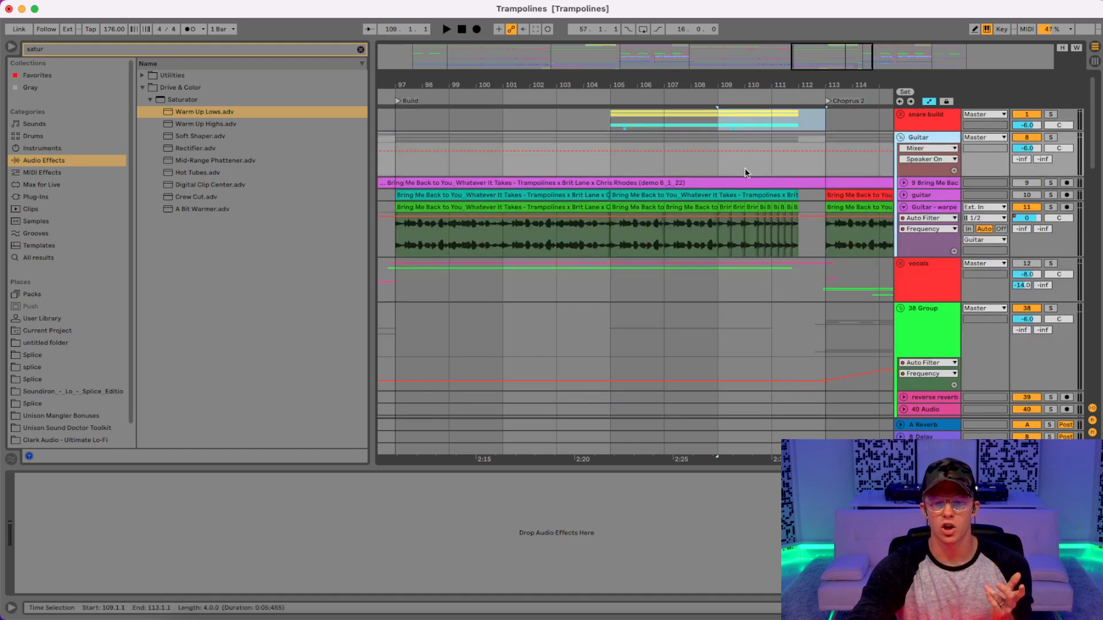
{"action": "left_click", "coordinate": [1051, 207]}
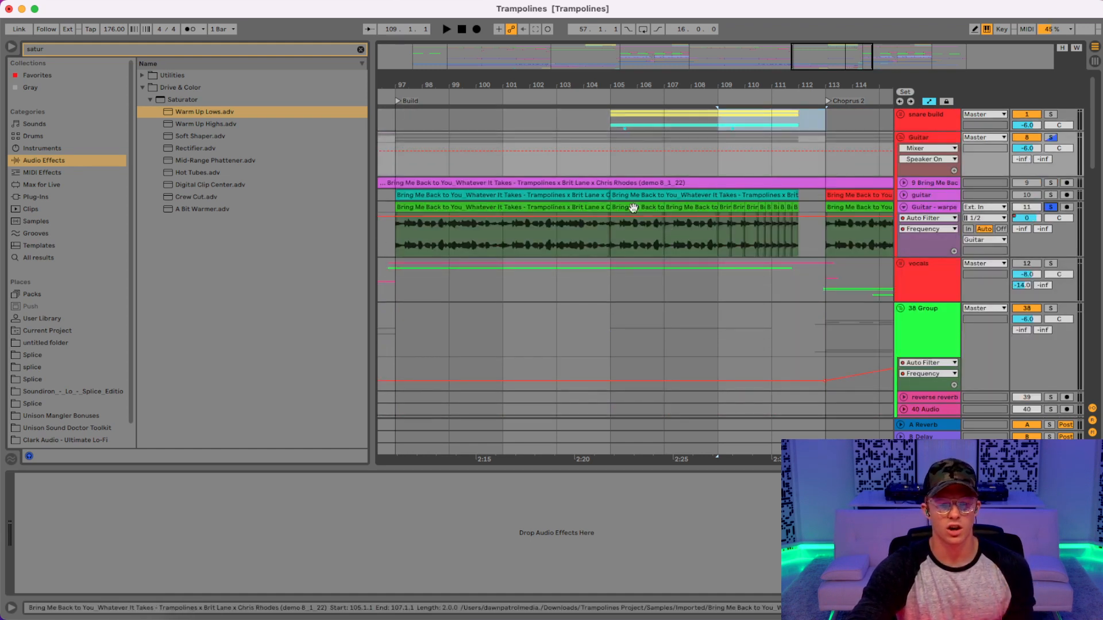
{"action": "left_click_drag", "start_coordinate": [612, 235], "coordinate": [826, 215]}
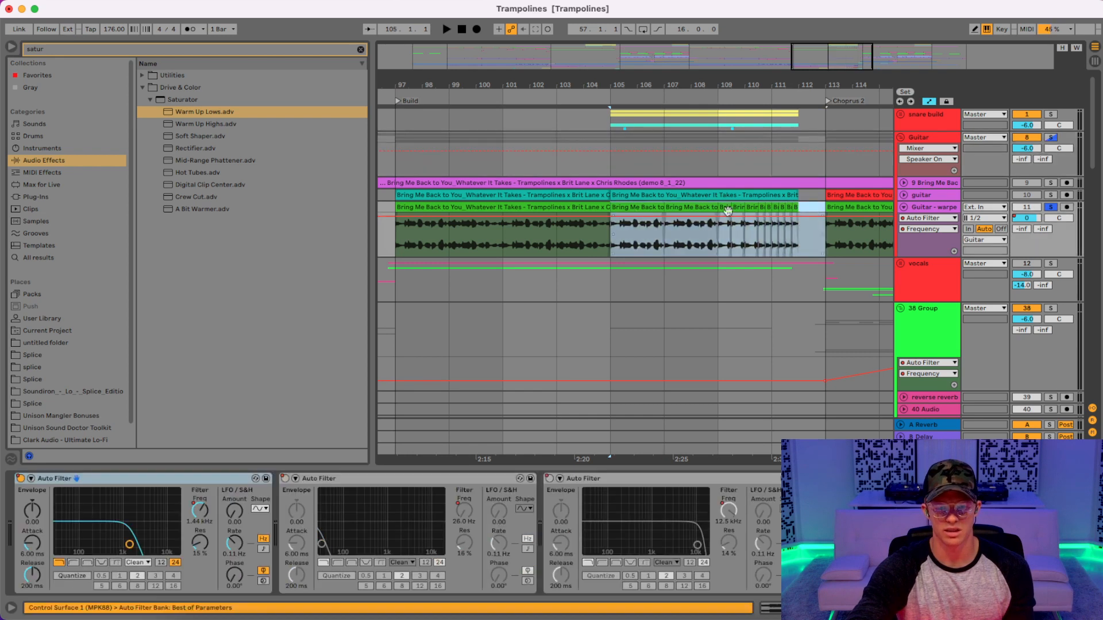
{"action": "right_click", "coordinate": [662, 212]}
{"action": "left_click", "coordinate": [741, 402]}
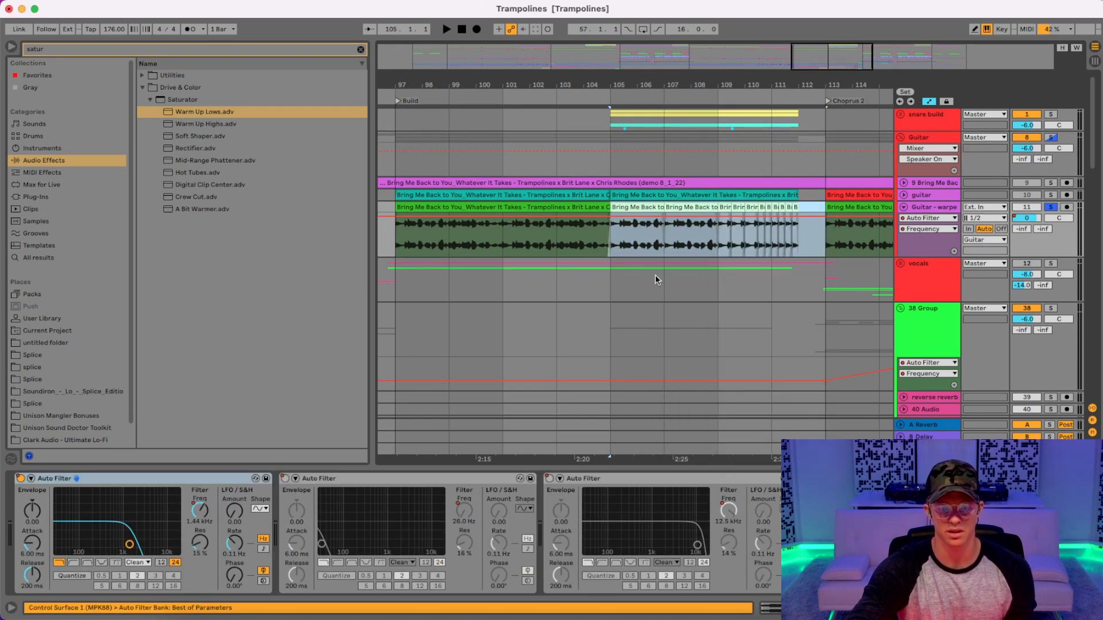
{"action": "left_click", "coordinate": [659, 233]}
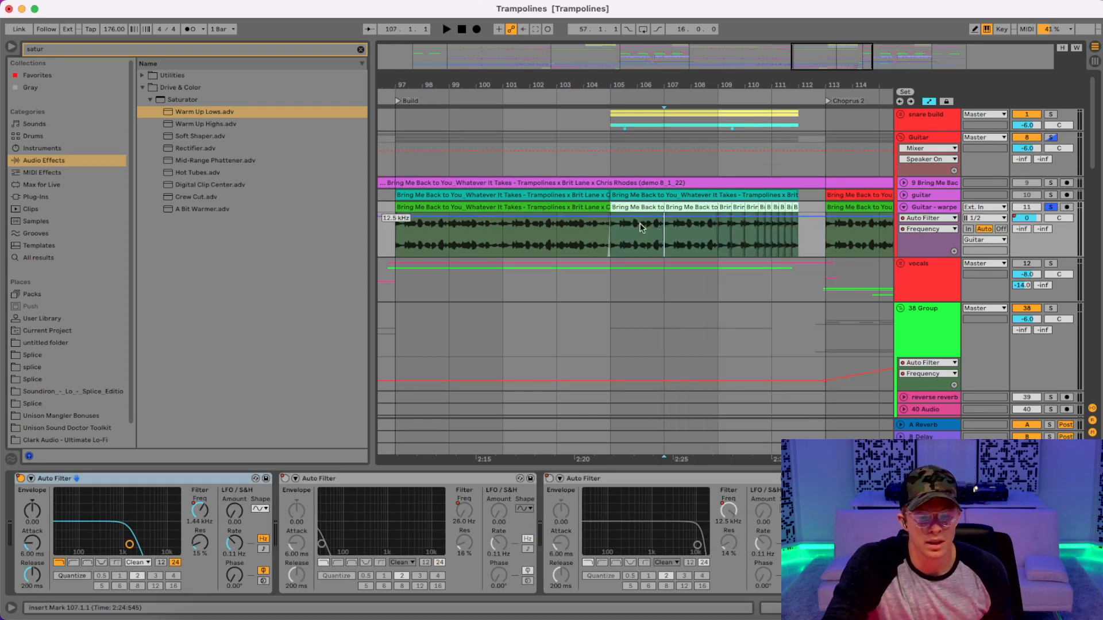
{"action": "left_click", "coordinate": [629, 207]}
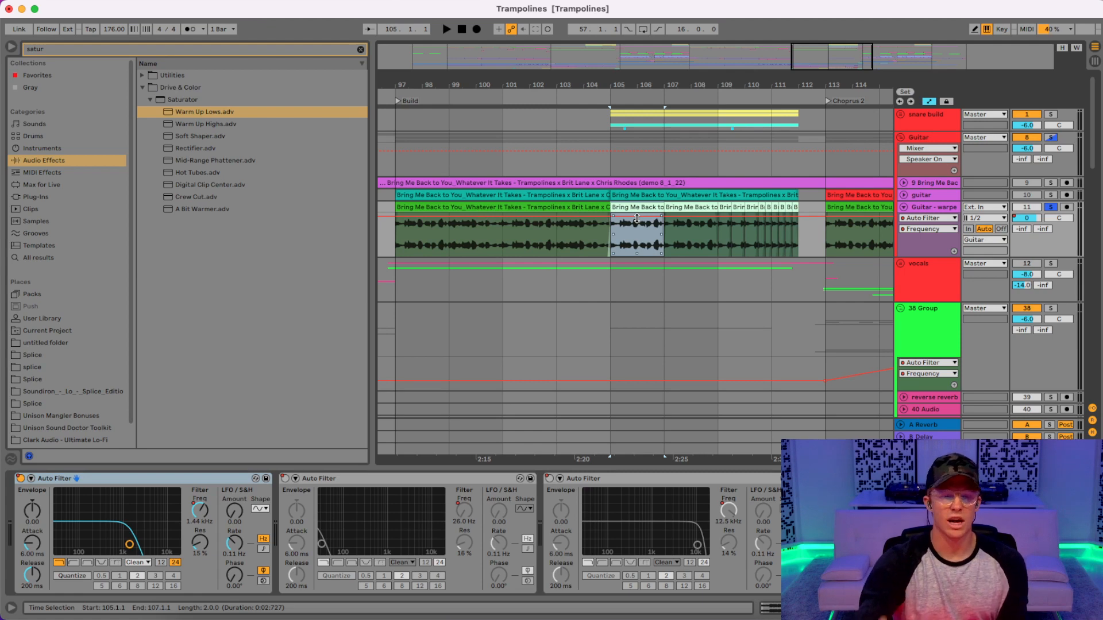
- Open the clip spanning bars 105 to 111 on track 51 Serum to view its notes, and close the clip view
{"action": "scroll", "coordinate": [636, 224], "scroll_direction": "down", "scroll_amount": 15}
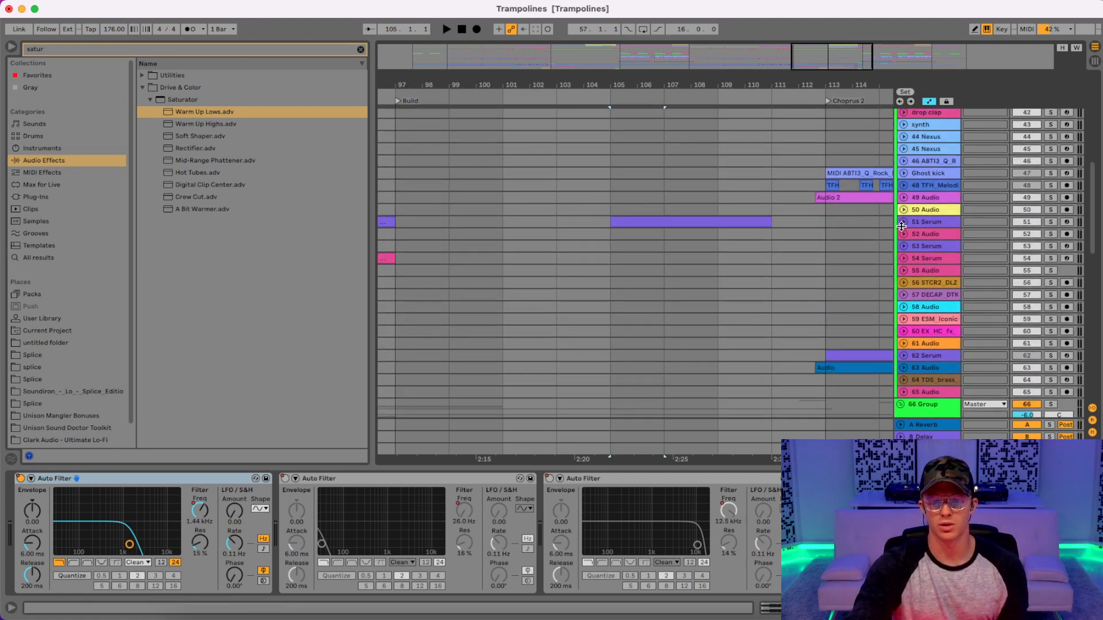
{"action": "left_click", "coordinate": [903, 223]}
{"action": "left_click", "coordinate": [726, 222]}
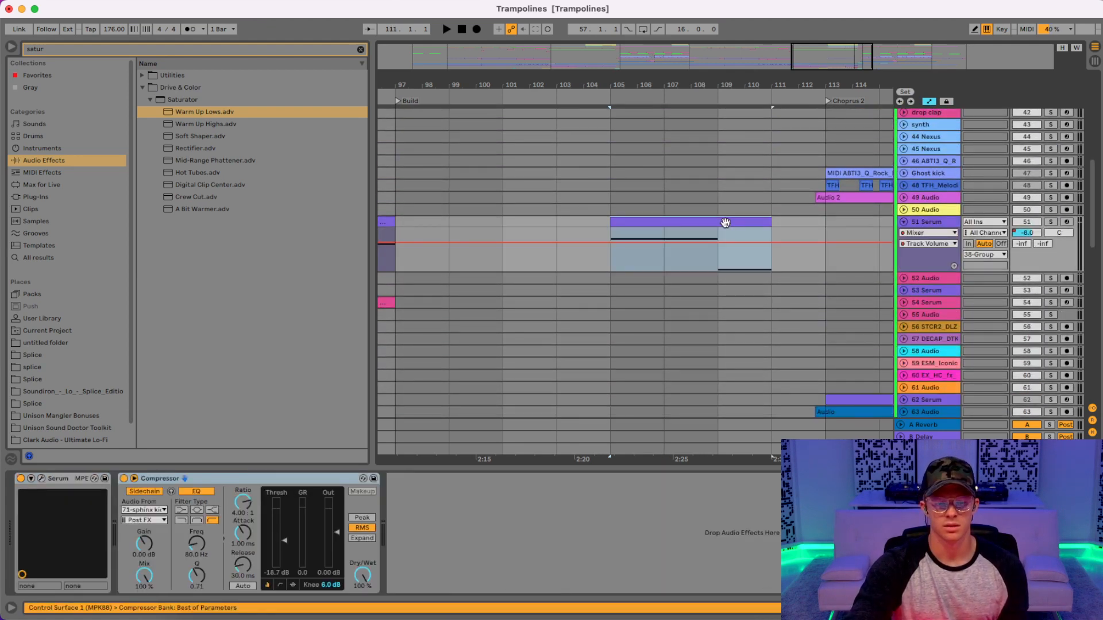
{"action": "double_click", "coordinate": [725, 223]}
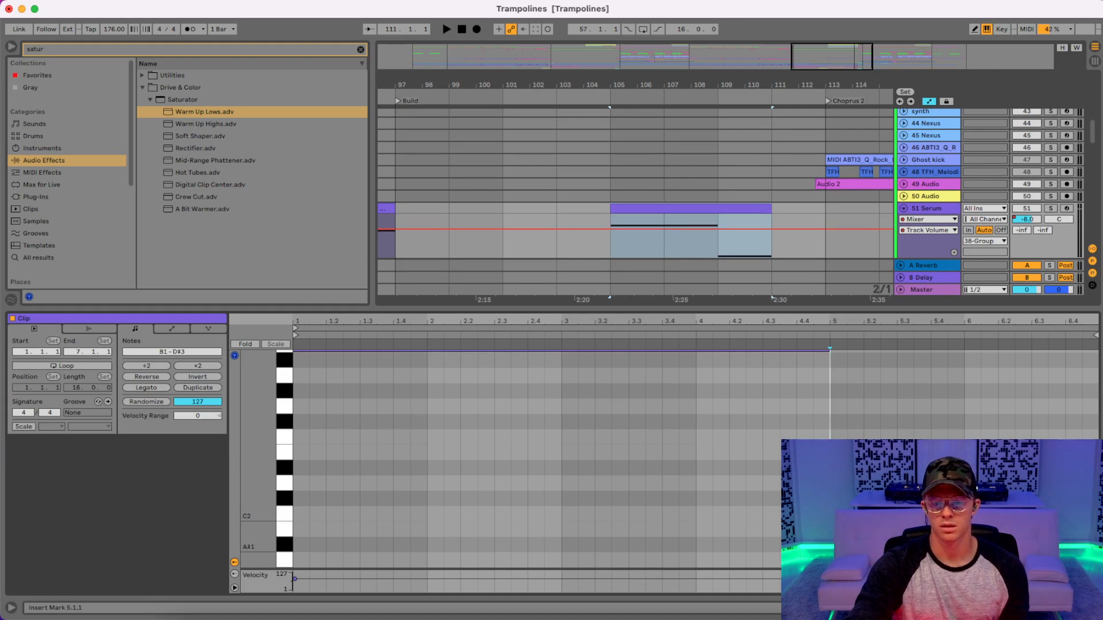
{"action": "key", "text": "super+alt+l"}
- Unfold track 79 Serum and select its clip starting at bar 109
{"action": "scroll", "coordinate": [794, 281], "scroll_direction": "down", "scroll_amount": 10}
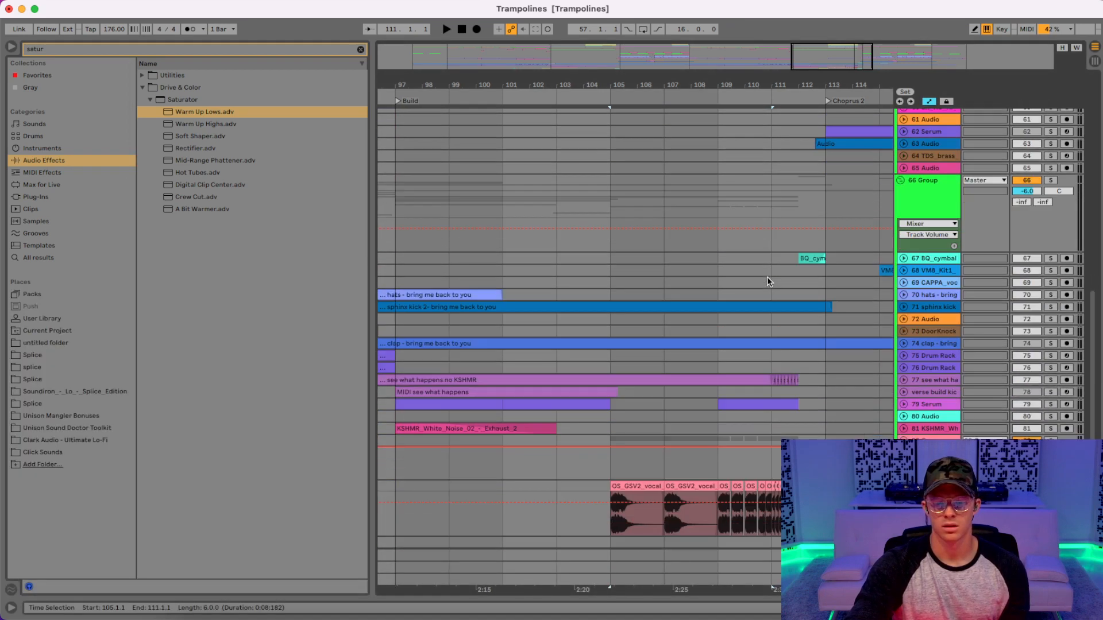
{"action": "left_click", "coordinate": [904, 405]}
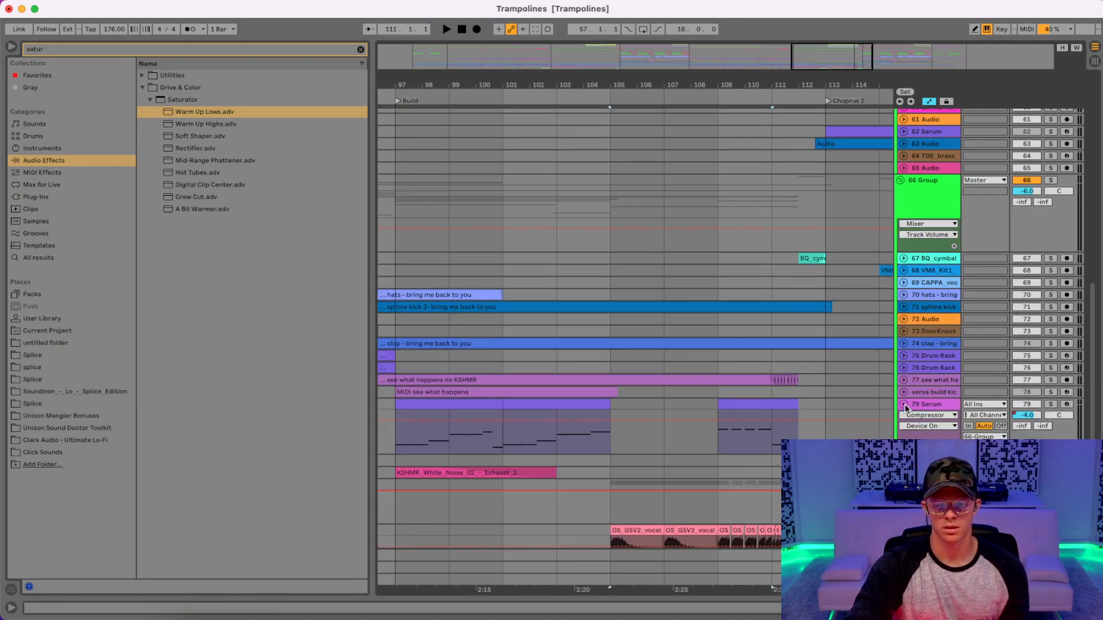
{"action": "left_click", "coordinate": [763, 404]}
- Solo track 51 Serum and play its build clip from bar 105
{"action": "scroll", "coordinate": [729, 335], "scroll_direction": "up", "scroll_amount": 7}
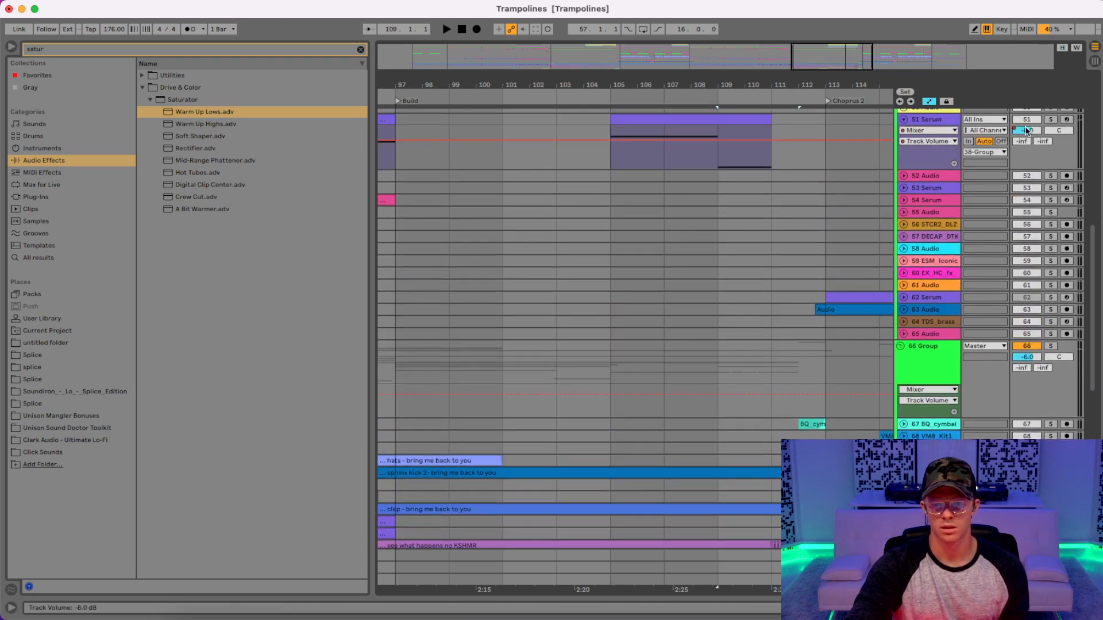
{"action": "left_click", "coordinate": [662, 117]}
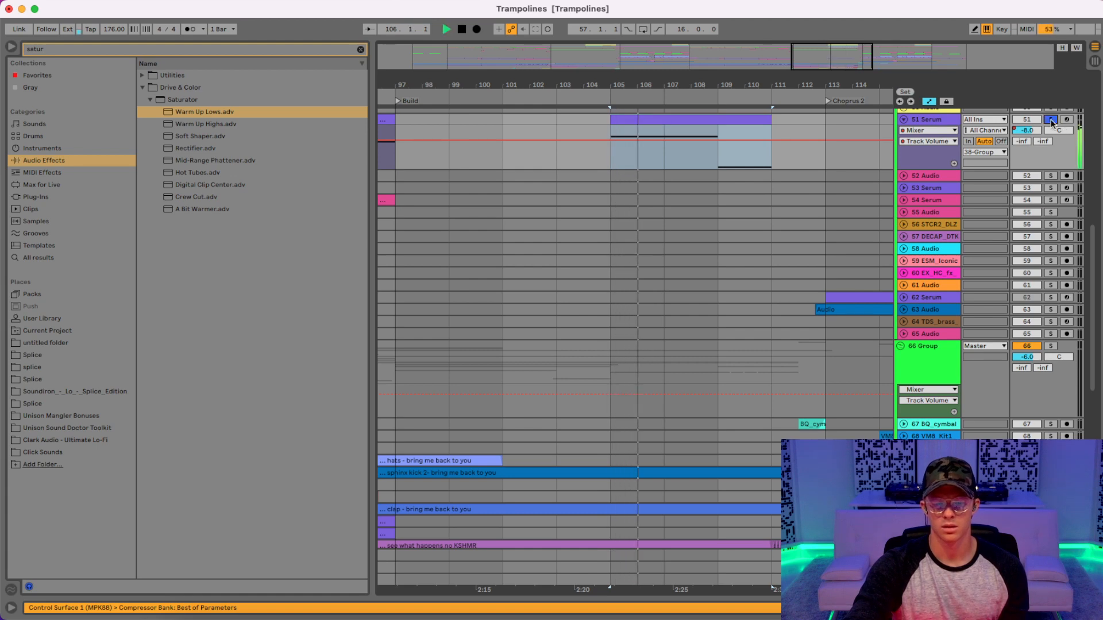
{"action": "scroll", "coordinate": [840, 236], "scroll_direction": "down", "scroll_amount": 5}
{"action": "scroll", "coordinate": [839, 241], "scroll_direction": "down", "scroll_amount": 2}
- Solo track 79 Serum and audition its clip from bar 109
{"action": "left_click", "coordinate": [806, 247]}
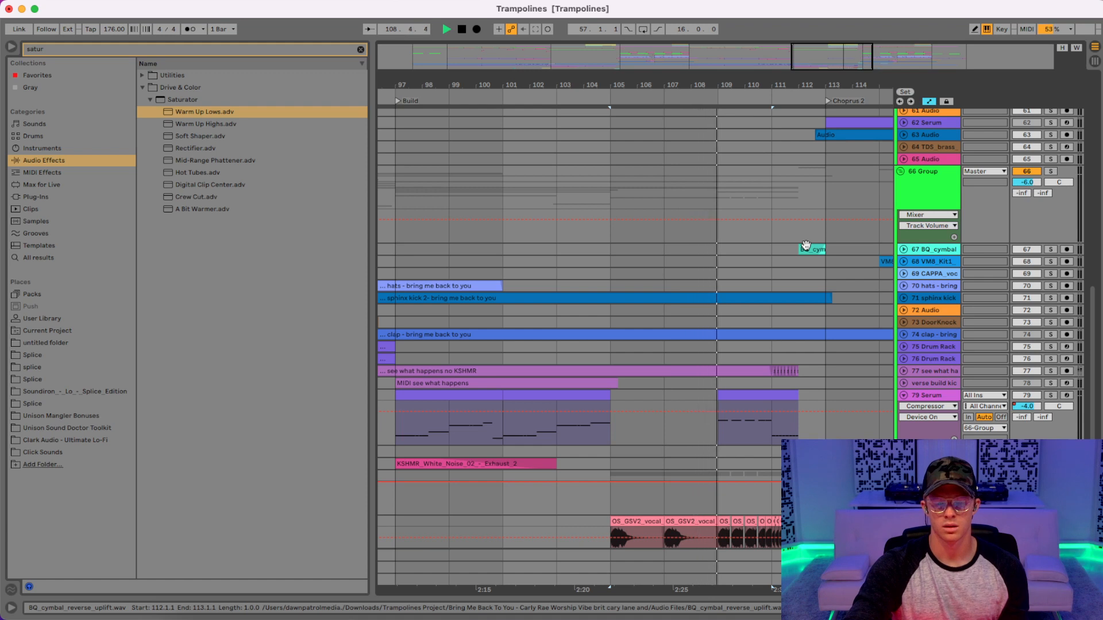
{"action": "key", "text": "space"}
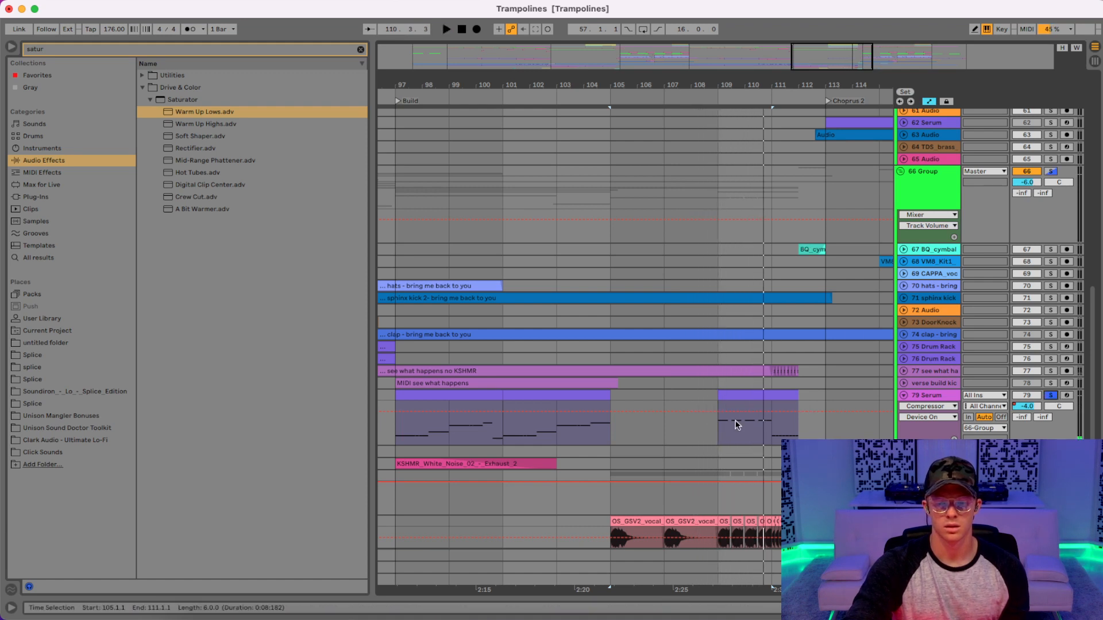
{"action": "left_click", "coordinate": [721, 426]}
{"action": "key", "text": "space"}
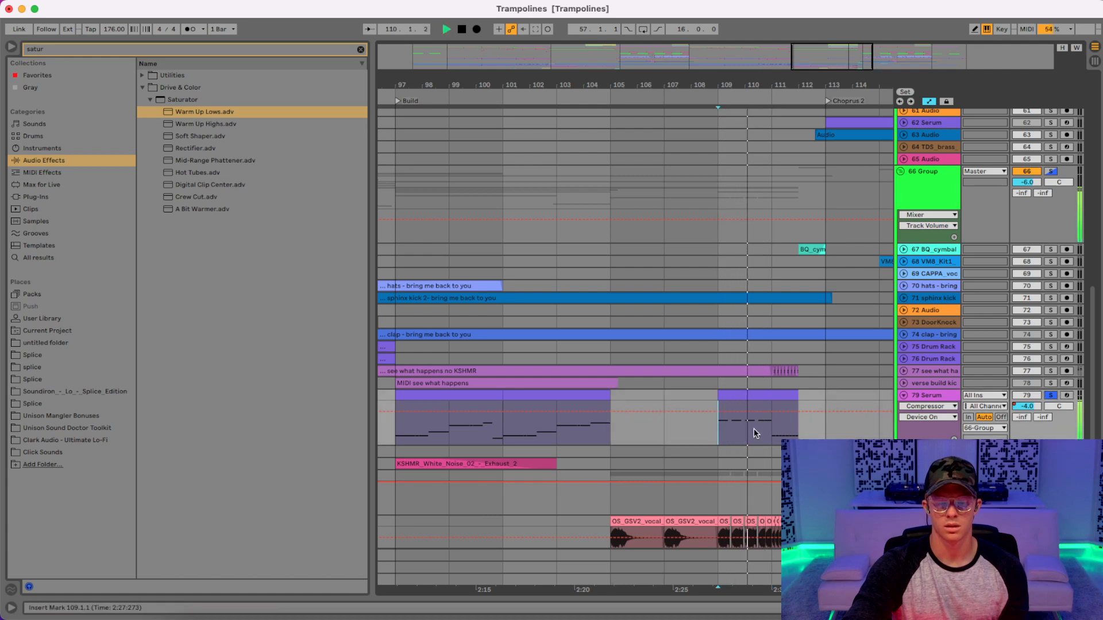
{"action": "scroll", "coordinate": [760, 425], "scroll_direction": "up", "scroll_amount": 6}
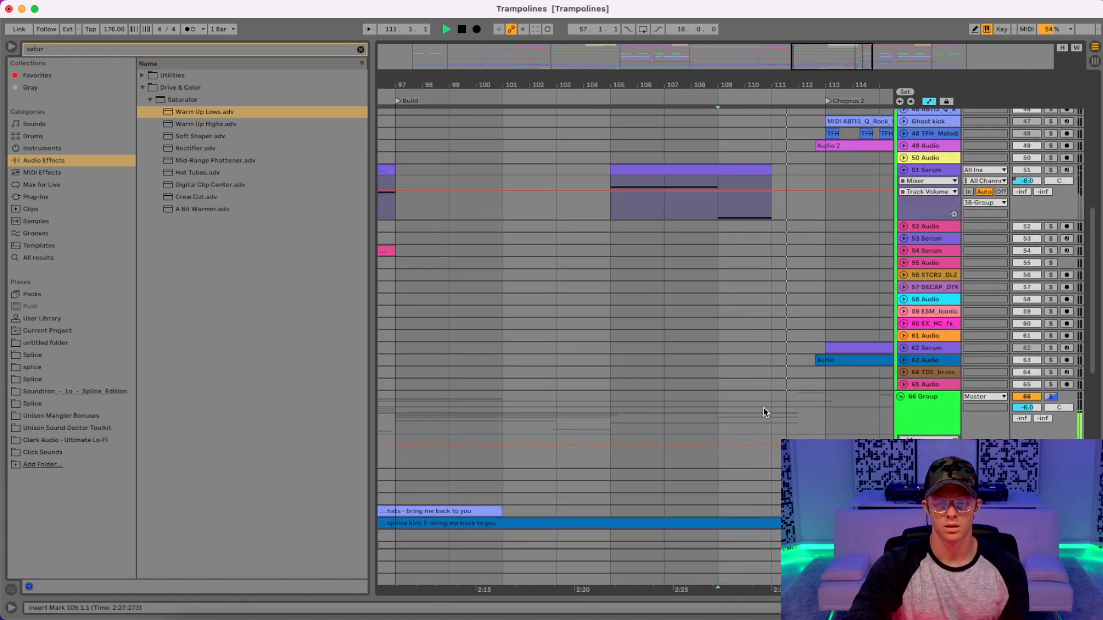
{"action": "key", "text": "space"}
- Play the build from bar 109 with 66 Group soloed, and again with the full mix after unsoloing it
{"action": "key", "text": "space"}
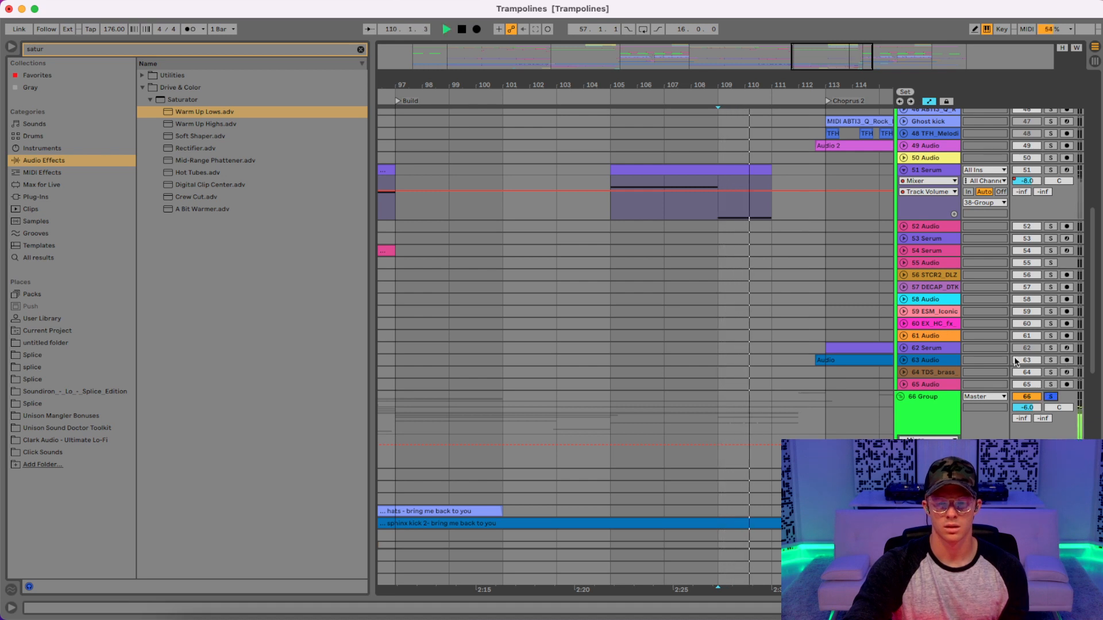
{"action": "key", "text": "space"}
{"action": "left_click", "coordinate": [1051, 396]}
{"action": "key", "text": "space"}
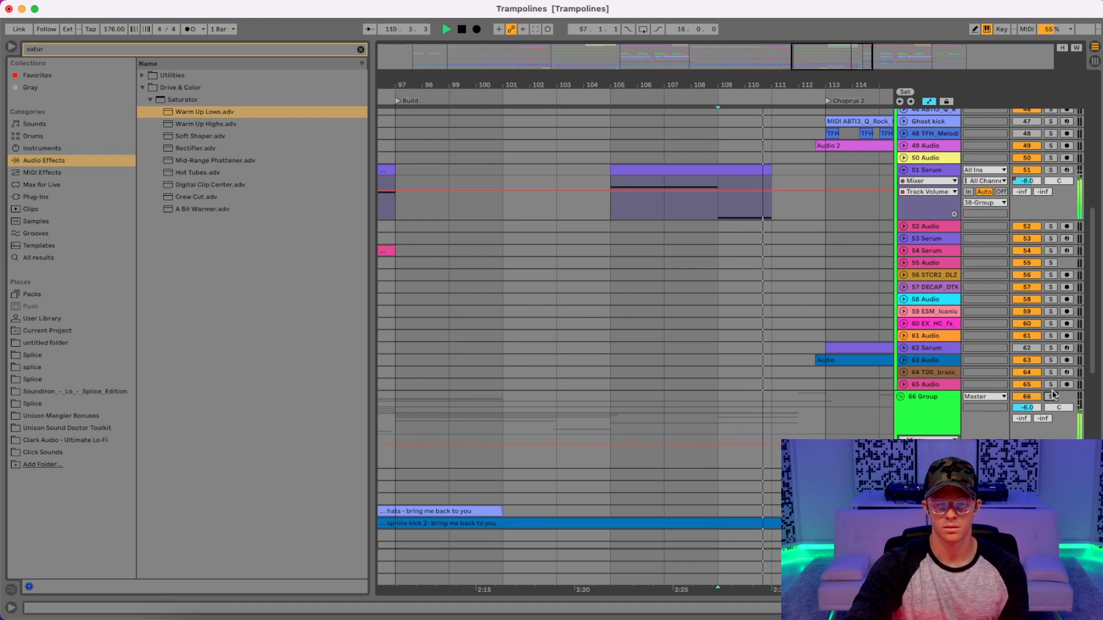
{"action": "key", "text": "space"}
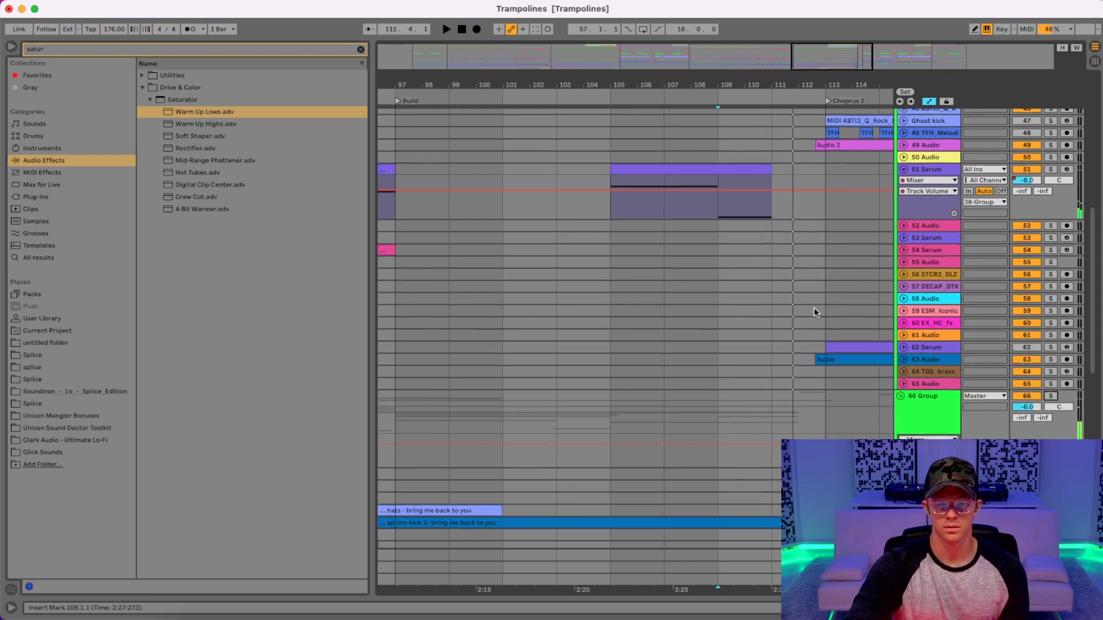
- Re-examine the notes of the track 51 Serum build clip in the piano roll and hide the clip view
{"action": "scroll", "coordinate": [815, 313], "scroll_direction": "down", "scroll_amount": 5}
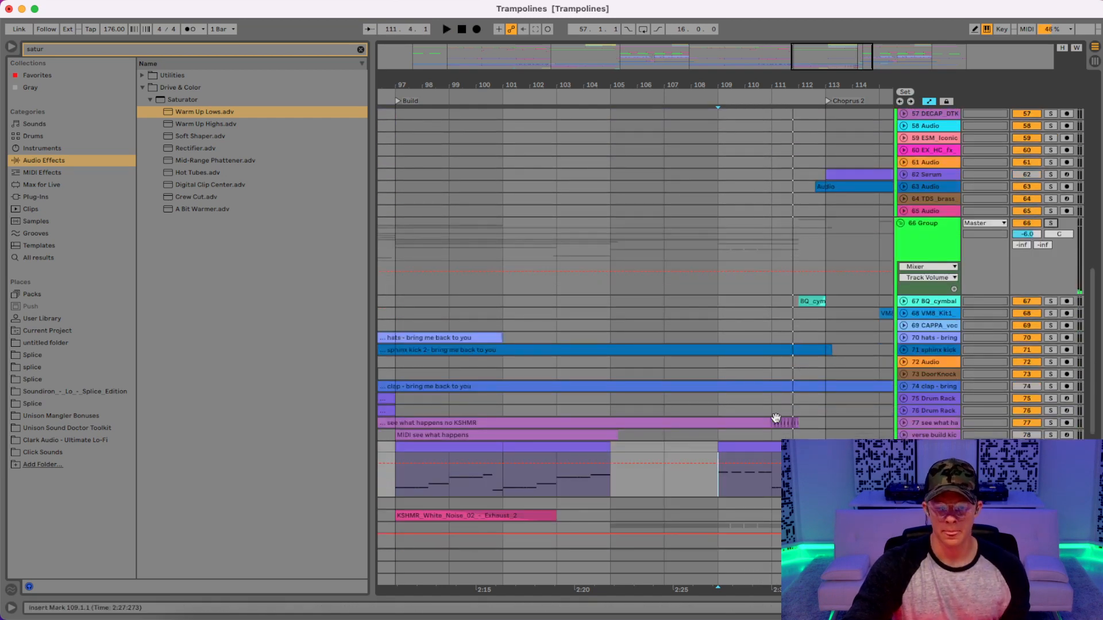
{"action": "scroll", "coordinate": [747, 322], "scroll_direction": "up", "scroll_amount": 6}
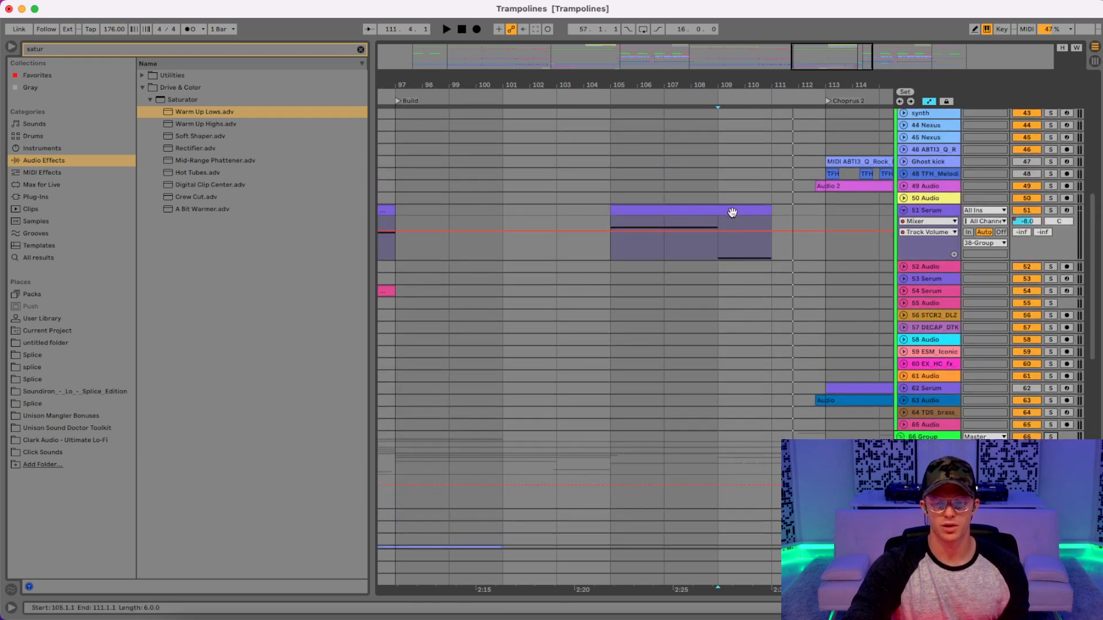
{"action": "double_click", "coordinate": [730, 213]}
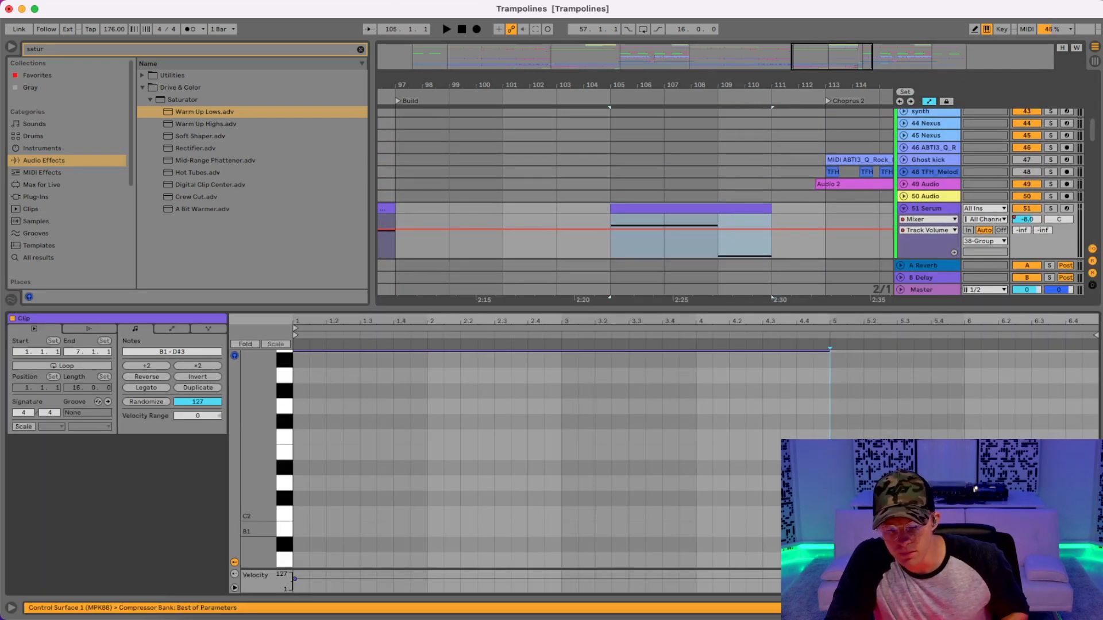
{"action": "left_click", "coordinate": [1092, 608]}
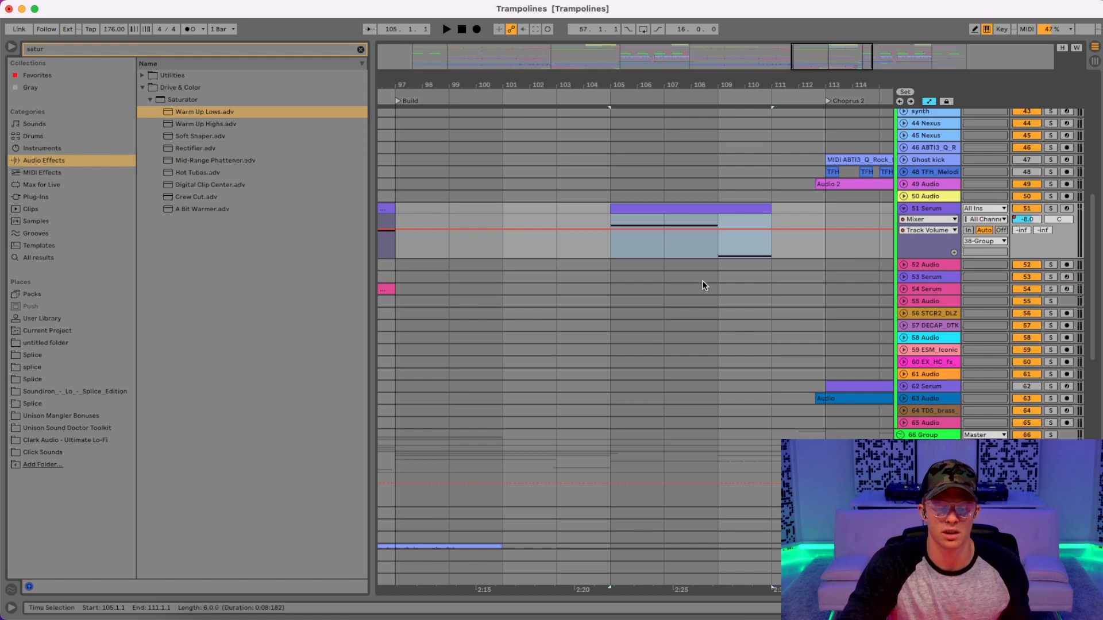
- Select the warped guitar clip at bar 105, solo track 11 and play the guitar chops through bar 112
{"action": "scroll", "coordinate": [709, 326], "scroll_direction": "down", "scroll_amount": 3}
{"action": "scroll", "coordinate": [709, 324], "scroll_direction": "up", "scroll_amount": 6}
{"action": "scroll", "coordinate": [711, 322], "scroll_direction": "up", "scroll_amount": 9}
{"action": "left_click", "coordinate": [644, 197]}
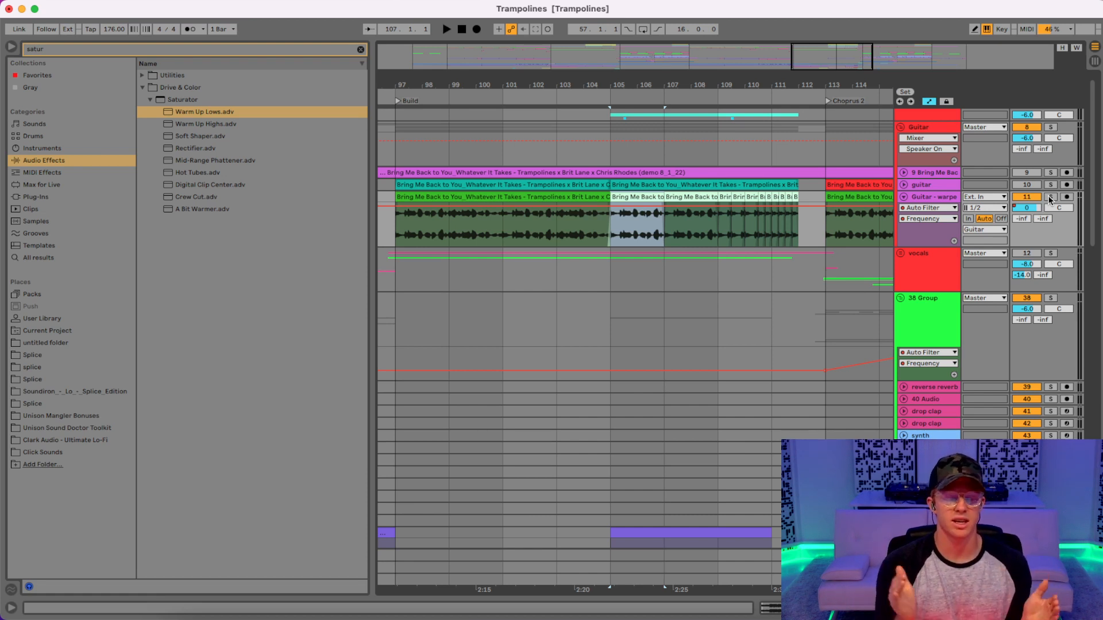
{"action": "left_click", "coordinate": [1049, 197]}
{"action": "key", "text": "space"}
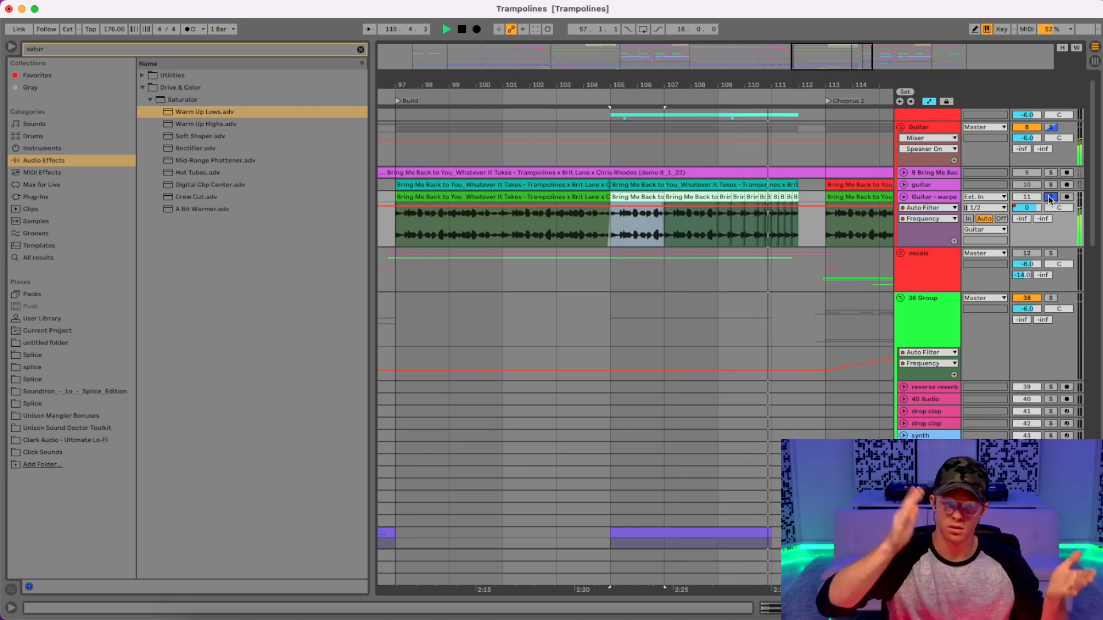
{"action": "key", "text": "space"}
- Show the device chain of the warped guitar track 11 to examine its Auto Filter devices
{"action": "left_click", "coordinate": [934, 198]}
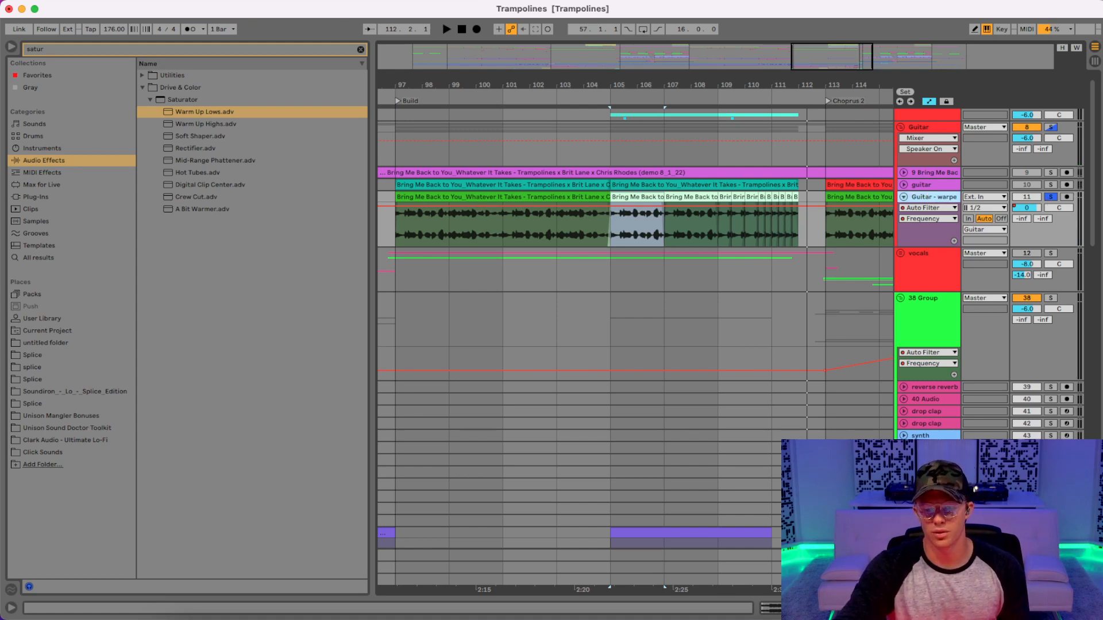
{"action": "double_click", "coordinate": [934, 198]}
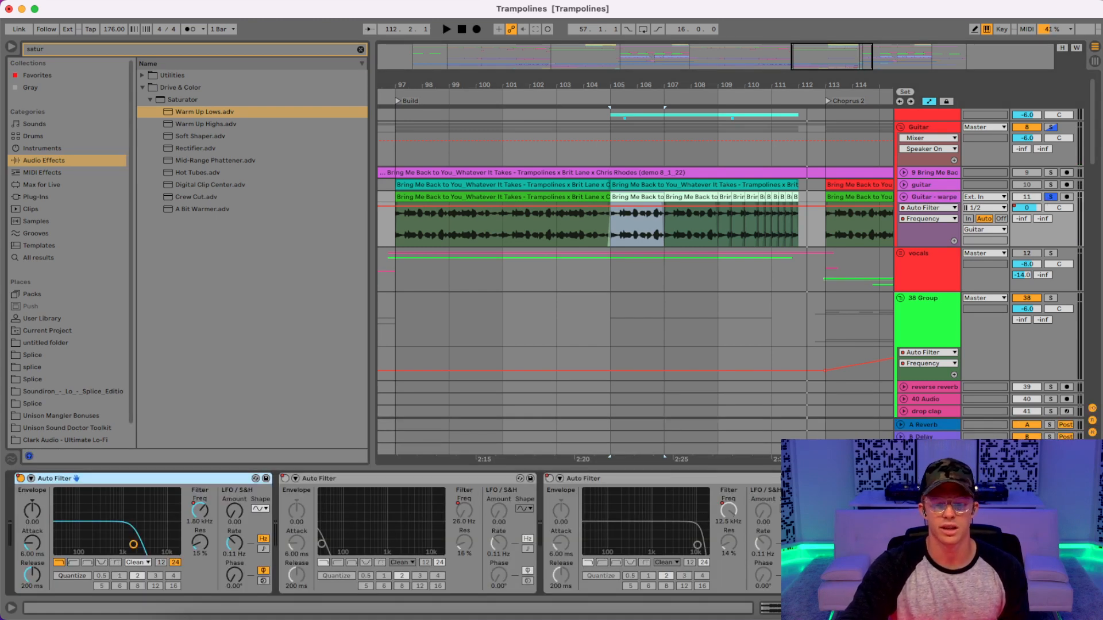
{"action": "left_click", "coordinate": [842, 478]}
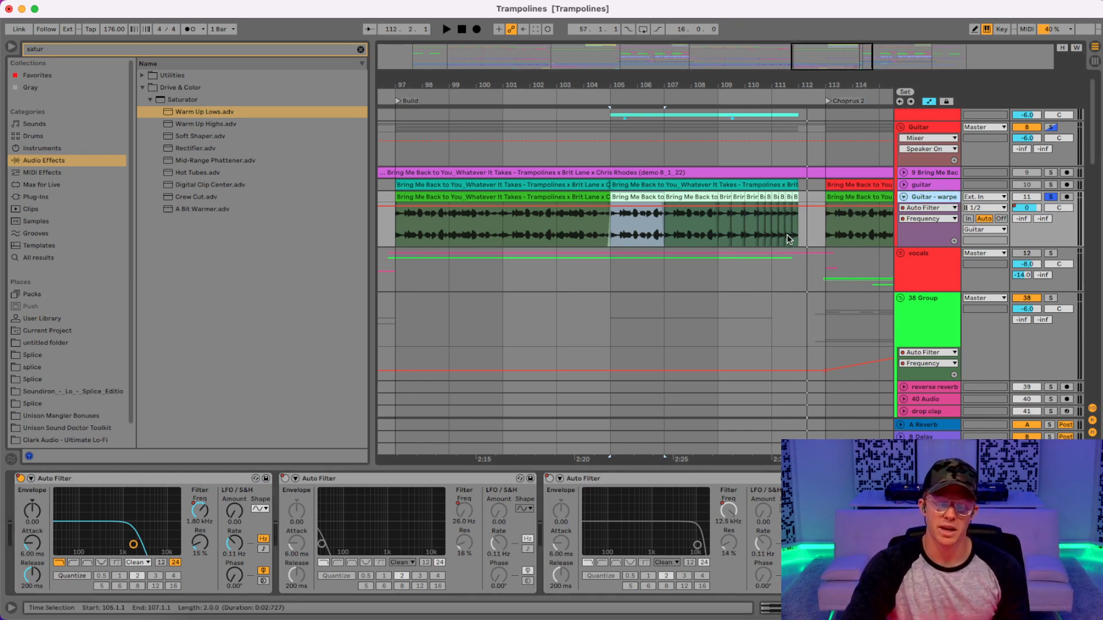
- Unfold and solo track 77, the "see what happens no KSHMR" loop, and show its EQ Three device
{"action": "scroll", "coordinate": [774, 247], "scroll_direction": "down", "scroll_amount": 10}
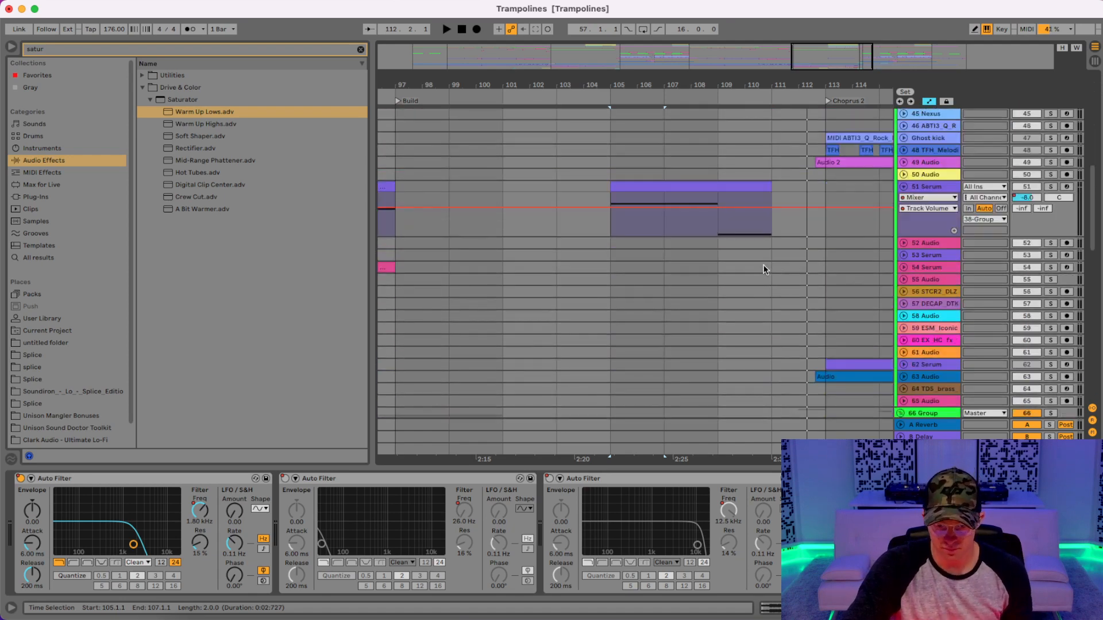
{"action": "scroll", "coordinate": [729, 241], "scroll_direction": "down", "scroll_amount": 10}
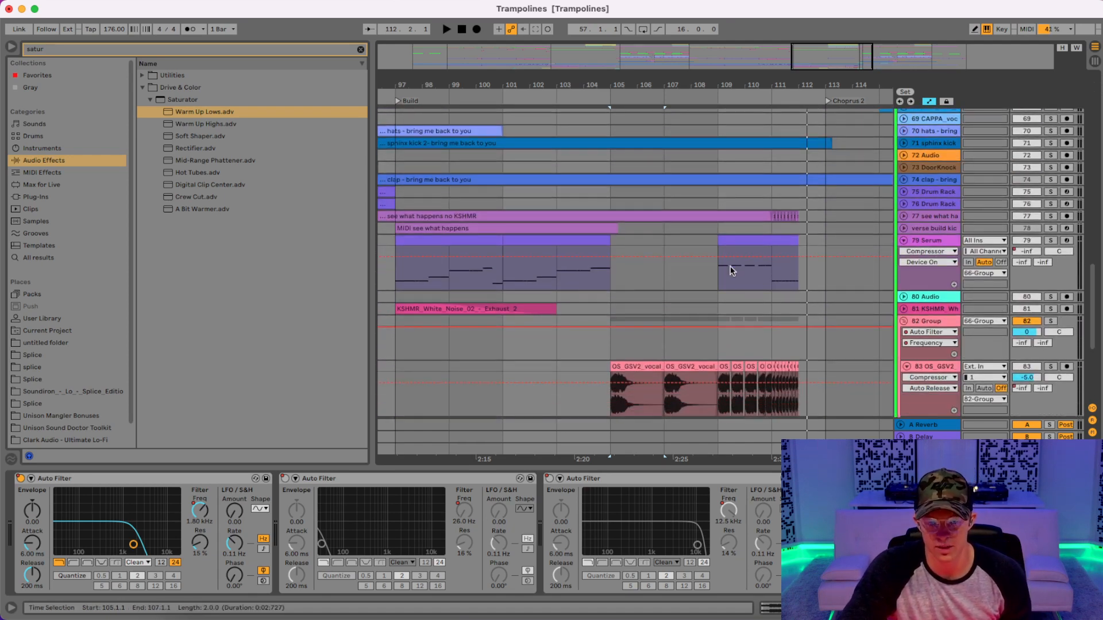
{"action": "left_click", "coordinate": [903, 217]}
{"action": "left_click", "coordinate": [932, 217]}
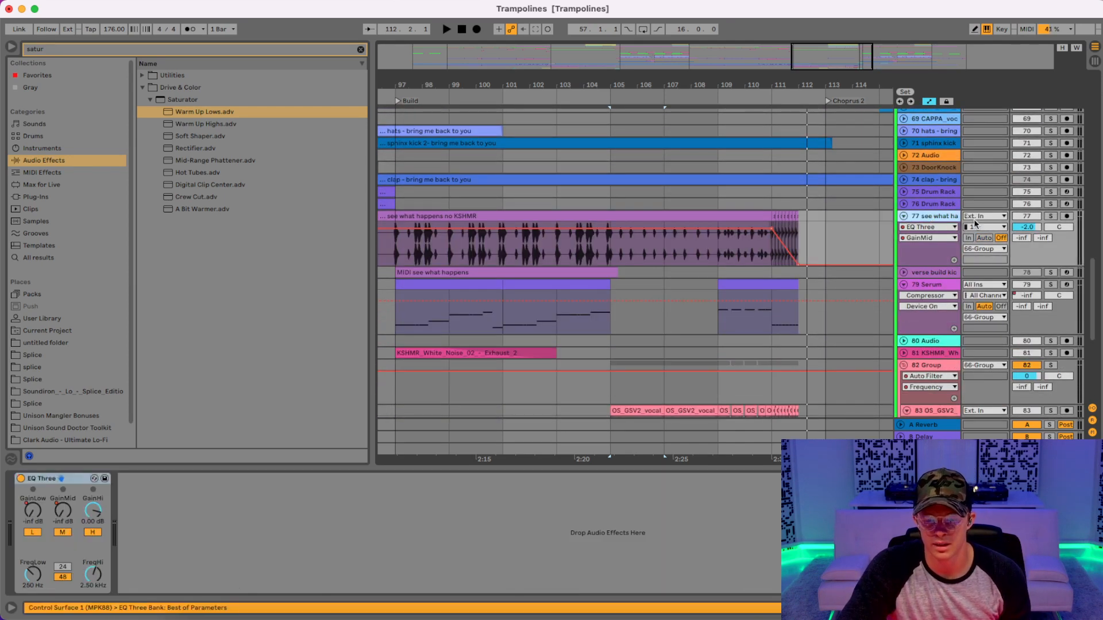
{"action": "left_click", "coordinate": [1050, 216]}
{"action": "scroll", "coordinate": [838, 249], "scroll_direction": "down", "scroll_amount": 3}
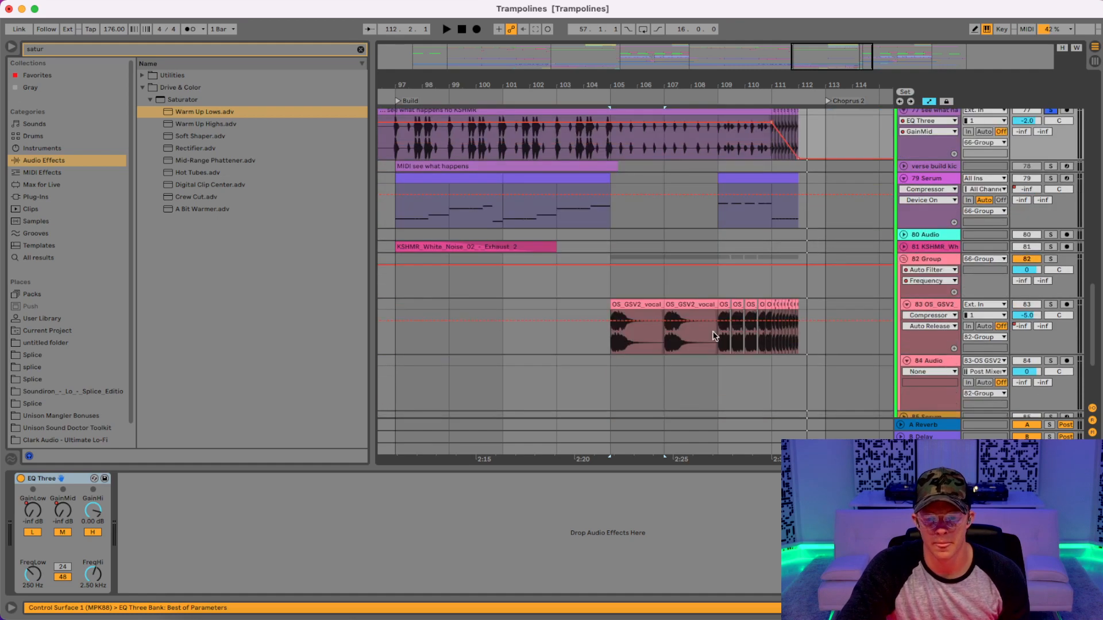
- Mark bars 109 to 113 on tracks 83, 79 and 77 in turn, and play the soloed track 77 loop
{"action": "left_click_drag", "start_coordinate": [815, 347], "coordinate": [739, 307]}
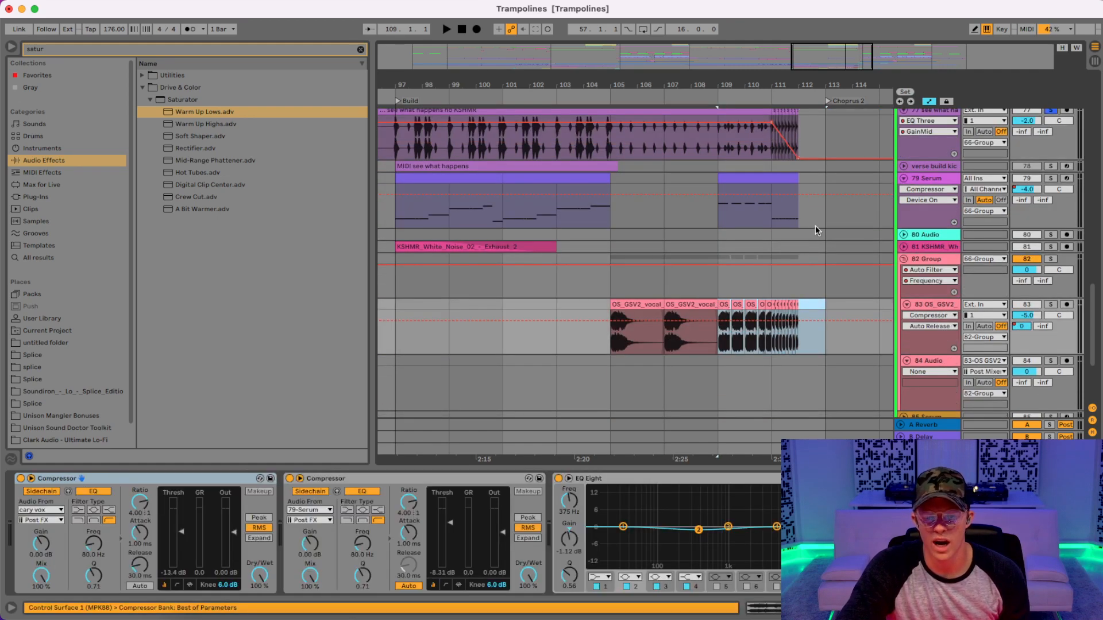
{"action": "left_click_drag", "start_coordinate": [825, 214], "coordinate": [725, 177]}
{"action": "scroll", "coordinate": [757, 207], "scroll_direction": "up", "scroll_amount": 1}
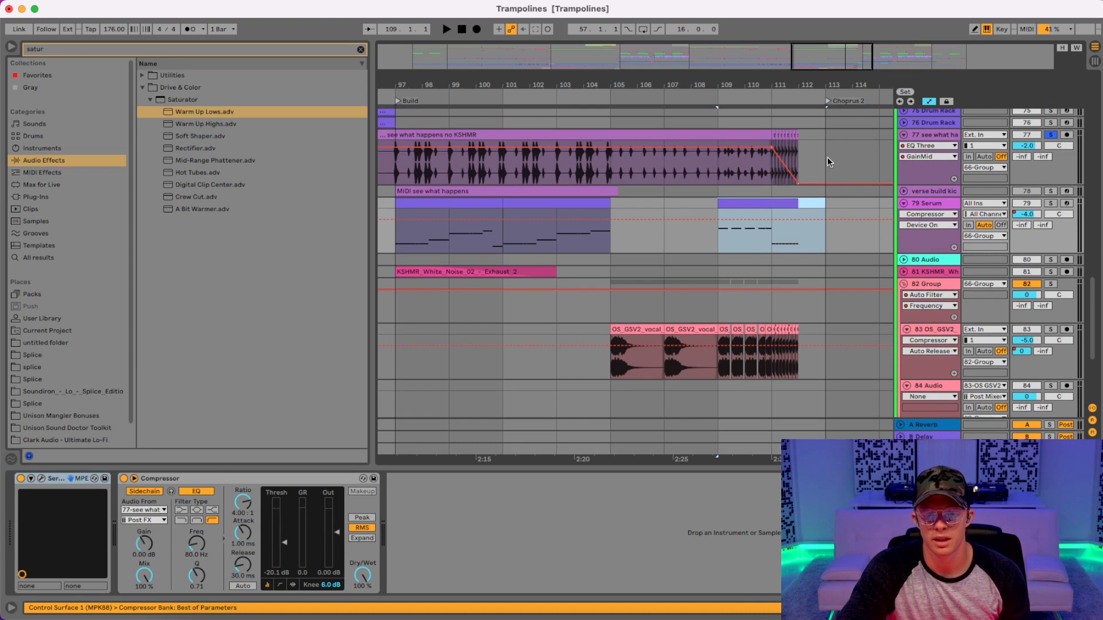
{"action": "left_click_drag", "start_coordinate": [828, 158], "coordinate": [719, 157]}
{"action": "key", "text": "space"}
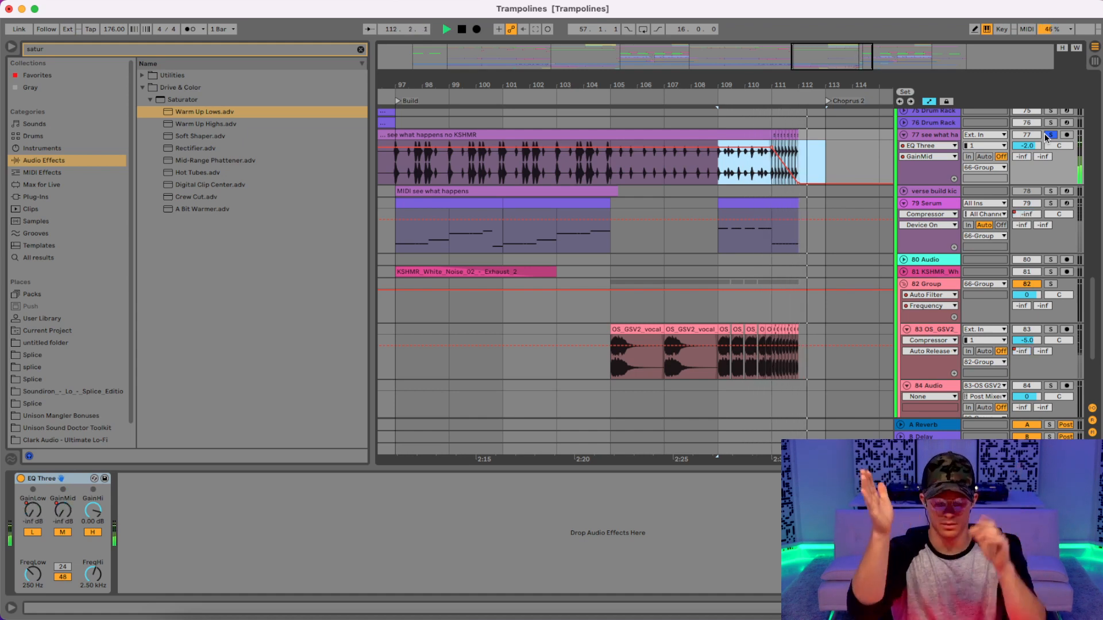
- Select bars 111 to 113 of the track 77 loop and play them to audition the EQ Three gain automation
{"action": "left_click_drag", "start_coordinate": [779, 84], "coordinate": [699, 114]}
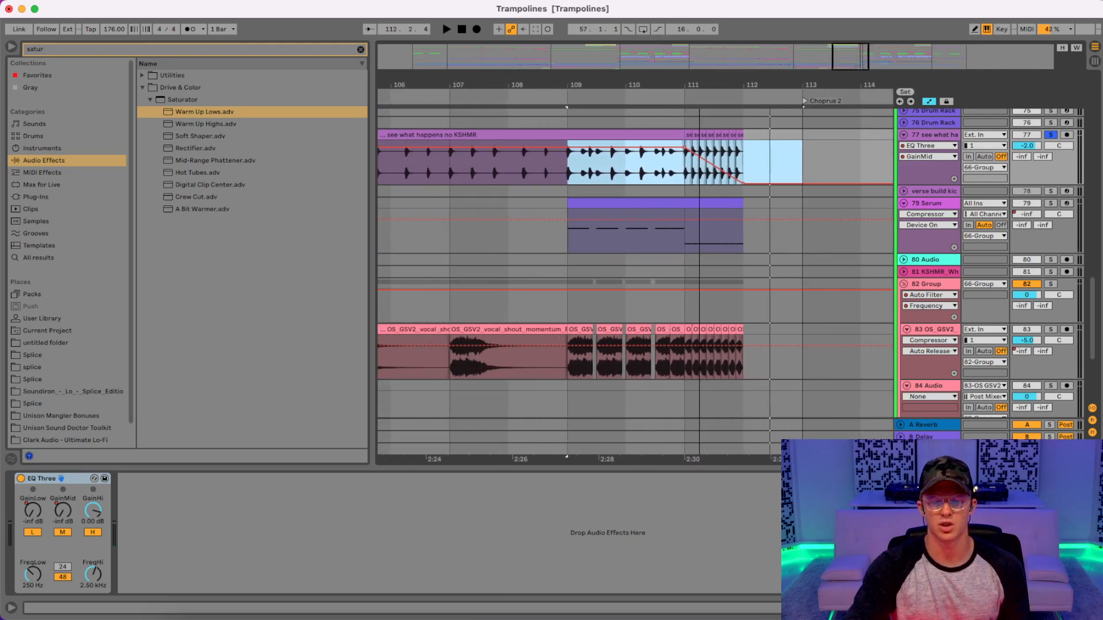
{"action": "left_click_drag", "start_coordinate": [784, 167], "coordinate": [694, 138]}
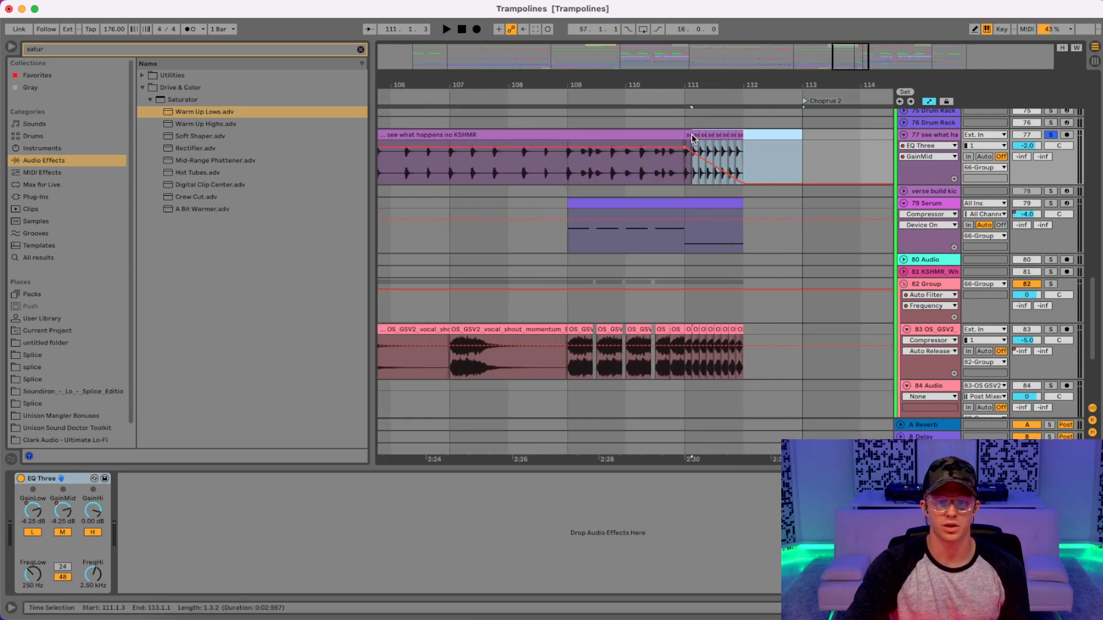
{"action": "left_click_drag", "start_coordinate": [801, 161], "coordinate": [687, 133]}
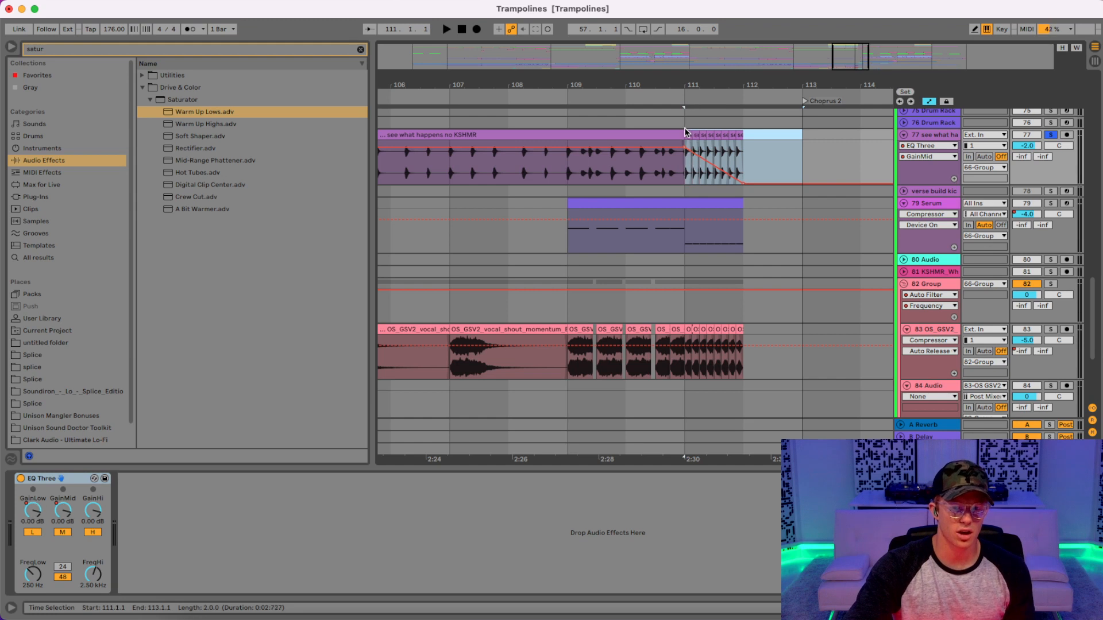
{"action": "key", "text": "space"}
{"action": "key", "text": "space"}
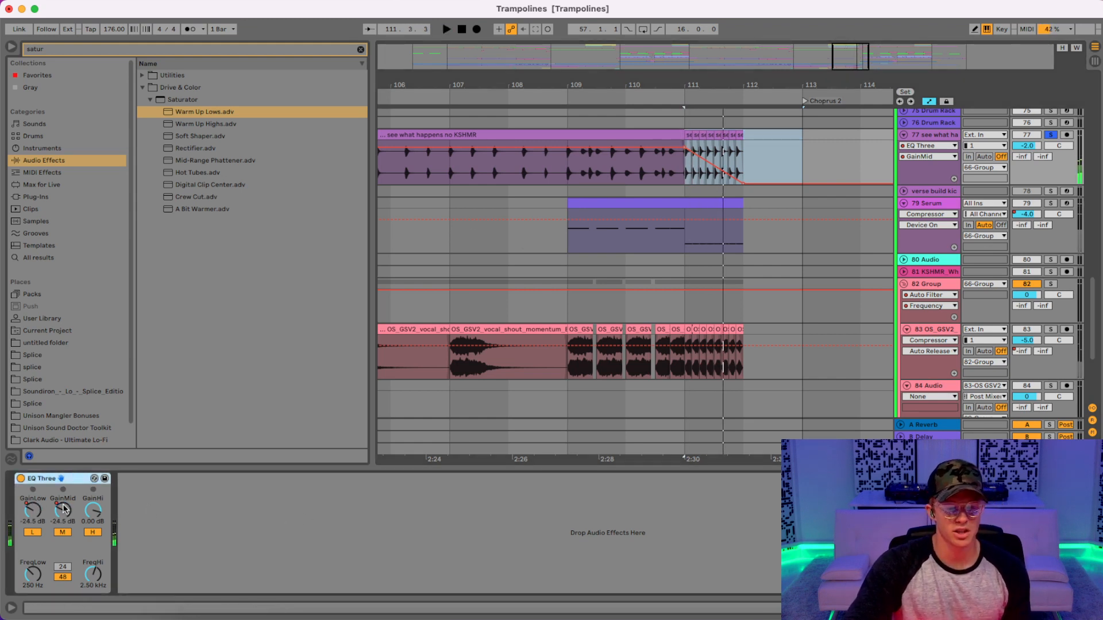
{"action": "key", "text": "space"}
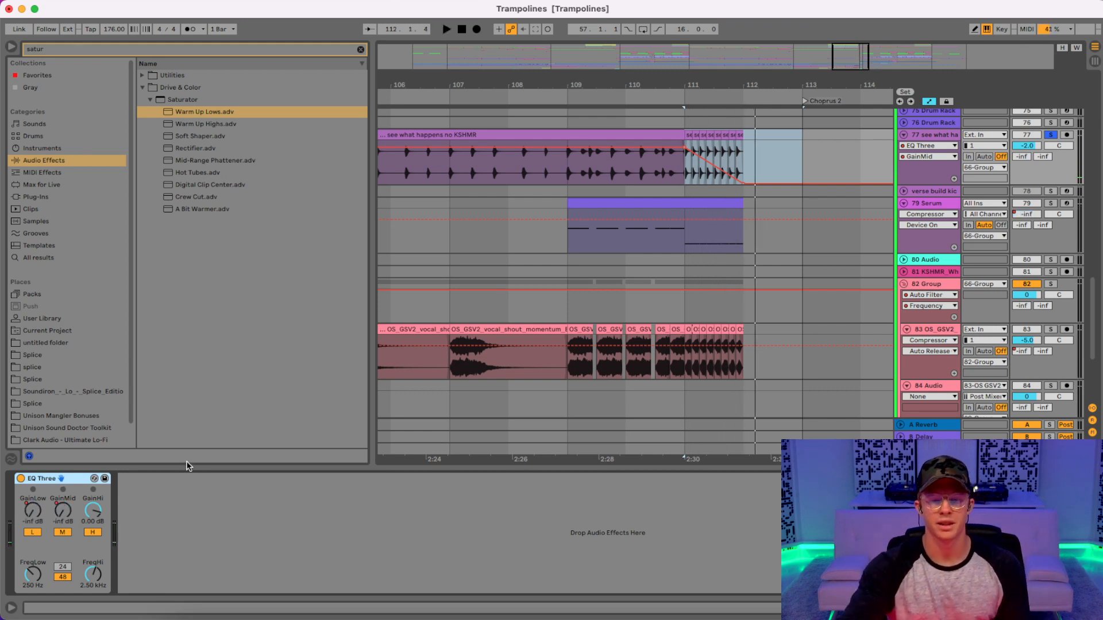
- Solo the track 79 Serum and play the end of the build from bar 111
{"action": "left_click", "coordinate": [694, 240]}
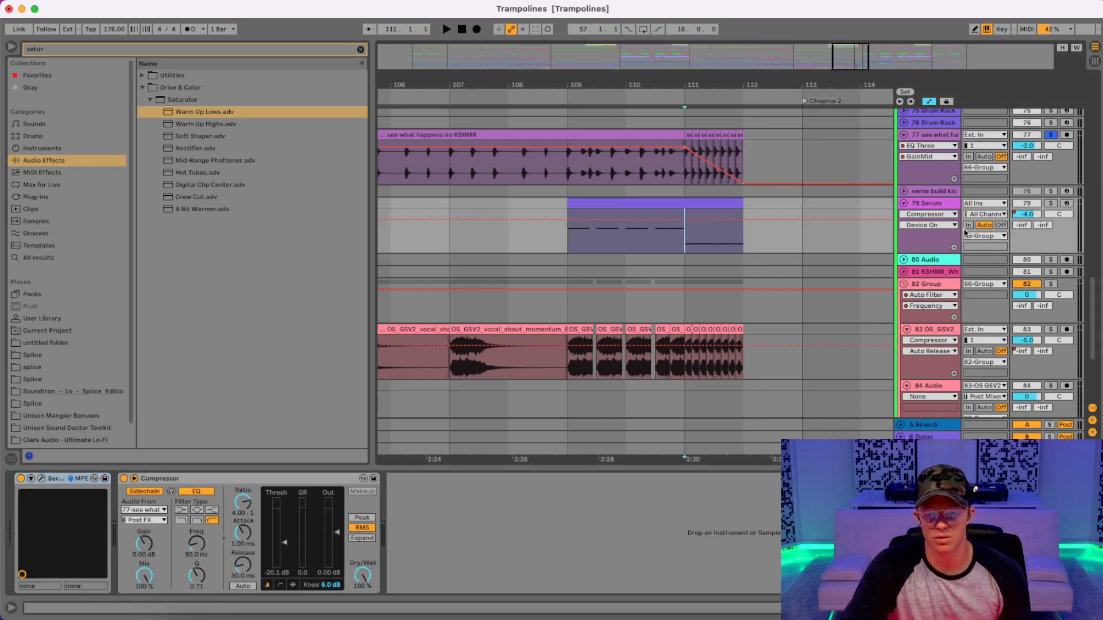
{"action": "left_click", "coordinate": [1049, 204]}
{"action": "key", "text": "space"}
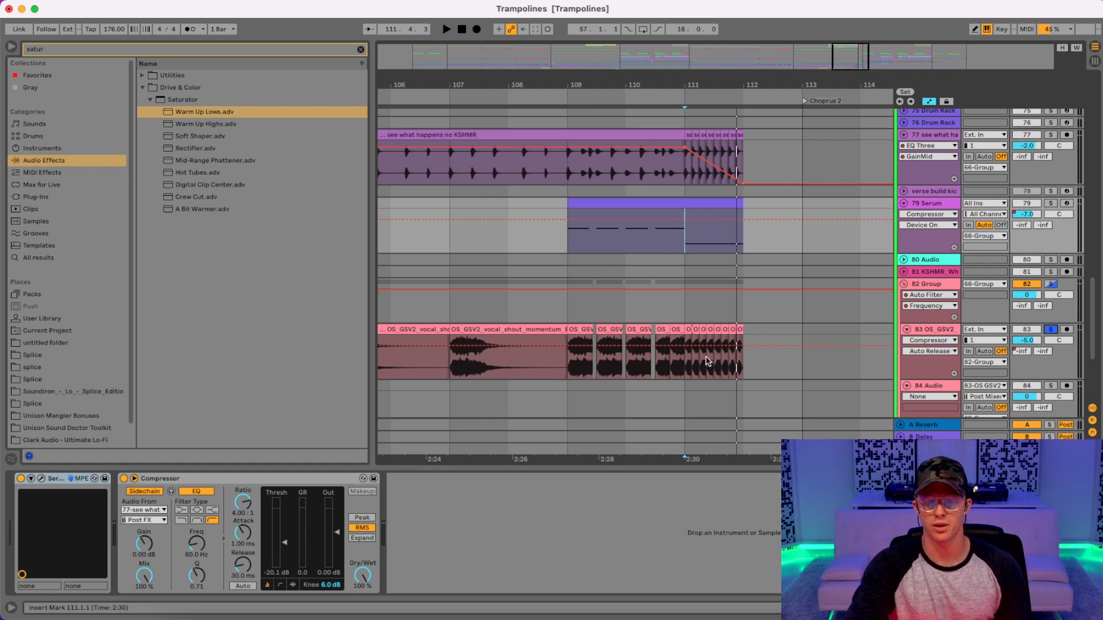
- Select bars 109 to 111 of the track 79 Serum clip, solo the track and play through bar 112
{"action": "left_click", "coordinate": [571, 224], "text": "shift"}
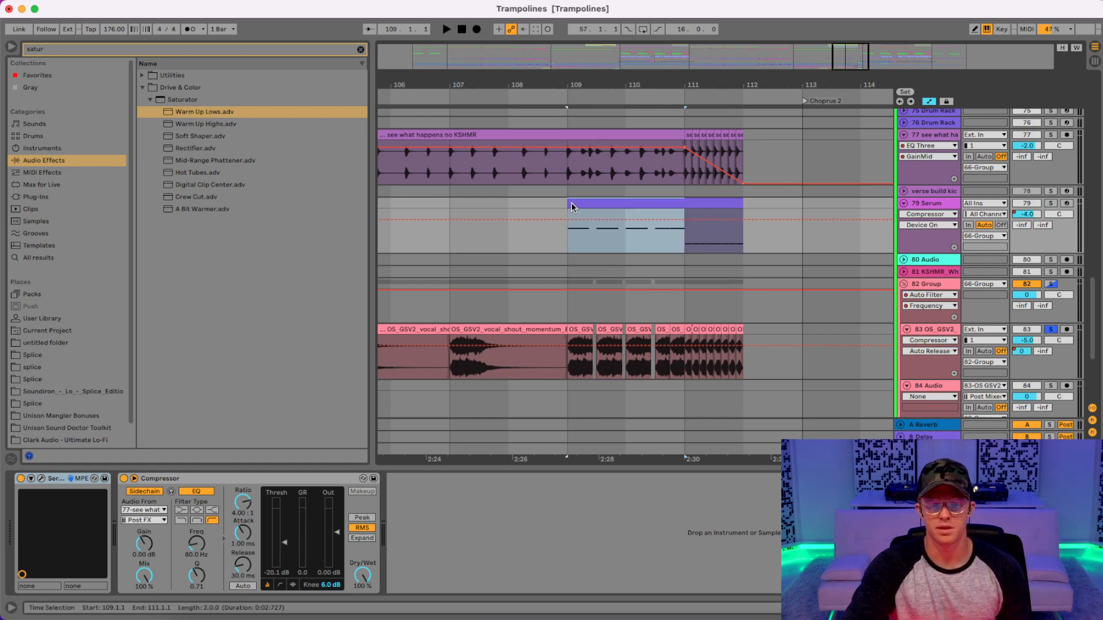
{"action": "left_click", "coordinate": [1051, 204]}
{"action": "key", "text": "space"}
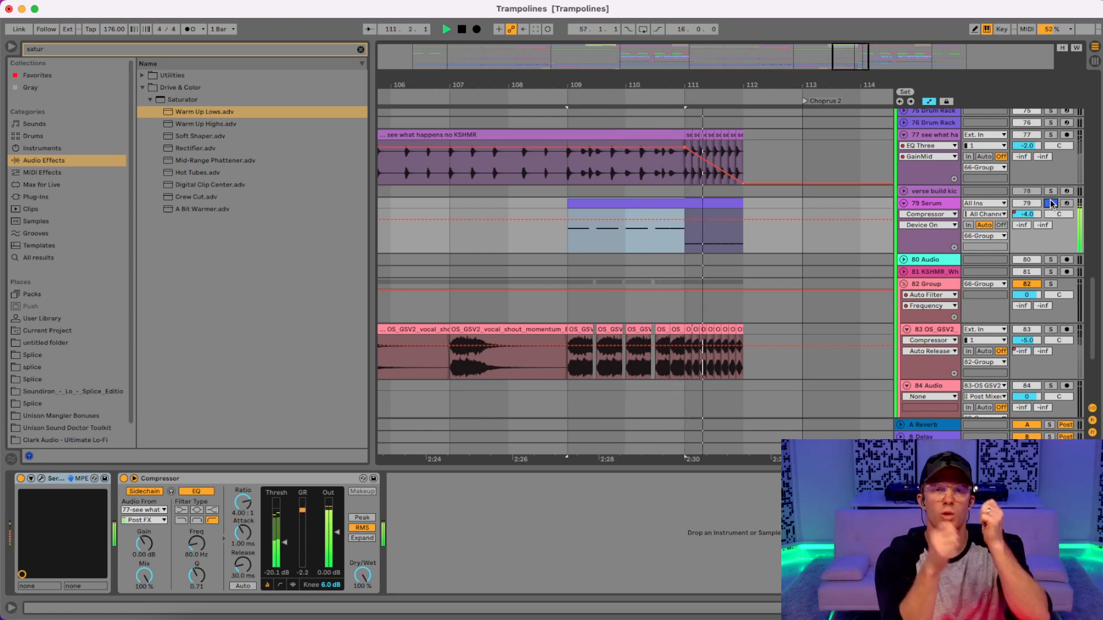
{"action": "key", "text": "space"}
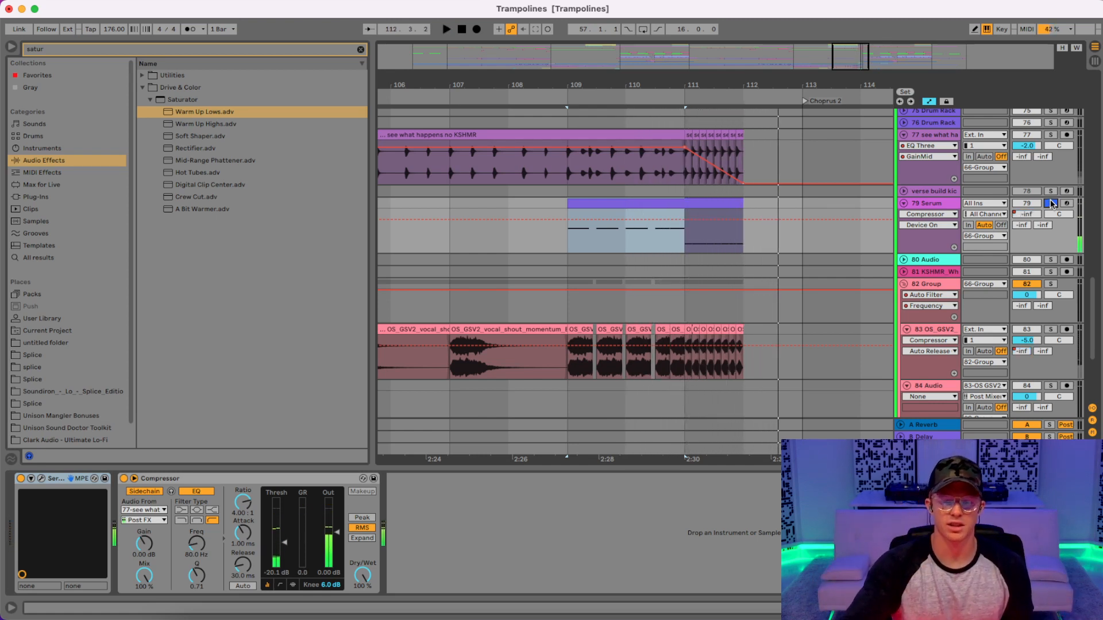
- Unsolo track 79, open its Serum clip at bar 109 in the piano roll and play it with the full mix
{"action": "left_click", "coordinate": [1050, 203]}
{"action": "double_click", "coordinate": [713, 202]}
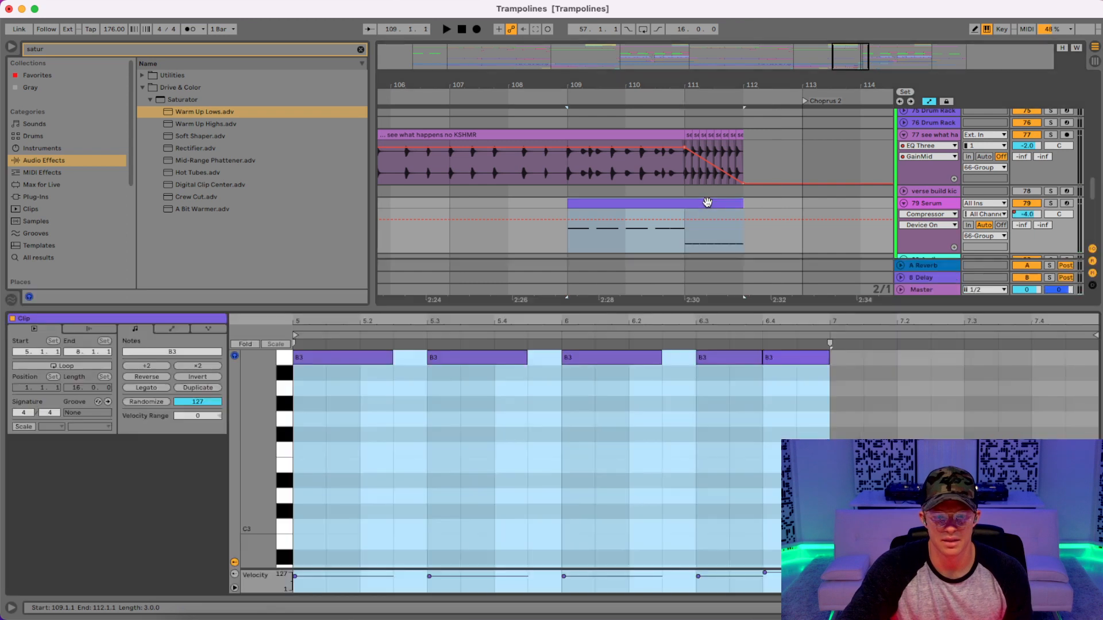
{"action": "left_click", "coordinate": [766, 452]}
{"action": "key", "text": "space"}
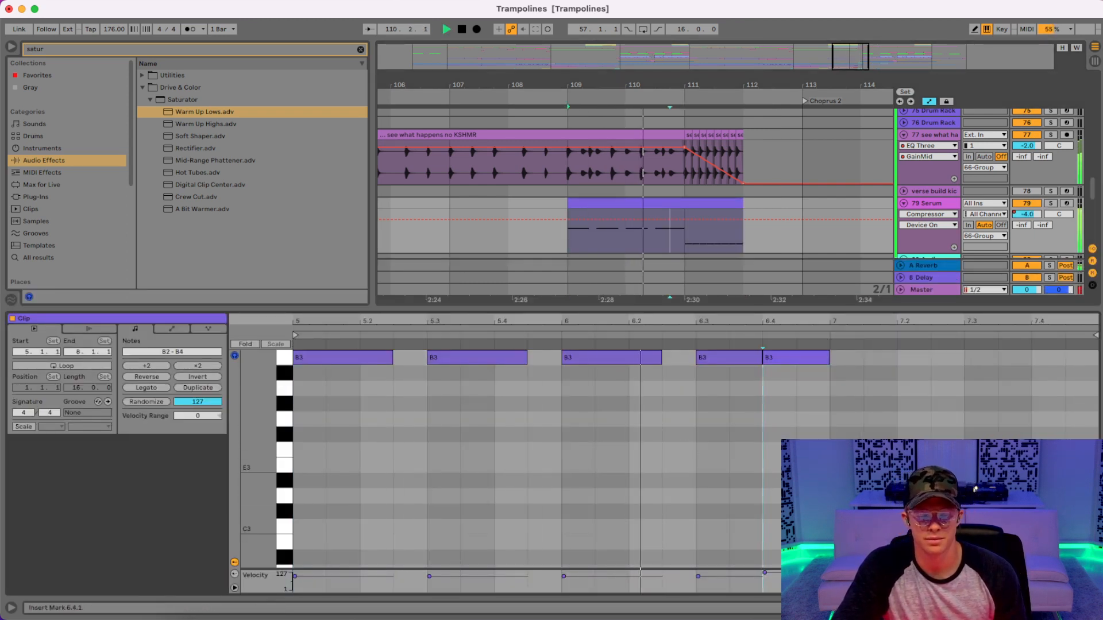
{"action": "key", "text": "space"}
- Solo track 83 and play the chopped OS_GSV2 vocal shouts from bar 109 to bar 112
{"action": "scroll", "coordinate": [872, 195], "scroll_direction": "down", "scroll_amount": 5}
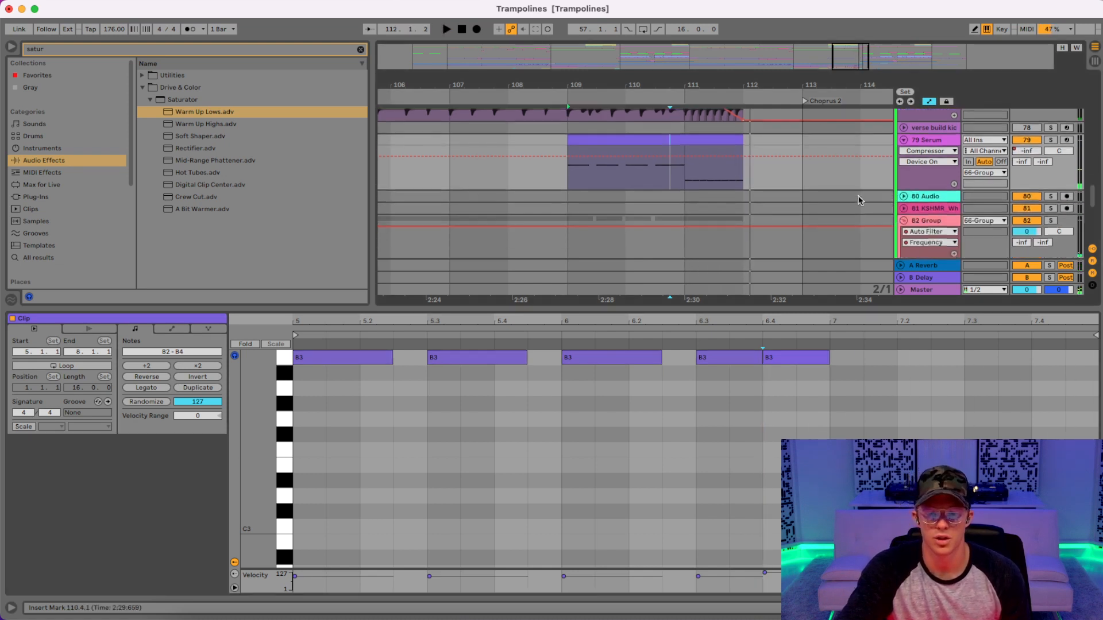
{"action": "left_click", "coordinate": [1050, 173]}
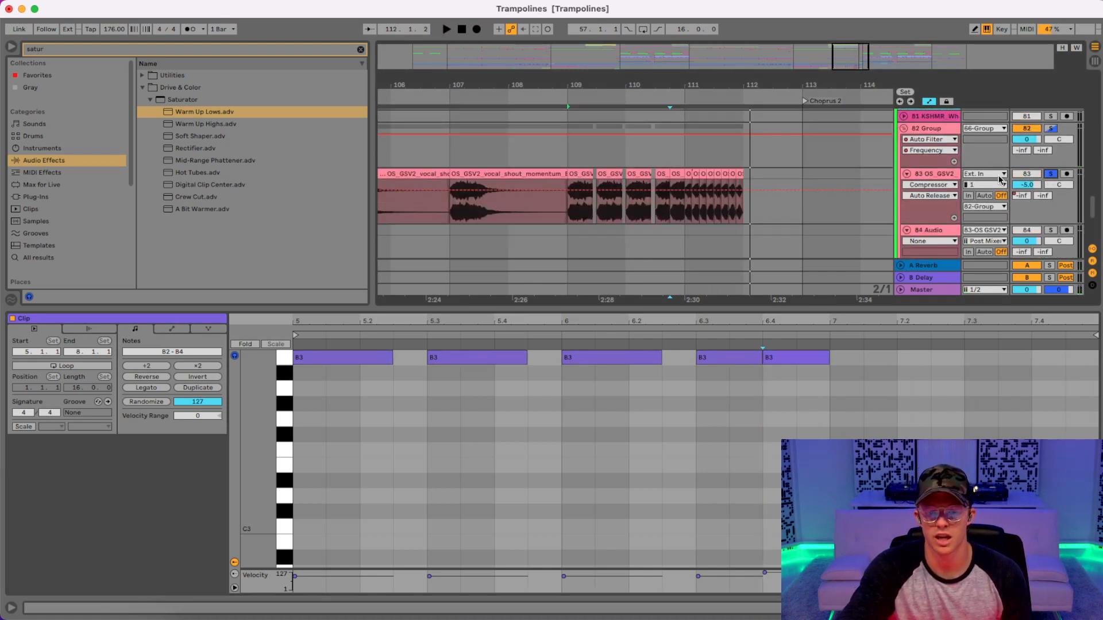
{"action": "left_click", "coordinate": [582, 173]}
{"action": "key", "text": "space"}
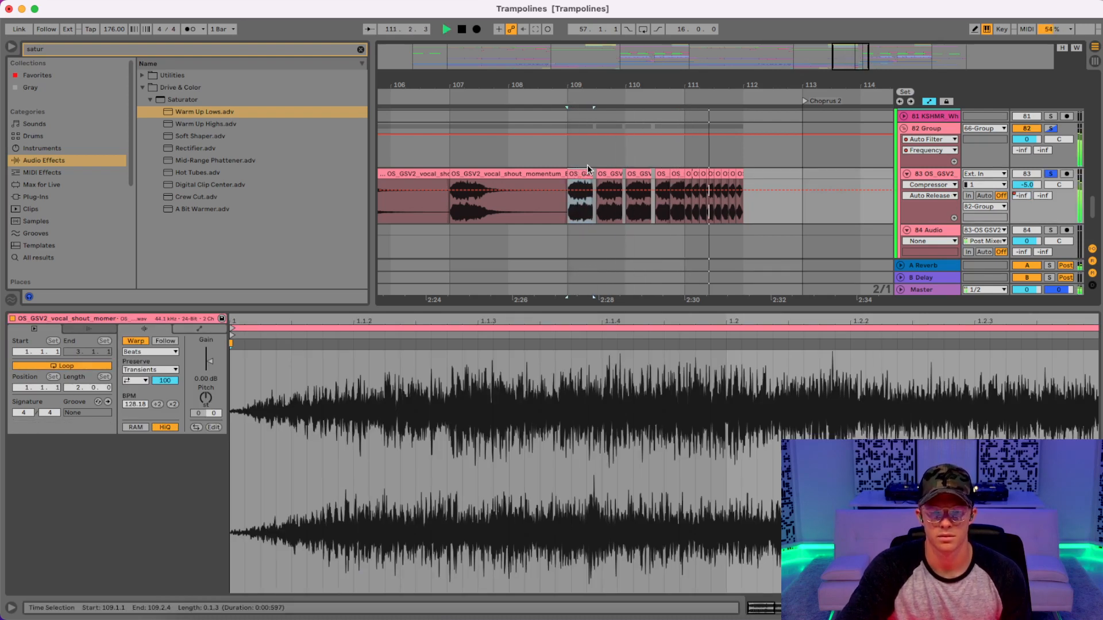
{"action": "key", "text": "space"}
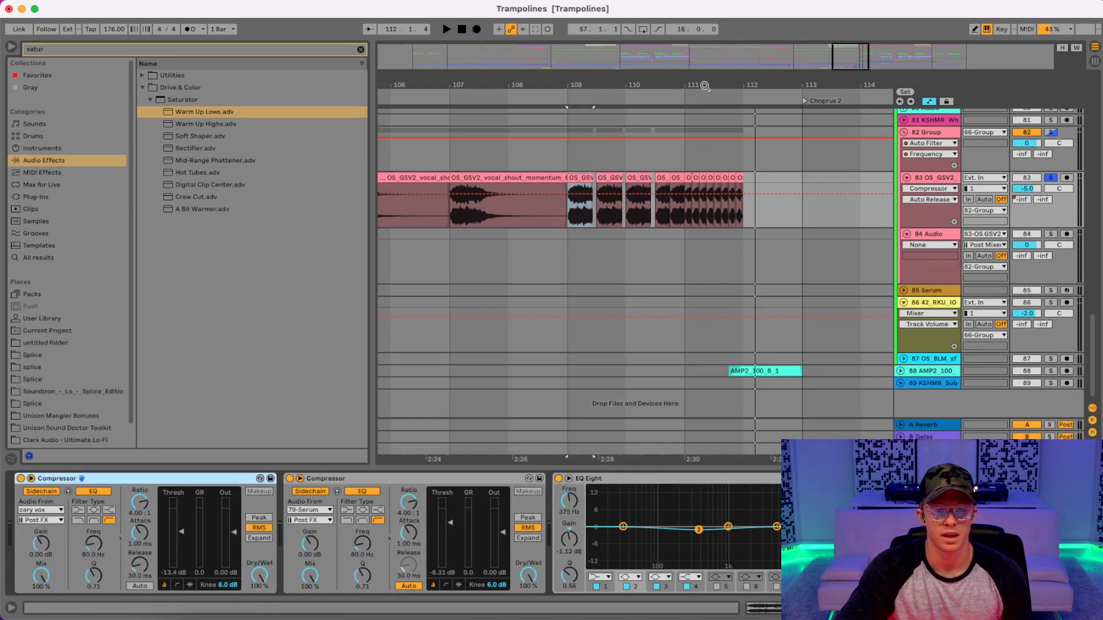
- Hide the automation lanes and examine the fades on the chopped track 83 vocal shout clips around bar 111
{"action": "left_click_drag", "start_coordinate": [705, 86], "coordinate": [622, 175]}
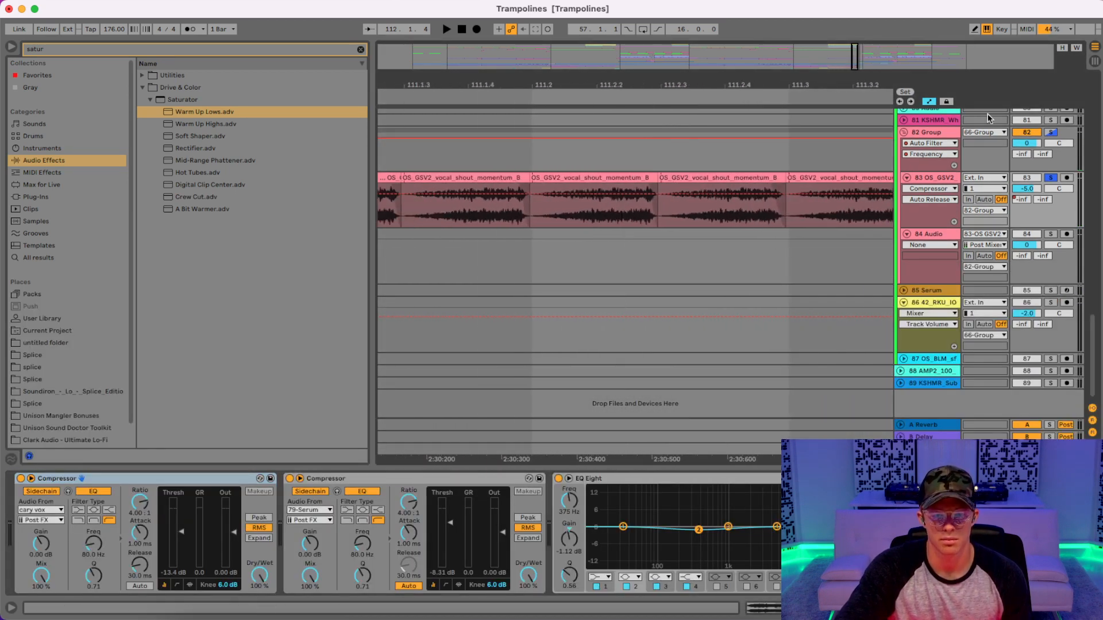
{"action": "left_click", "coordinate": [927, 102]}
{"action": "left_click_drag", "start_coordinate": [782, 73], "coordinate": [759, 16]}
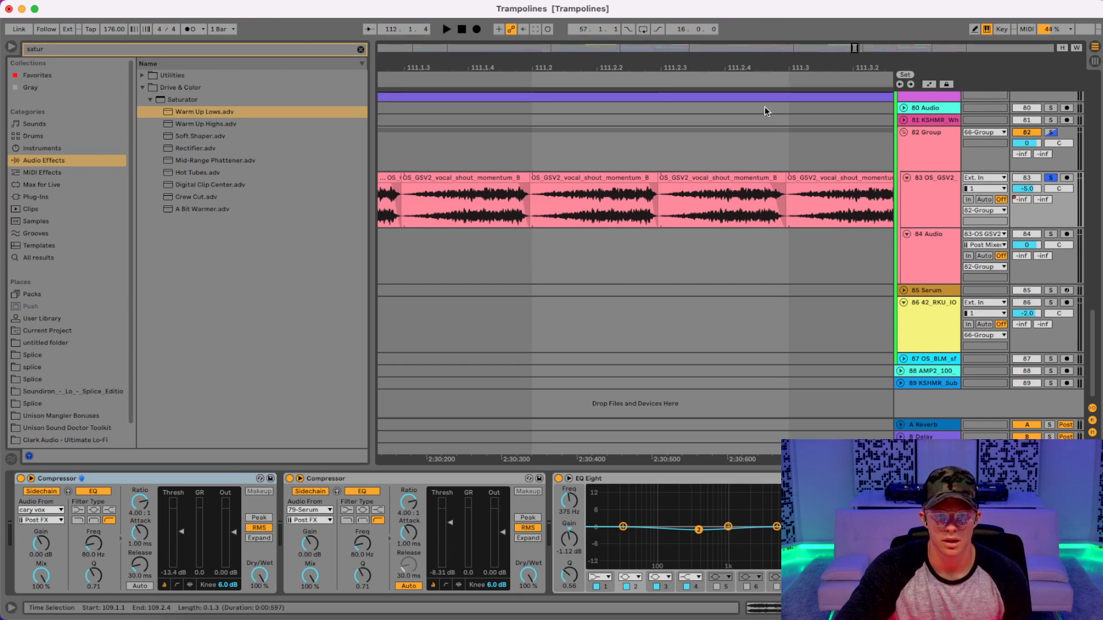
{"action": "left_click_drag", "start_coordinate": [766, 69], "coordinate": [671, 21]}
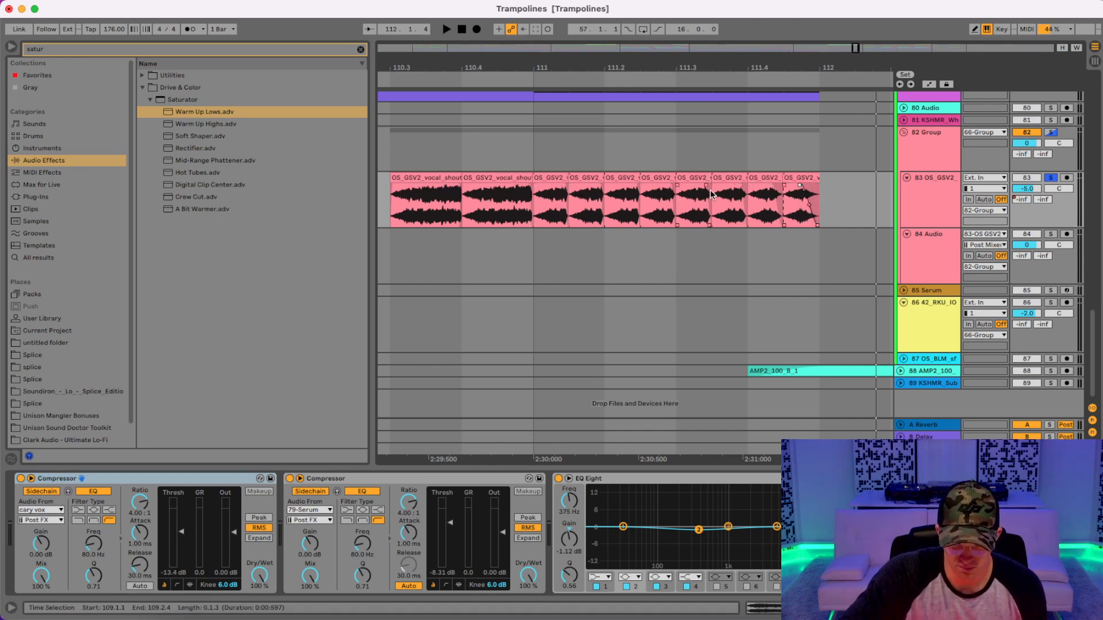
{"action": "left_click_drag", "start_coordinate": [660, 68], "coordinate": [666, 19]}
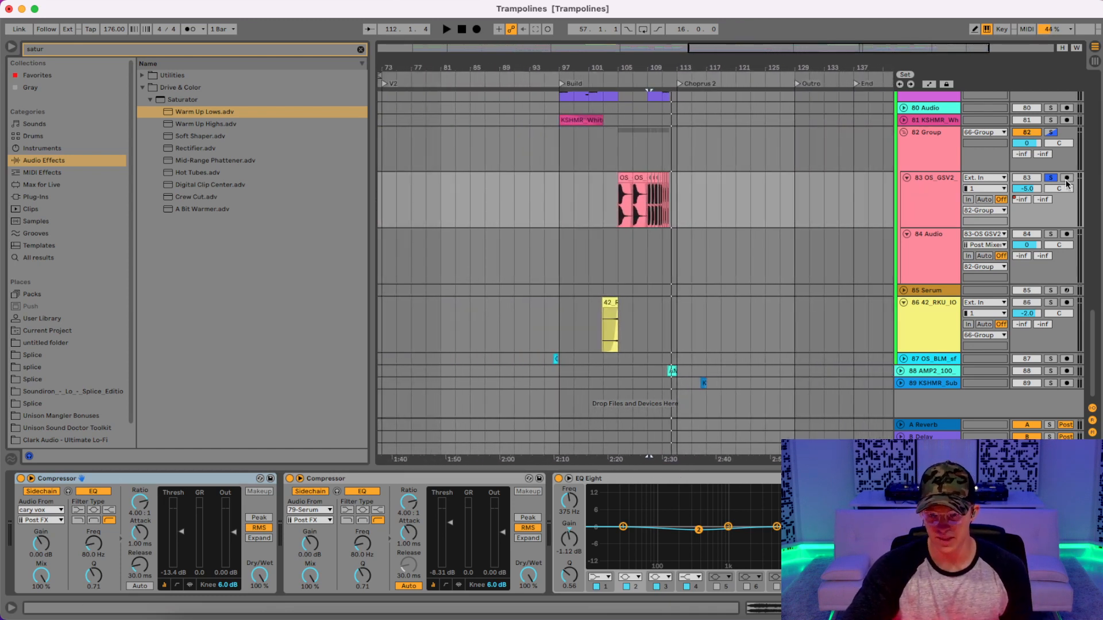
- Unsolo track 83 and play the second build with all tracks up to Chorus 2
{"action": "left_click", "coordinate": [1050, 178]}
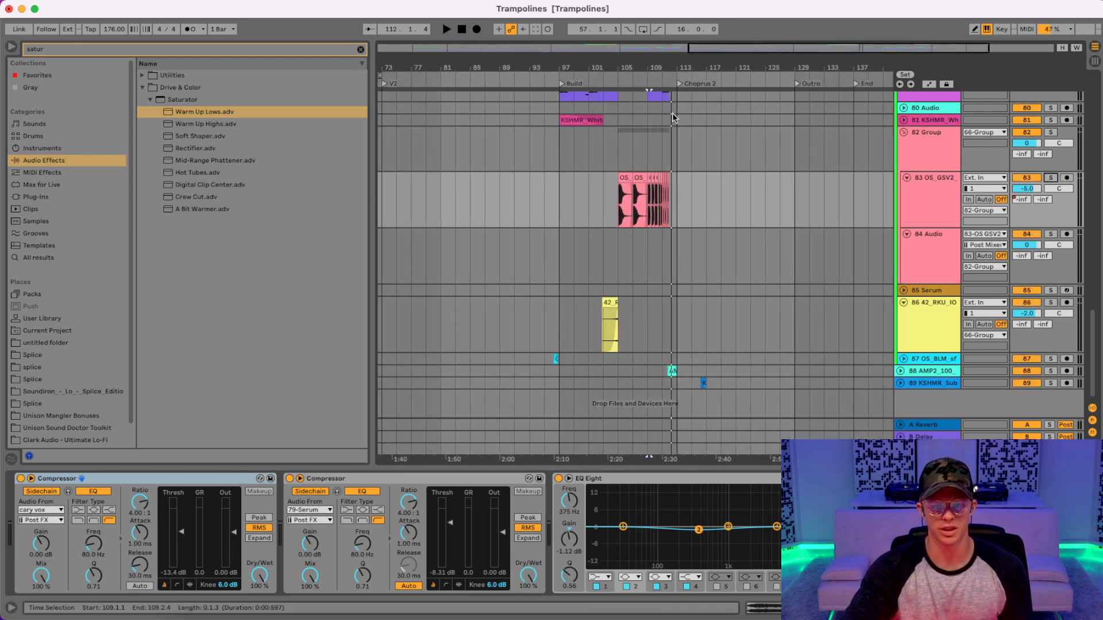
{"action": "left_click", "coordinate": [610, 78]}
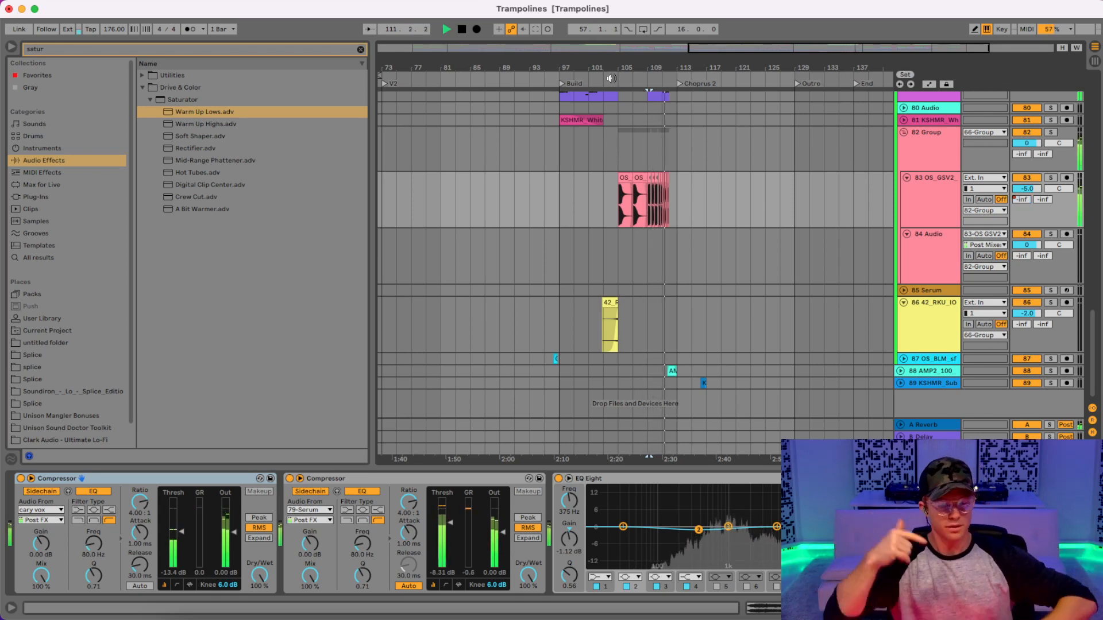
{"action": "key", "text": "space"}
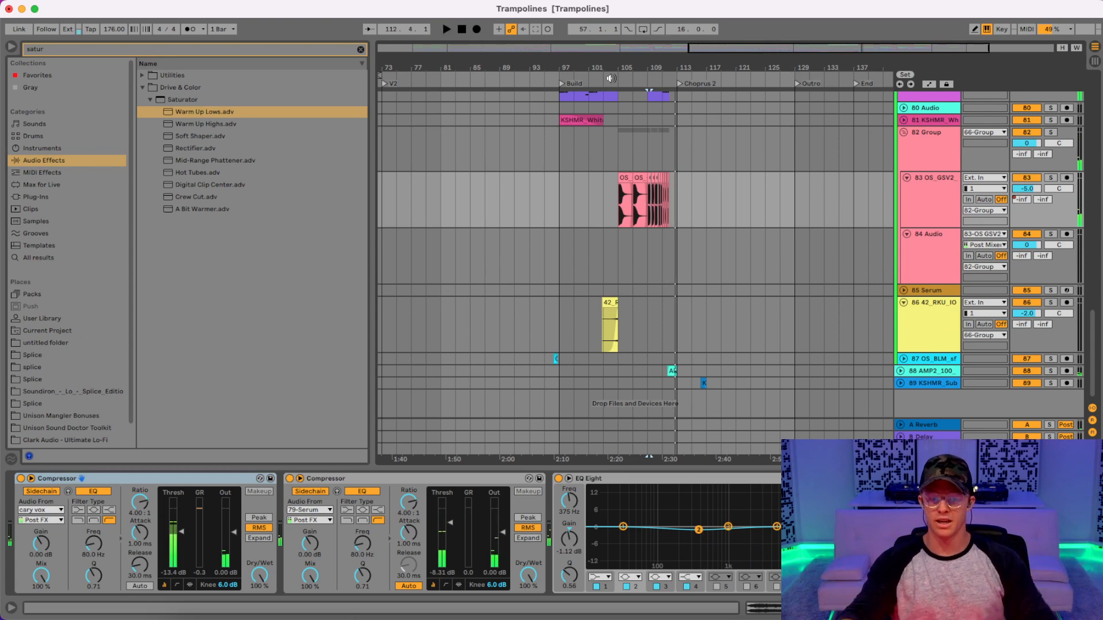
- Unfold track 88, deactivate its AMP2_100 clip before Chorus 2 and play the end of the build without it
{"action": "left_click_drag", "start_coordinate": [676, 68], "coordinate": [682, 132]}
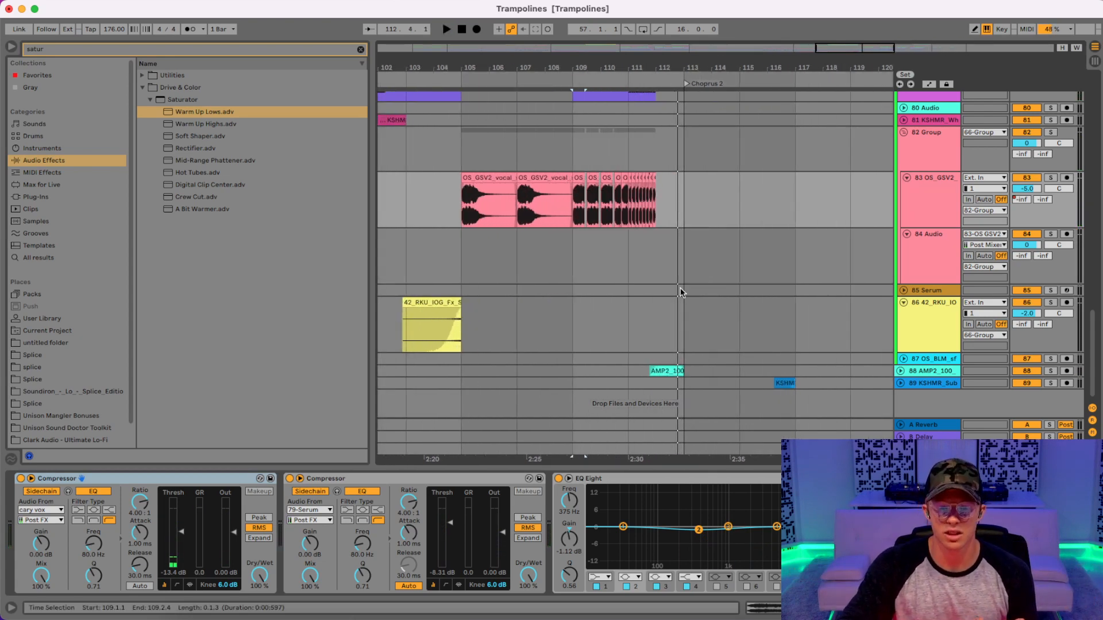
{"action": "left_click", "coordinate": [900, 371]}
{"action": "scroll", "coordinate": [747, 344], "scroll_direction": "down", "scroll_amount": 2}
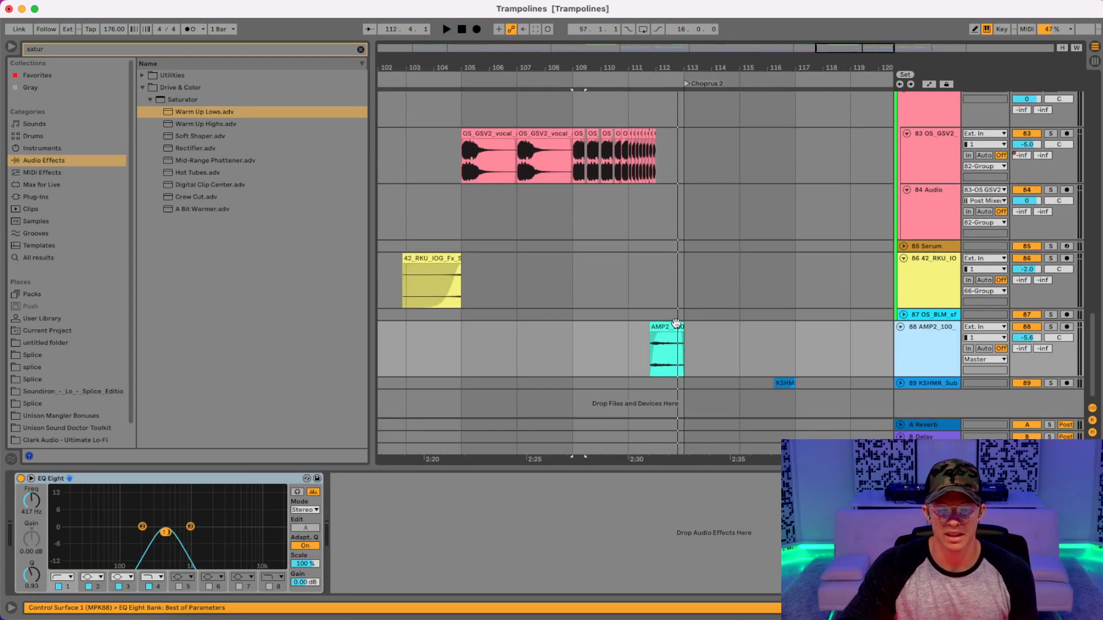
{"action": "left_click", "coordinate": [668, 325]}
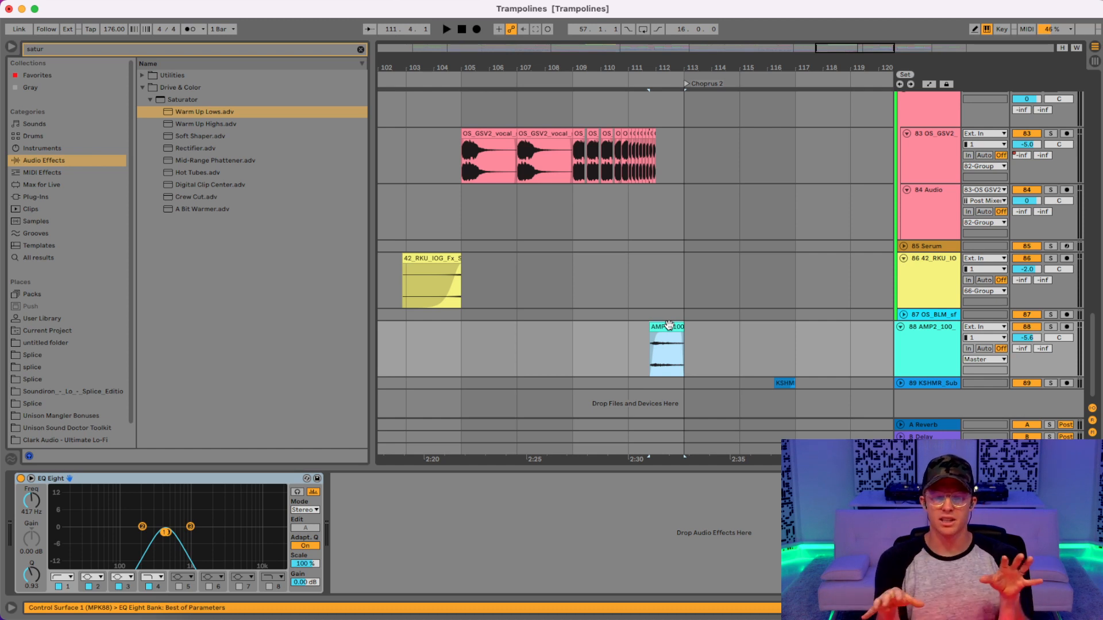
{"action": "key", "text": "0"}
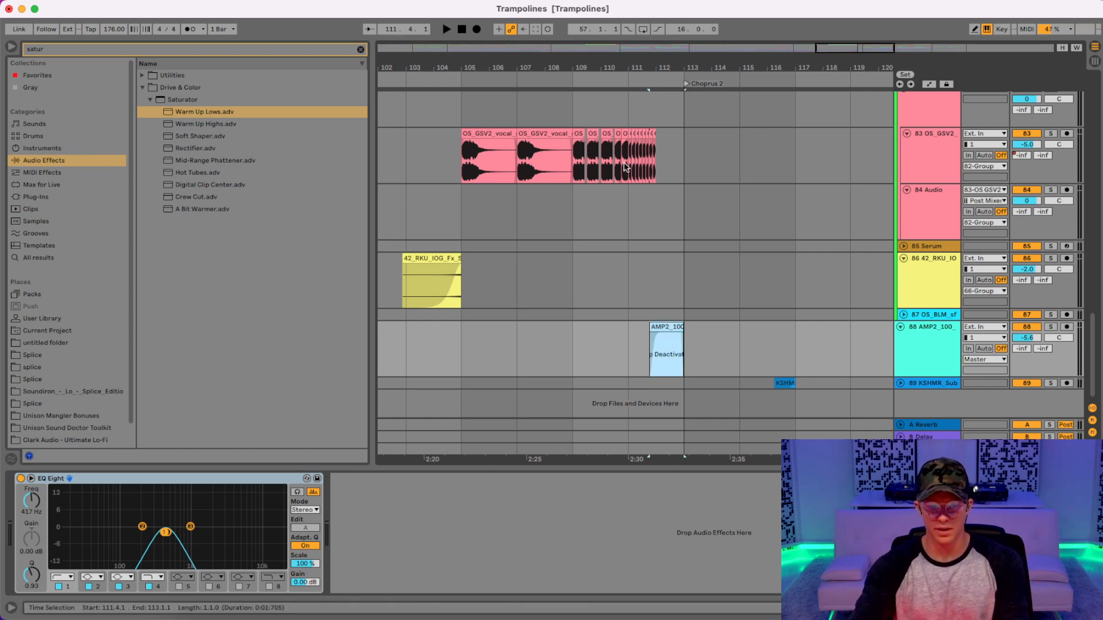
{"action": "left_click", "coordinate": [587, 79]}
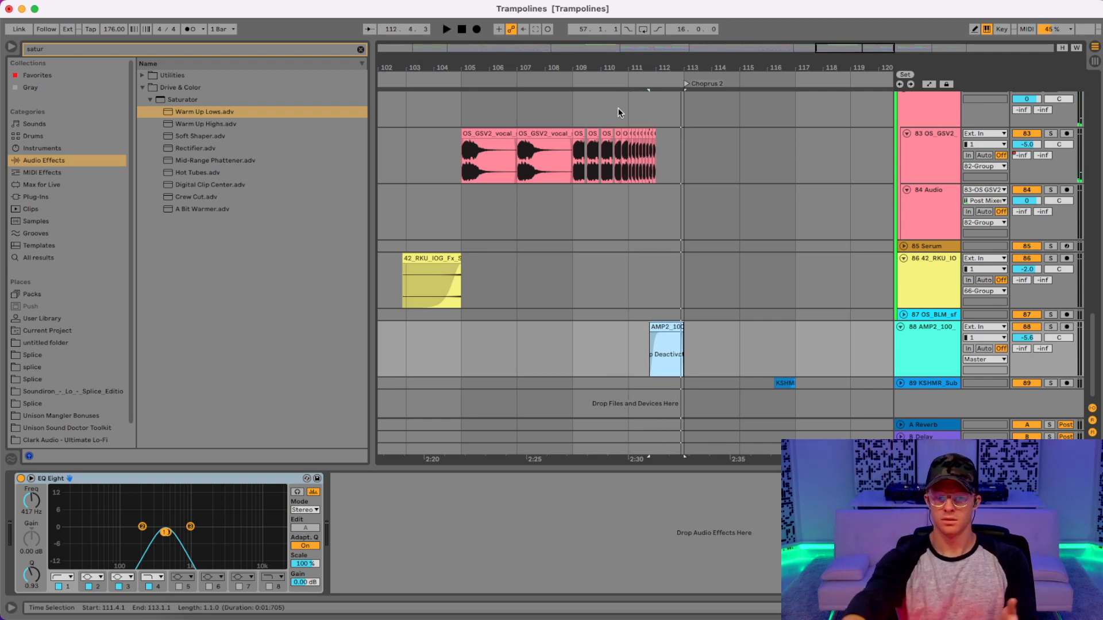
- Reactivate the AMP2_100 clip on track 88 and replay the end of the build with it
{"action": "key", "text": "0"}
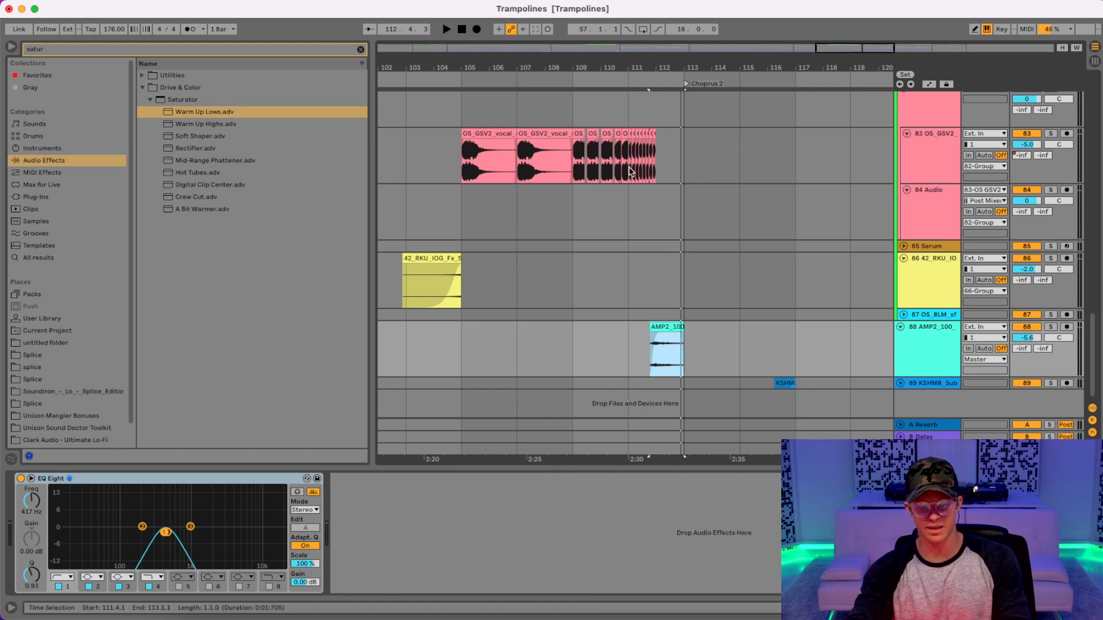
{"action": "left_click", "coordinate": [629, 84]}
{"action": "left_click", "coordinate": [636, 82]}
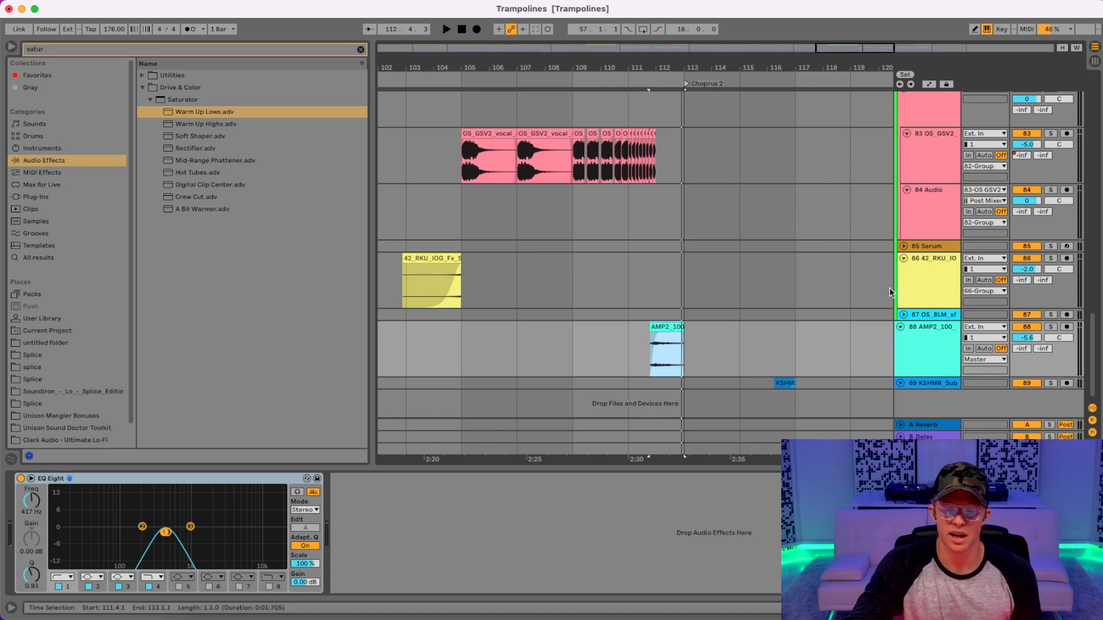
- Fold track 88 and bring the whole arrangement back into view
{"action": "left_click", "coordinate": [899, 327]}
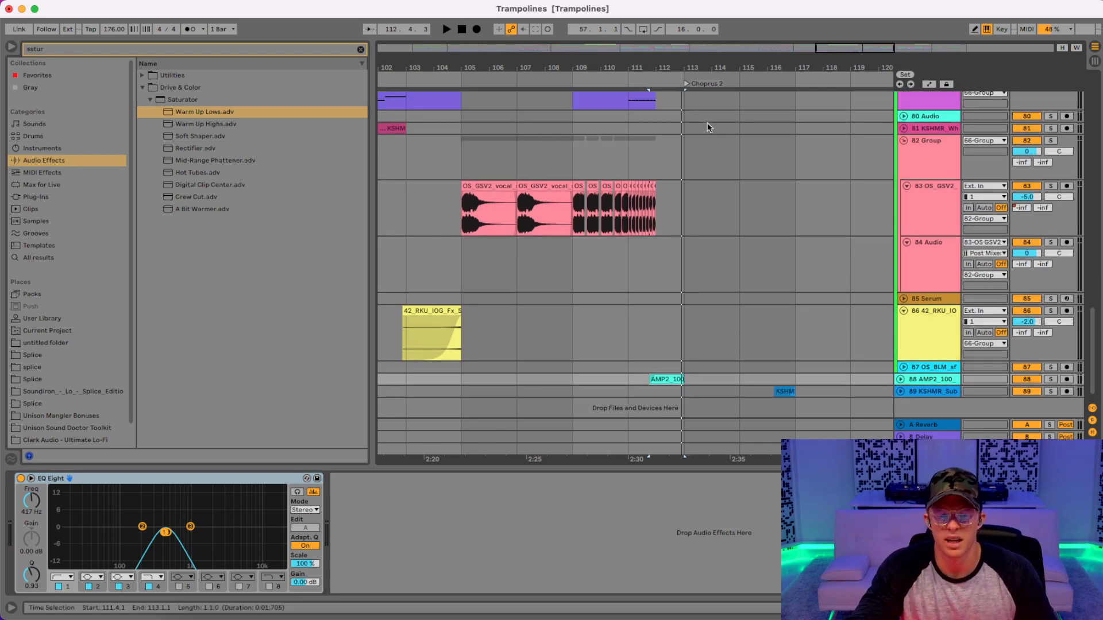
{"action": "scroll", "coordinate": [826, 189], "scroll_direction": "up", "scroll_amount": 4}
{"action": "left_click_drag", "start_coordinate": [701, 69], "coordinate": [701, 17]}
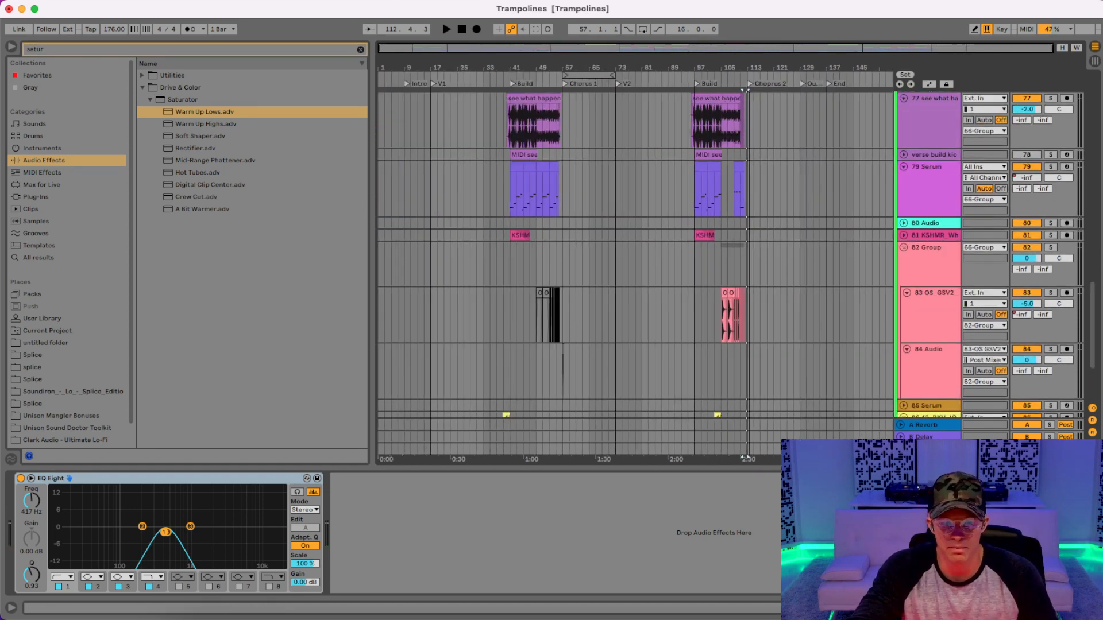
- Set the fixed grid to 1 Bar and select bars 105 to 113 across 82 Group and track 83
{"action": "right_click", "coordinate": [776, 197]}
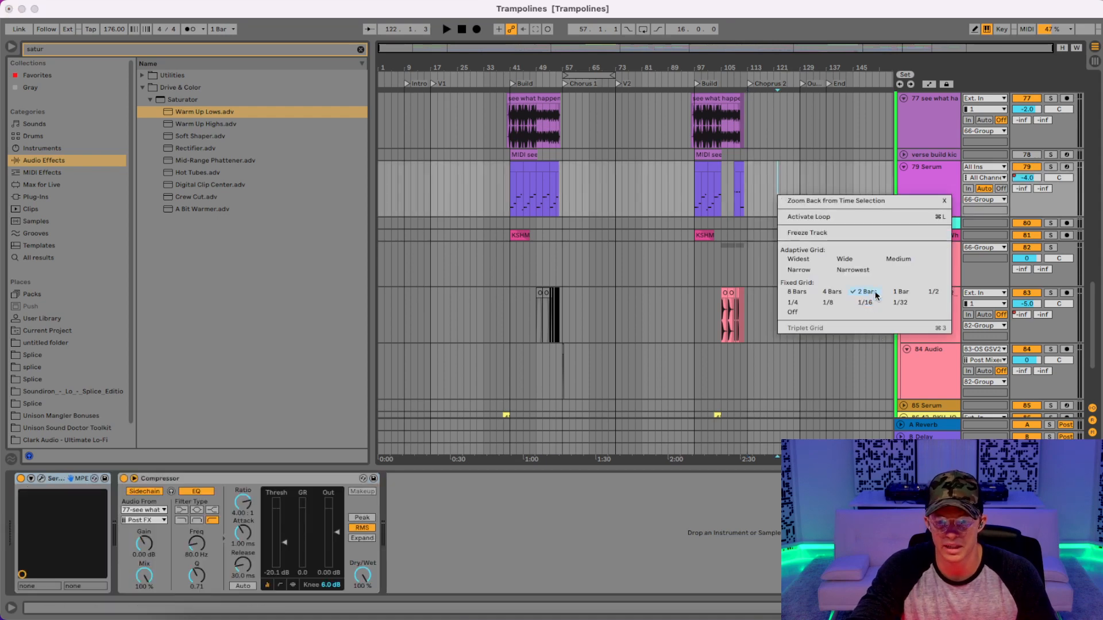
{"action": "left_click", "coordinate": [894, 293]}
{"action": "left_click_drag", "start_coordinate": [748, 70], "coordinate": [608, 351]}
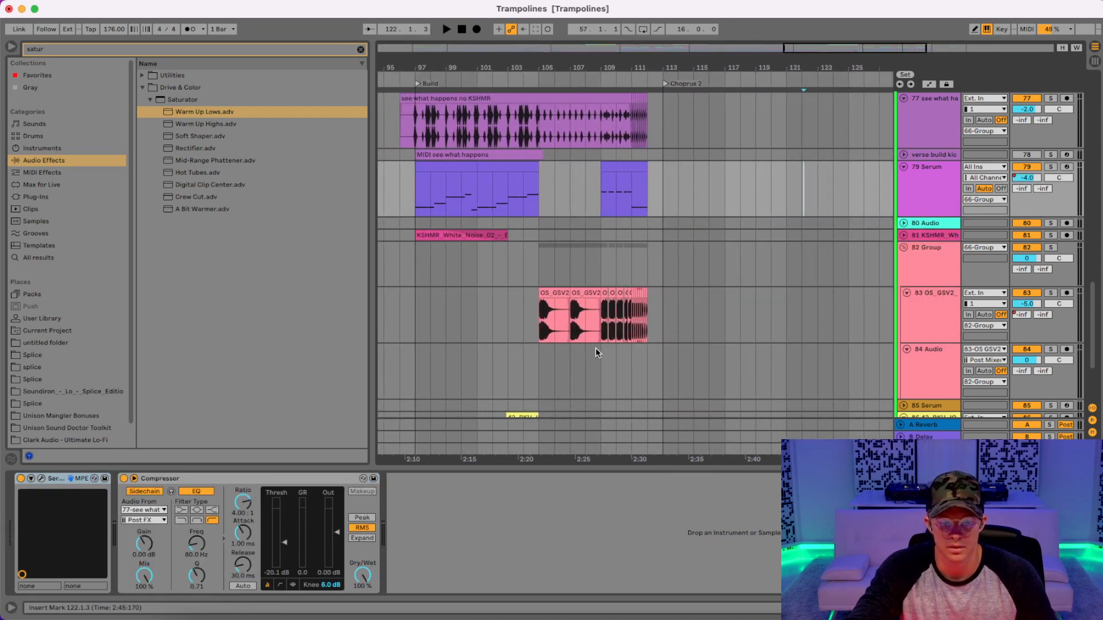
{"action": "left_click_drag", "start_coordinate": [542, 276], "coordinate": [663, 320]}
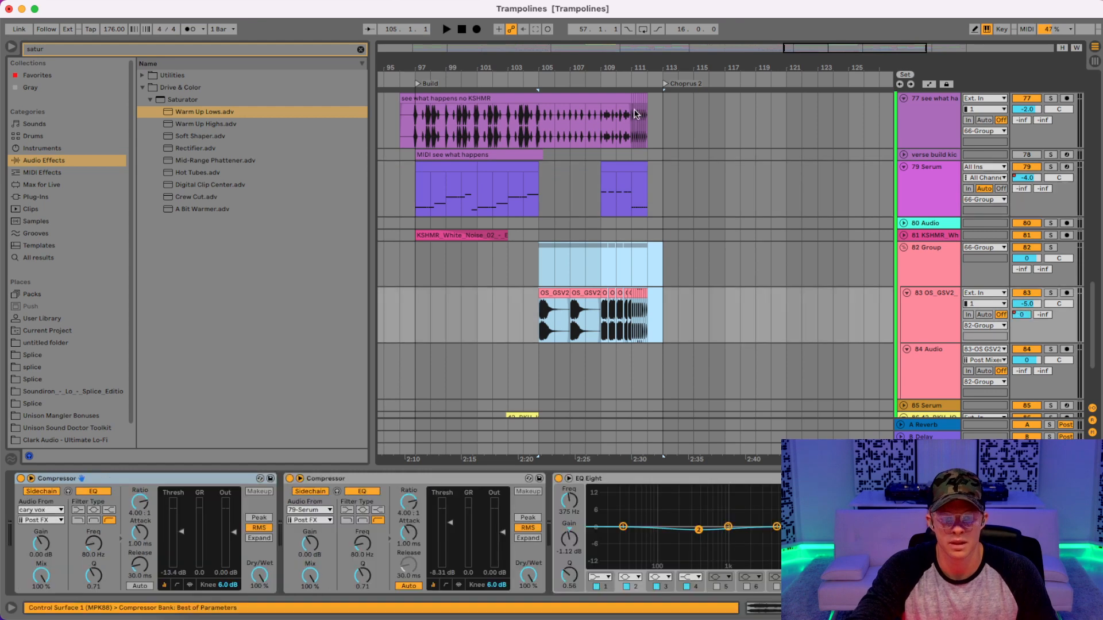
- Unfold the sphinx kick track 71 and the BQ_cymbal track 67
{"action": "scroll", "coordinate": [629, 203], "scroll_direction": "up", "scroll_amount": 5}
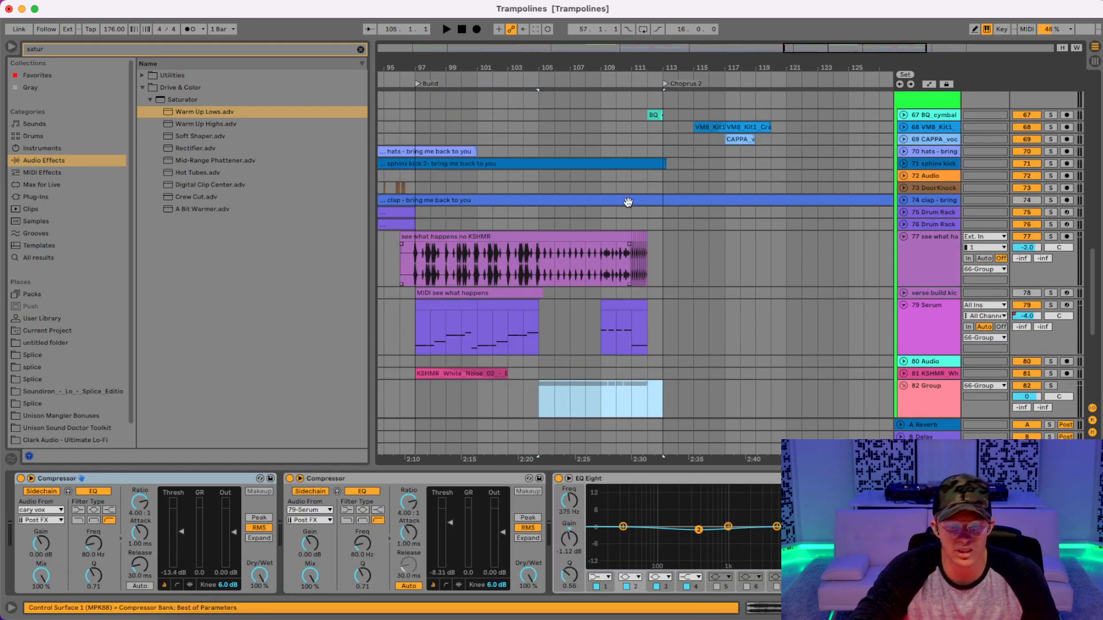
{"action": "left_click", "coordinate": [904, 165]}
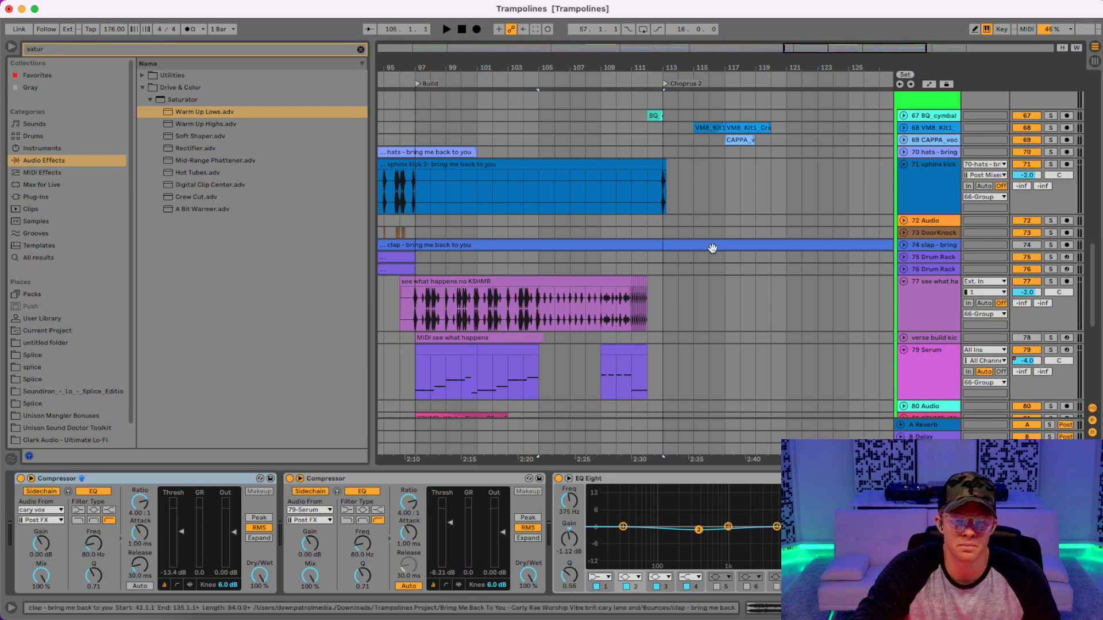
{"action": "scroll", "coordinate": [703, 250], "scroll_direction": "up", "scroll_amount": 8}
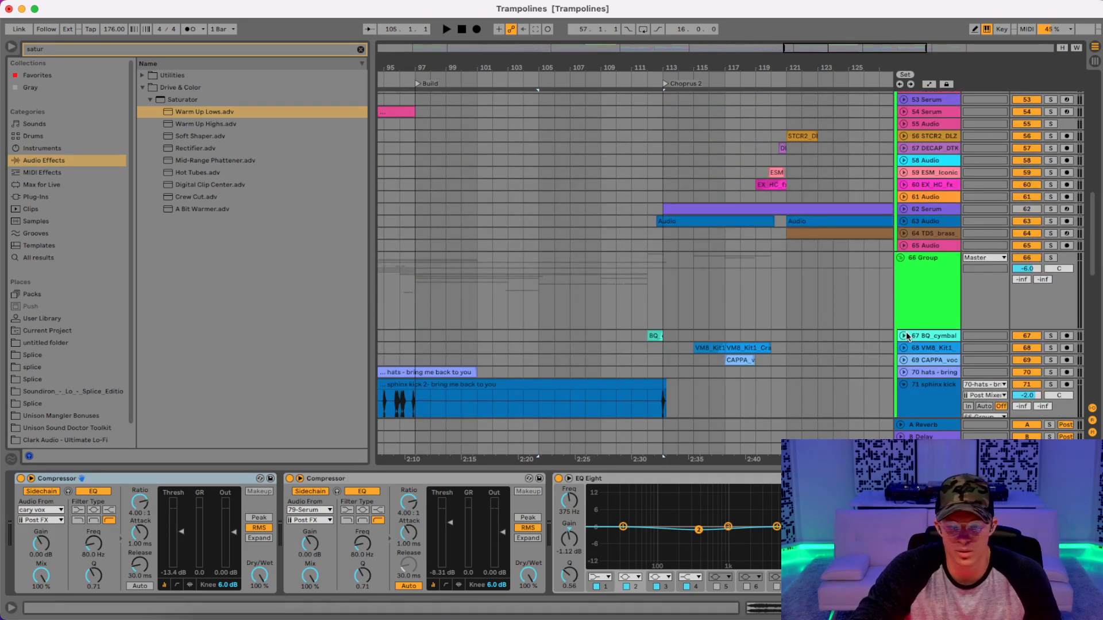
{"action": "left_click", "coordinate": [903, 336]}
- Solo track 67 and play its BQ_cymbal_reverse_uplift.wav clip just before Chorus 2
{"action": "scroll", "coordinate": [676, 188], "scroll_direction": "down", "scroll_amount": 6}
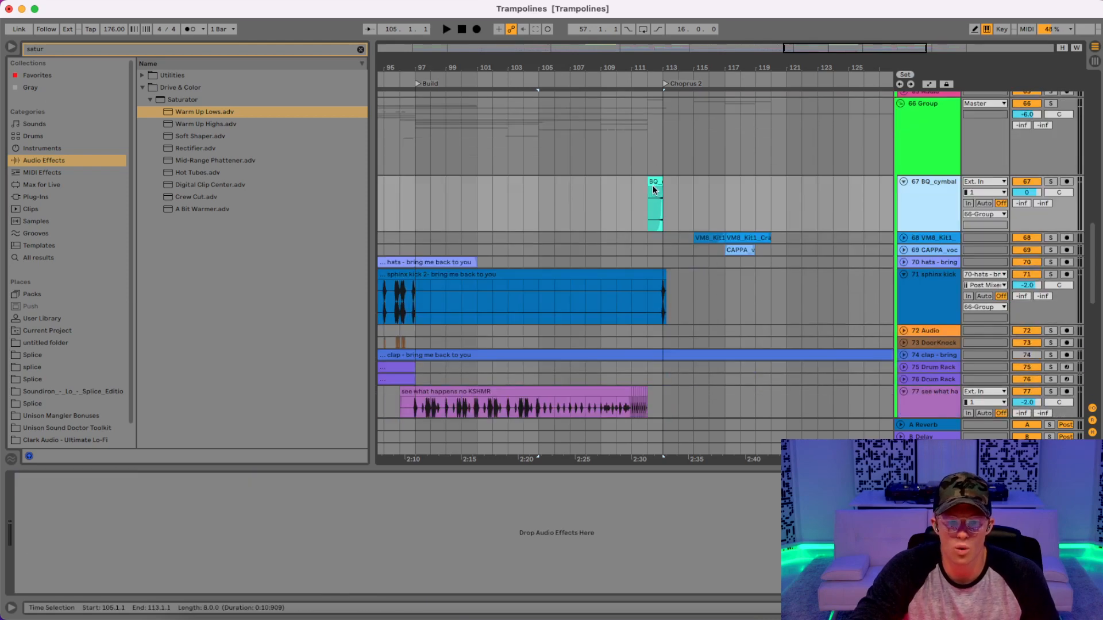
{"action": "left_click", "coordinate": [652, 191]}
{"action": "key", "text": "z"}
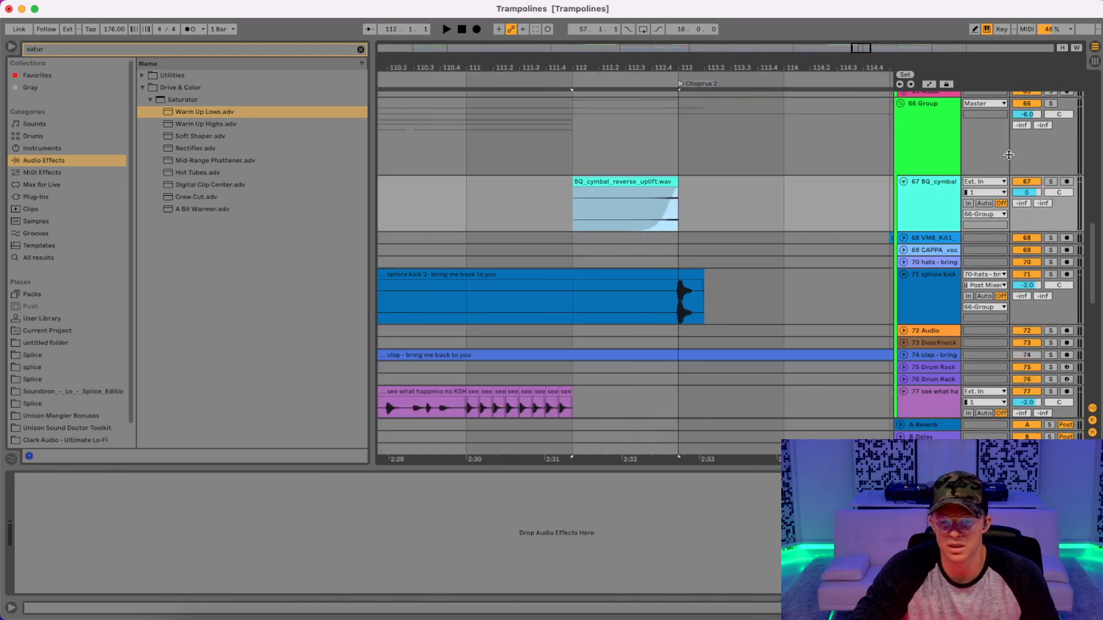
{"action": "left_click", "coordinate": [1049, 182]}
{"action": "left_click", "coordinate": [574, 210]}
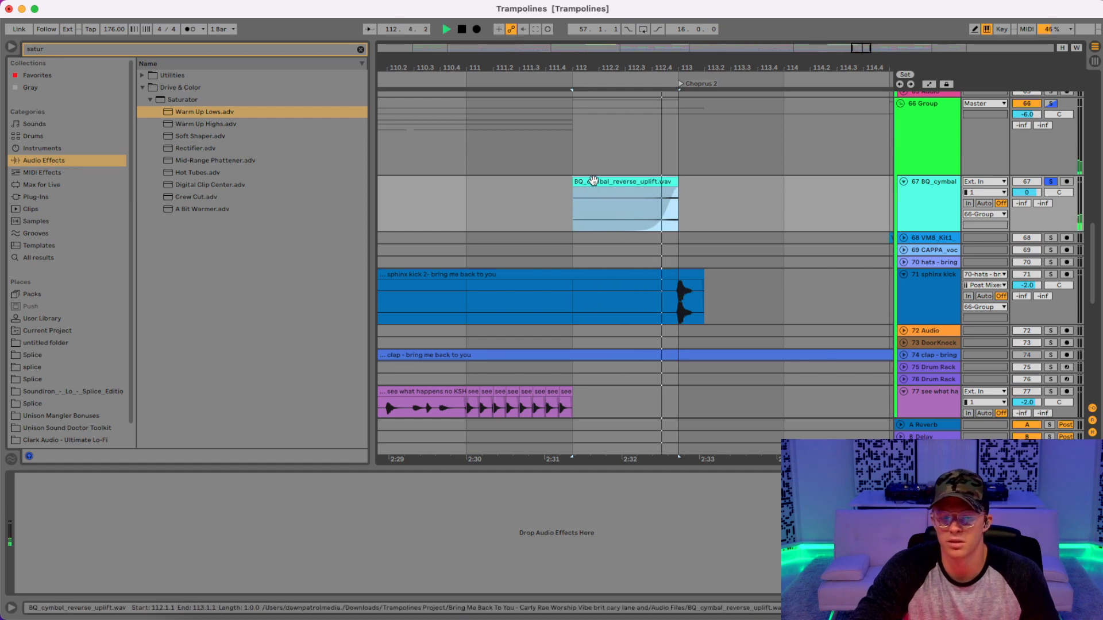
{"action": "key", "text": "space"}
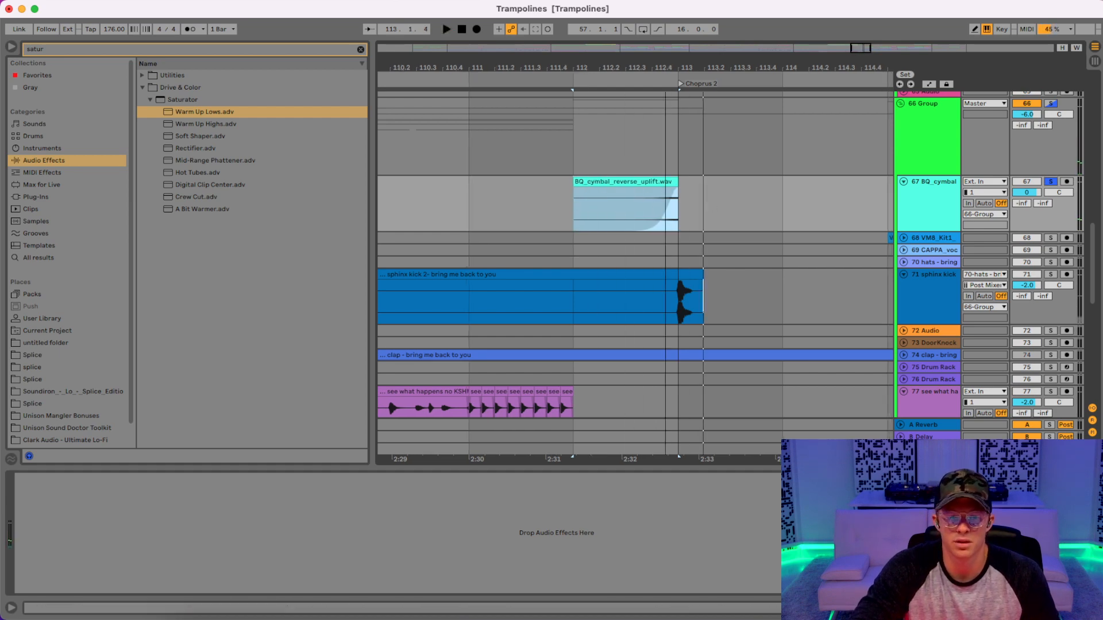
- Clear the solos on track 67 and 66 Group and look over the tracks around the start of Chorus 2
{"action": "left_click_drag", "start_coordinate": [665, 68], "coordinate": [665, 37]}
{"action": "scroll", "coordinate": [680, 190], "scroll_direction": "up", "scroll_amount": 20}
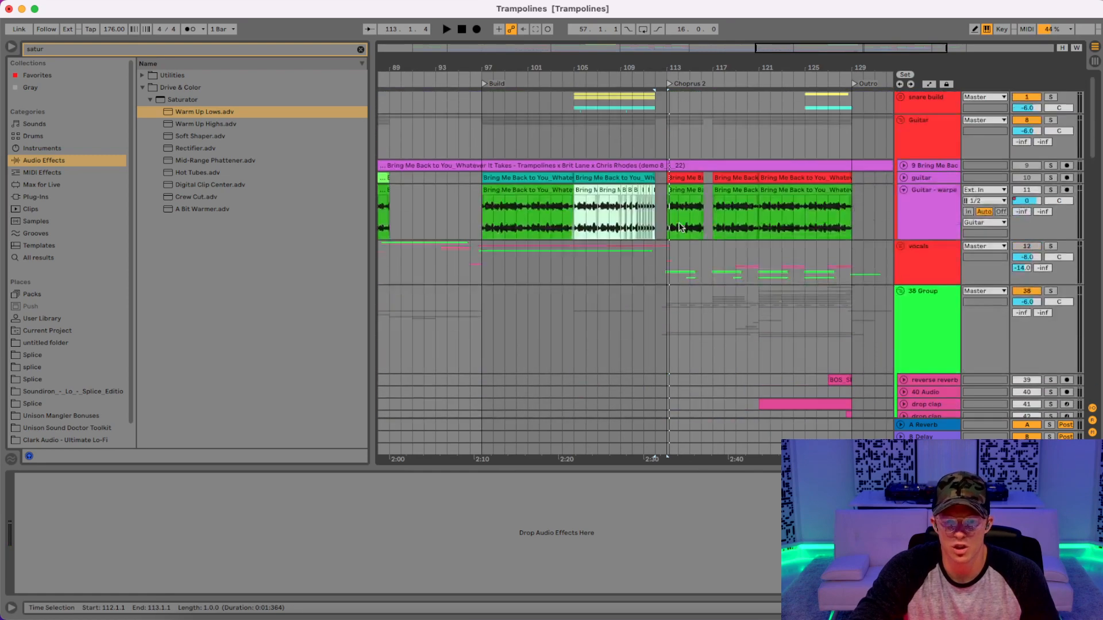
{"action": "left_click_drag", "start_coordinate": [669, 69], "coordinate": [669, 98]}
{"action": "scroll", "coordinate": [688, 242], "scroll_direction": "down", "scroll_amount": 20}
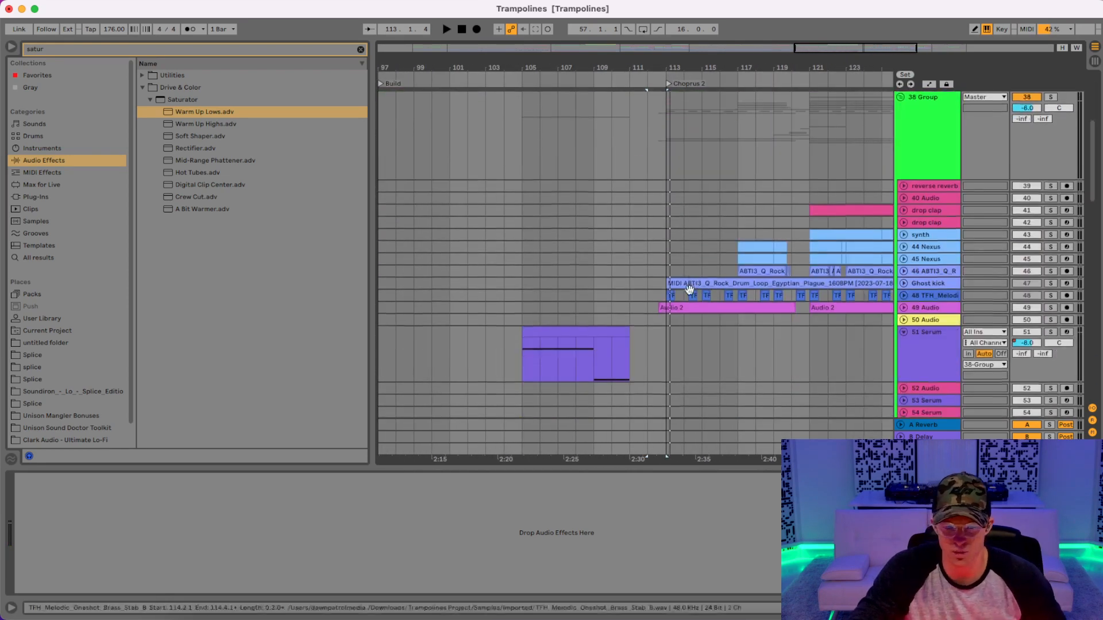
{"action": "scroll", "coordinate": [689, 293], "scroll_direction": "up", "scroll_amount": 5}
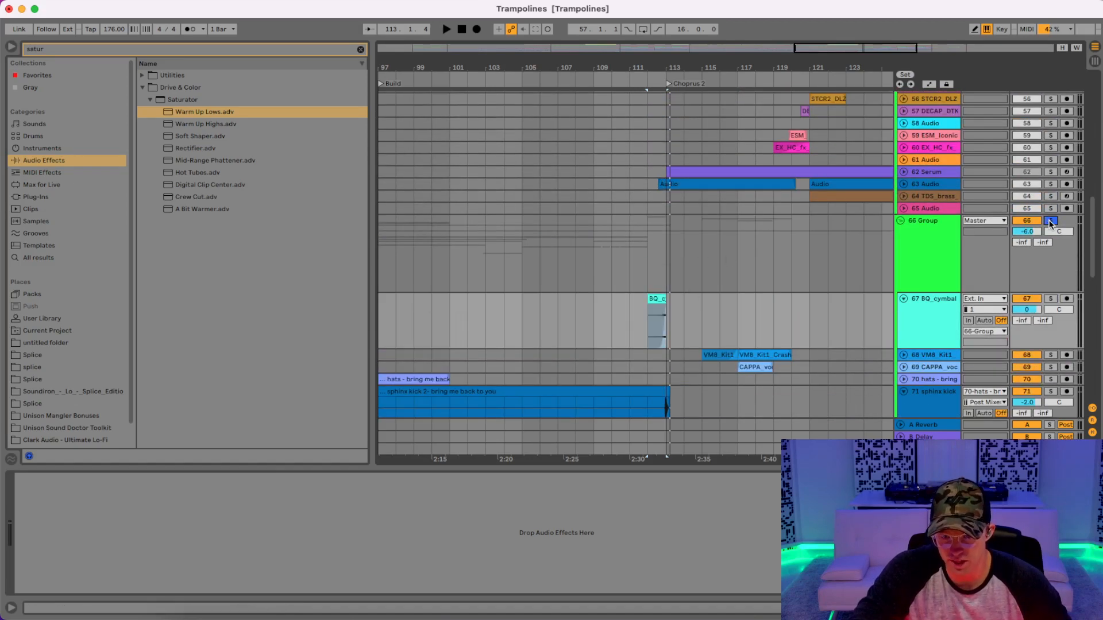
{"action": "left_click", "coordinate": [902, 184]}
{"action": "left_click", "coordinate": [903, 184]}
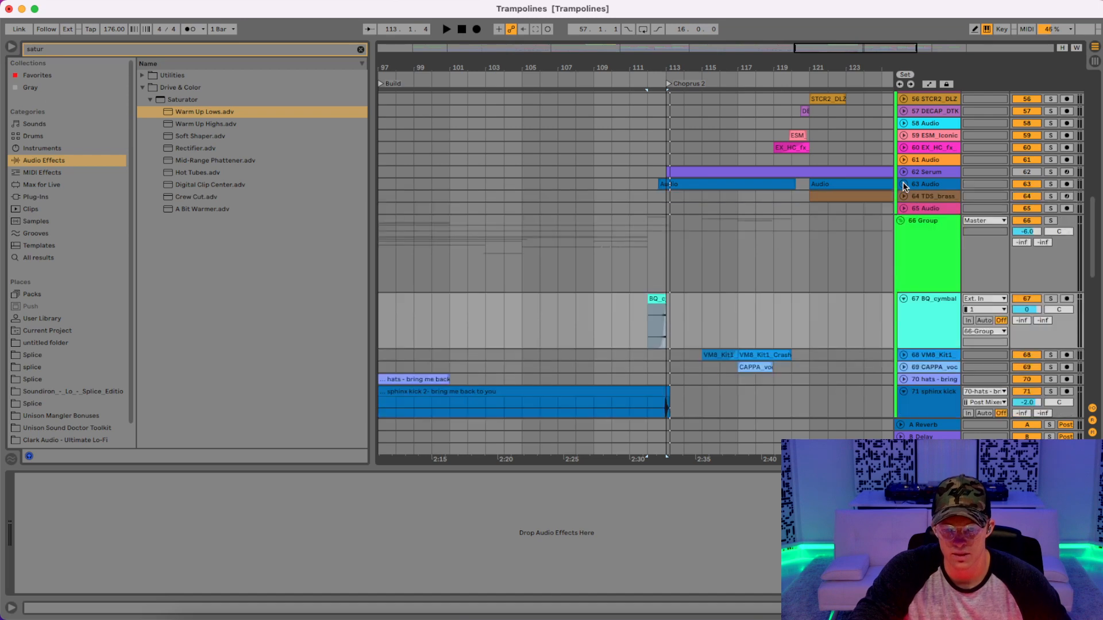
{"action": "scroll", "coordinate": [722, 260], "scroll_direction": "down", "scroll_amount": 8}
{"action": "scroll", "coordinate": [719, 260], "scroll_direction": "up", "scroll_amount": 4}
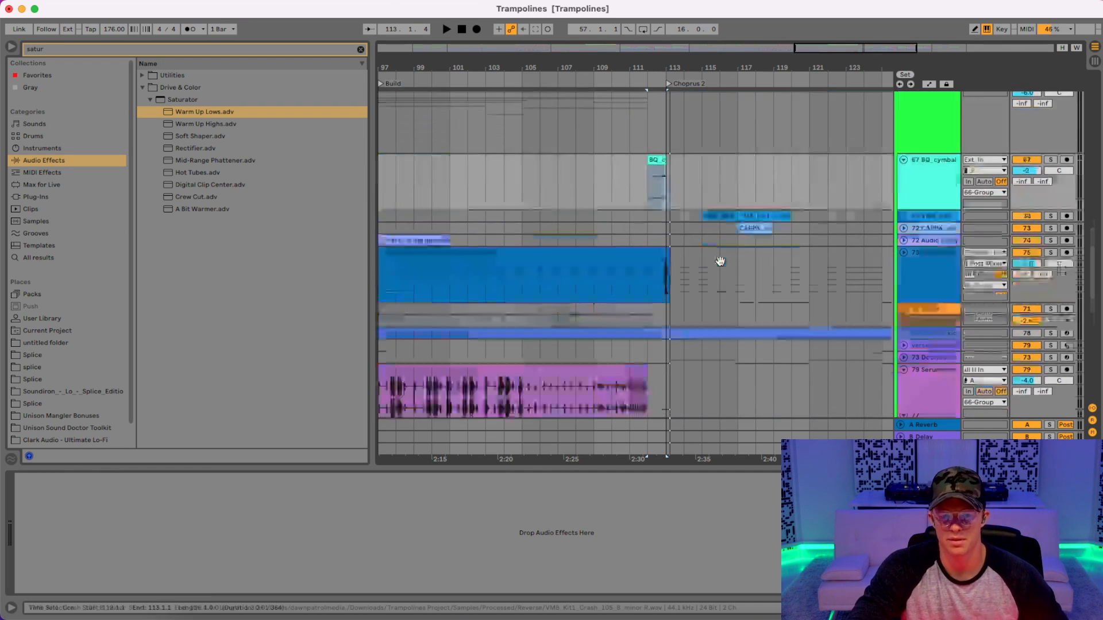
- Fold 66 Group, the Serum track 51 and 38 Group to compact the arrangement
{"action": "left_click_drag", "start_coordinate": [682, 75], "coordinate": [781, 217]}
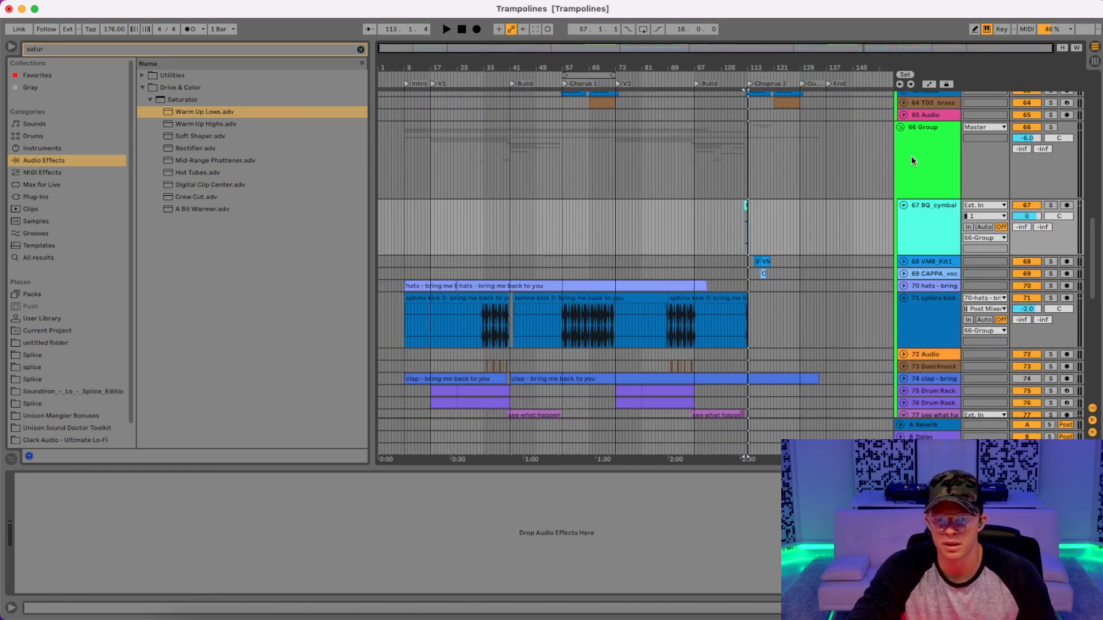
{"action": "left_click", "coordinate": [901, 128]}
{"action": "scroll", "coordinate": [910, 165], "scroll_direction": "up", "scroll_amount": 10}
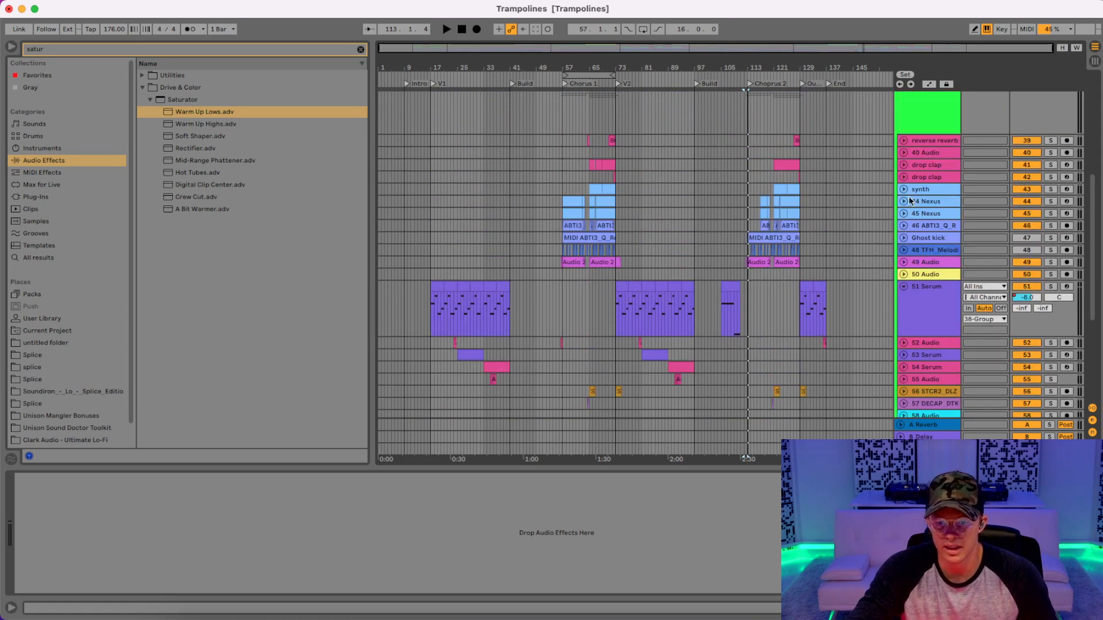
{"action": "left_click", "coordinate": [903, 286]}
{"action": "scroll", "coordinate": [911, 235], "scroll_direction": "up", "scroll_amount": 3}
{"action": "left_click", "coordinate": [900, 161]}
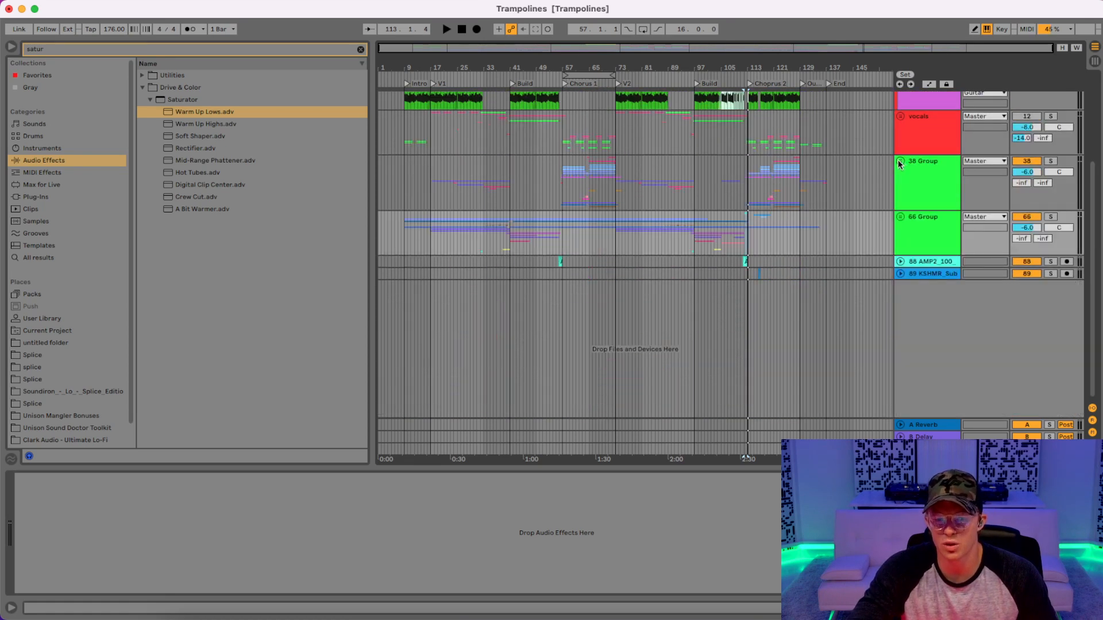
- Set the fixed grid to 2 Bars and play the transition from bar 111 into Chorus 2
{"action": "left_click_drag", "start_coordinate": [762, 67], "coordinate": [596, 137]}
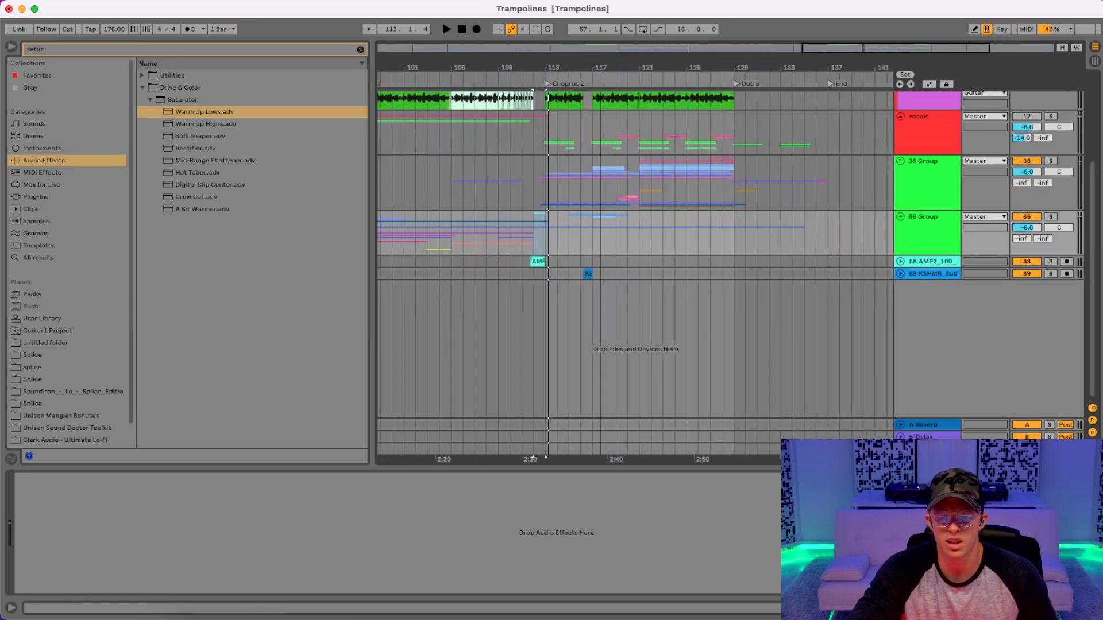
{"action": "right_click", "coordinate": [571, 246]}
{"action": "left_click", "coordinate": [660, 326]}
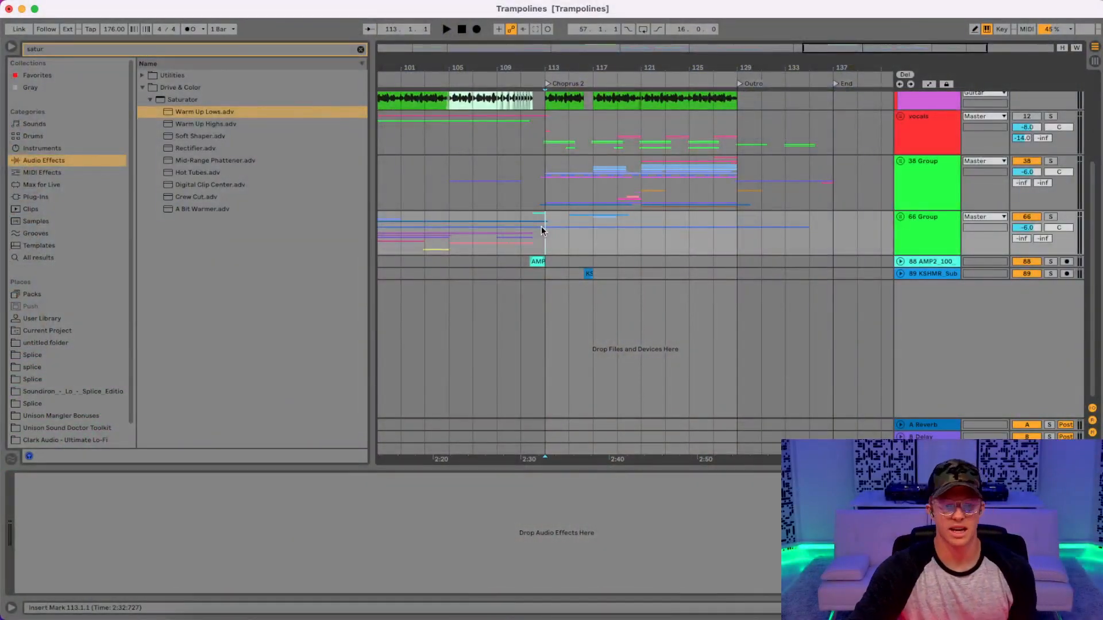
{"action": "left_click", "coordinate": [528, 228]}
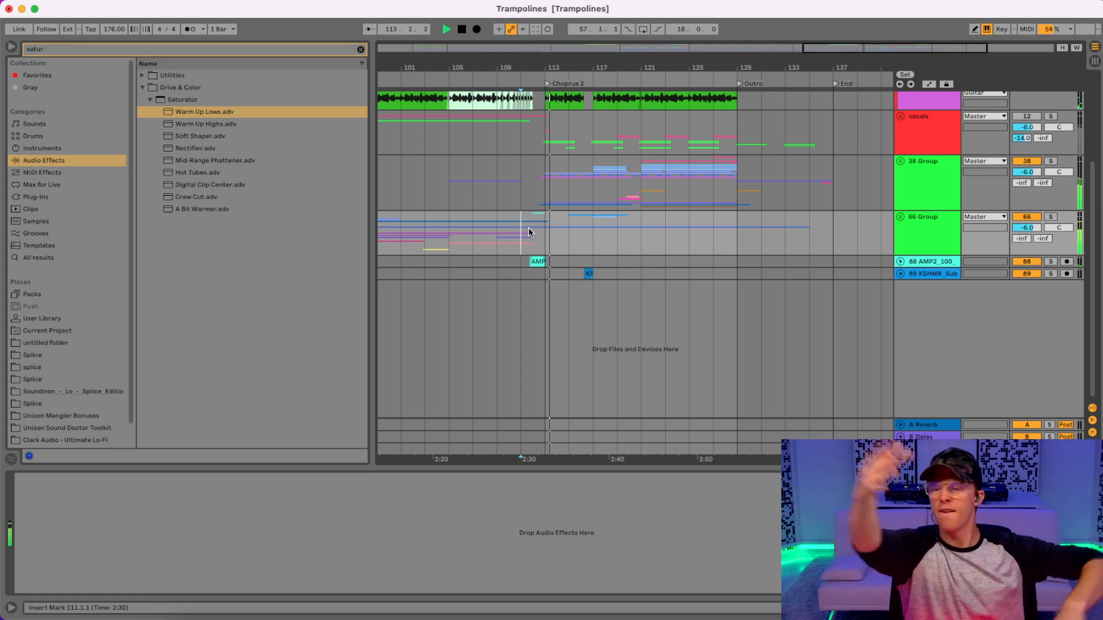
{"action": "key", "text": "space"}
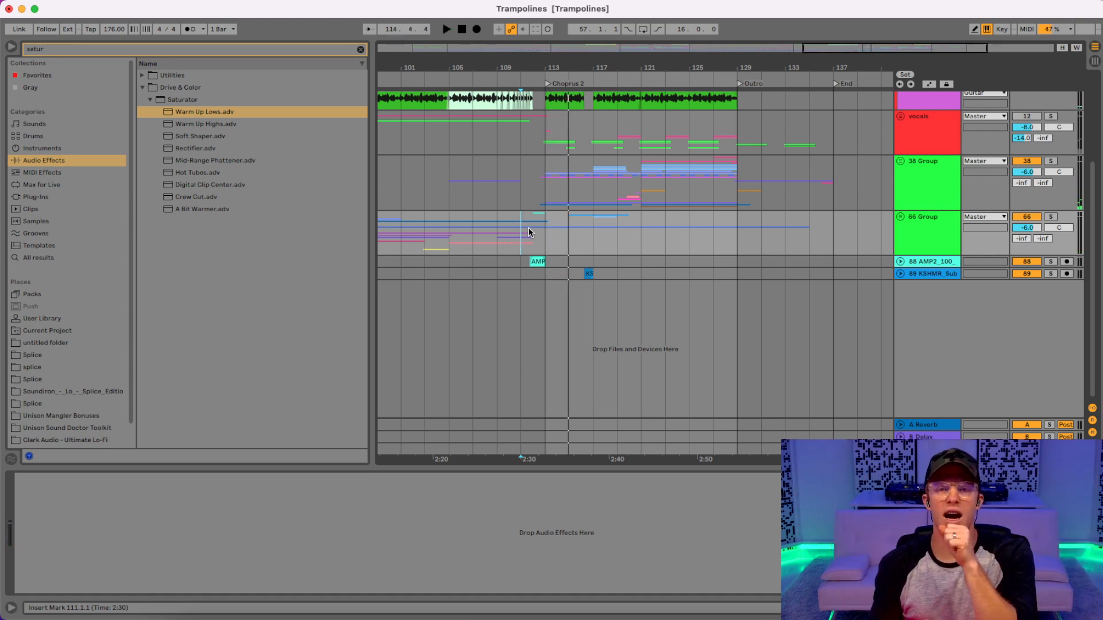
- Replay the passage from bar 111 into Chorus 2 several times, letting it run further into the chorus
{"action": "key", "text": "space"}
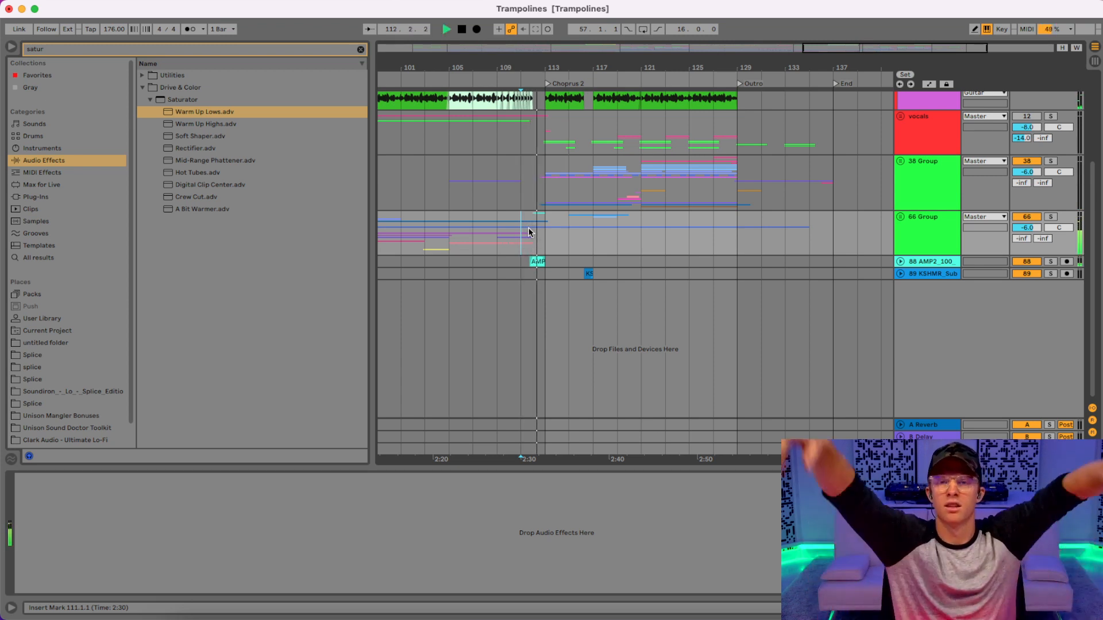
{"action": "key", "text": "space"}
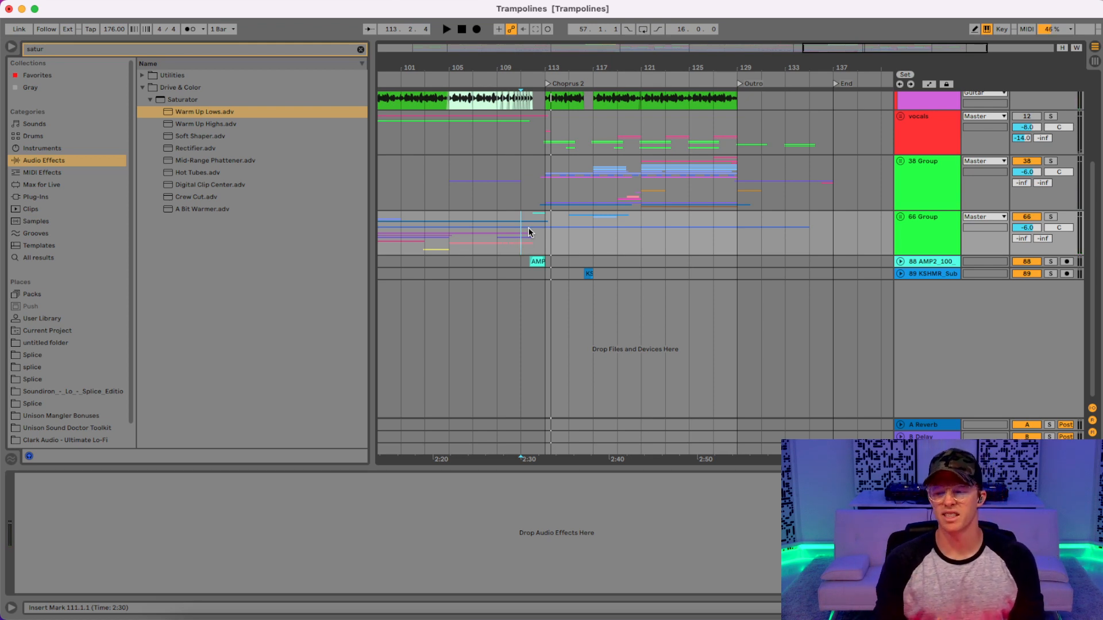
{"action": "key", "text": "space"}
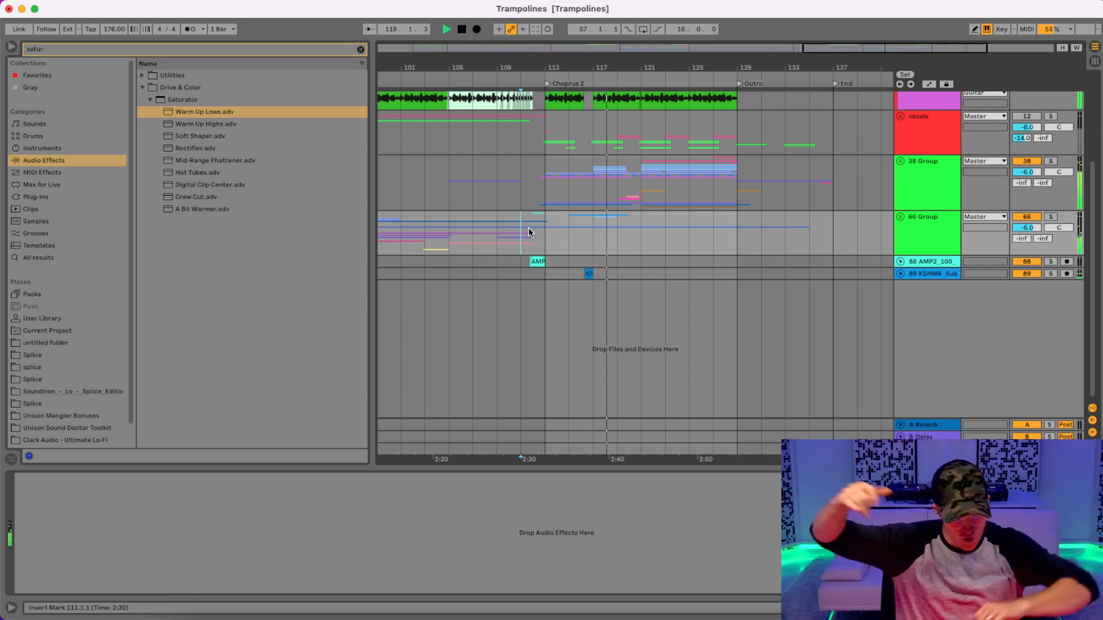
{"action": "key", "text": "space"}
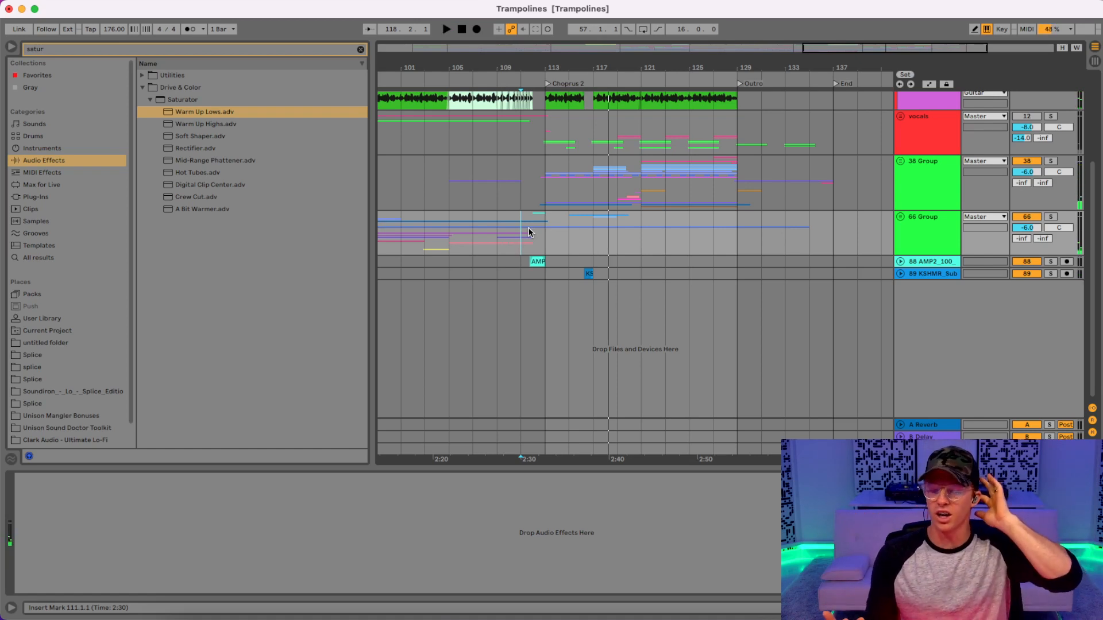
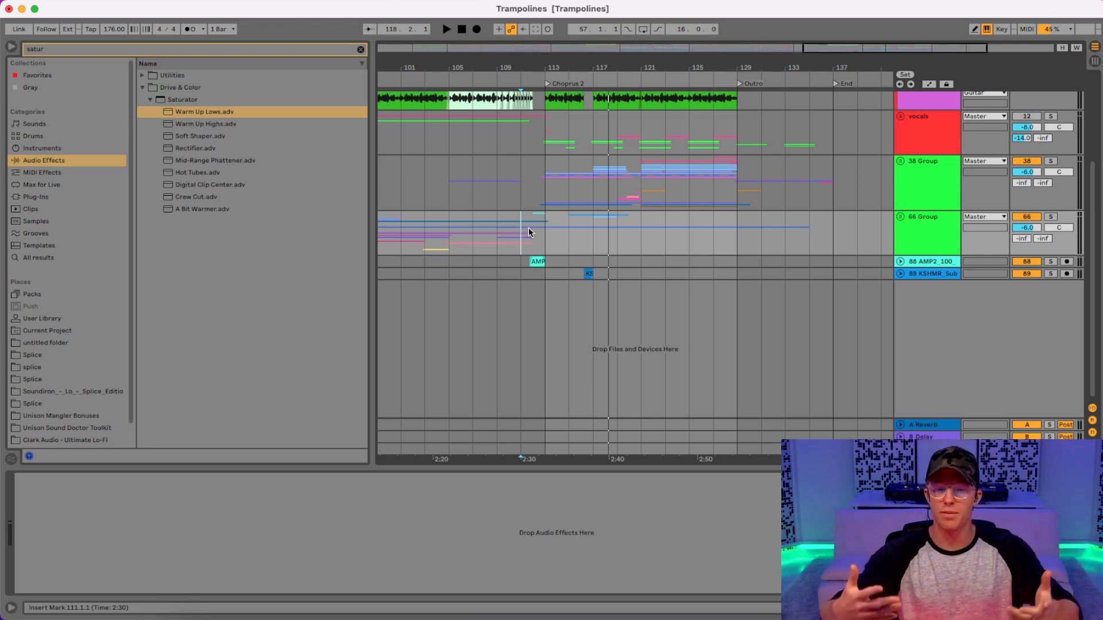
{"action": "key", "text": "space"}
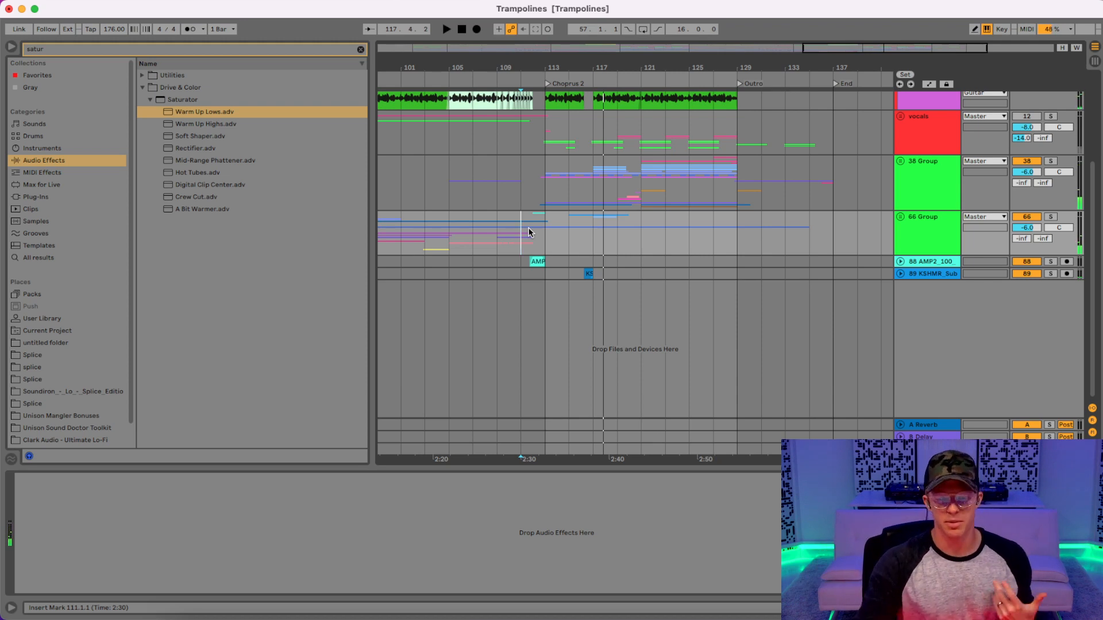
- Select bars 113 to 115 on 38 Group, and unfold the vocals group and its nested 32 Group
{"action": "left_click_drag", "start_coordinate": [547, 178], "coordinate": [568, 176]}
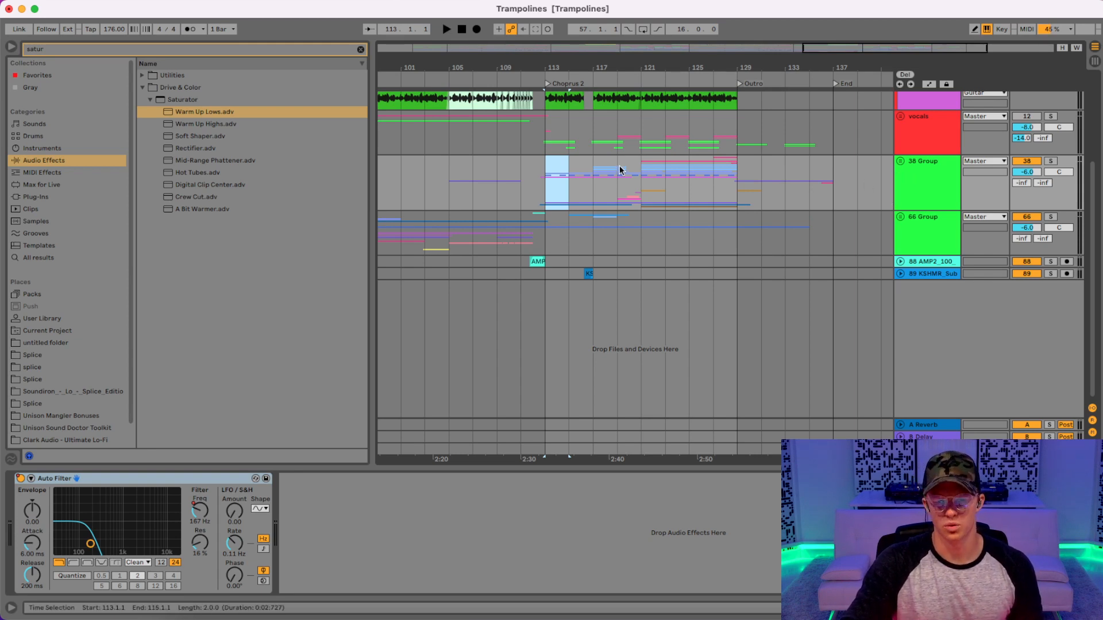
{"action": "left_click", "coordinate": [899, 117]}
{"action": "scroll", "coordinate": [811, 247], "scroll_direction": "down", "scroll_amount": 4}
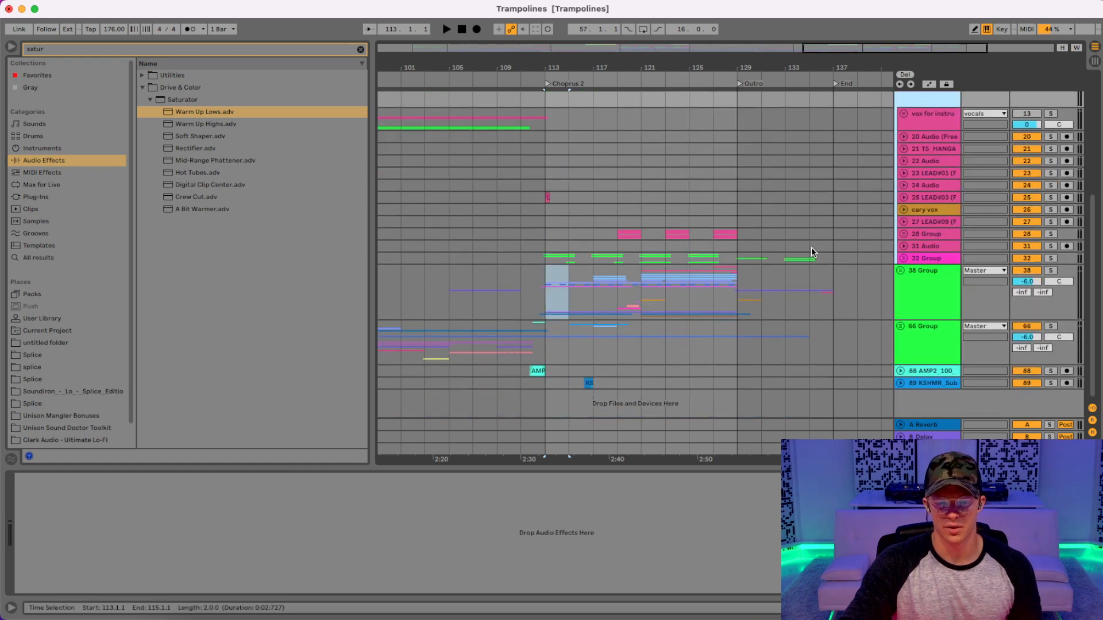
{"action": "left_click", "coordinate": [916, 258]}
{"action": "key", "text": "space"}
{"action": "left_click", "coordinate": [903, 258]}
{"action": "scroll", "coordinate": [854, 239], "scroll_direction": "down", "scroll_amount": 3}
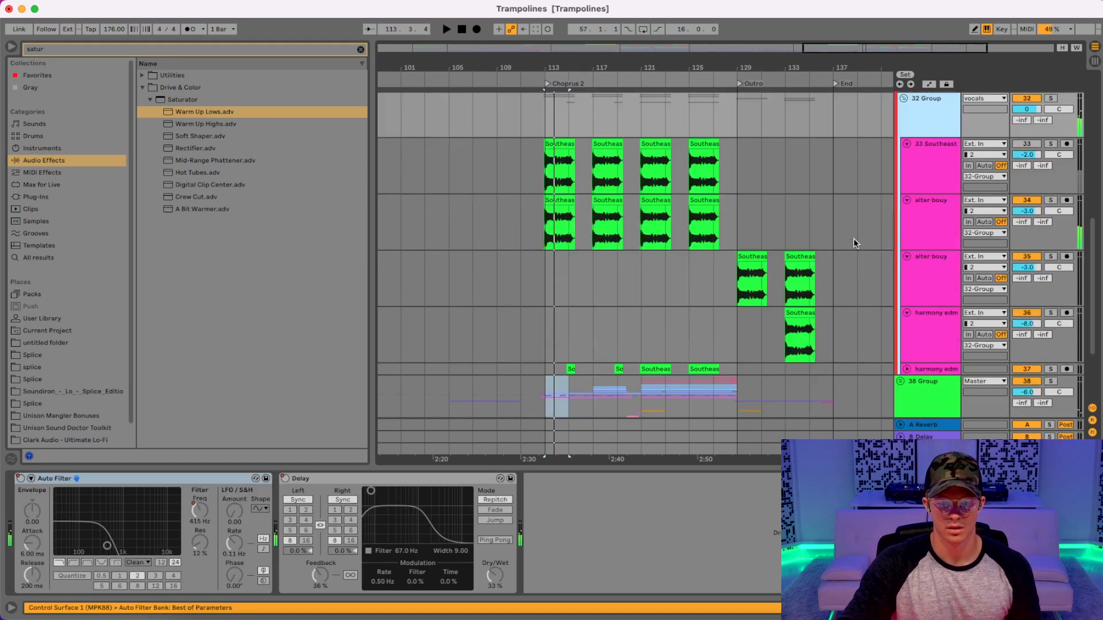
- Play the start of Chorus 2 while inspecting the effects on alter bouy track 34, and select the vocals group
{"action": "left_click", "coordinate": [935, 226]}
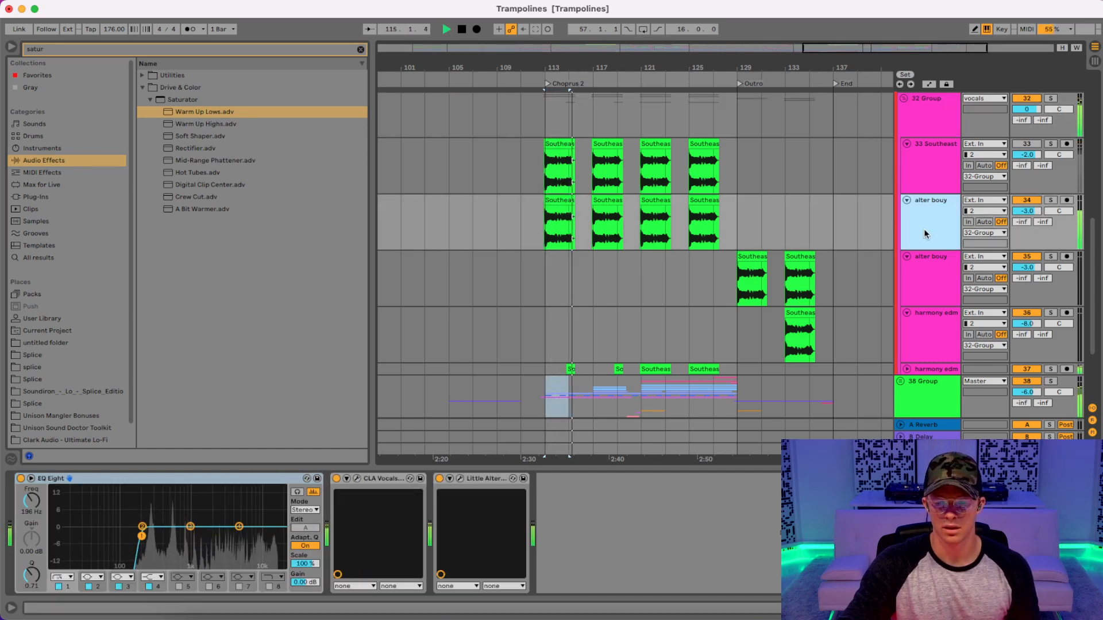
{"action": "scroll", "coordinate": [924, 230], "scroll_direction": "up", "scroll_amount": 3}
{"action": "key", "text": "space"}
{"action": "left_click", "coordinate": [923, 258]}
{"action": "scroll", "coordinate": [931, 192], "scroll_direction": "up", "scroll_amount": 2}
{"action": "left_click", "coordinate": [928, 173]}
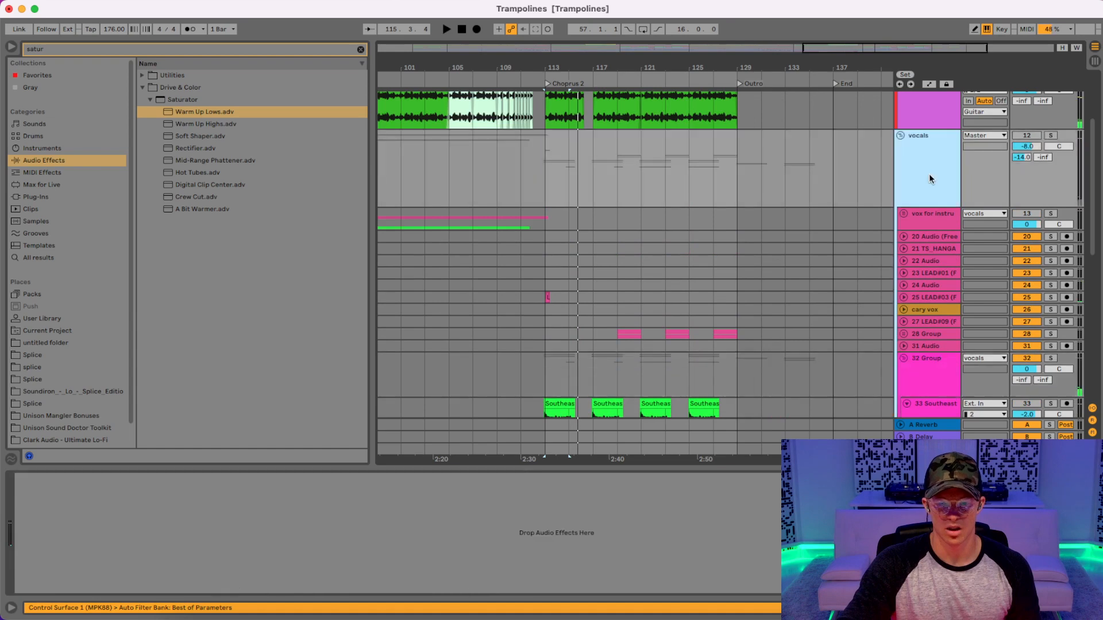
- Reselect alter bouy track 34 and play Chorus 2 from bar 113 to audition the chopped vocal clips with its effect chain
{"action": "scroll", "coordinate": [922, 284], "scroll_direction": "down", "scroll_amount": 3}
{"action": "left_click", "coordinate": [920, 237]}
{"action": "scroll", "coordinate": [919, 253], "scroll_direction": "down", "scroll_amount": 3}
{"action": "key", "text": "space"}
{"action": "left_click", "coordinate": [918, 223]}
{"action": "scroll", "coordinate": [919, 224], "scroll_direction": "down", "scroll_amount": 3}
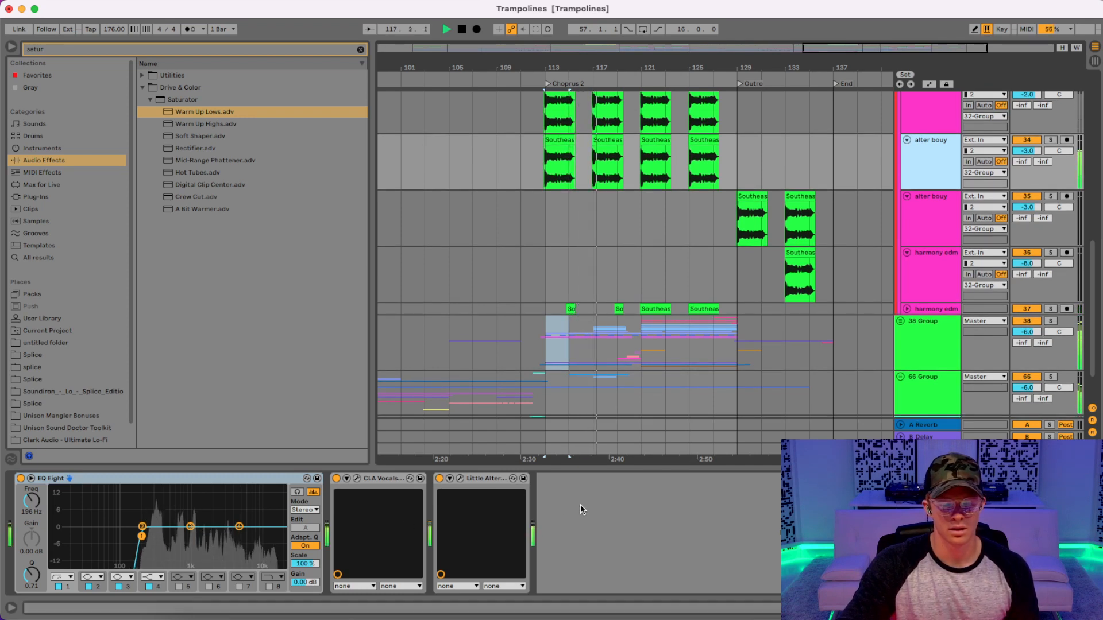
{"action": "scroll", "coordinate": [660, 309], "scroll_direction": "up", "scroll_amount": 5}
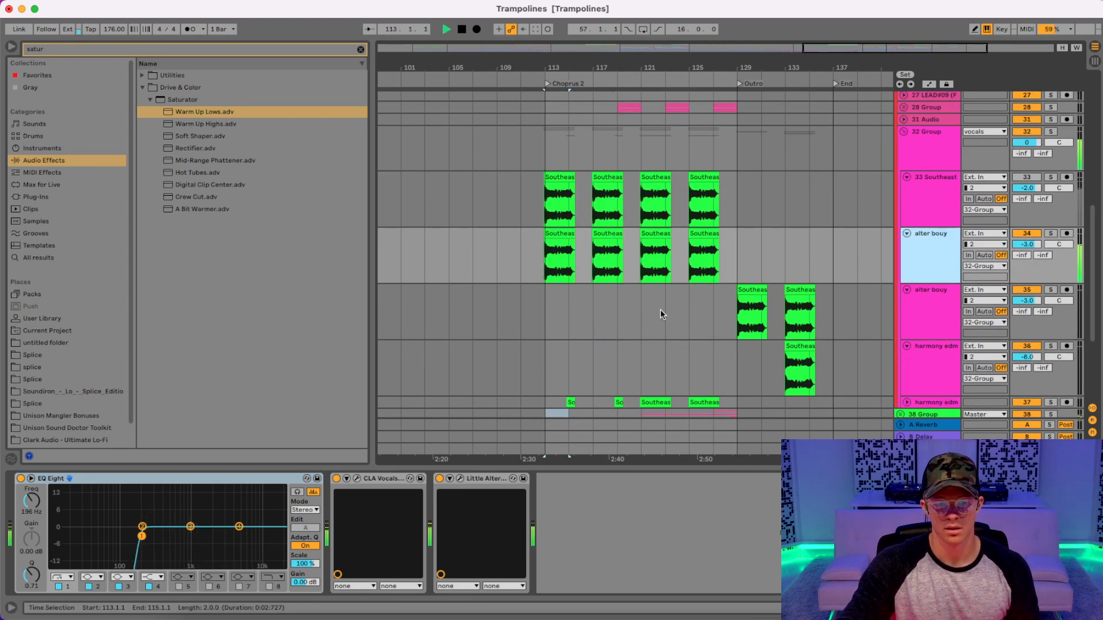
- Inspect the effects on tracks 33, 34 and 32 Group during Chorus 2 playback, and show the automation lanes
{"action": "left_click", "coordinate": [942, 204]}
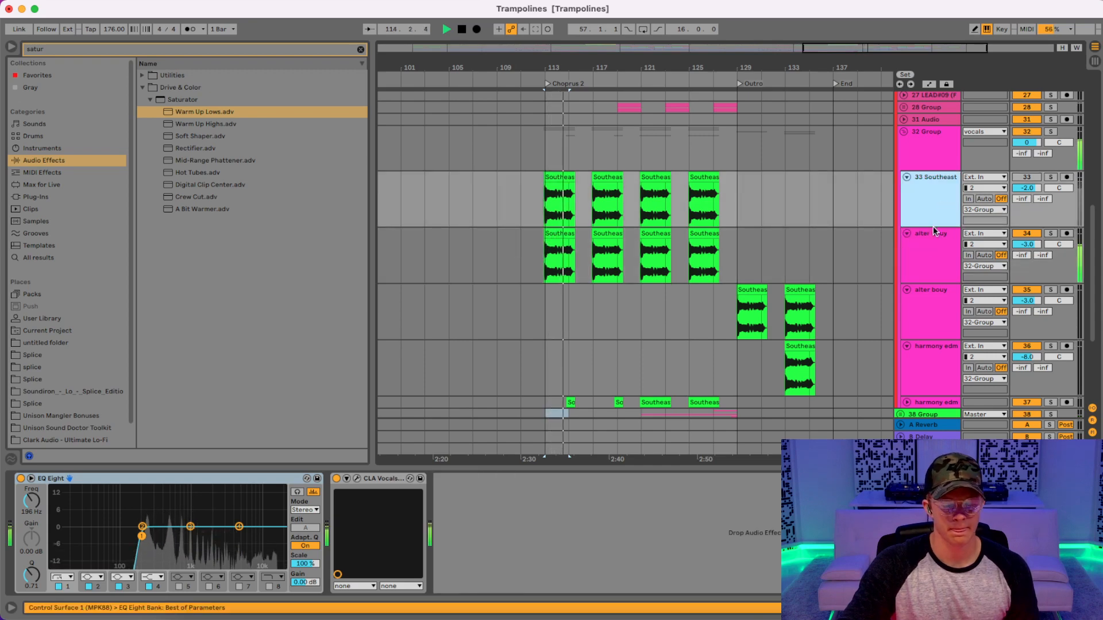
{"action": "left_click", "coordinate": [926, 264]}
{"action": "left_click", "coordinate": [932, 154]}
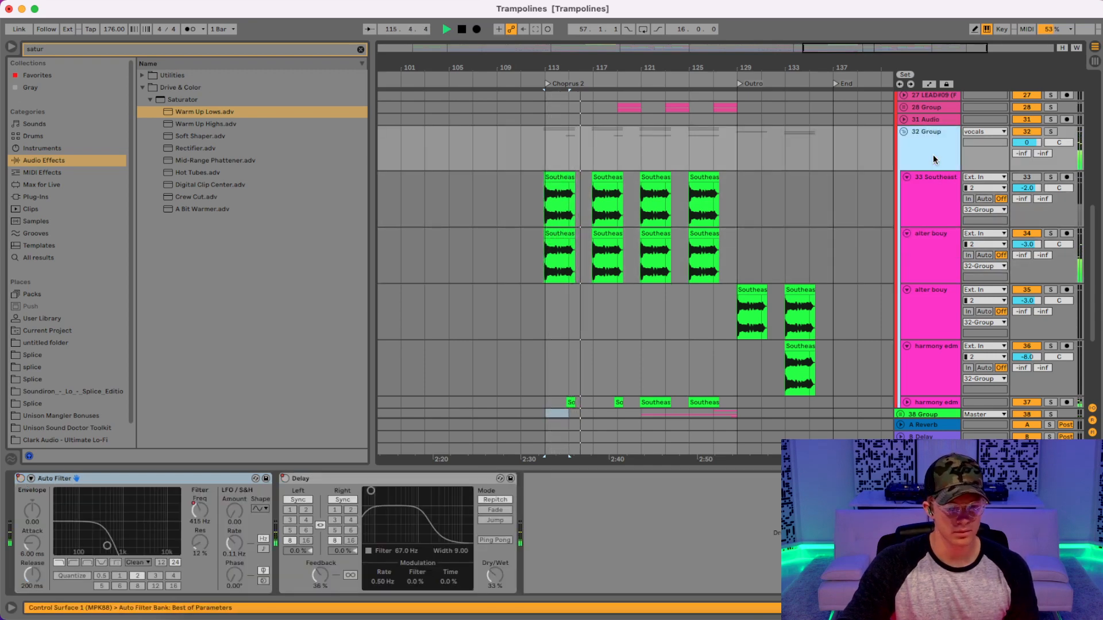
{"action": "key", "text": "a"}
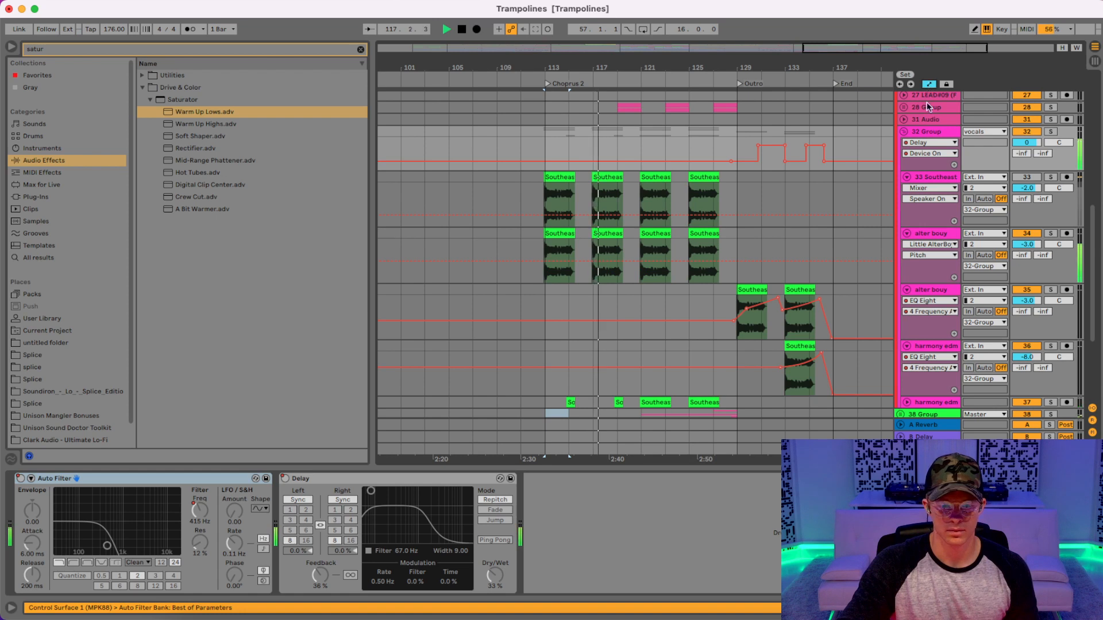
{"action": "scroll", "coordinate": [837, 214], "scroll_direction": "down", "scroll_amount": 2}
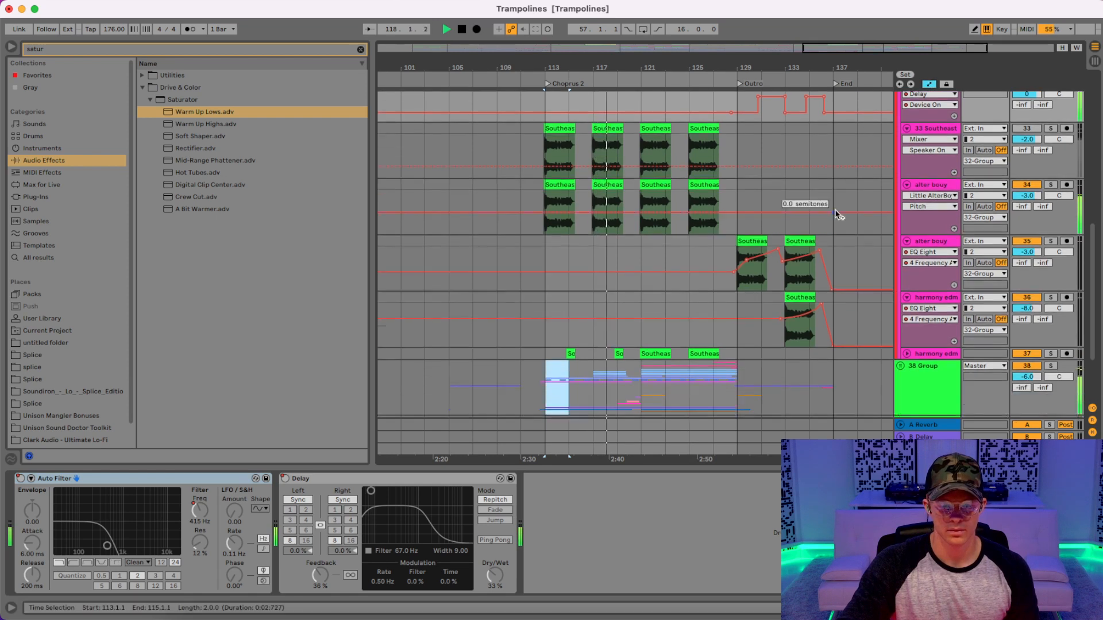
- Audition alter bouy track 34 in solo from bar 113, and unsolo it
{"action": "left_click", "coordinate": [1049, 185]}
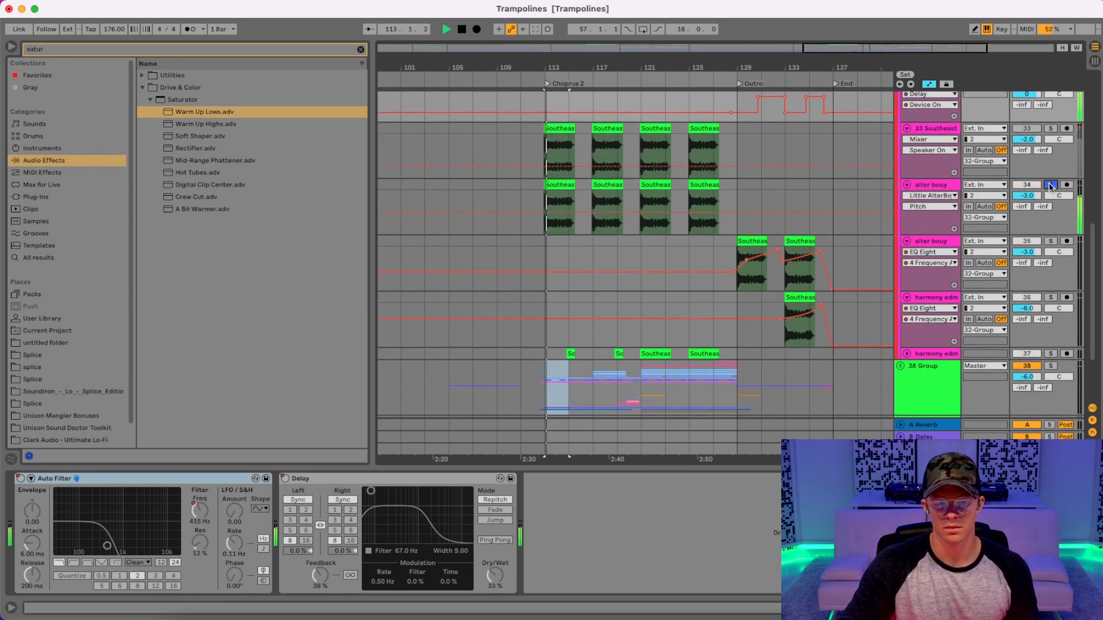
{"action": "key", "text": "space"}
{"action": "left_click", "coordinate": [1050, 184]}
{"action": "scroll", "coordinate": [839, 244], "scroll_direction": "down", "scroll_amount": 1}
{"action": "scroll", "coordinate": [840, 247], "scroll_direction": "up", "scroll_amount": 6}
{"action": "scroll", "coordinate": [841, 254], "scroll_direction": "up", "scroll_amount": 5}
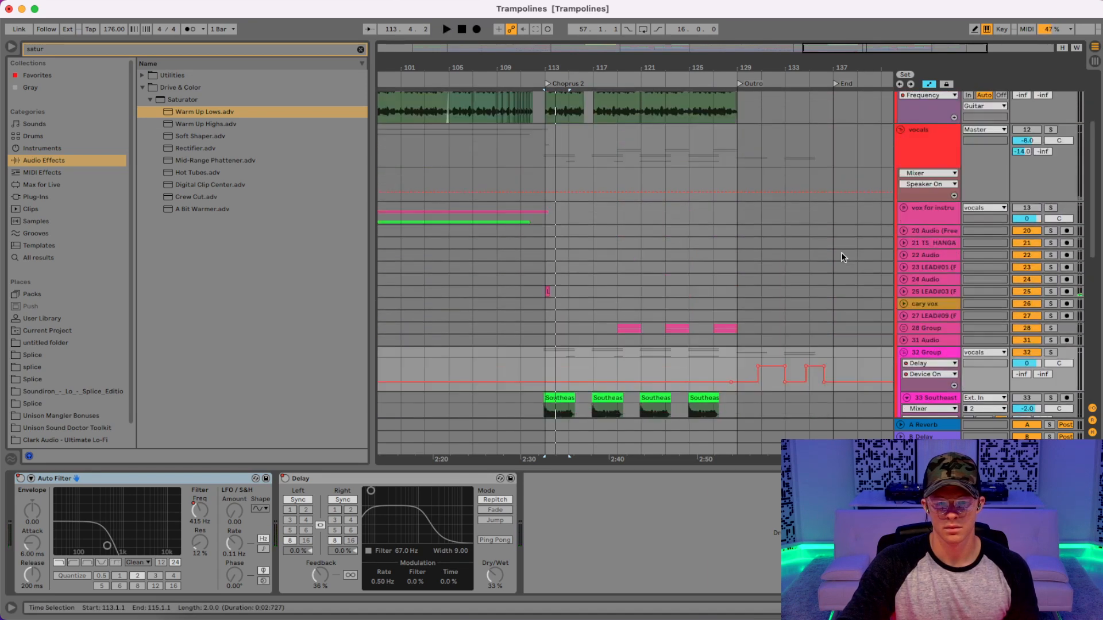
- Select the vocals group and play Chorus 2 from bar 113
{"action": "left_click", "coordinate": [934, 150]}
{"action": "left_click", "coordinate": [923, 175]}
{"action": "left_click", "coordinate": [923, 150]}
{"action": "left_click", "coordinate": [924, 150]}
{"action": "key", "text": "space"}
{"action": "scroll", "coordinate": [810, 326], "scroll_direction": "down", "scroll_amount": 10}
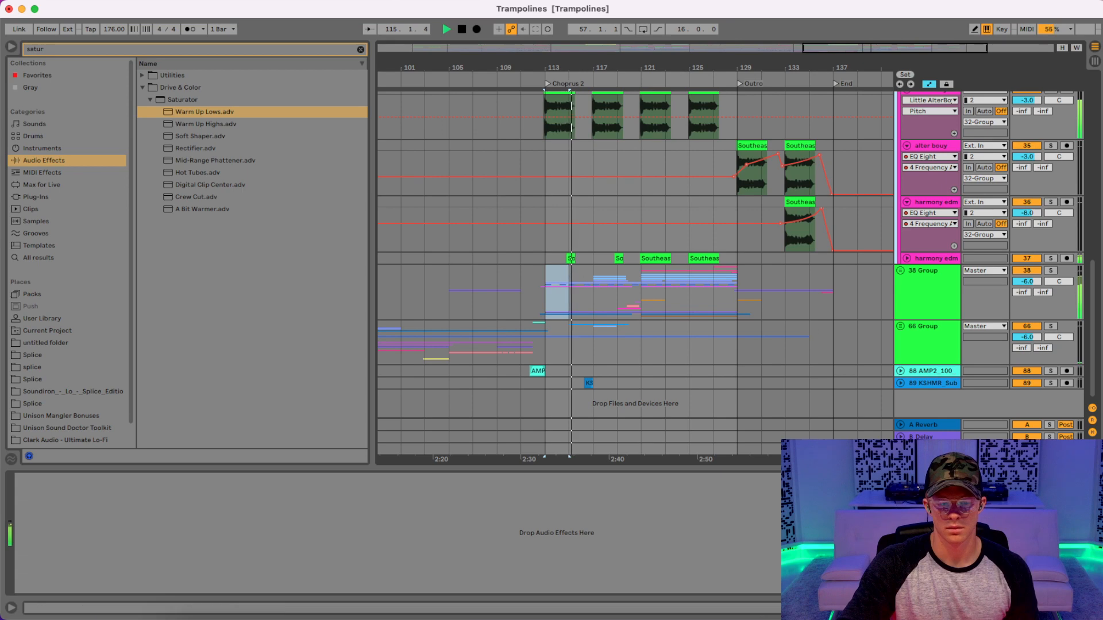
- Inspect the mastering effect chain on the Master track while replaying the start of Chorus 2
{"action": "left_click", "coordinate": [926, 449]}
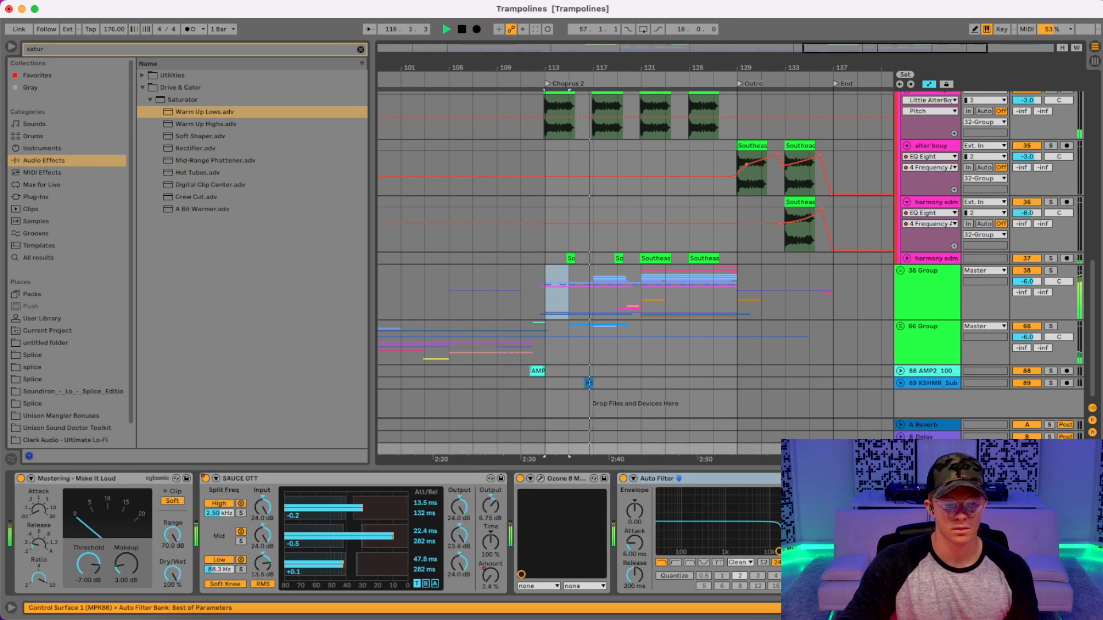
{"action": "scroll", "coordinate": [694, 280], "scroll_direction": "up", "scroll_amount": 5}
{"action": "key", "text": "space"}
{"action": "key", "text": "space"}
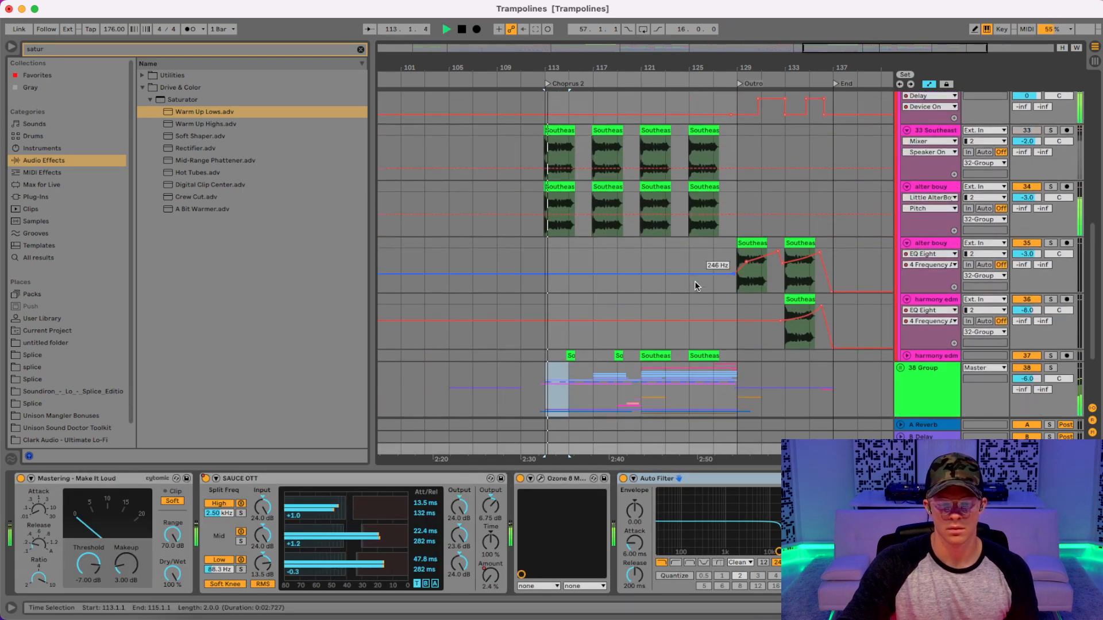
{"action": "key", "text": "space"}
- Fold 32 Group, then unfold and select 38 Group to examine its Auto Filter frequency automation and instrument tracks
{"action": "scroll", "coordinate": [715, 291], "scroll_direction": "up", "scroll_amount": 5}
{"action": "left_click", "coordinate": [902, 224]}
{"action": "left_click", "coordinate": [918, 240]}
{"action": "left_click", "coordinate": [901, 236]}
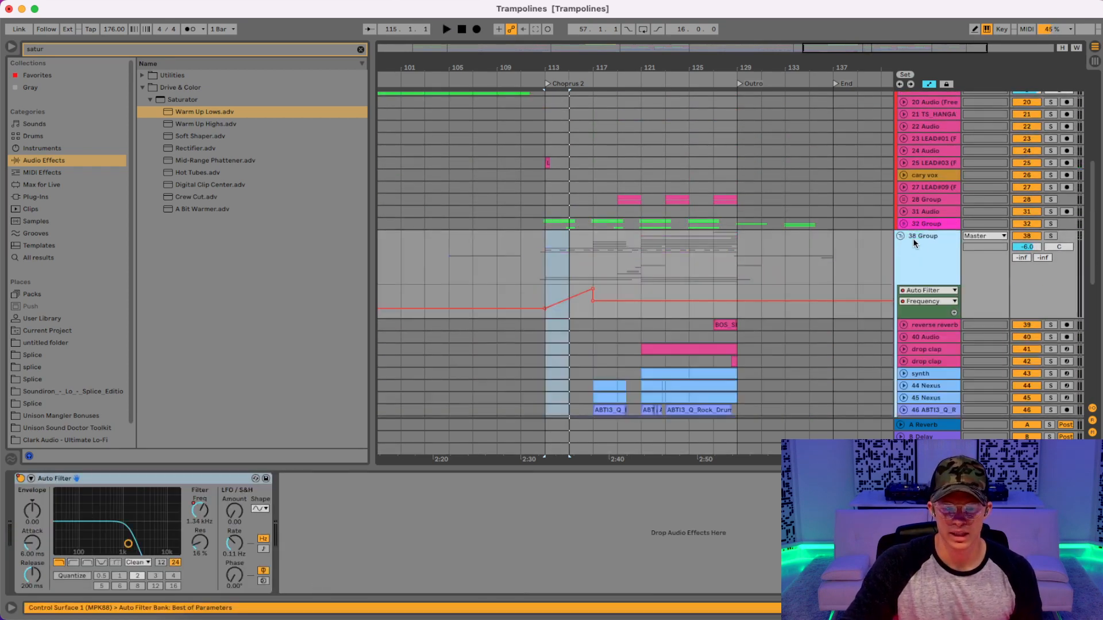
{"action": "scroll", "coordinate": [686, 250], "scroll_direction": "down", "scroll_amount": 5}
{"action": "scroll", "coordinate": [867, 150], "scroll_direction": "up", "scroll_amount": 3}
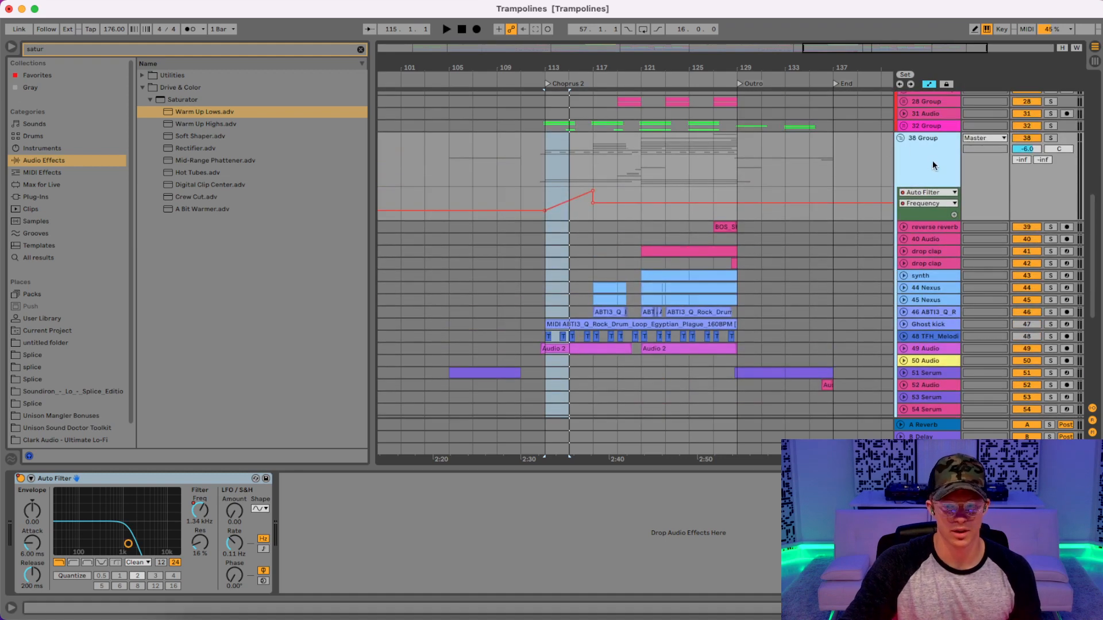
- Play the filter sweep at the start of Chorus 2 and select bars 113 to 117 on 38 Group
{"action": "key", "text": "space"}
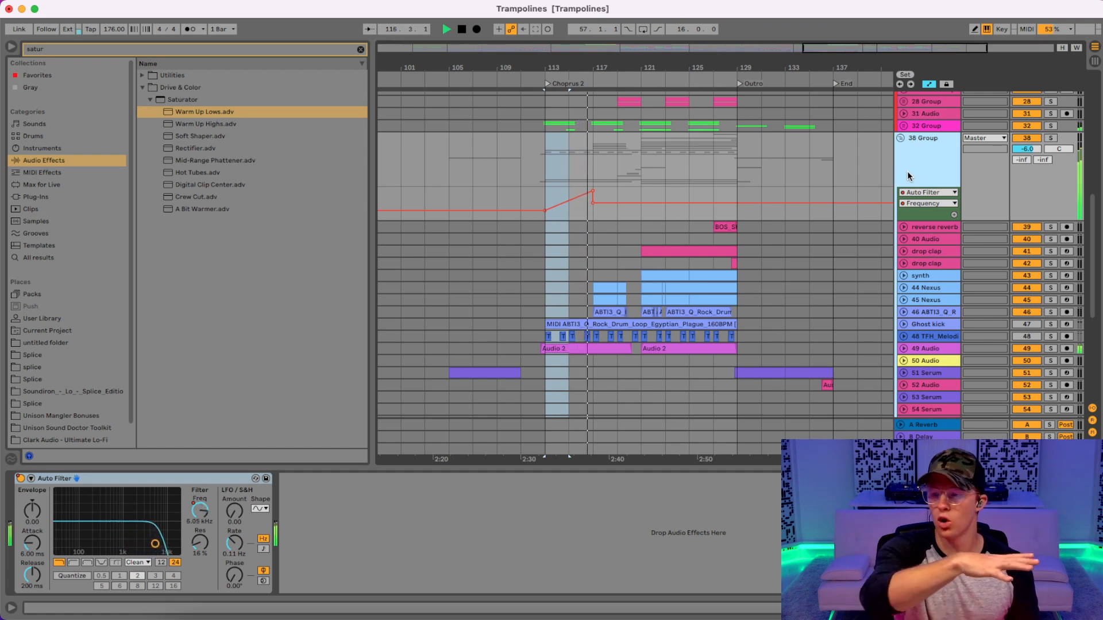
{"action": "key", "text": "space"}
{"action": "left_click_drag", "start_coordinate": [591, 155], "coordinate": [548, 164]}
- Unfold track 63 Audio to show its waveform, and check the 62 Serum track above it
{"action": "scroll", "coordinate": [568, 241], "scroll_direction": "down", "scroll_amount": 5}
{"action": "left_click", "coordinate": [904, 290]}
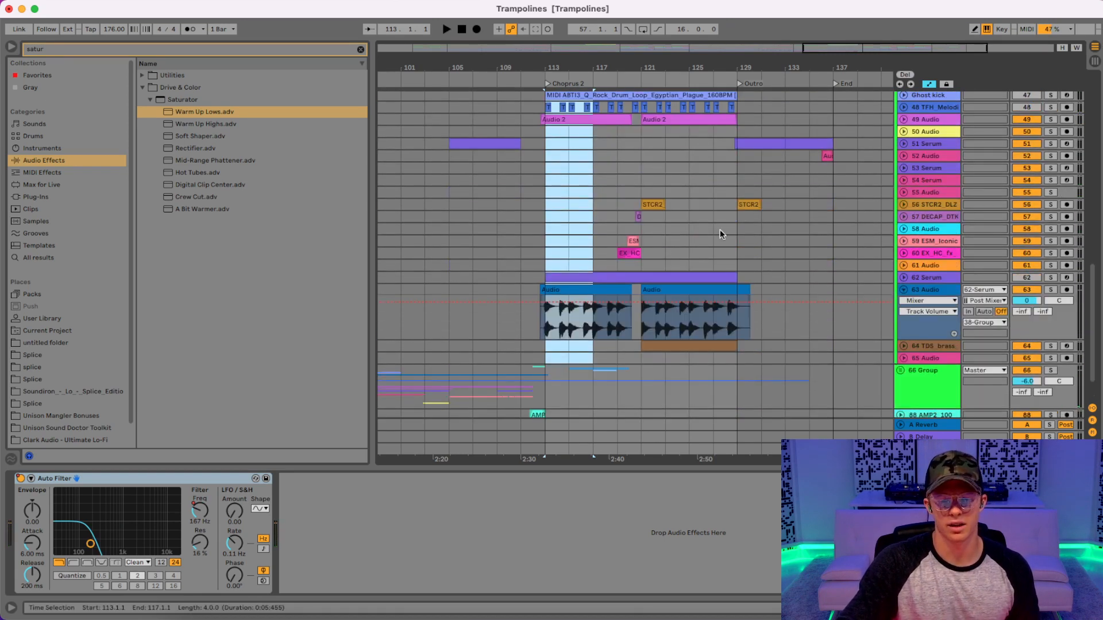
{"action": "left_click", "coordinate": [903, 278]}
{"action": "left_click", "coordinate": [903, 278]}
{"action": "scroll", "coordinate": [859, 266], "scroll_direction": "up", "scroll_amount": 3}
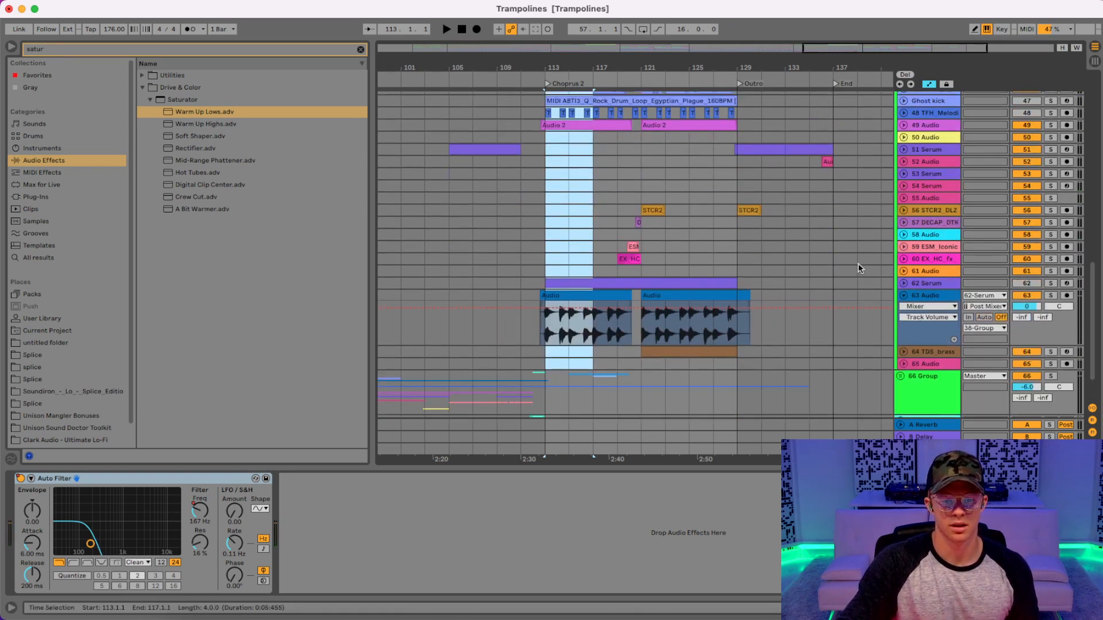
- Briefly unfold and refold the 49 Audio and 46 ABTI3 tracks to check their clips
{"action": "left_click", "coordinate": [903, 266]}
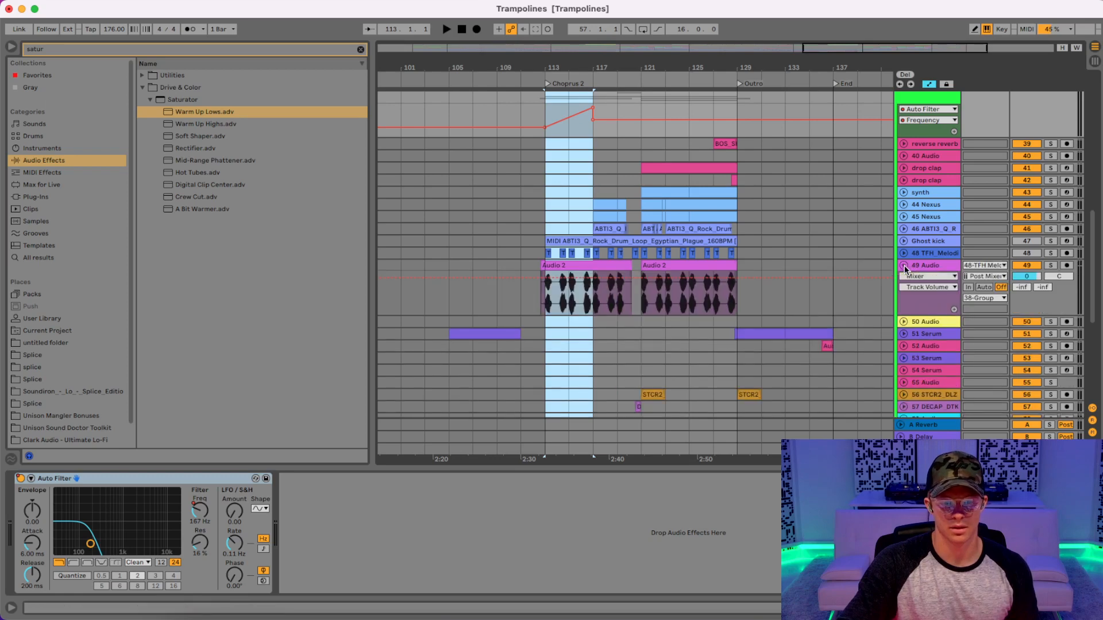
{"action": "left_click", "coordinate": [903, 265]}
{"action": "left_click", "coordinate": [903, 229]}
{"action": "left_click", "coordinate": [904, 229]}
- Unfold tracks 49 Audio and 48 TFH_Melodi to show their Chorus 2 waveforms
{"action": "scroll", "coordinate": [877, 293], "scroll_direction": "up", "scroll_amount": 10}
{"action": "scroll", "coordinate": [877, 293], "scroll_direction": "down", "scroll_amount": 10}
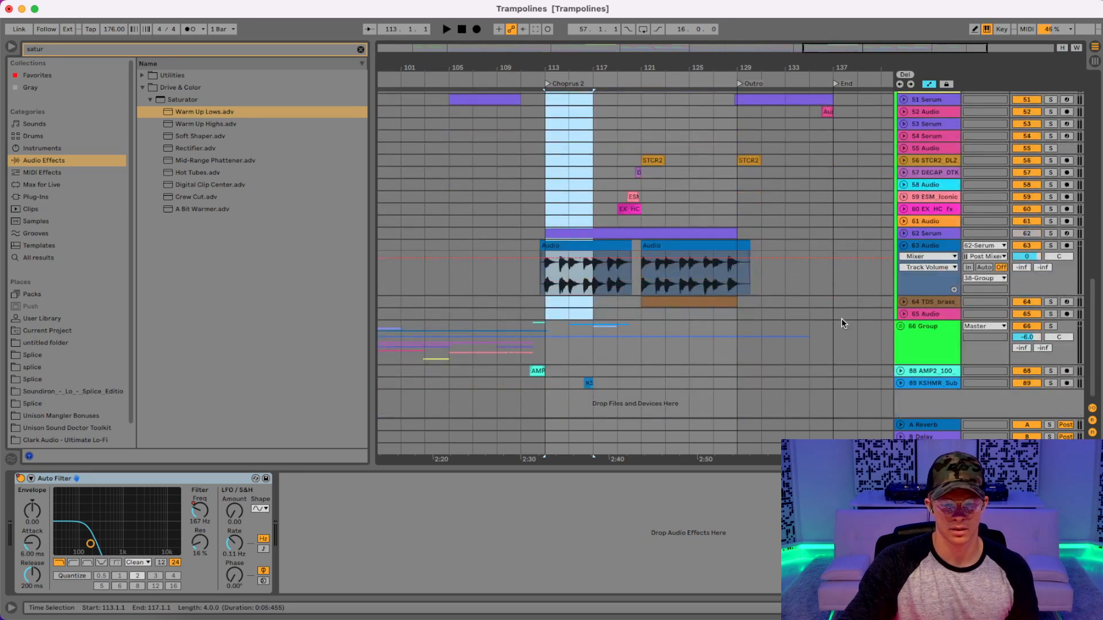
{"action": "scroll", "coordinate": [842, 323], "scroll_direction": "up", "scroll_amount": 5}
{"action": "left_click", "coordinate": [902, 200]}
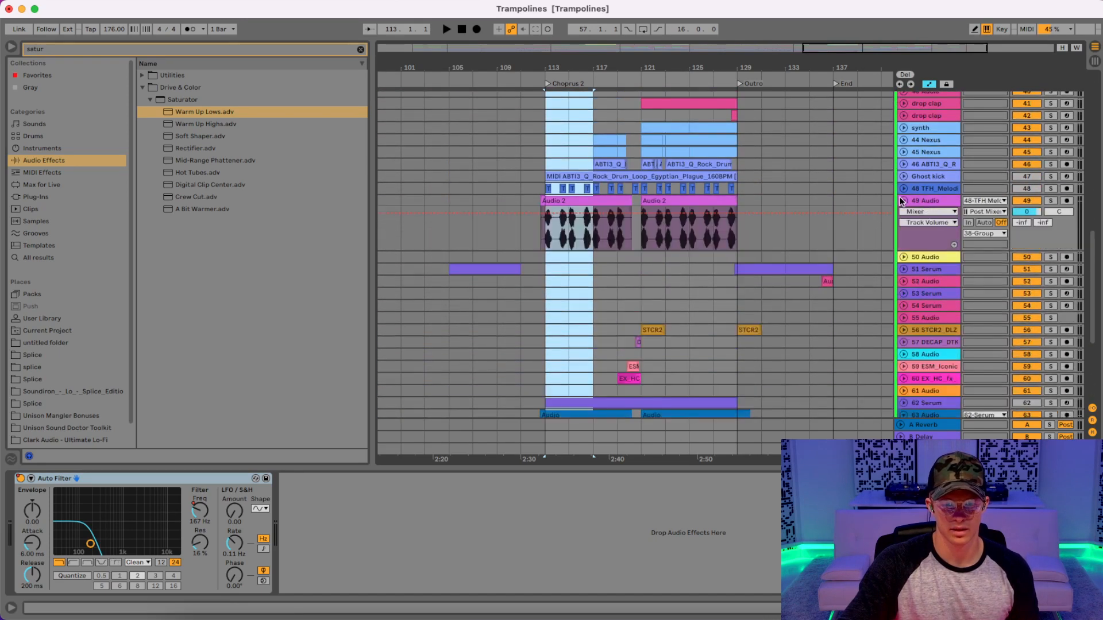
{"action": "left_click", "coordinate": [903, 189]}
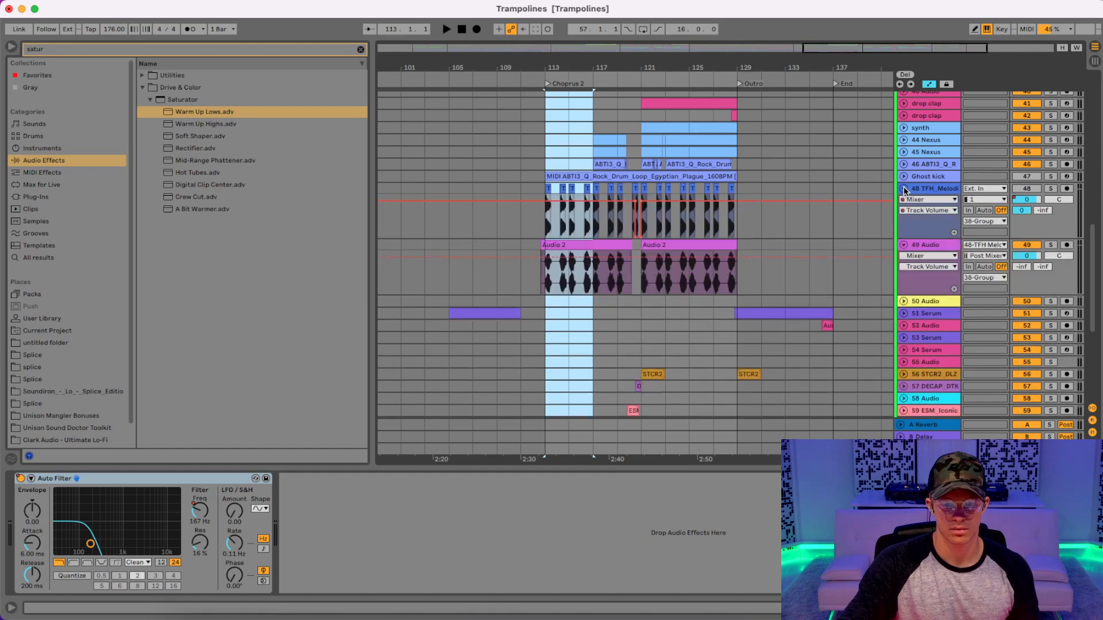
- Play Chorus 2 from bar 113 while reviewing the instrument, vocal and guitar tracks
{"action": "key", "text": "space"}
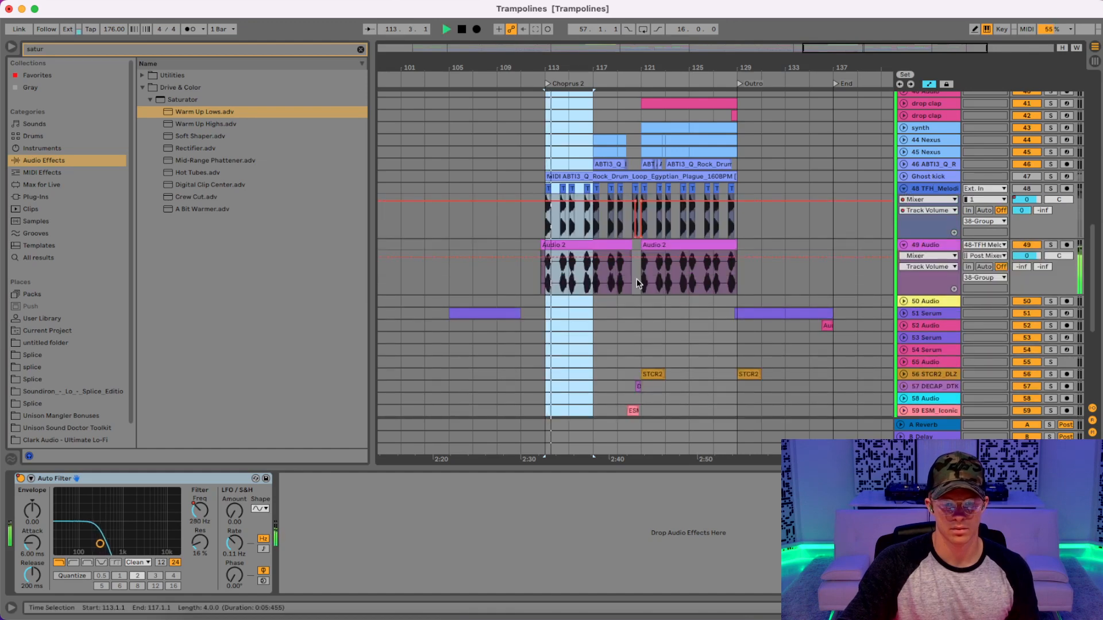
{"action": "scroll", "coordinate": [642, 278], "scroll_direction": "up", "scroll_amount": 5}
{"action": "scroll", "coordinate": [642, 278], "scroll_direction": "up", "scroll_amount": 3}
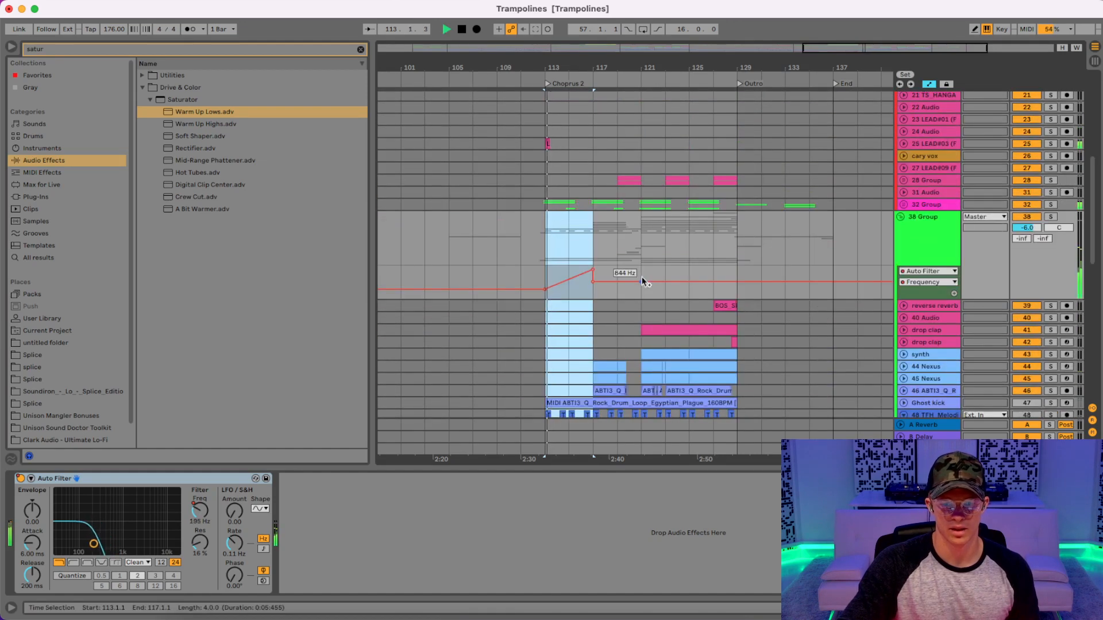
{"action": "scroll", "coordinate": [642, 278], "scroll_direction": "up", "scroll_amount": 4}
{"action": "scroll", "coordinate": [642, 278], "scroll_direction": "up", "scroll_amount": 4}
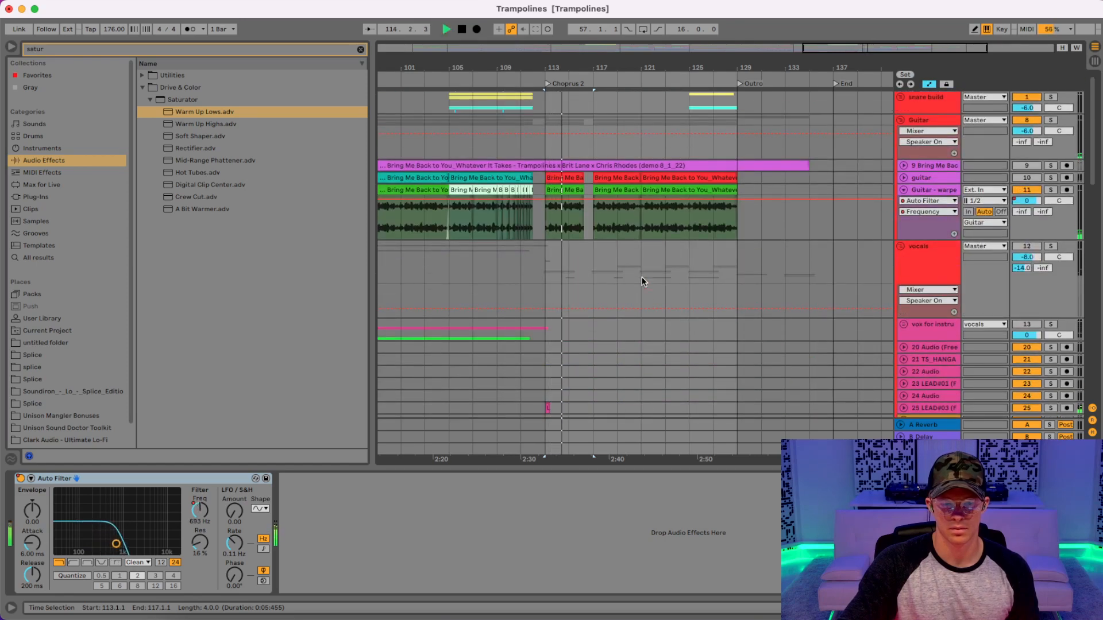
{"action": "key", "text": "space"}
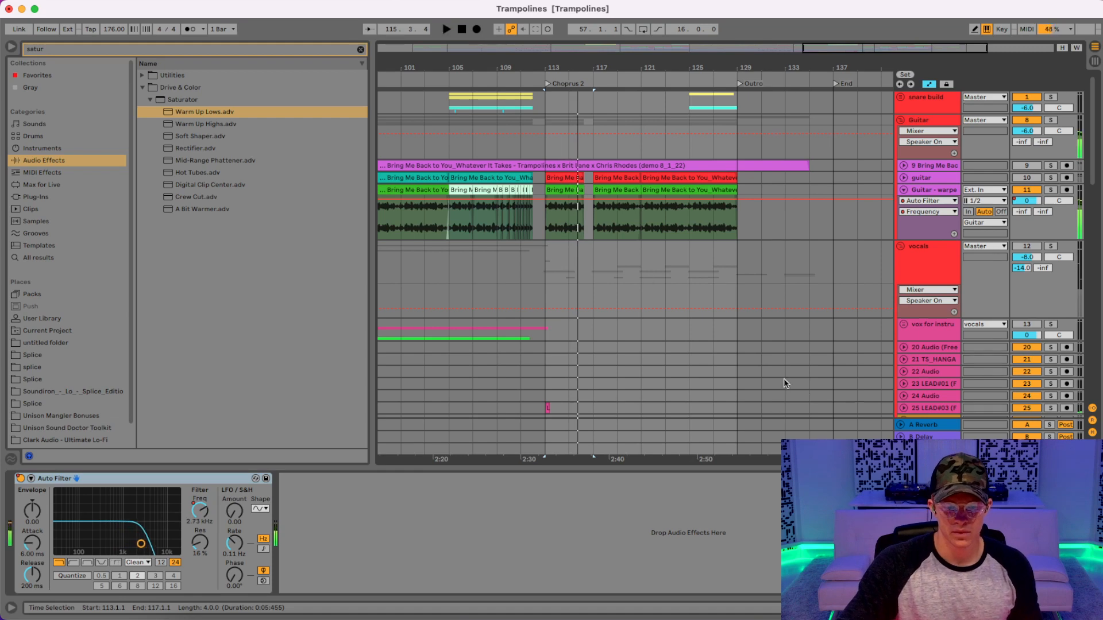
- Unfold track 25 LEAD#03 and audition its short clip at bar 113 in solo
{"action": "scroll", "coordinate": [907, 329], "scroll_direction": "down", "scroll_amount": 4}
{"action": "left_click", "coordinate": [904, 301]}
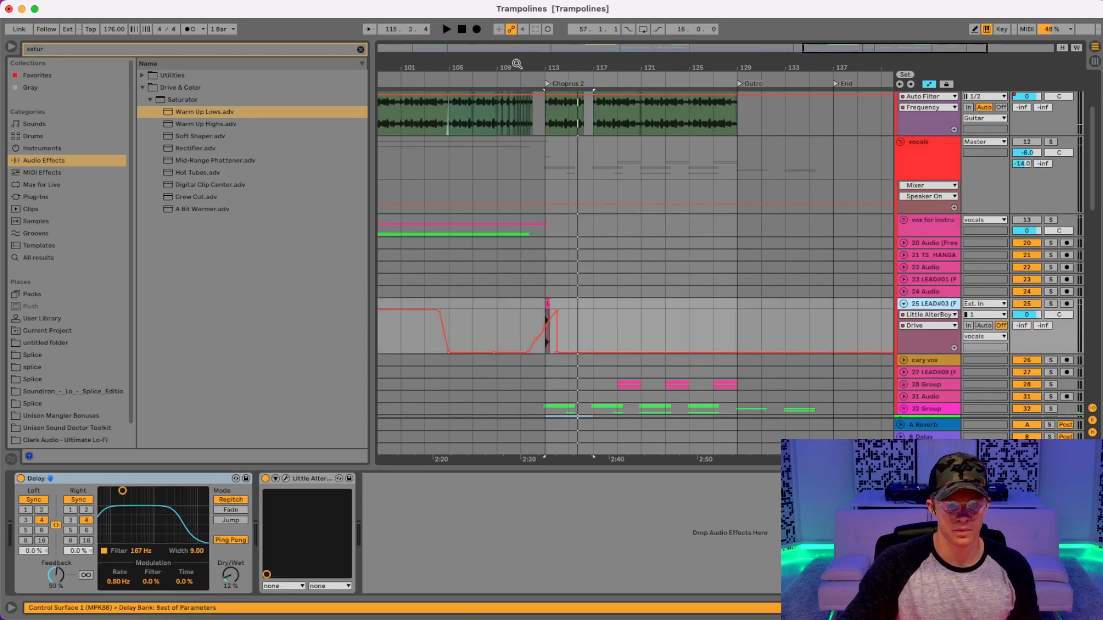
{"action": "scroll", "coordinate": [553, 210], "scroll_direction": "up", "scroll_amount": 5}
{"action": "left_click", "coordinate": [545, 305]}
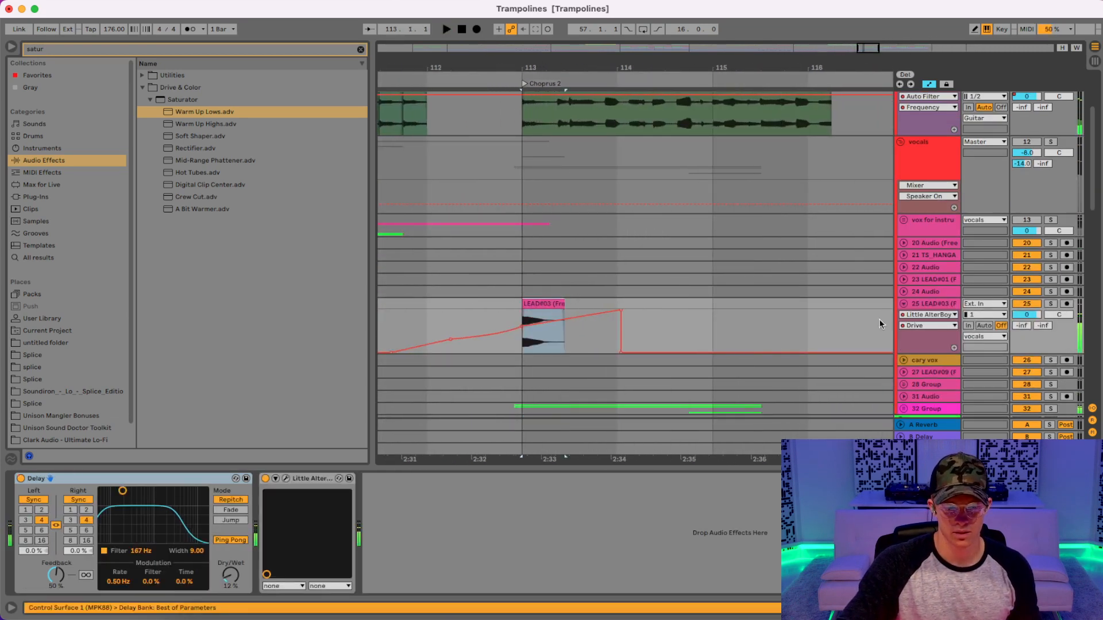
{"action": "left_click", "coordinate": [1050, 305]}
{"action": "key", "text": "space"}
{"action": "left_click", "coordinate": [1050, 304]}
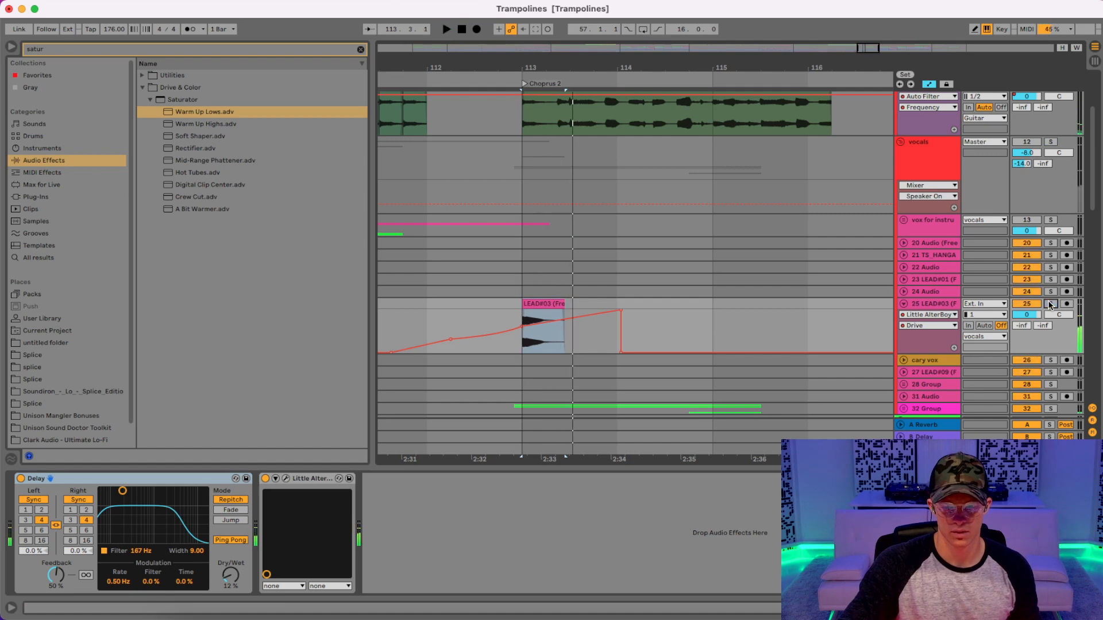
- Unfold 32 Group and 66 Group to reveal the tracks inside them
{"action": "scroll", "coordinate": [793, 233], "scroll_direction": "down", "scroll_amount": 5}
{"action": "scroll", "coordinate": [686, 258], "scroll_direction": "down", "scroll_amount": 3}
{"action": "left_click", "coordinate": [903, 301]}
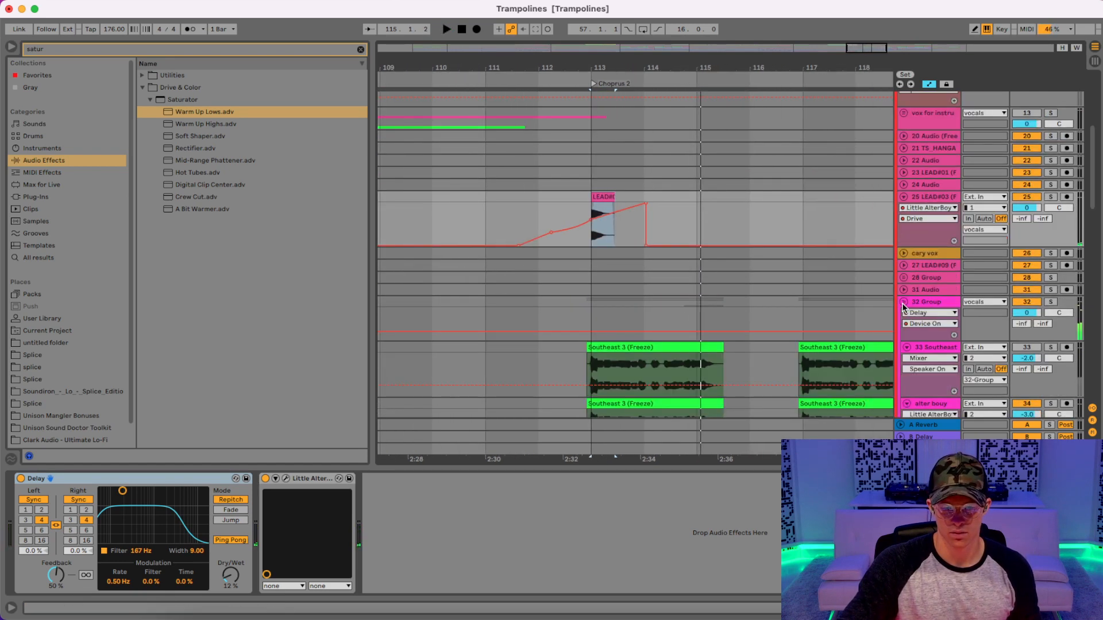
{"action": "scroll", "coordinate": [751, 281], "scroll_direction": "down", "scroll_amount": 10}
{"action": "scroll", "coordinate": [751, 281], "scroll_direction": "down", "scroll_amount": 8}
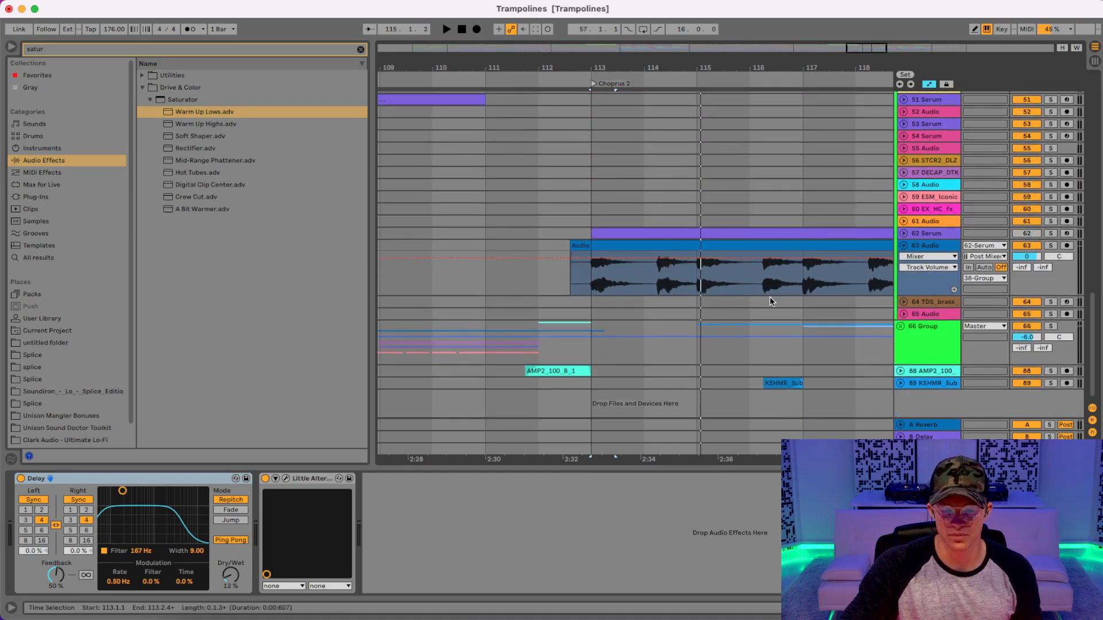
{"action": "left_click", "coordinate": [900, 326]}
{"action": "scroll", "coordinate": [776, 308], "scroll_direction": "down", "scroll_amount": 5}
- Select bars 111 to 115 on the 71 sphinx kick track and play the transition into Chorus 2
{"action": "left_click", "coordinate": [598, 249]}
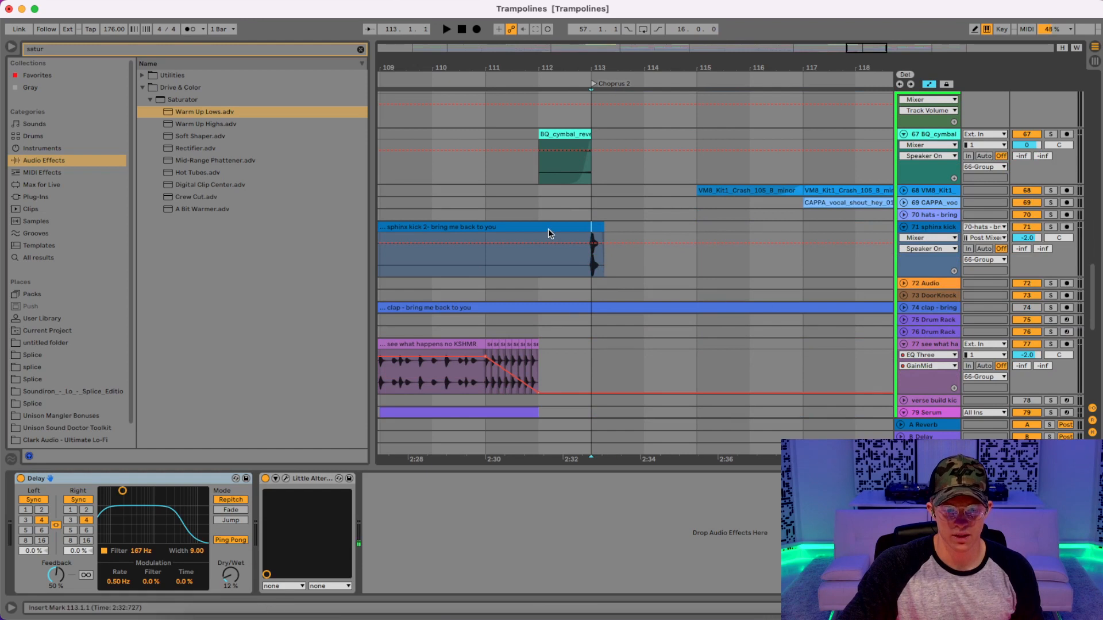
{"action": "left_click_drag", "start_coordinate": [482, 256], "coordinate": [671, 228]}
{"action": "key", "text": "space"}
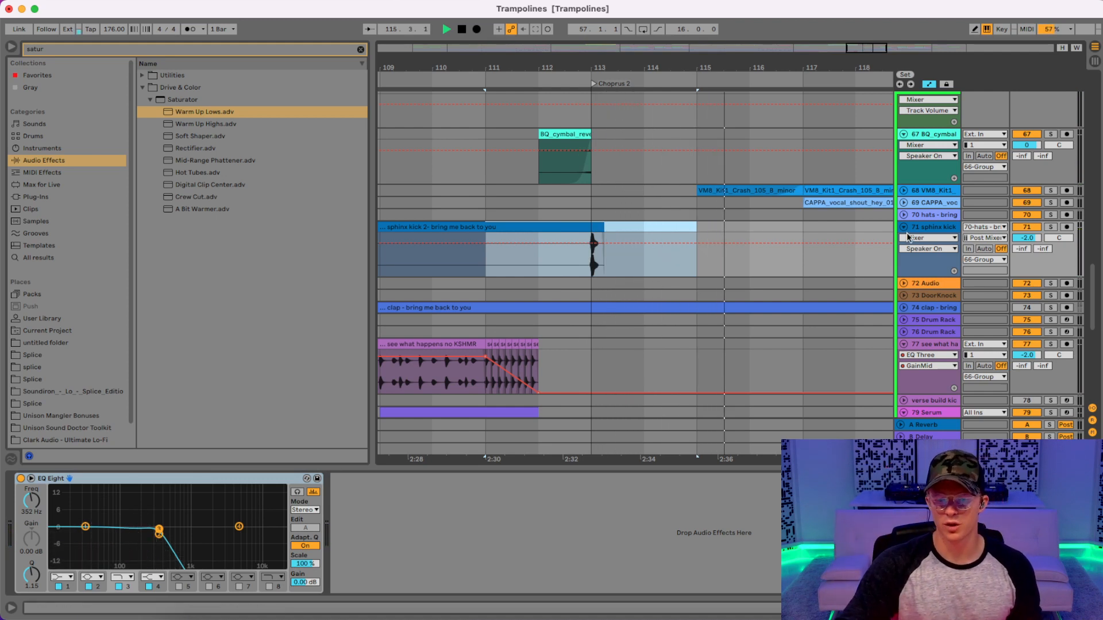
{"action": "key", "text": "space"}
- Fold the 71 sphinx kick, 77 see what happens and 79 Serum tracks and 82 Group inside 66 Group
{"action": "left_click_drag", "start_coordinate": [765, 70], "coordinate": [661, 34]}
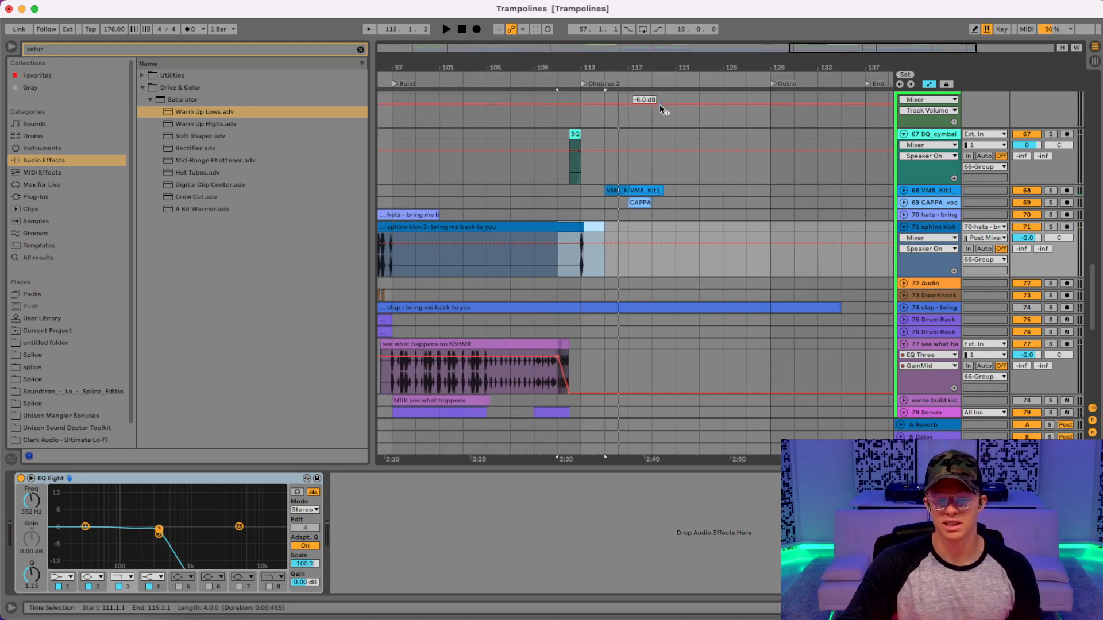
{"action": "left_click", "coordinate": [903, 227]}
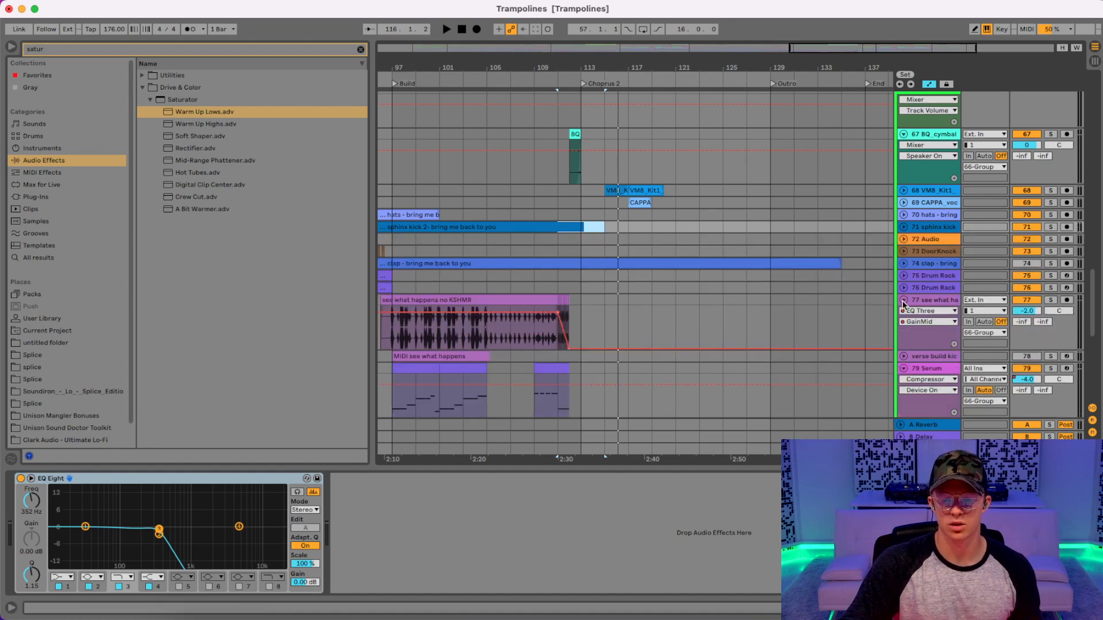
{"action": "left_click", "coordinate": [904, 300]}
{"action": "left_click", "coordinate": [903, 324]}
{"action": "left_click", "coordinate": [903, 325]}
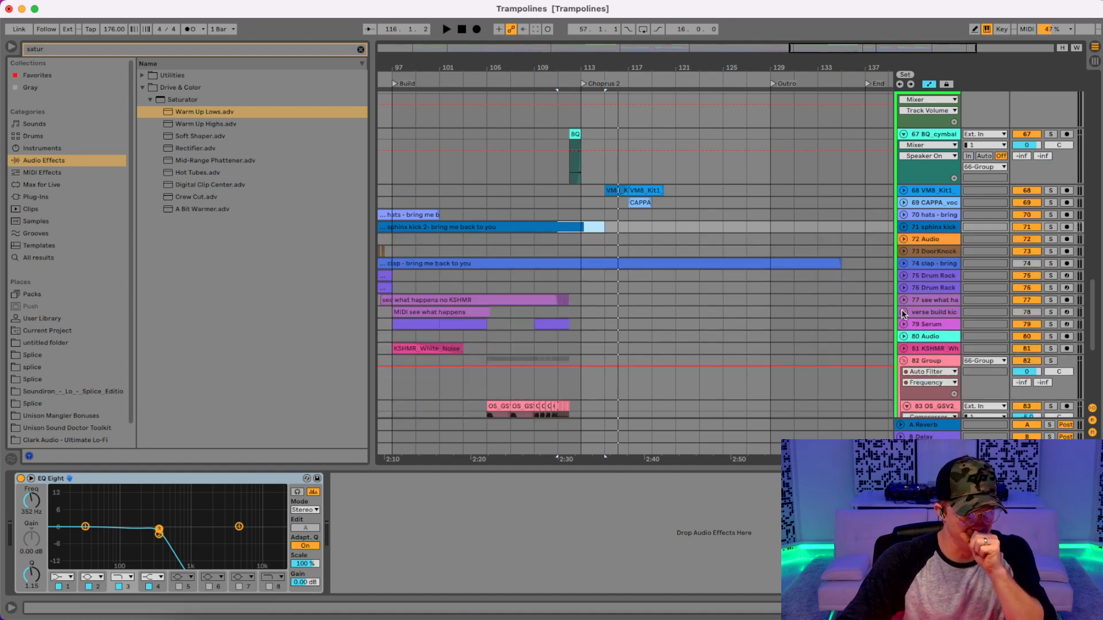
{"action": "left_click", "coordinate": [907, 363]}
- Select 38 Group again and mark bars 113 to 117 across its rising Auto Filter frequency automation
{"action": "scroll", "coordinate": [756, 295], "scroll_direction": "up", "scroll_amount": 15}
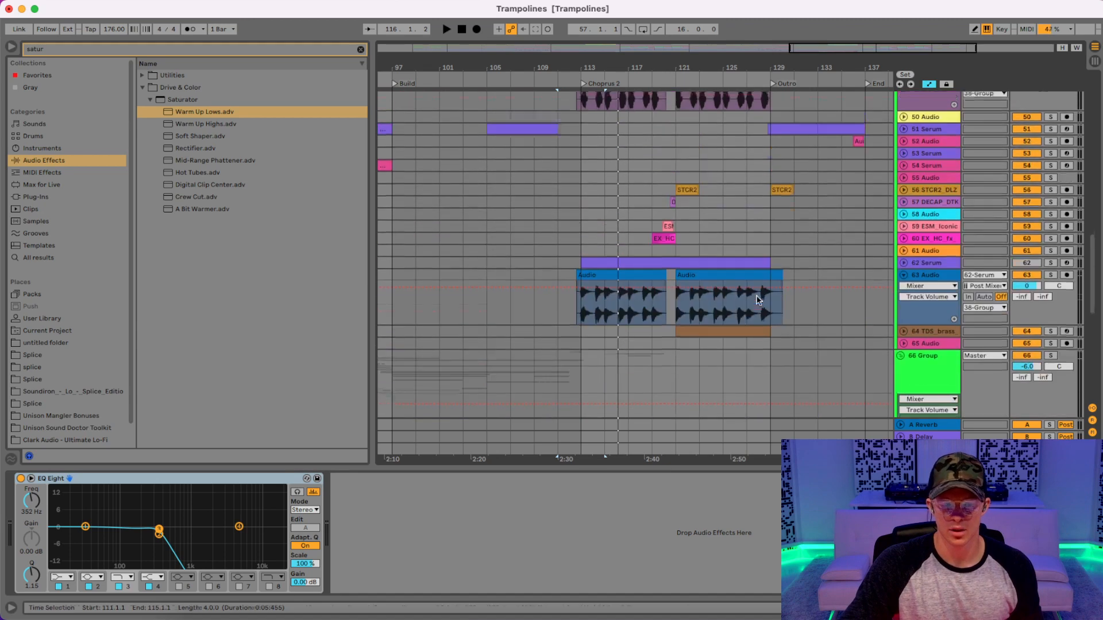
{"action": "scroll", "coordinate": [842, 281], "scroll_direction": "up", "scroll_amount": 4}
{"action": "left_click", "coordinate": [919, 194]}
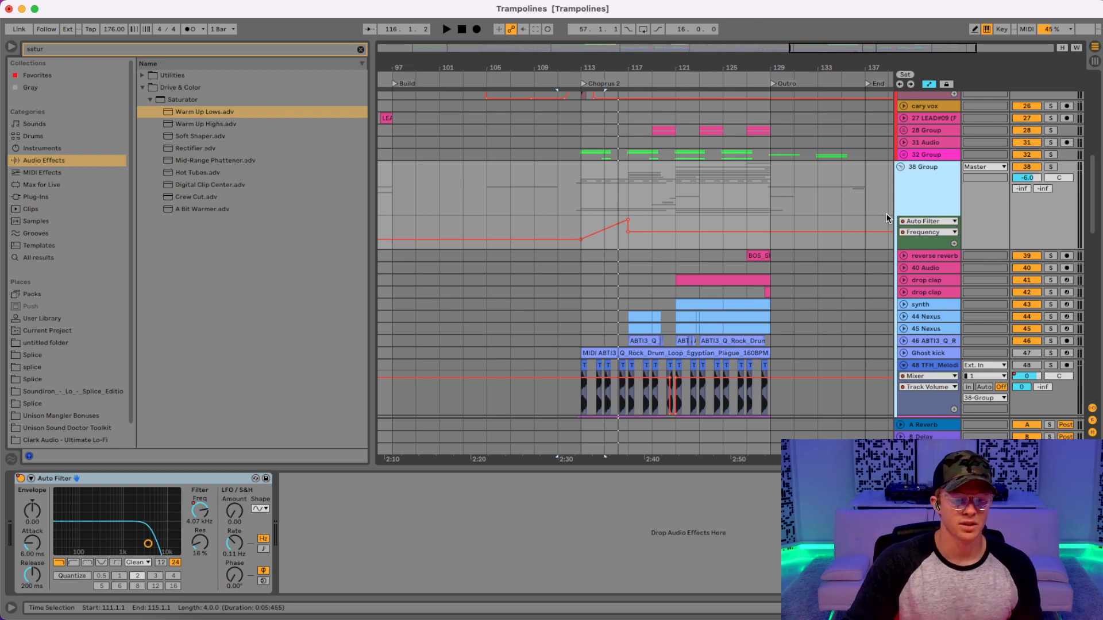
{"action": "left_click_drag", "start_coordinate": [587, 175], "coordinate": [616, 181]}
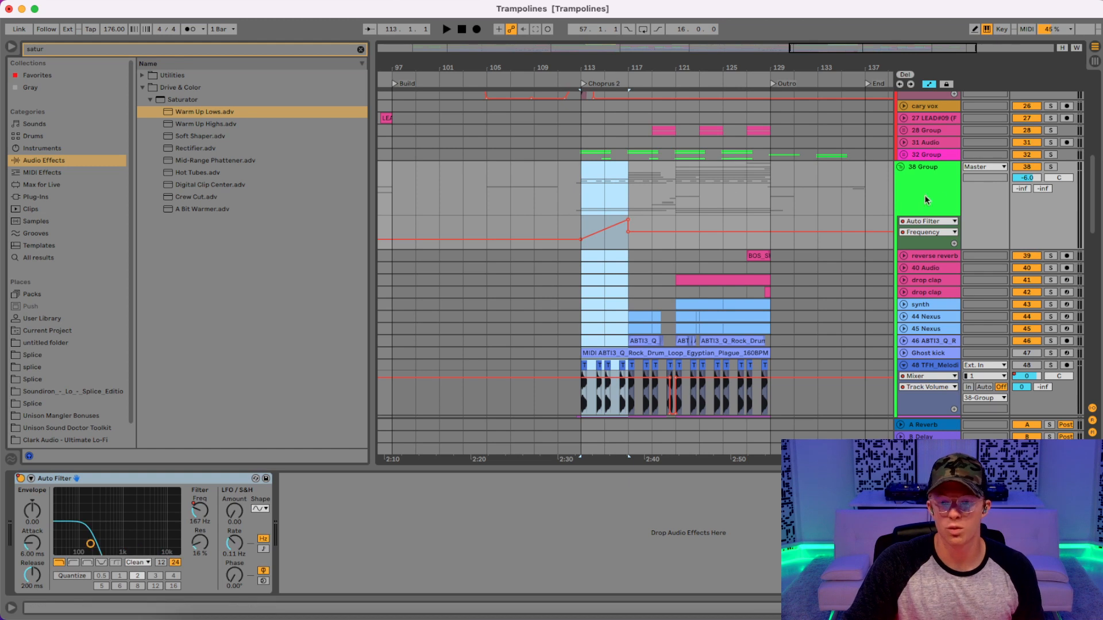
- Play Chorus 2 from bar 113 through the rising filter automation into bar 118
{"action": "key", "text": "space"}
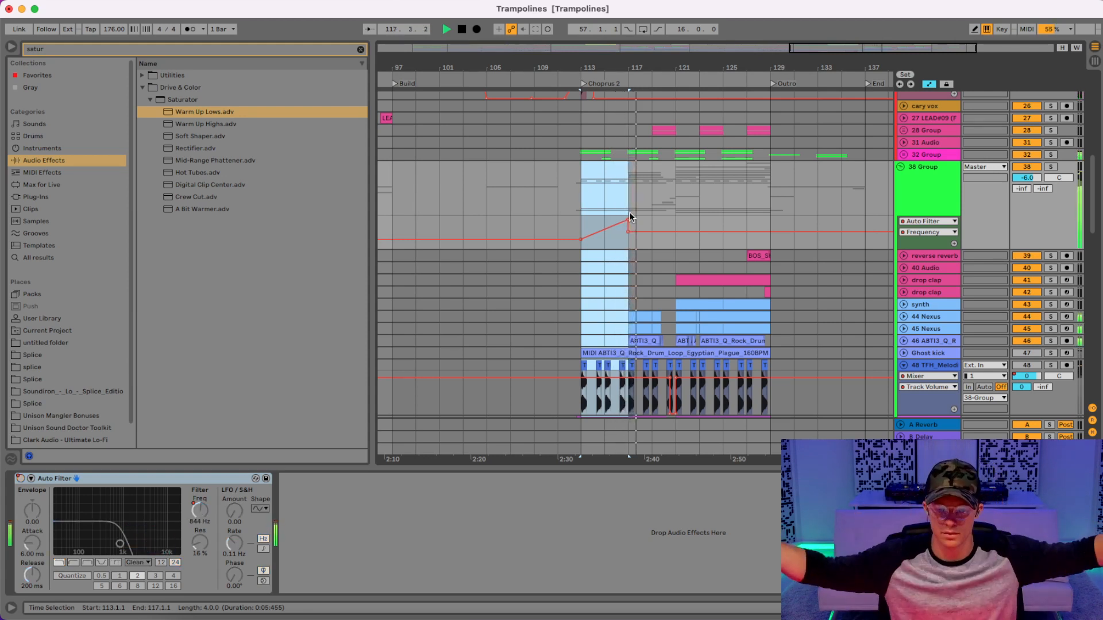
{"action": "key", "text": "space"}
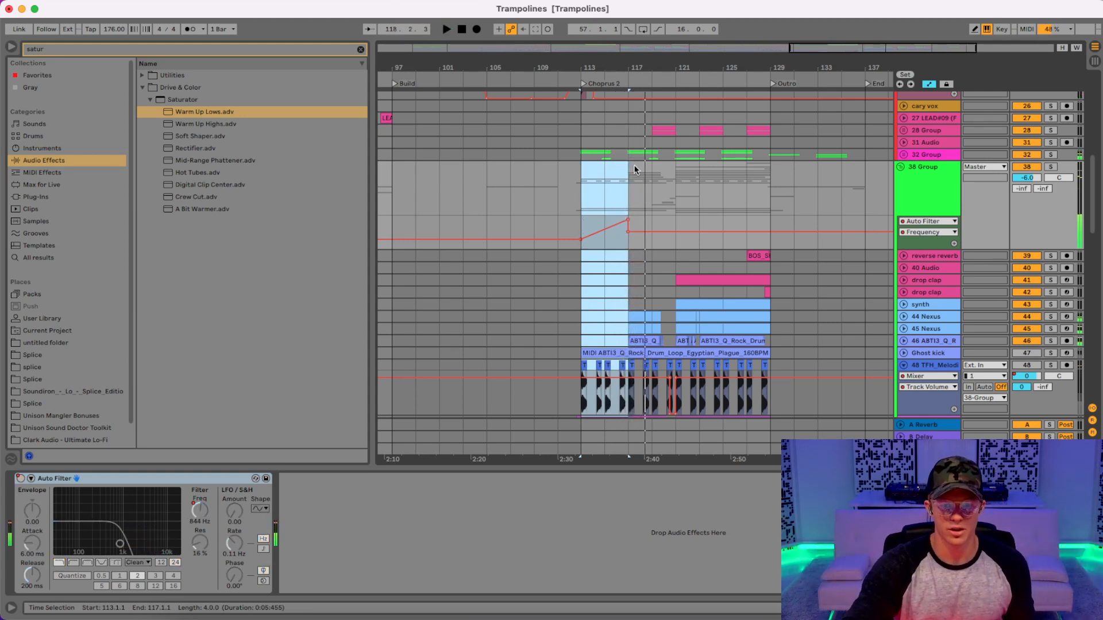
- Unfold the 69 CAPPA vocal track in 66 Group, zoom in around bar 117 and solo its vocal shout clip
{"action": "scroll", "coordinate": [643, 257], "scroll_direction": "down", "scroll_amount": 8}
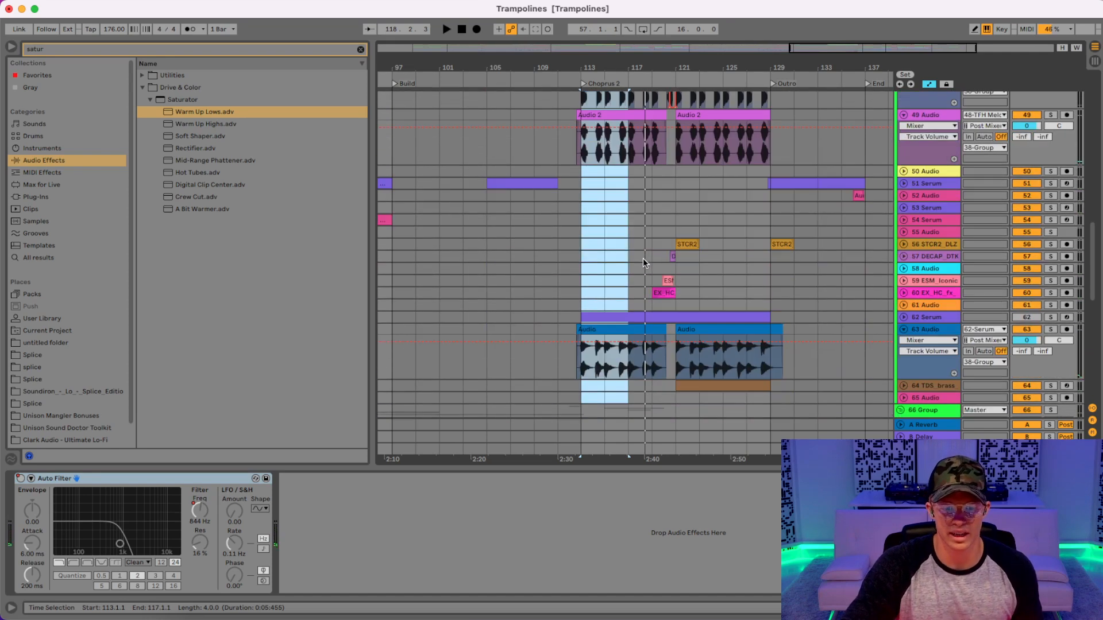
{"action": "scroll", "coordinate": [643, 257], "scroll_direction": "up", "scroll_amount": 5}
{"action": "scroll", "coordinate": [642, 260], "scroll_direction": "up", "scroll_amount": 10}
{"action": "scroll", "coordinate": [642, 260], "scroll_direction": "down", "scroll_amount": 9}
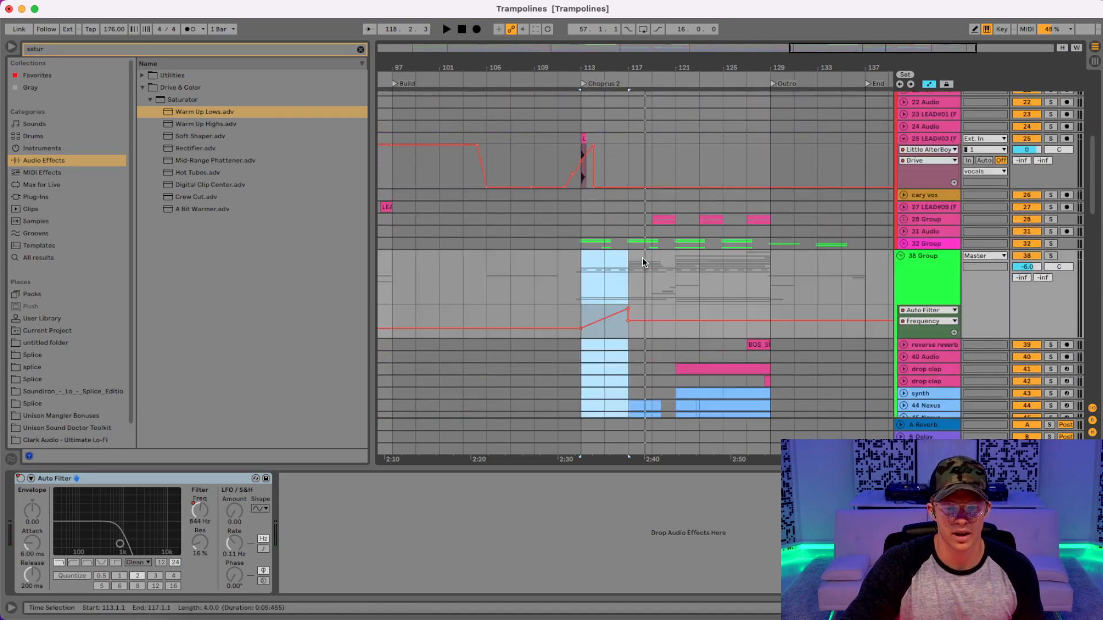
{"action": "scroll", "coordinate": [643, 261], "scroll_direction": "down", "scroll_amount": 8}
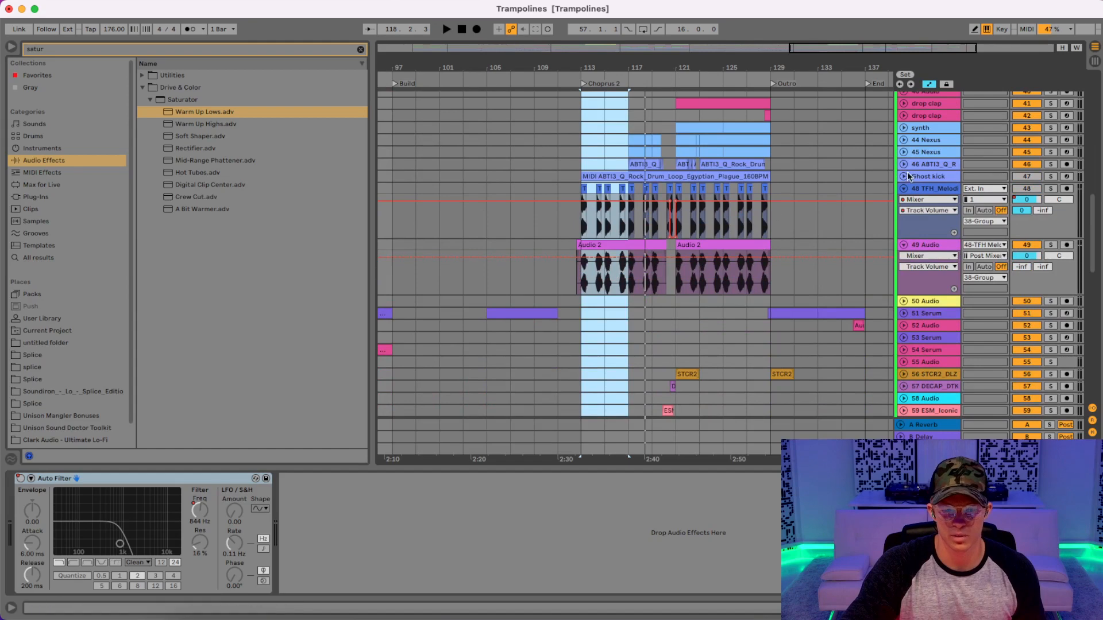
{"action": "scroll", "coordinate": [632, 255], "scroll_direction": "down", "scroll_amount": 8}
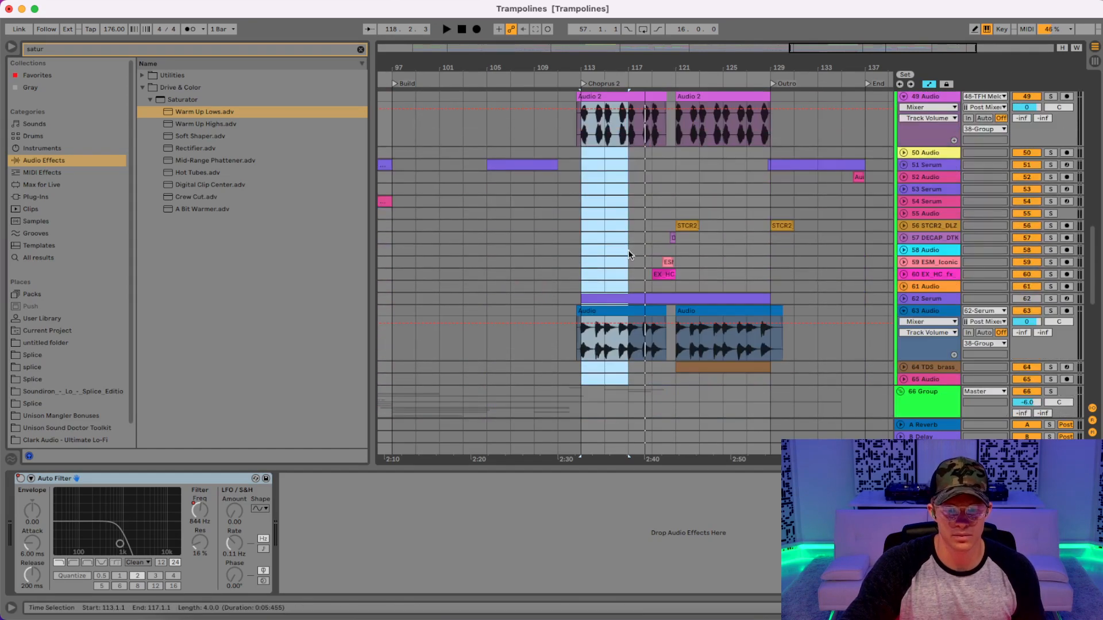
{"action": "scroll", "coordinate": [629, 249], "scroll_direction": "down", "scroll_amount": 14}
{"action": "left_click", "coordinate": [904, 231]}
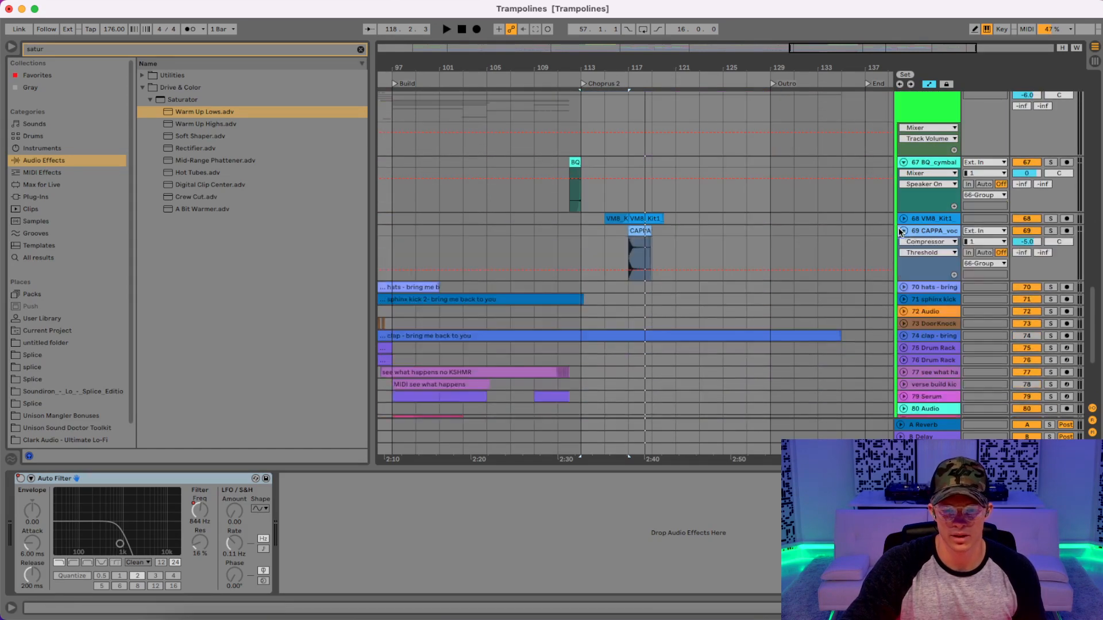
{"action": "left_click_drag", "start_coordinate": [637, 69], "coordinate": [646, 191]}
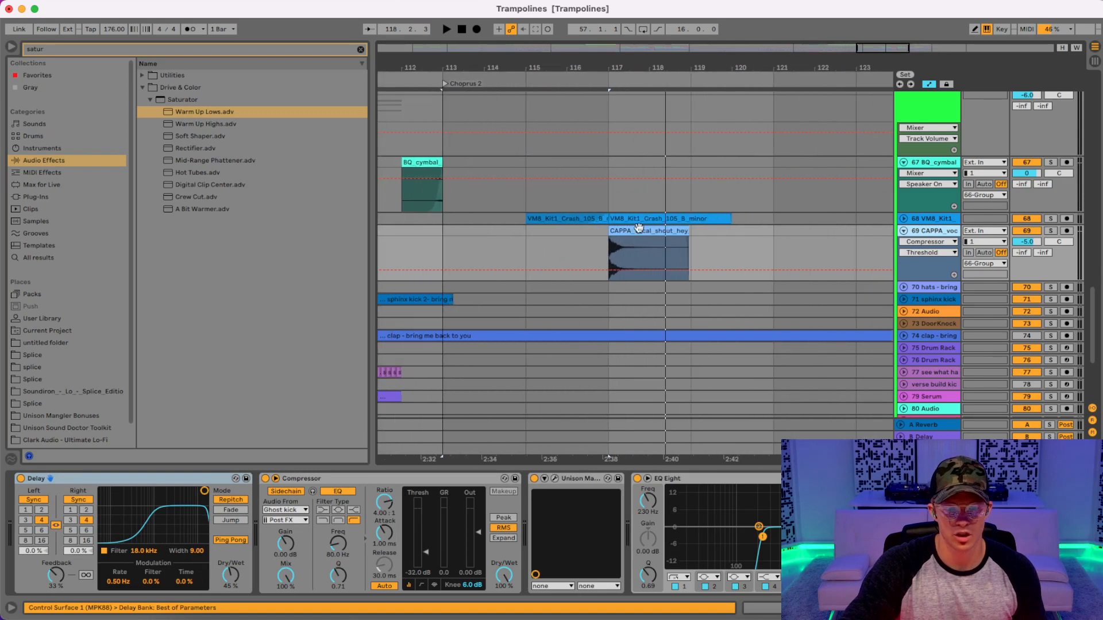
{"action": "left_click", "coordinate": [639, 228]}
{"action": "left_click", "coordinate": [1050, 231]}
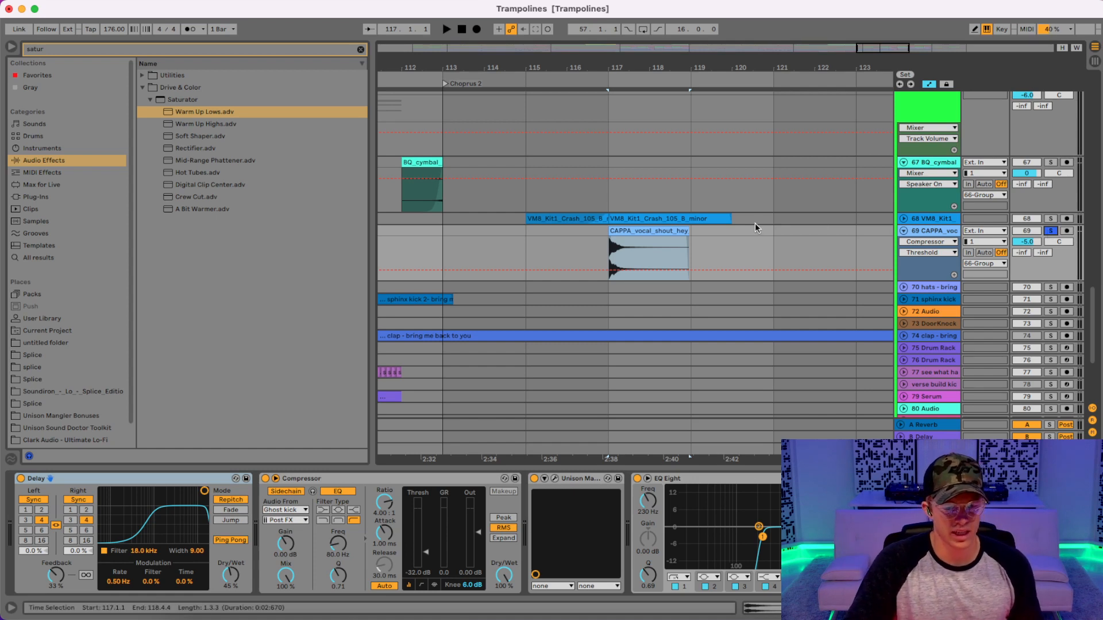
- Open the CAPPA_vocal_shout_hey clip's sample editor and inspect its warp mode settings
{"action": "double_click", "coordinate": [657, 233]}
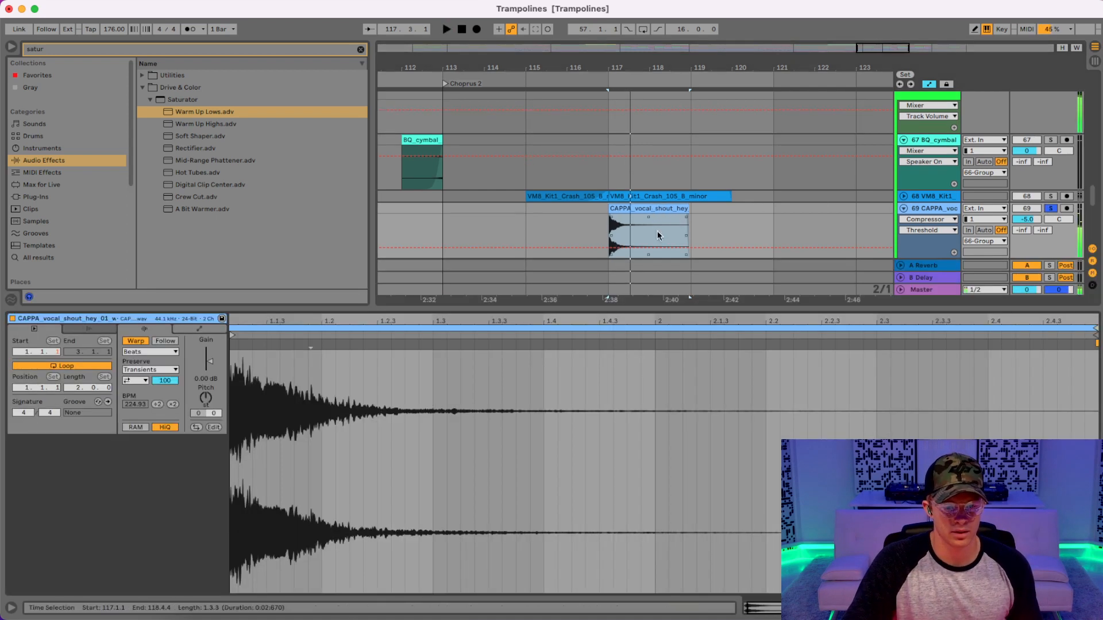
{"action": "left_click", "coordinate": [205, 329]}
{"action": "left_click", "coordinate": [163, 352]}
{"action": "left_click", "coordinate": [158, 362]}
{"action": "left_click", "coordinate": [170, 331]}
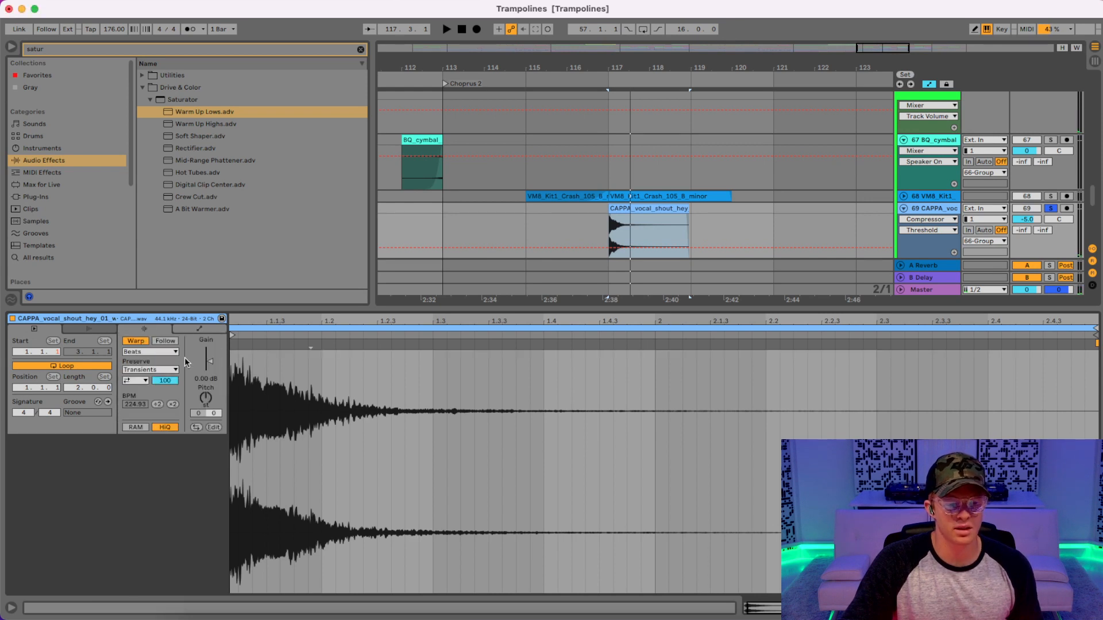
{"action": "left_click", "coordinate": [609, 254]}
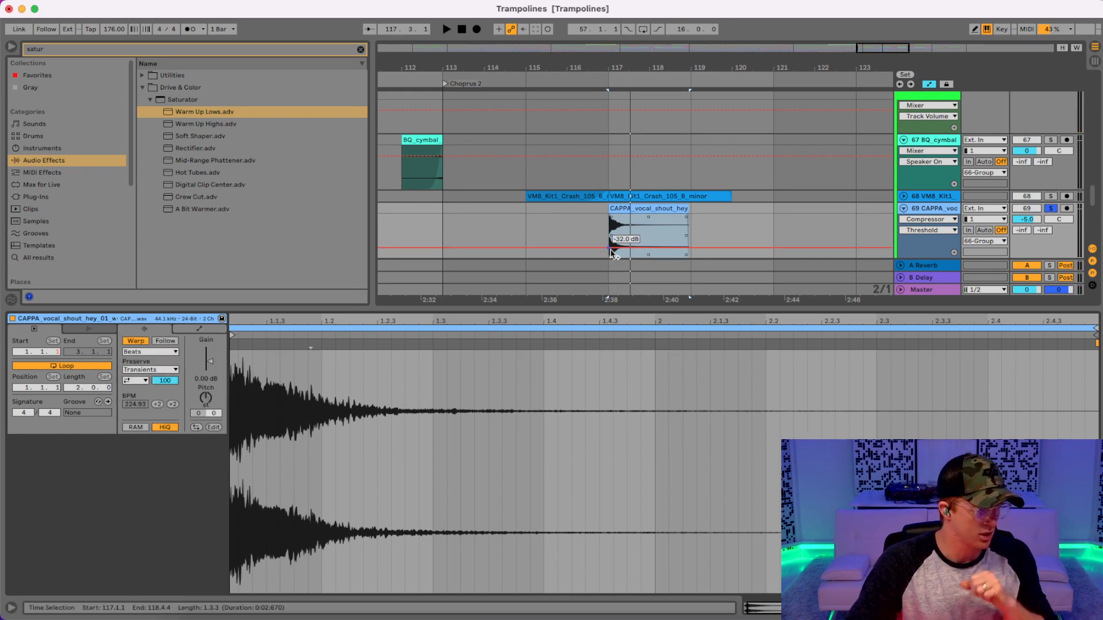
- Bring back the vocal shout track's device chain and view the Unison Mangler plug-in's window
{"action": "key", "text": "super+alt+l"}
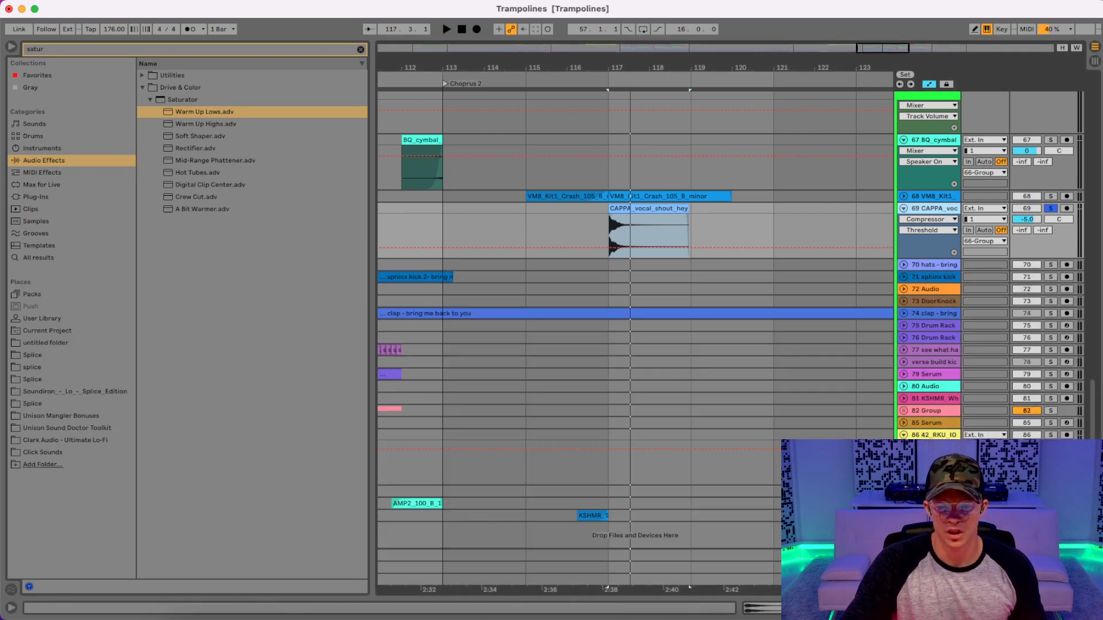
{"action": "key", "text": "super+alt+l"}
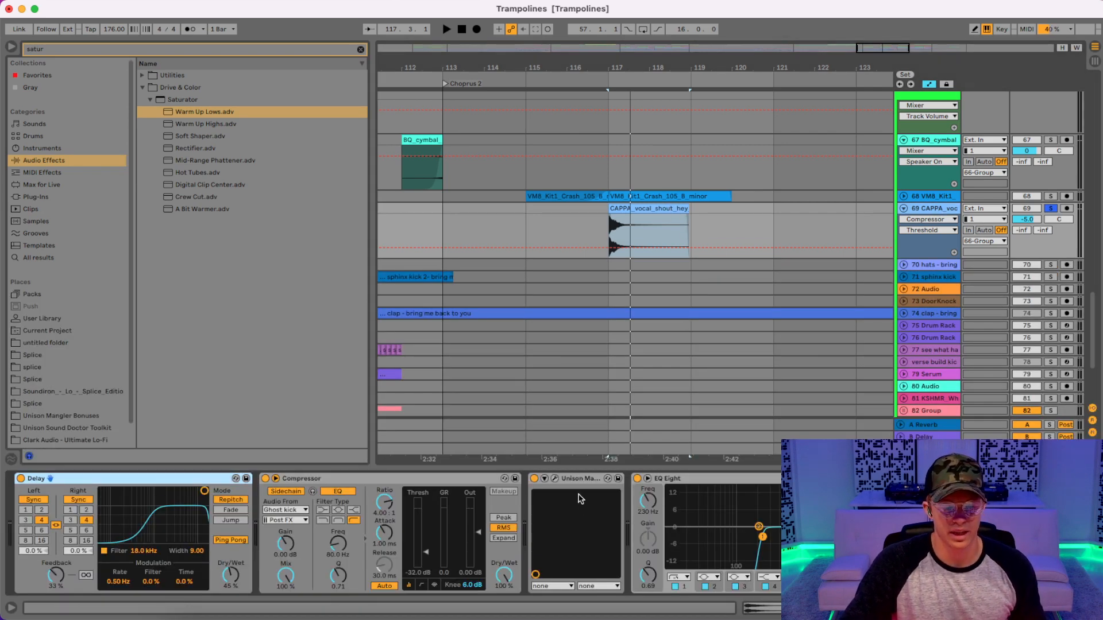
{"action": "left_click", "coordinate": [555, 479]}
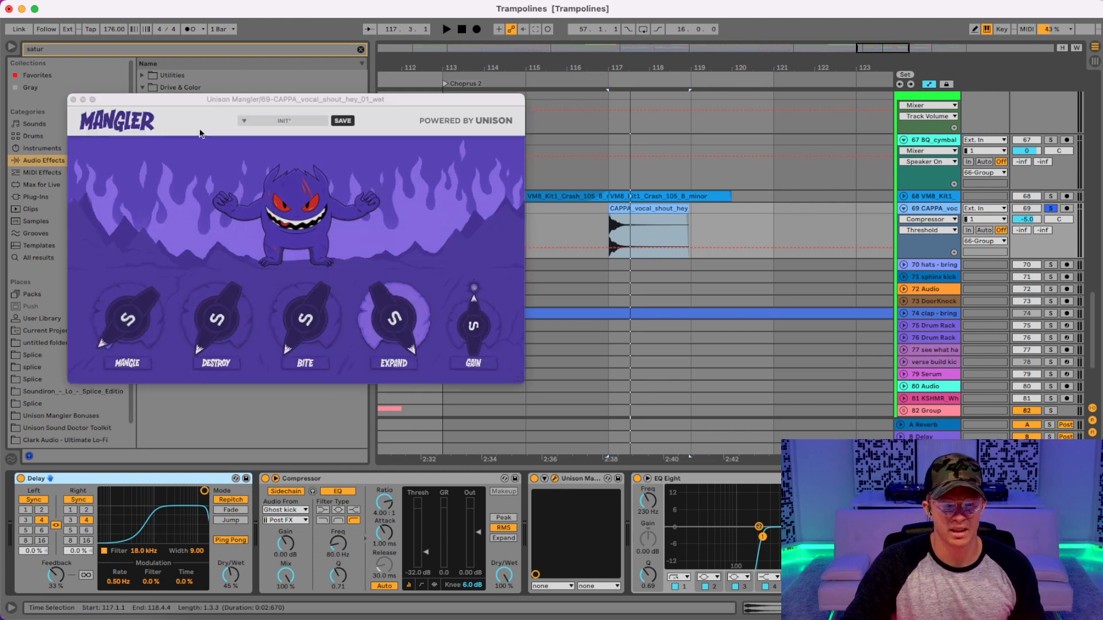
{"action": "left_click", "coordinate": [76, 99]}
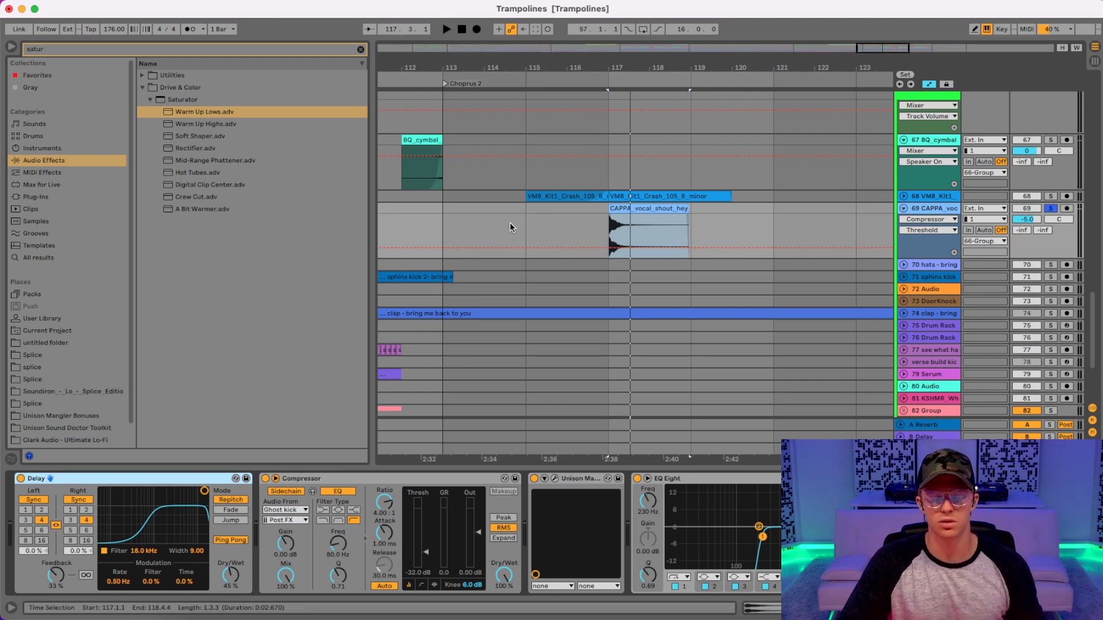
- Solo the unfolded 68 VM8_Kit1 track, delete its reversed crash at bar 115 and play the crash at bar 117
{"action": "left_click", "coordinate": [926, 197]}
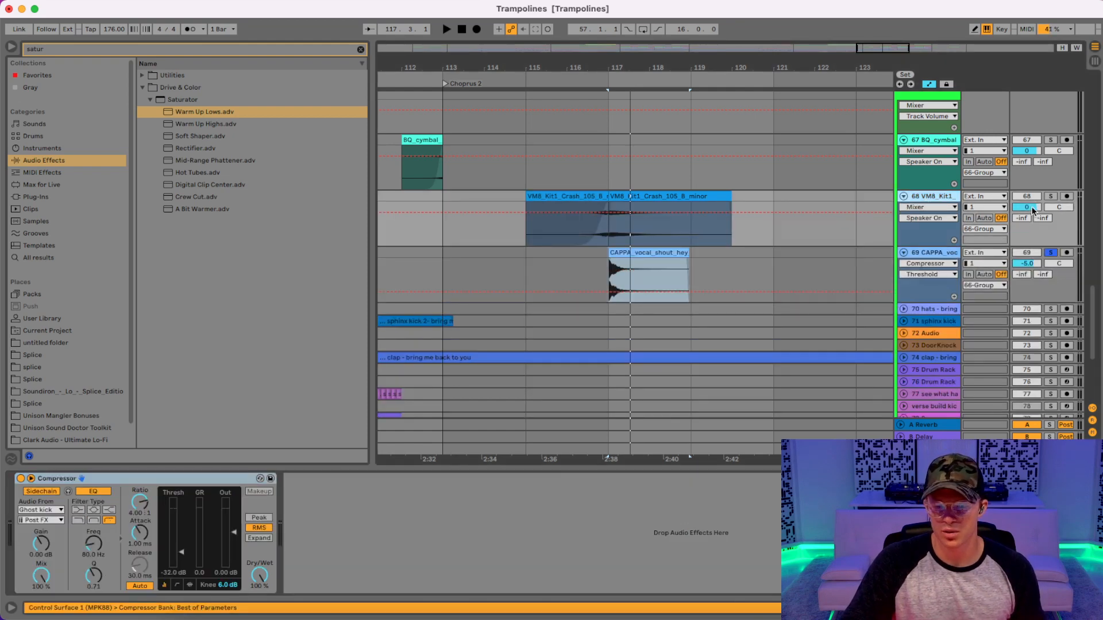
{"action": "left_click", "coordinate": [595, 196]}
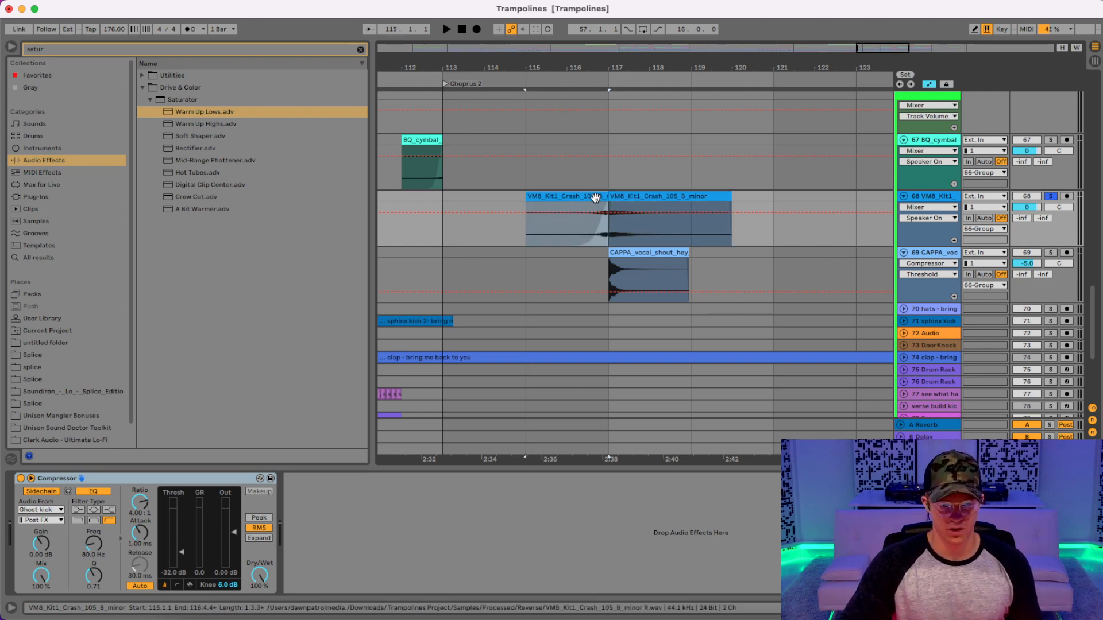
{"action": "key", "text": "Delete"}
{"action": "left_click", "coordinate": [649, 197]}
{"action": "key", "text": "space"}
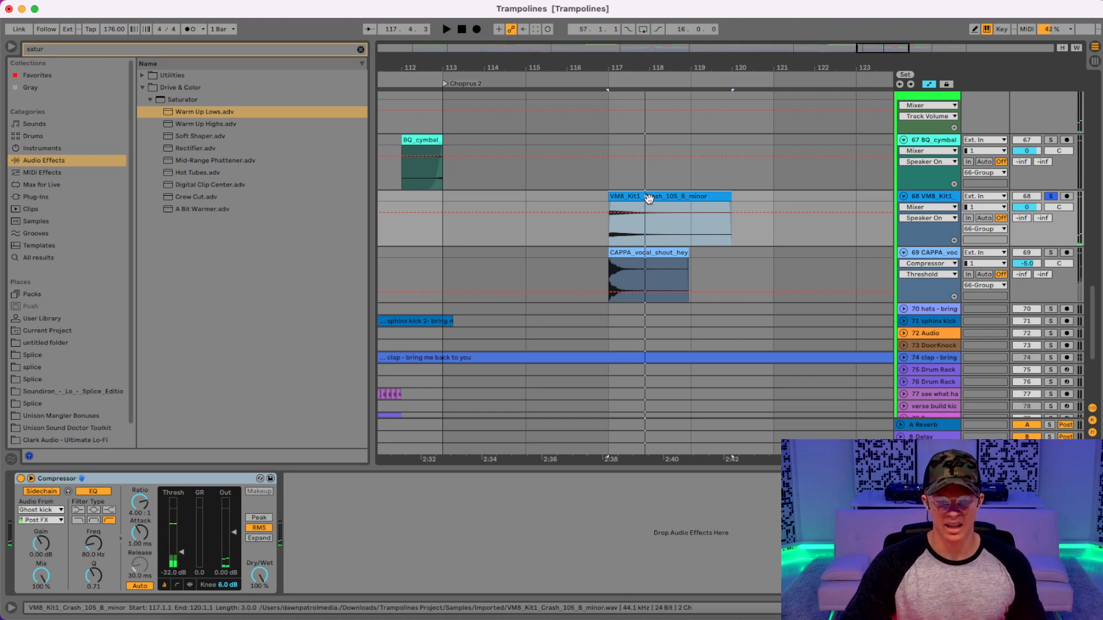
- Duplicate the bar 117 crash, reverse the copy and move it to bars 114 to 117, directly ahead of the original
{"action": "key", "text": "super+d"}
{"action": "double_click", "coordinate": [763, 198]}
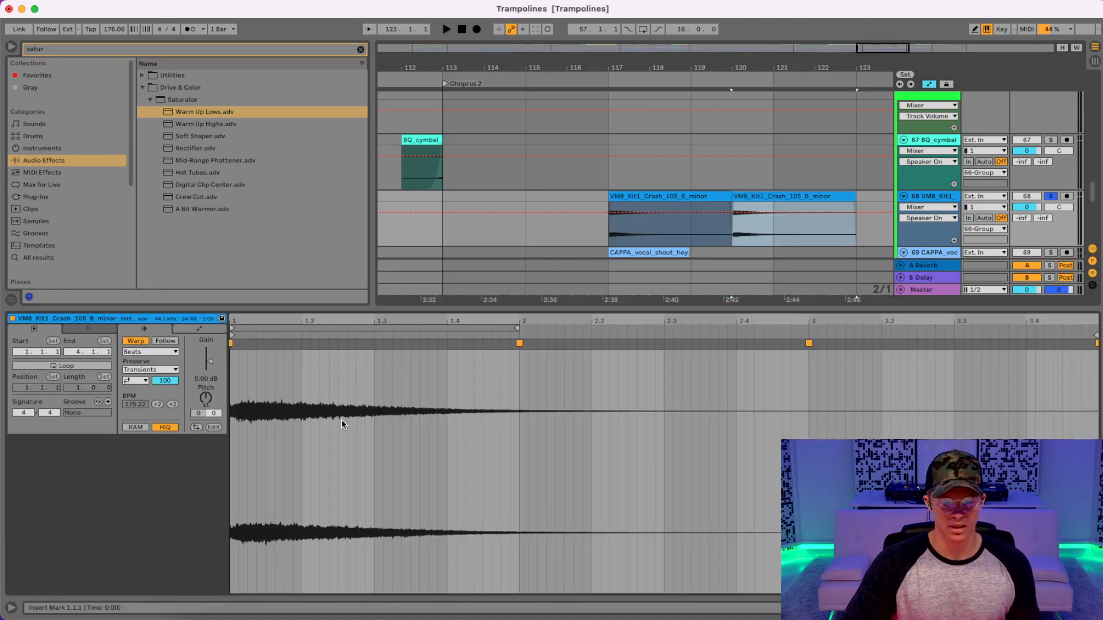
{"action": "left_click", "coordinate": [197, 427]}
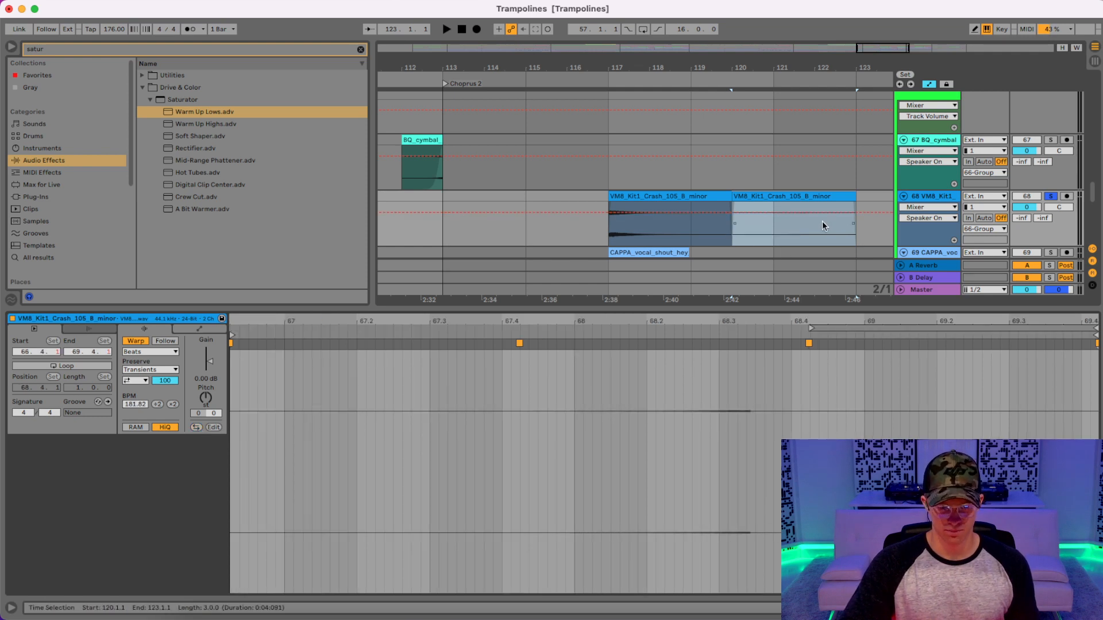
{"action": "left_click_drag", "start_coordinate": [823, 221], "coordinate": [598, 200]}
- Undo the crash duplication, reversal and move along with the deletion of the original reversed crash
{"action": "key", "text": "super+z"}
{"action": "key", "text": "super+z"}
{"action": "key", "text": "super+z"}
{"action": "key", "text": "super+z"}
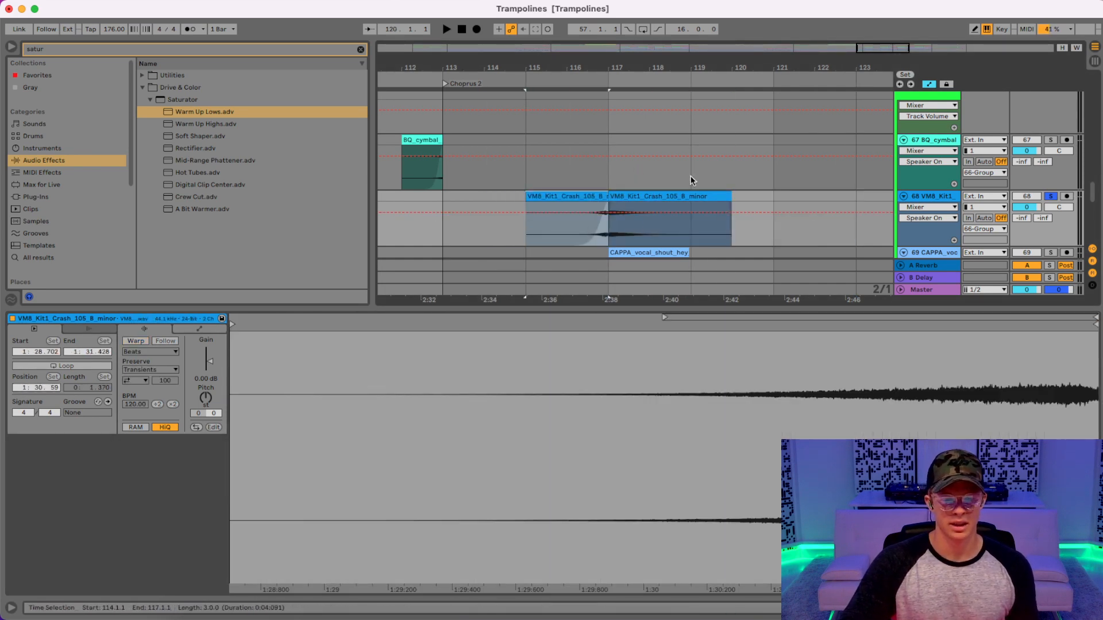
- Hide the automation lanes, play the reversed crash from bar 115 into the bar 117 crash, and unsolo track 68
{"action": "left_click", "coordinate": [928, 84]}
{"action": "left_click", "coordinate": [551, 208]}
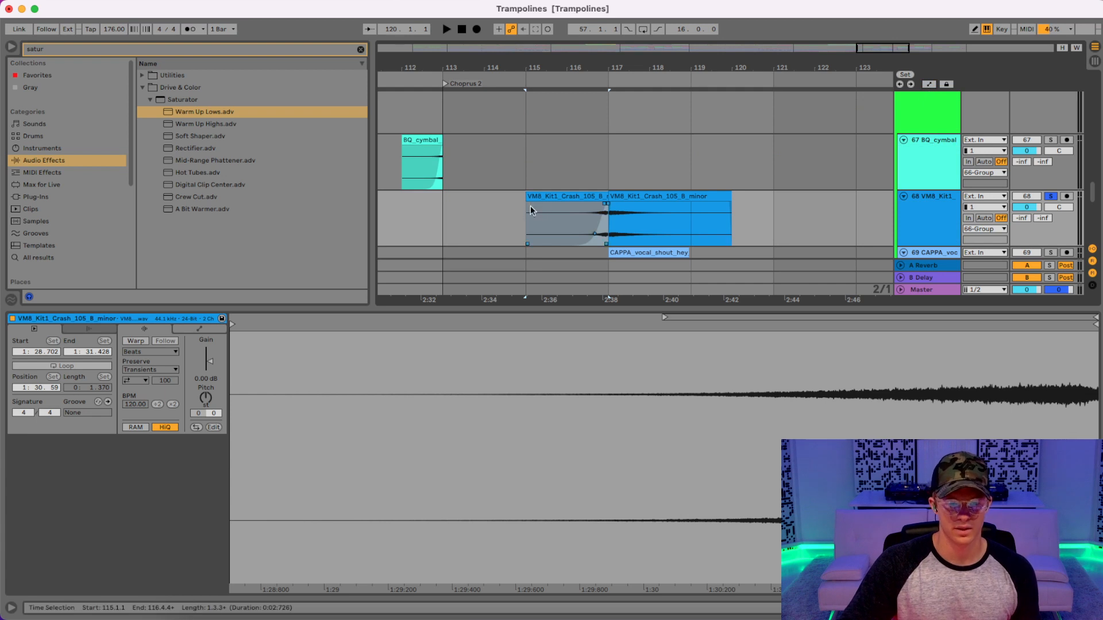
{"action": "key", "text": "space"}
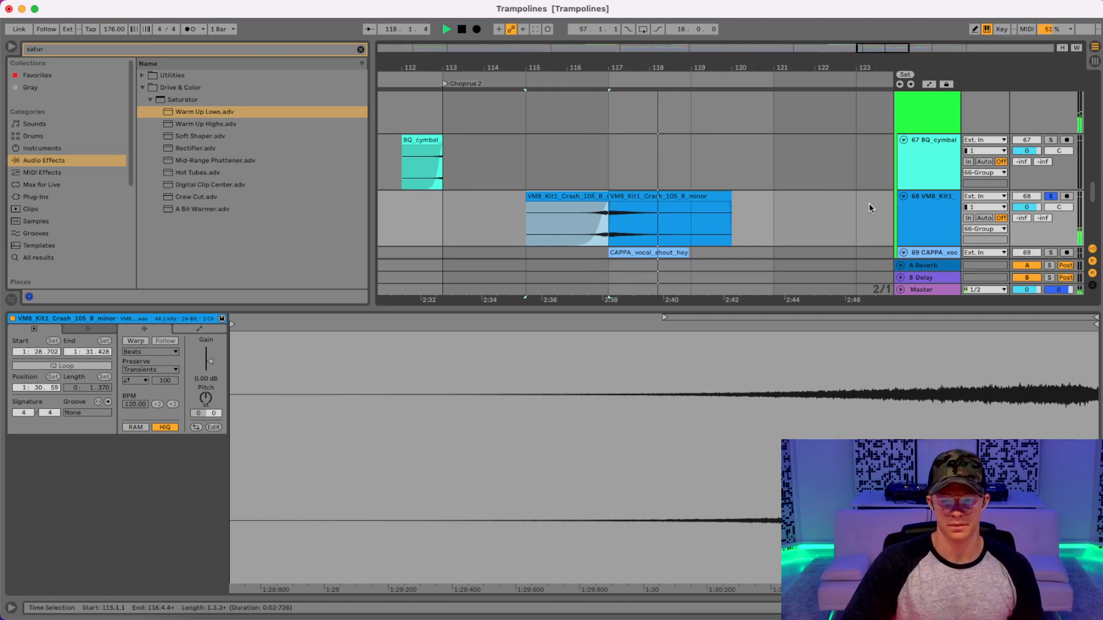
{"action": "key", "text": "space"}
{"action": "left_click", "coordinate": [1049, 198]}
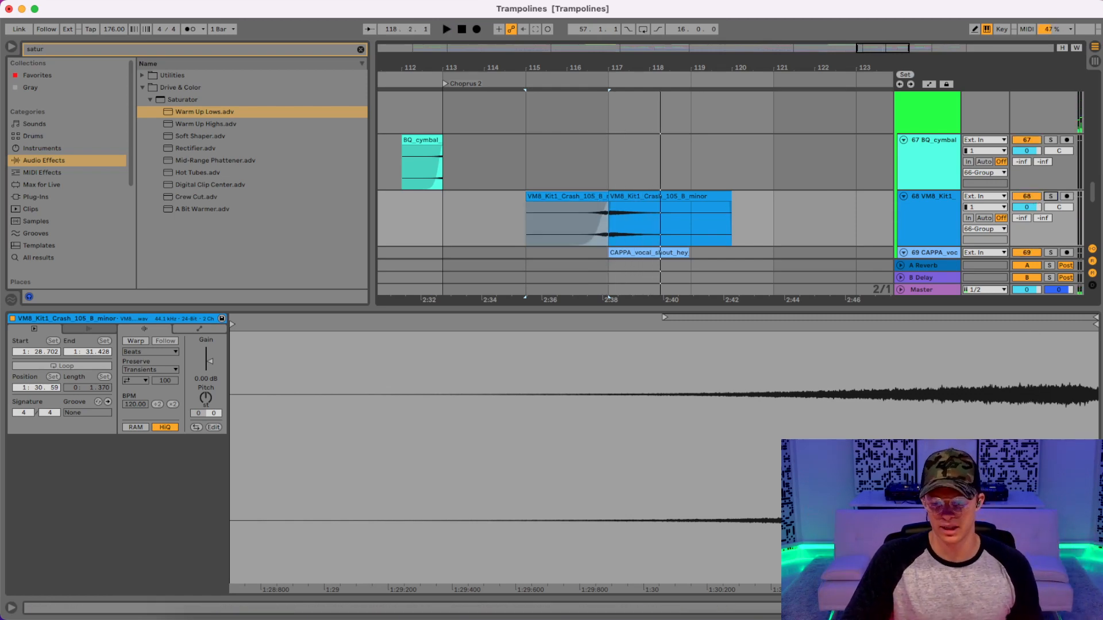
- Hide the clip detail view and fold all tracks inside 38 Group
{"action": "left_click", "coordinate": [1094, 608]}
{"action": "scroll", "coordinate": [658, 321], "scroll_direction": "up", "scroll_amount": 8}
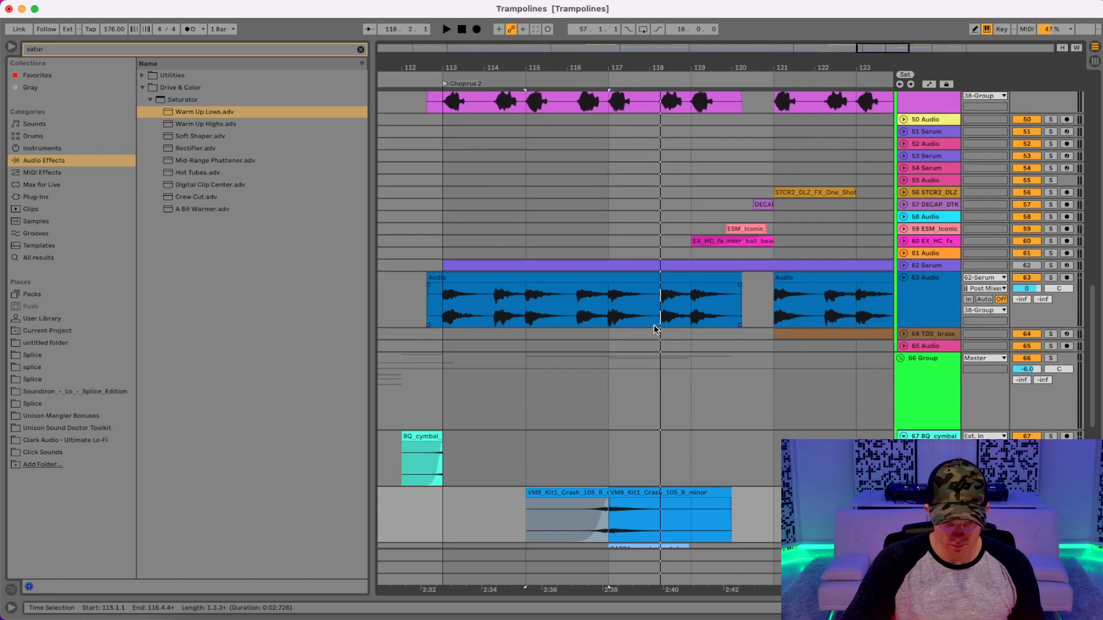
{"action": "scroll", "coordinate": [701, 345], "scroll_direction": "up", "scroll_amount": 3}
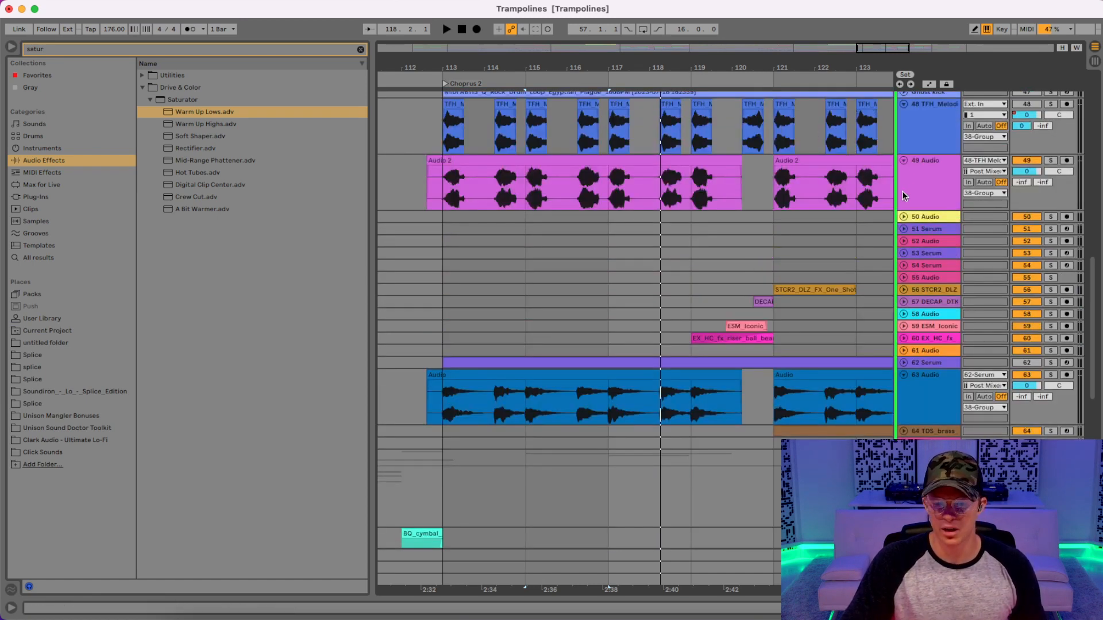
{"action": "left_click", "coordinate": [904, 160], "text": "alt"}
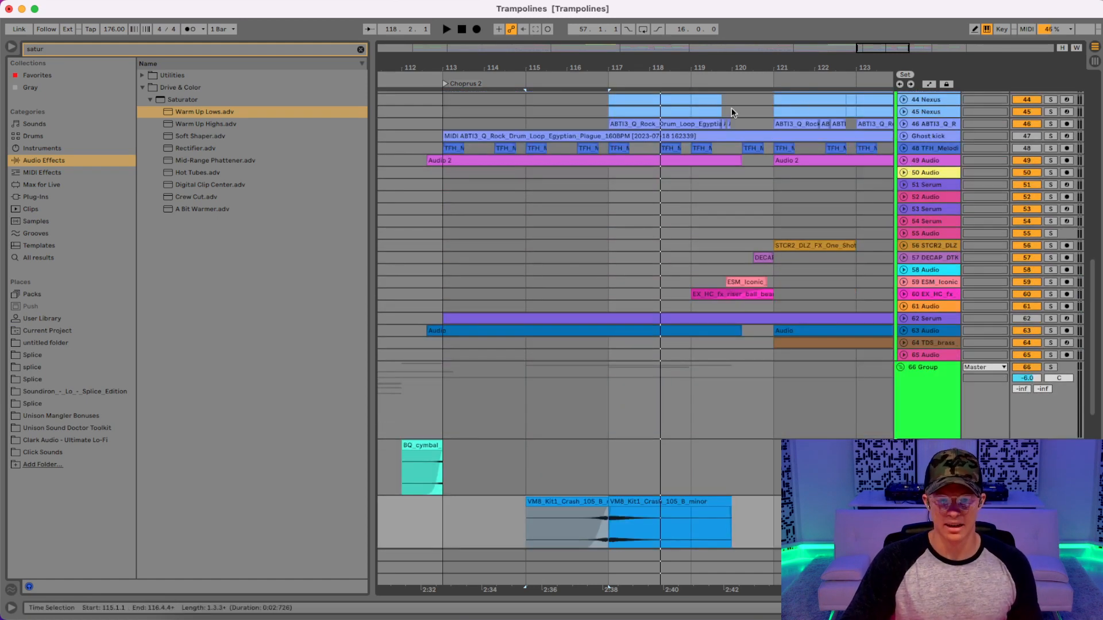
- Play the full Chorus 2 arrangement from bar 117 and widen the timeline to include the Outro
{"action": "left_click", "coordinate": [622, 197]}
{"action": "key", "text": "space"}
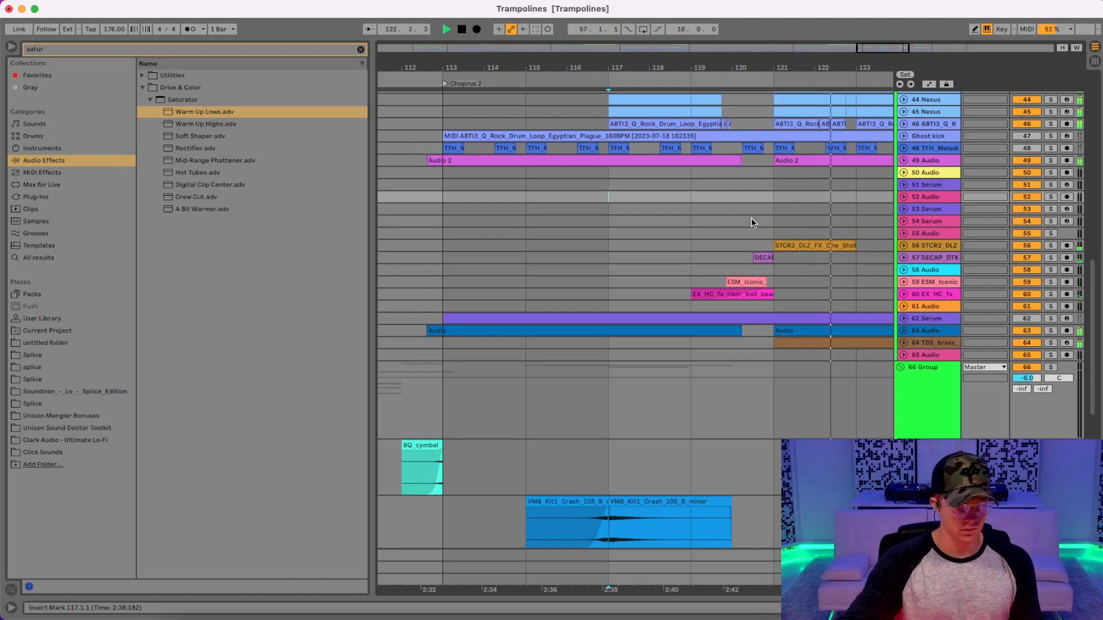
{"action": "scroll", "coordinate": [750, 219], "scroll_direction": "down", "scroll_amount": 5}
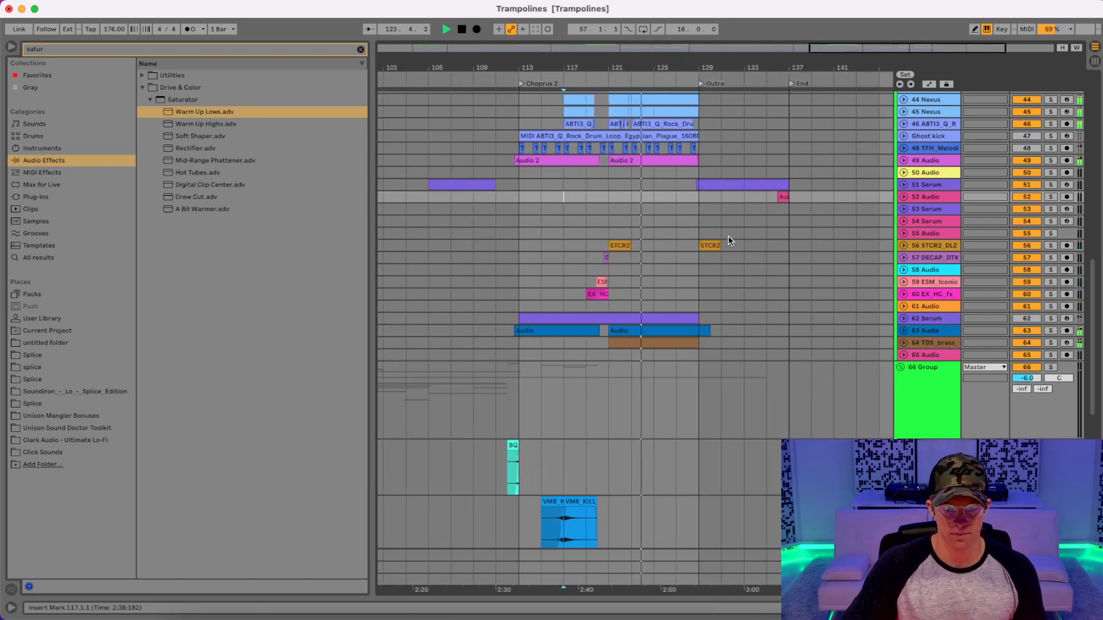
- Mark Chorus 2 from bar 113 to 129 on 38 Group, then place the insert marker at bar 129
{"action": "scroll", "coordinate": [735, 278], "scroll_direction": "up", "scroll_amount": 8}
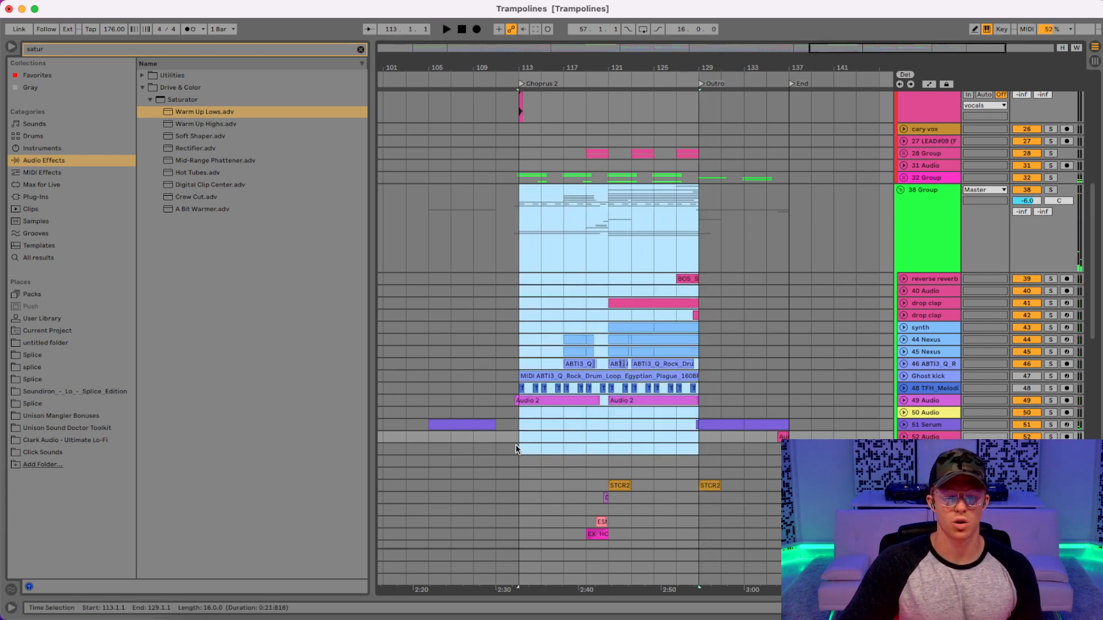
{"action": "left_click", "coordinate": [699, 236]}
{"action": "left_click_drag", "start_coordinate": [519, 236], "coordinate": [711, 241]}
{"action": "left_click", "coordinate": [697, 242]}
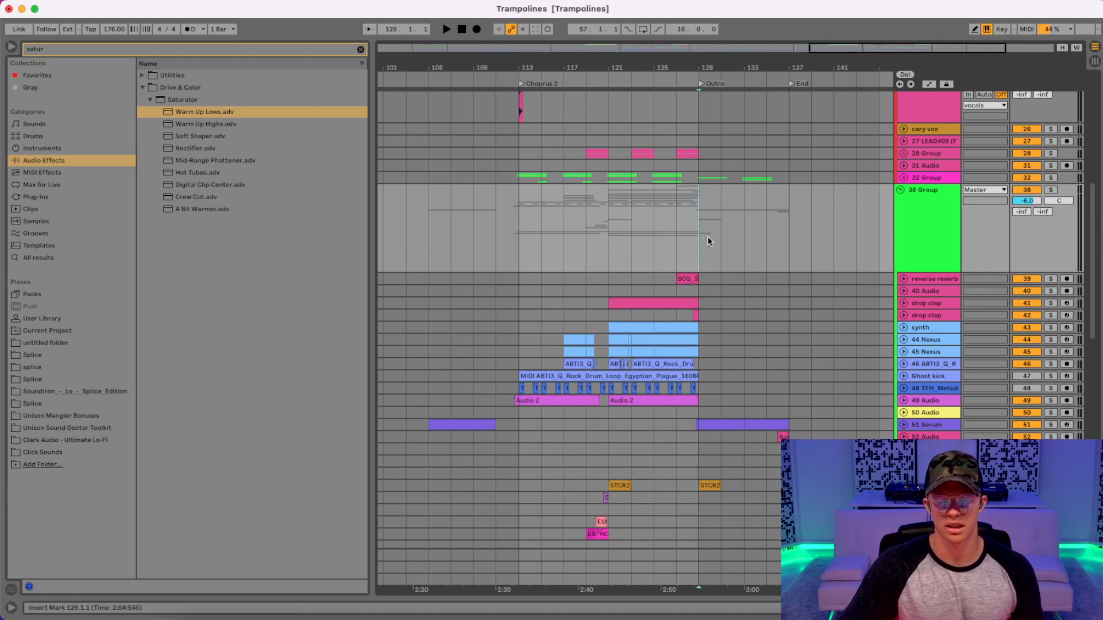
- Look through the vocal, 38 Group and 66 Group tracks around the transition from Chorus 2 to the Outro
{"action": "scroll", "coordinate": [729, 285], "scroll_direction": "up", "scroll_amount": 5}
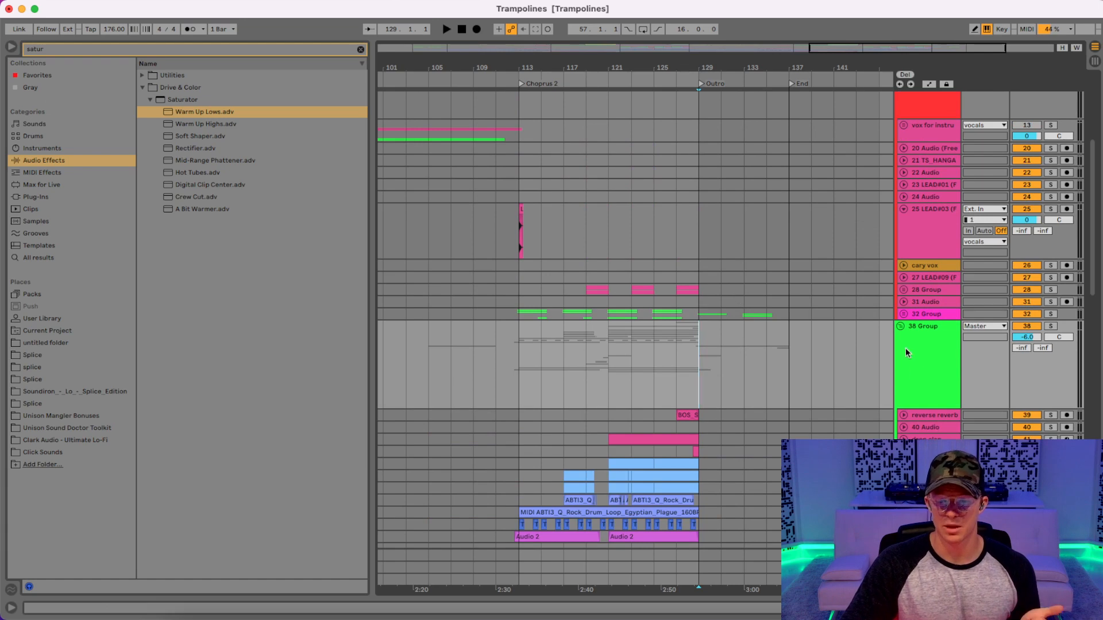
{"action": "scroll", "coordinate": [866, 365], "scroll_direction": "down", "scroll_amount": 7}
{"action": "scroll", "coordinate": [866, 365], "scroll_direction": "down", "scroll_amount": 10}
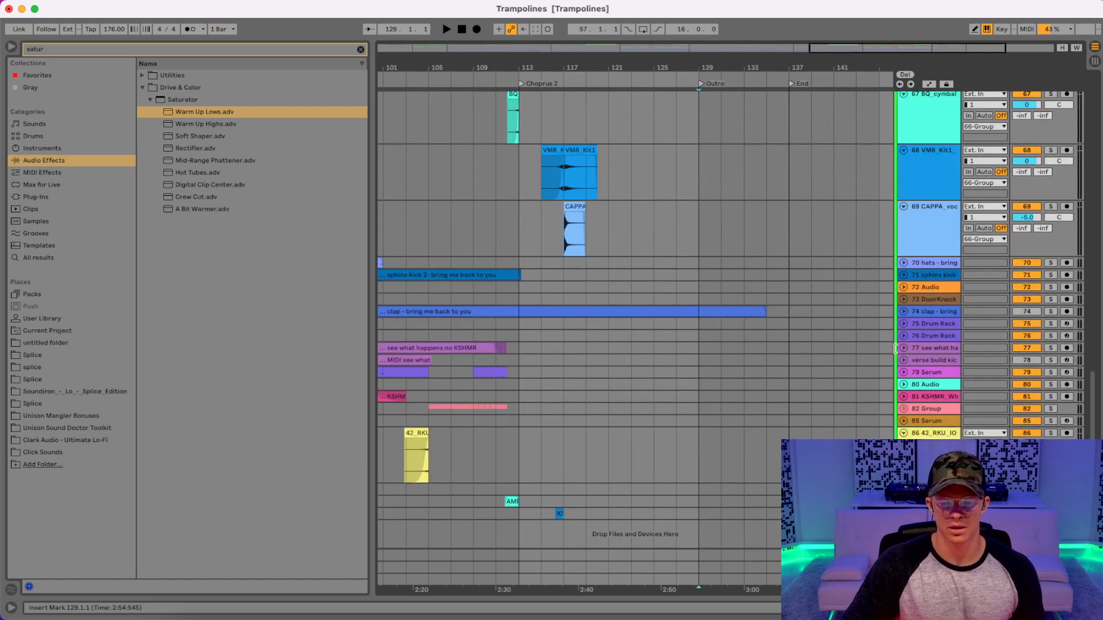
{"action": "left_click", "coordinate": [904, 316]}
{"action": "scroll", "coordinate": [843, 336], "scroll_direction": "up", "scroll_amount": 8}
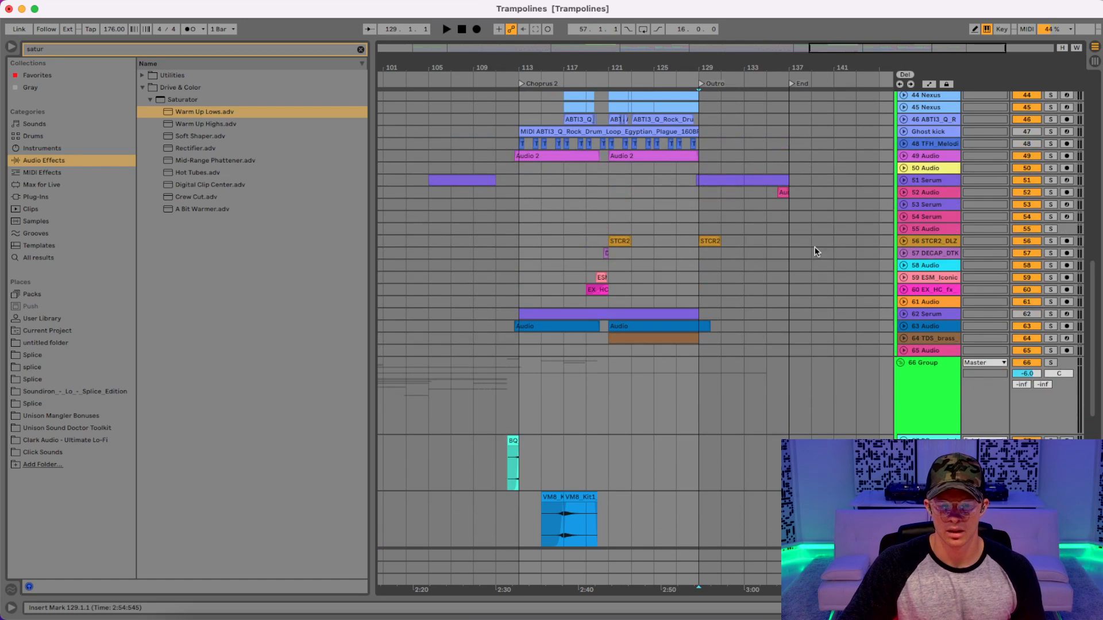
- Unfold and solo track 56 STCR2_DLZ, then audition its downsweep clip at bar 129
{"action": "left_click", "coordinate": [903, 240]}
{"action": "left_click", "coordinate": [1049, 242]}
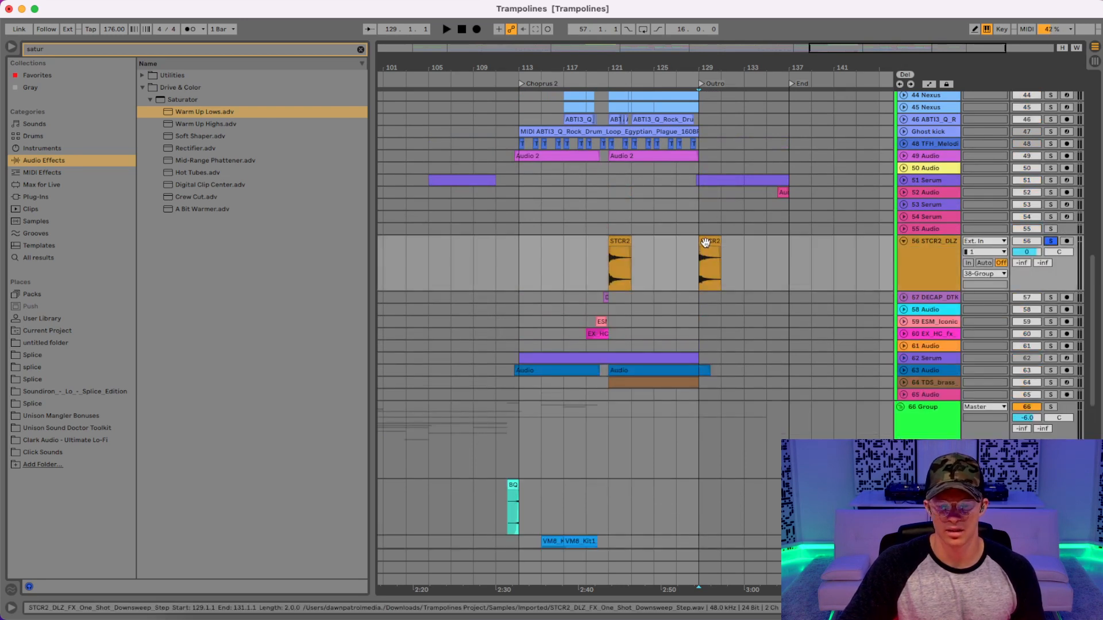
{"action": "left_click", "coordinate": [613, 242]}
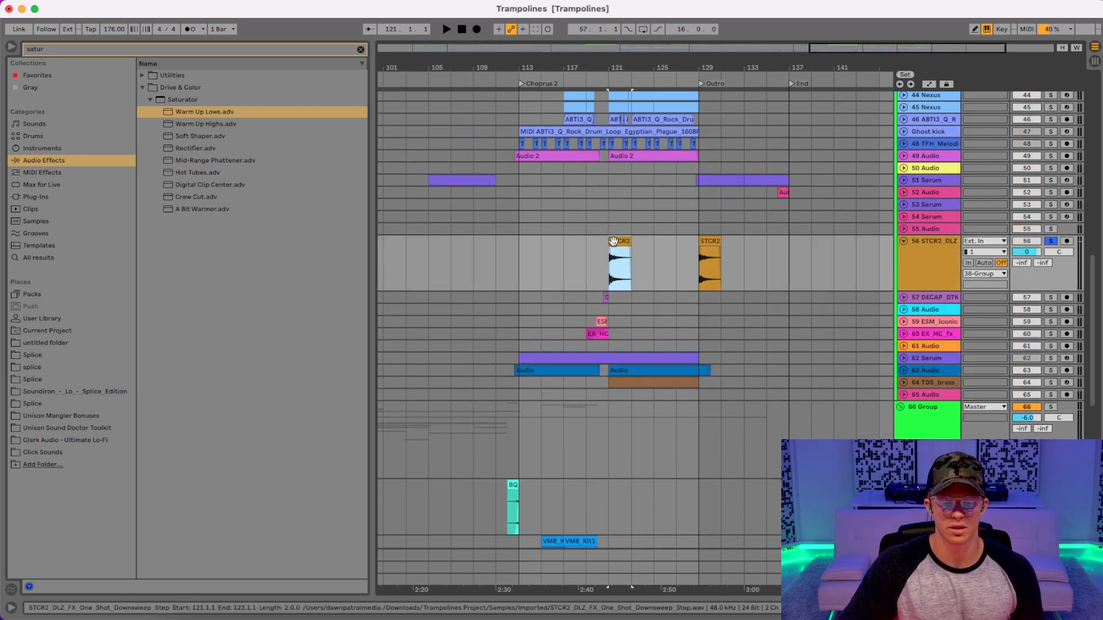
{"action": "left_click", "coordinate": [707, 241]}
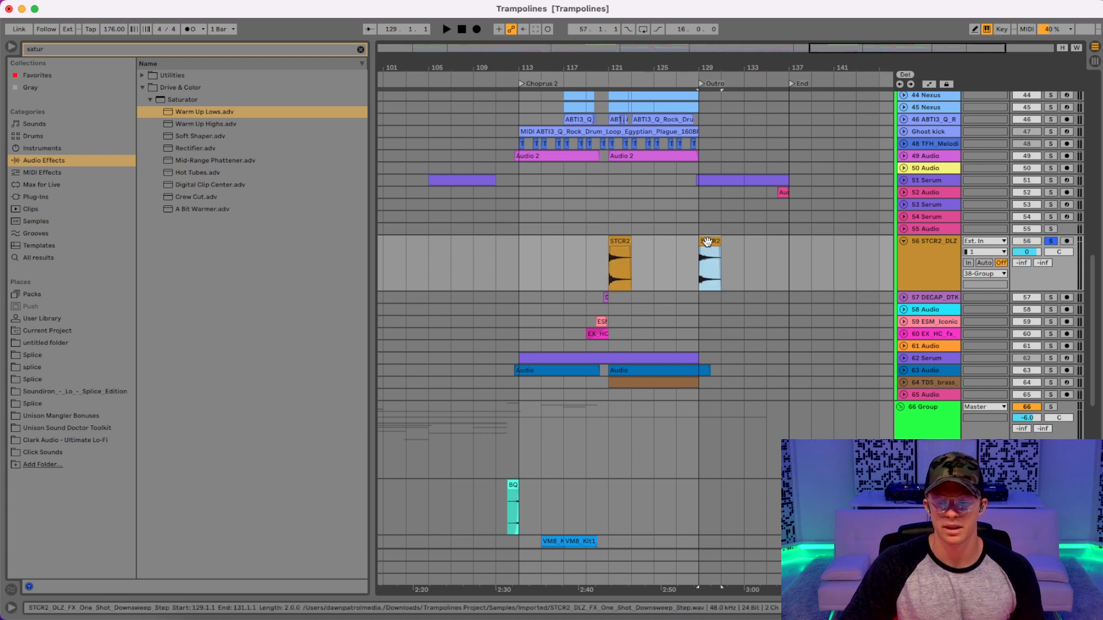
{"action": "key", "text": "space"}
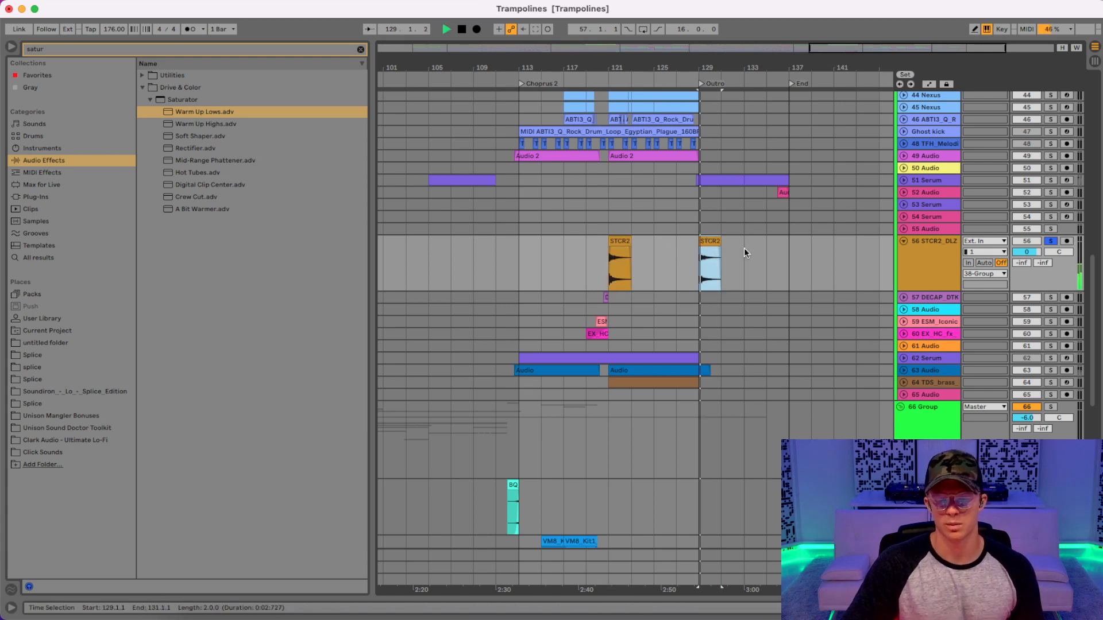
{"action": "key", "text": "space"}
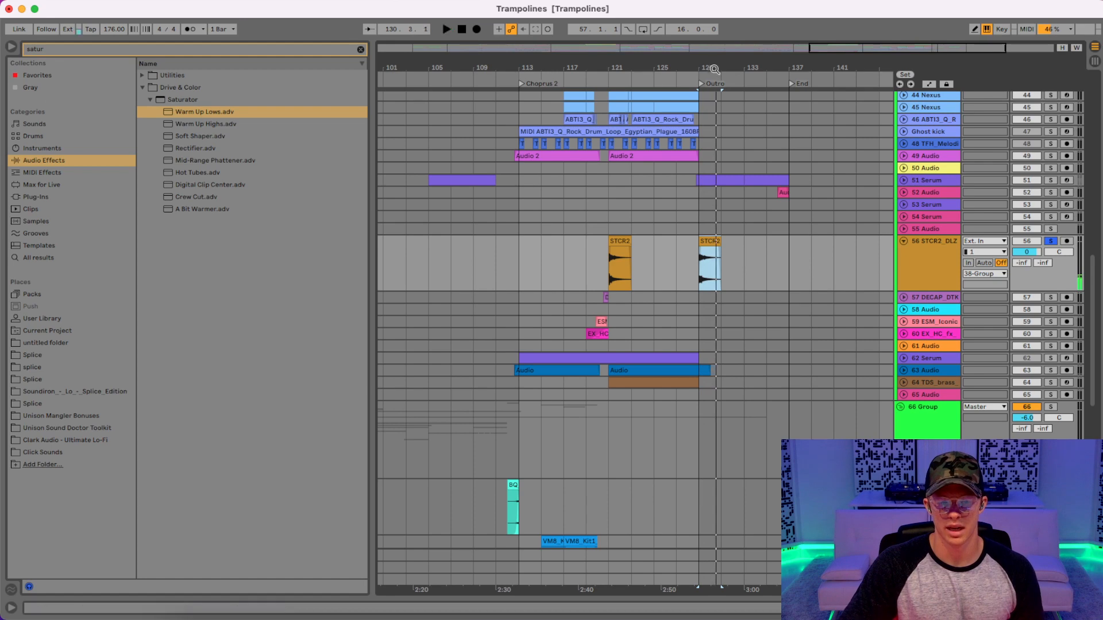
- Zoom in on the bar 129 downsweep clip, show its Transposition envelope in the clip detail view, and play it
{"action": "key", "text": "z"}
{"action": "left_click_drag", "start_coordinate": [714, 67], "coordinate": [714, 46]}
{"action": "double_click", "coordinate": [653, 241]}
{"action": "left_click", "coordinate": [197, 328]}
{"action": "left_click", "coordinate": [165, 352]}
{"action": "left_click", "coordinate": [138, 361]}
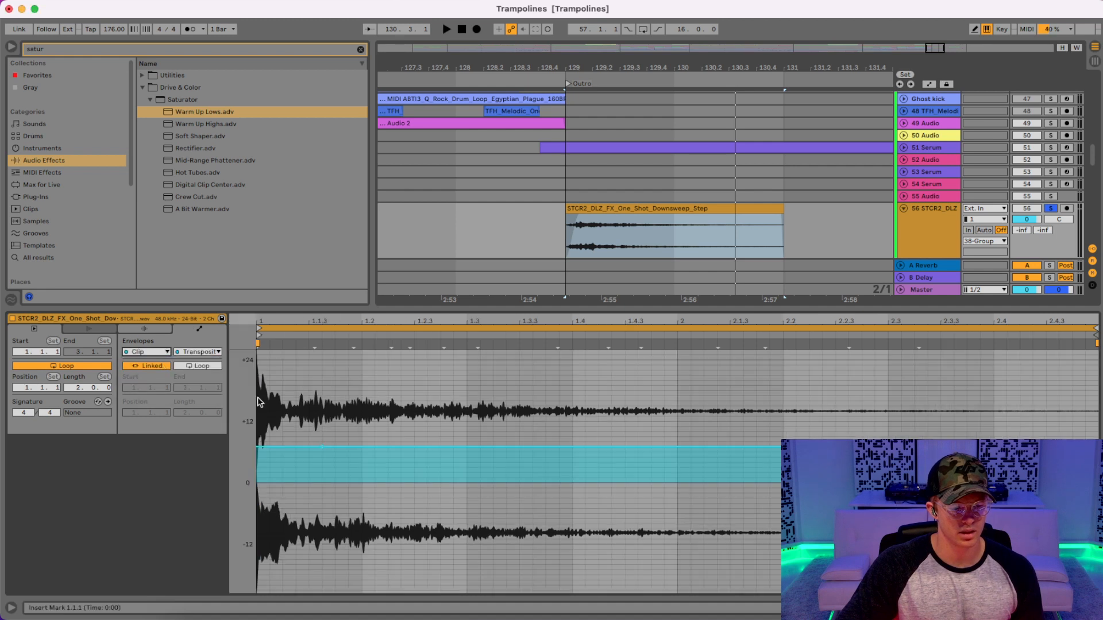
{"action": "left_click", "coordinate": [323, 446]}
{"action": "key", "text": "space"}
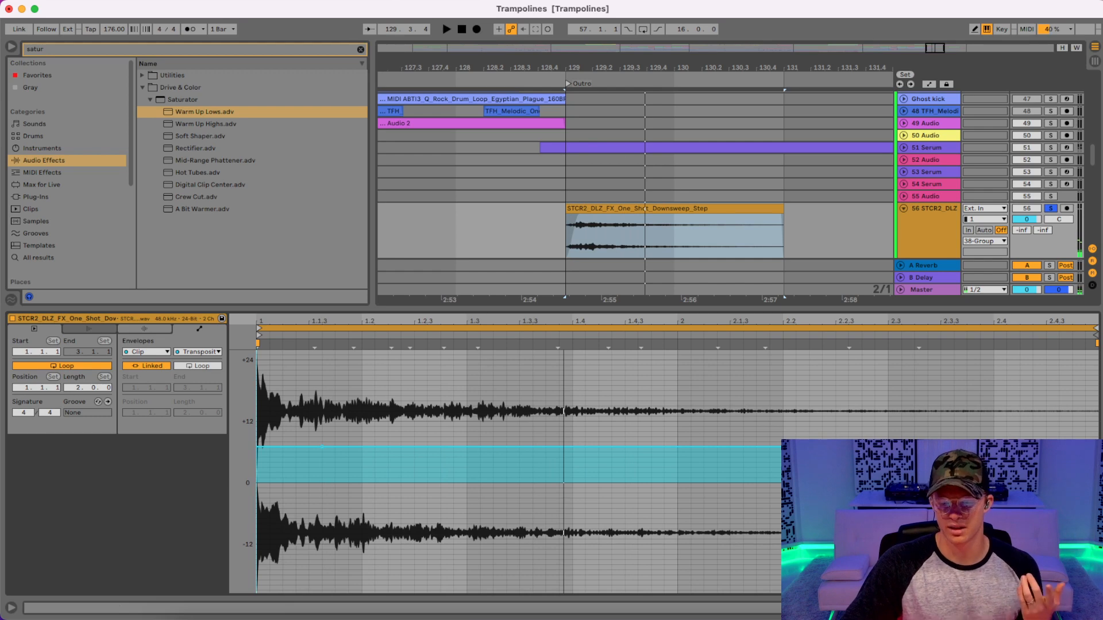
- Hide the clip detail view, then unsolo and fold track 56 STCR2_DLZ
{"action": "key", "text": "super+alt+l"}
{"action": "scroll", "coordinate": [724, 318], "scroll_direction": "up", "scroll_amount": 5}
{"action": "left_click", "coordinate": [1051, 310]}
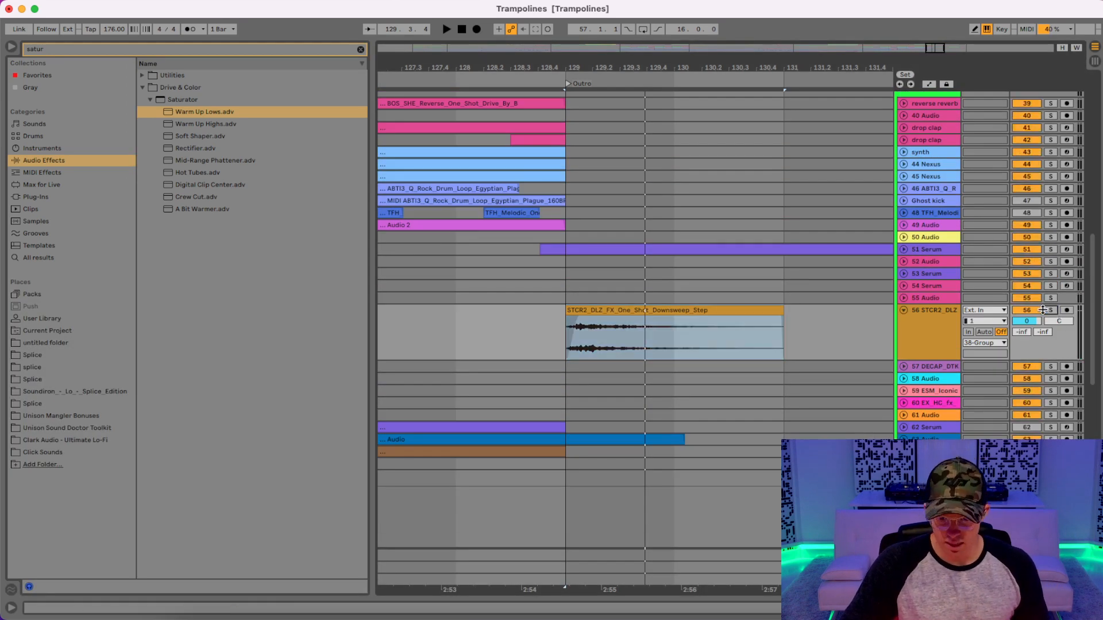
{"action": "left_click", "coordinate": [903, 311]}
- Unfold and solo track 51 Serum, play its Outro clip, and briefly show its Serum and Compressor devices
{"action": "left_click_drag", "start_coordinate": [780, 70], "coordinate": [672, 16]}
{"action": "left_click", "coordinate": [685, 248]}
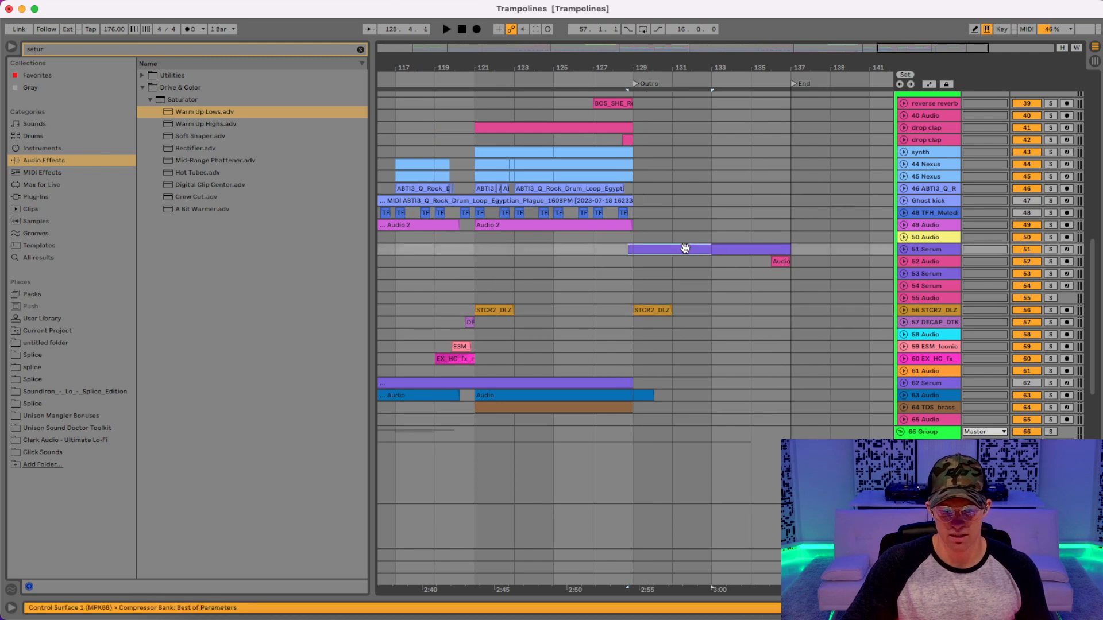
{"action": "left_click", "coordinate": [904, 252]}
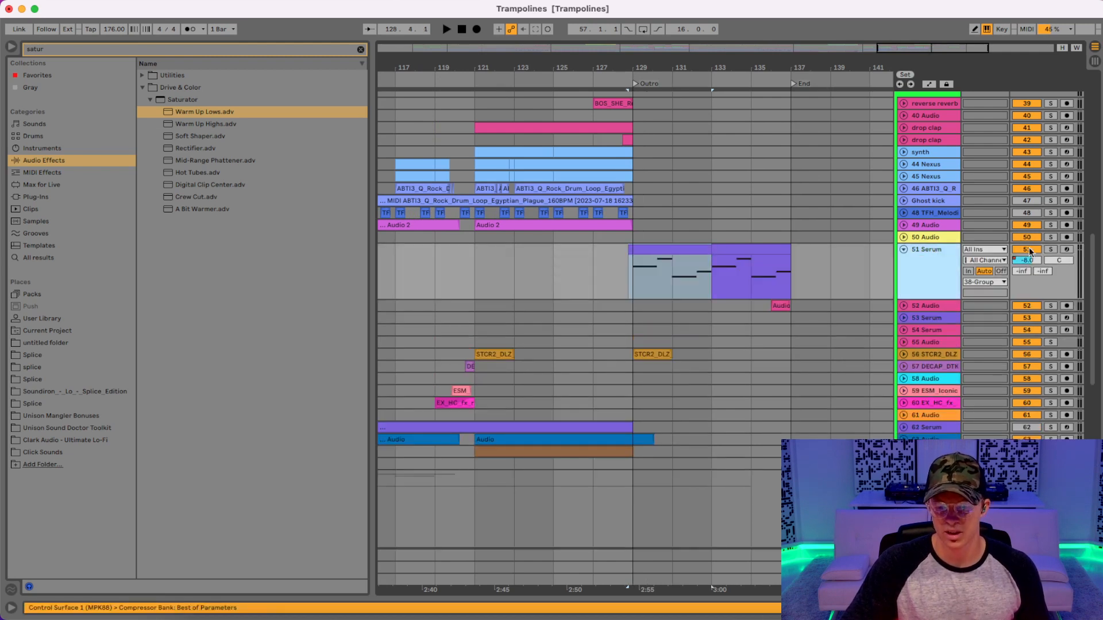
{"action": "left_click", "coordinate": [1052, 249]}
{"action": "key", "text": "space"}
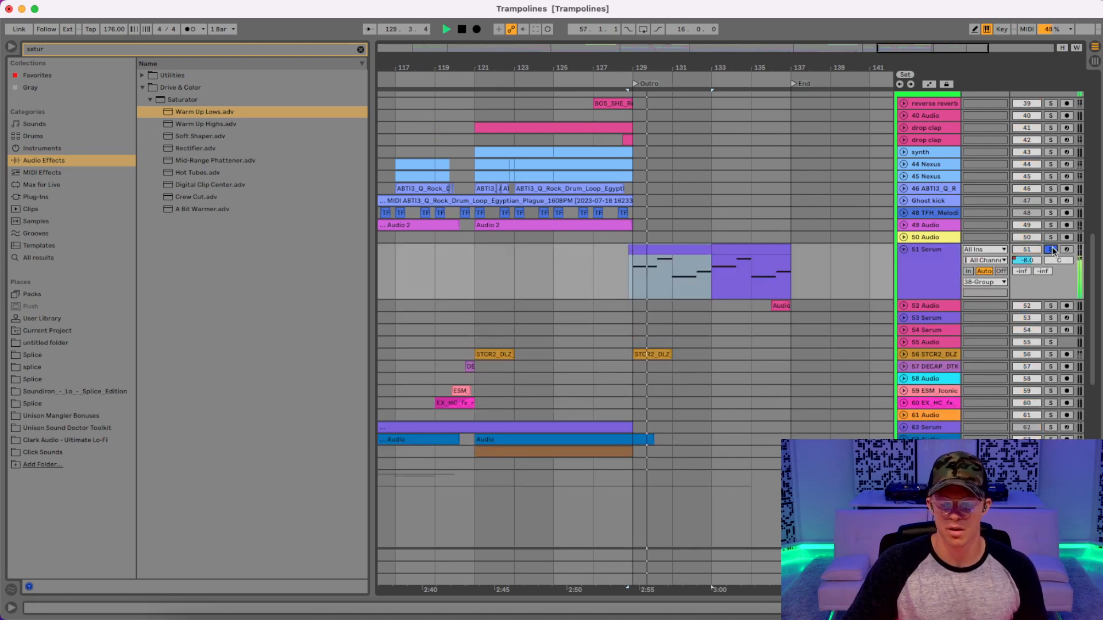
{"action": "left_click", "coordinate": [1051, 607]}
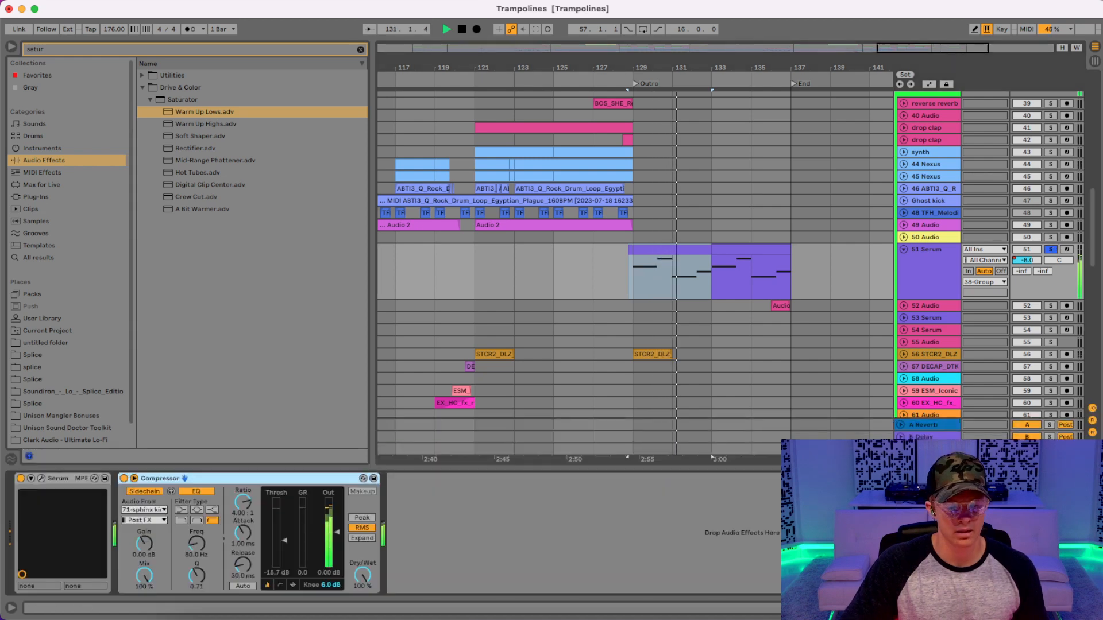
{"action": "left_click", "coordinate": [1093, 608]}
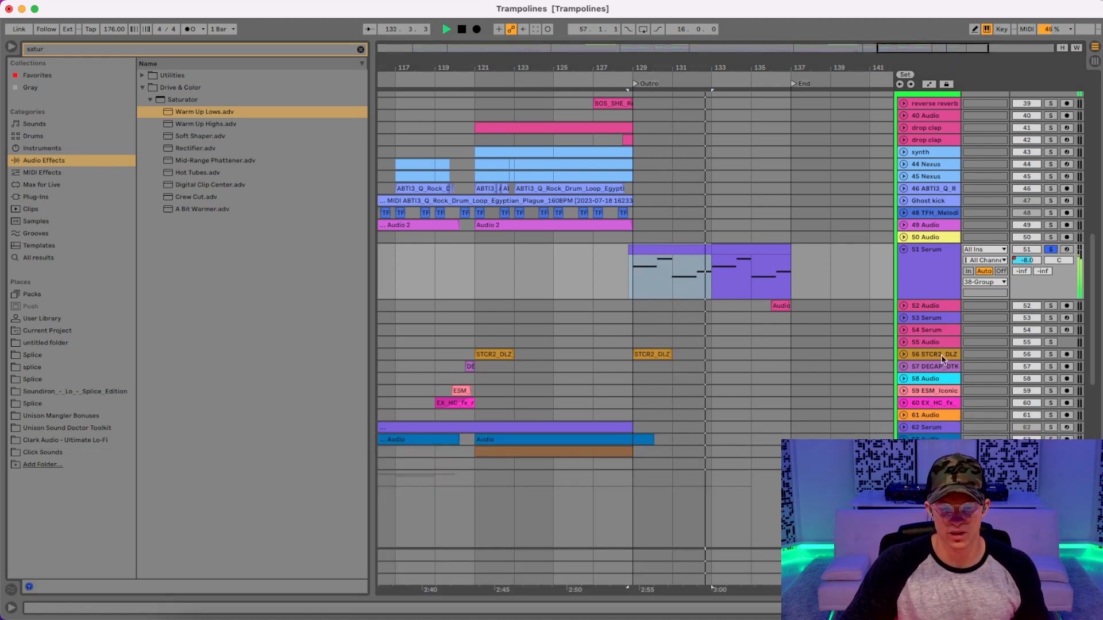
- Unfold track 52 Audio, solo it alongside 51 Serum, and play the end of the Outro from bar 135
{"action": "left_click", "coordinate": [903, 306]}
{"action": "left_click", "coordinate": [922, 307]}
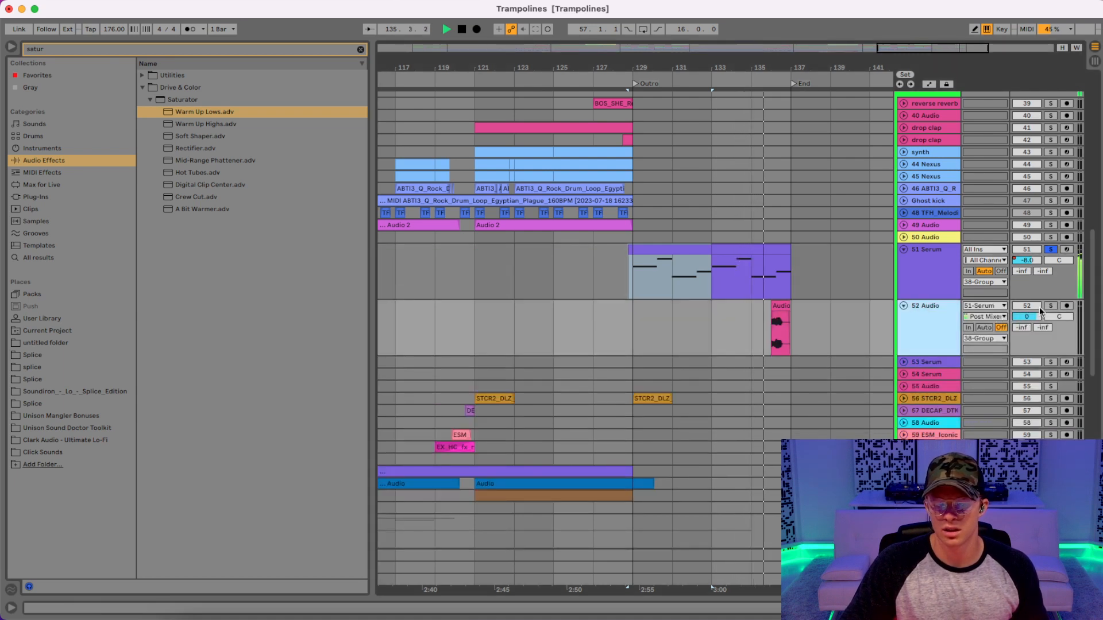
{"action": "key", "text": "space"}
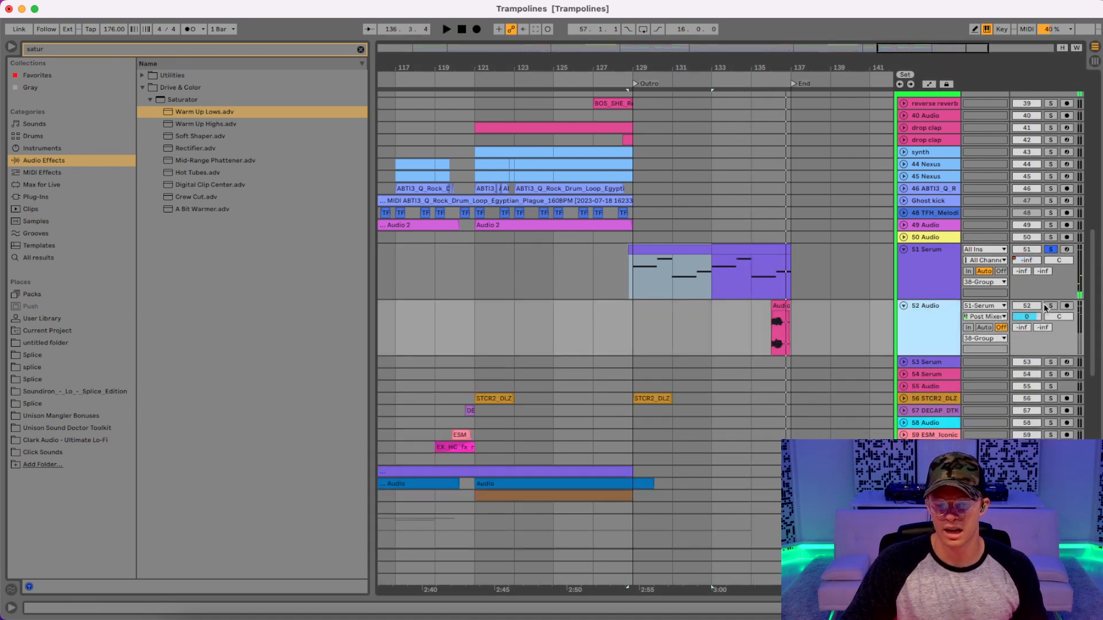
{"action": "left_click", "coordinate": [1050, 307]}
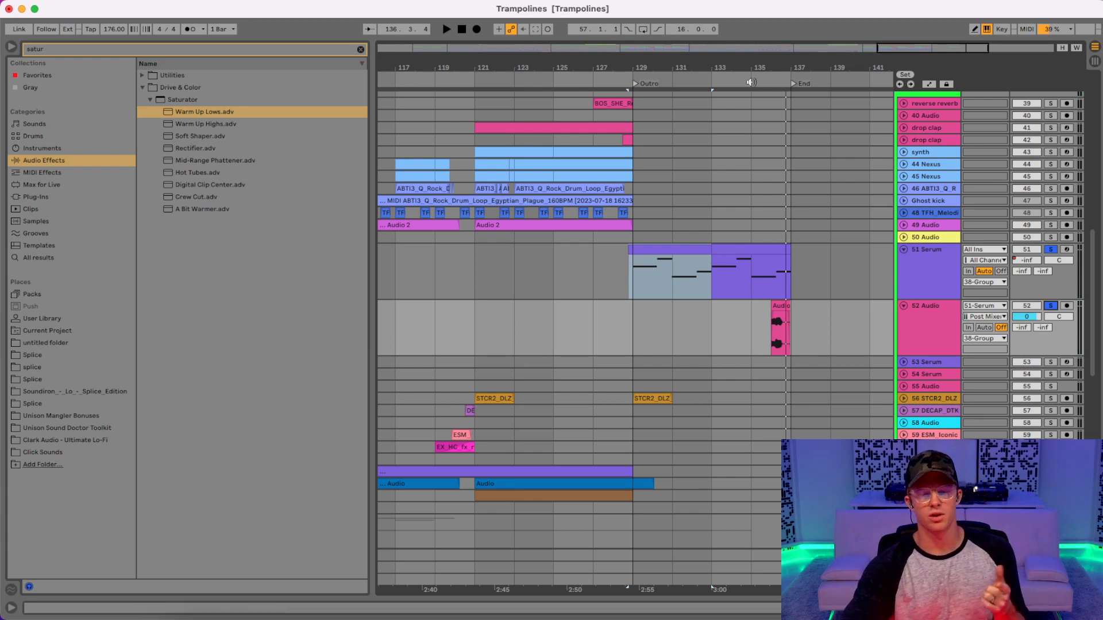
{"action": "left_click", "coordinate": [759, 81]}
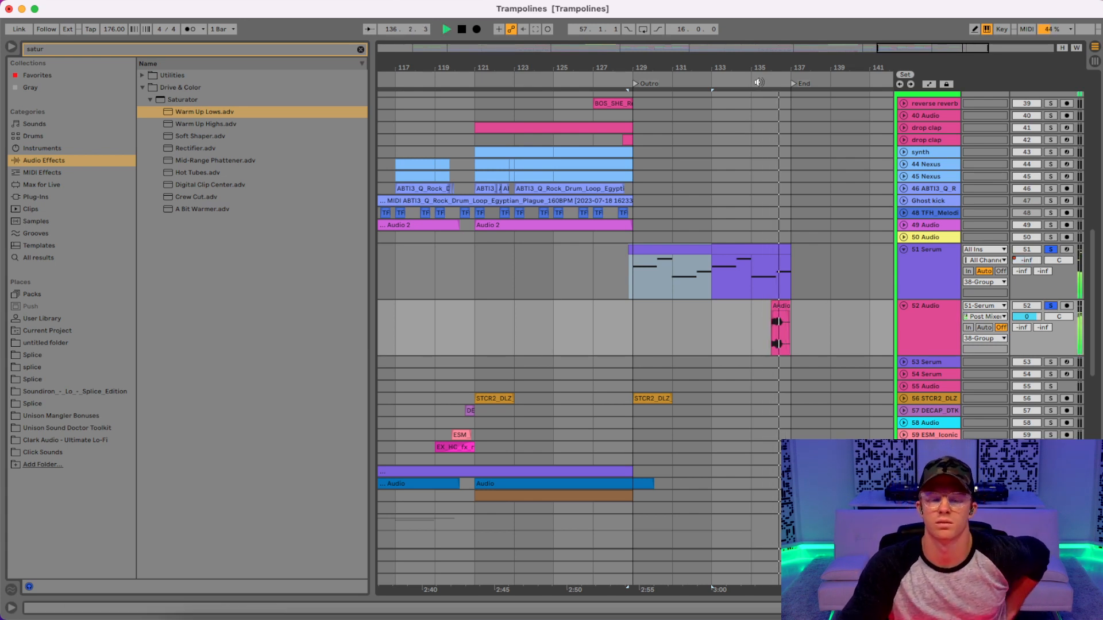
{"action": "key", "text": "space"}
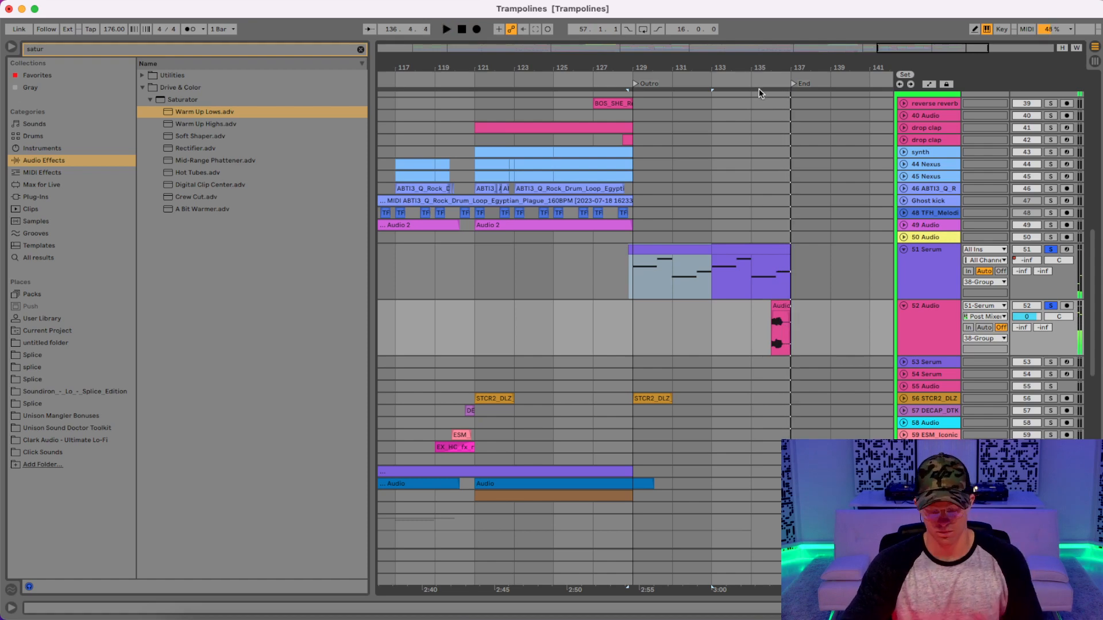
- Clear the solo on the Outro Serum and audio tracks and fold 38 Group
{"action": "left_click", "coordinate": [1051, 249]}
{"action": "scroll", "coordinate": [819, 293], "scroll_direction": "up", "scroll_amount": 5}
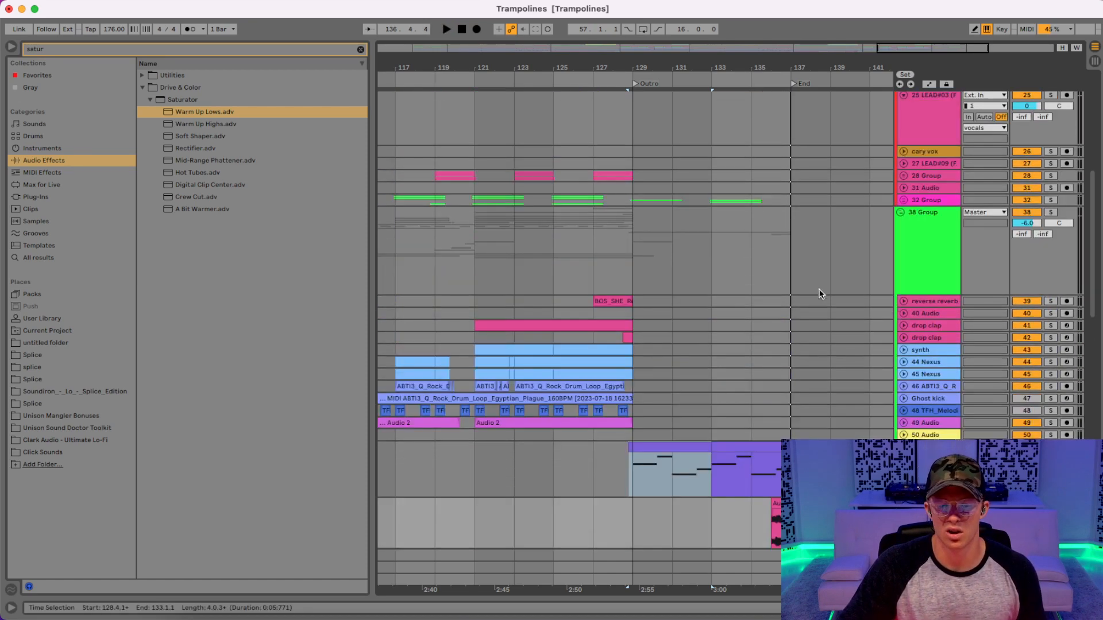
{"action": "left_click", "coordinate": [900, 212]}
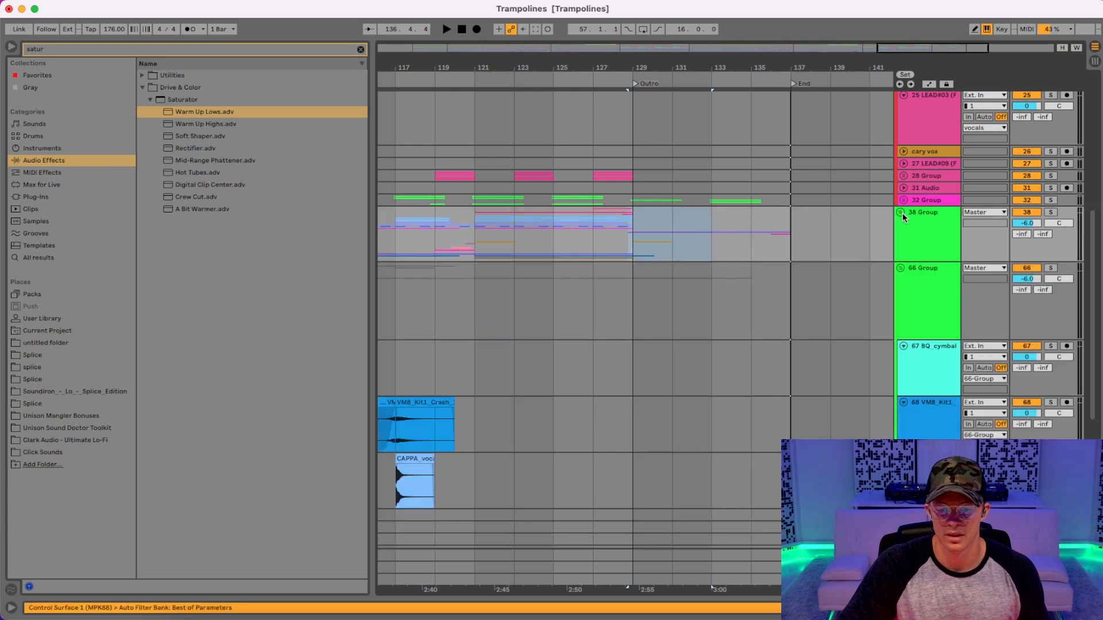
- Play the full Outro from bar 129 while looking through the guitar and vocal tracks
{"action": "left_click", "coordinate": [618, 231]}
{"action": "key", "text": "space"}
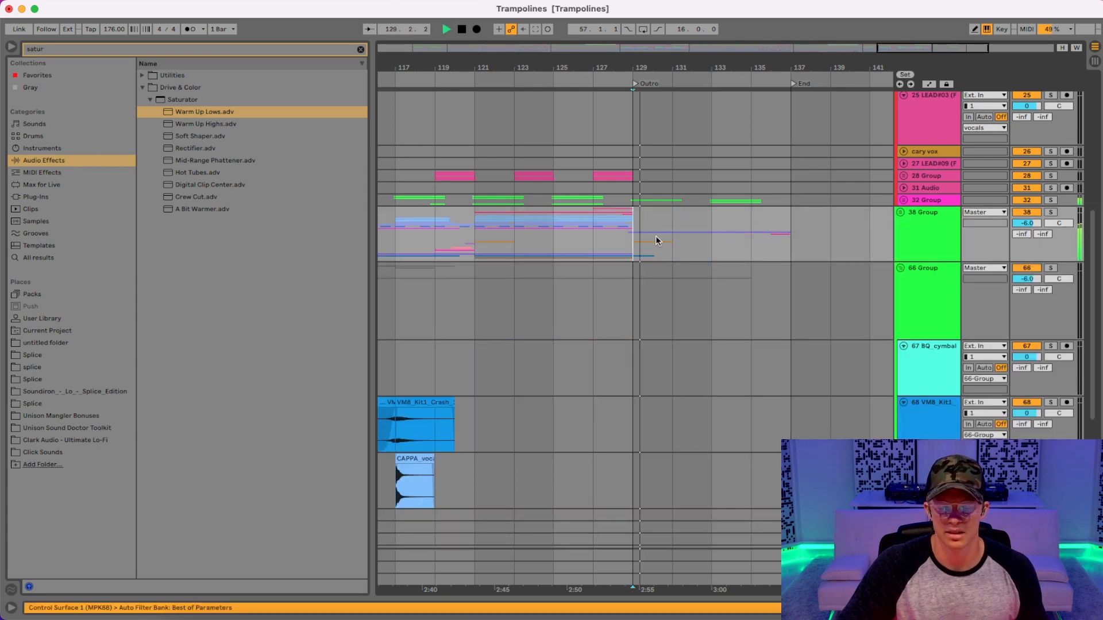
{"action": "scroll", "coordinate": [773, 315], "scroll_direction": "up", "scroll_amount": 6}
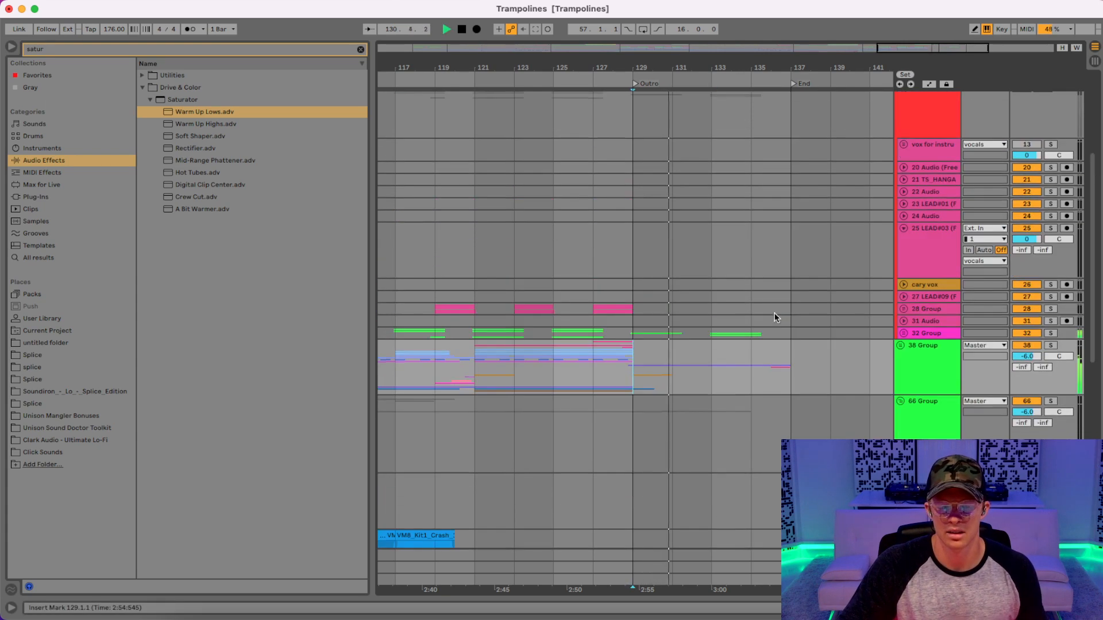
{"action": "scroll", "coordinate": [775, 315], "scroll_direction": "up", "scroll_amount": 2}
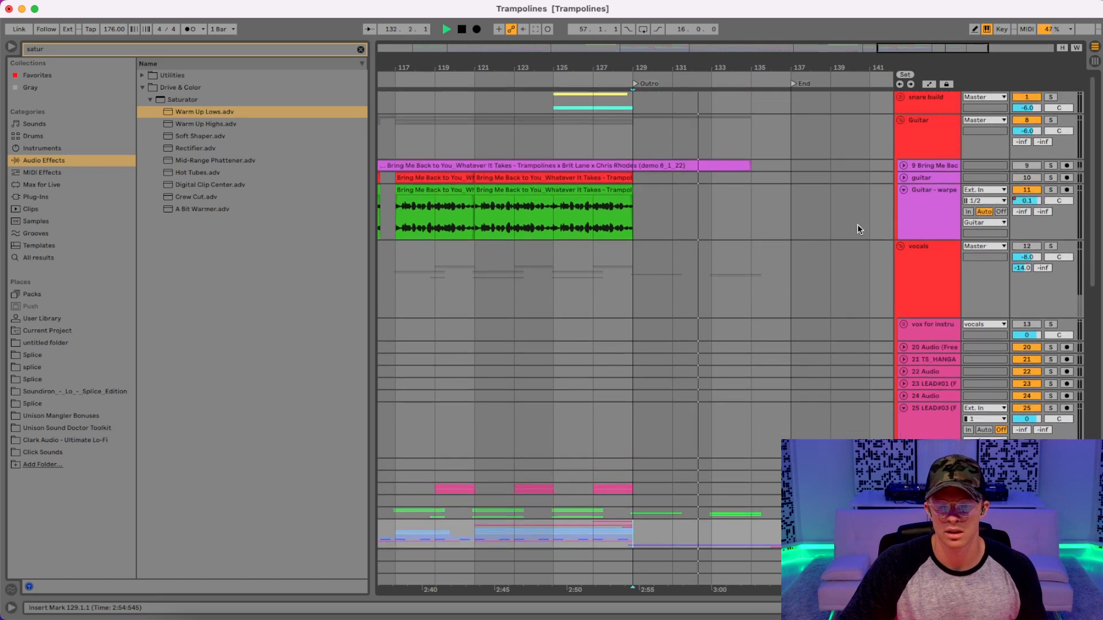
{"action": "scroll", "coordinate": [842, 281], "scroll_direction": "down", "scroll_amount": 4}
{"action": "key", "text": "space"}
{"action": "scroll", "coordinate": [916, 367], "scroll_direction": "up", "scroll_amount": 3}
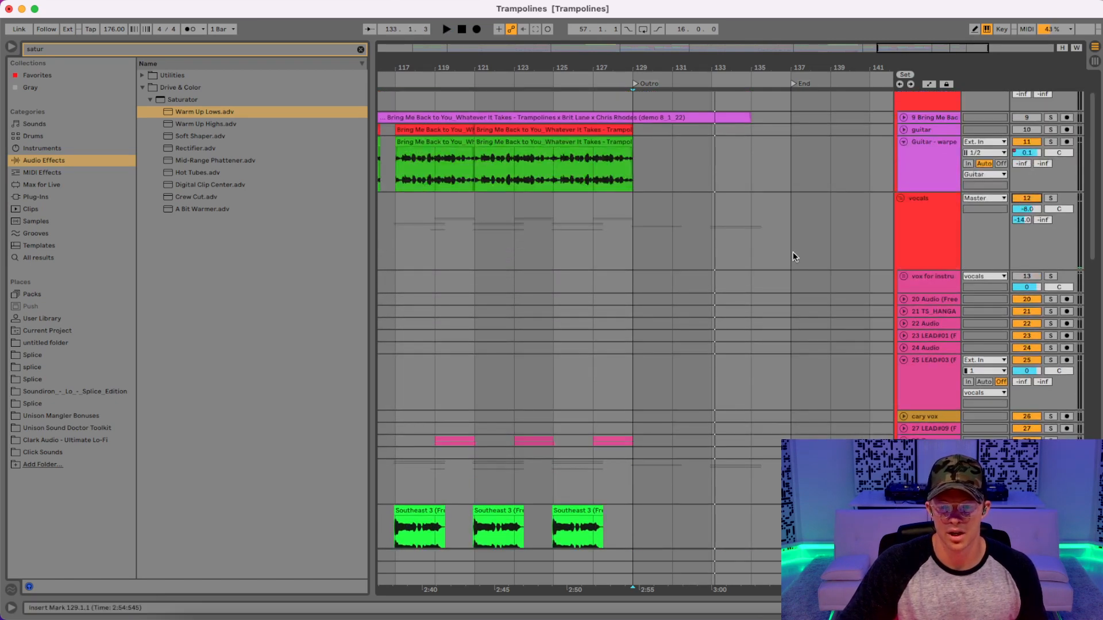
- Play the Southeast vocals in 32 Group from bar 127, then mark bars 127 to 137 on track 35 alter bouy
{"action": "scroll", "coordinate": [799, 250], "scroll_direction": "down", "scroll_amount": 5}
{"action": "left_click", "coordinate": [605, 339]}
{"action": "key", "text": "space"}
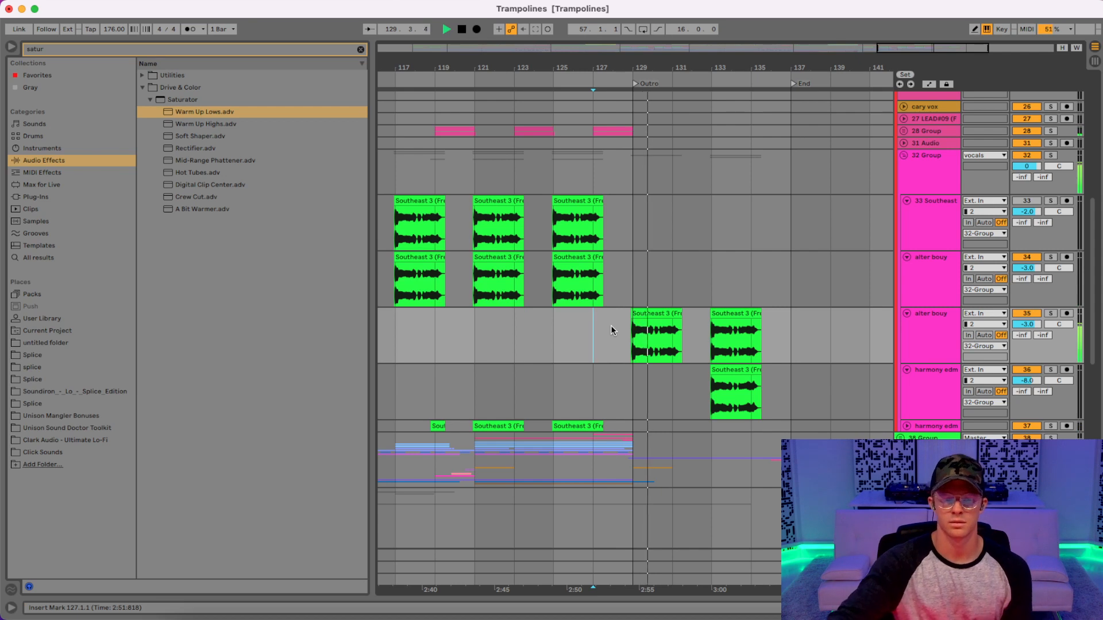
{"action": "left_click_drag", "start_coordinate": [788, 321], "coordinate": [605, 331]}
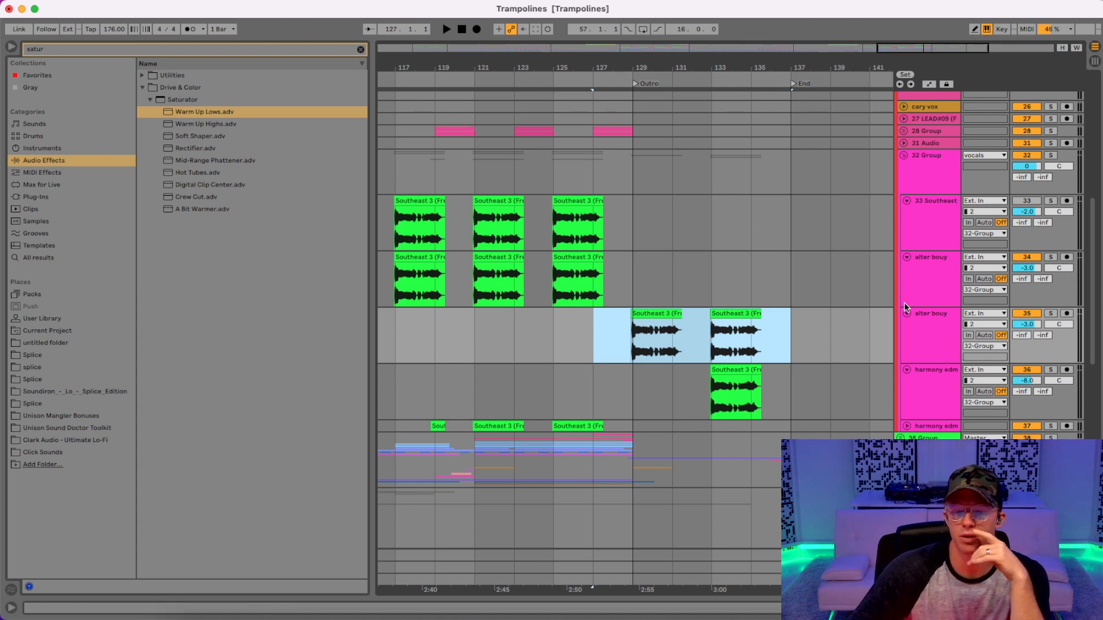
- Show the devices on track 35 alter bouy and play its first Outro vocal clip
{"action": "left_click", "coordinate": [923, 340]}
{"action": "left_click", "coordinate": [1043, 608]}
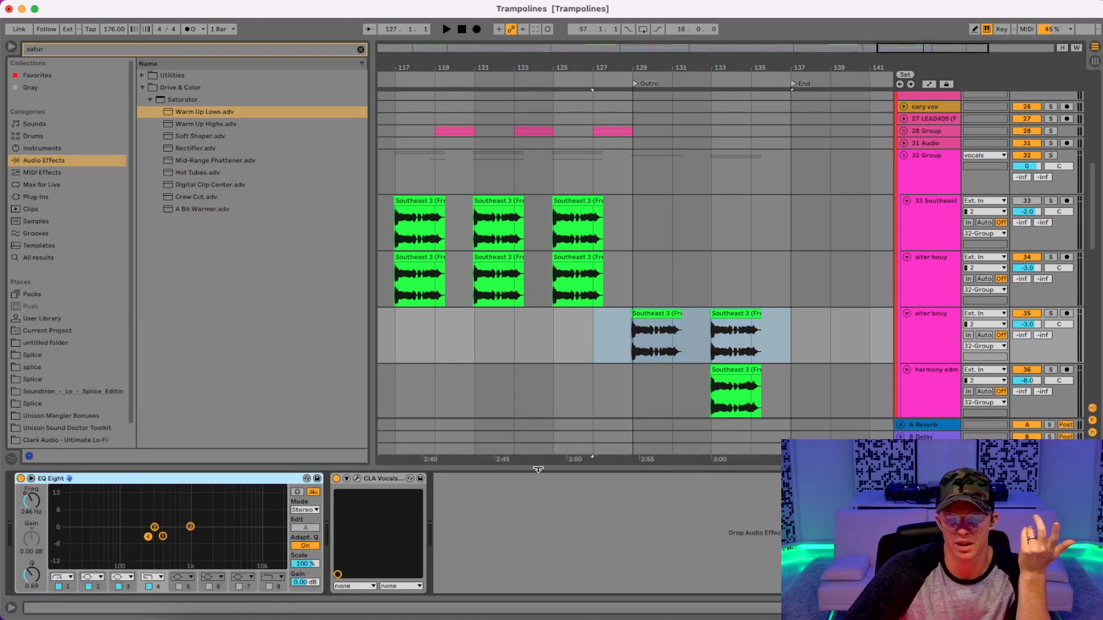
{"action": "left_click", "coordinate": [658, 311]}
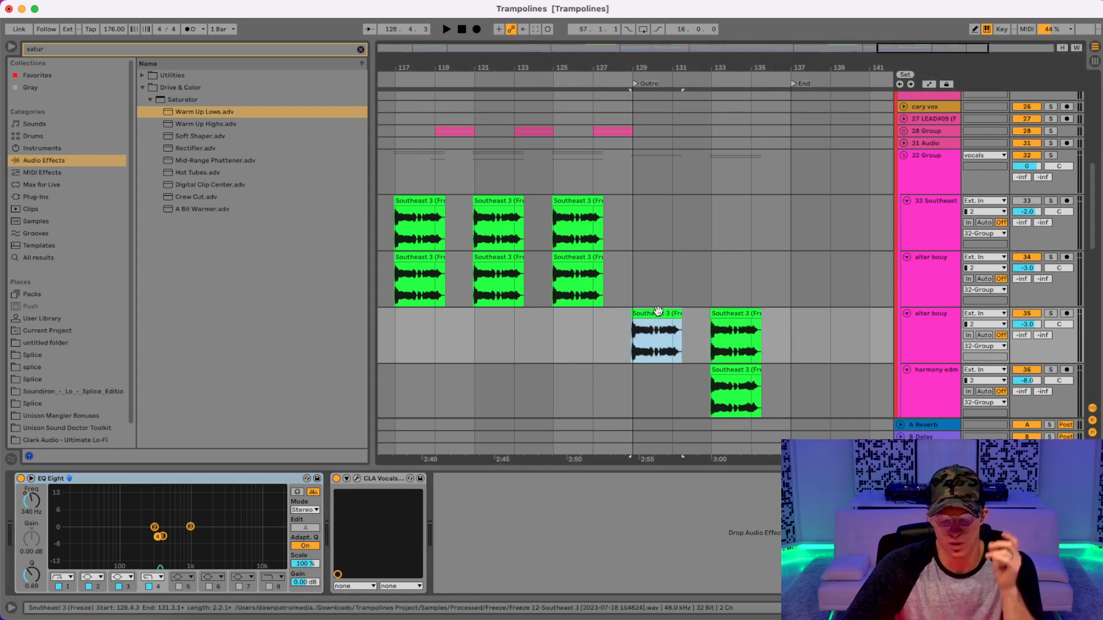
{"action": "key", "text": "space"}
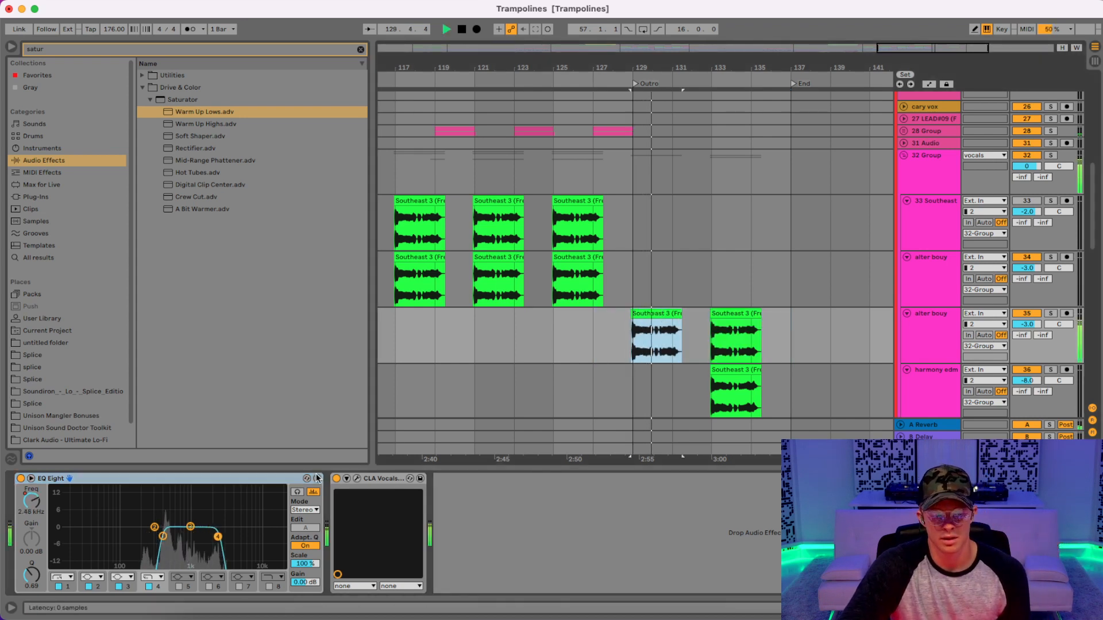
{"action": "key", "text": "space"}
- Enlarge the EQ Eight display on track 35 and play the vocal to watch the filter automation, then collapse the display
{"action": "double_click", "coordinate": [256, 501]}
{"action": "key", "text": "space"}
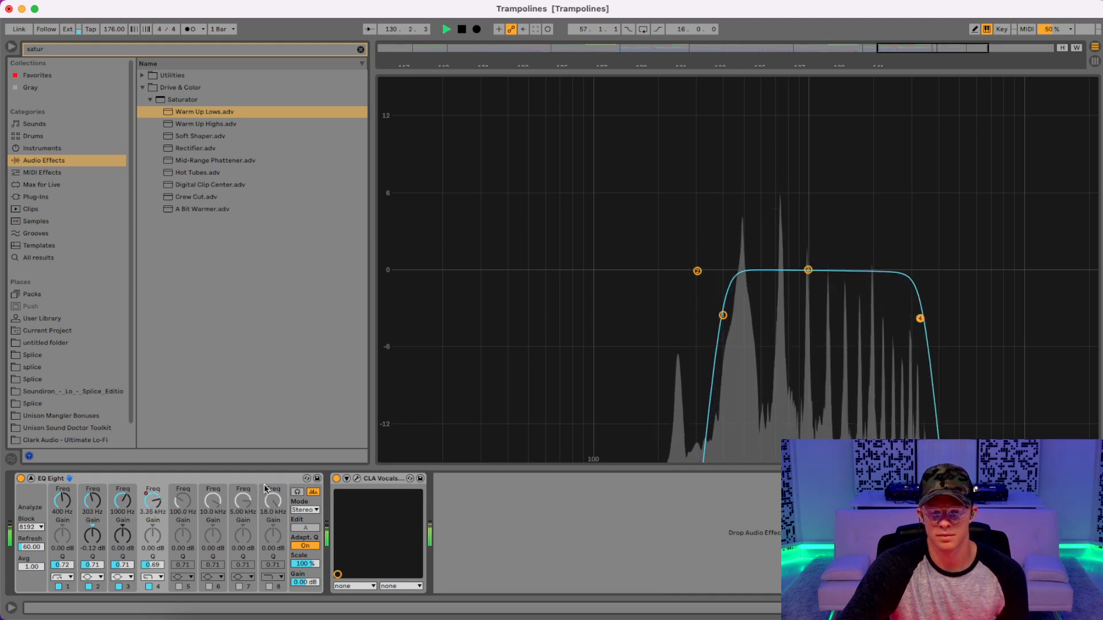
{"action": "key", "text": "space"}
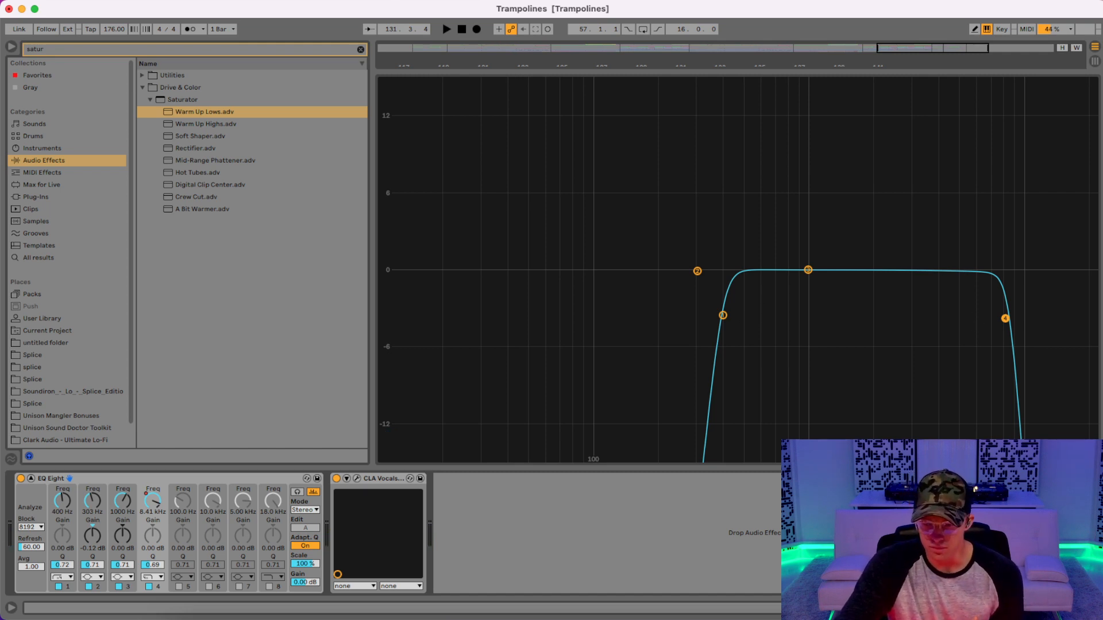
{"action": "left_click", "coordinate": [1093, 608]}
- Fold 66 Group and return to the Southeast vocal tracks
{"action": "scroll", "coordinate": [782, 238], "scroll_direction": "up", "scroll_amount": 4}
{"action": "left_click", "coordinate": [941, 230]}
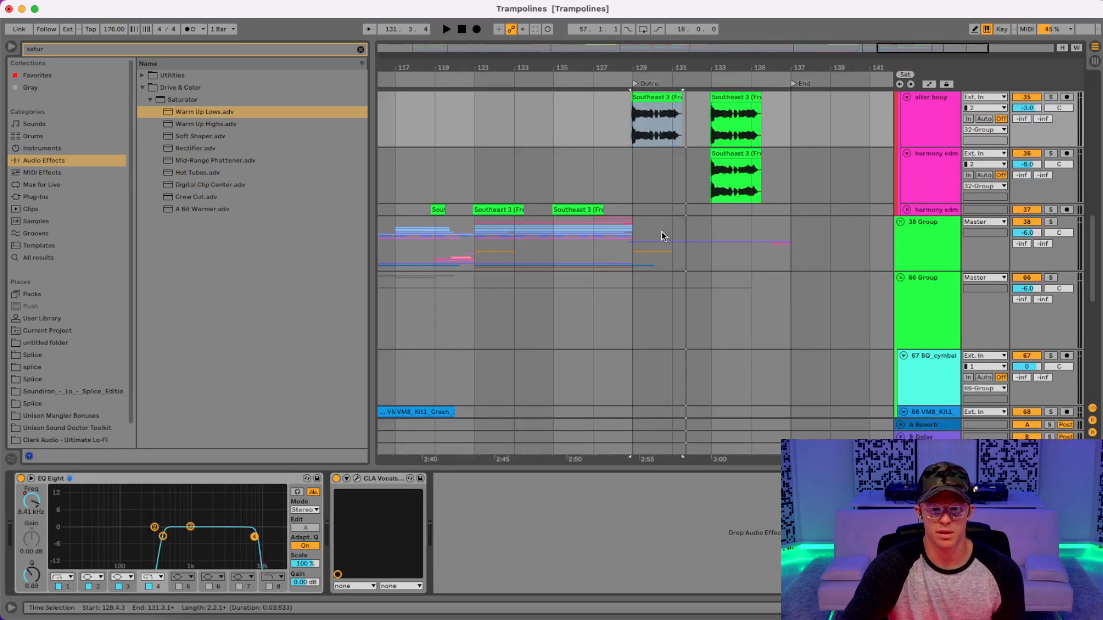
{"action": "scroll", "coordinate": [707, 230], "scroll_direction": "up", "scroll_amount": 4}
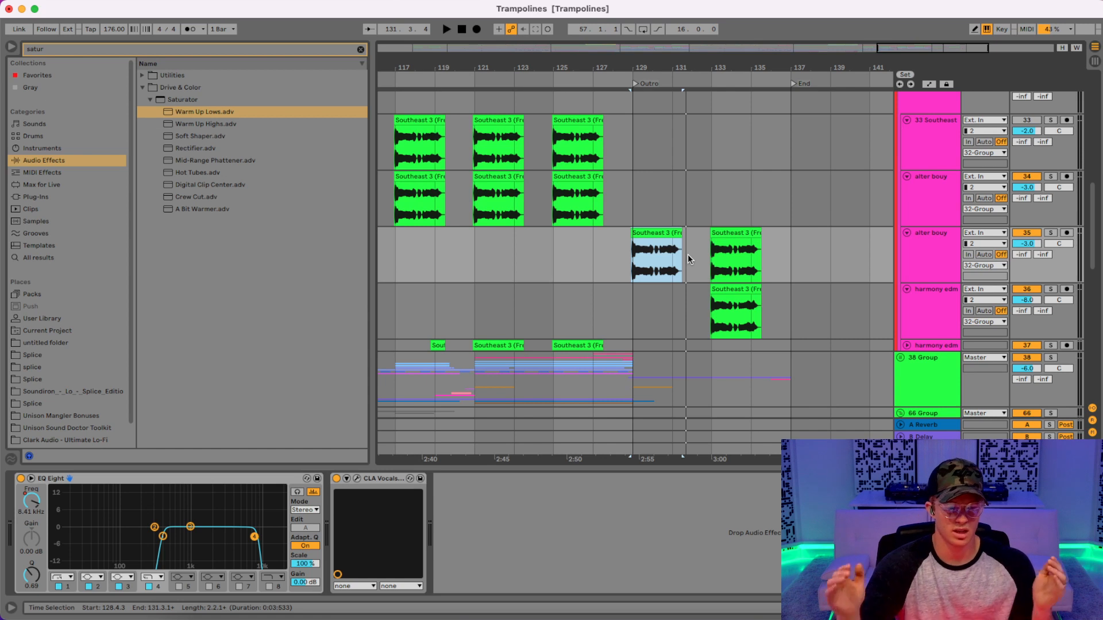
- Select EQ Eight's low-cut and high-cut bands on track 35, and lower the high-cut frequency while playing the Outro vocals
{"action": "left_click", "coordinate": [163, 537]}
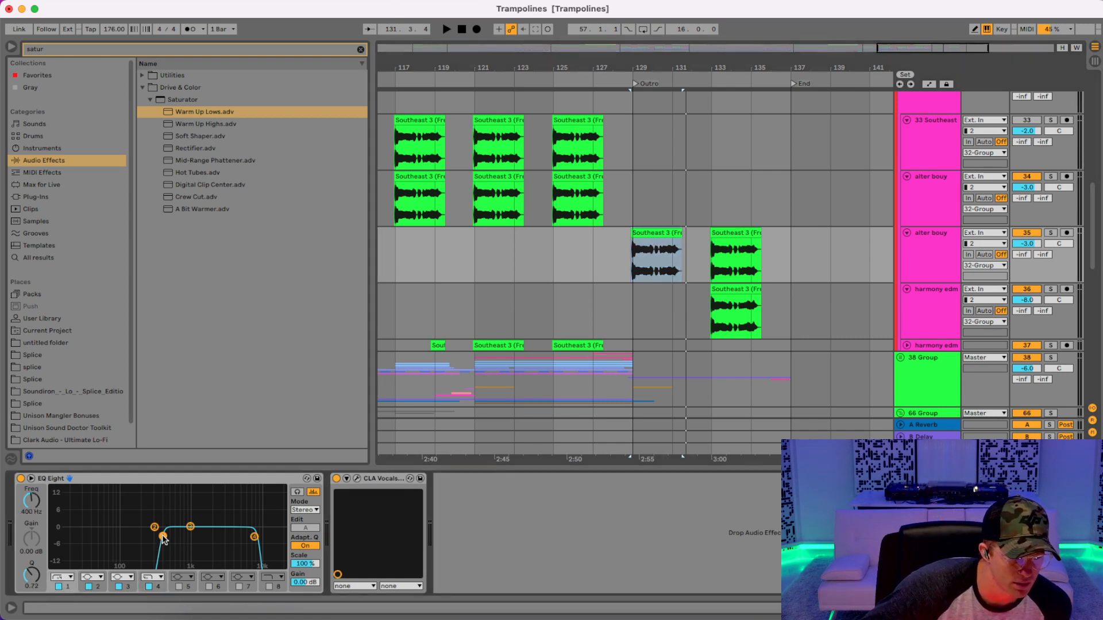
{"action": "left_click", "coordinate": [254, 537]}
{"action": "key", "text": "space"}
{"action": "mouse_move", "coordinate": [255, 538]}
{"action": "left_mouse_down"}
{"action": "mouse_move", "coordinate": [164, 536]}
{"action": "mouse_move", "coordinate": [273, 536]}
{"action": "mouse_move", "coordinate": [207, 536]}
{"action": "left_mouse_up"}
{"action": "key", "text": "space"}
- Show the devices on track 36 harmony edm and play its Outro vocal clip
{"action": "left_click", "coordinate": [933, 290]}
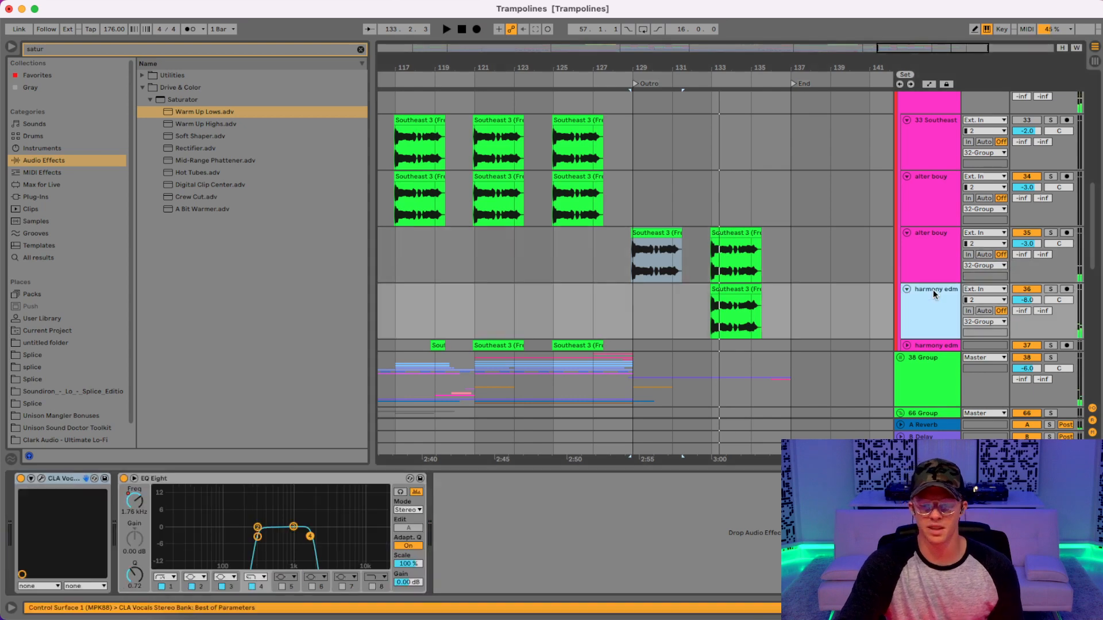
{"action": "left_click_drag", "start_coordinate": [796, 298], "coordinate": [705, 284]}
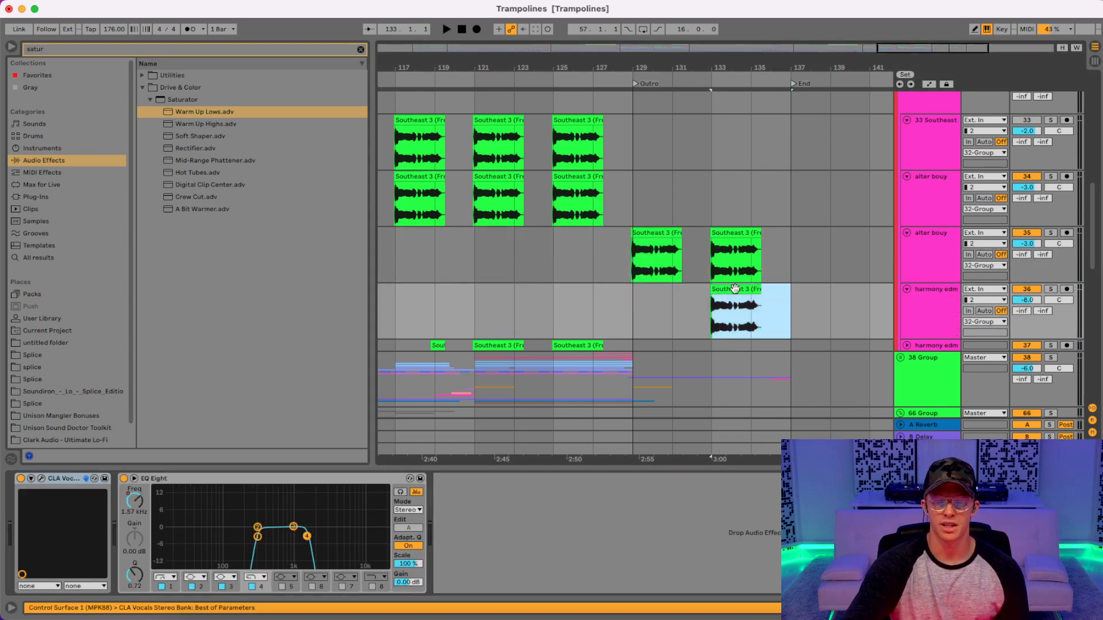
{"action": "left_click", "coordinate": [735, 289]}
{"action": "left_click", "coordinate": [733, 280]}
{"action": "left_click", "coordinate": [738, 290]}
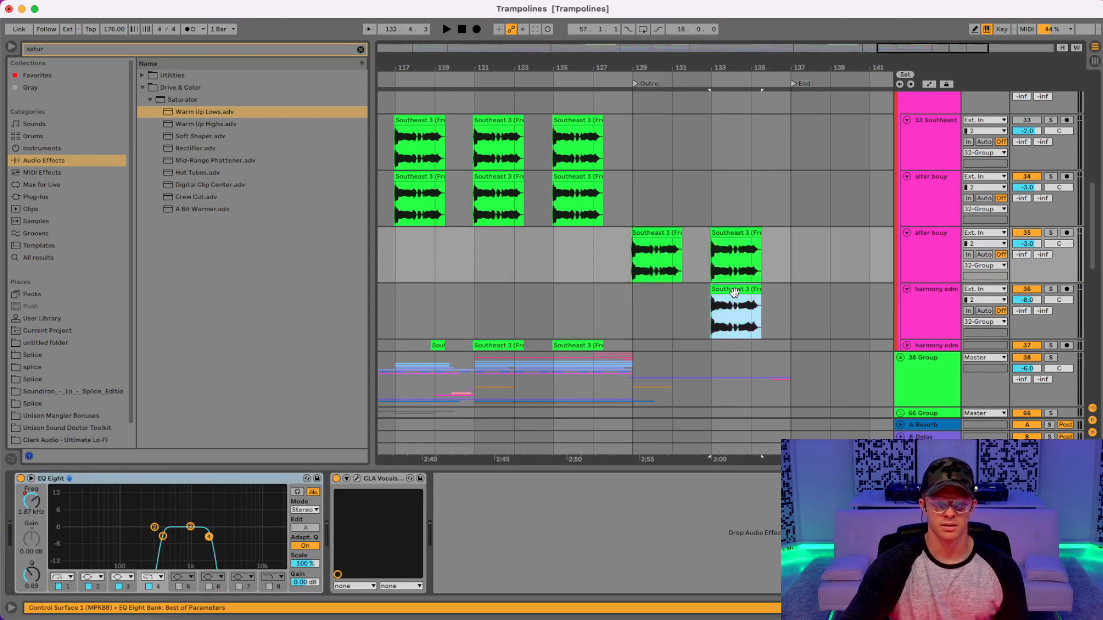
{"action": "key", "text": "space"}
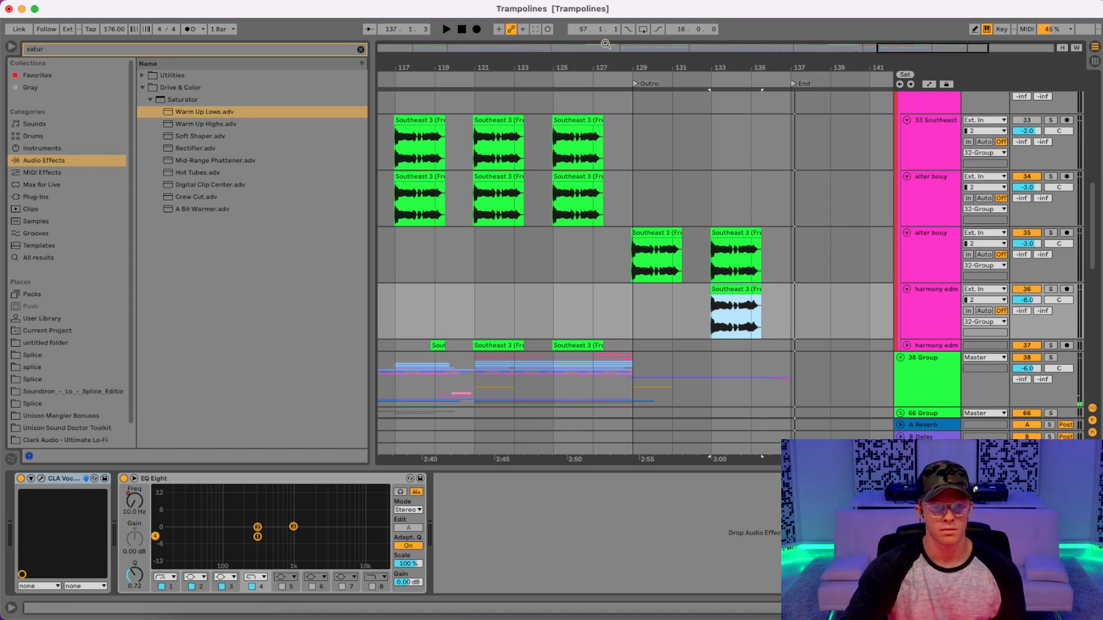
- Extend the loop to span the whole song, from bar 9 to bar 137, and select everything inside it
{"action": "left_click_drag", "start_coordinate": [602, 64], "coordinate": [794, 20]}
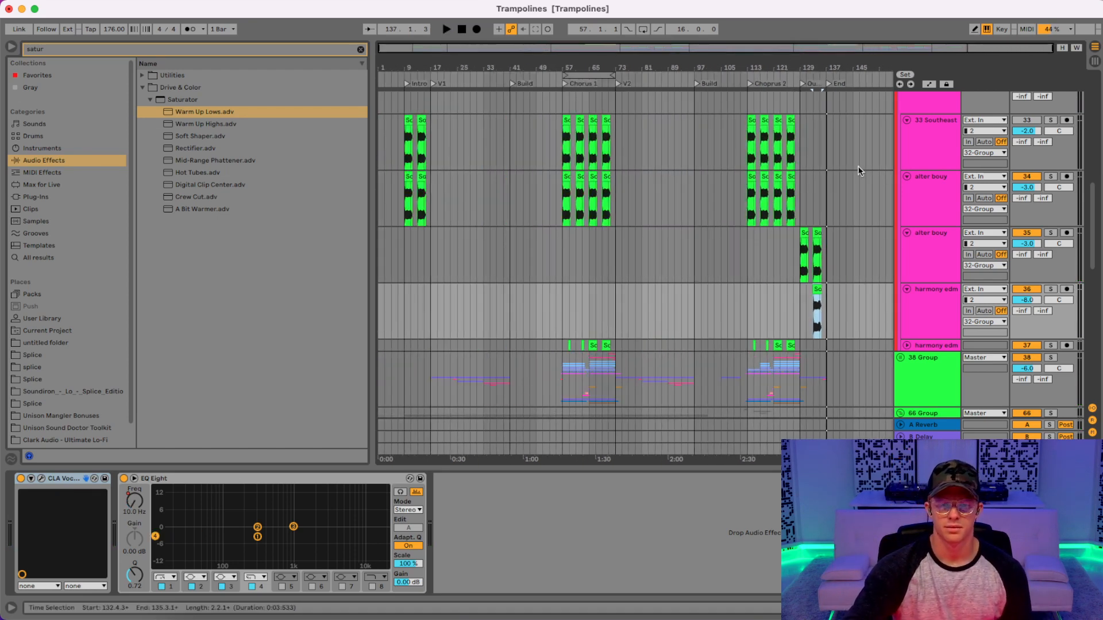
{"action": "left_click_drag", "start_coordinate": [565, 75], "coordinate": [406, 74]}
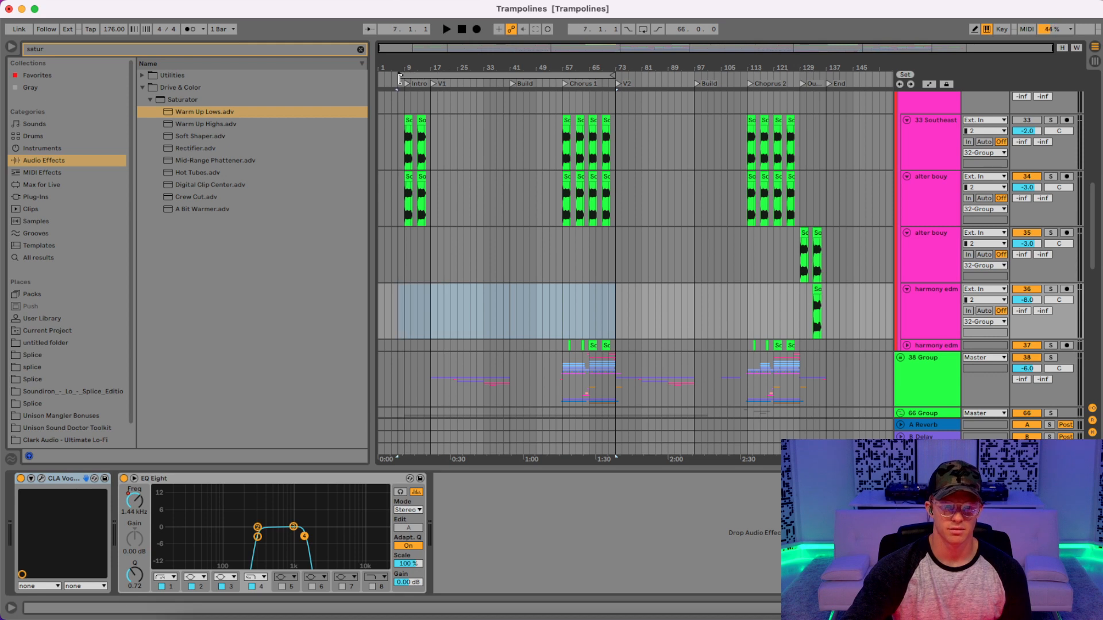
{"action": "left_click_drag", "start_coordinate": [611, 75], "coordinate": [822, 74]}
{"action": "left_click", "coordinate": [796, 74]}
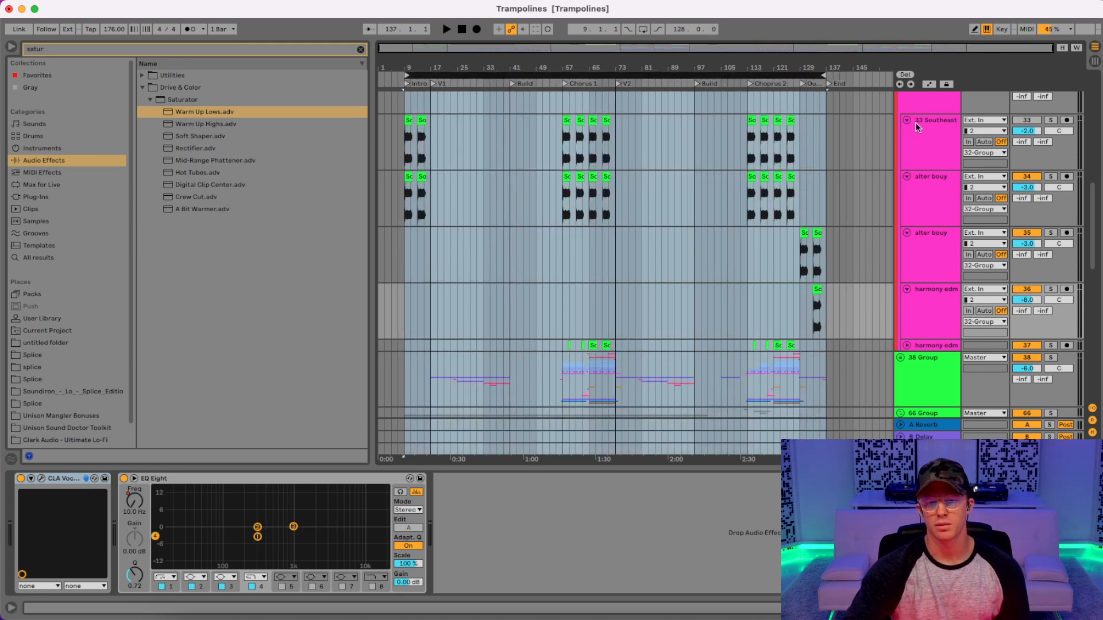
- Collapse the Southeast vocal tracks and fold 32 Group, the vocals group and the Guitar group
{"action": "left_click", "coordinate": [907, 121]}
{"action": "scroll", "coordinate": [923, 188], "scroll_direction": "up", "scroll_amount": 10}
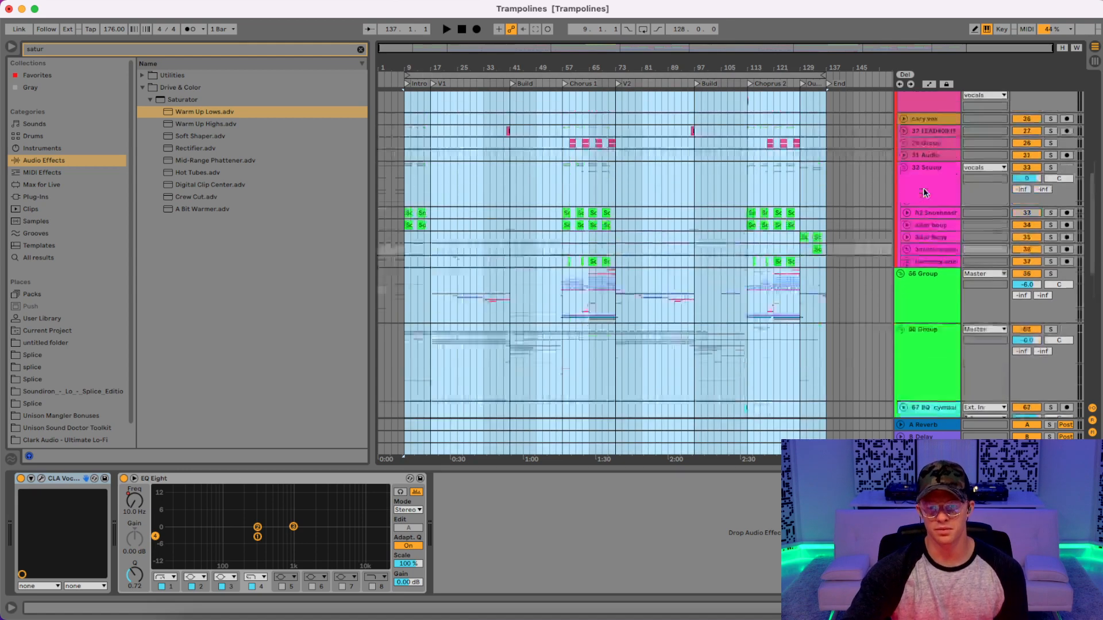
{"action": "scroll", "coordinate": [921, 234], "scroll_direction": "up", "scroll_amount": 3}
{"action": "left_click", "coordinate": [904, 310]}
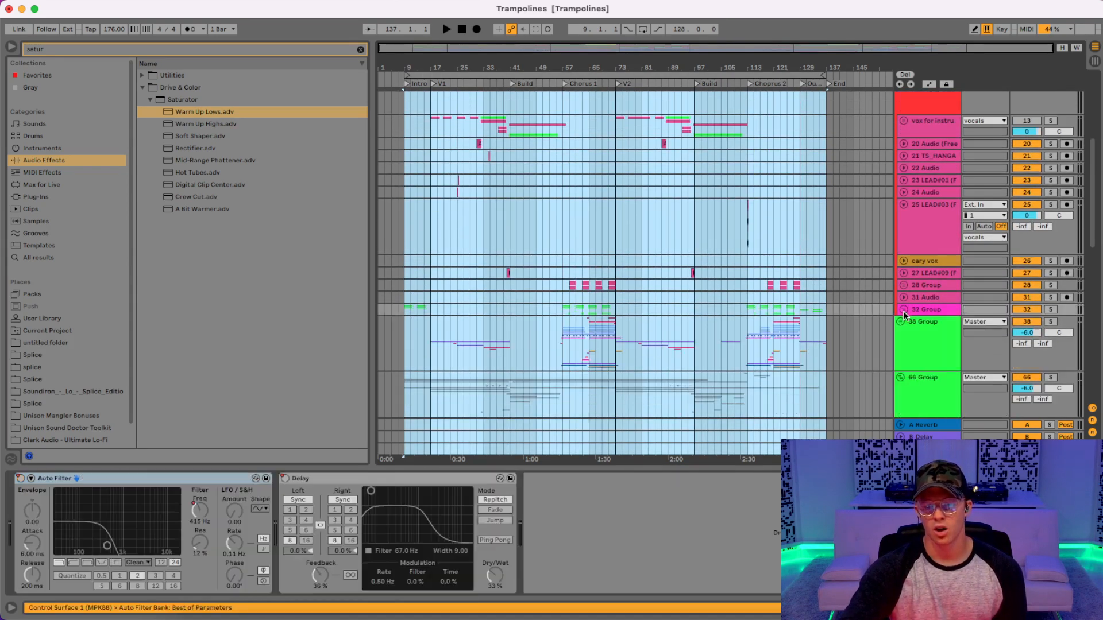
{"action": "scroll", "coordinate": [920, 242], "scroll_direction": "up", "scroll_amount": 5}
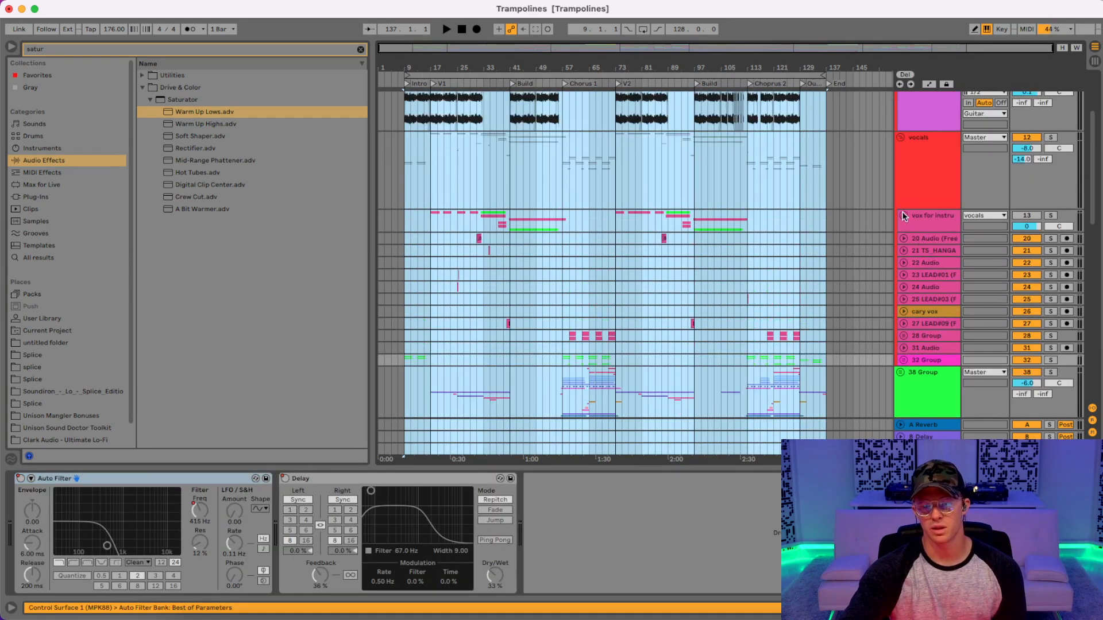
{"action": "left_click", "coordinate": [900, 138]}
{"action": "scroll", "coordinate": [897, 135], "scroll_direction": "up", "scroll_amount": 6}
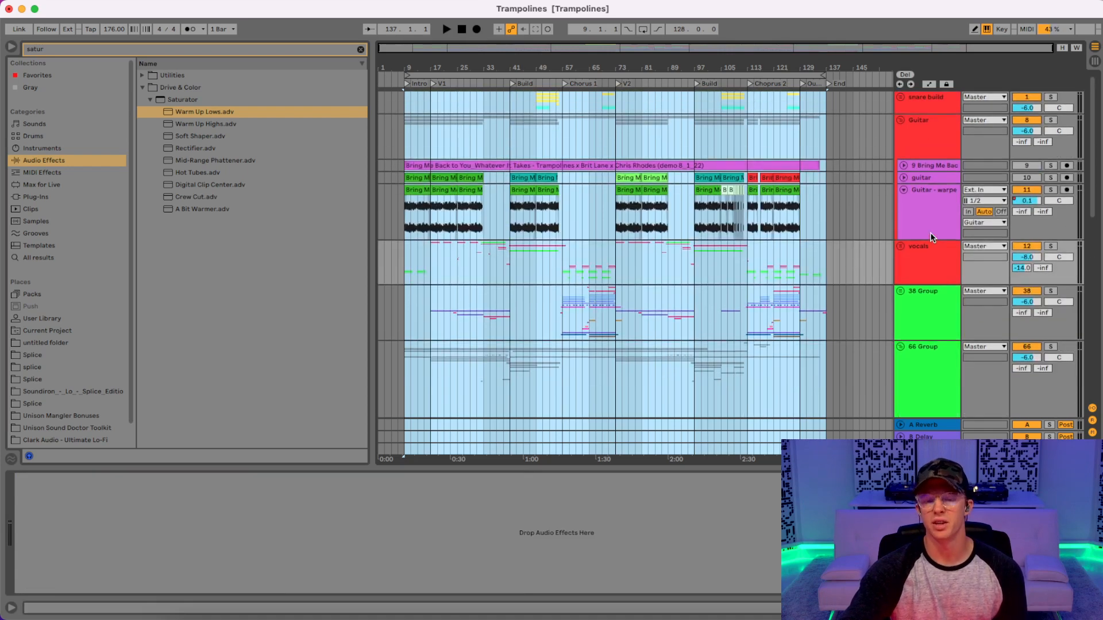
{"action": "left_click", "coordinate": [900, 120]}
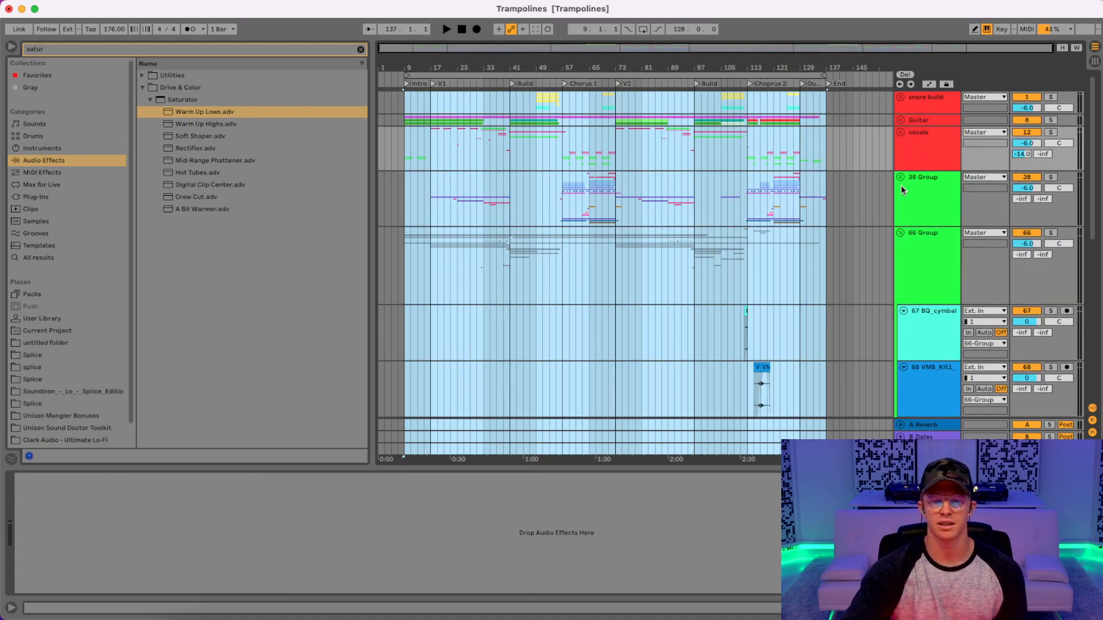
- Check 38 Group and the tracks inside 66 Group, and fold 66 Group
{"action": "left_click", "coordinate": [918, 193]}
{"action": "left_click", "coordinate": [915, 242]}
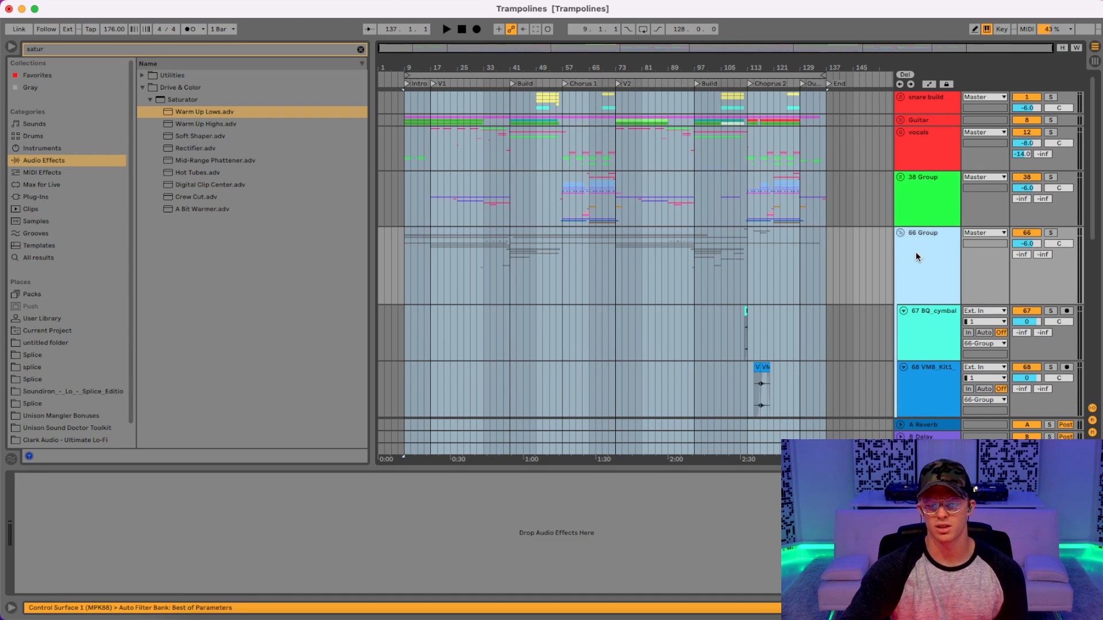
{"action": "scroll", "coordinate": [915, 255], "scroll_direction": "down", "scroll_amount": 1}
{"action": "scroll", "coordinate": [913, 247], "scroll_direction": "down", "scroll_amount": 2}
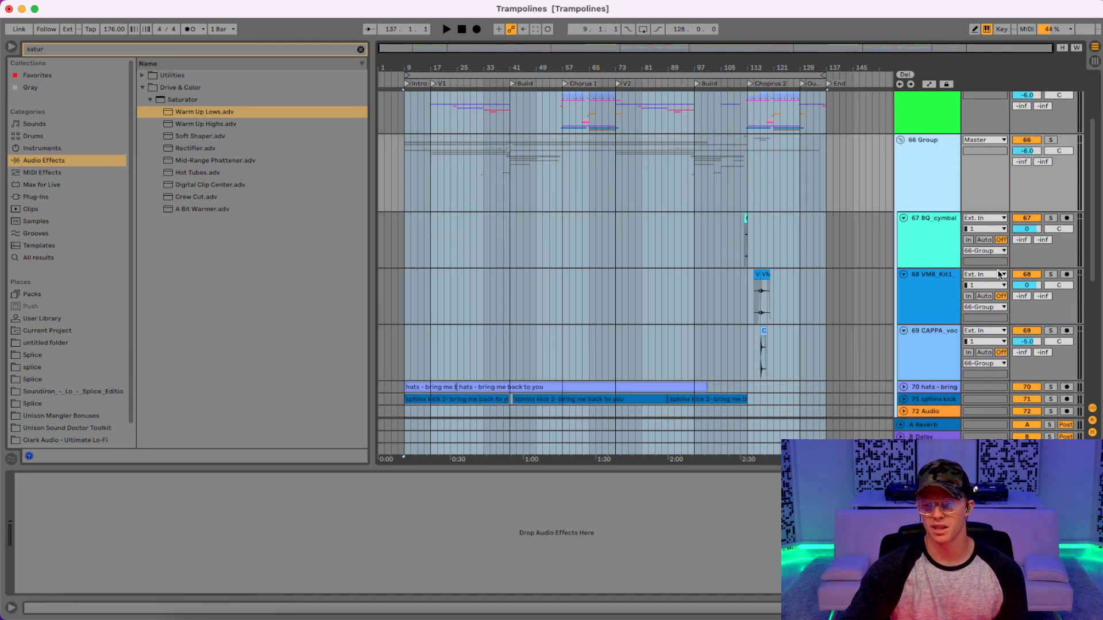
{"action": "scroll", "coordinate": [956, 270], "scroll_direction": "up", "scroll_amount": 3}
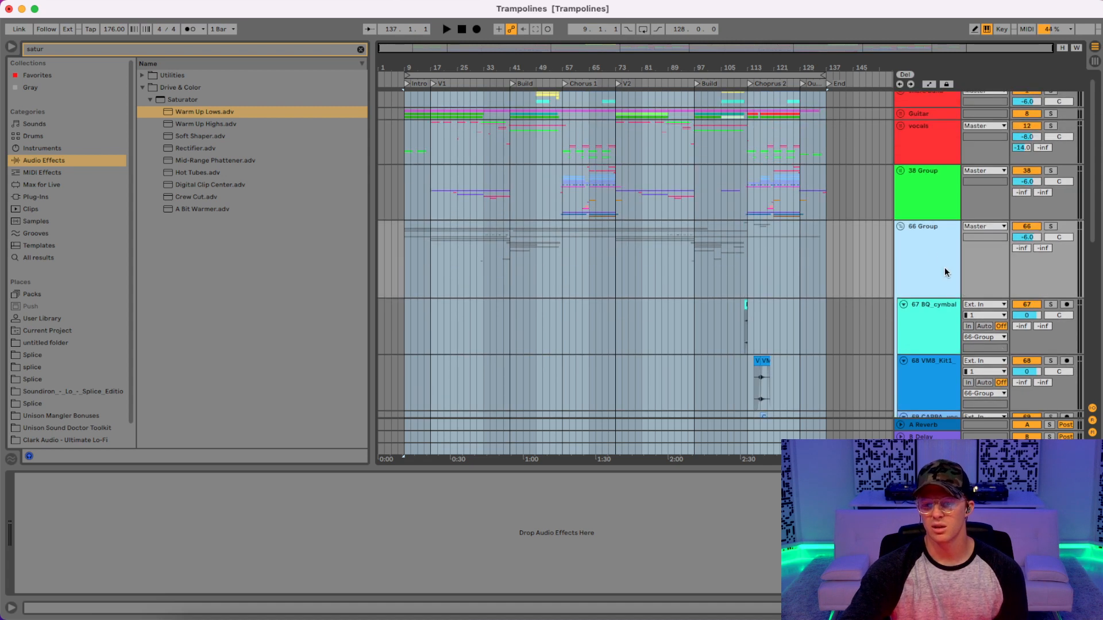
{"action": "left_click", "coordinate": [901, 227]}
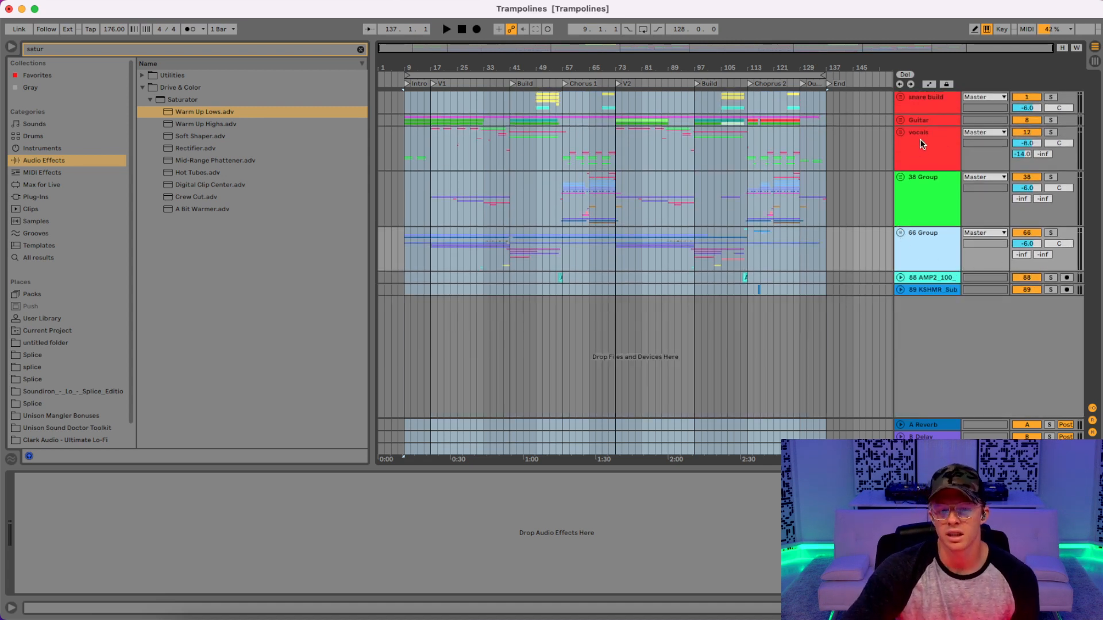
- Unfold the vocals group and its vox for instru subgroup
{"action": "left_click", "coordinate": [900, 132]}
{"action": "left_click", "coordinate": [919, 210]}
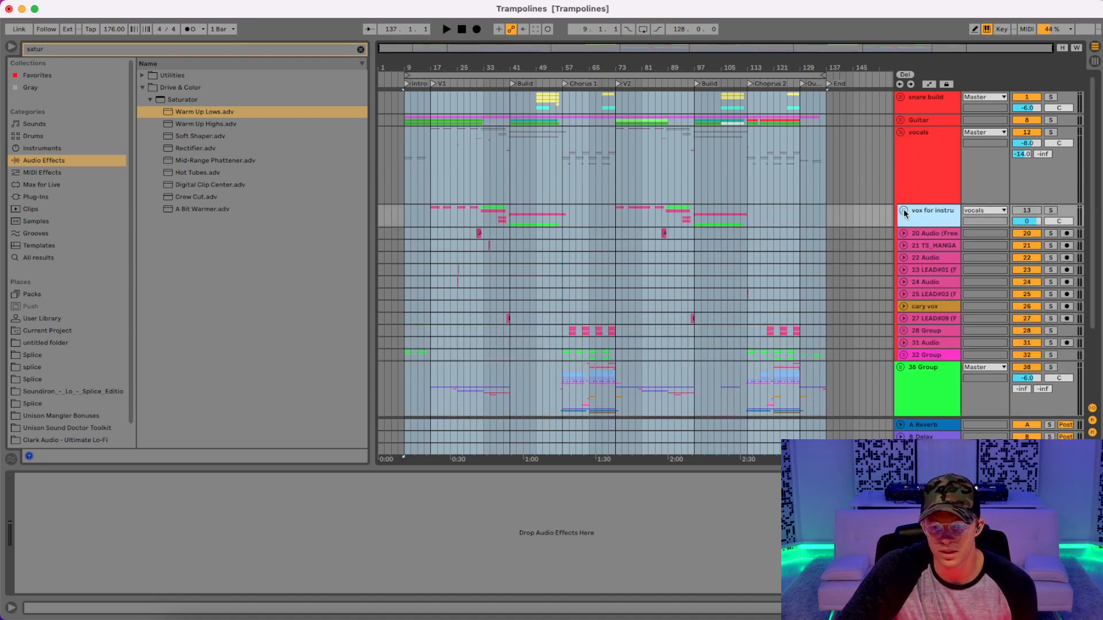
{"action": "left_click", "coordinate": [902, 210]}
{"action": "scroll", "coordinate": [919, 218], "scroll_direction": "down", "scroll_amount": 1}
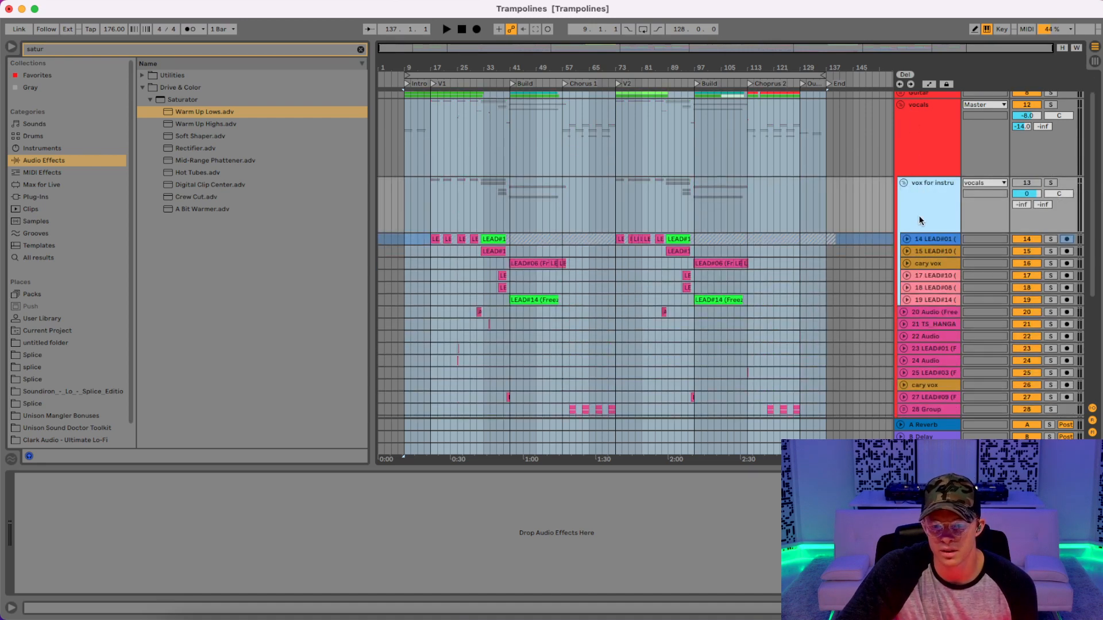
{"action": "left_click", "coordinate": [907, 251]}
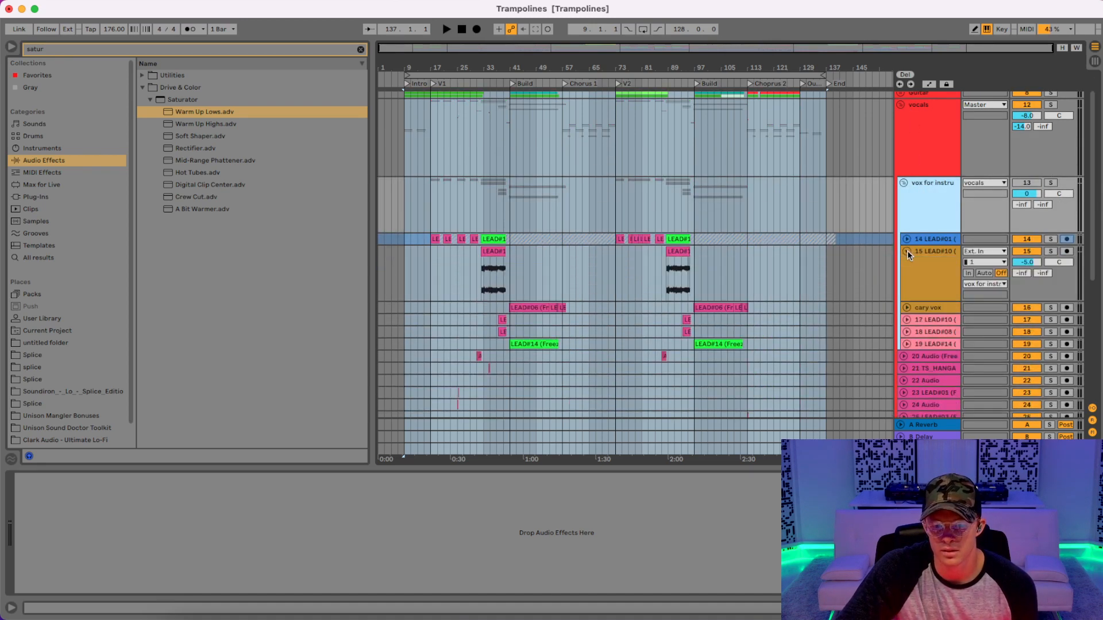
{"action": "scroll", "coordinate": [909, 310], "scroll_direction": "down", "scroll_amount": 3}
{"action": "left_click", "coordinate": [906, 309]}
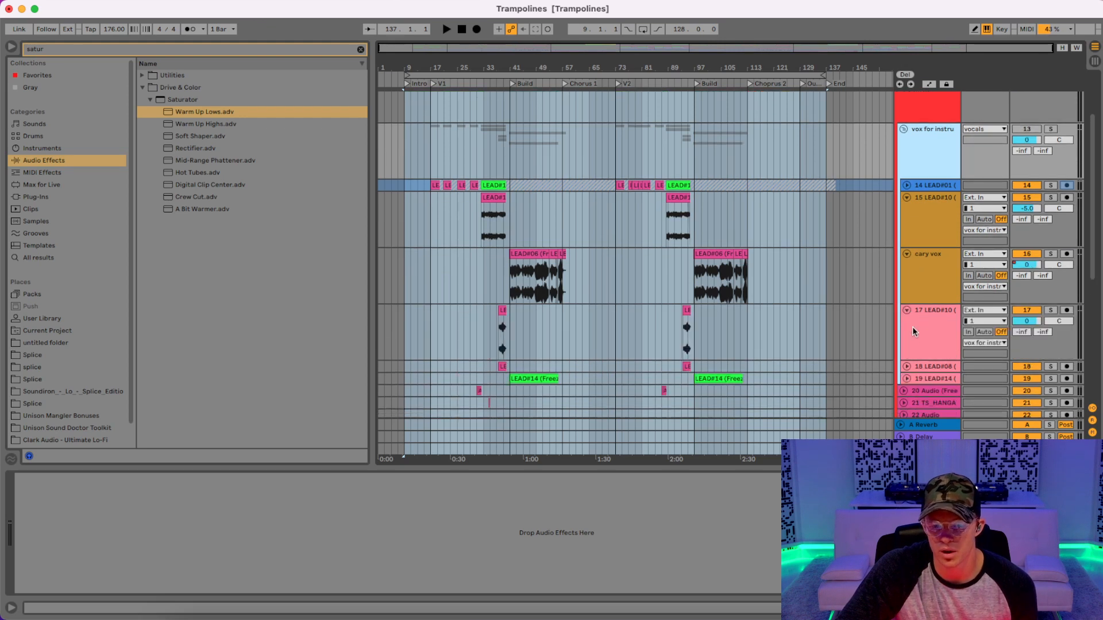
{"action": "left_click", "coordinate": [907, 366]}
{"action": "left_click", "coordinate": [907, 367]}
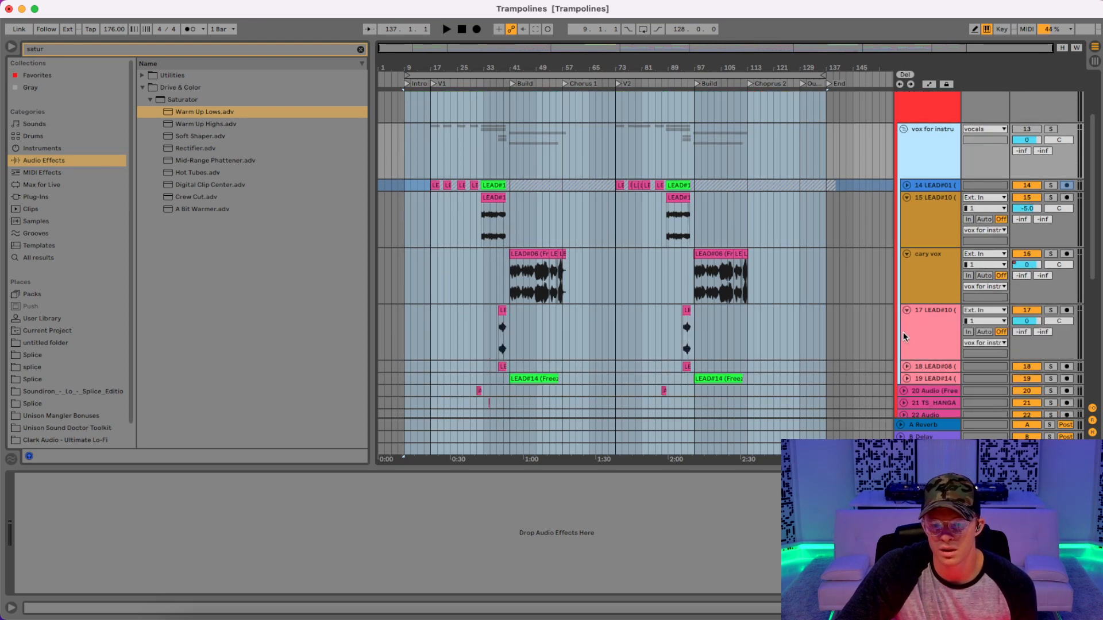
{"action": "left_click", "coordinate": [907, 311]}
{"action": "left_click", "coordinate": [906, 185]}
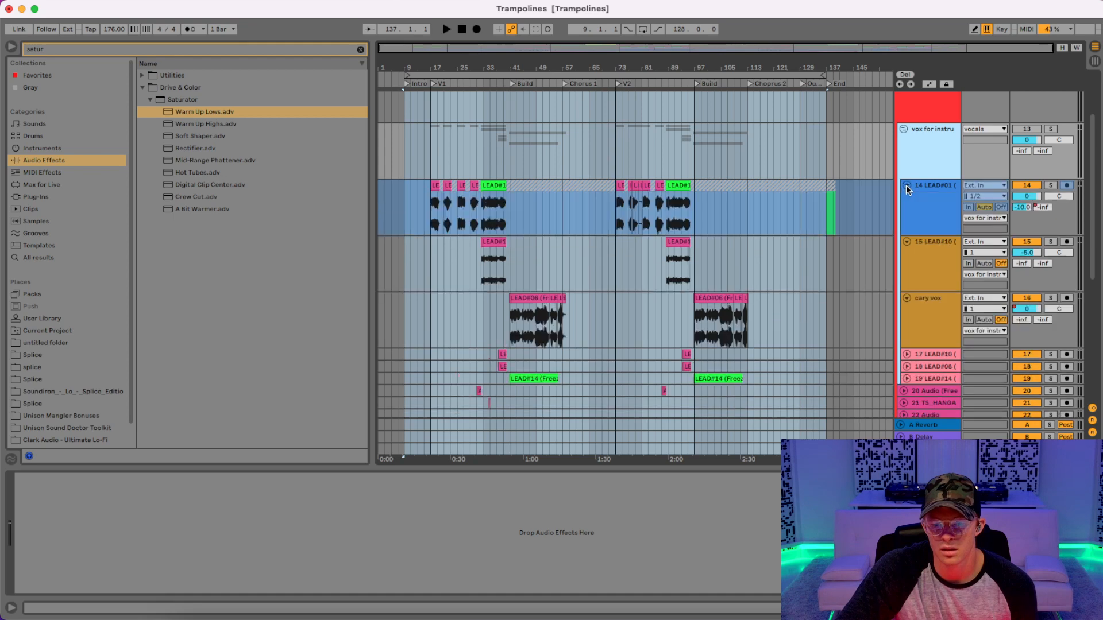
{"action": "left_click", "coordinate": [906, 186]}
{"action": "left_click", "coordinate": [906, 197]}
{"action": "left_click", "coordinate": [906, 210]}
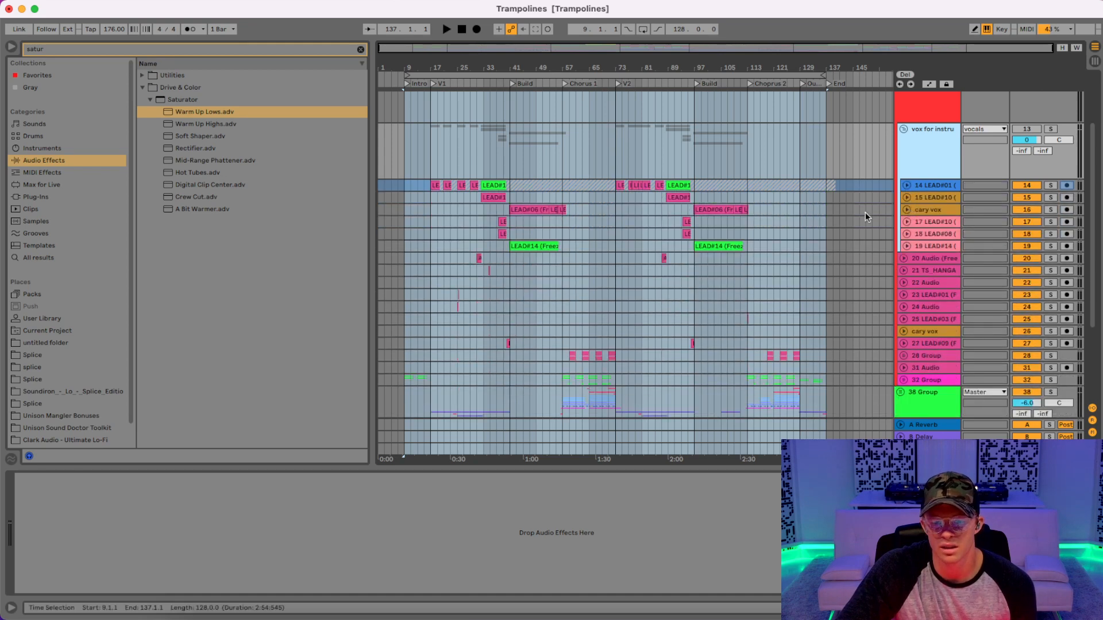
- Expand the cary vox track and open its LEAD#06 clip at the second Build in the sample editor
{"action": "left_click", "coordinate": [907, 209]}
{"action": "left_click_drag", "start_coordinate": [766, 229], "coordinate": [684, 221]}
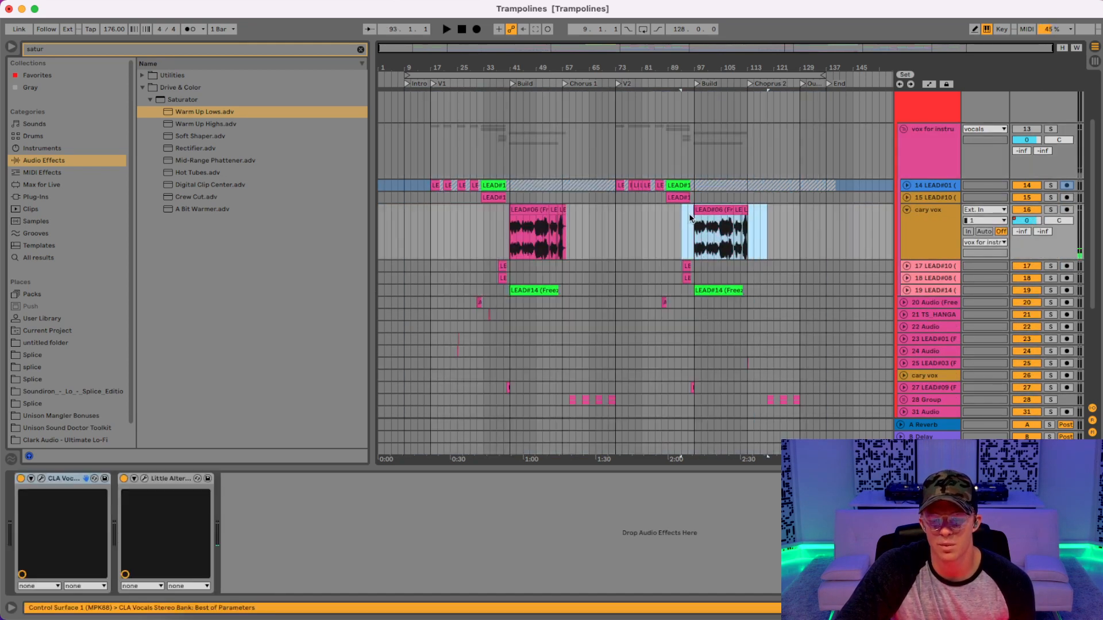
{"action": "double_click", "coordinate": [704, 209]}
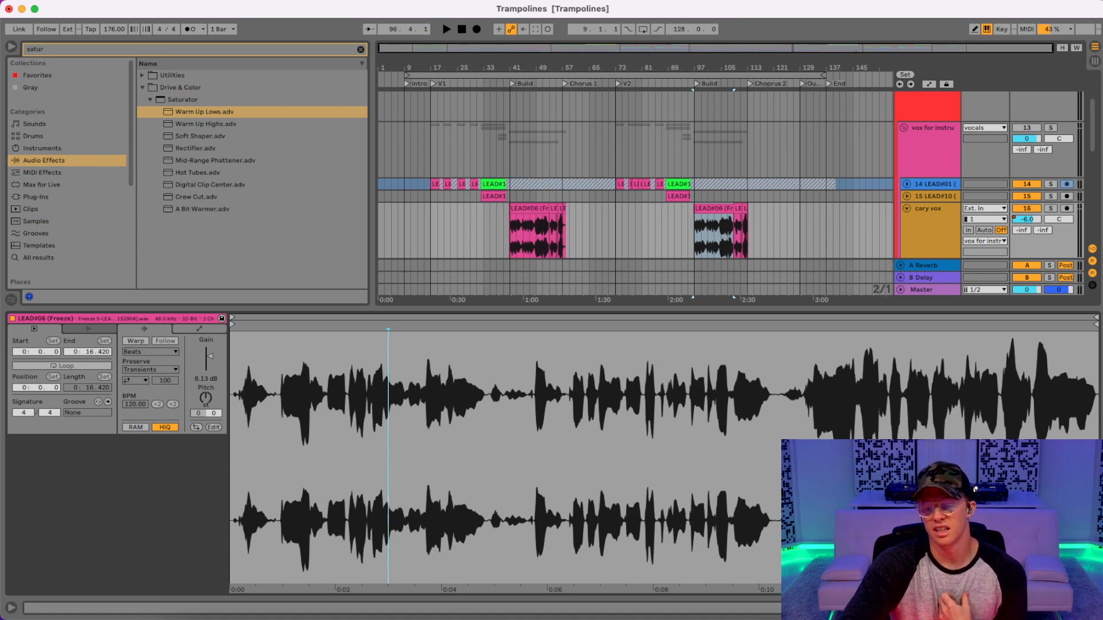
- Hide the clip editor, collapse the cary vox track, and fold the vox for instru and vocals groups
{"action": "key", "text": "super+alt+l"}
{"action": "left_click", "coordinate": [905, 209]}
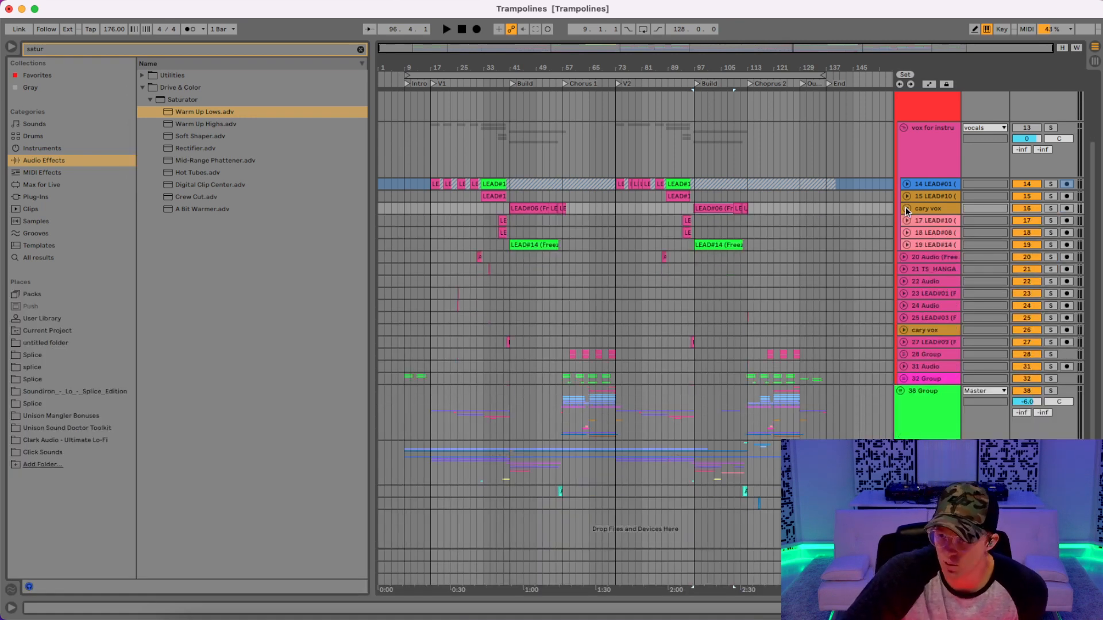
{"action": "left_click", "coordinate": [904, 127]}
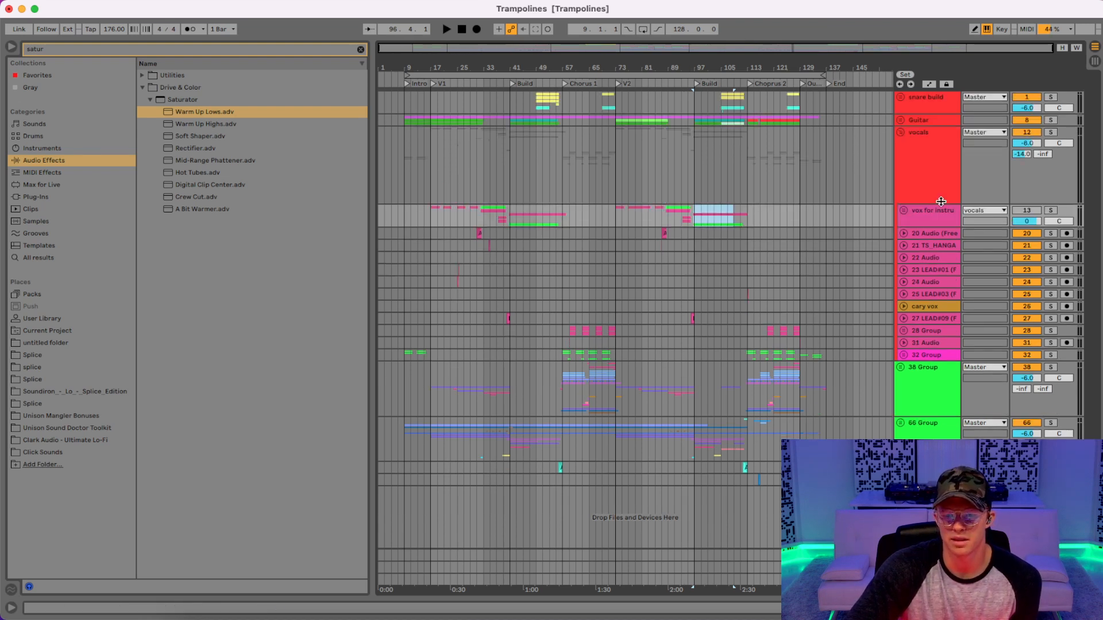
{"action": "left_click", "coordinate": [899, 133]}
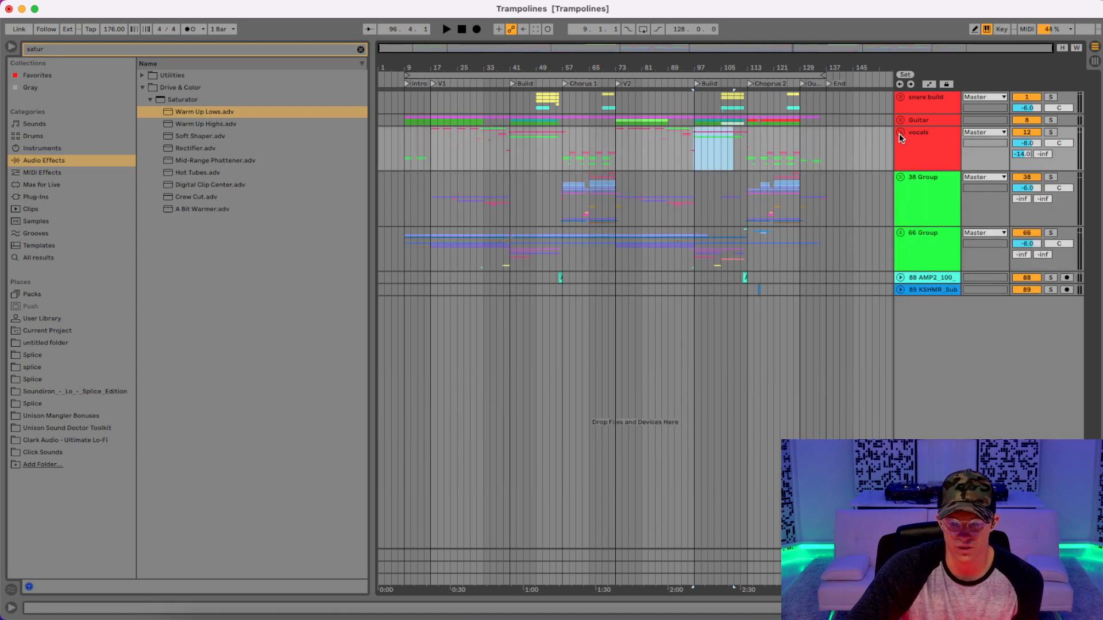
- Delete the Auto Filter from the Master track and switch off its Mastering - Make It Loud and Ozone 8 Maximizer devices
{"action": "left_click", "coordinate": [921, 201]}
{"action": "left_click", "coordinate": [927, 253]}
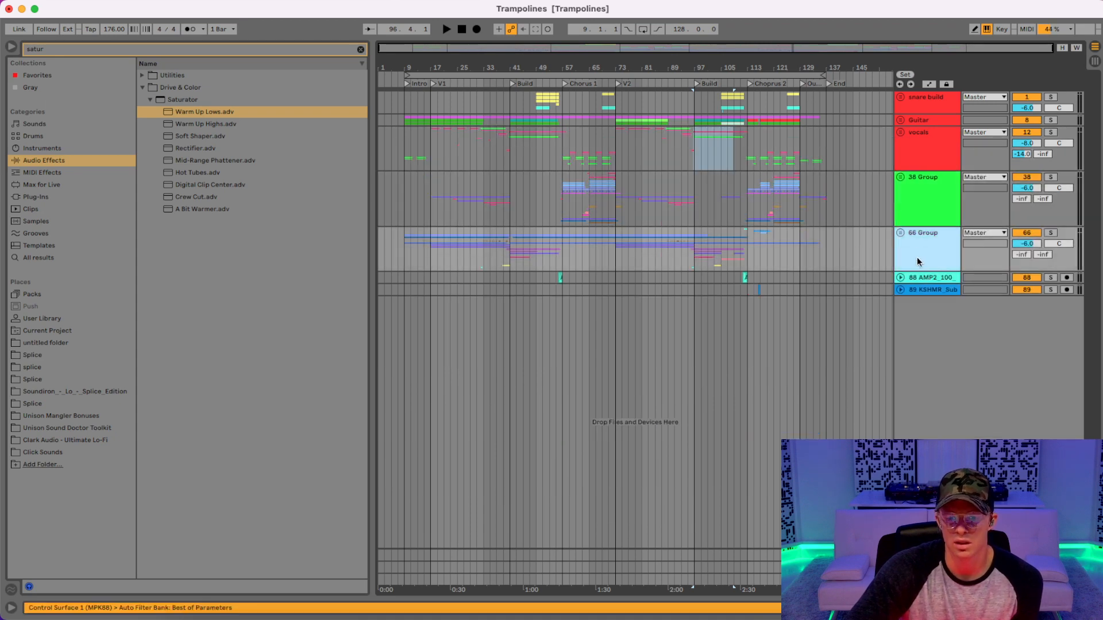
{"action": "left_click", "coordinate": [918, 281]}
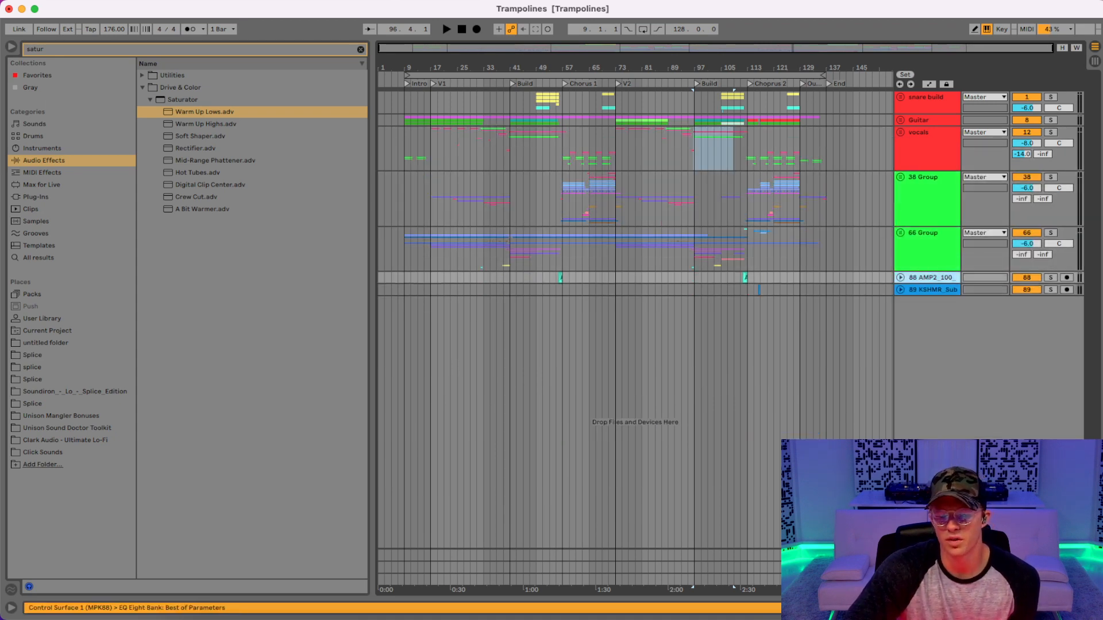
{"action": "double_click", "coordinate": [924, 579]}
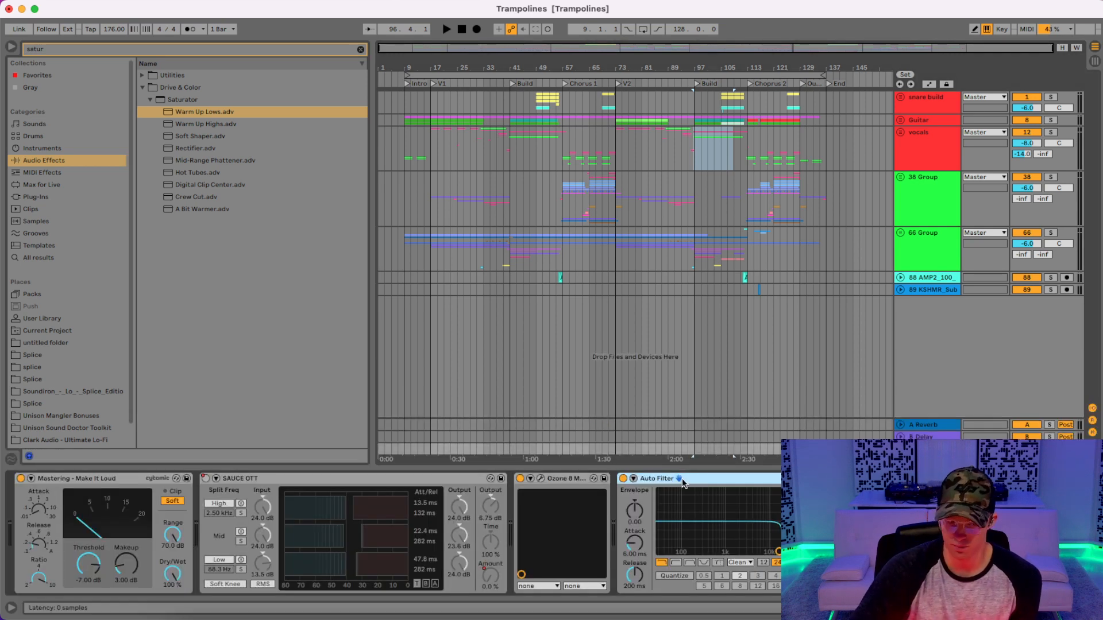
{"action": "key", "text": "Delete"}
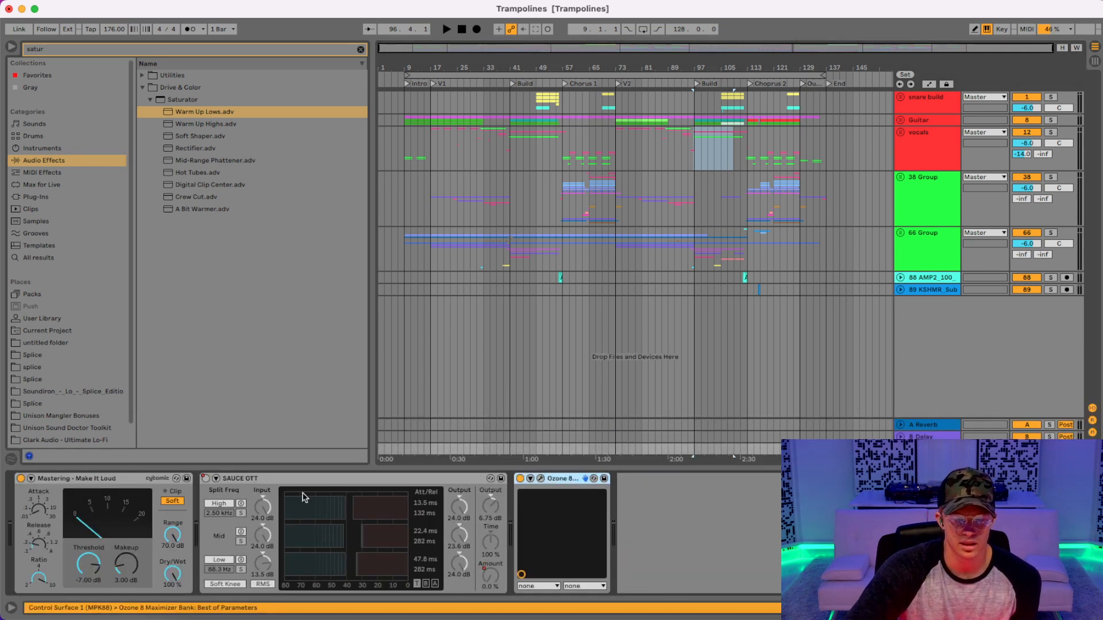
{"action": "left_click", "coordinate": [519, 479]}
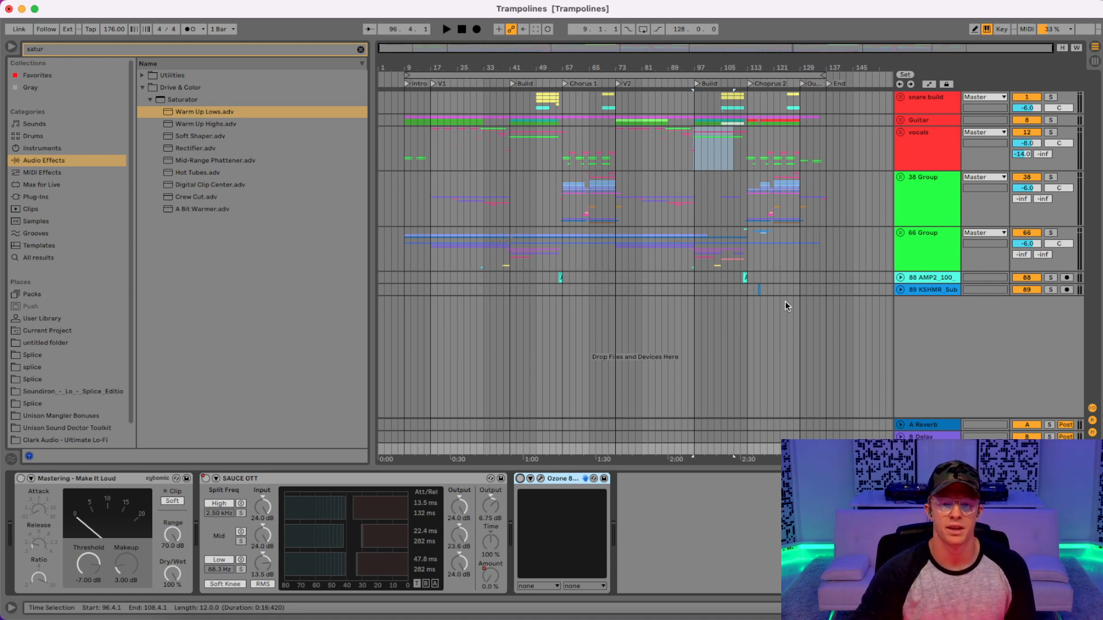
- Switch to a coarser fixed grid and select the arrangement from bar 9 to bar 137 across all tracks
{"action": "left_click", "coordinate": [826, 246]}
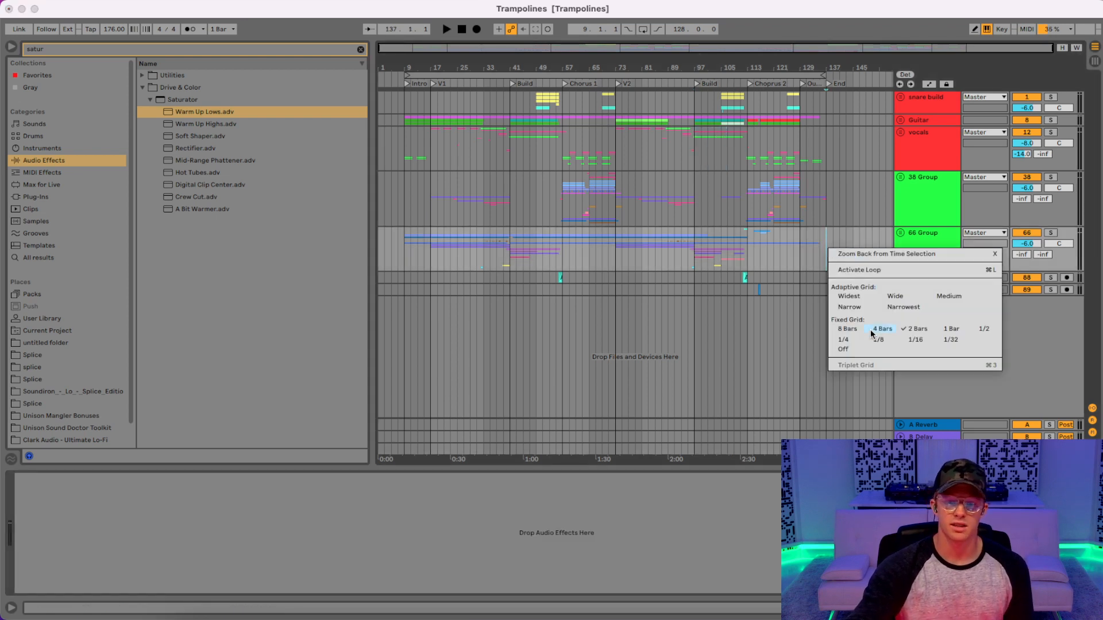
{"action": "left_click_drag", "start_coordinate": [826, 280], "coordinate": [404, 77]}
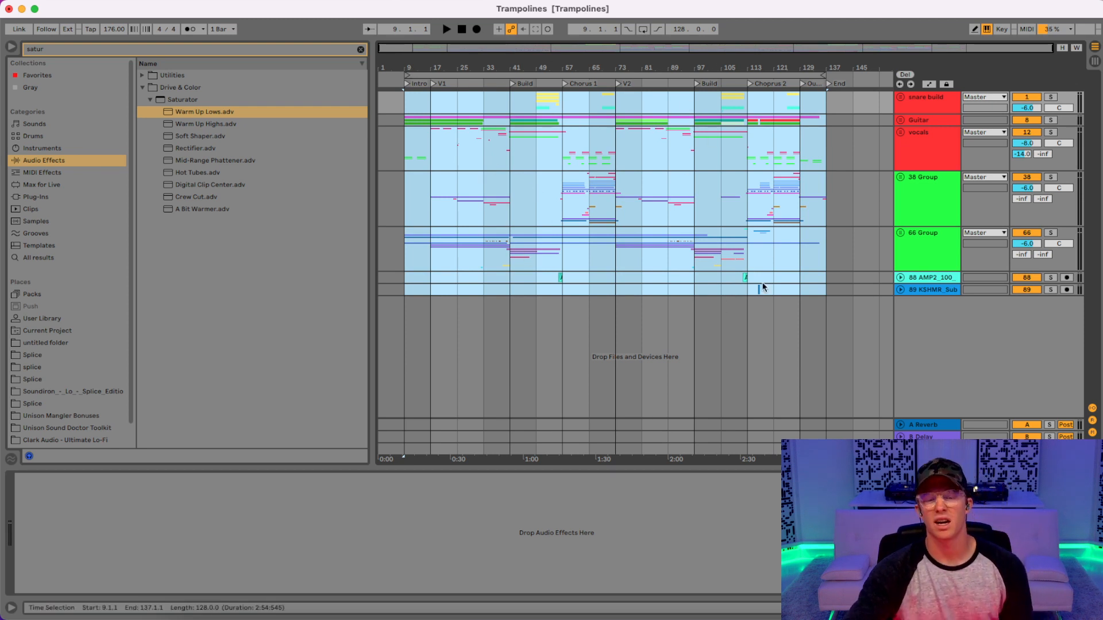
{"action": "left_click", "coordinate": [592, 74]}
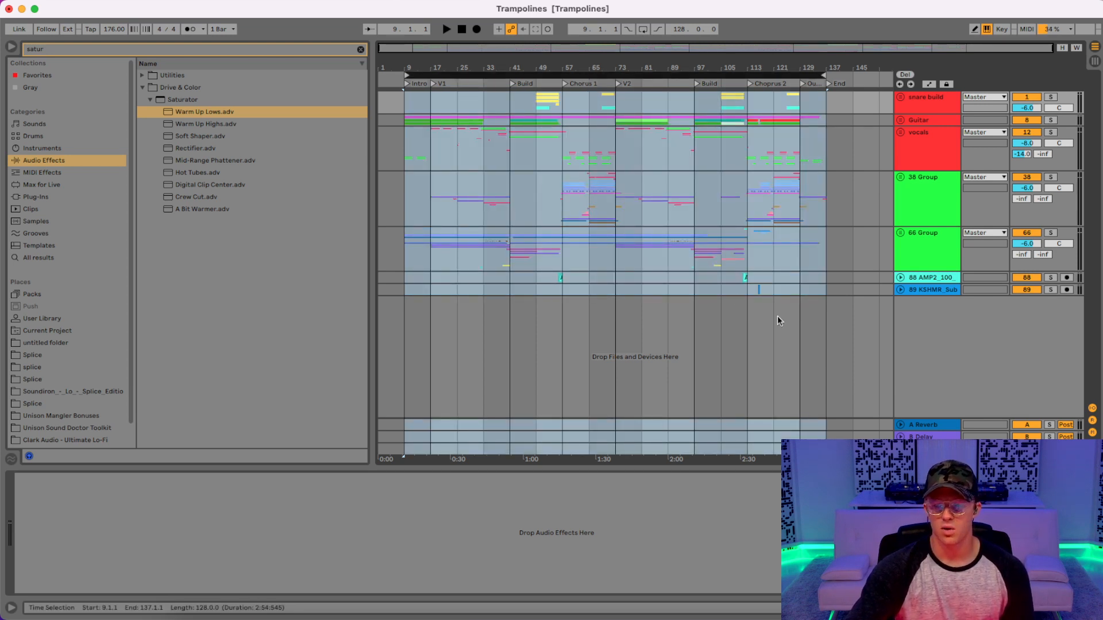
- Check the devices on all groups and on tracks 88 AMP2_100 and 89 KSHMR_Sub, and reselect the looped song range
{"action": "left_click", "coordinate": [926, 235]}
{"action": "left_click", "coordinate": [926, 182]}
{"action": "left_click", "coordinate": [922, 127]}
{"action": "left_click", "coordinate": [922, 120]}
{"action": "left_click", "coordinate": [922, 97]}
{"action": "left_click", "coordinate": [939, 277]}
{"action": "left_click", "coordinate": [935, 288]}
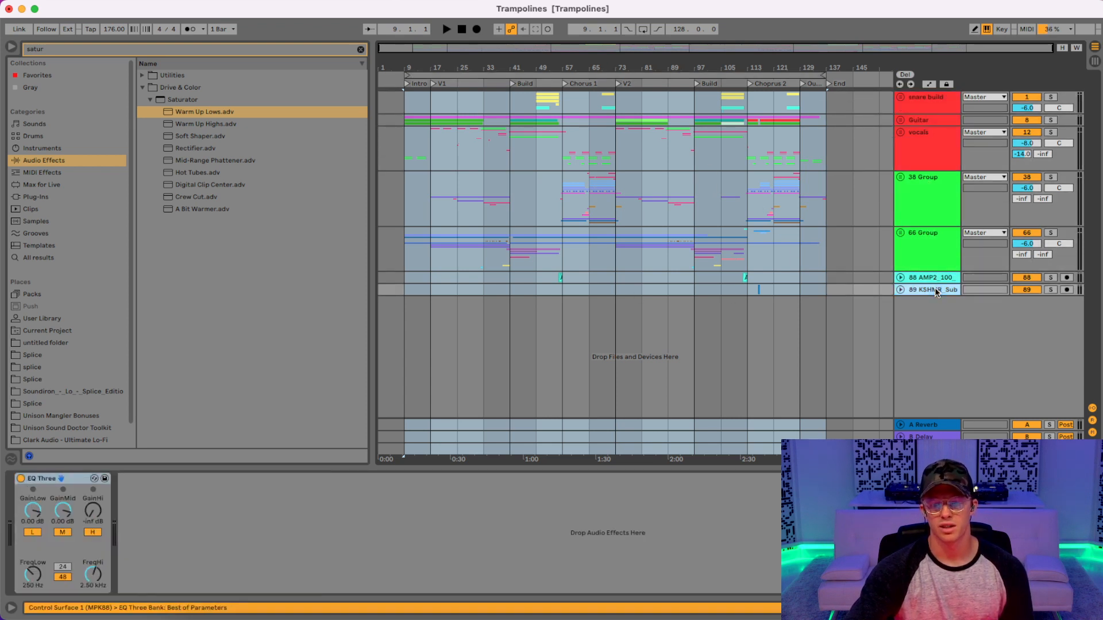
{"action": "left_click", "coordinate": [930, 103]}
{"action": "left_click", "coordinate": [739, 76]}
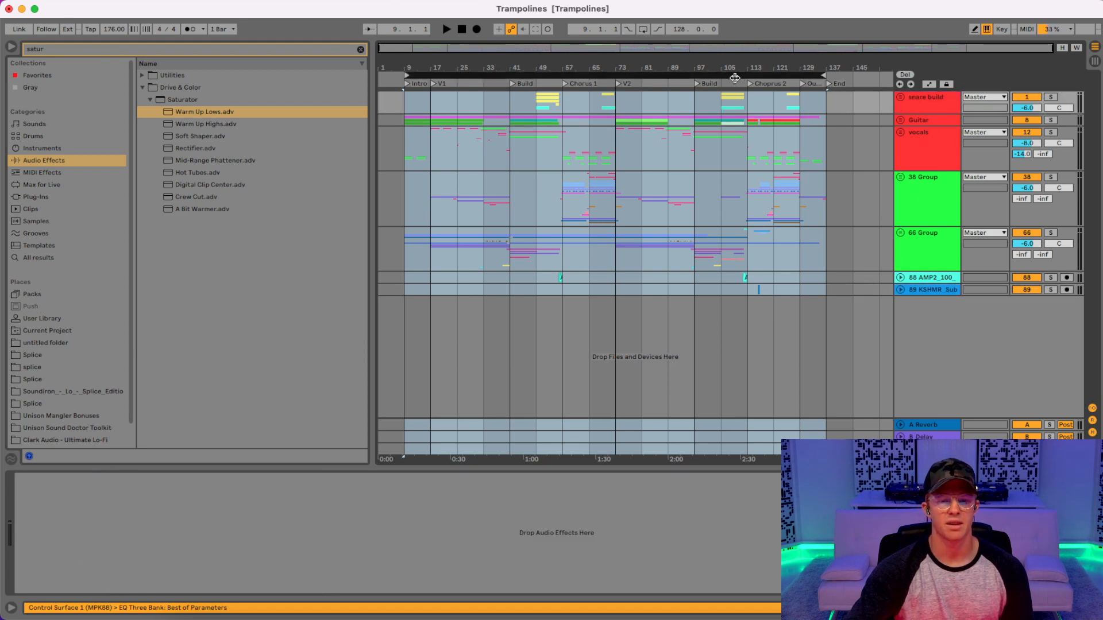